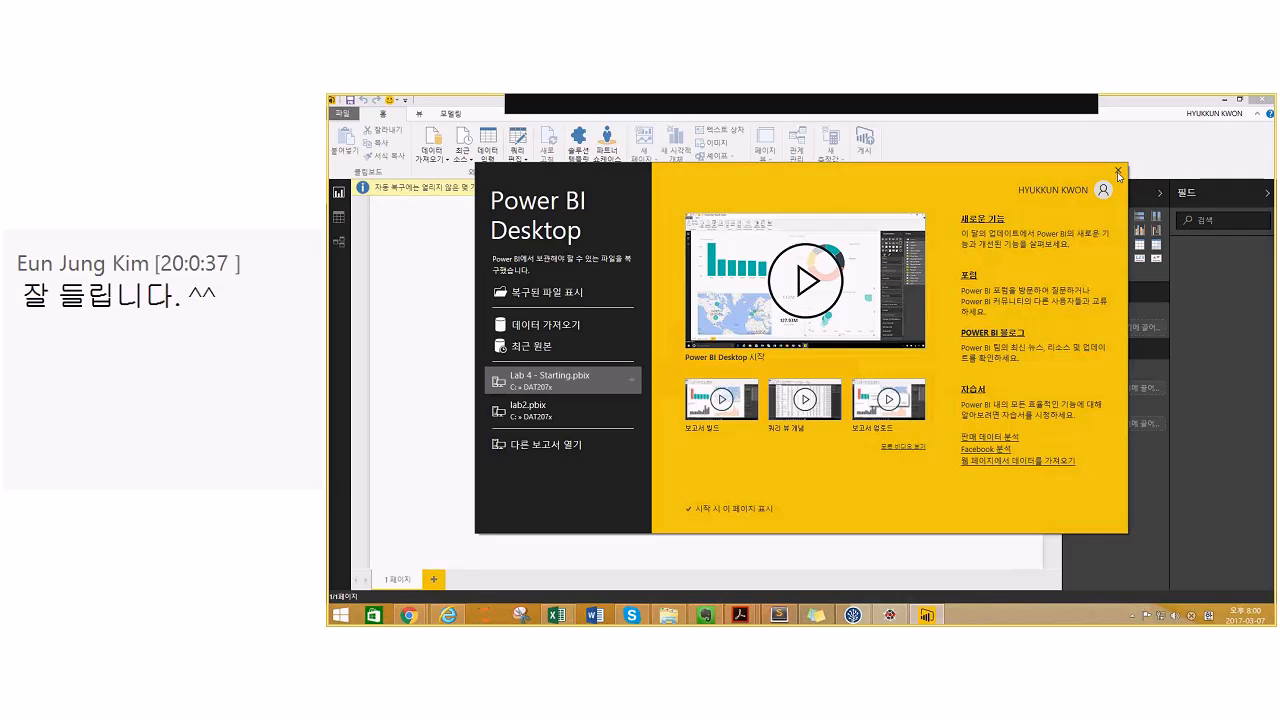
- Close the Power BI Desktop start screen and cancel the Get Data dialog
left_click(1118, 174)
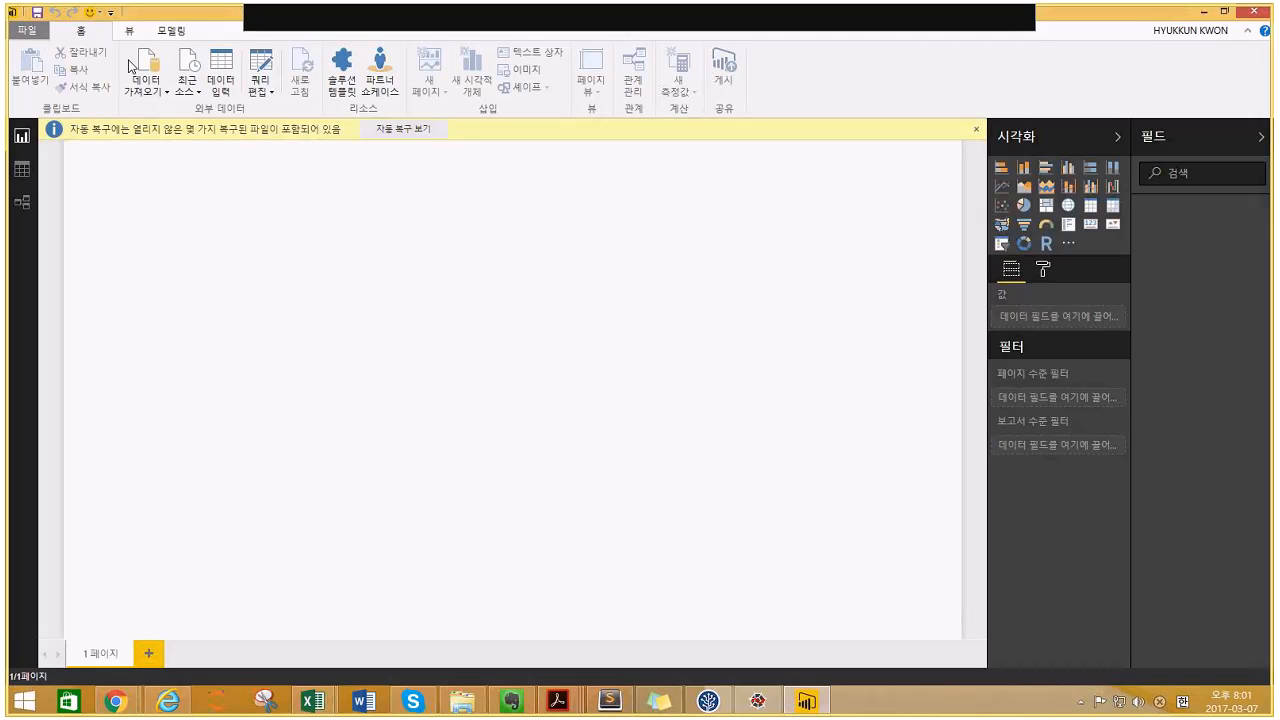
left_click(150, 80)
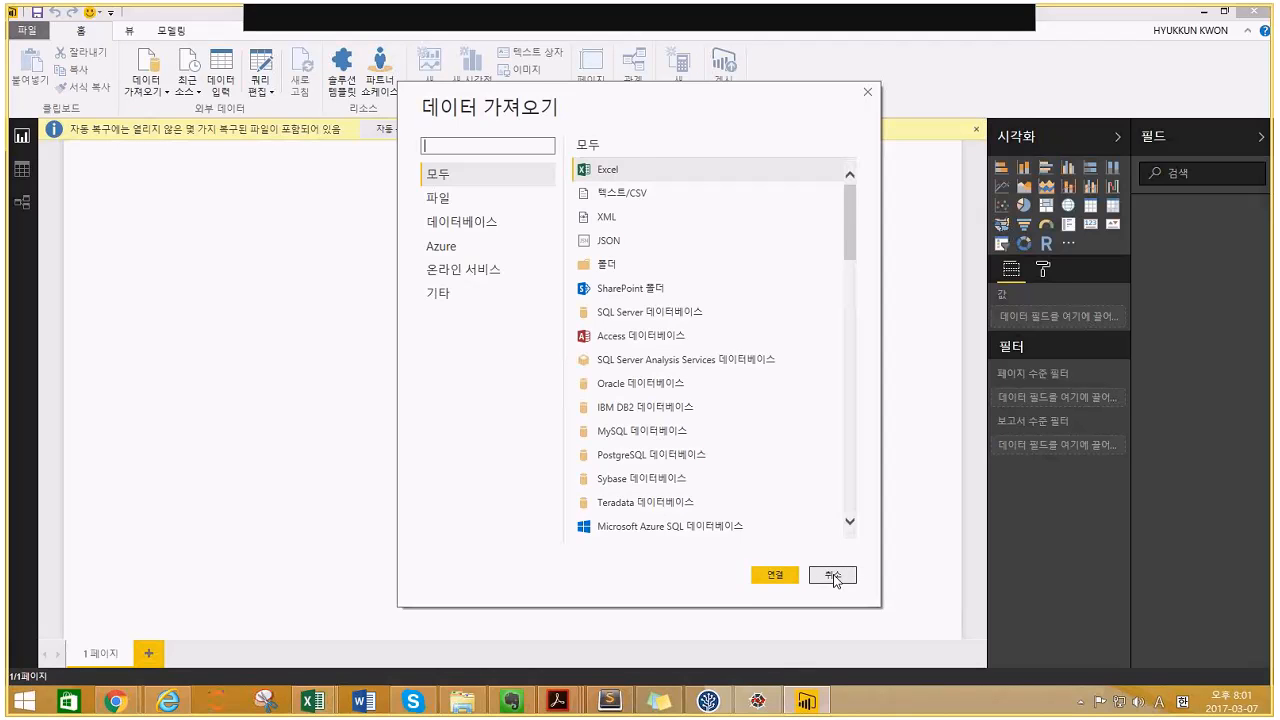
left_click(832, 576)
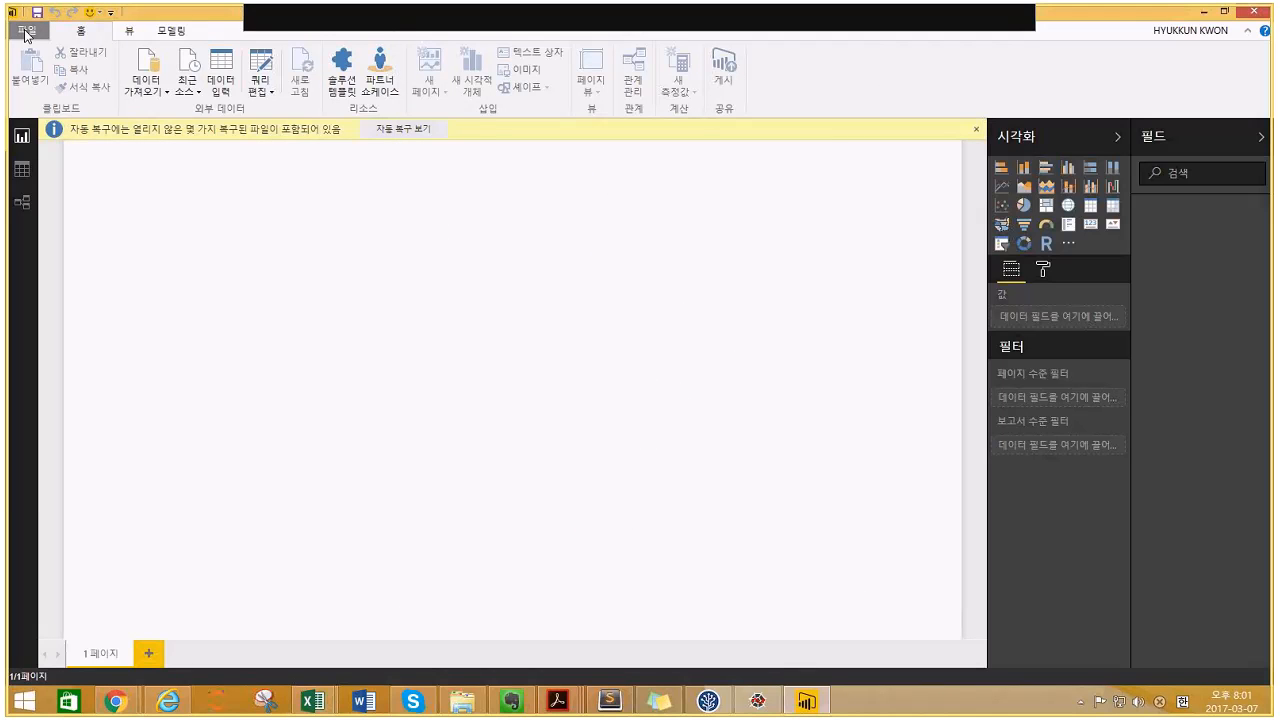
- Open the Lab 4 - Starting report file from the DAT207x folder
left_click(26, 32)
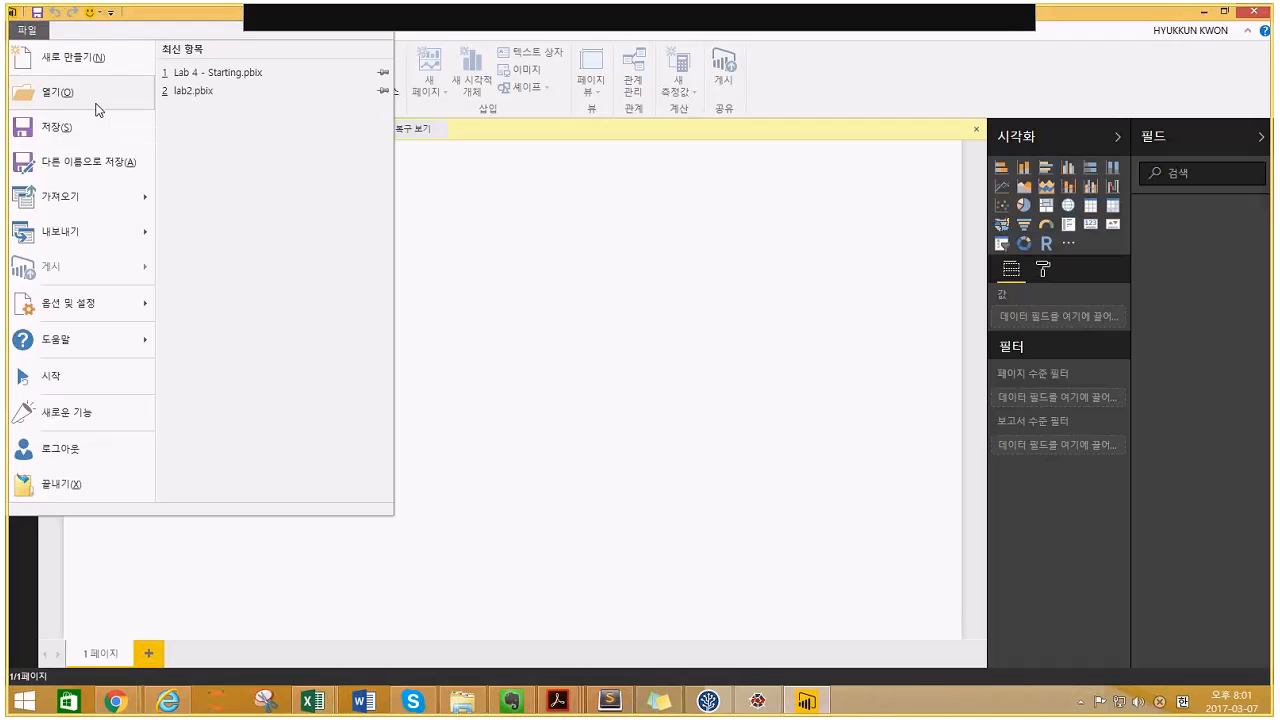
left_click(97, 103)
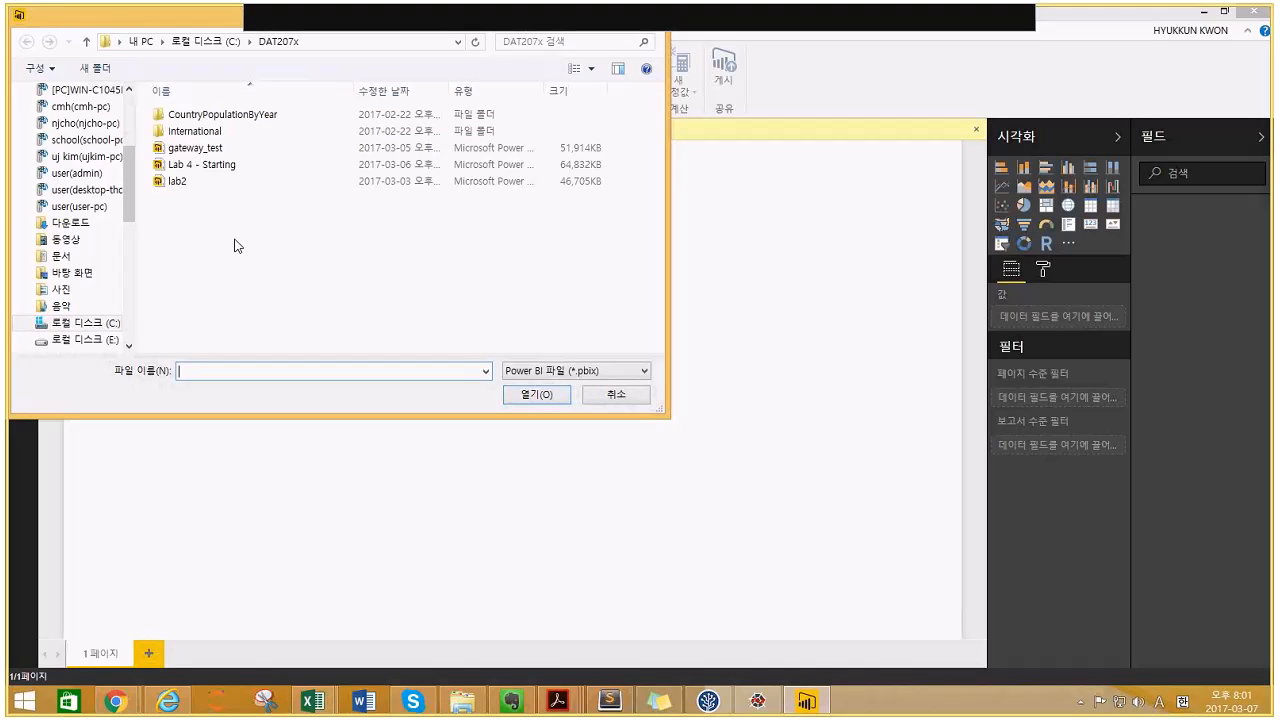
left_click(215, 166)
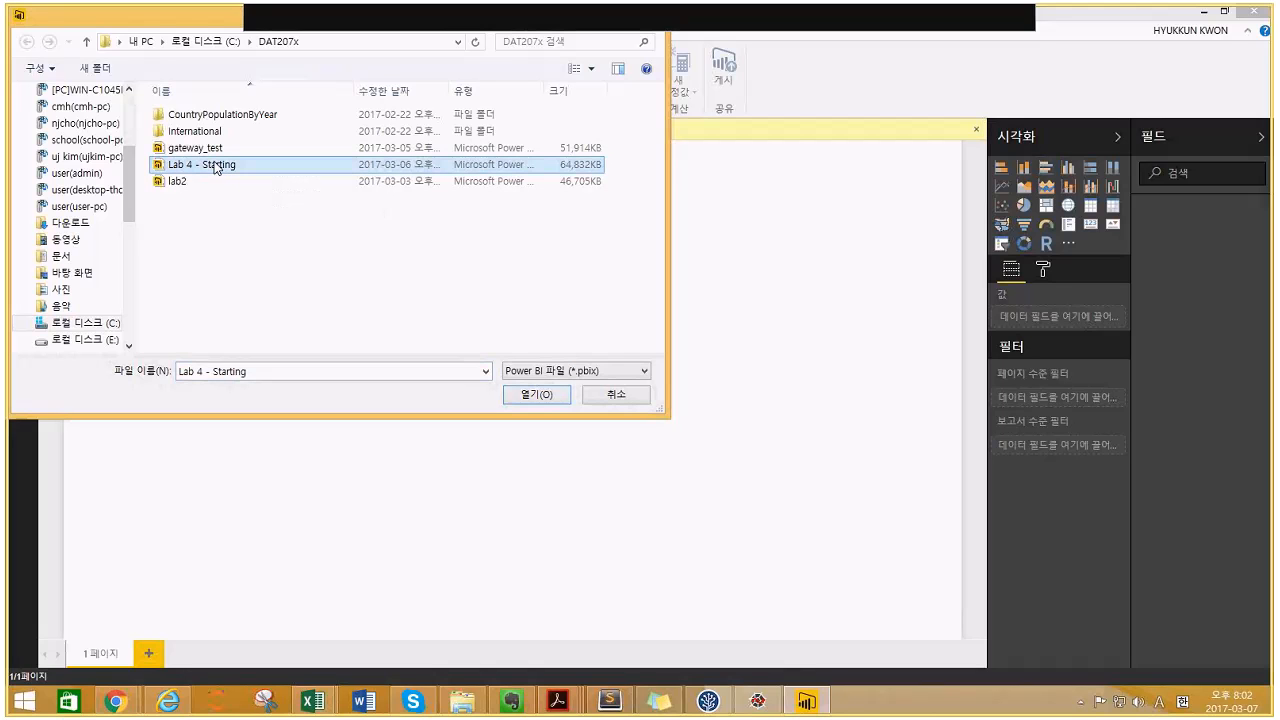
left_click(548, 398)
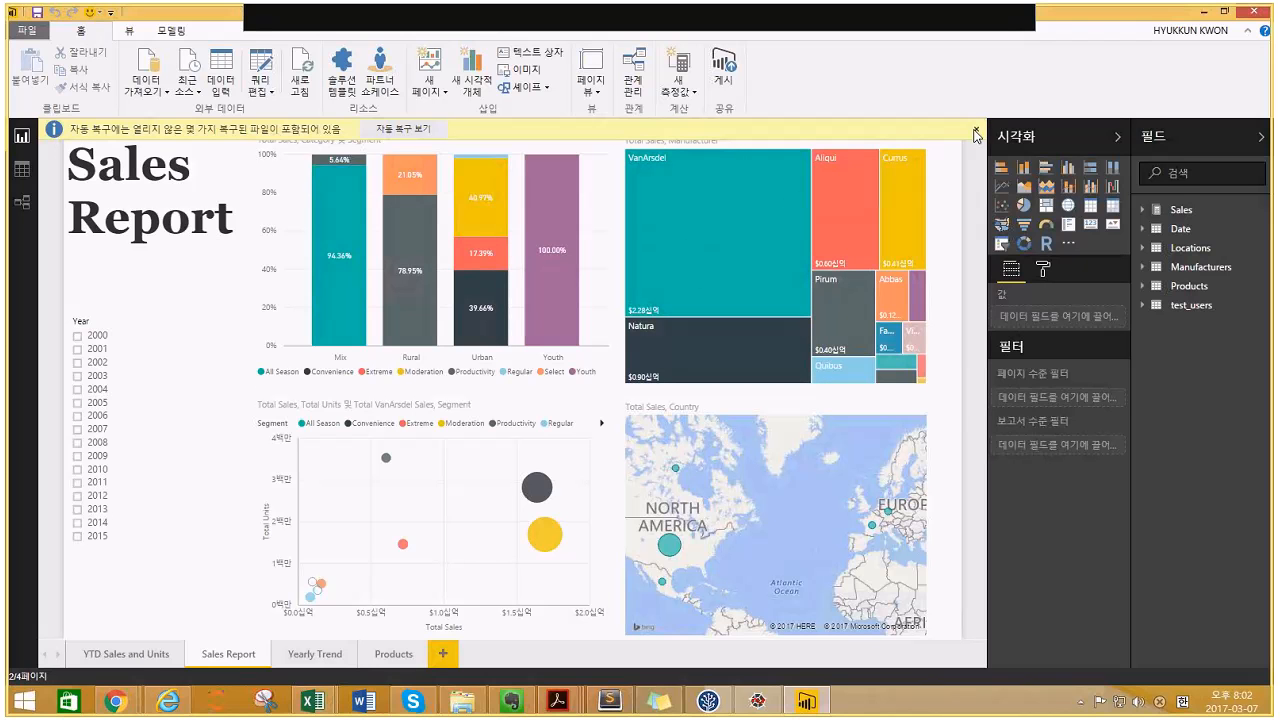
- Dismiss the auto-recovery prompt and publish Lab 4 - Starting, replacing the existing dataset
left_click(970, 132)
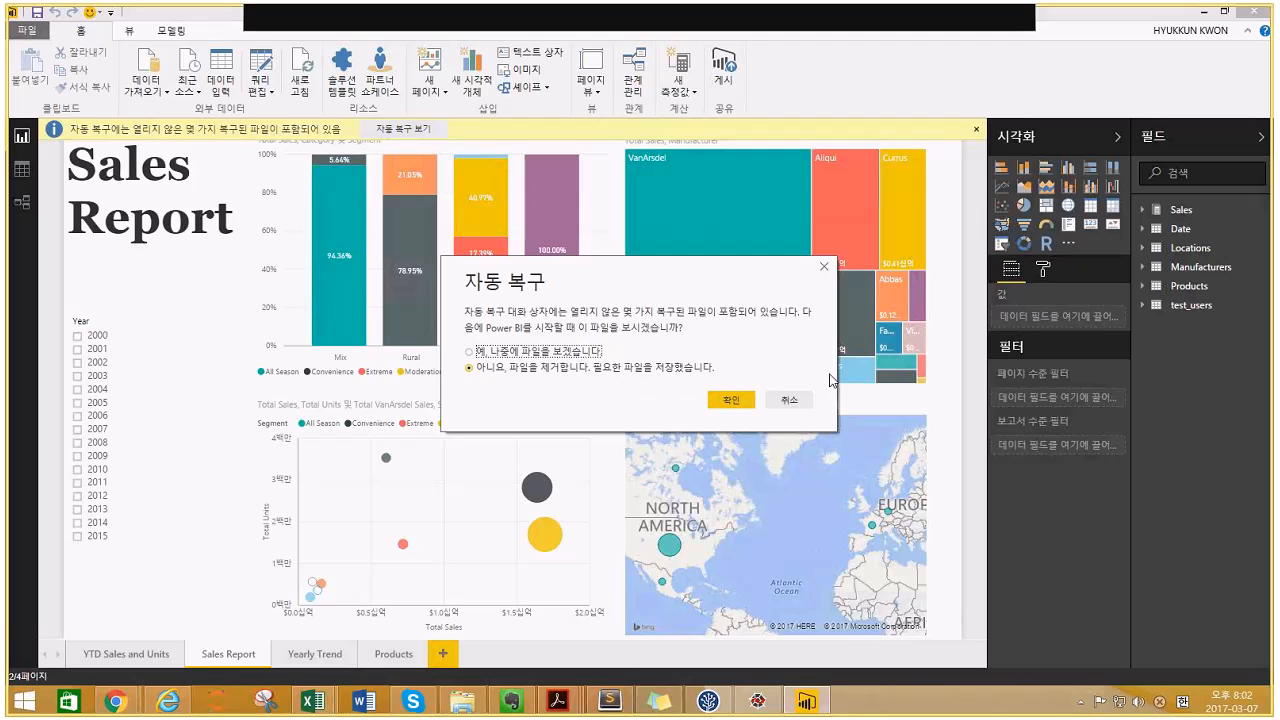
left_click(789, 400)
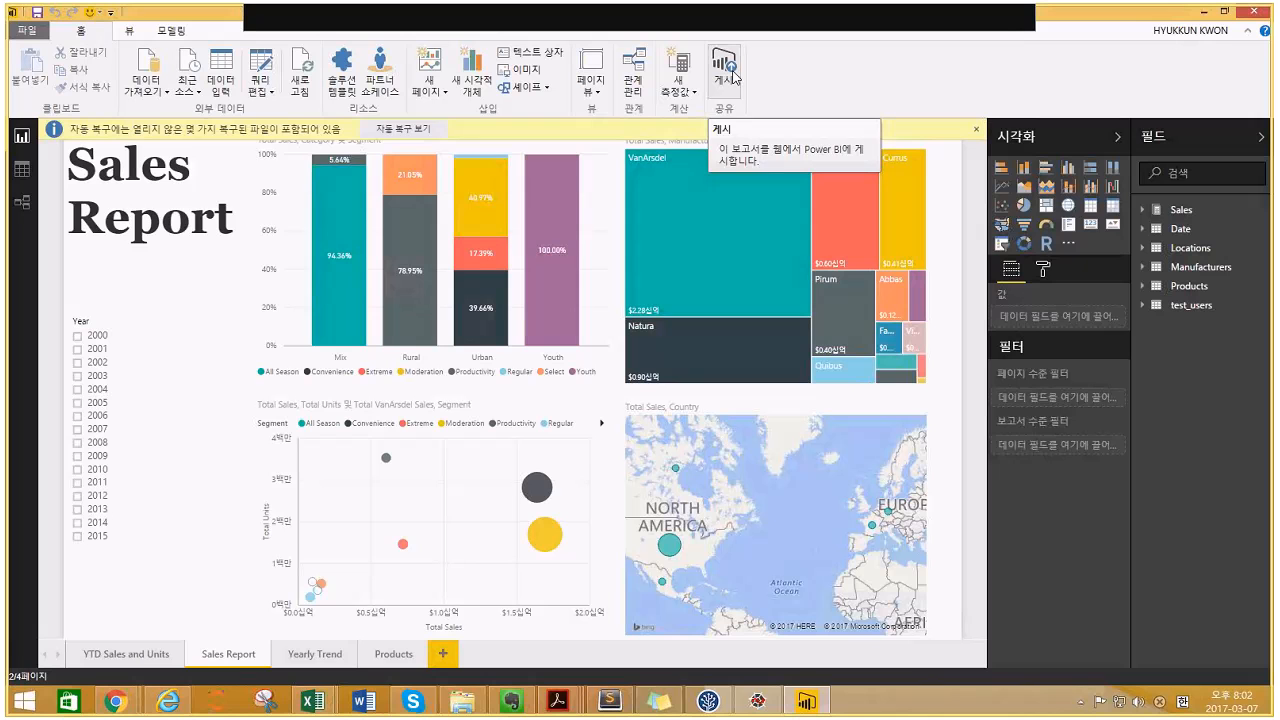
left_click(727, 84)
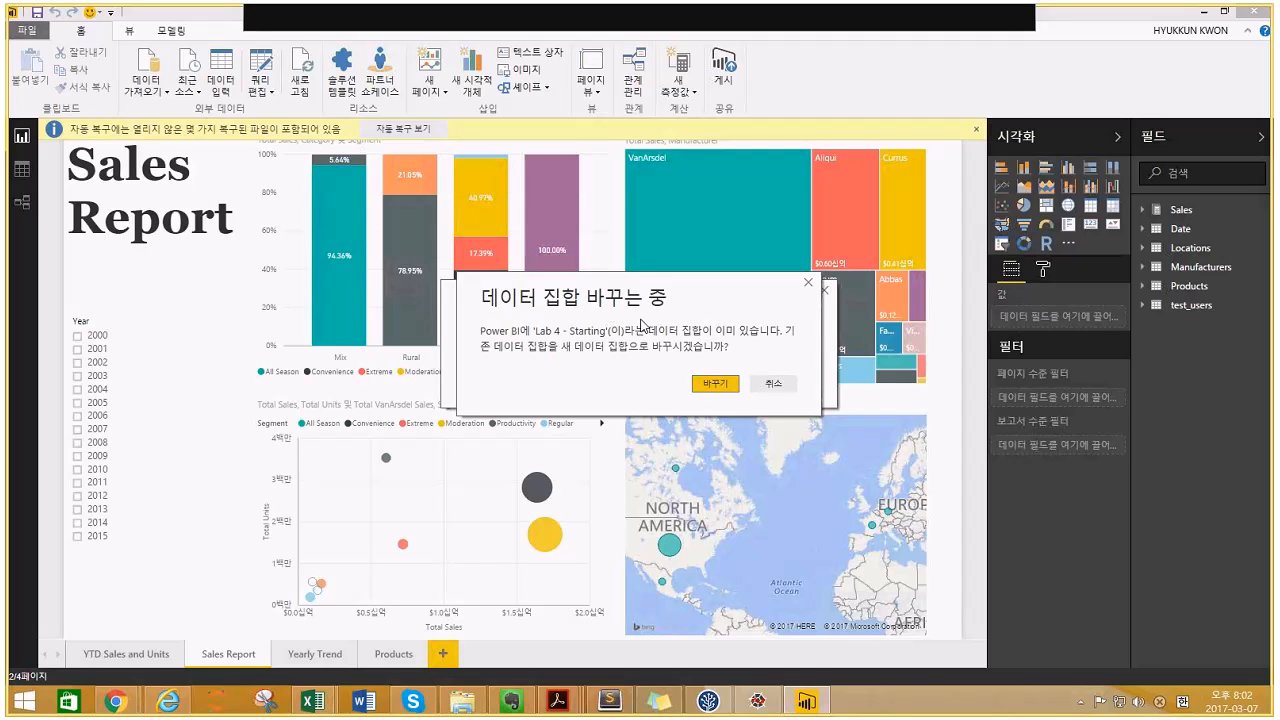
left_click(715, 384)
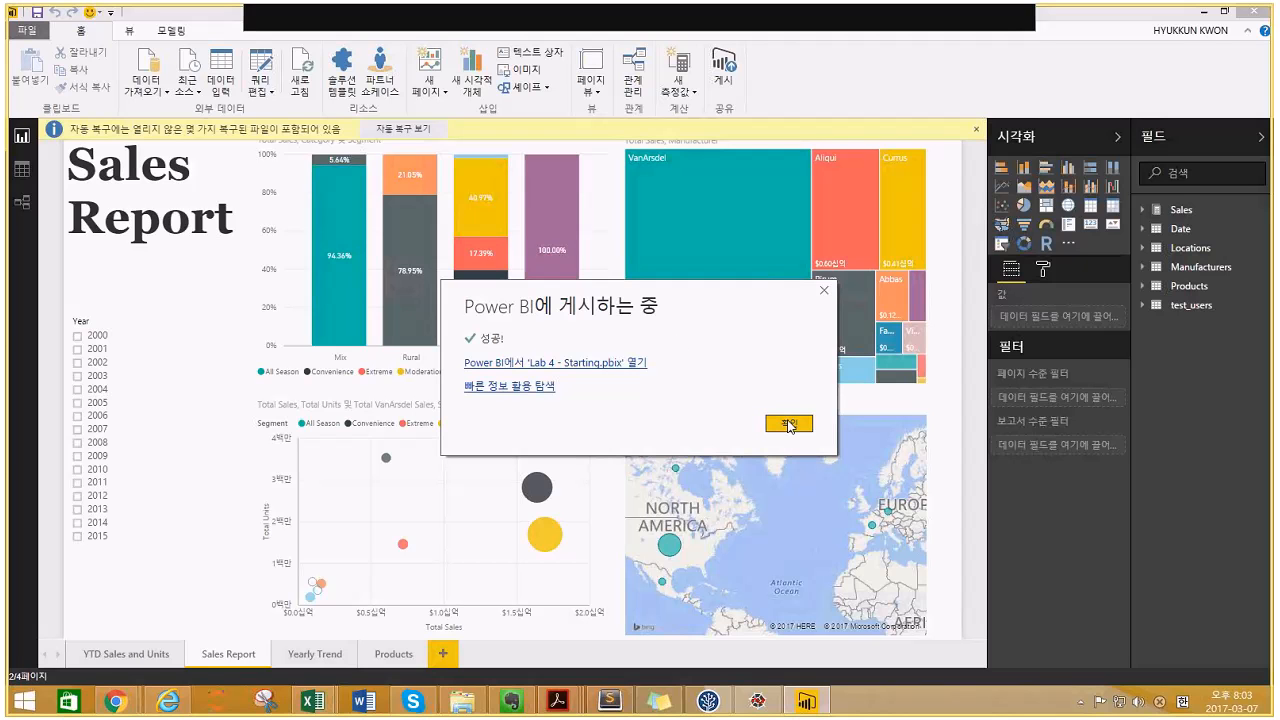
left_click(789, 425)
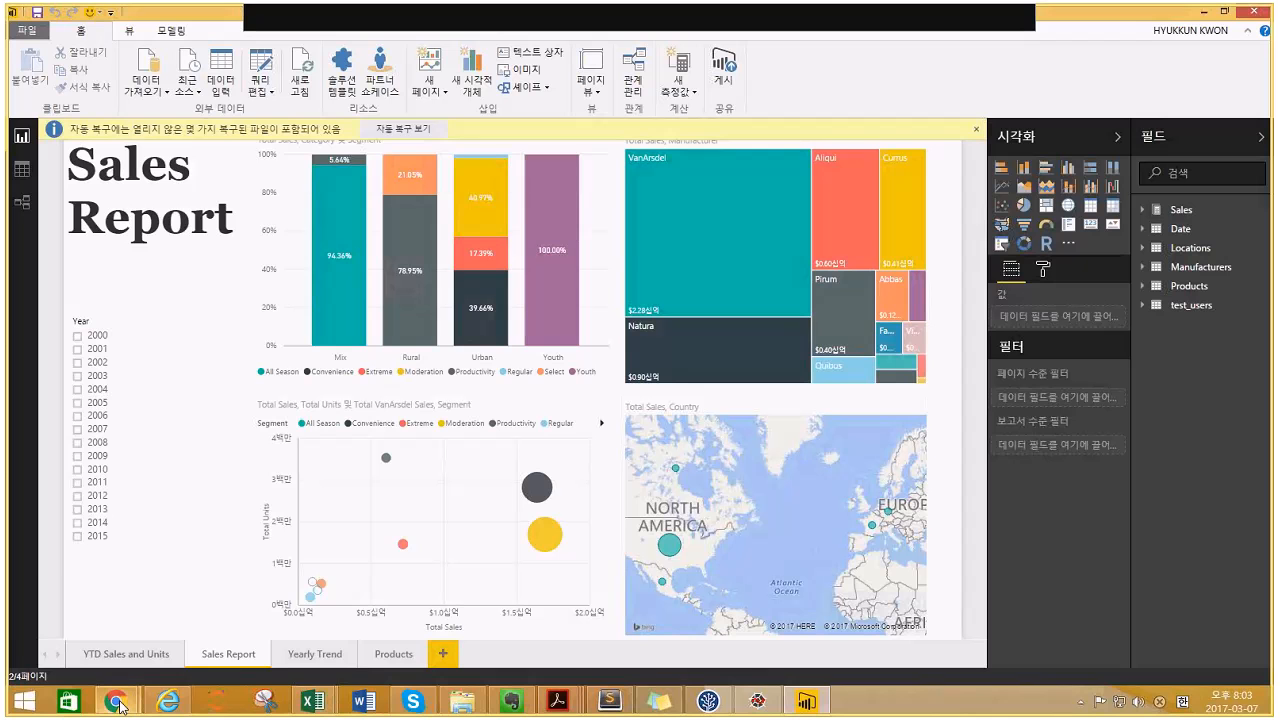
- In the browser, open the Lab 4 - Starting report via its dataset in the sidebar
mouse_move(118, 703)
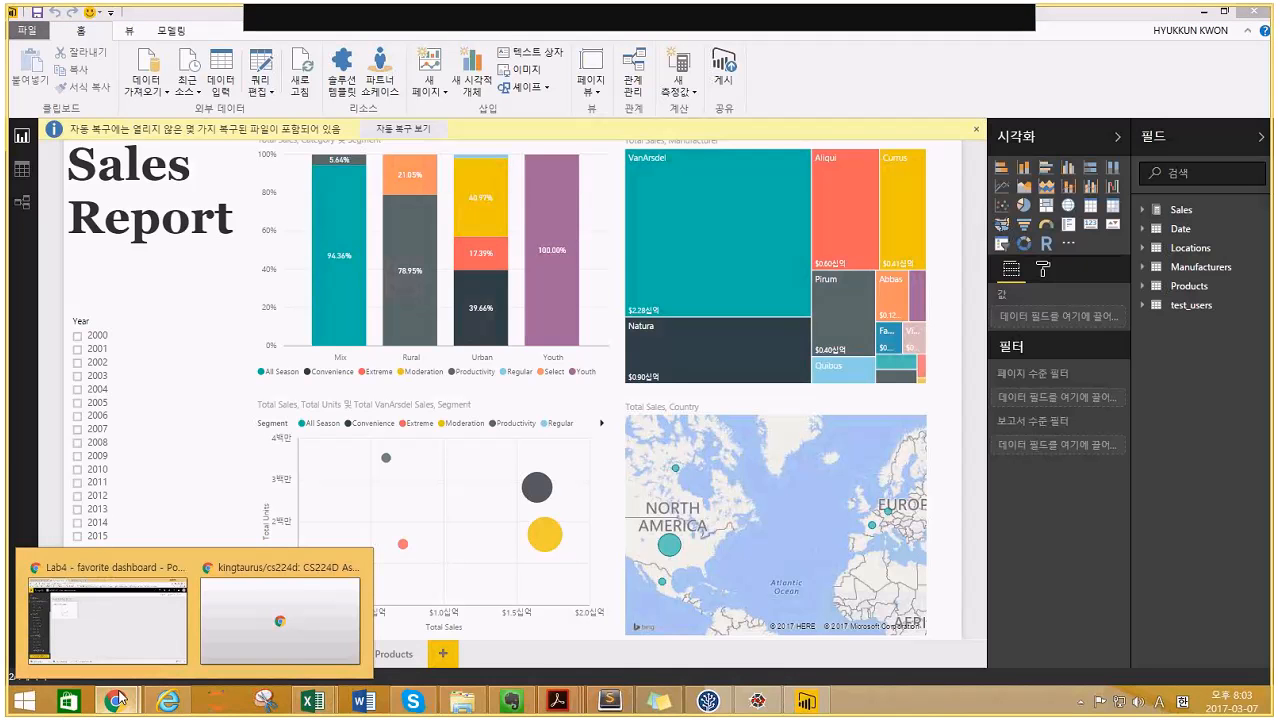
left_click(107, 620)
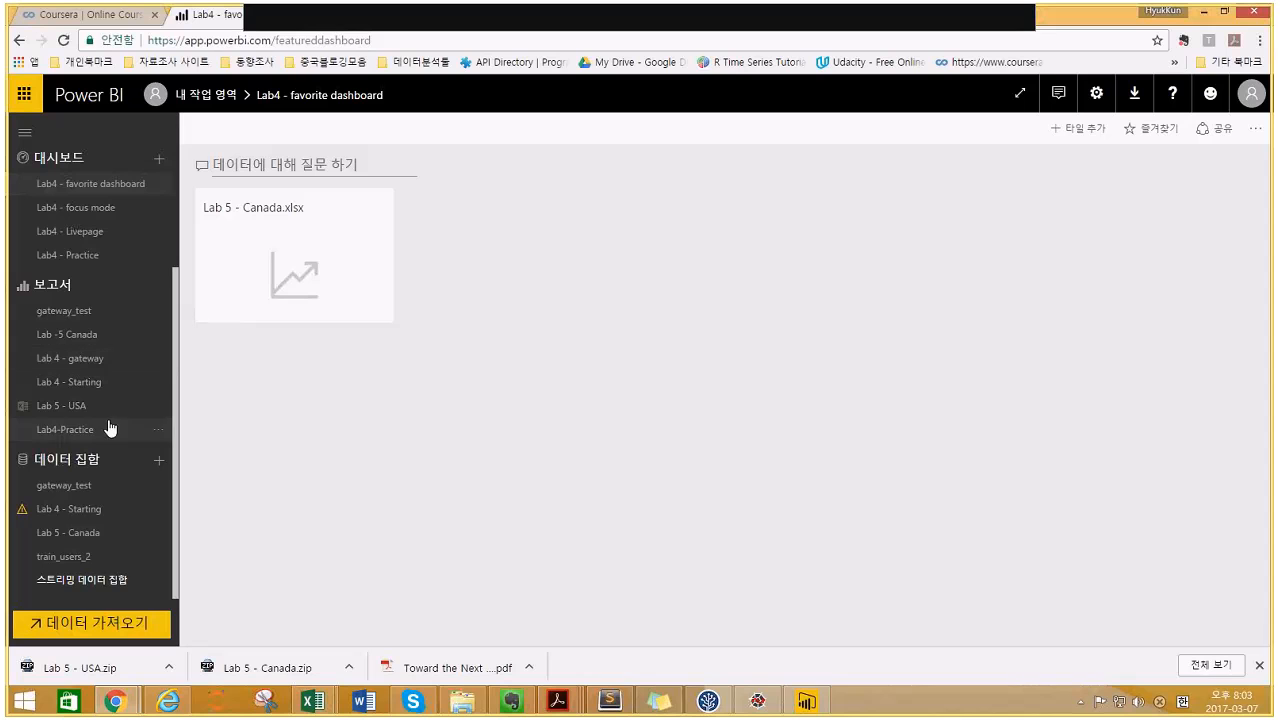
left_click(69, 512)
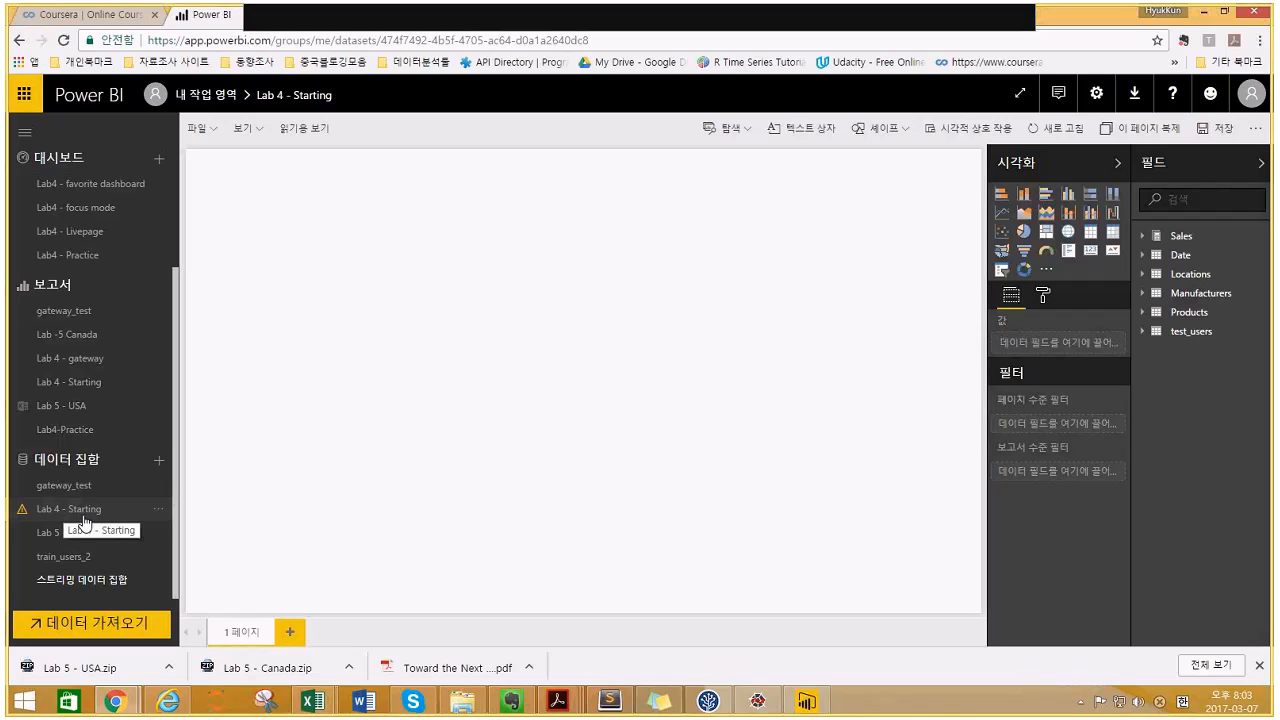
left_click(95, 378)
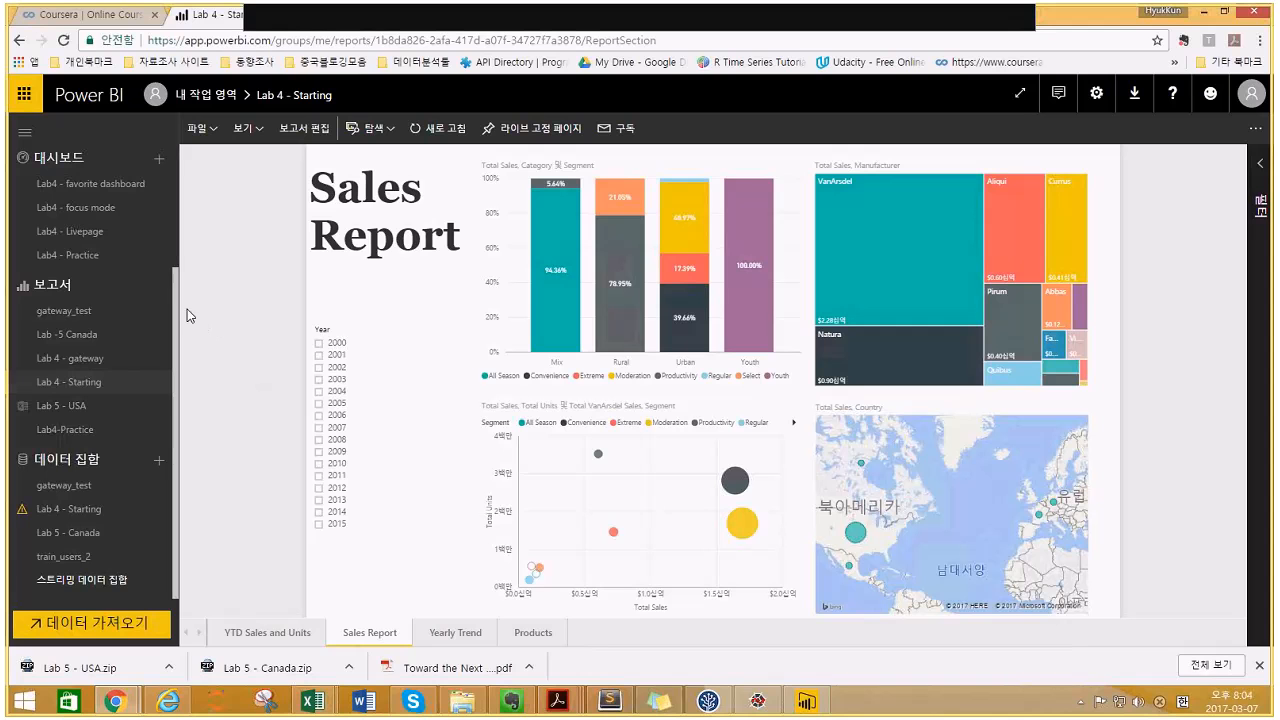
left_click_drag(173, 292, 177, 238)
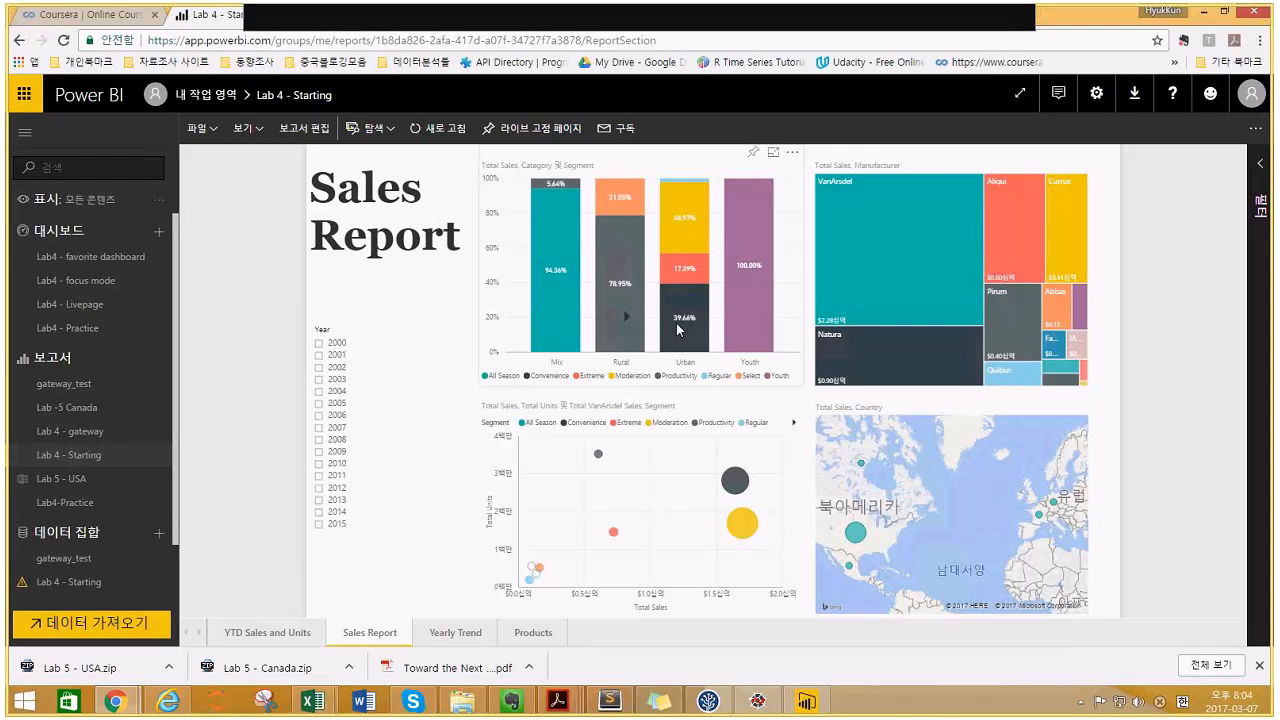
mouse_move(989, 238)
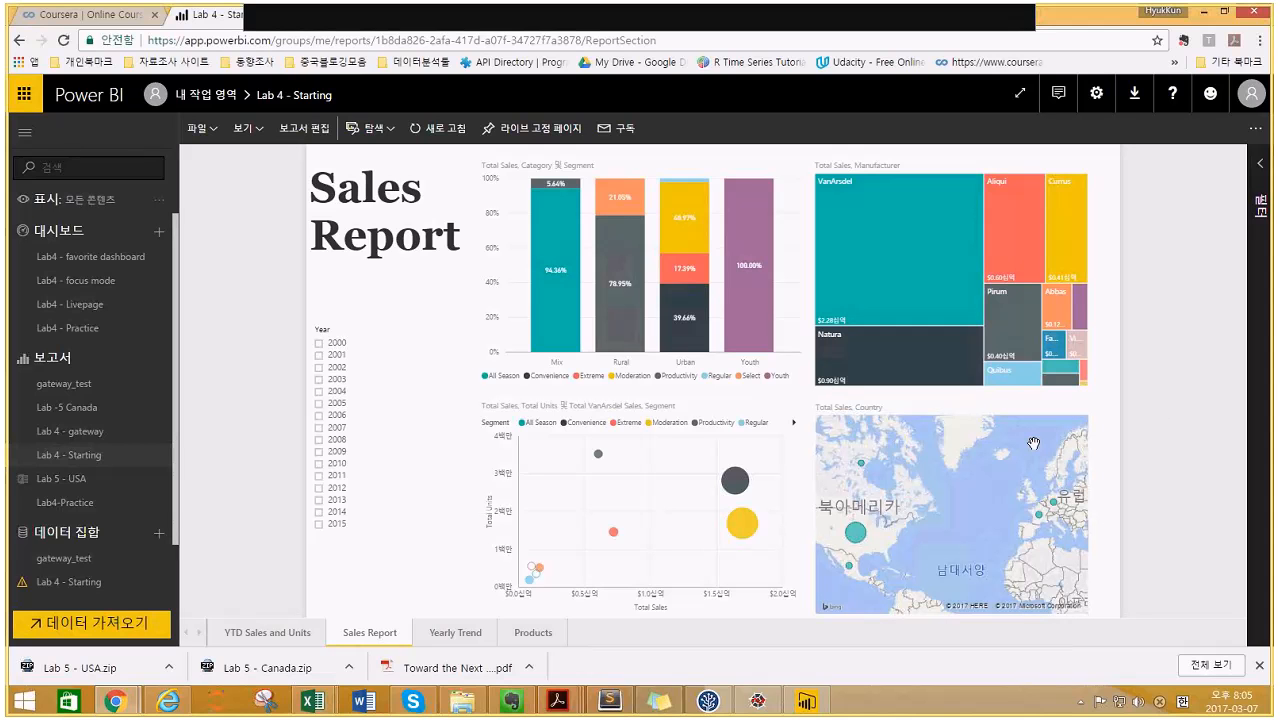
mouse_move(1033, 443)
key("F5")
- Pin the Total Sales by manufacturer treemap to a new dashboard named 'Lab4 - new'
mouse_move(920, 378)
mouse_move(983, 255)
left_click(1040, 156)
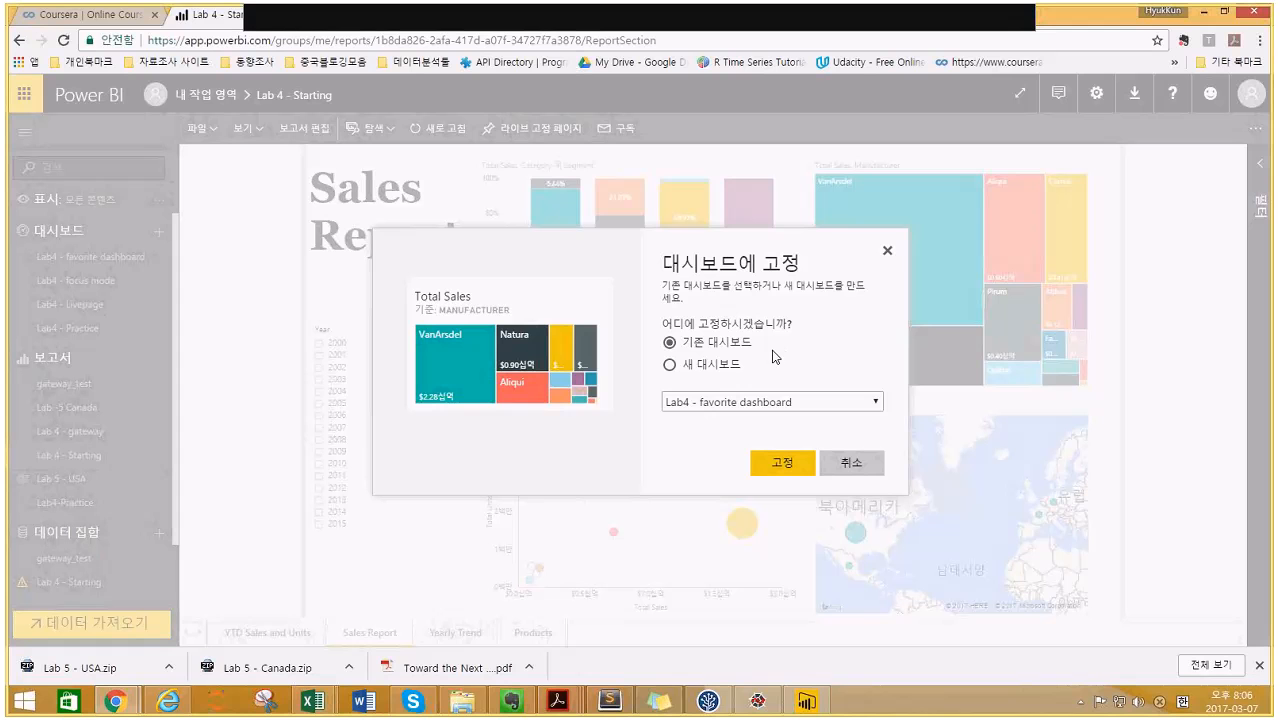
left_click(716, 372)
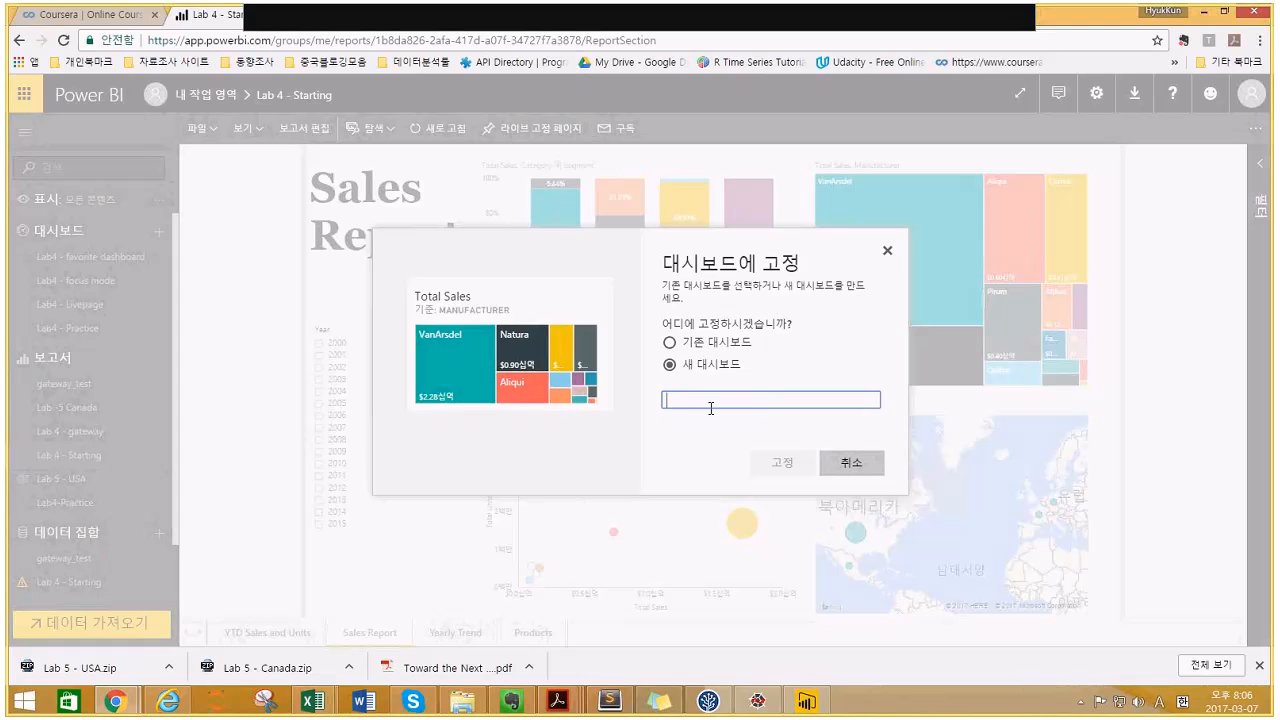
type("Lab")
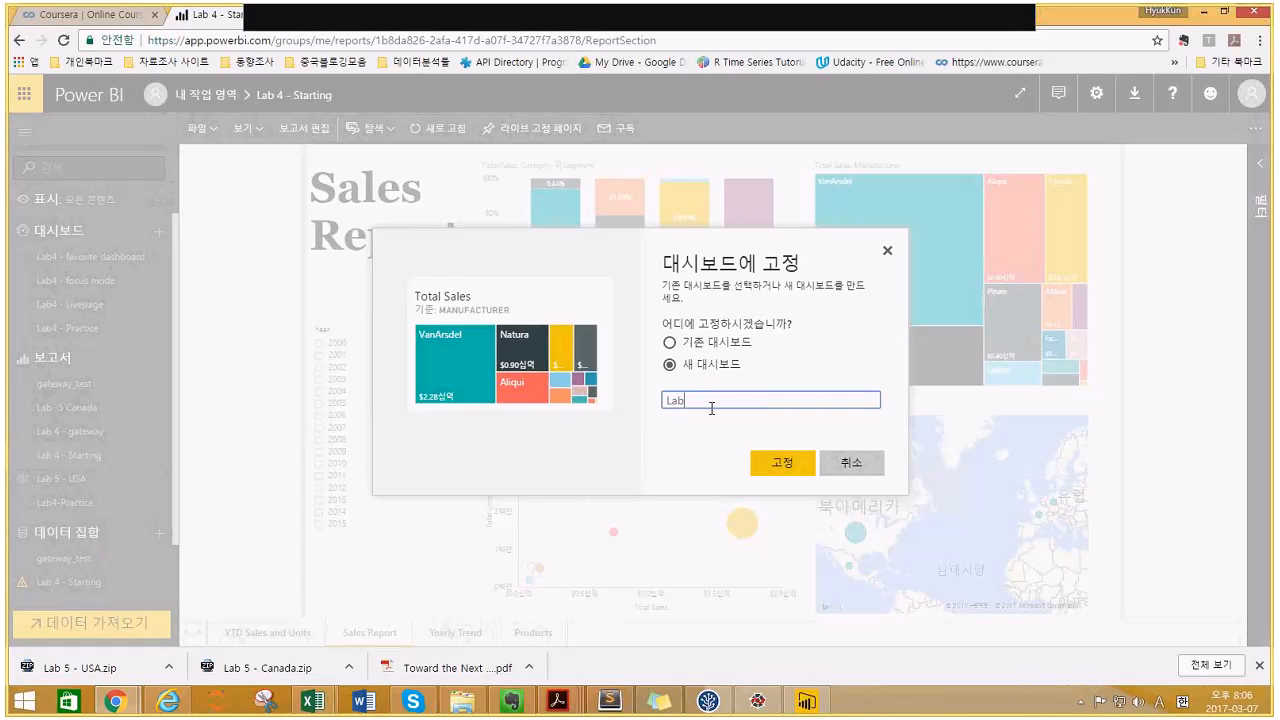
type("4 - new")
left_click(782, 464)
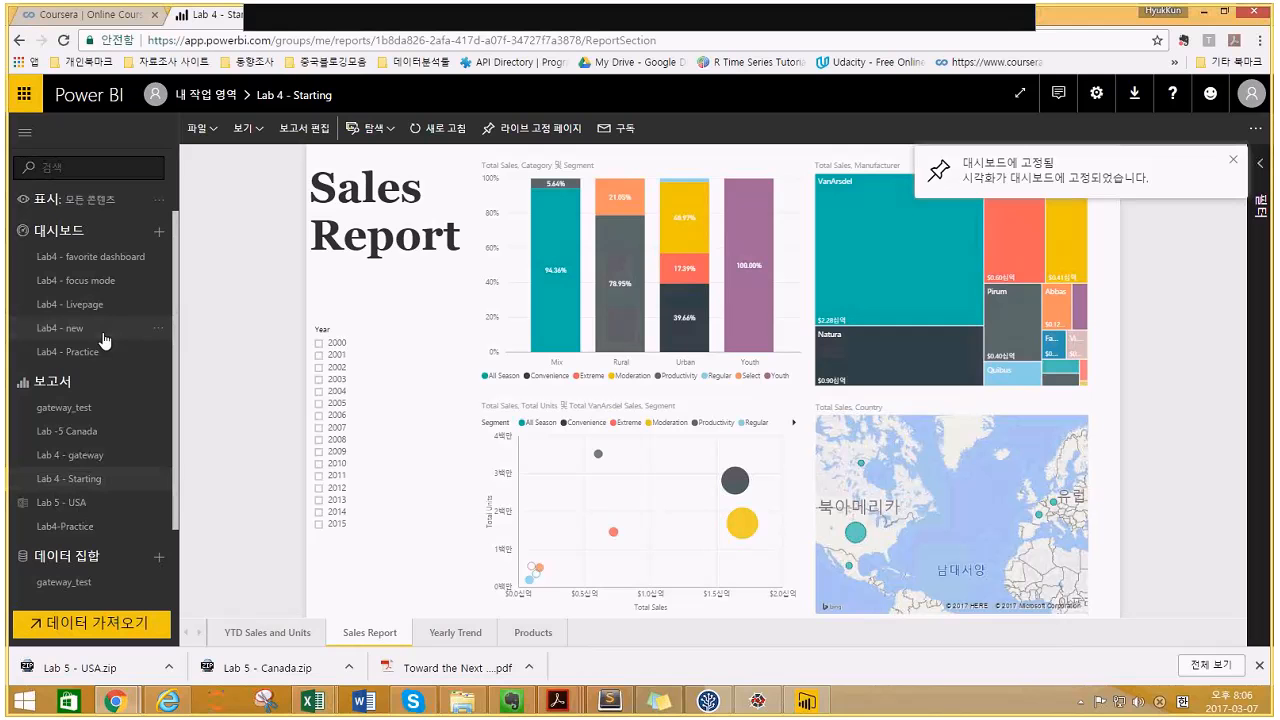
left_click(66, 332)
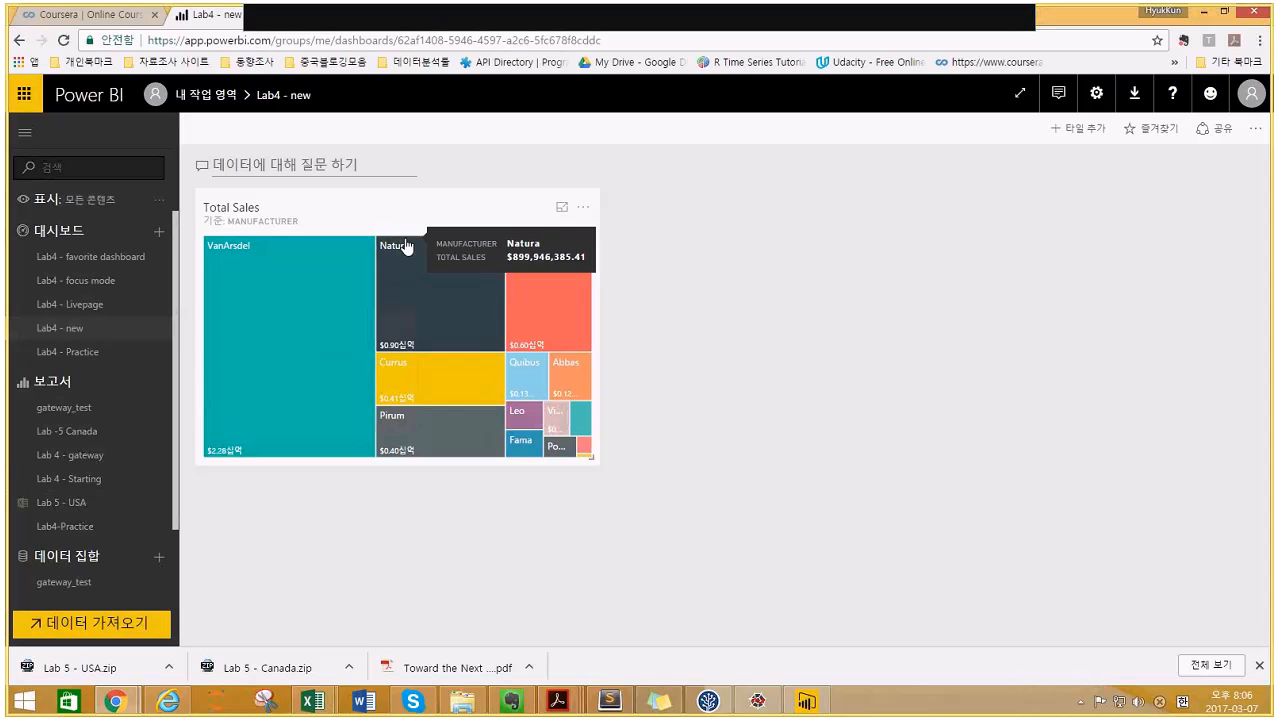
mouse_move(257, 418)
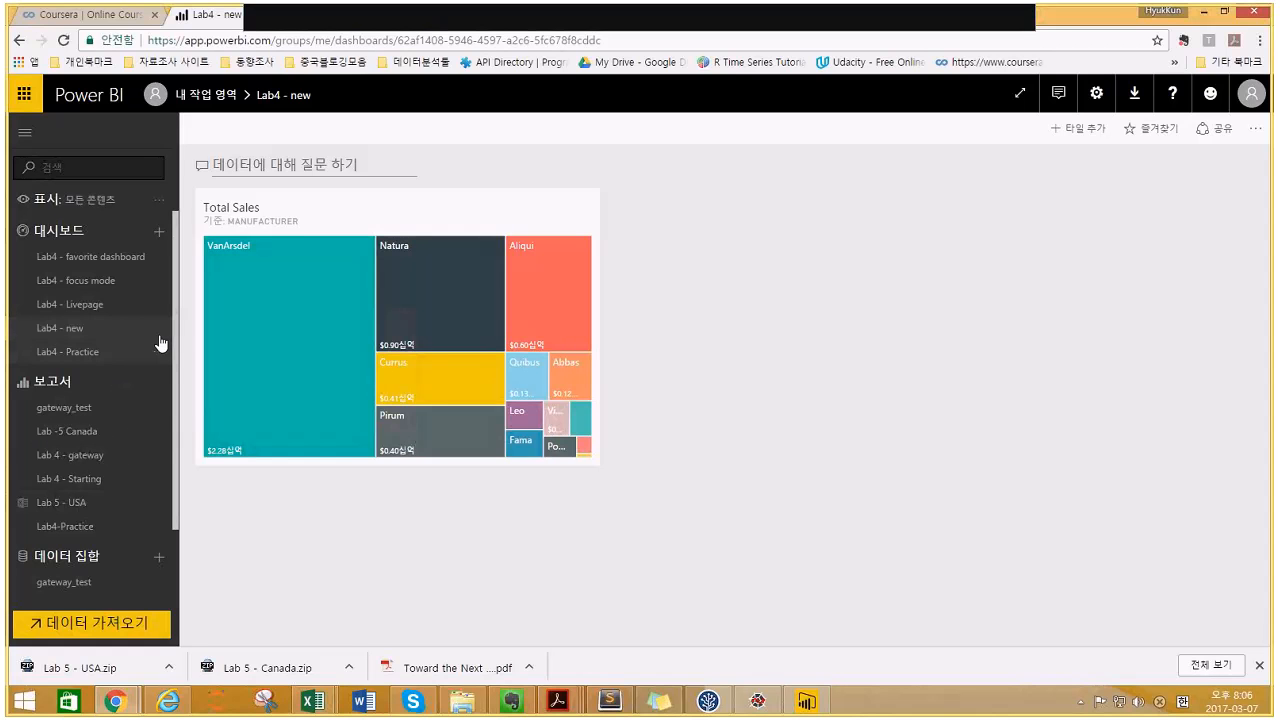
left_click(363, 213)
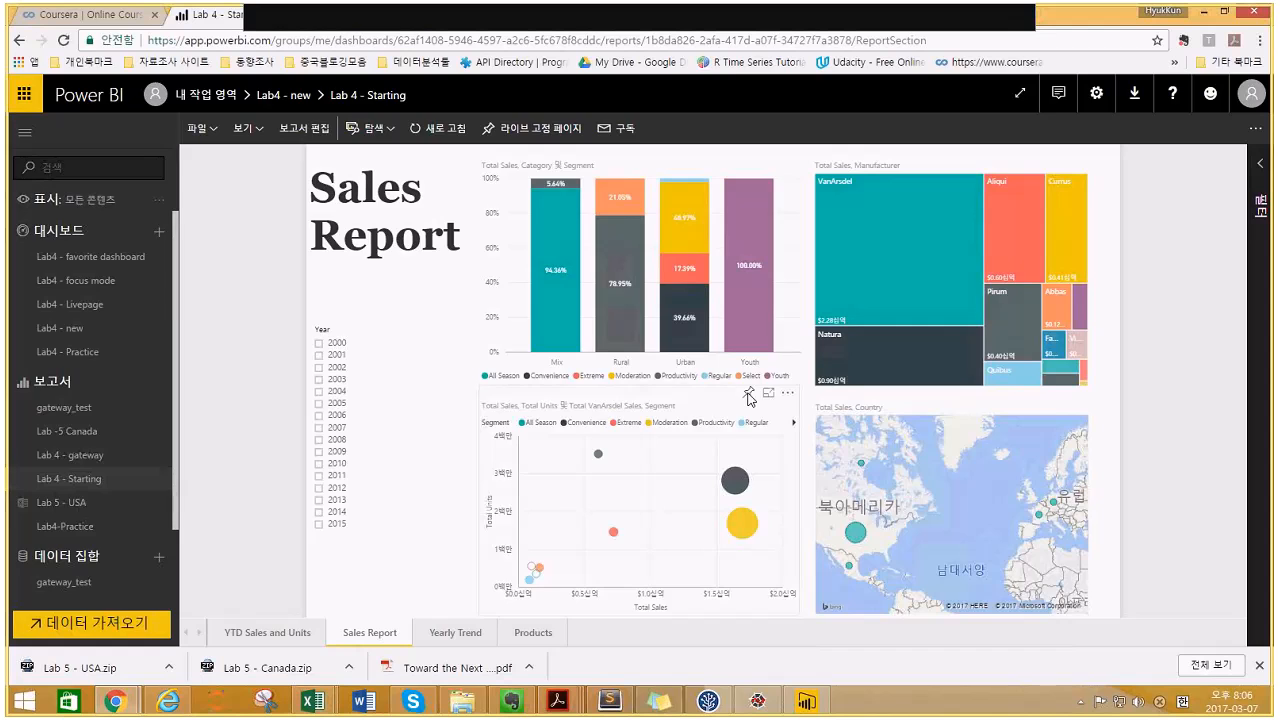
- Pin the Total Sales and Units scatter chart and the country map to Lab4 - new
left_click(744, 400)
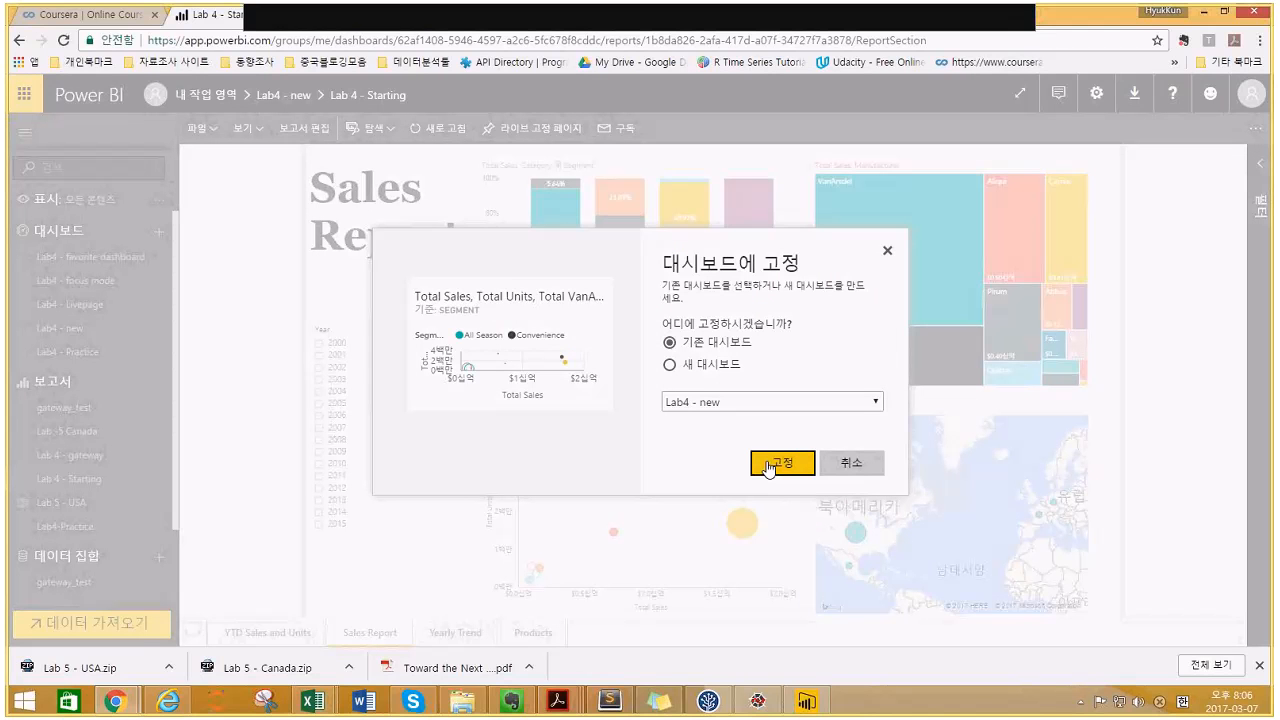
left_click(768, 466)
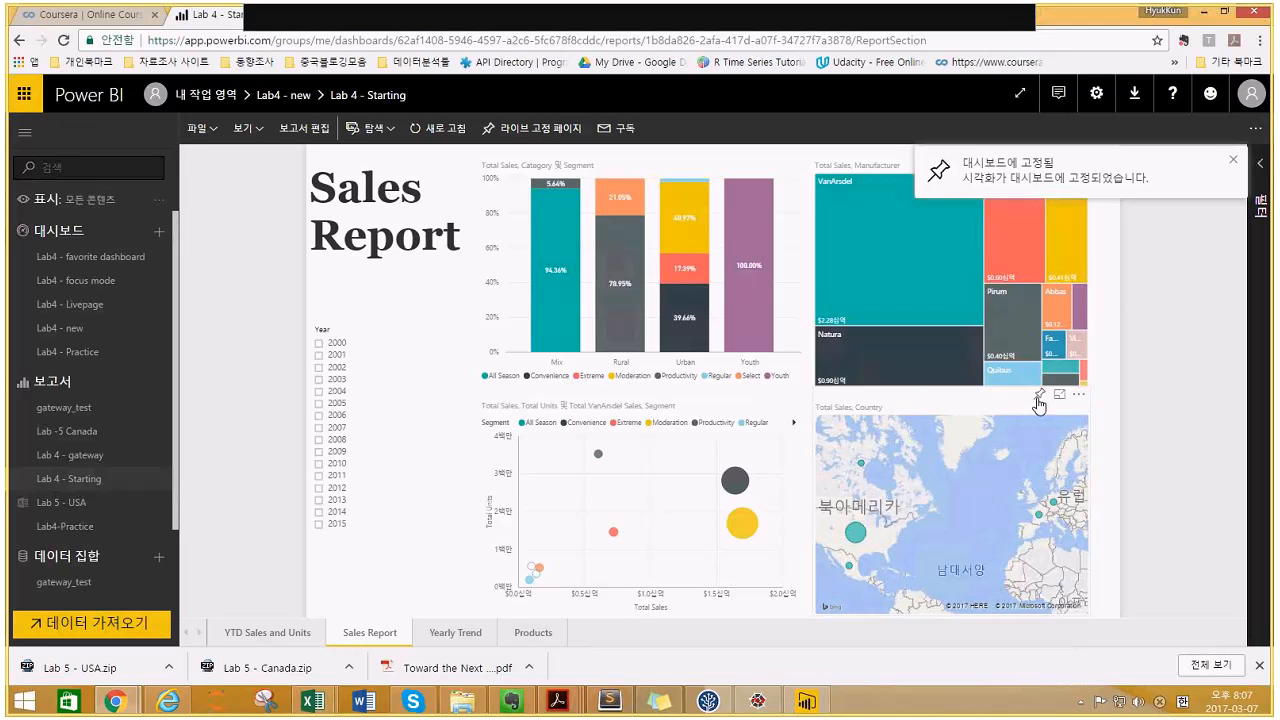
left_click(1039, 396)
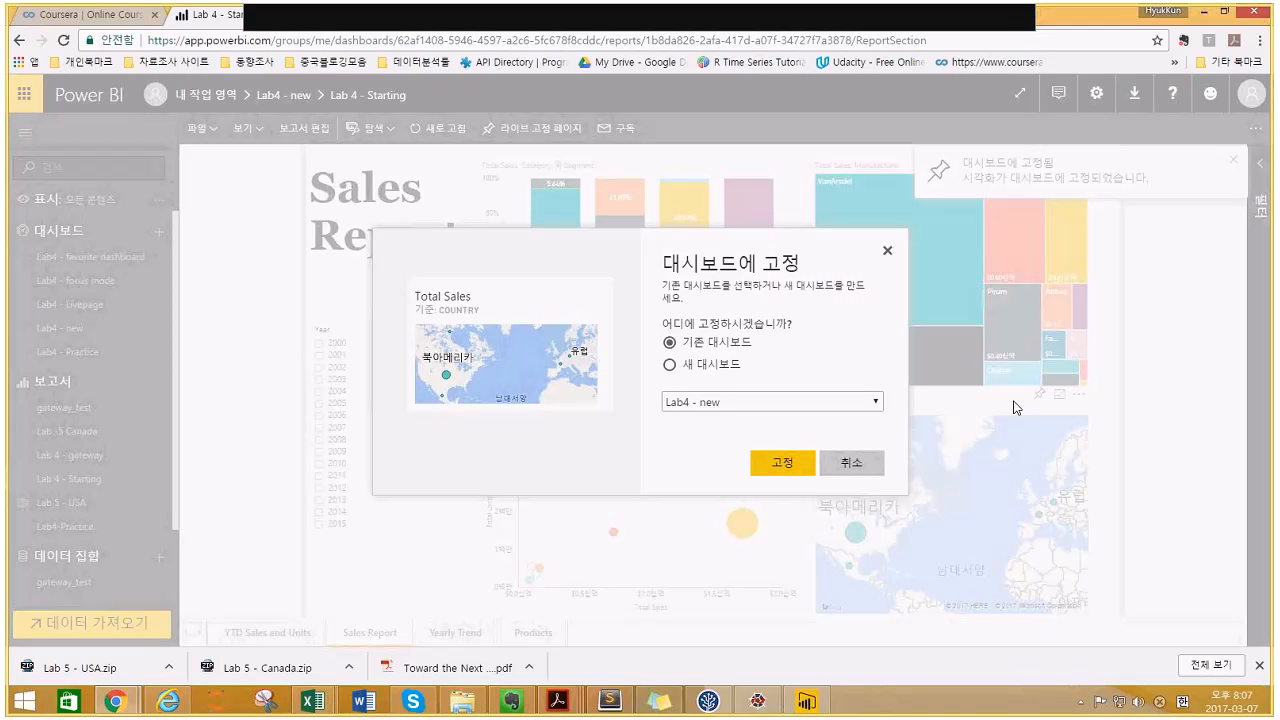
left_click(778, 465)
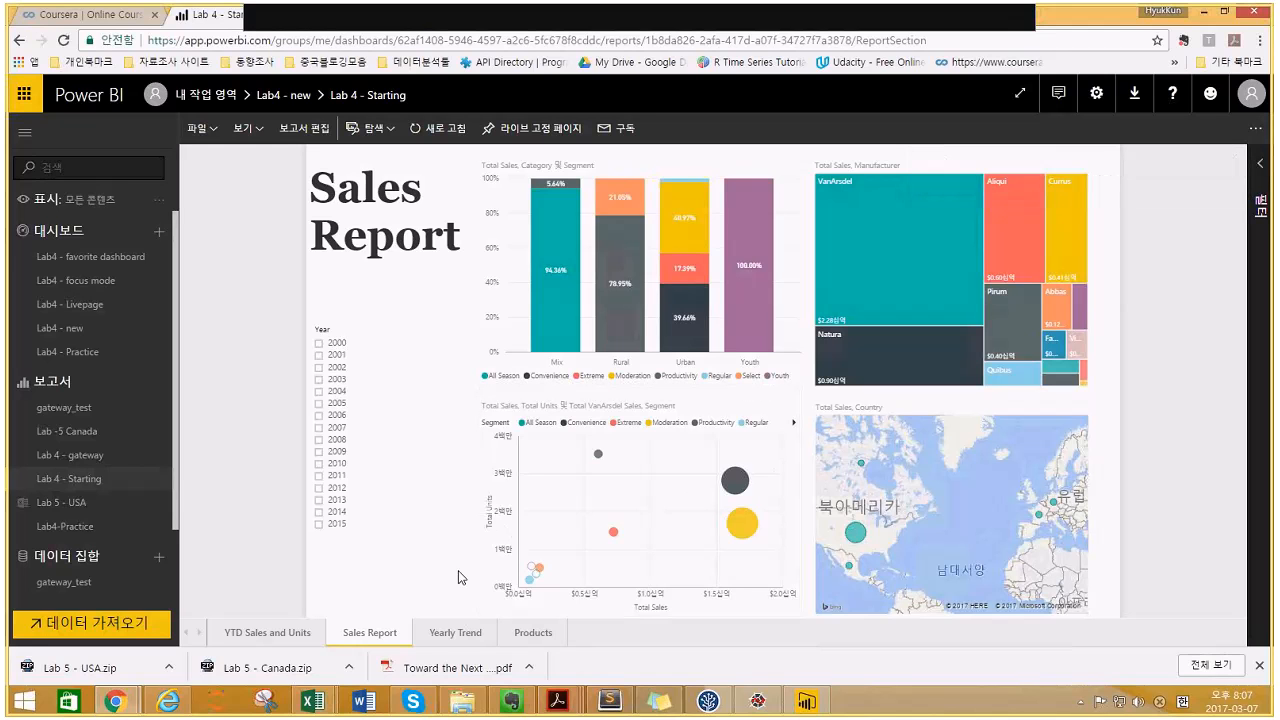
- On the Yearly Trend page, pin the Sales Var waterfall chart to Lab4 - new
left_click(458, 635)
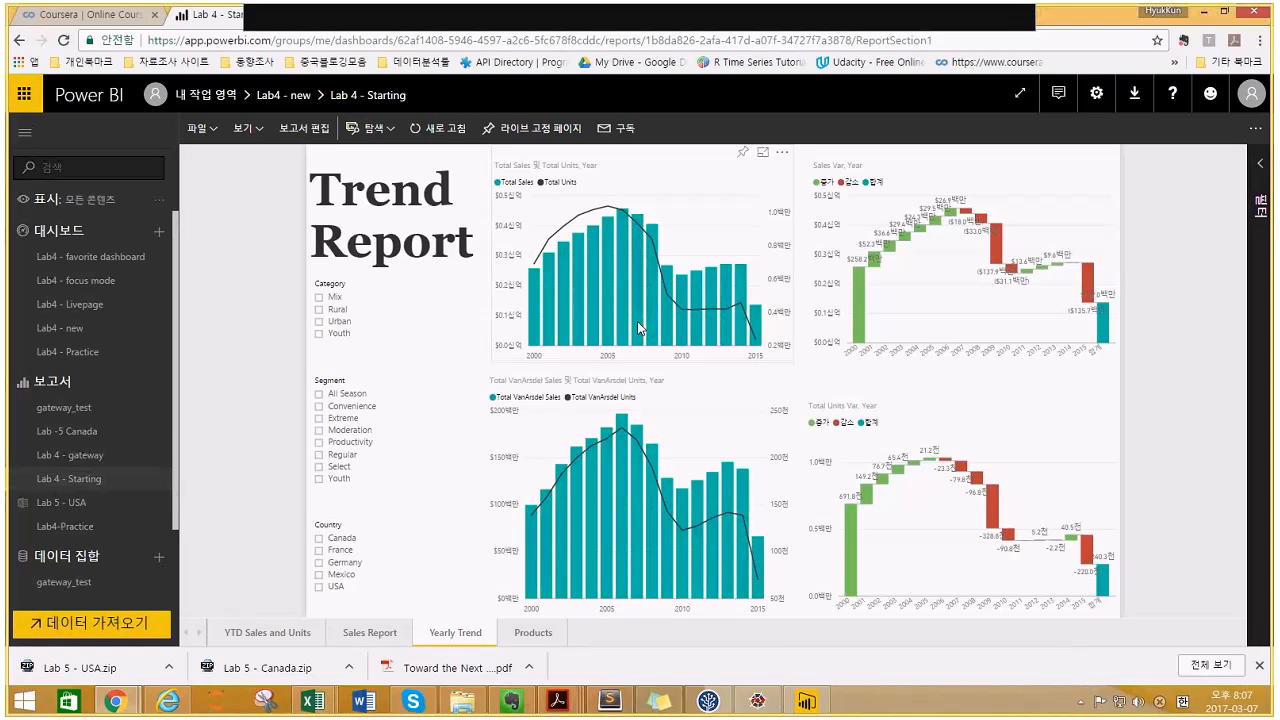
left_click(1068, 154)
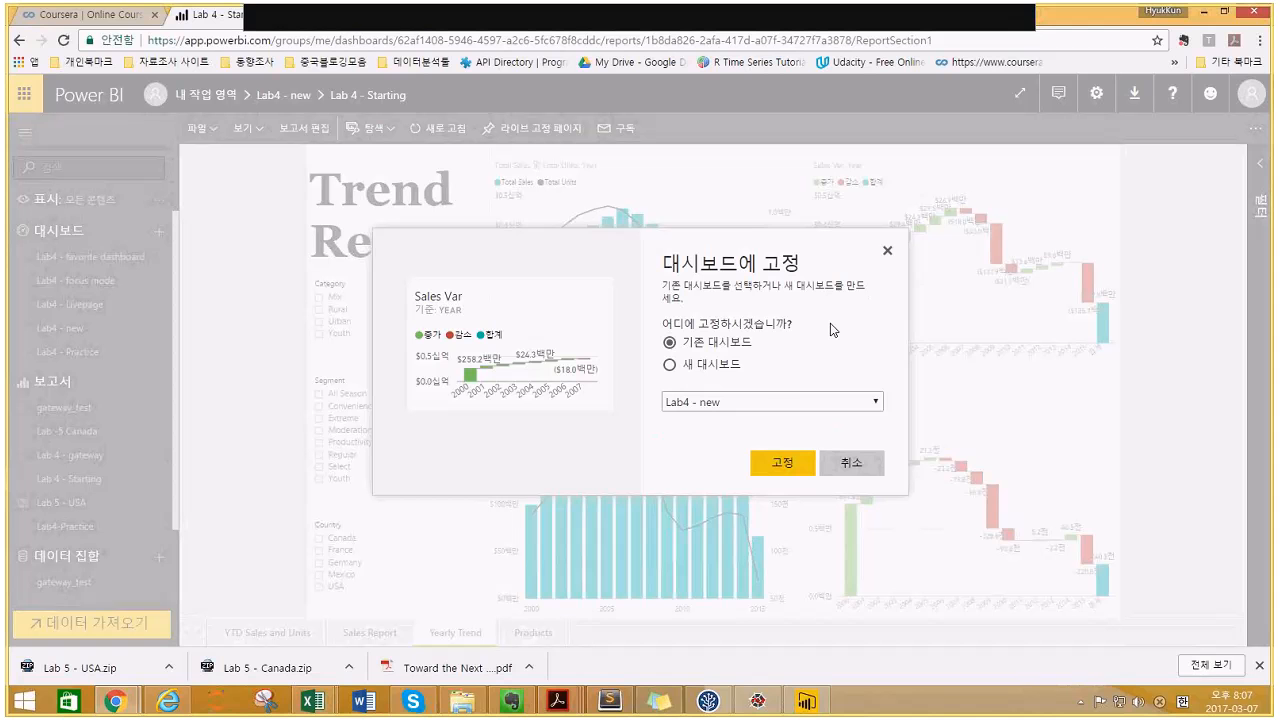
left_click(781, 466)
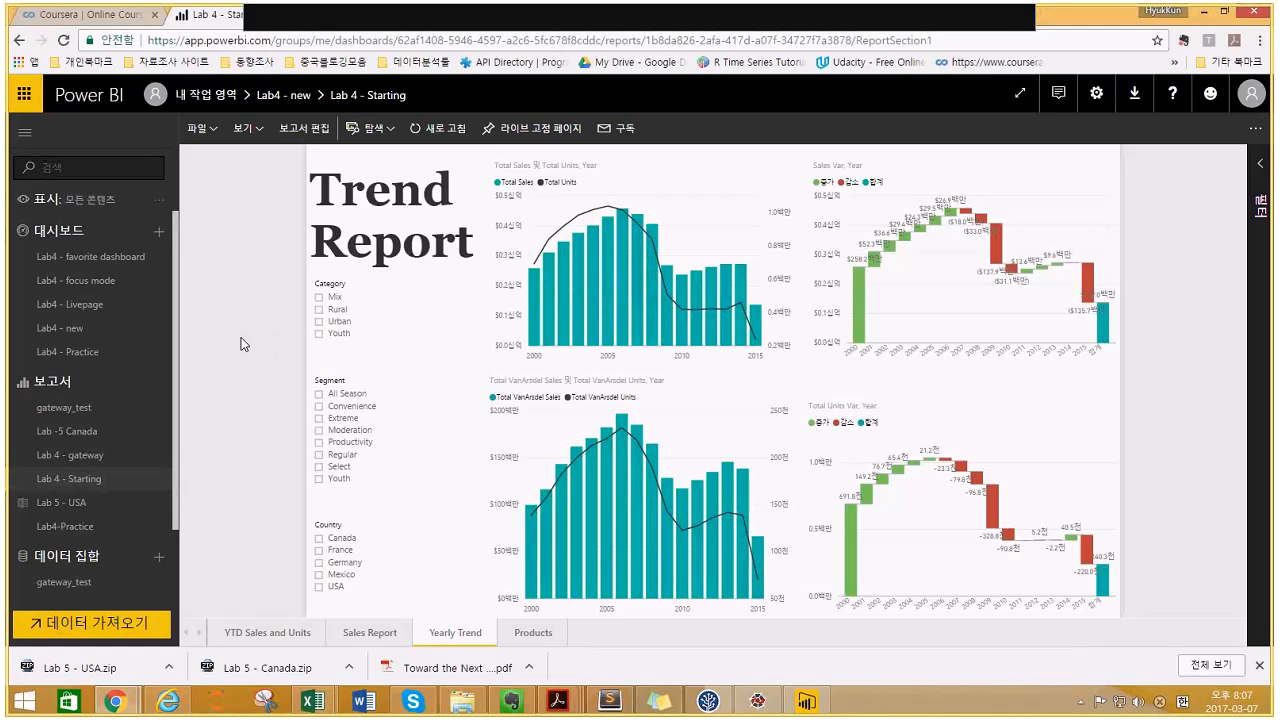
- Open the Lab4 - new dashboard and bring up its Q&A question box
left_click(100, 338)
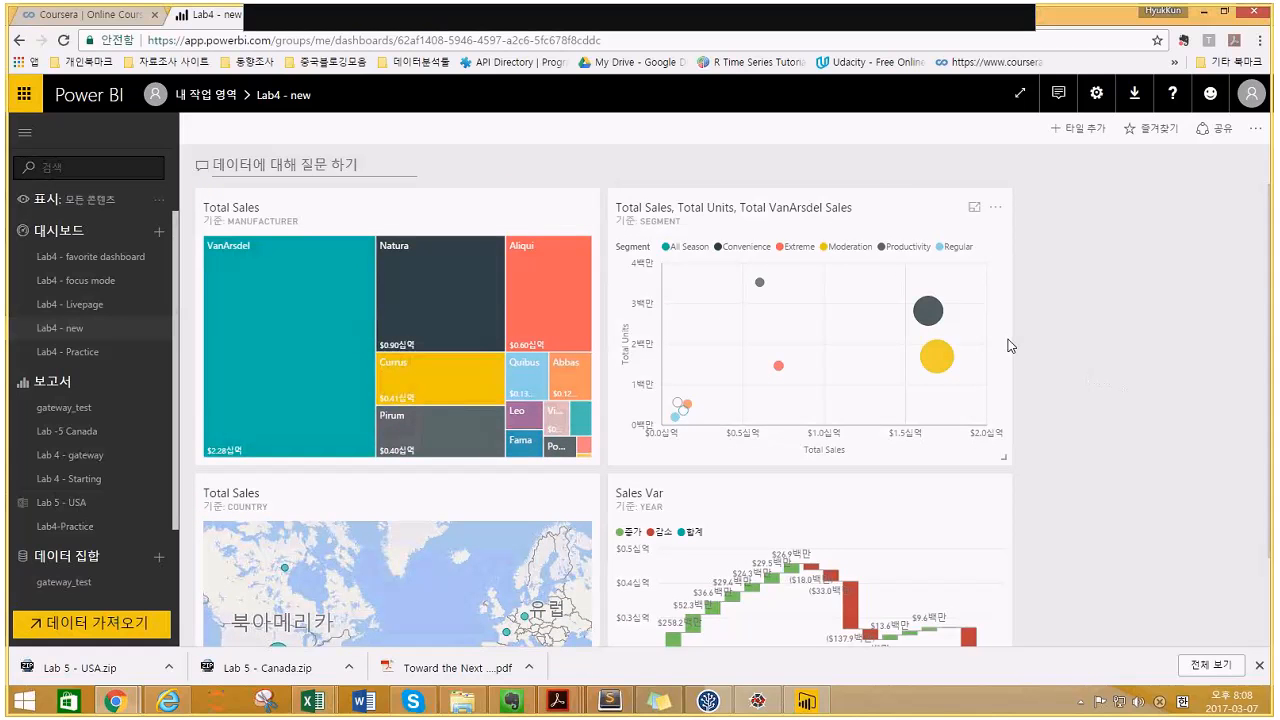
left_click(390, 166)
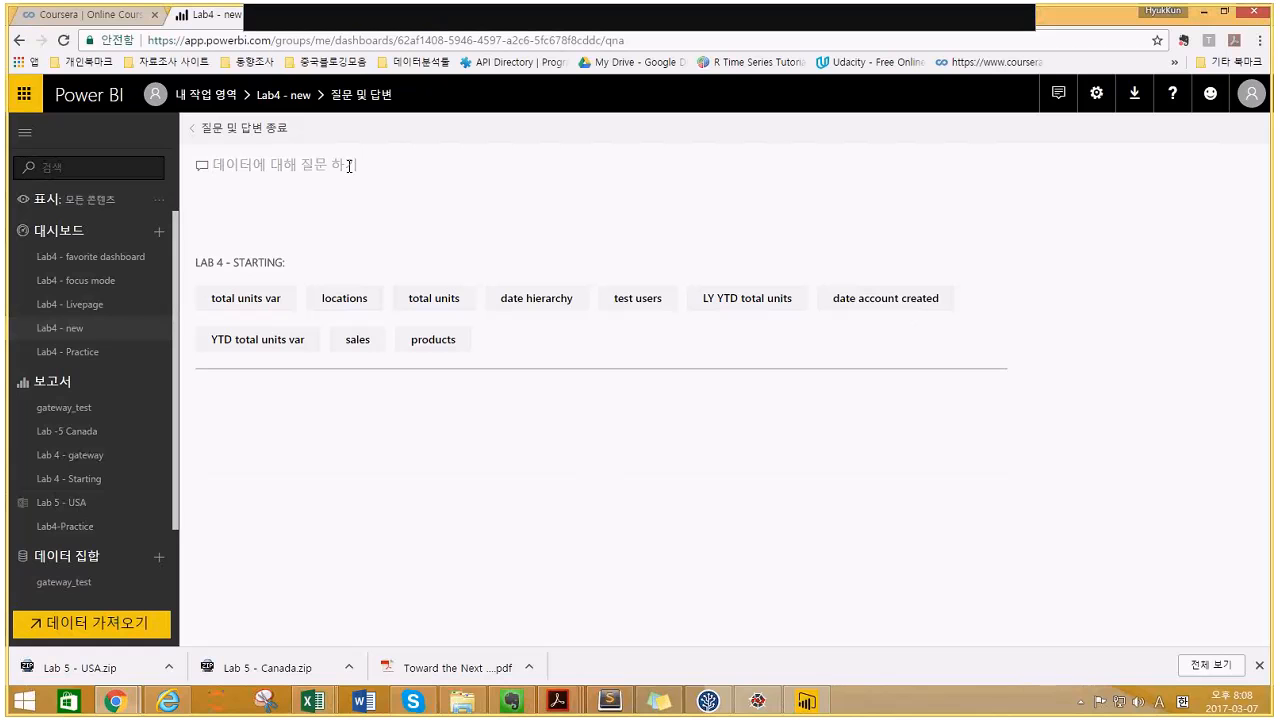
- Ask Q&A 'what is year to date sale?' to get the $136,956,026.68 YTD Sales card
type("what")
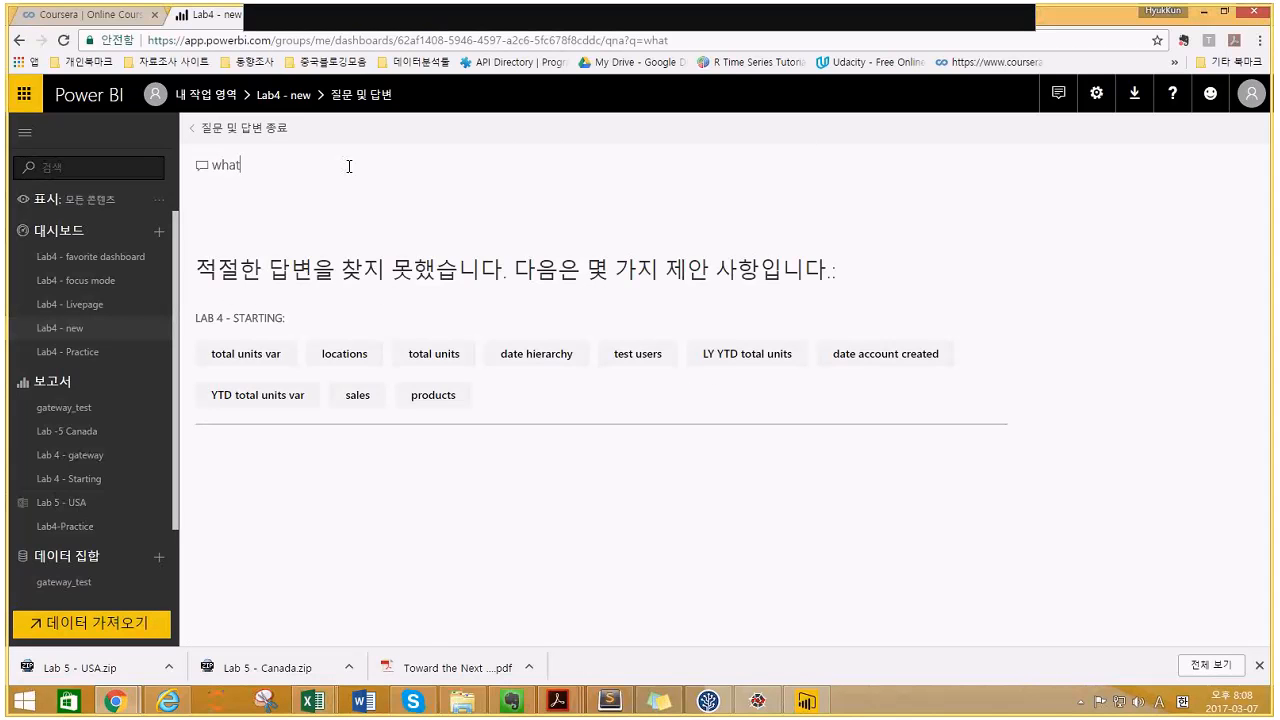
type(" is year")
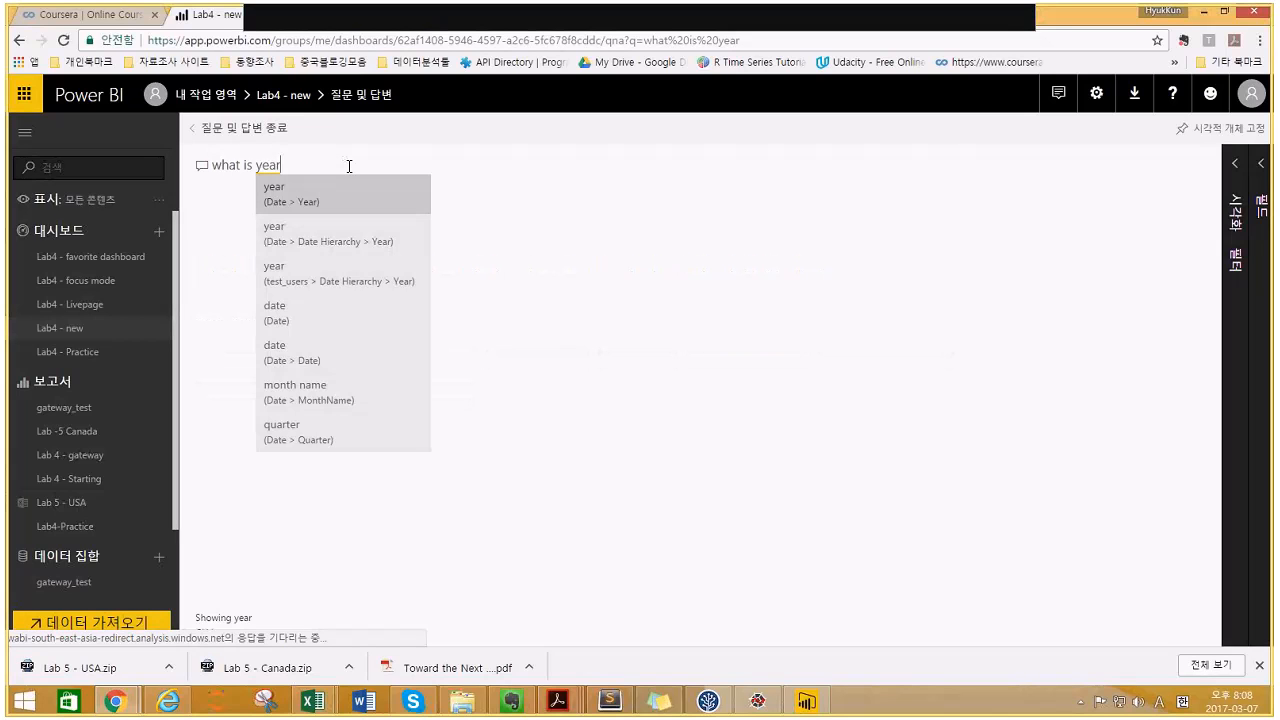
type(" to ")
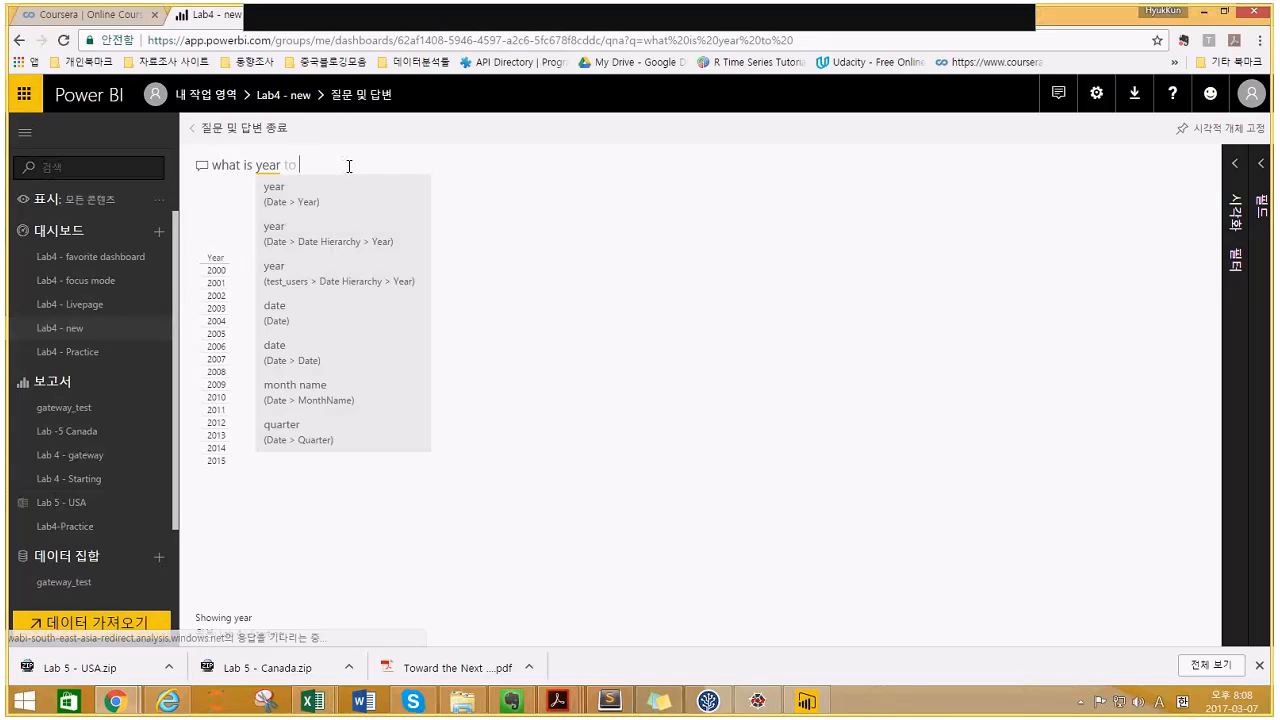
type("date")
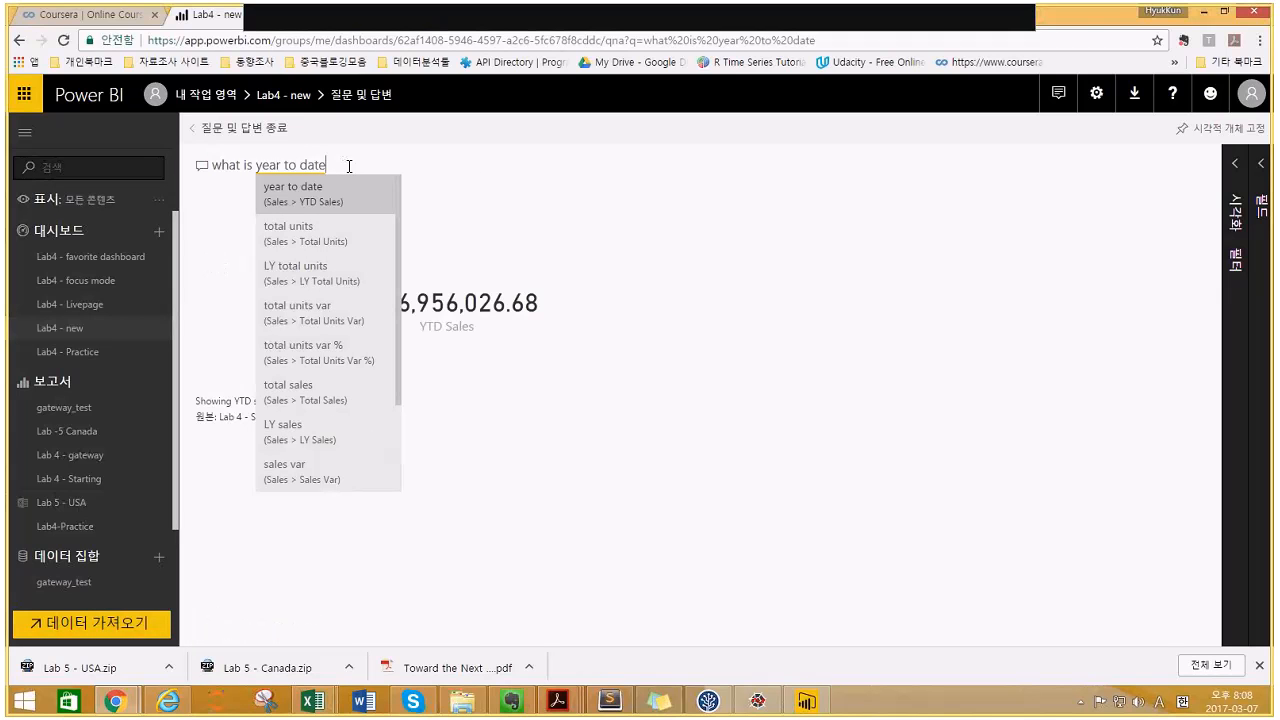
type(" sale?")
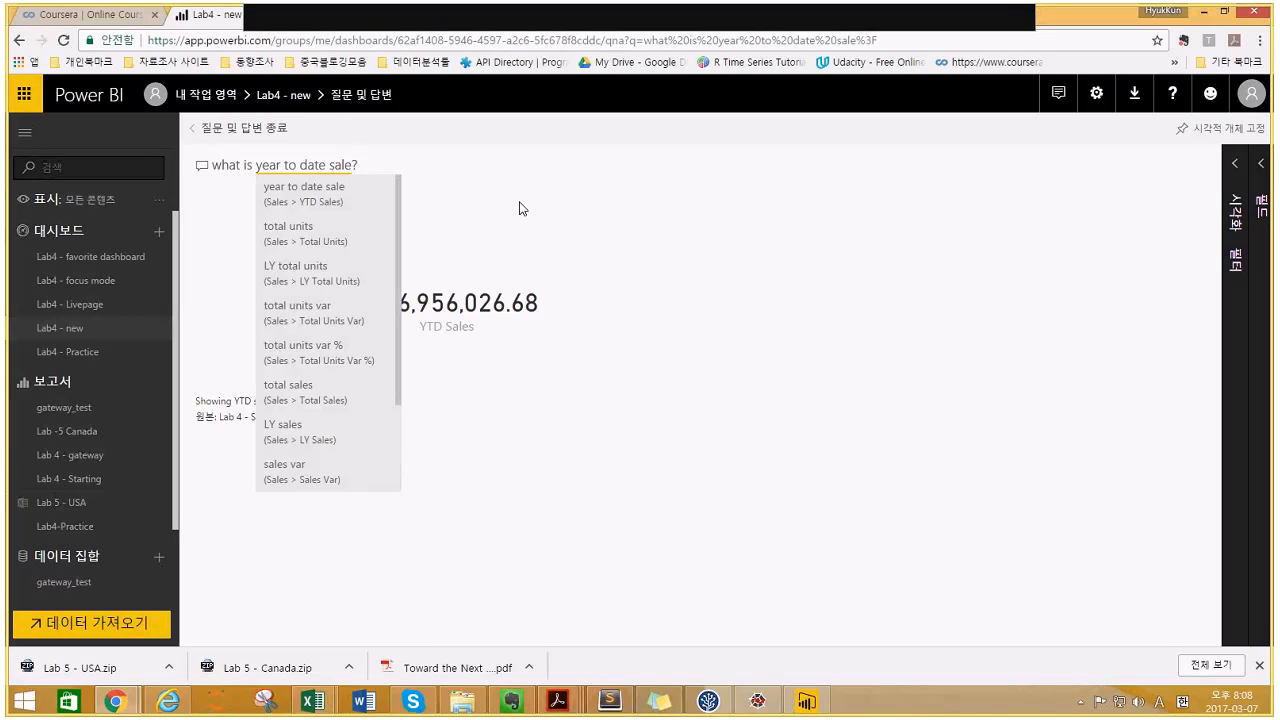
left_click(463, 180)
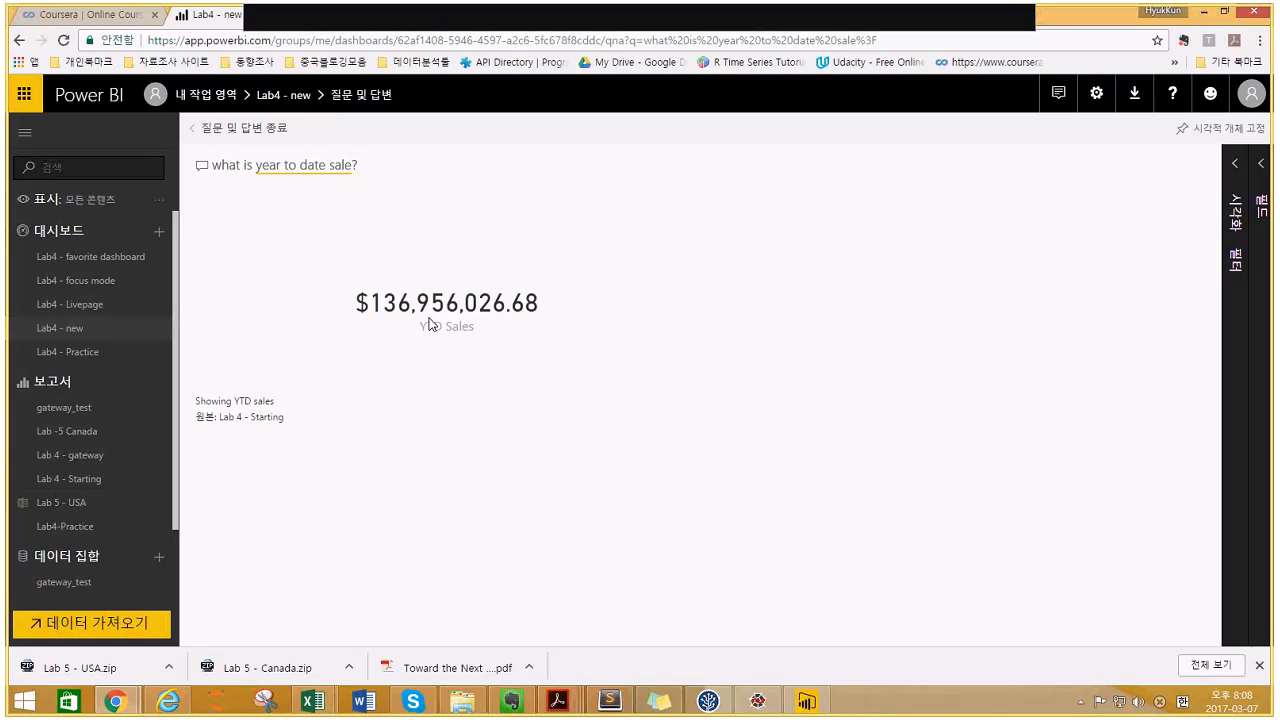
- Ask for year-to-date sales by year, read yearly values, then change the question to category
left_click(374, 163)
key("BackSpace")
type("by ye")
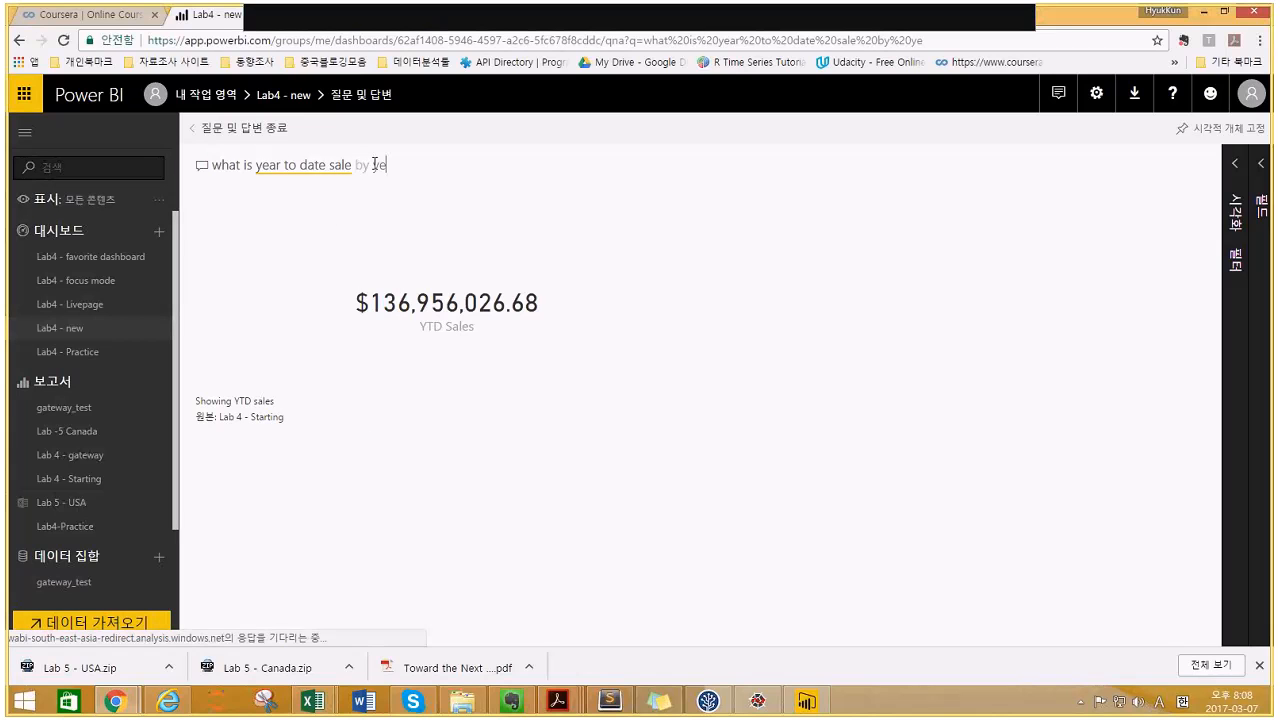
type("ar")
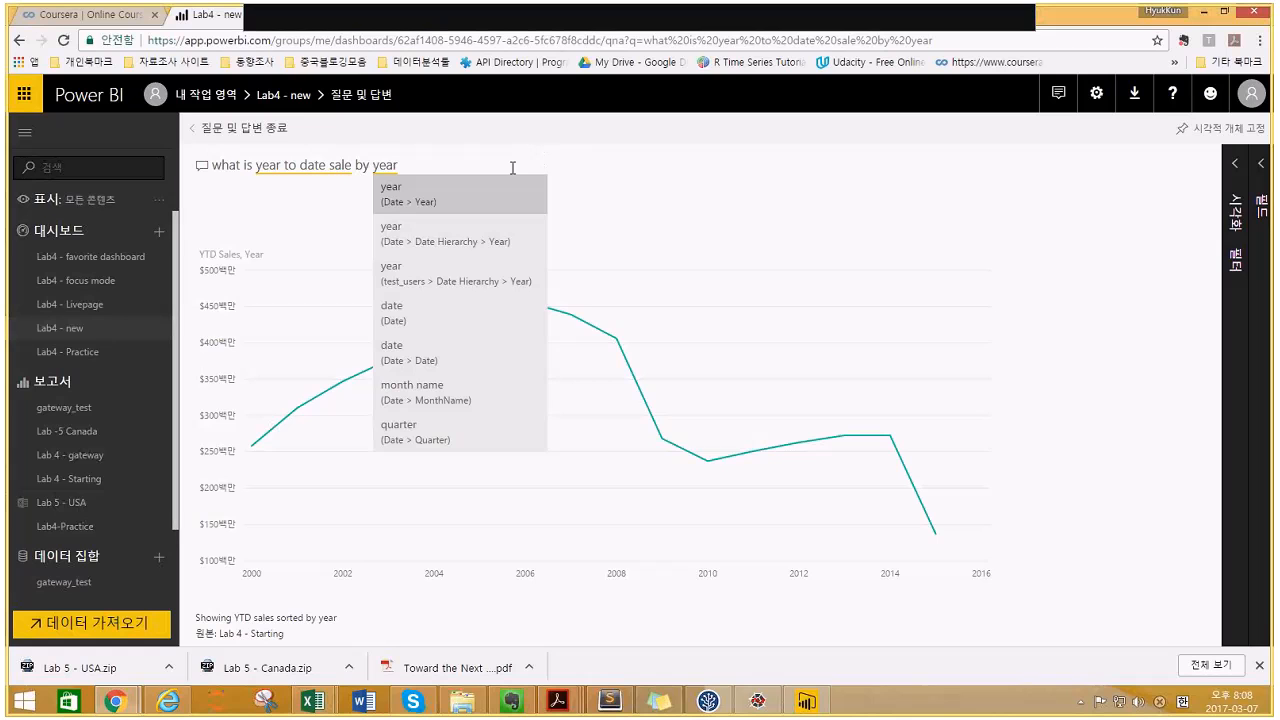
left_click(667, 231)
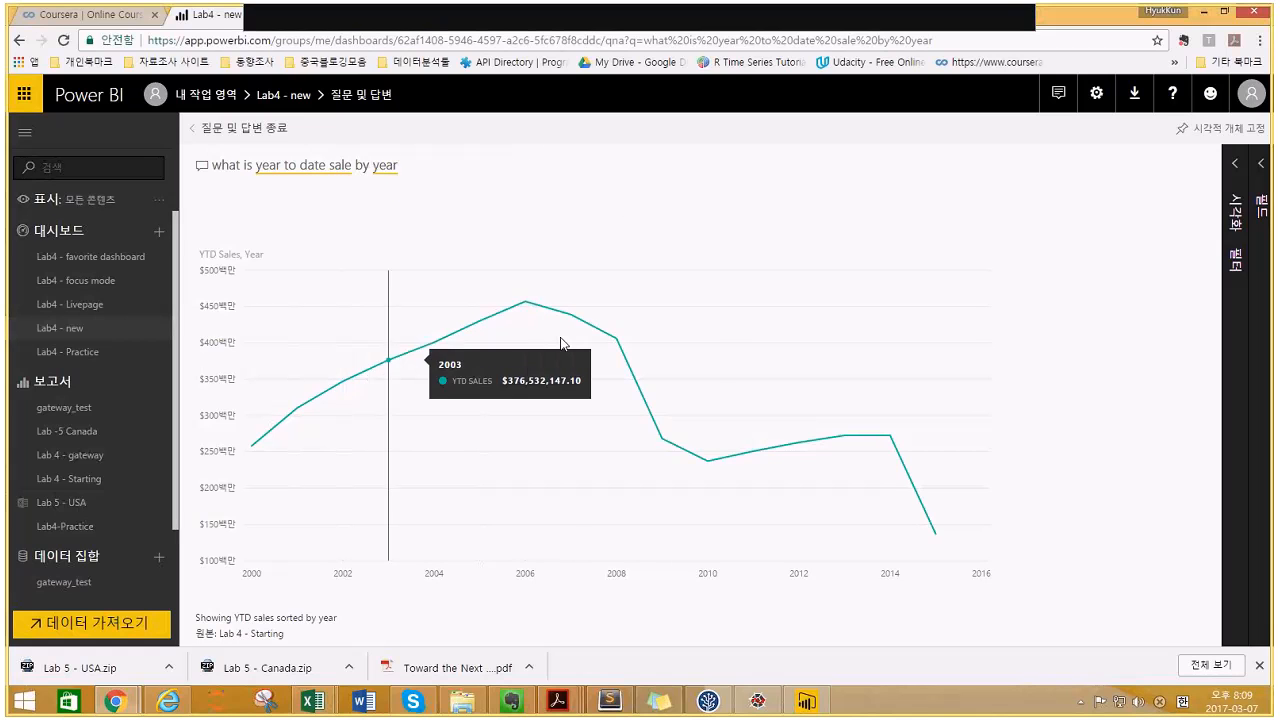
mouse_move(568, 340)
mouse_move(641, 423)
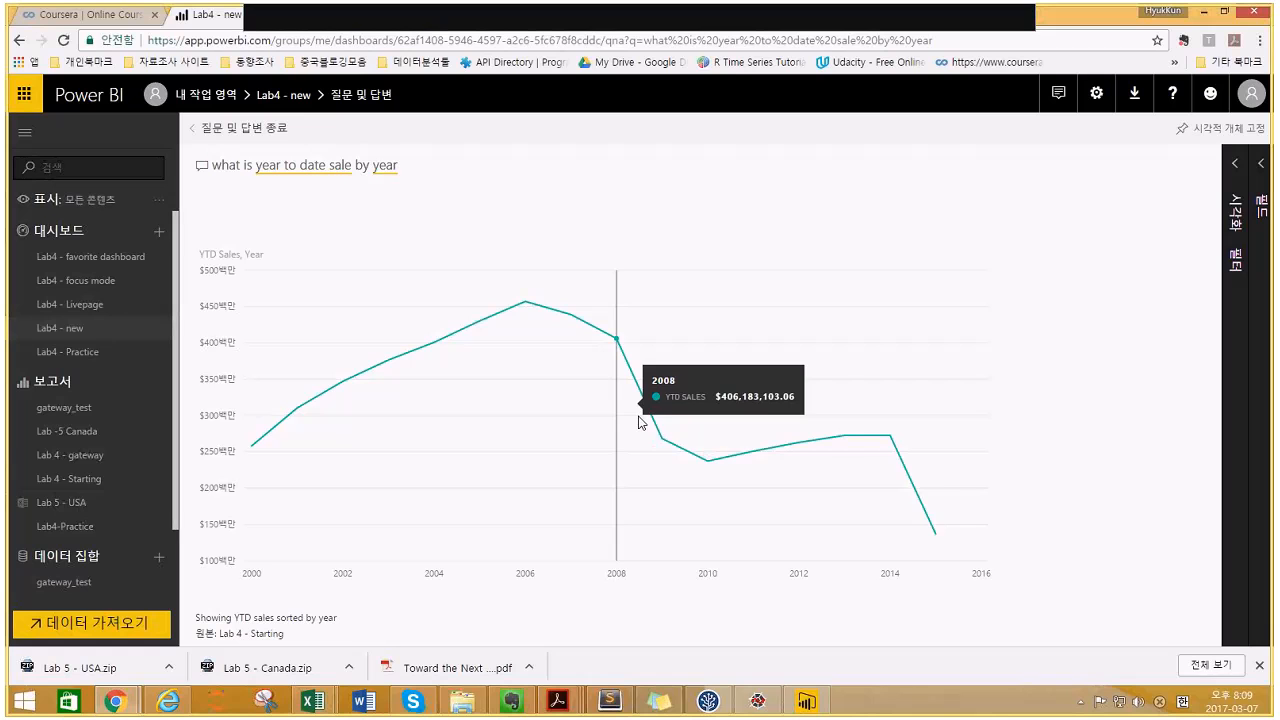
mouse_move(928, 450)
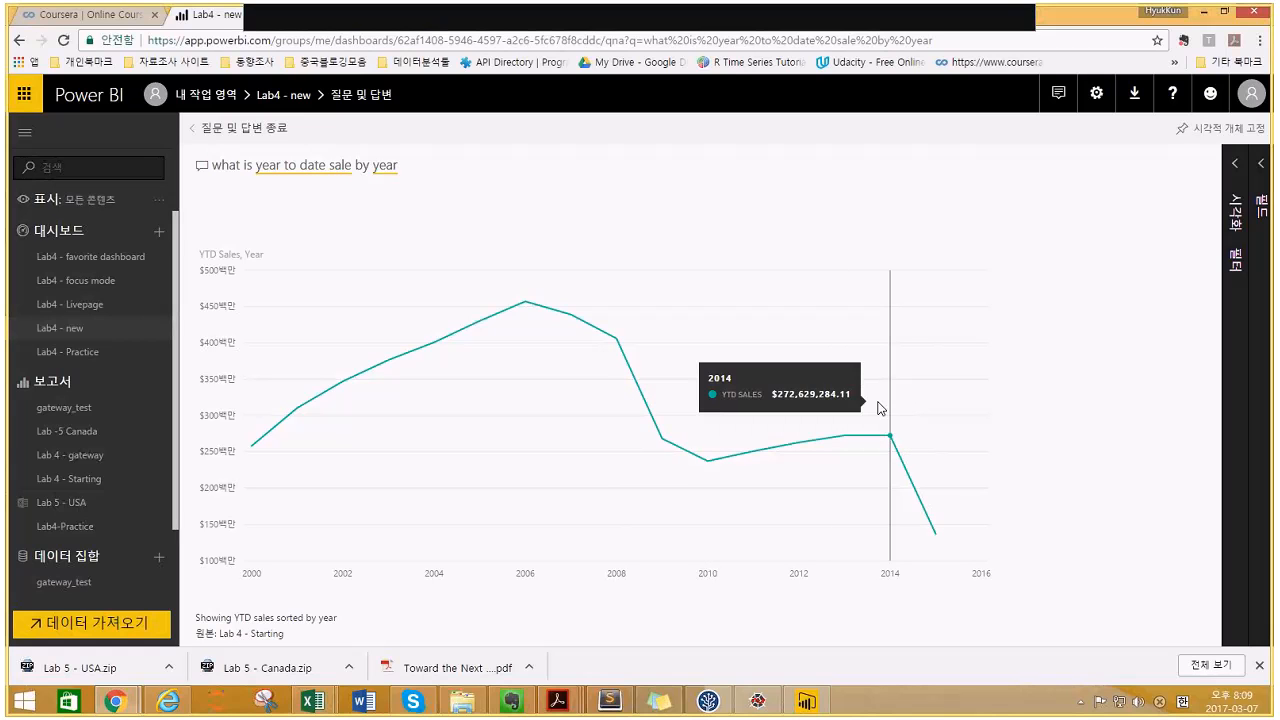
mouse_move(758, 338)
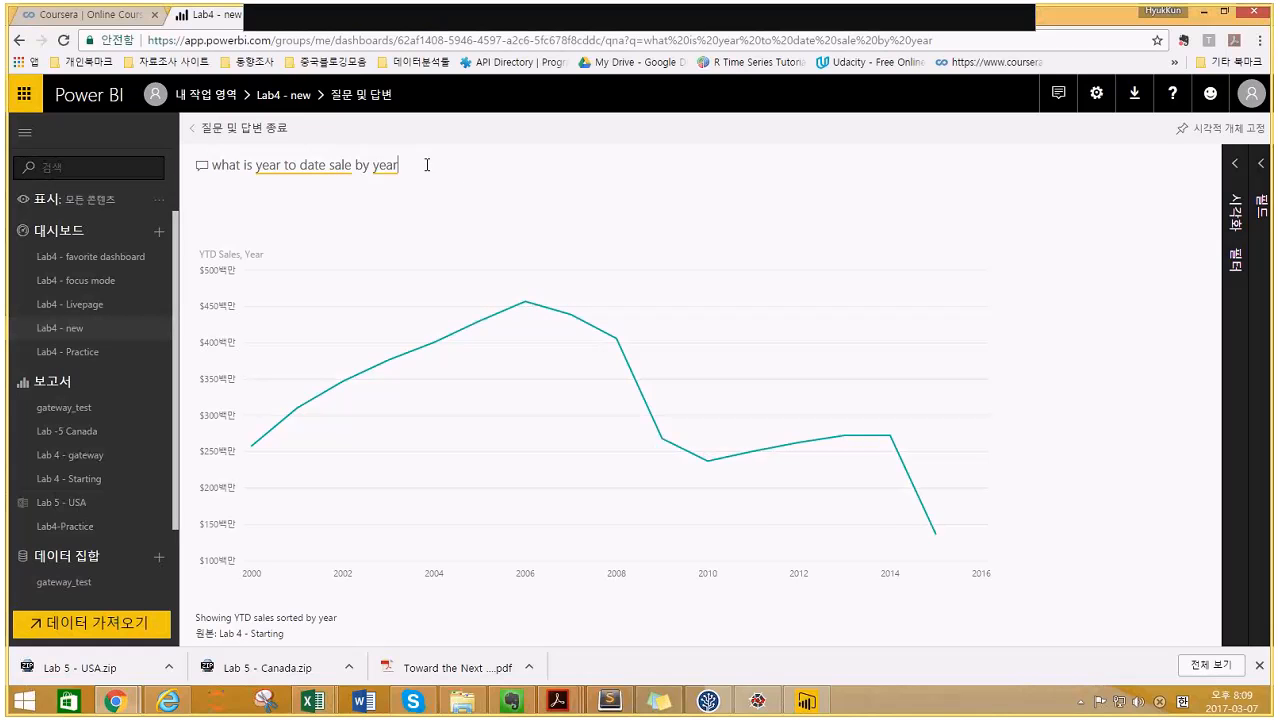
key("BackSpace")
key("BackSpace")
key("BackSpace")
key("BackSpace")
type("cate")
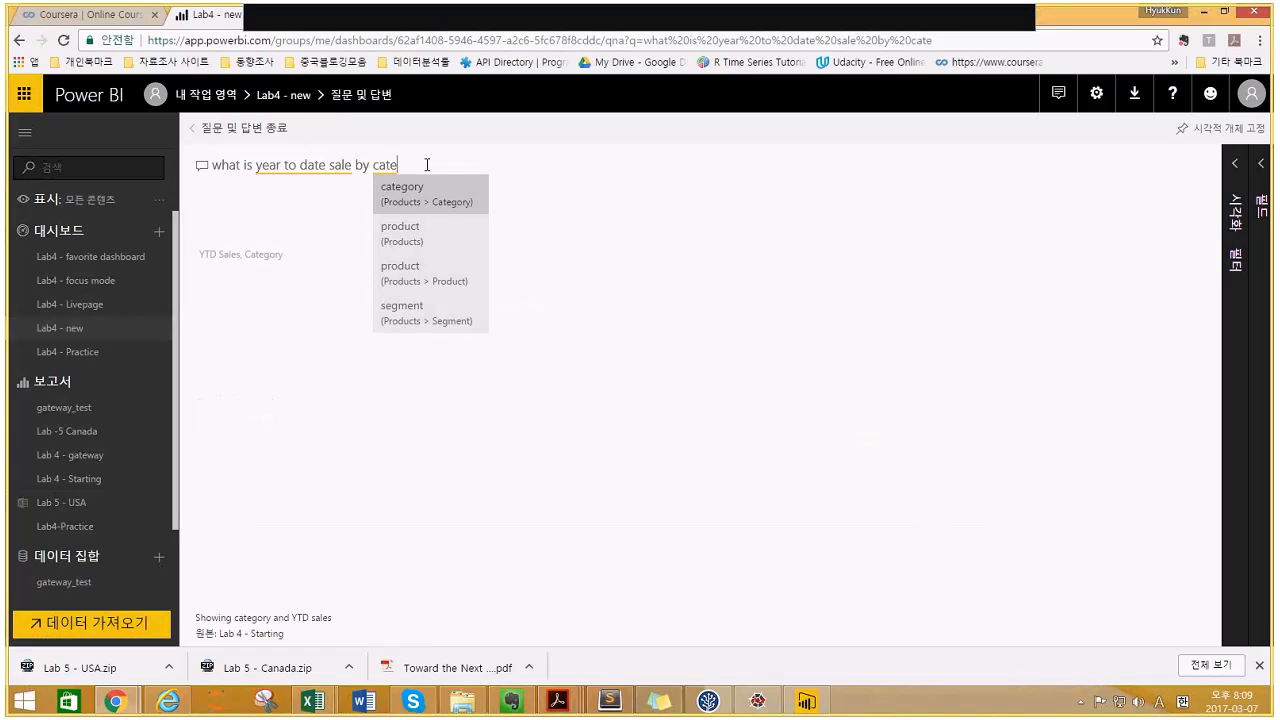
type("gory")
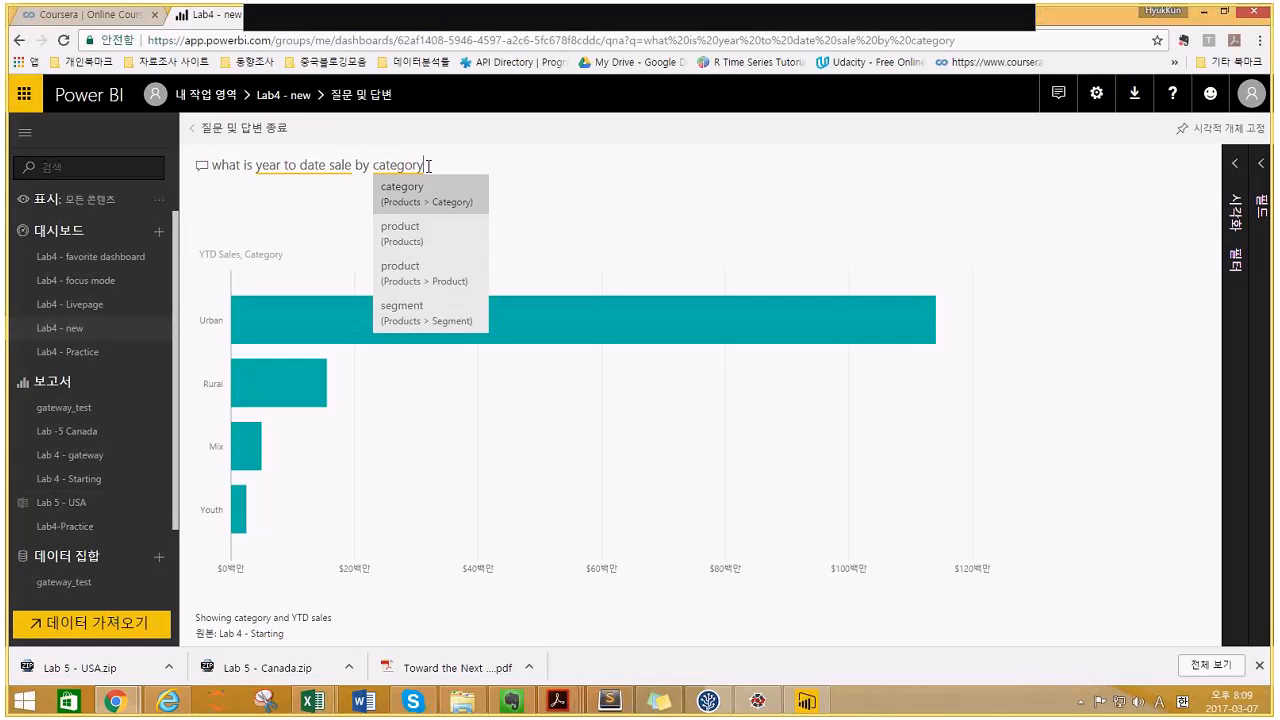
- Erase the 'by category' question completely so Q&A suggests terms like sales and products
key("BackSpace")
key("BackSpace")
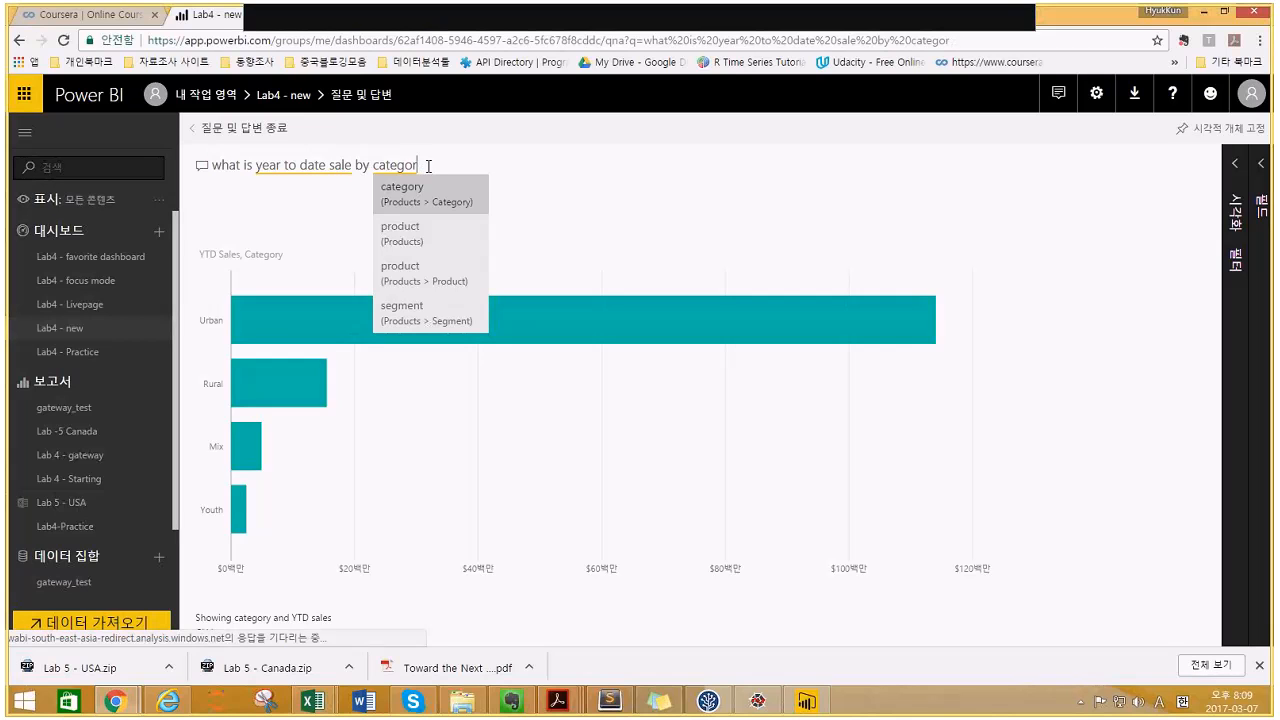
key("BackSpace")
key("BackSpace")
key("BackSpace")
key("BackSpace")
key("BackSpace")
key("BackSpace")
key("BackSpace")
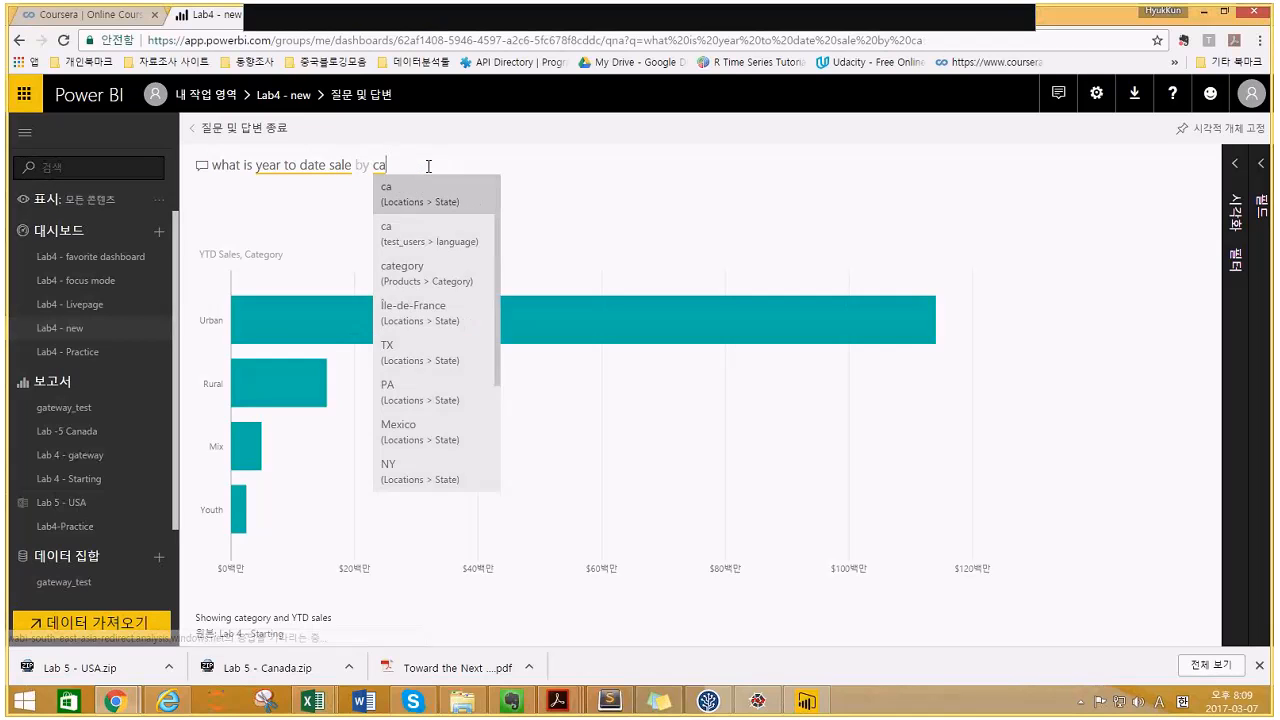
key("BackSpace")
key("BackSpace")
key("BackSpace")
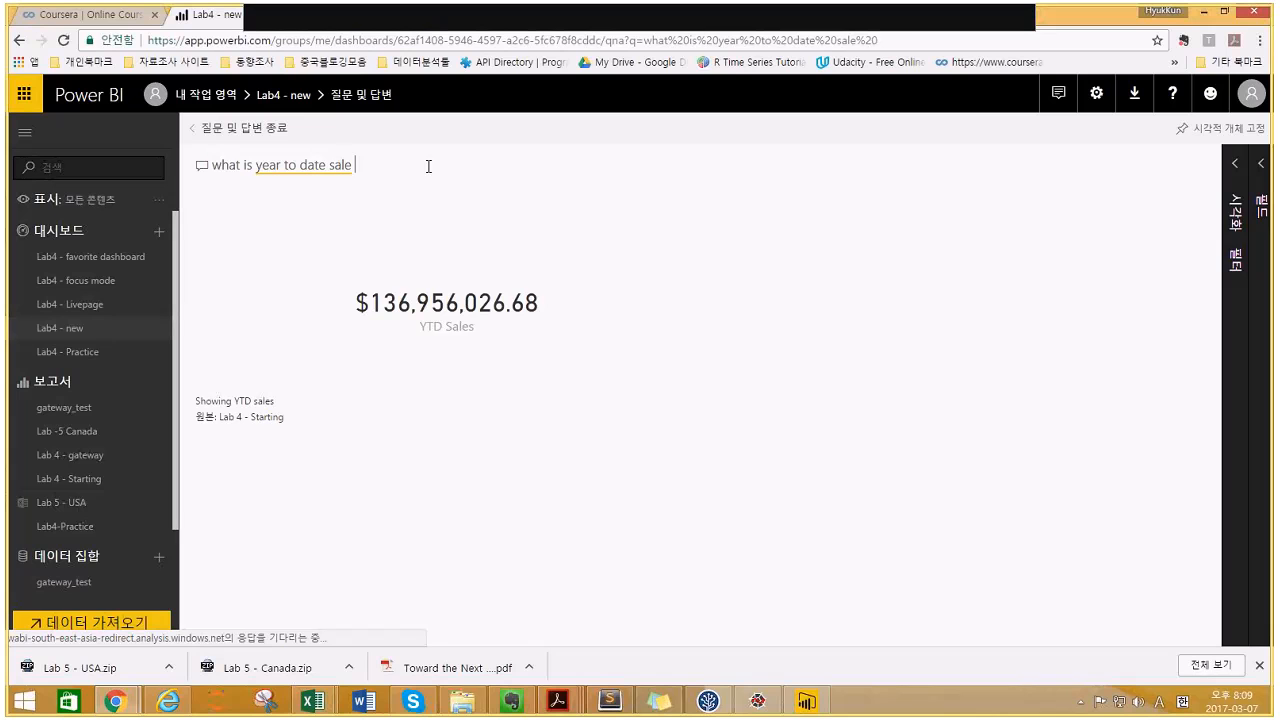
key("BackSpace")
key("BackSpace")
key("BackSpace")
key("BackSpace")
key("BackSpace")
key("BackSpace")
key("BackSpace")
key("BackSpace")
key("BackSpace")
key("BackSpace")
key("BackSpace")
key("BackSpace")
key("BackSpace")
key("BackSpace")
key("BackSpace")
key("BackSpace")
key("BackSpace")
key("BackSpace")
key("BackSpace")
key("BackSpace")
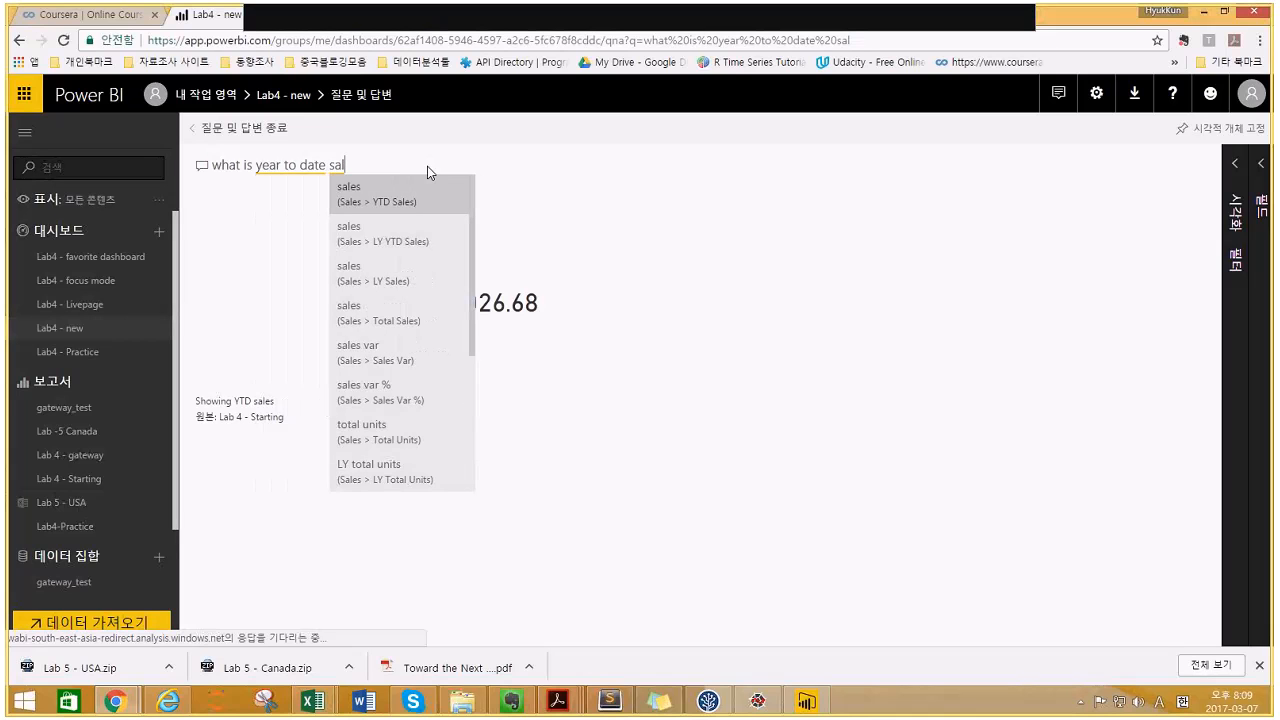
key("BackSpace")
key("BackSpace")
key("BackSpace")
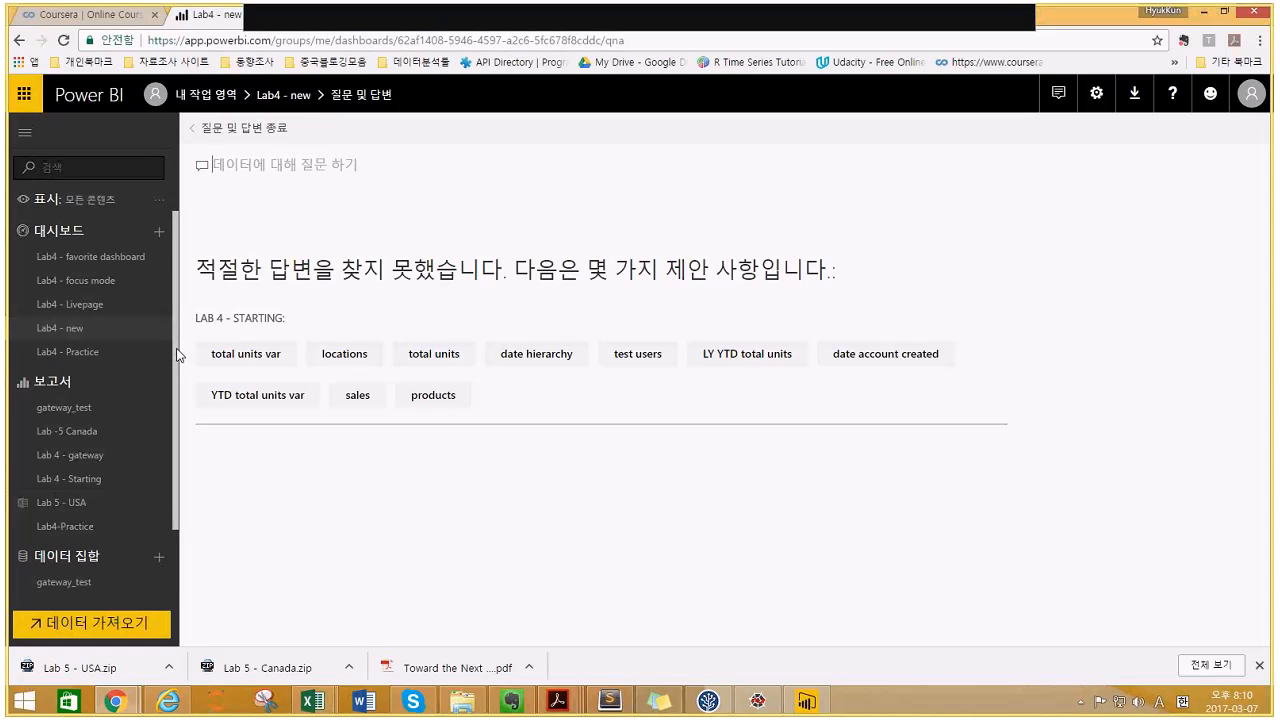
- Run Quick Insights on the Lab 4 - Starting dataset from its Datasets options menu
scroll(160, 460, "down", 1)
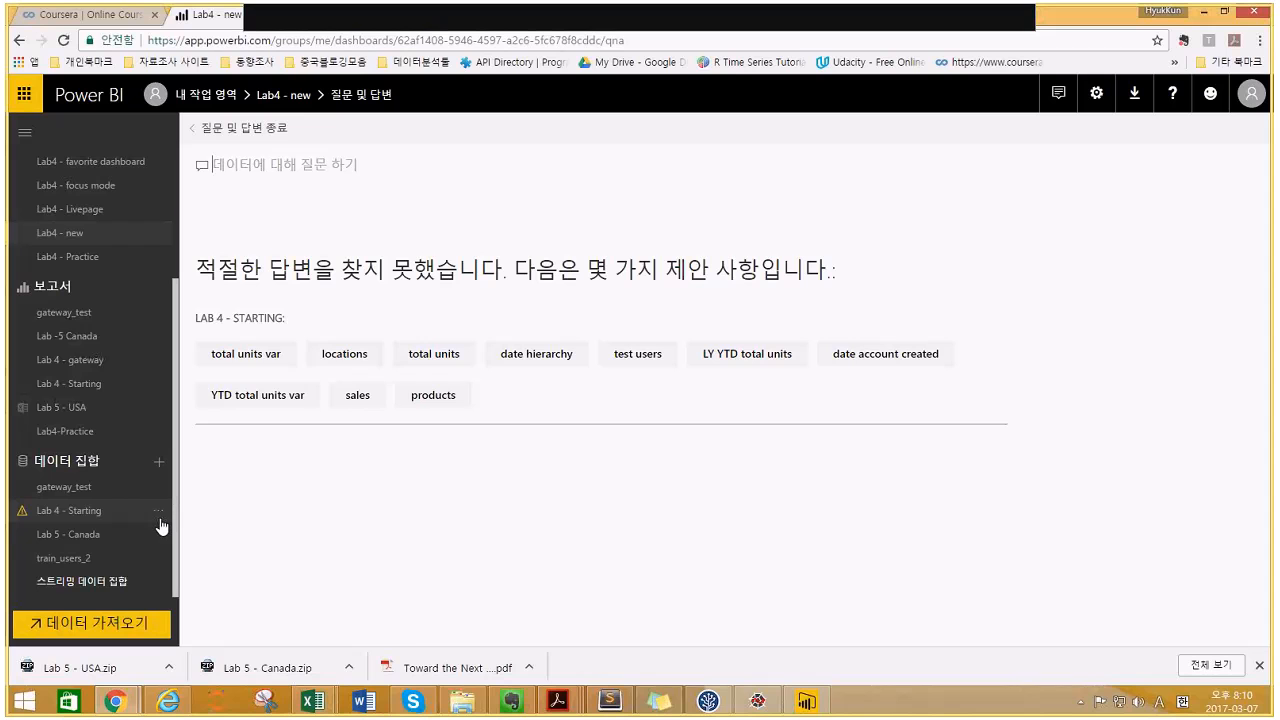
left_click(159, 514)
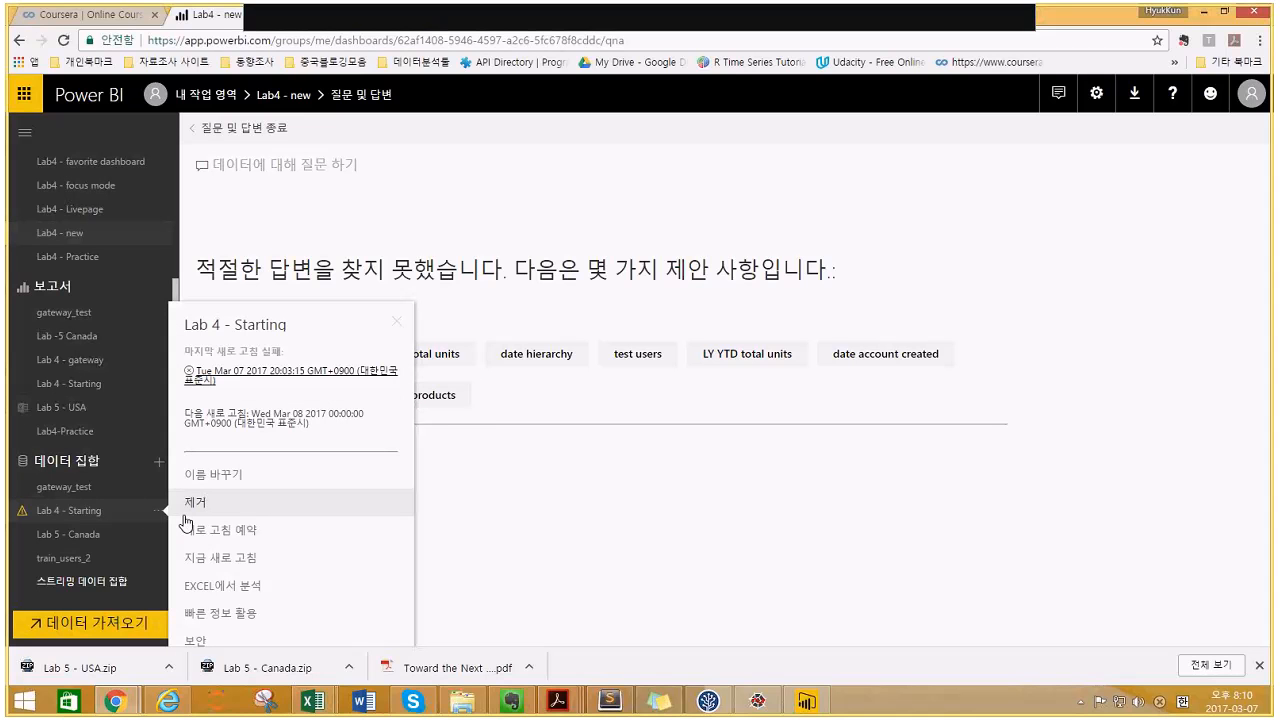
left_click(238, 614)
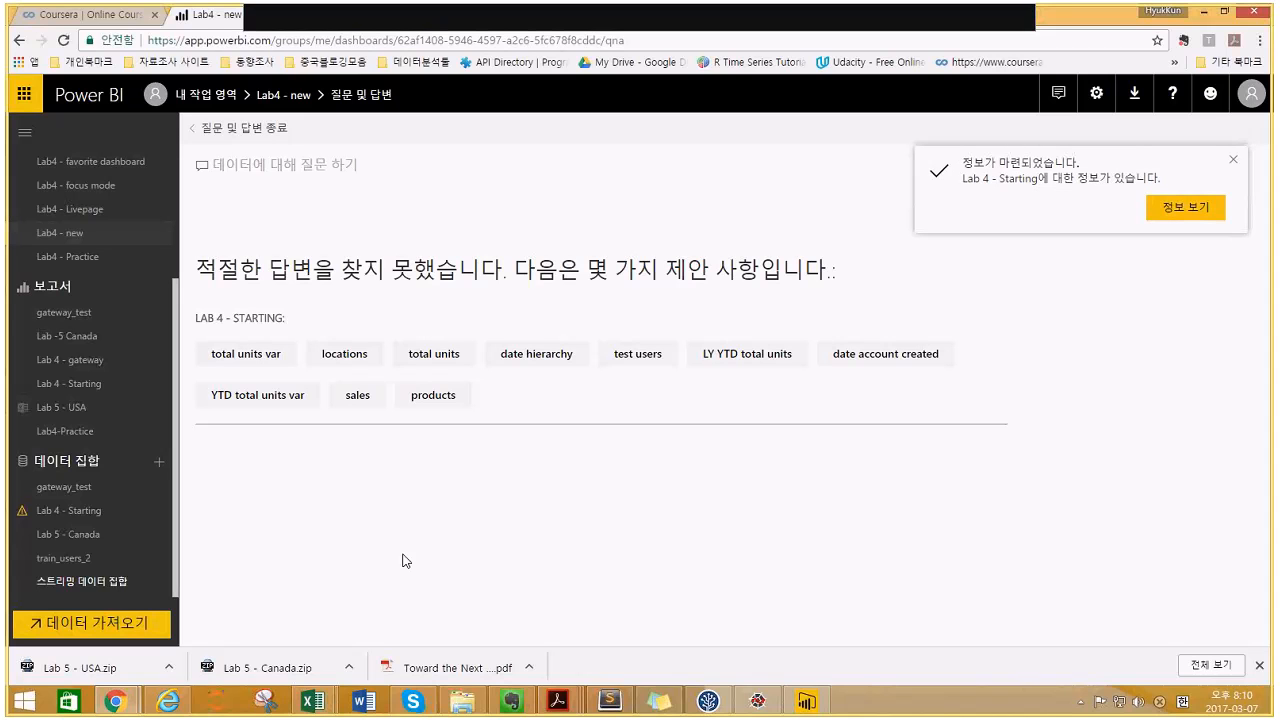
- Open the finished Lab 4 - Starting insights and scroll to the LY Total Units and LY Sales card
left_click(1180, 212)
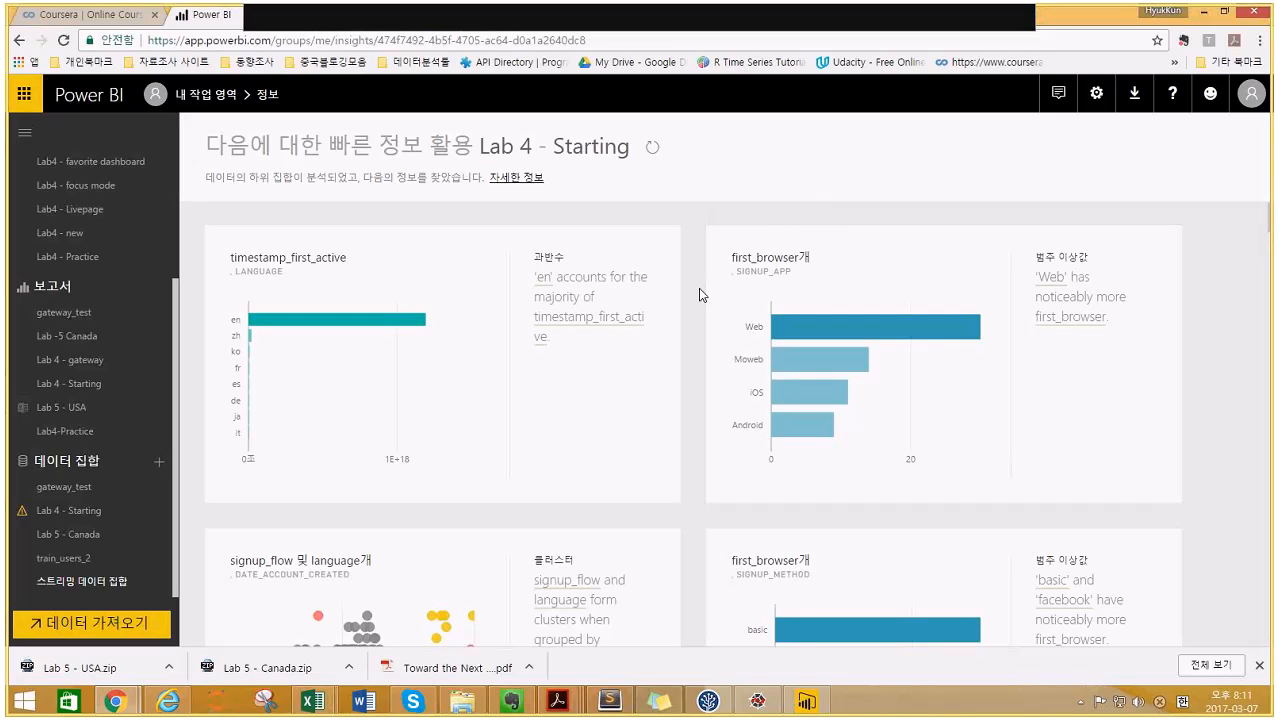
scroll(700, 295, "down", 5)
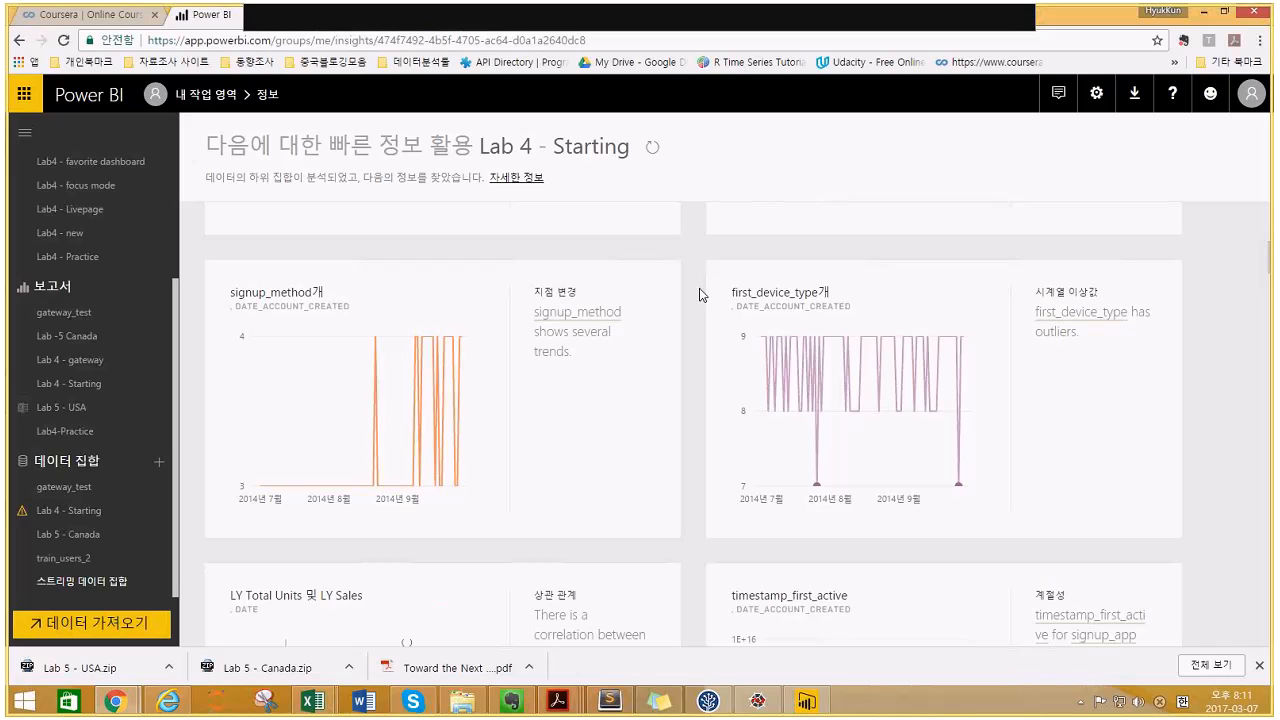
scroll(700, 295, "down", 2)
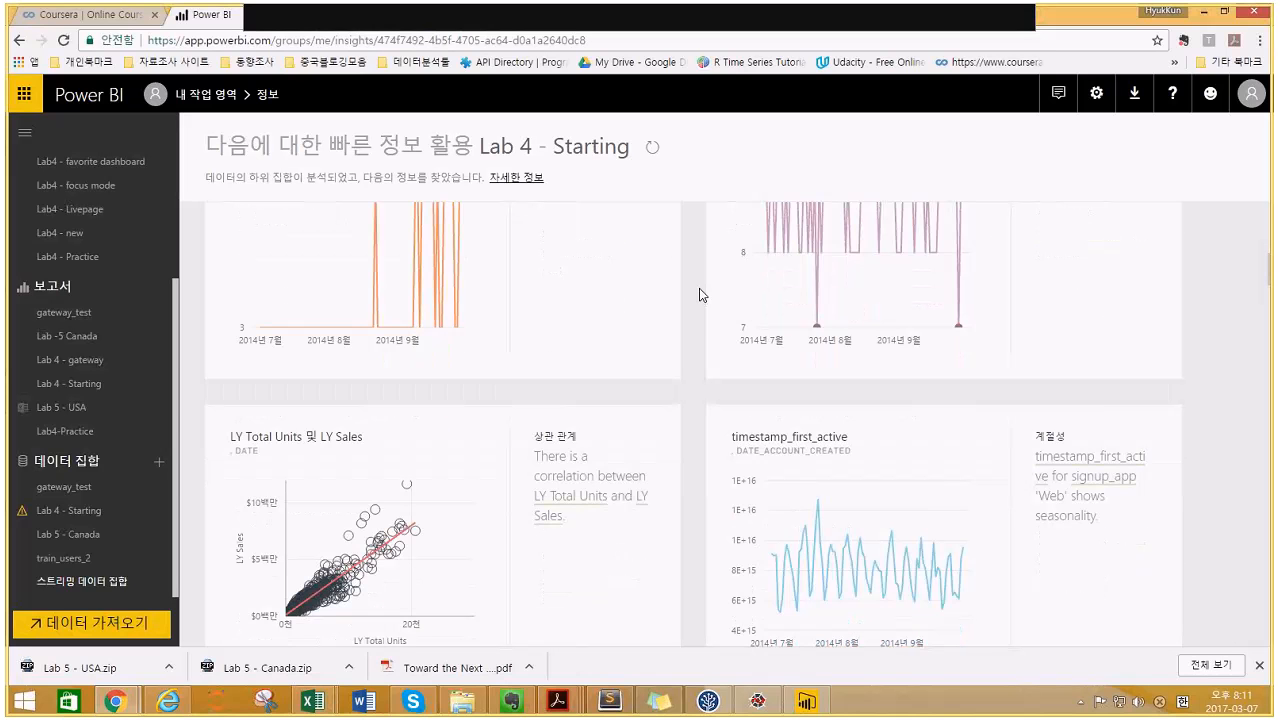
scroll(703, 298, "down", 1)
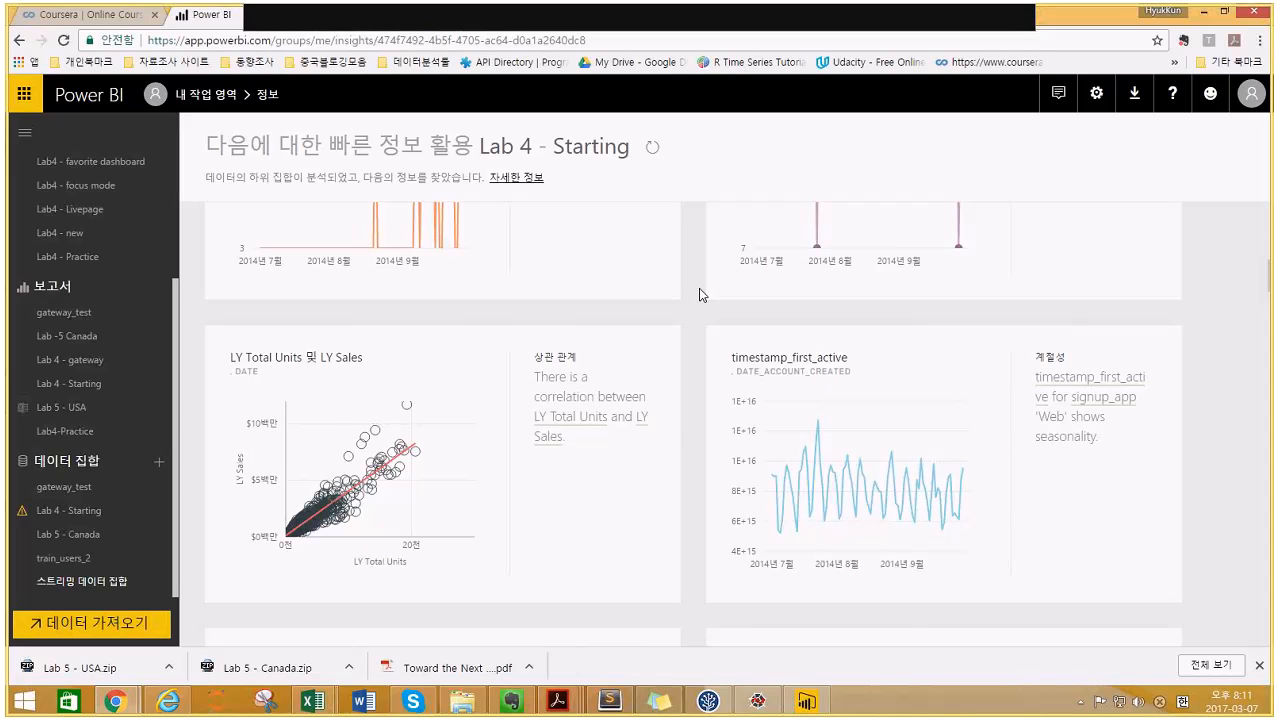
scroll(700, 295, "down", 2)
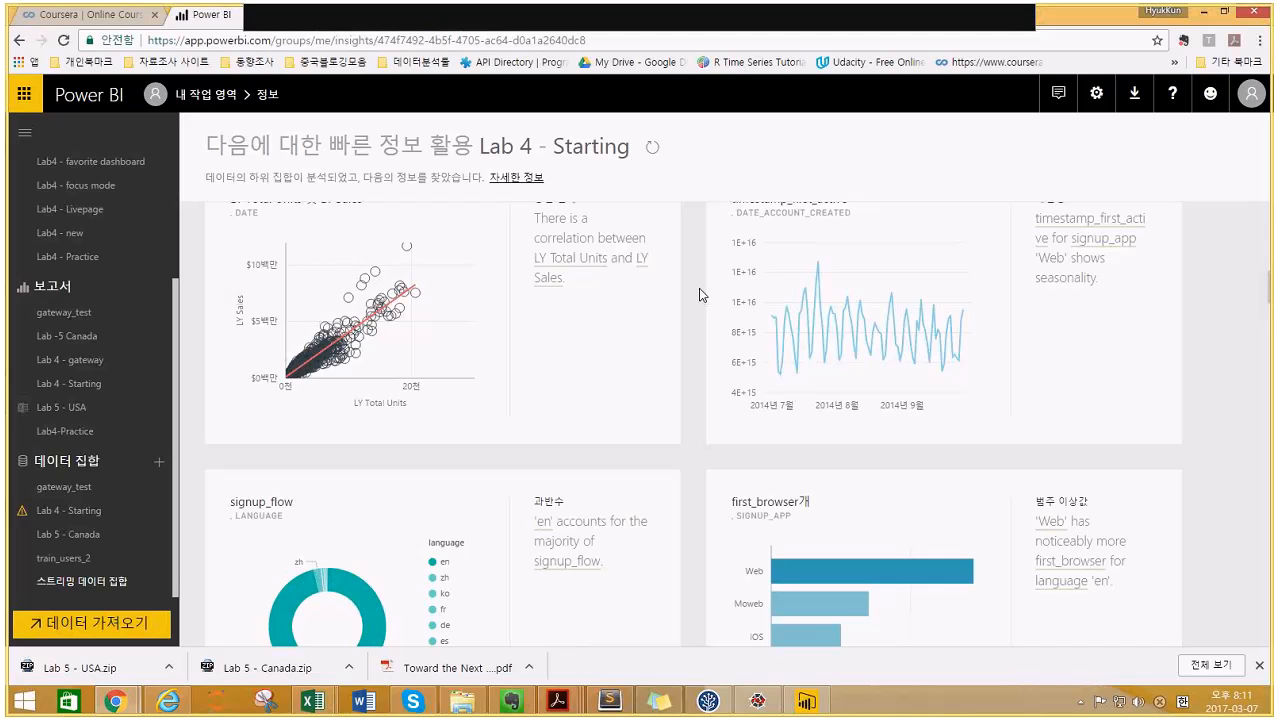
scroll(700, 295, "down", 1)
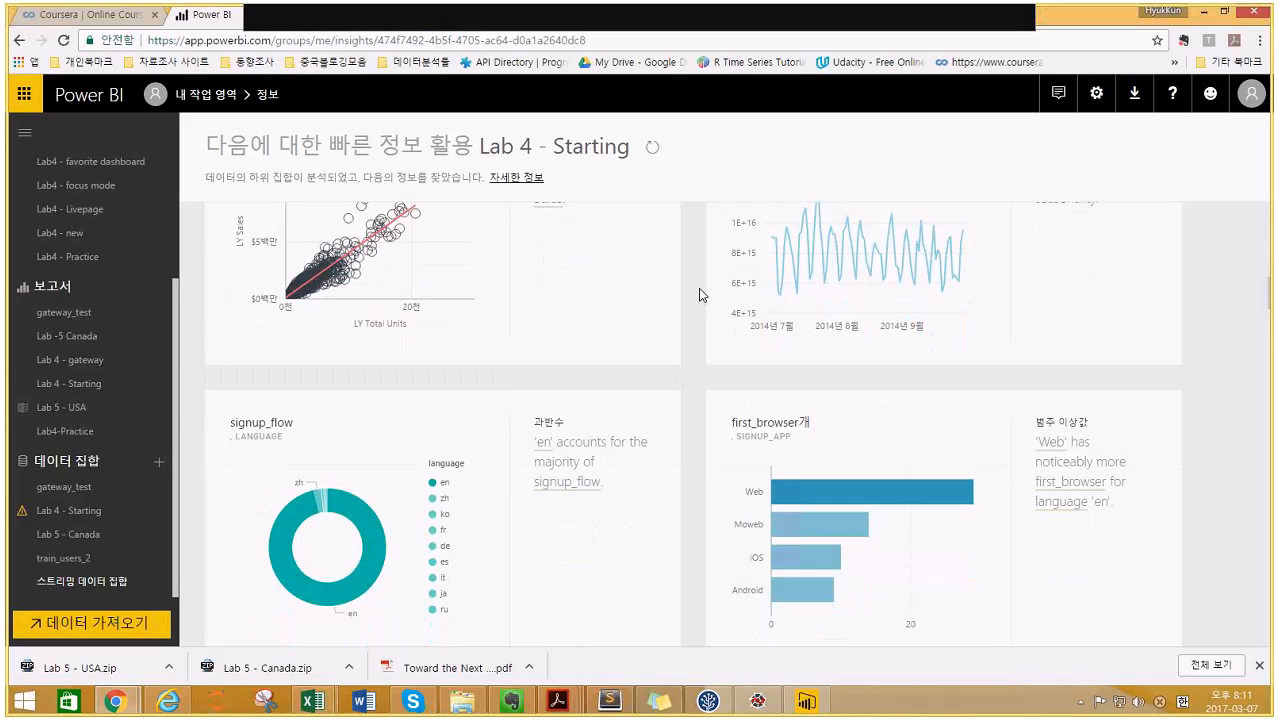
scroll(700, 295, "down", 2)
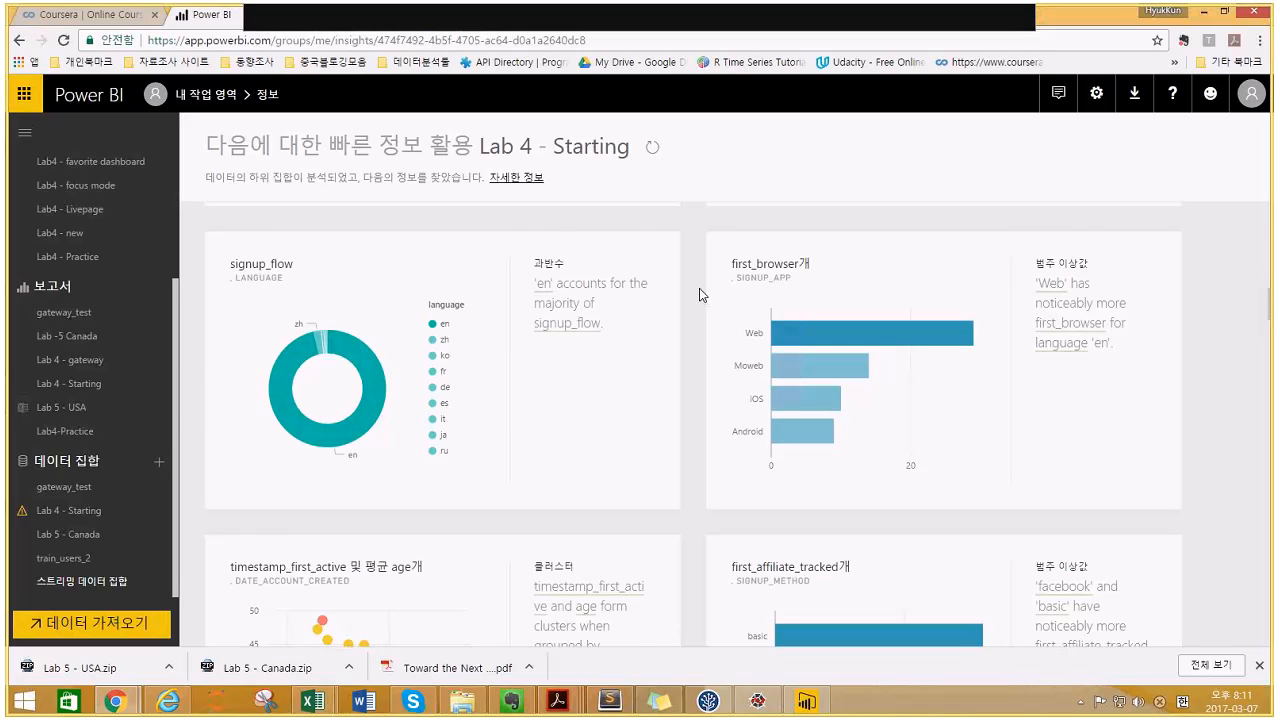
scroll(700, 295, "down", 4)
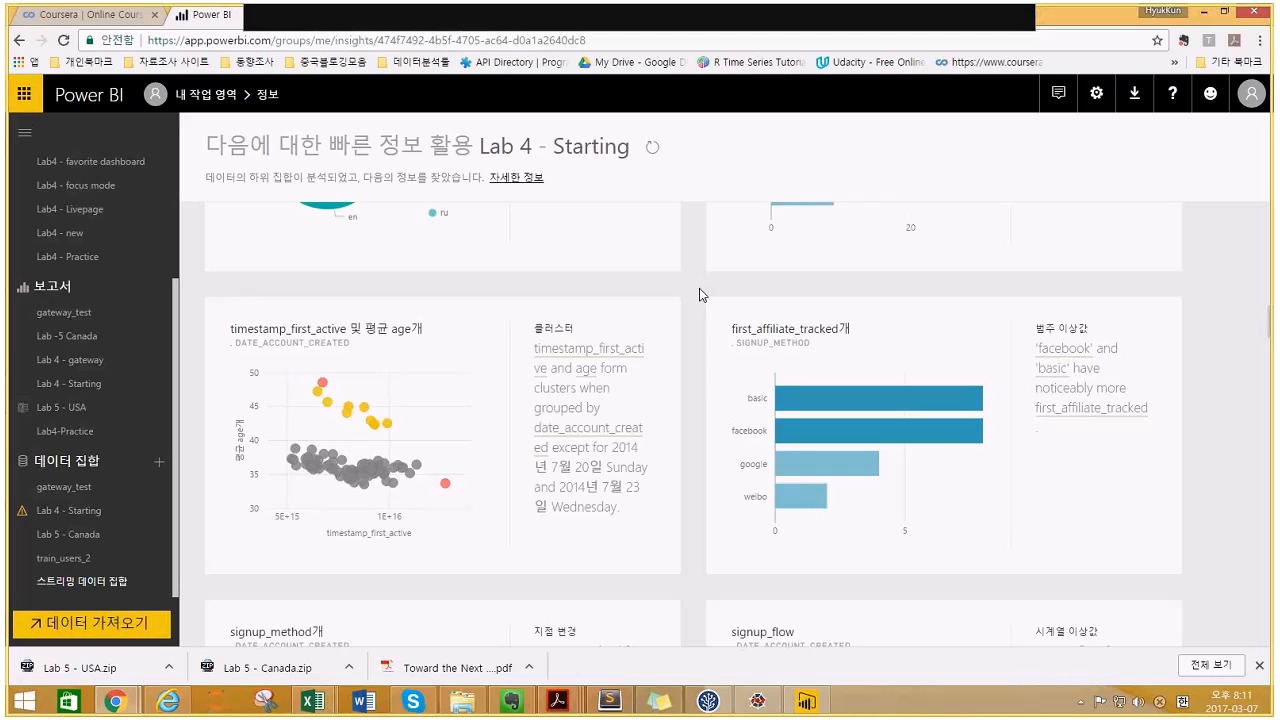
scroll(700, 295, "down", 1)
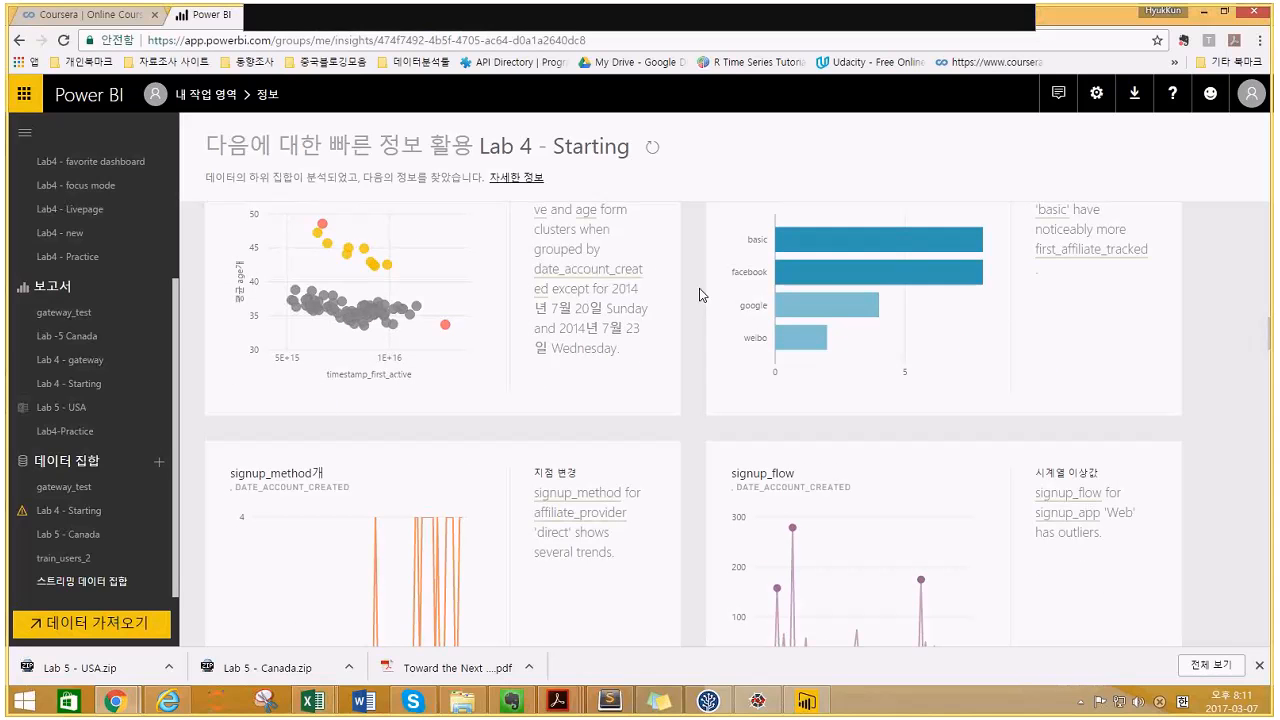
scroll(700, 295, "up", 2)
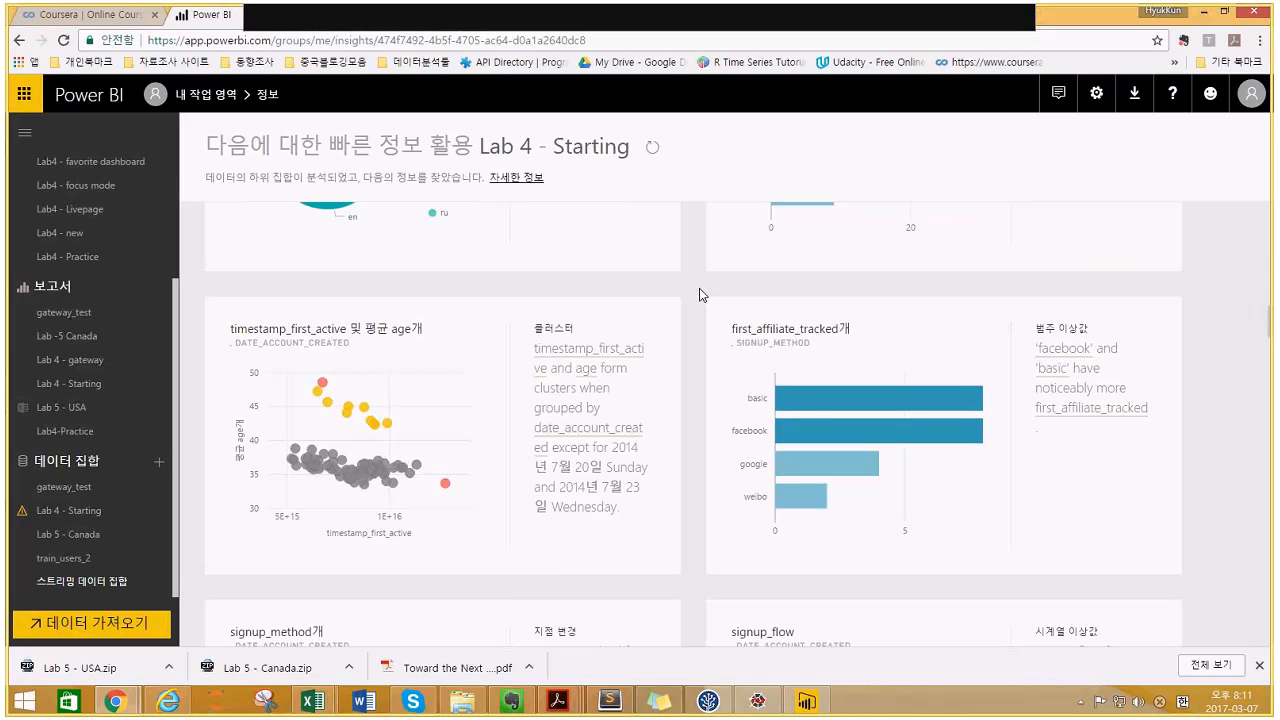
scroll(700, 295, "up", 3)
scroll(700, 295, "up", 5)
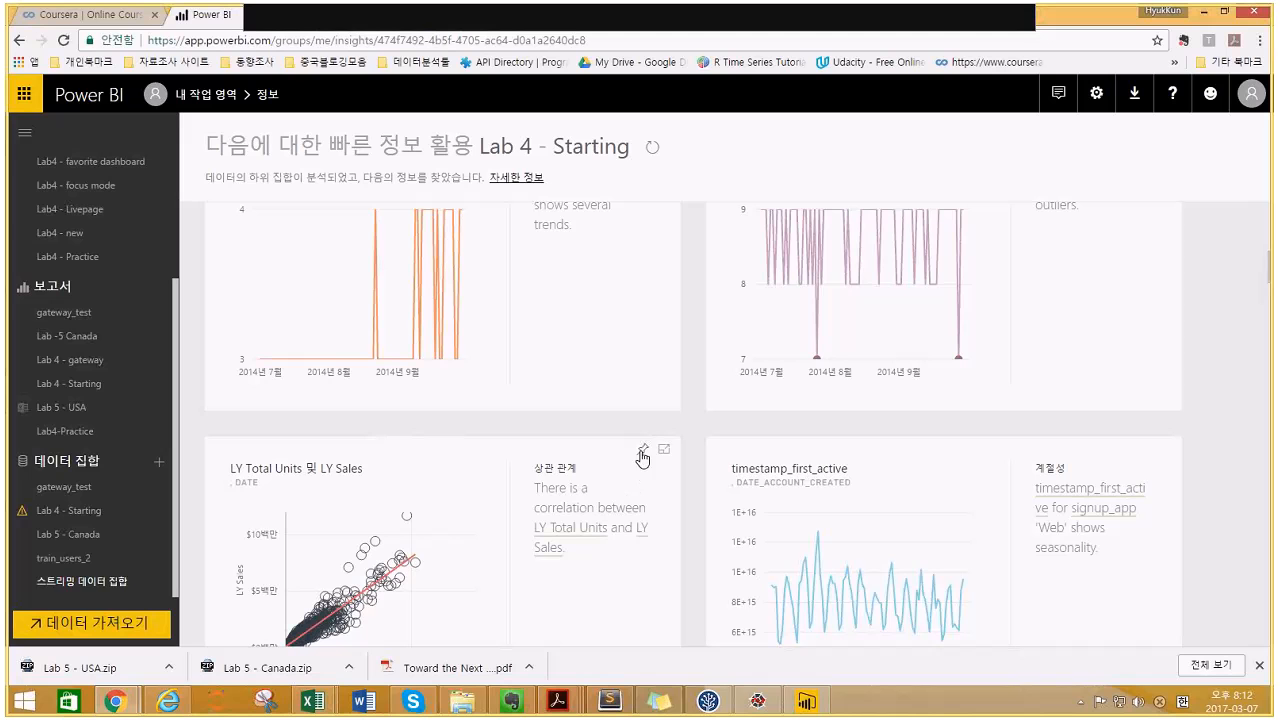
- Pin the LY Total Units vs LY Sales correlation card to the existing 'Lab4 - new' dashboard
left_click(643, 452)
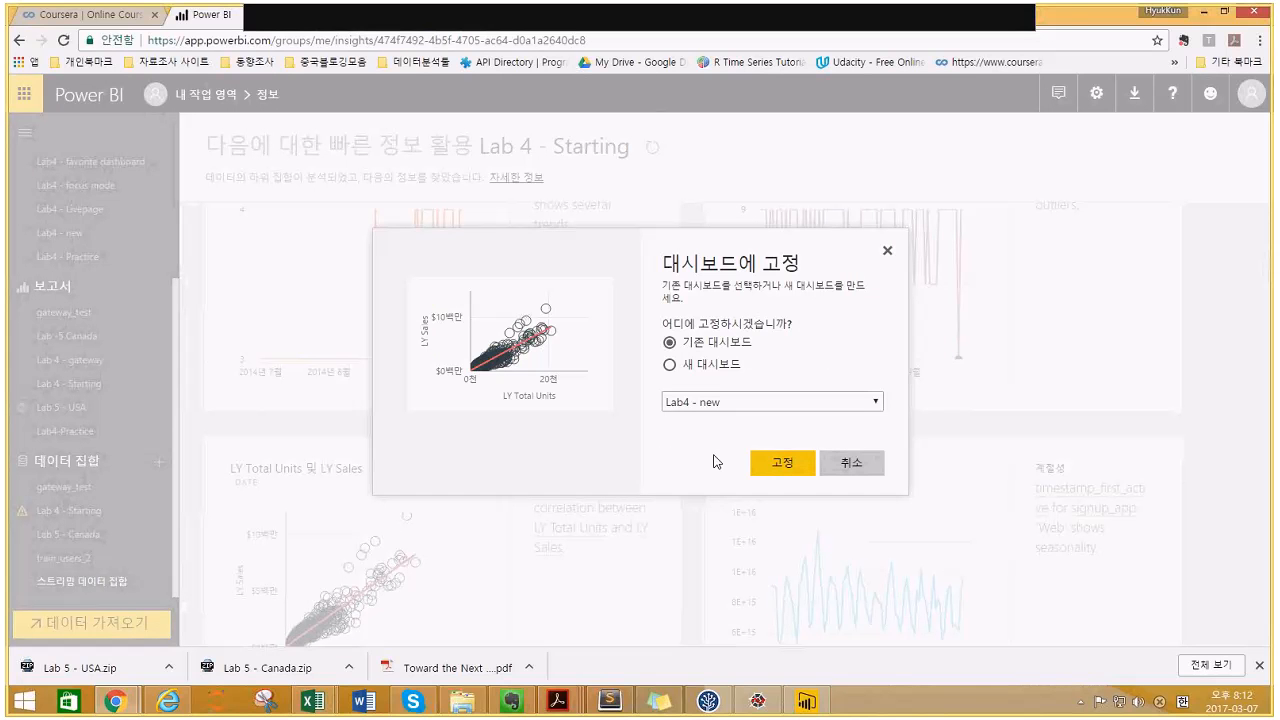
left_click(755, 469)
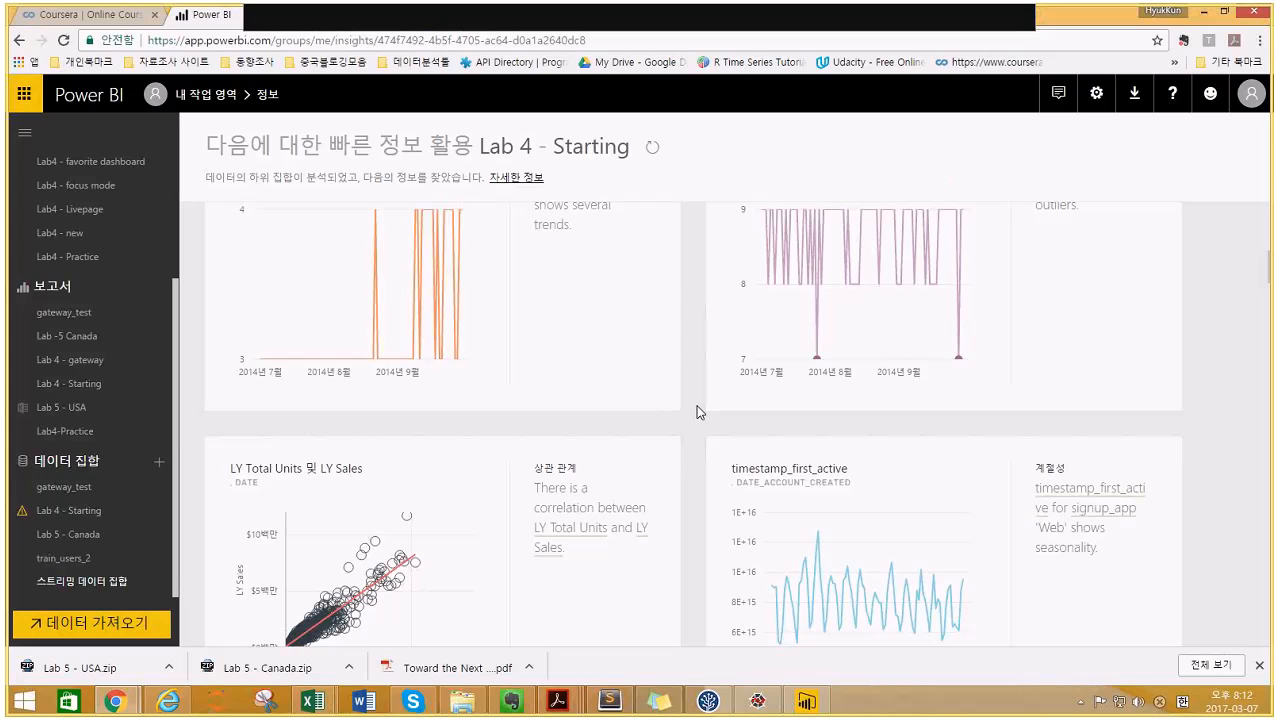
scroll(697, 412, "up", 10)
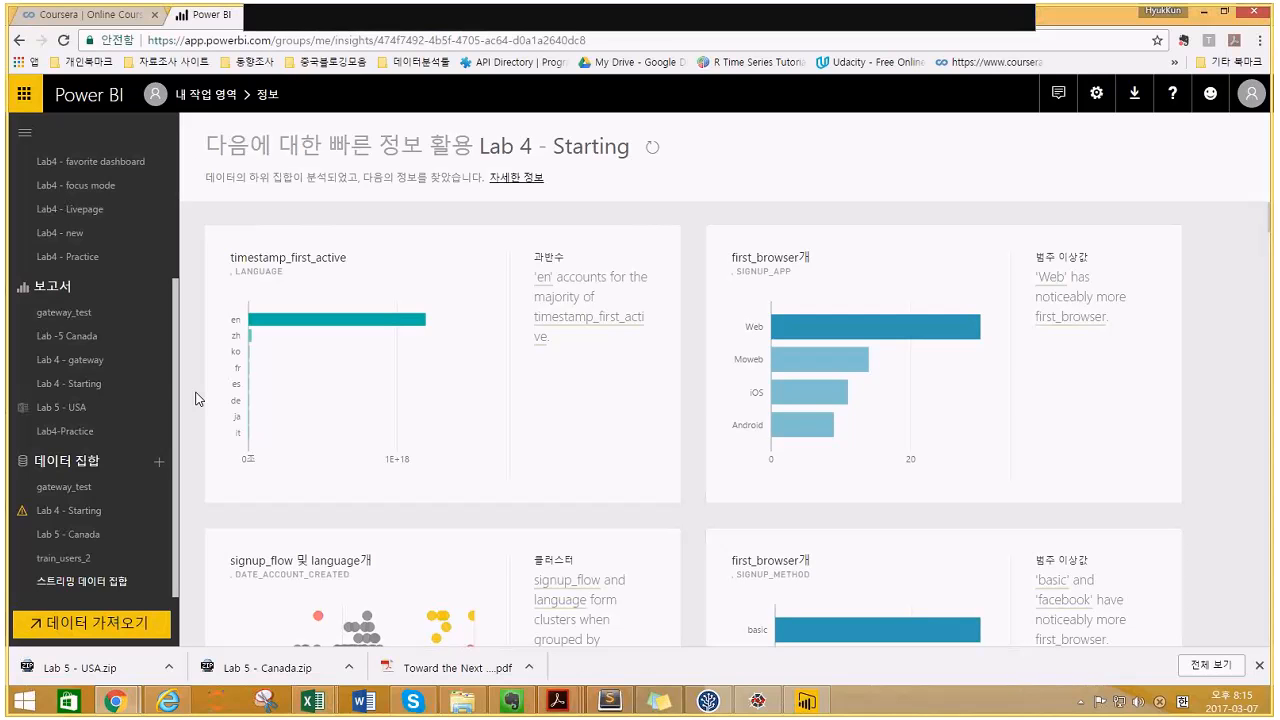
- Open the Lab4 - new dashboard and bring up its Share dashboard dialog
left_click(99, 242)
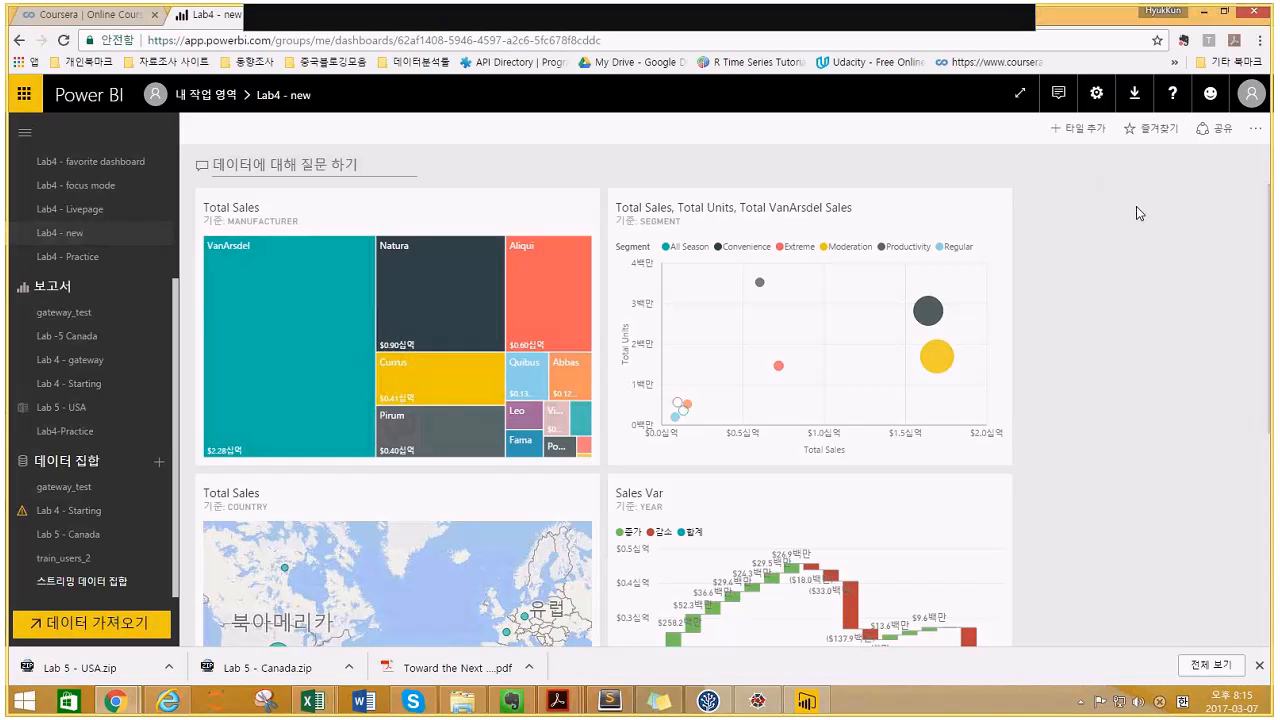
left_click(1209, 143)
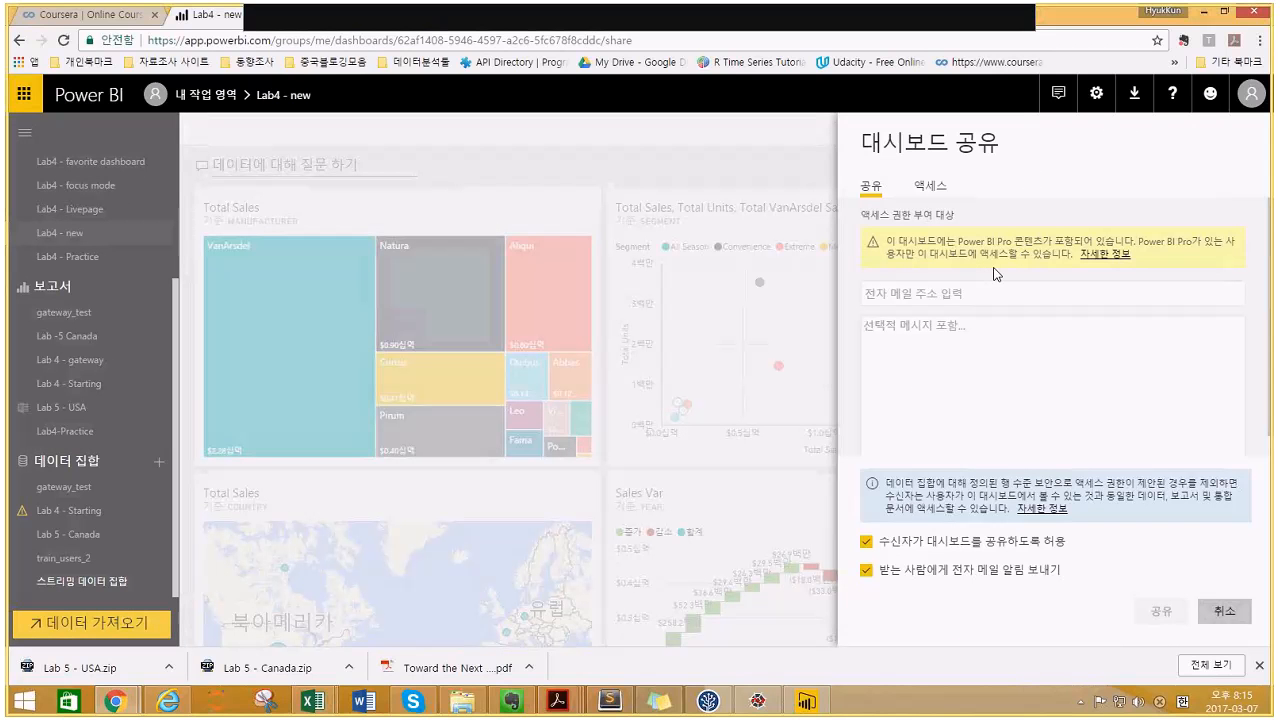
- Look over the recipient e-mail and message fields, then cancel without sharing the dashboard
left_click(951, 294)
left_click(925, 346)
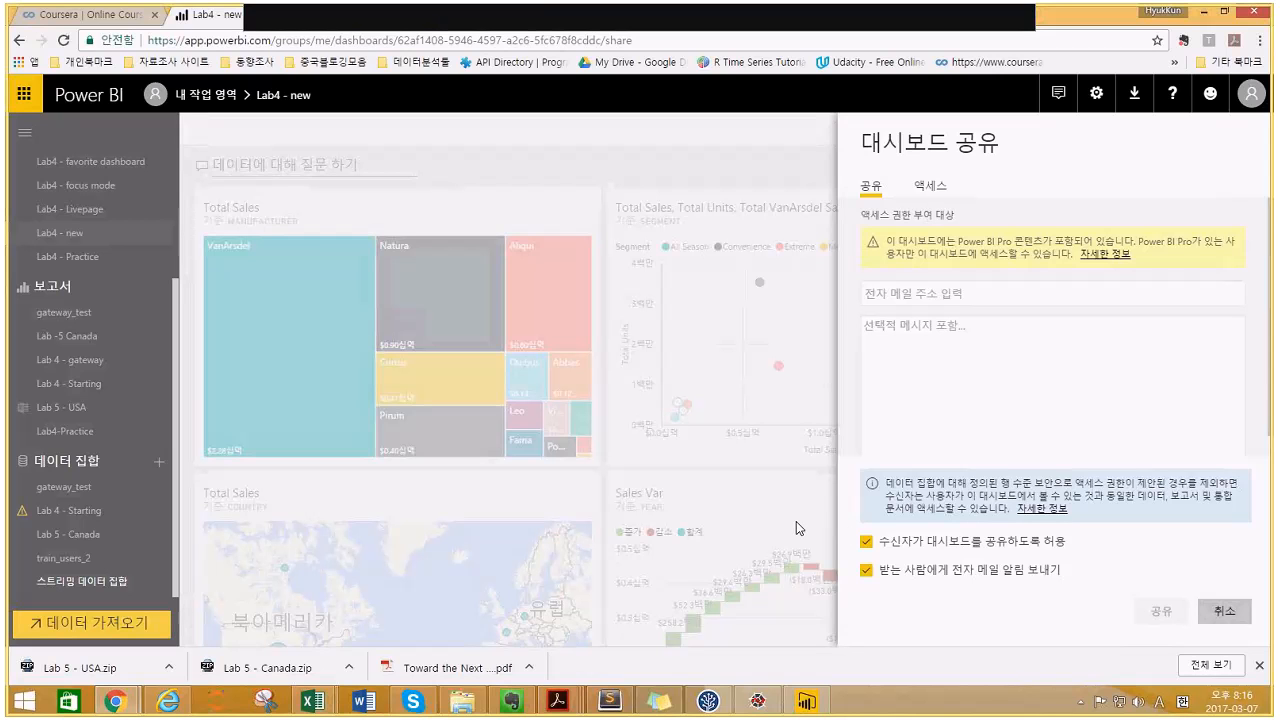
left_click(1230, 616)
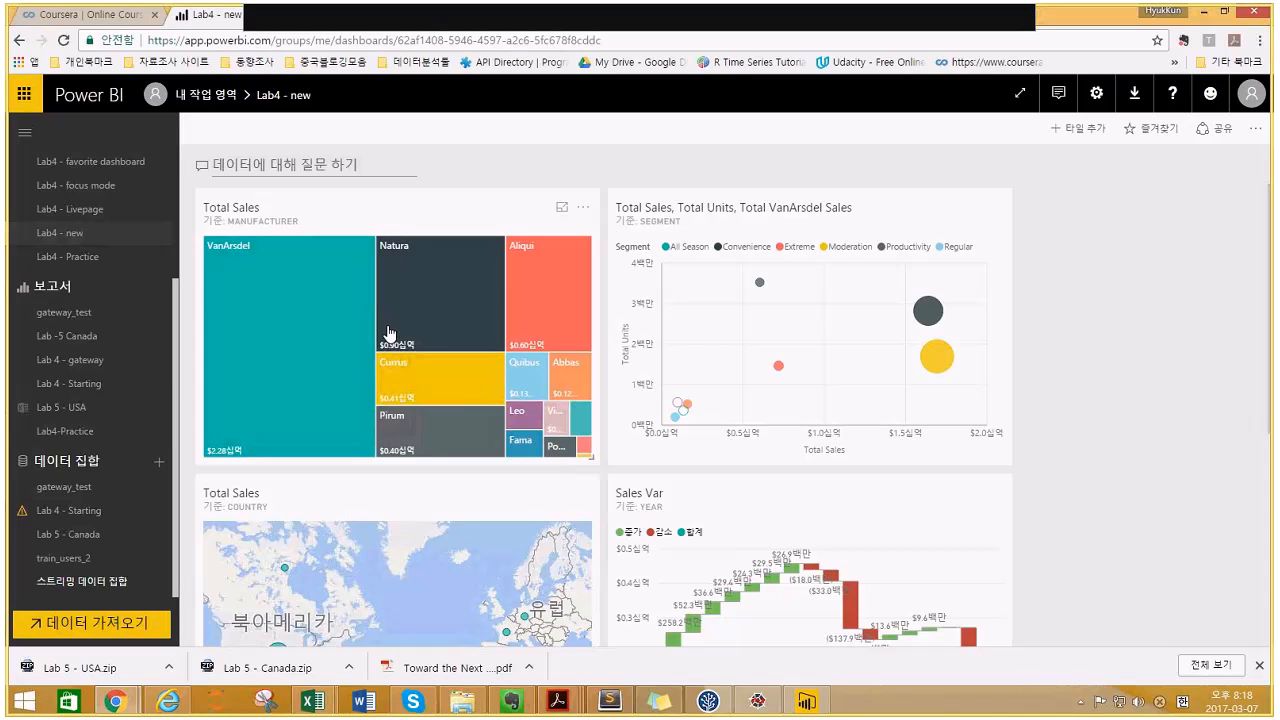
- Open the Lab 4 - Starting report and show its File menu options
left_click(90, 388)
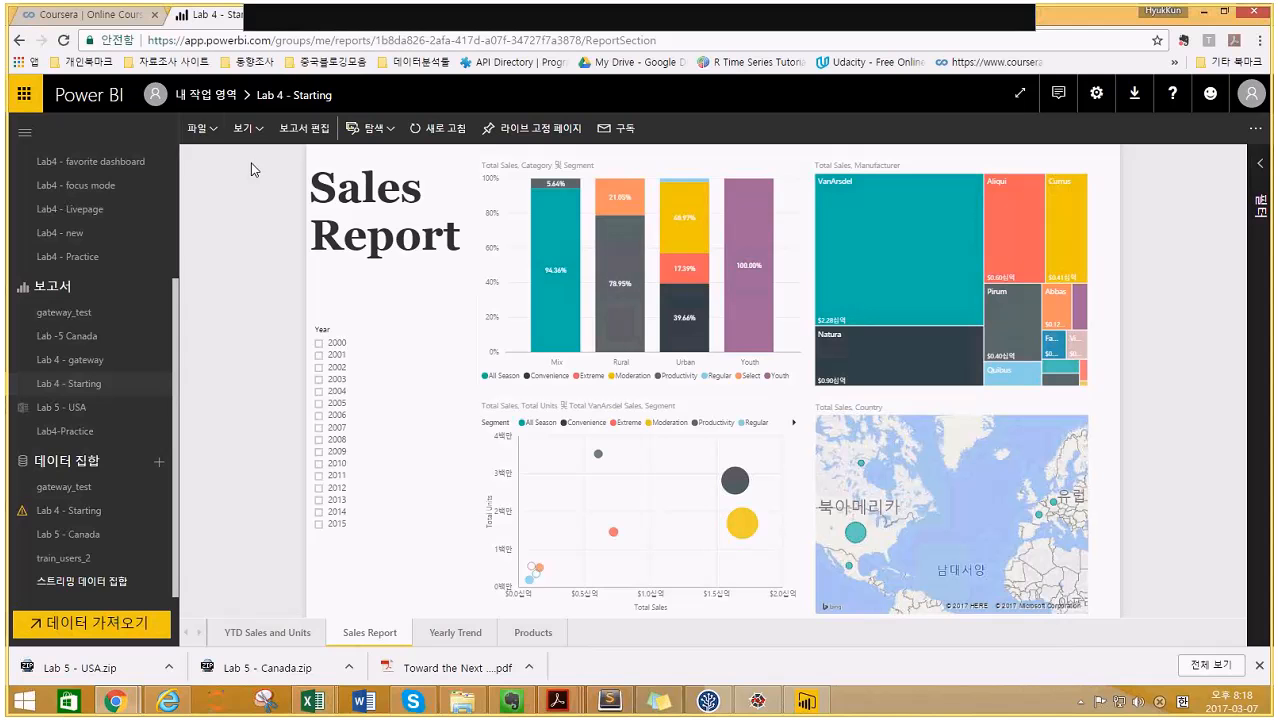
left_click(213, 134)
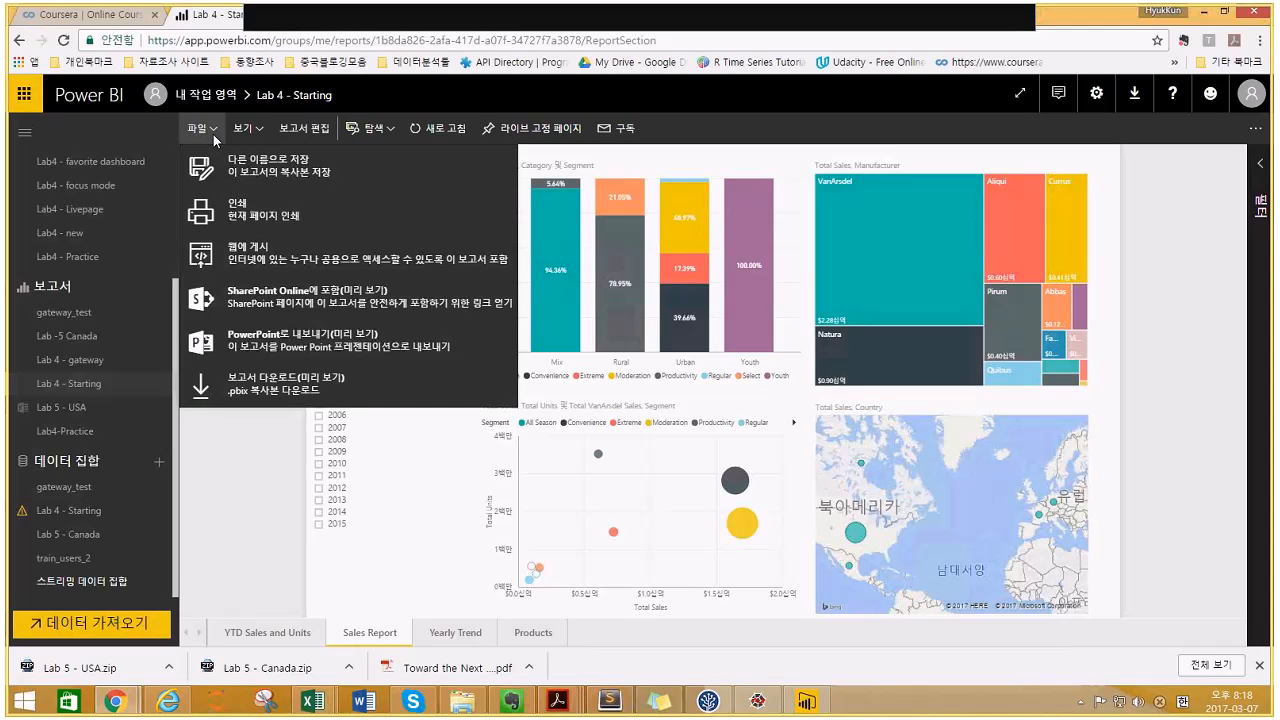
- Publish Lab 4 - Starting to the web and select the generated iframe embed code
left_click(274, 261)
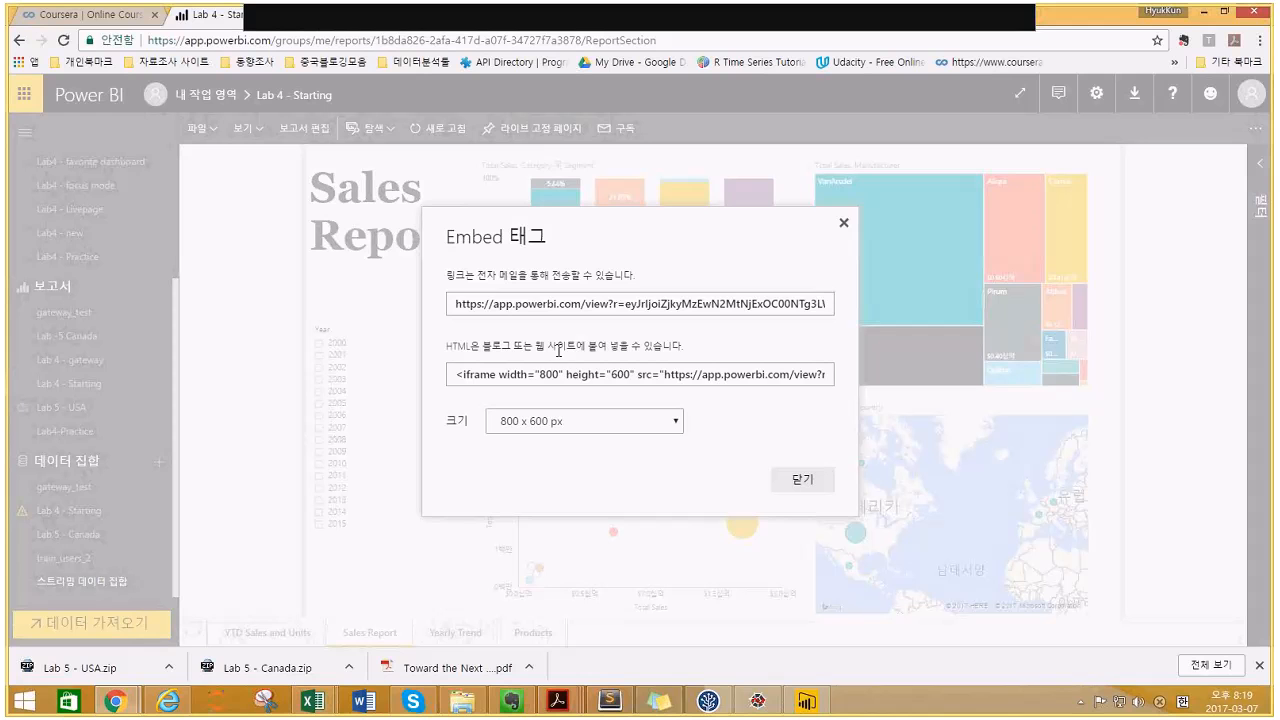
left_click(532, 378)
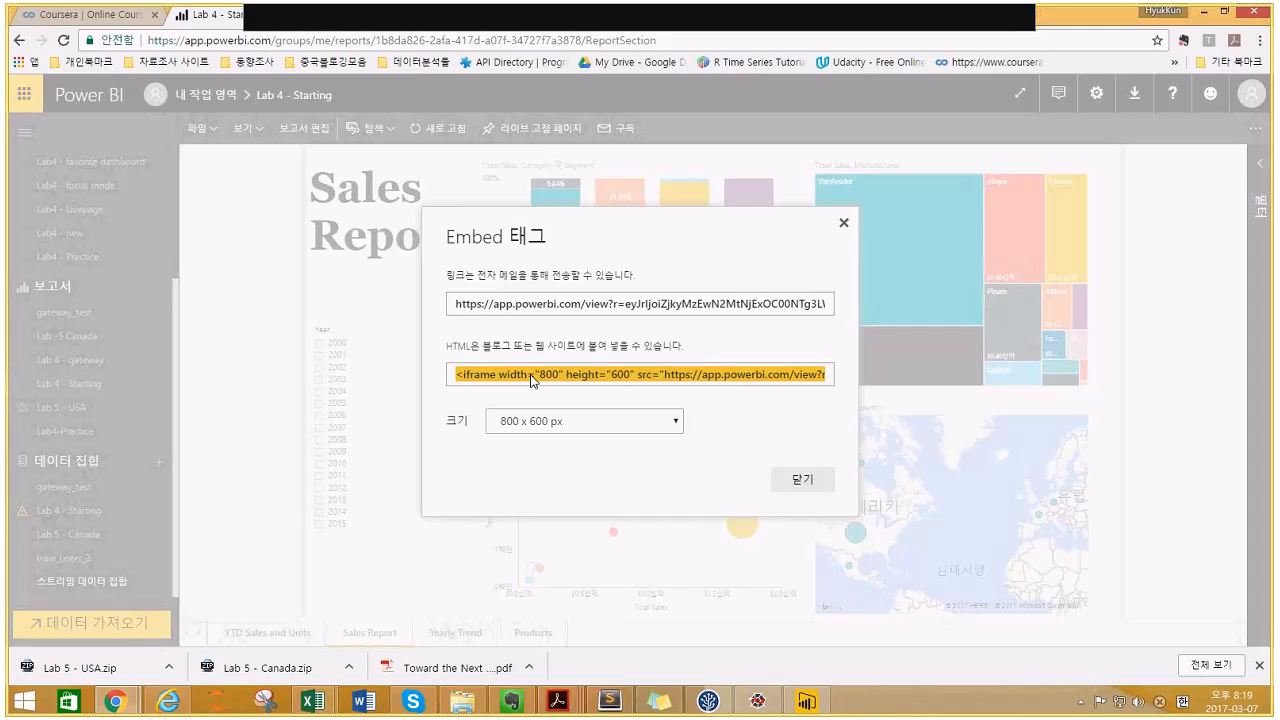
left_click(507, 349)
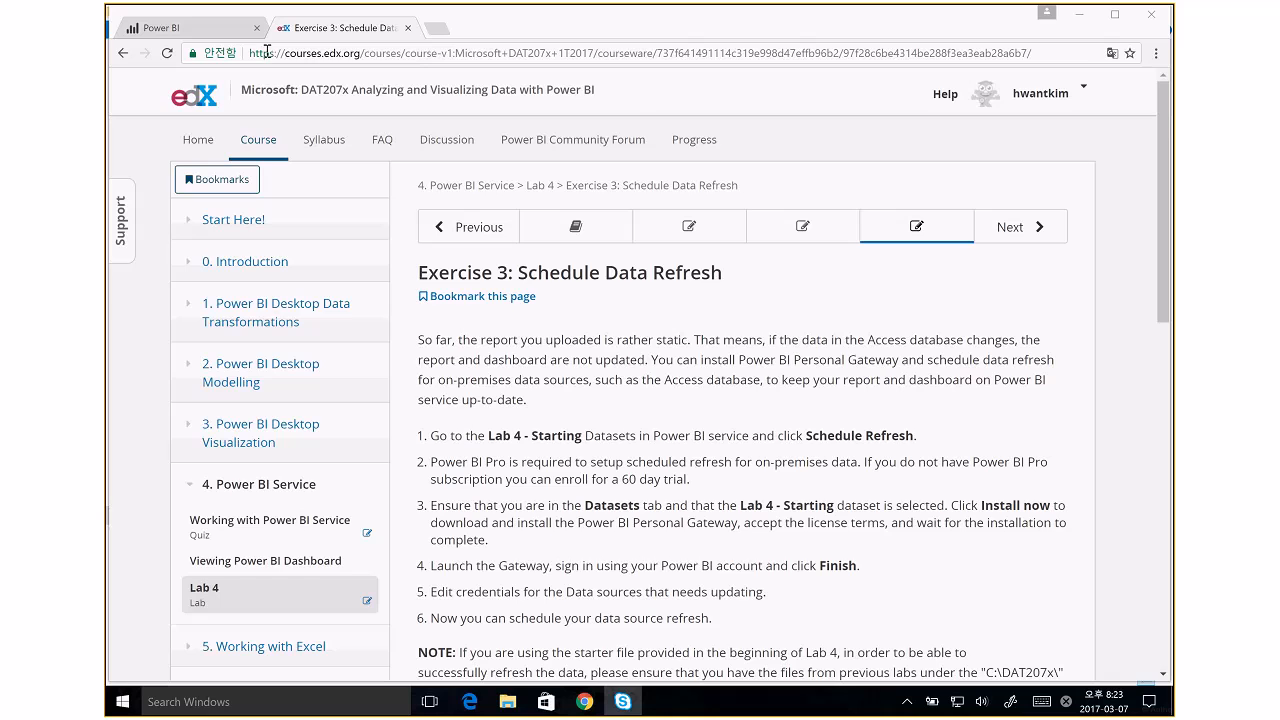
- Switch back to the Power BI browser tab showing the Alerts settings
left_click(186, 27)
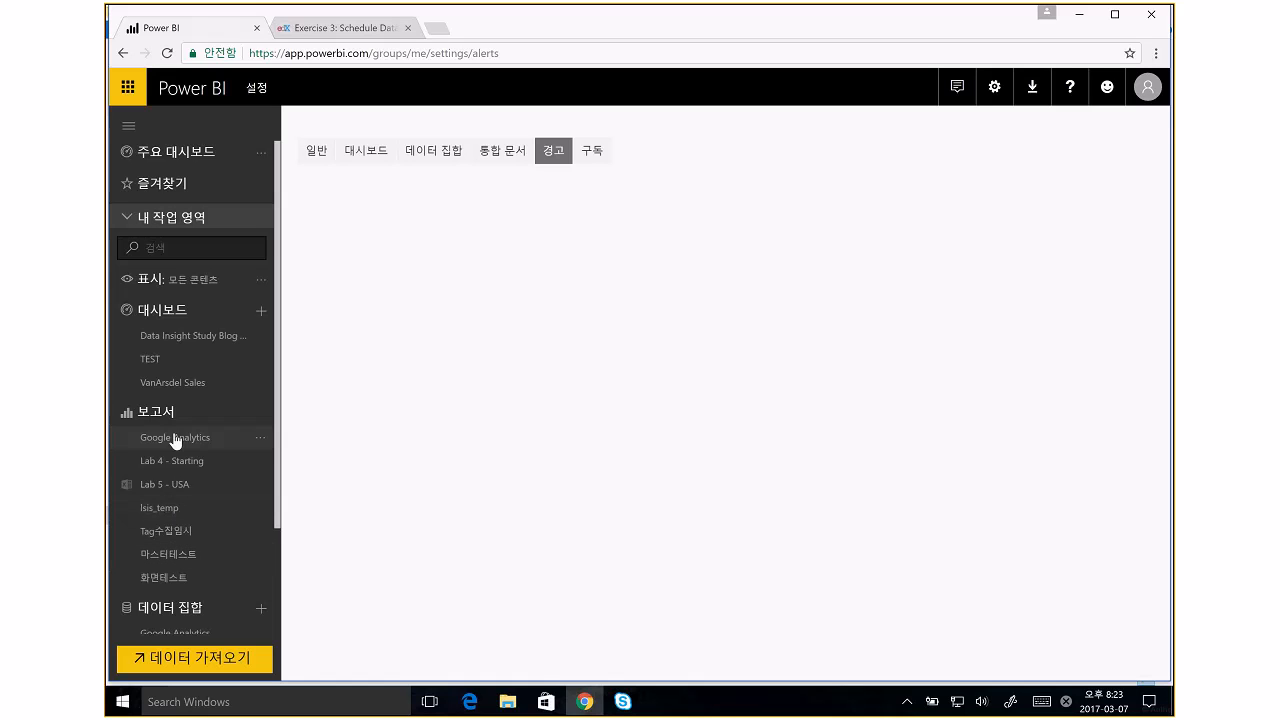
- Open the Lab 4 - Starting report from the Reports list in the left pane
scroll(190, 440, "down", 3)
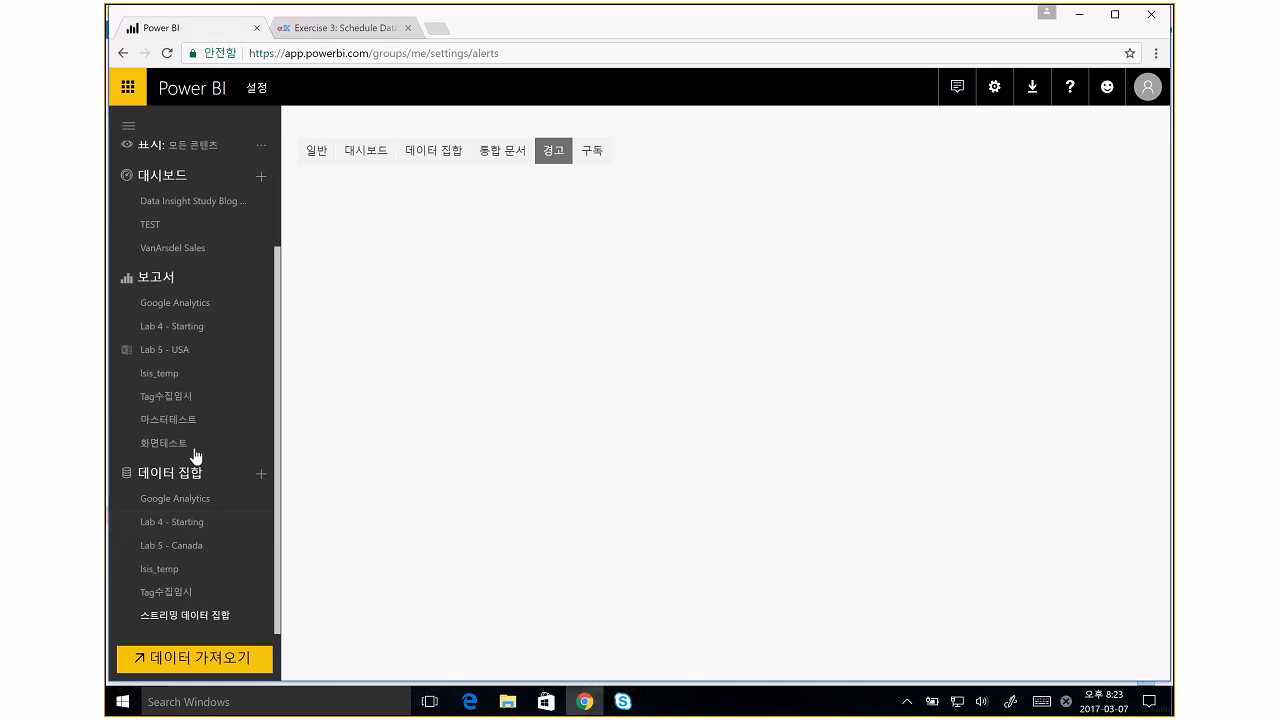
left_click(185, 331)
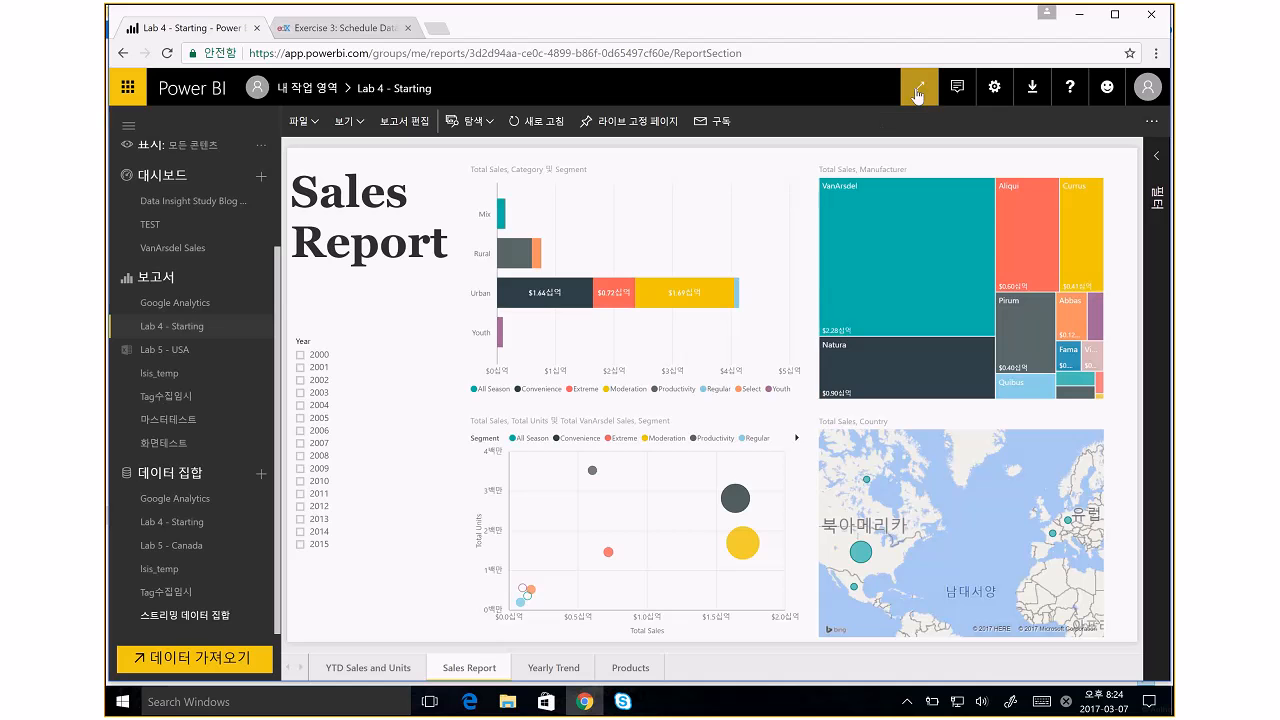
- Publish the Lab 4 - Starting report to the web and copy its public link
left_click(299, 121)
left_click(338, 287)
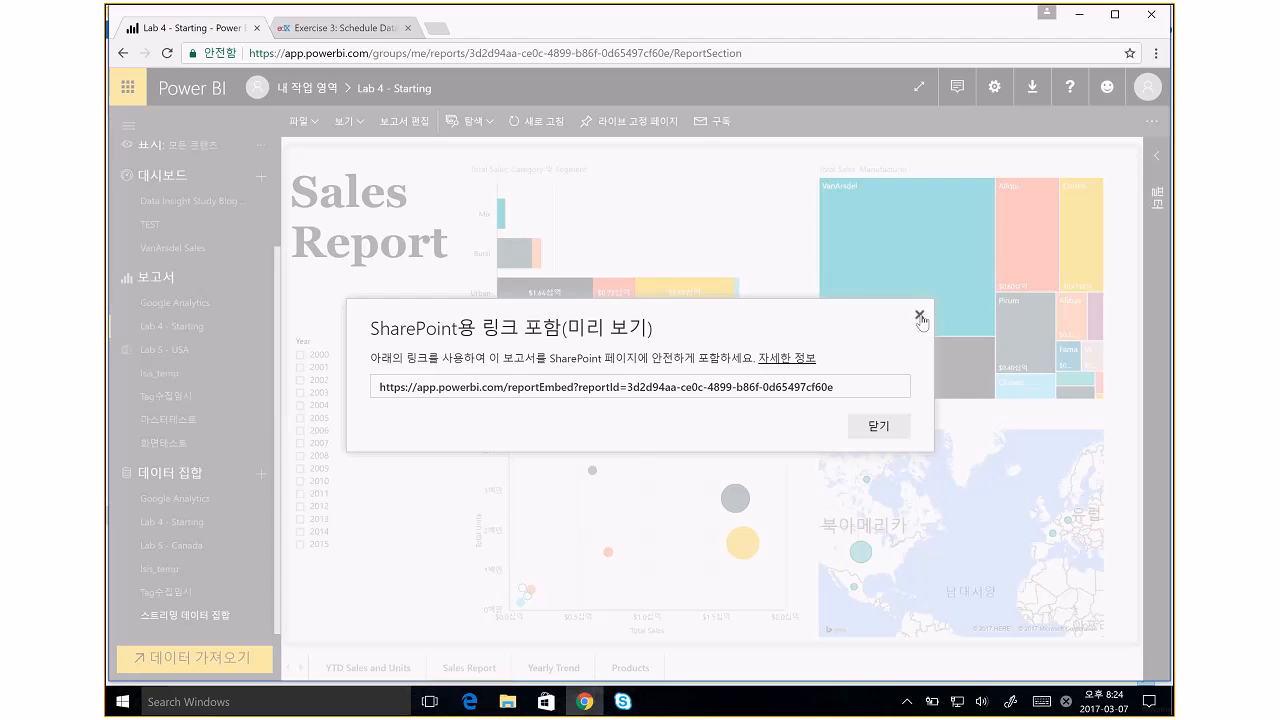
left_click(920, 316)
left_click(299, 121)
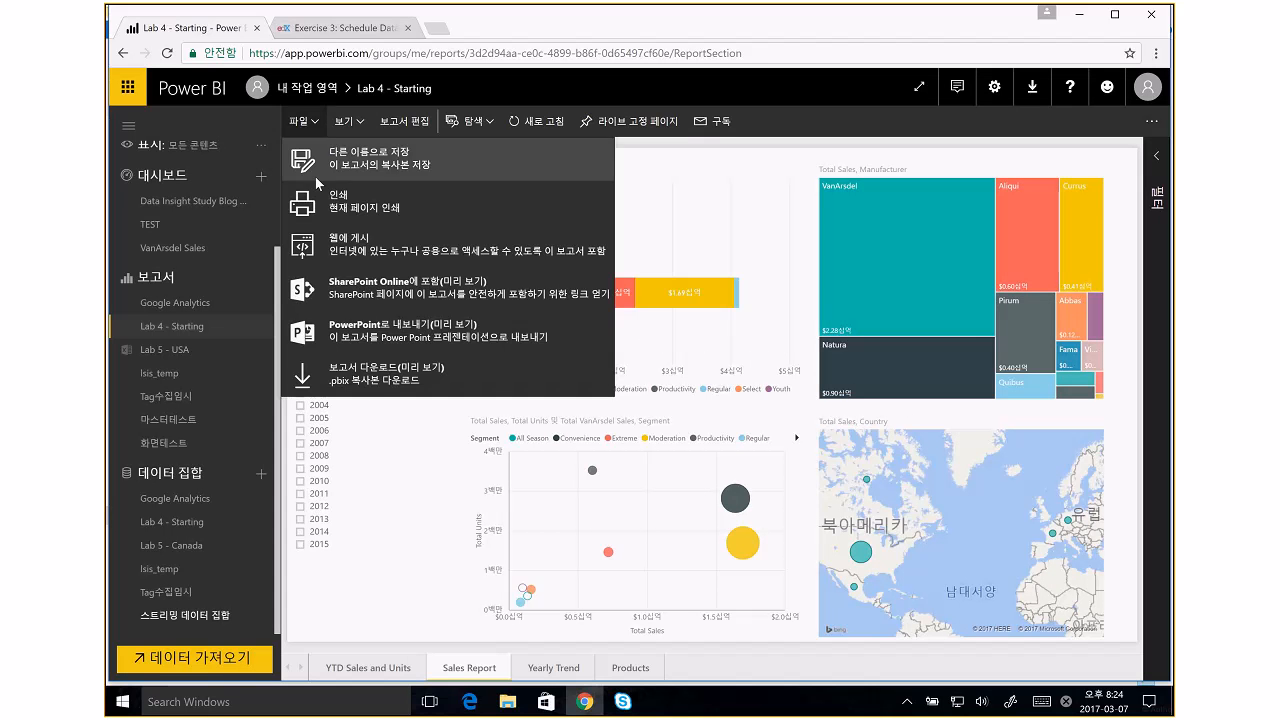
left_click(340, 240)
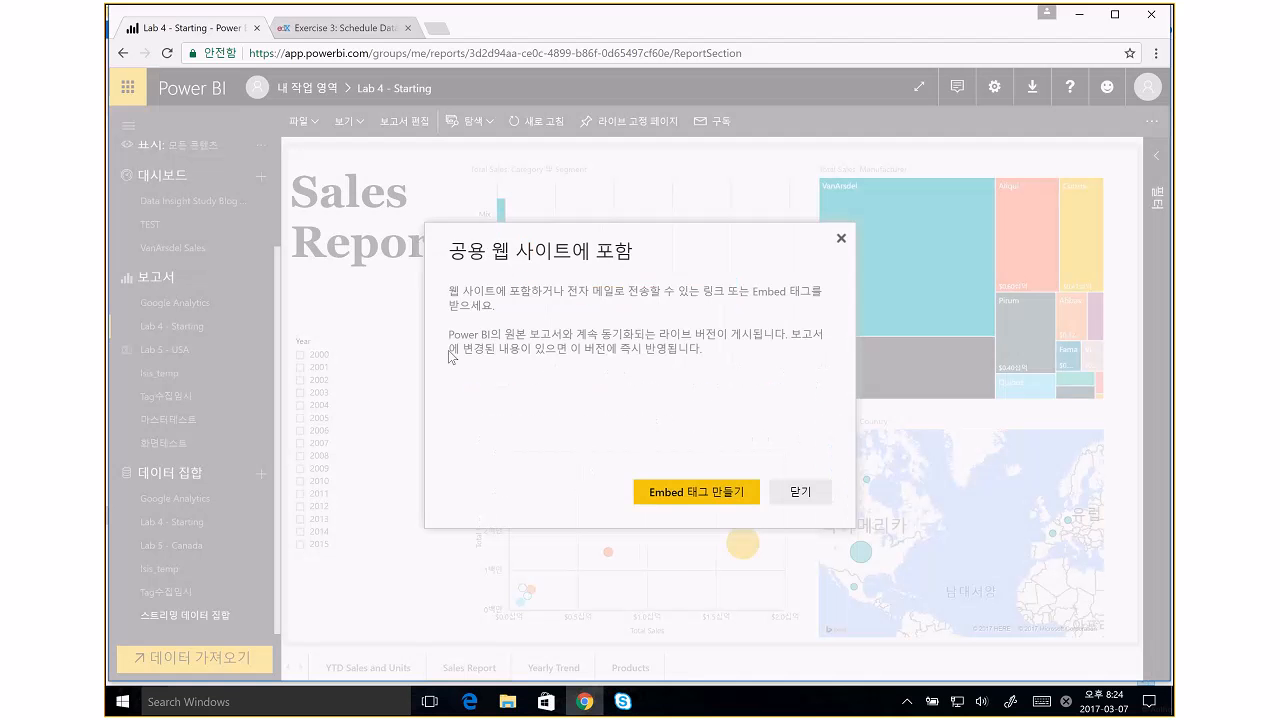
left_click(676, 493)
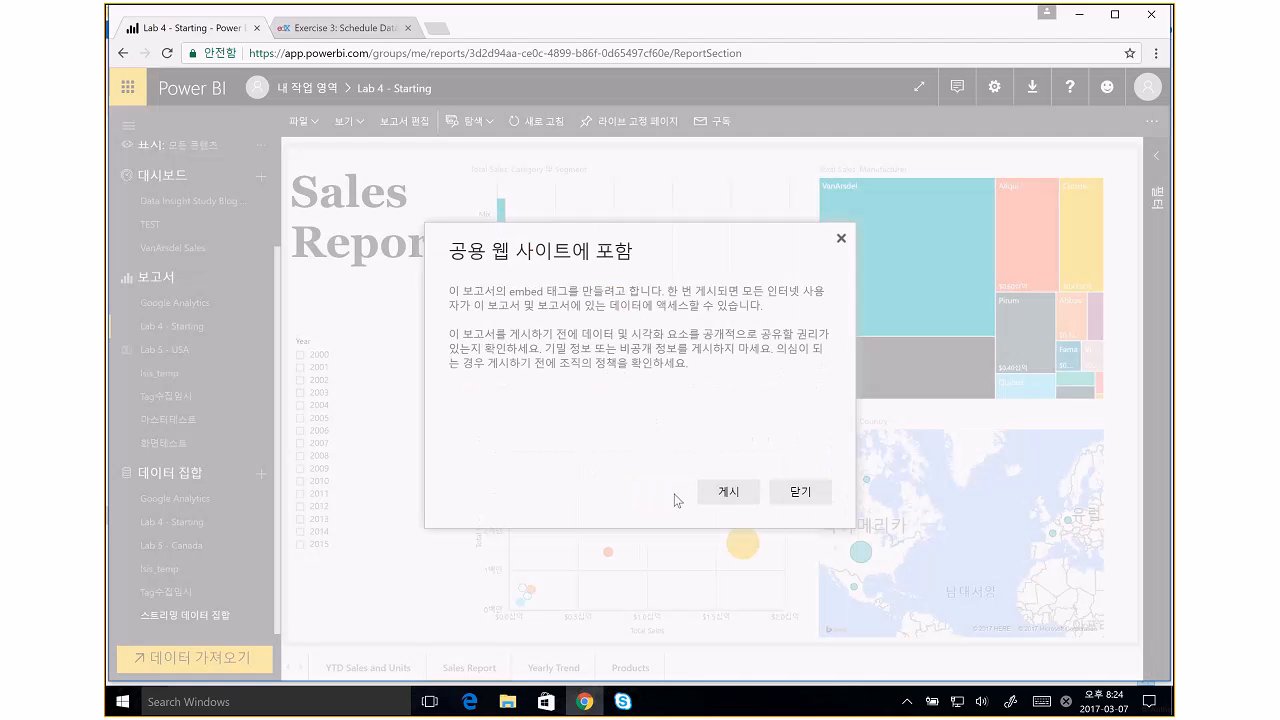
left_click(728, 495)
left_click(781, 320)
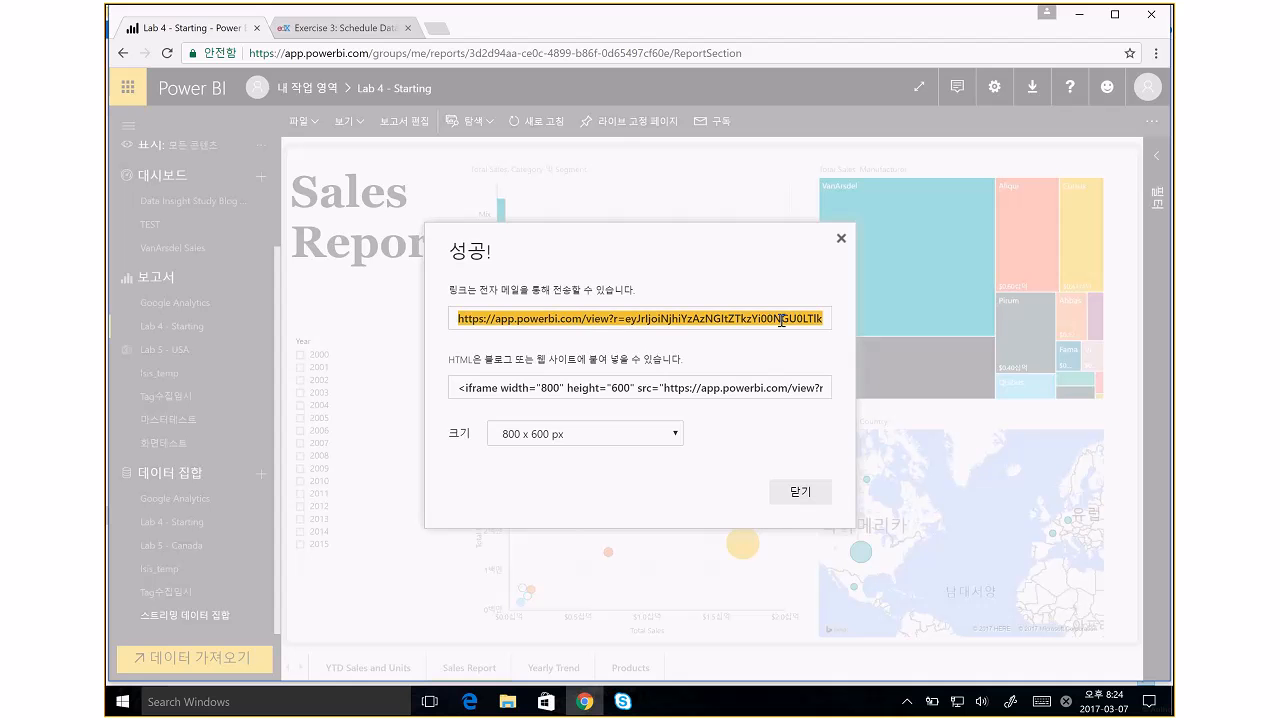
left_click(800, 492)
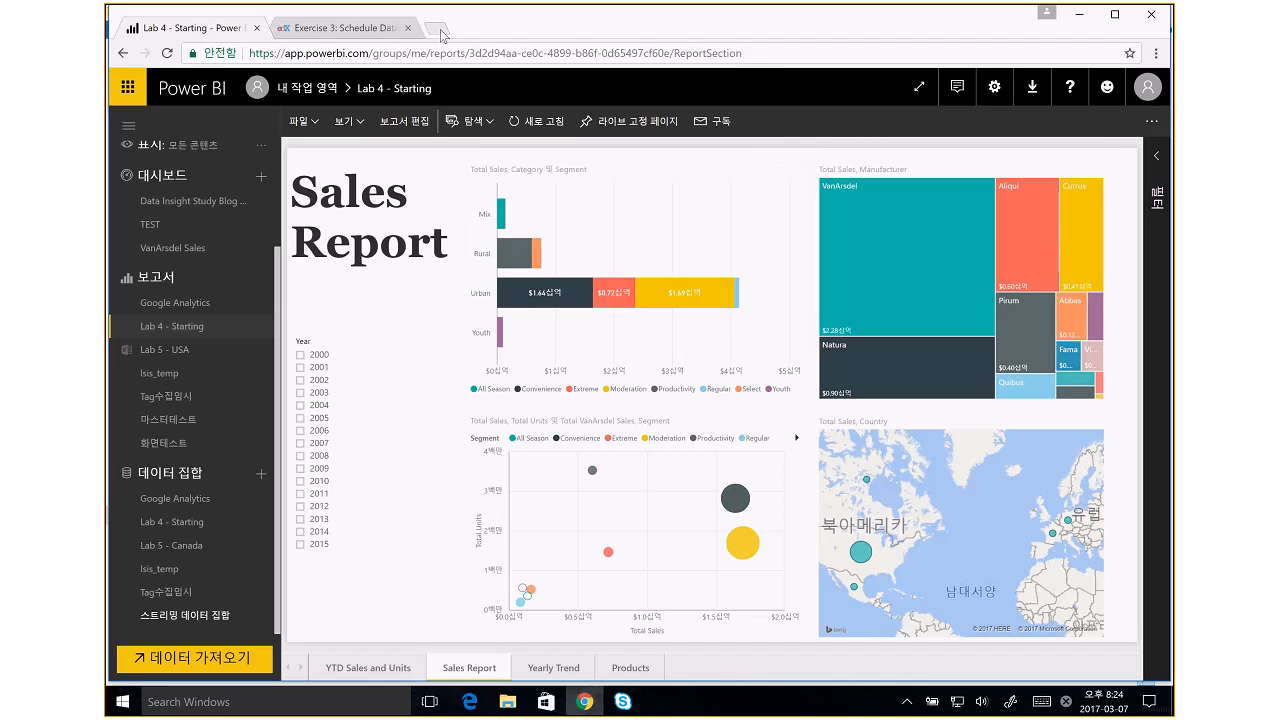
- Load the copied public report link in a new incognito window
left_click(441, 30)
left_click(1157, 52)
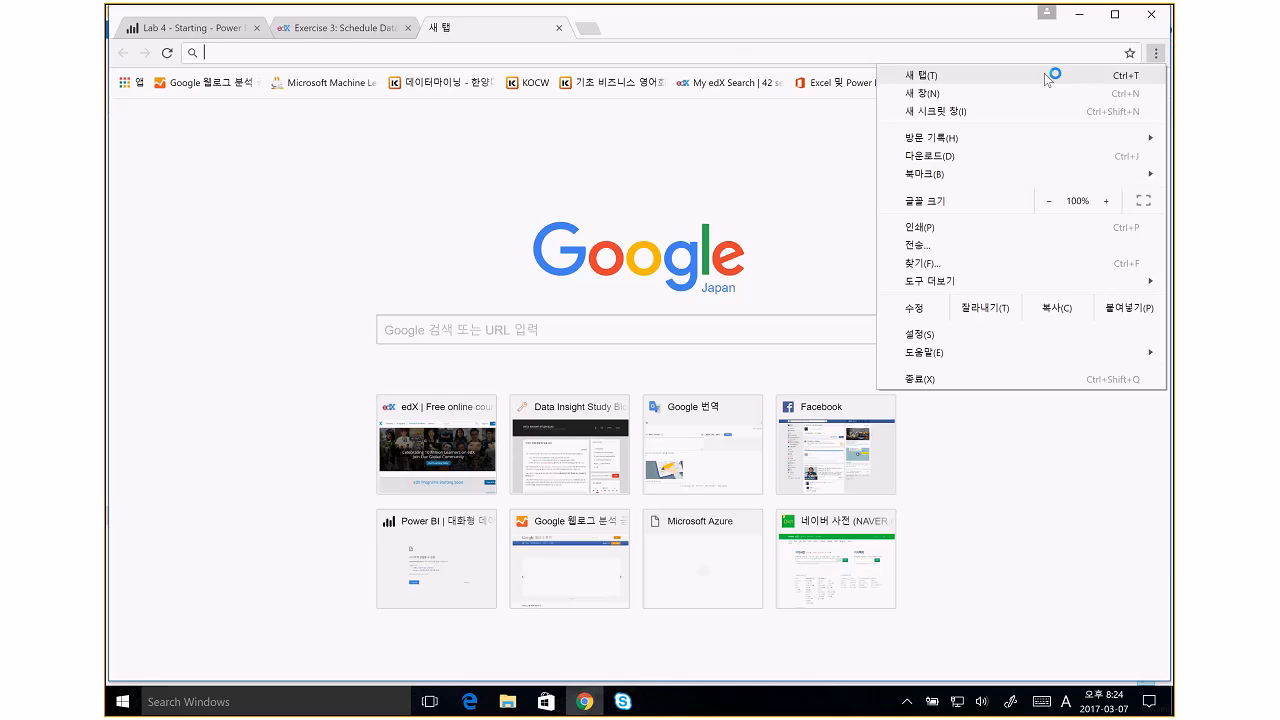
left_click(980, 112)
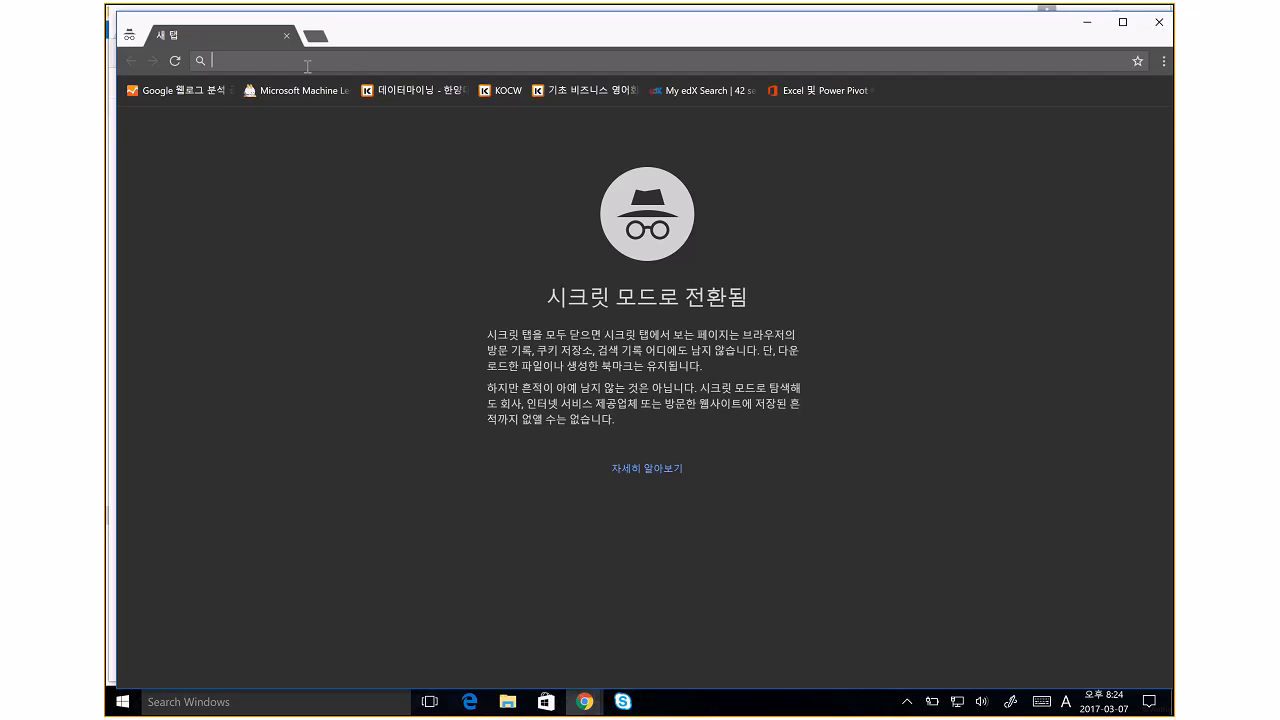
type("https://app.powerbi.com/view?r=eyJrIjoiNjhiYzAzNGItZTkzYi00NGU0LTlkMjMtZGU3ODZkZGNiMjM3IiwidCI6IjViNWIyNjYzLTdhMDItNDdkMS04MWJiLTc2ZTYyMmM4OTNjZiIsImMiOjEwfQ%3D%3D")
key("Return")
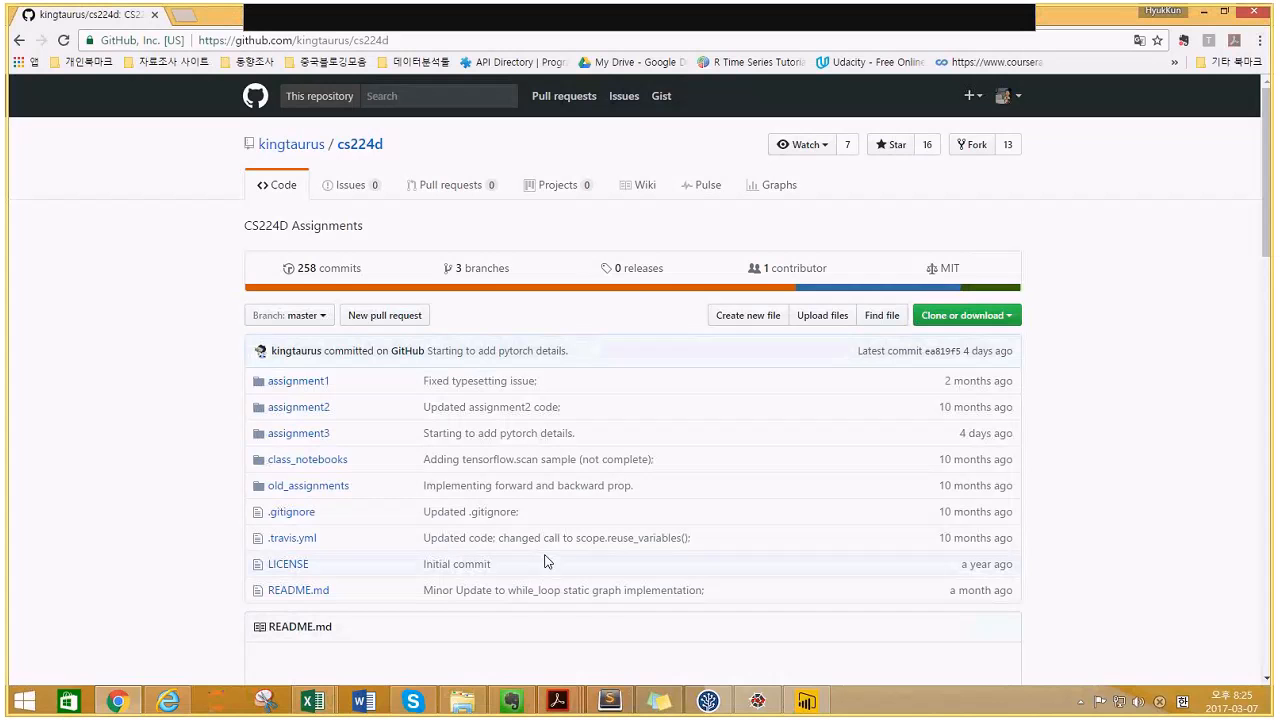
- Switch to the Chrome window showing the CS224D Assignments repository on GitHub
mouse_move(138, 705)
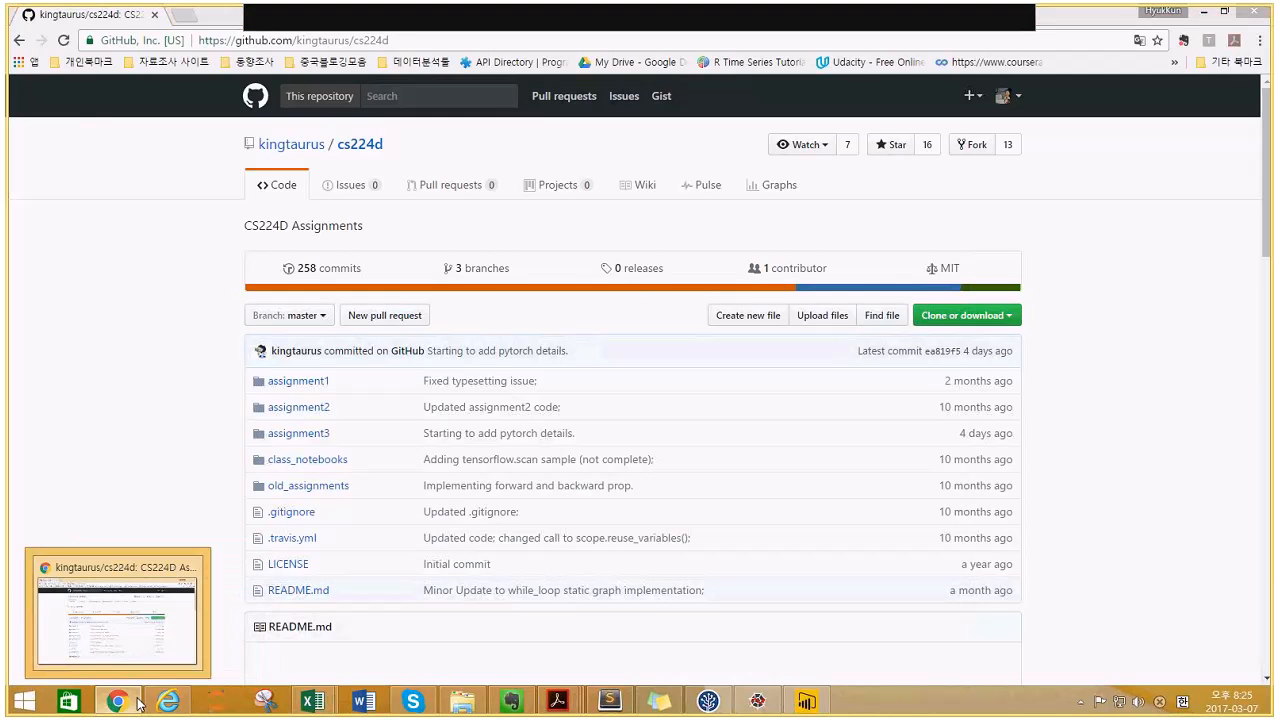
left_click(138, 705)
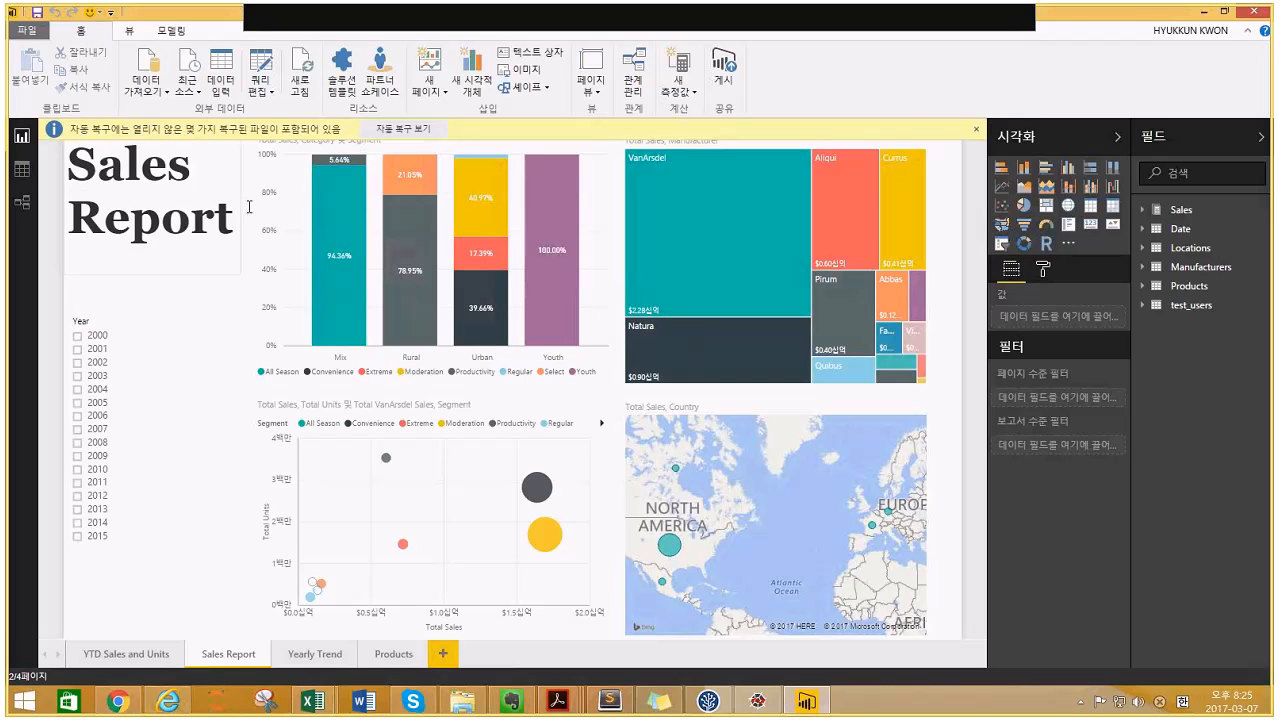
left_click(138, 703)
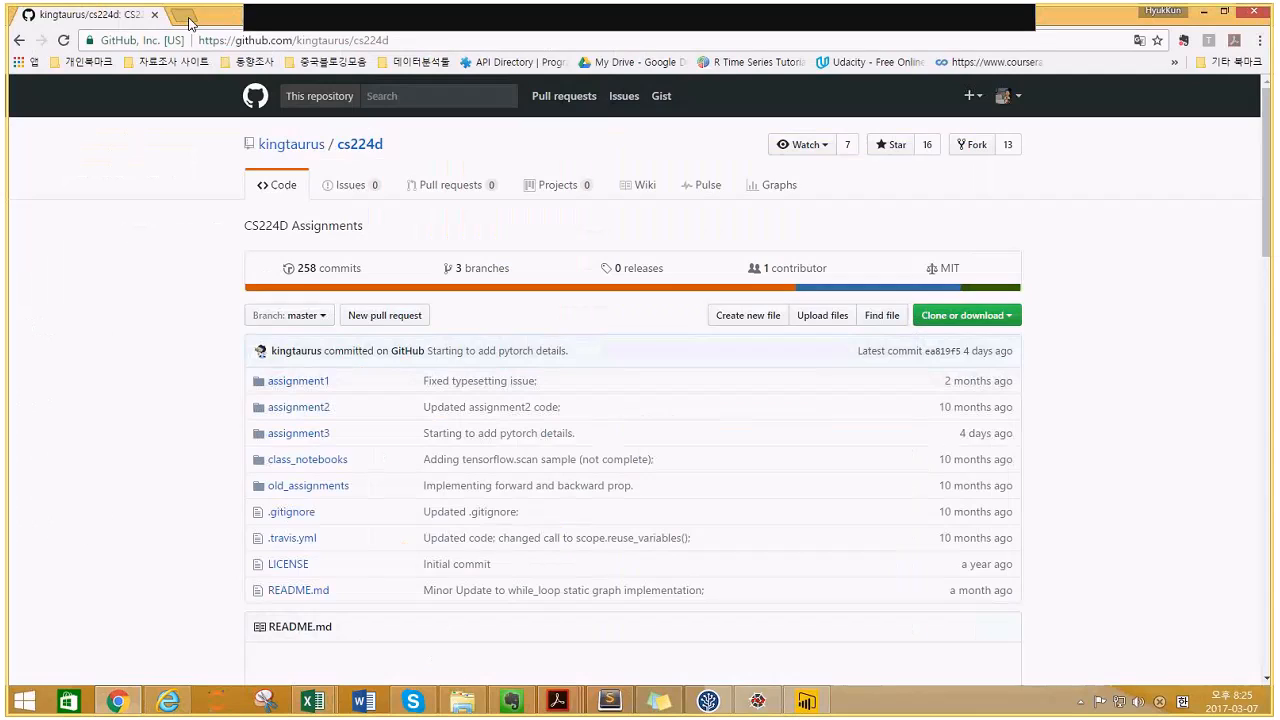
- Go to powerbi.microsoft.com in a new tab, landing on the Lab4 - favorite dashboard
left_click(188, 18)
type("powerbi.microsoft.com")
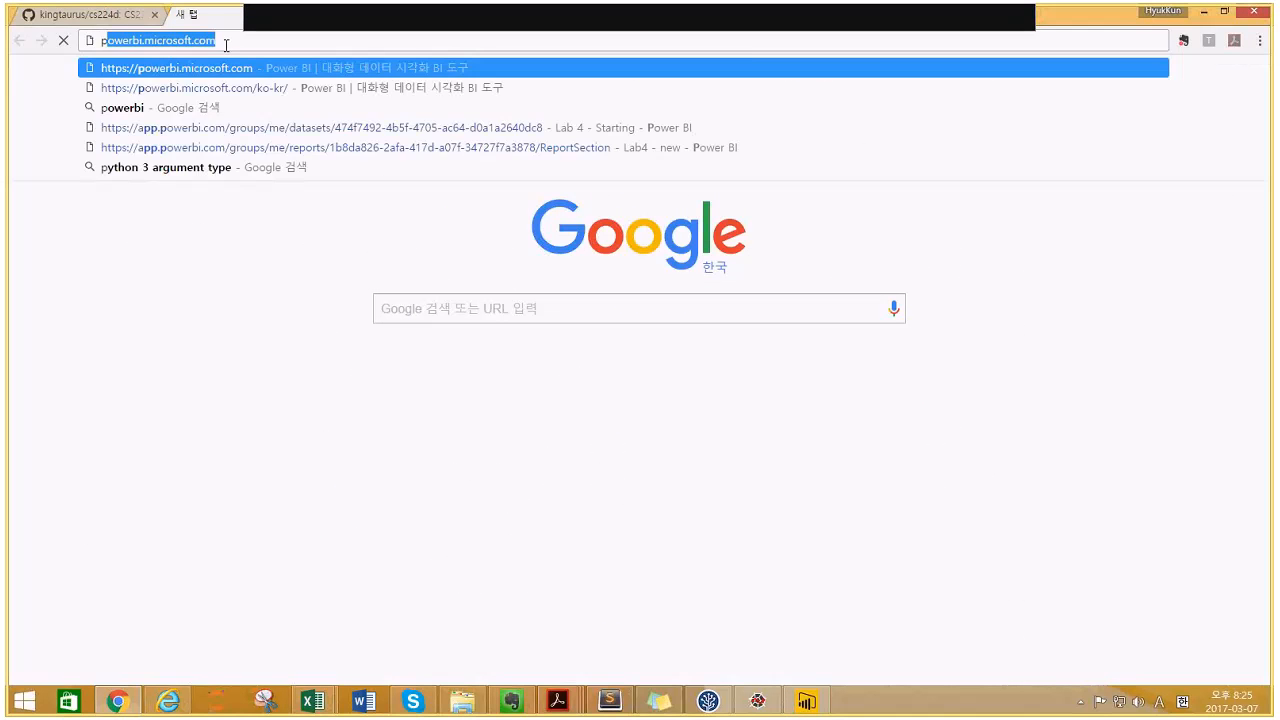
key("Return")
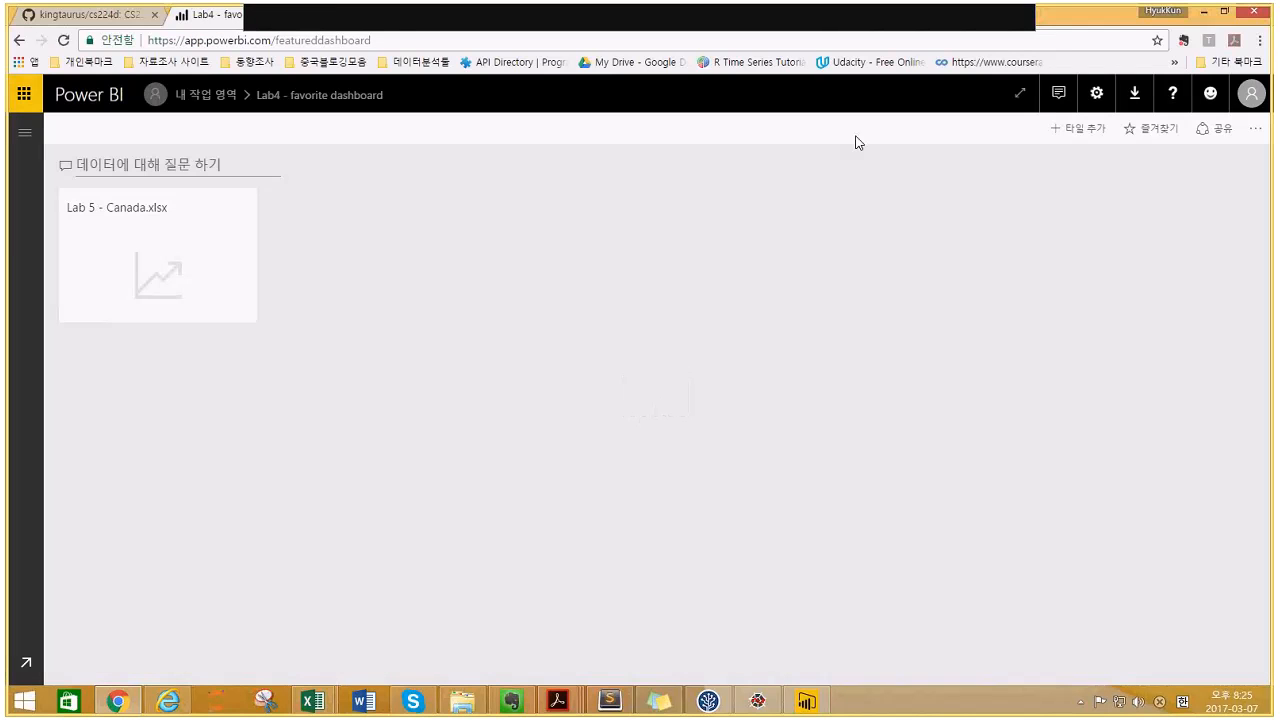
- Expand the left navigation pane to list the workspace's dashboards and reports
left_click(23, 136)
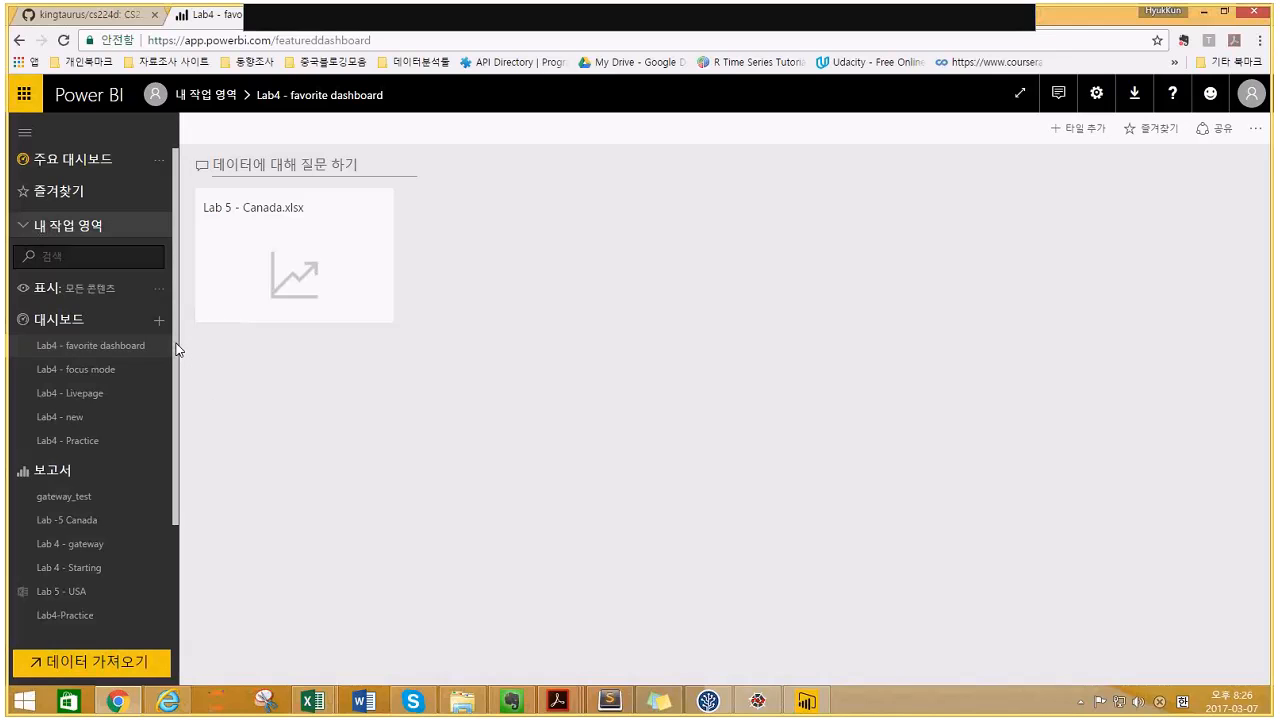
scroll(178, 347, "down", 1)
scroll(180, 344, "up", 1)
- Show the header download menu with Power BI Desktop, Data Gateway and other tools
left_click(1134, 104)
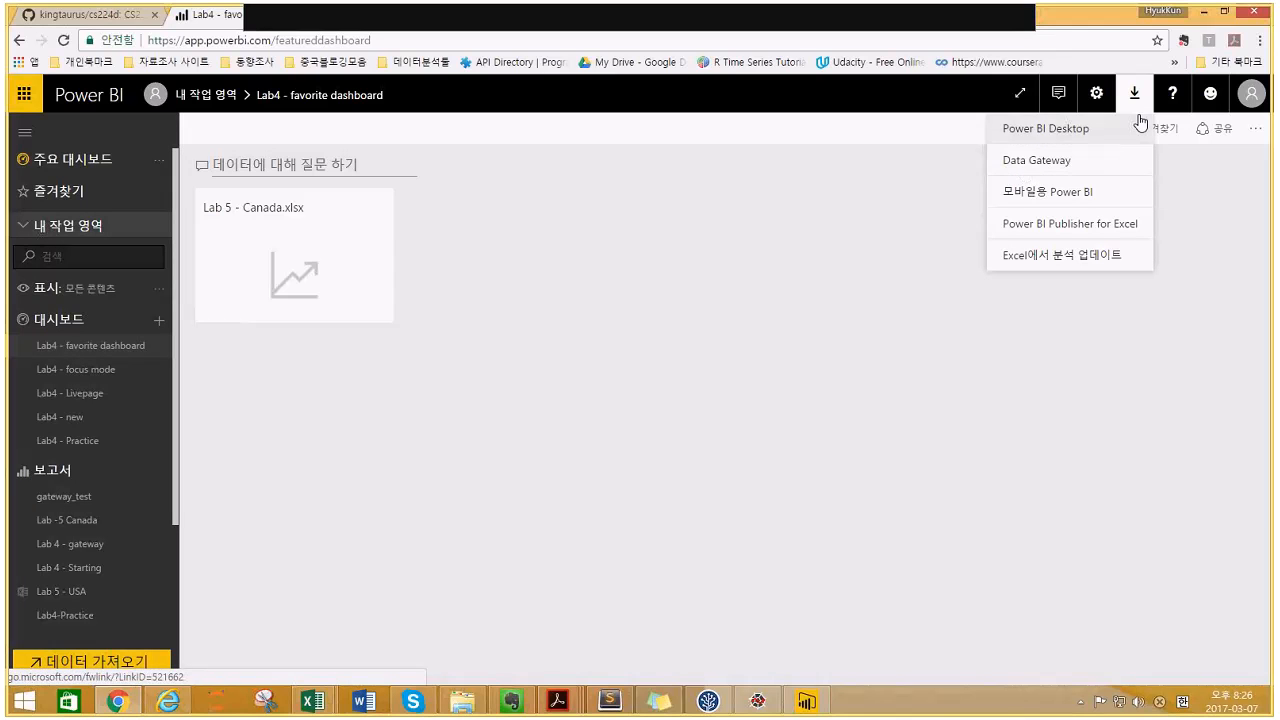
- View the on-premises Data Gateway download page, then go back to the Lab4 - favorite dashboard
left_click(1078, 166)
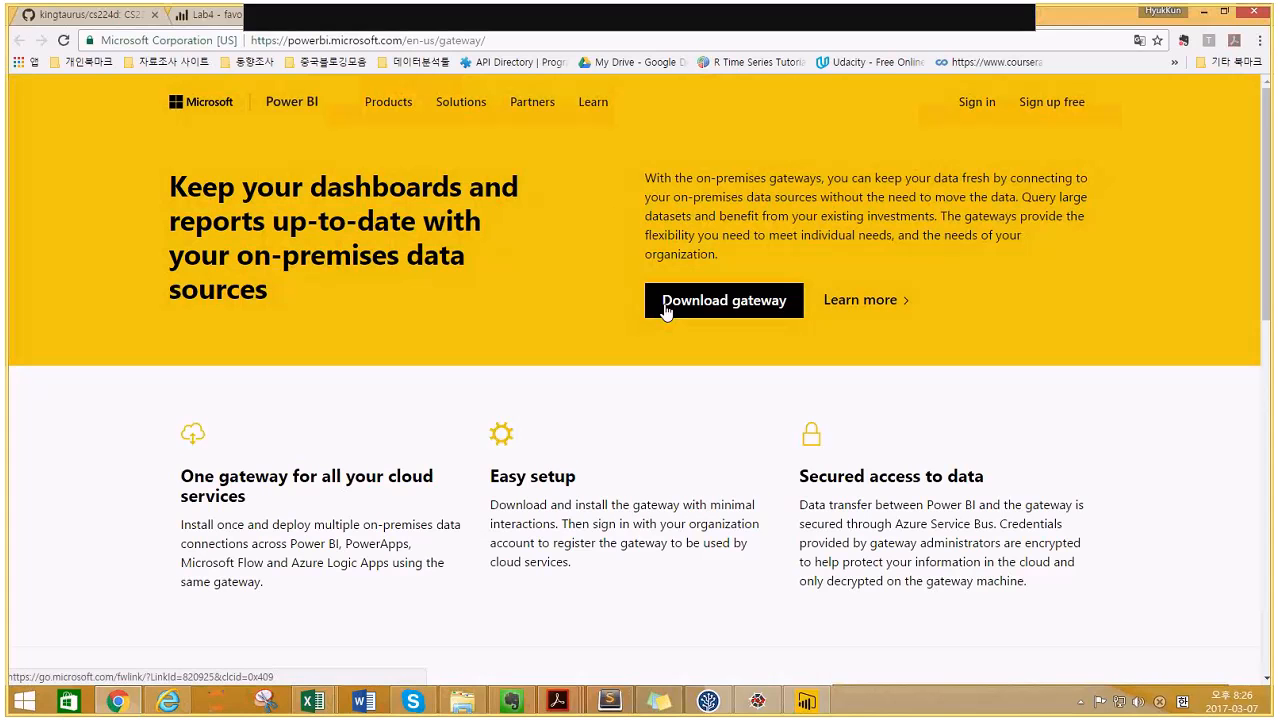
left_click(218, 18)
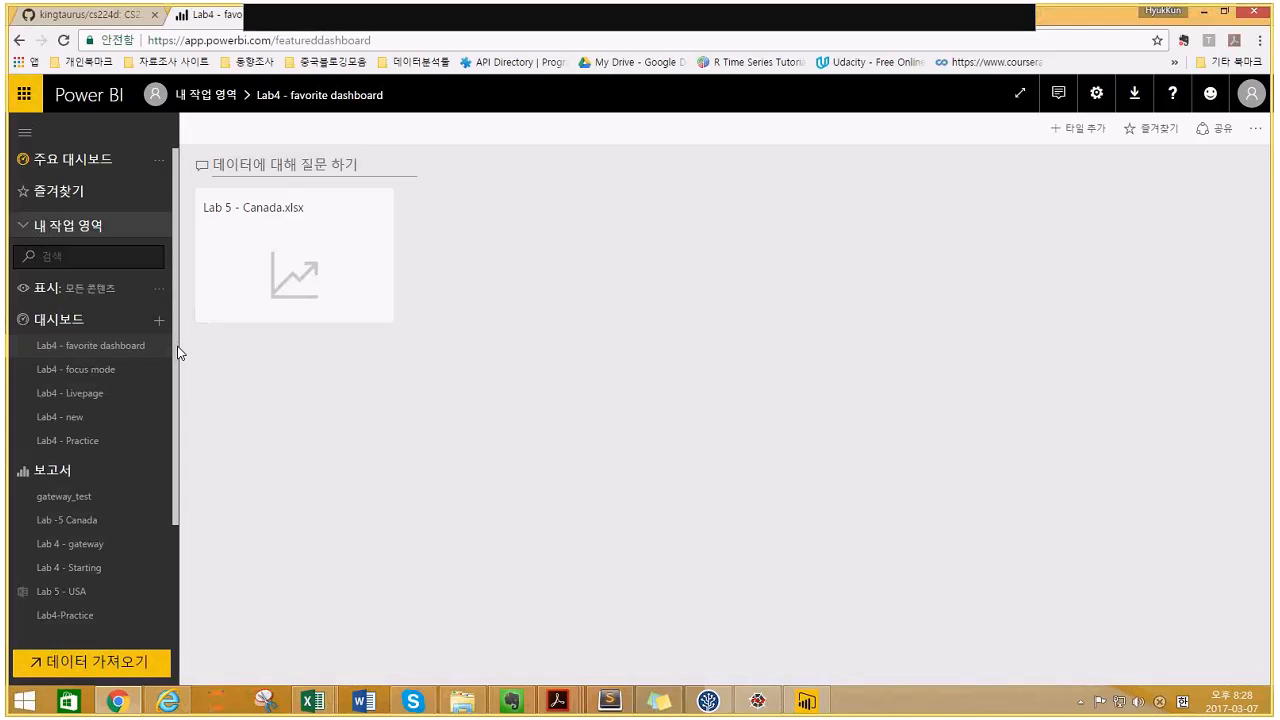
- Scroll the left navigation pane down to the Lab 4 - Starting dataset
left_click_drag(179, 359, 181, 465)
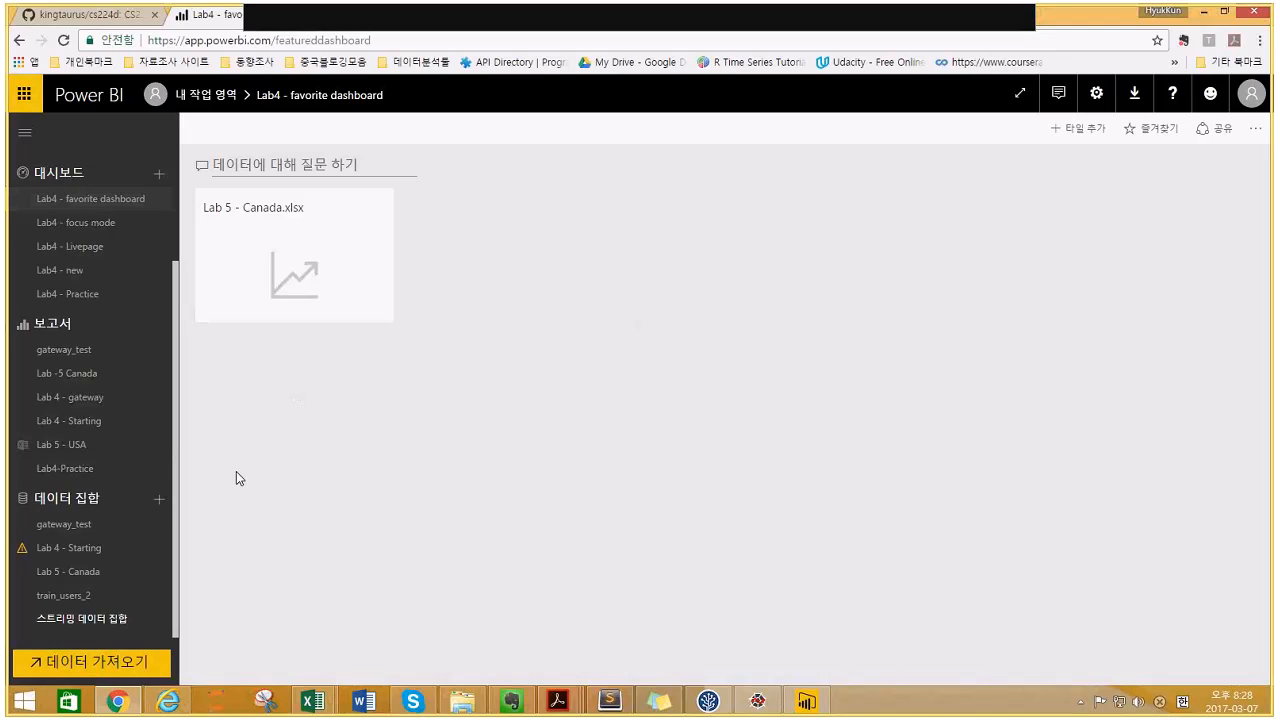
mouse_move(165, 557)
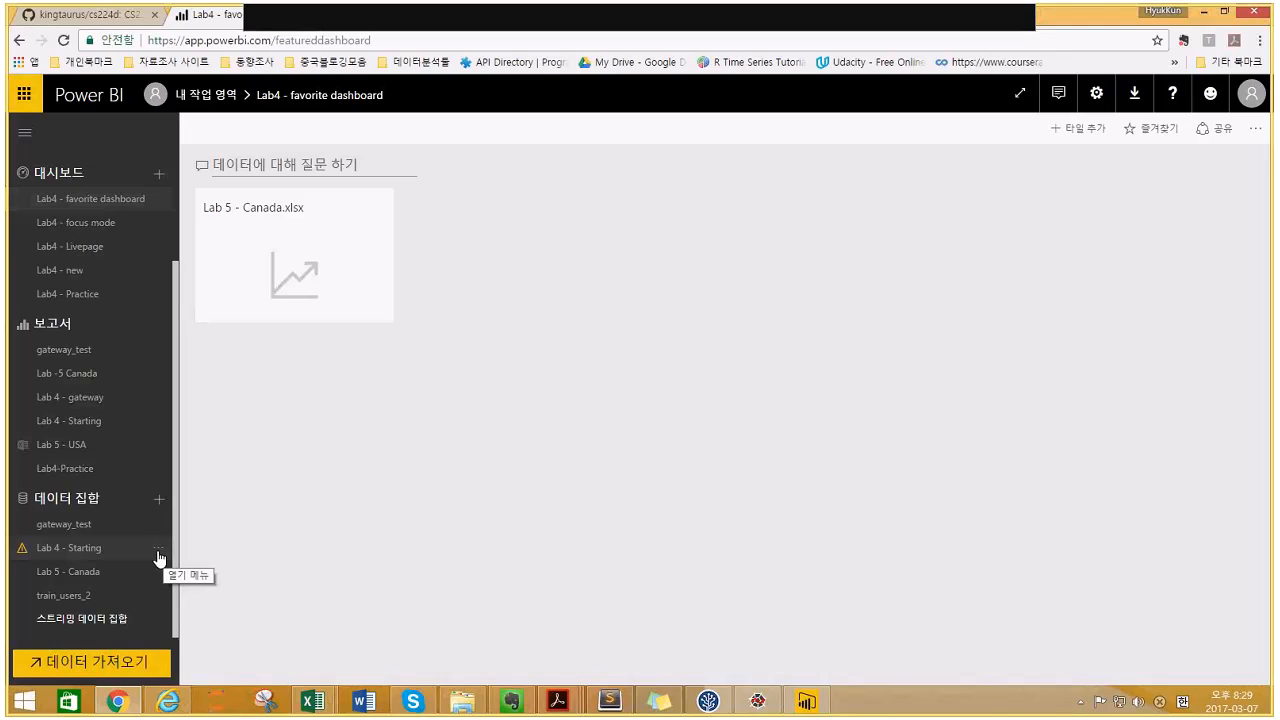
- Open Lab 4 - Starting's Schedule Refresh settings and expand the gateway connection section
left_click(157, 556)
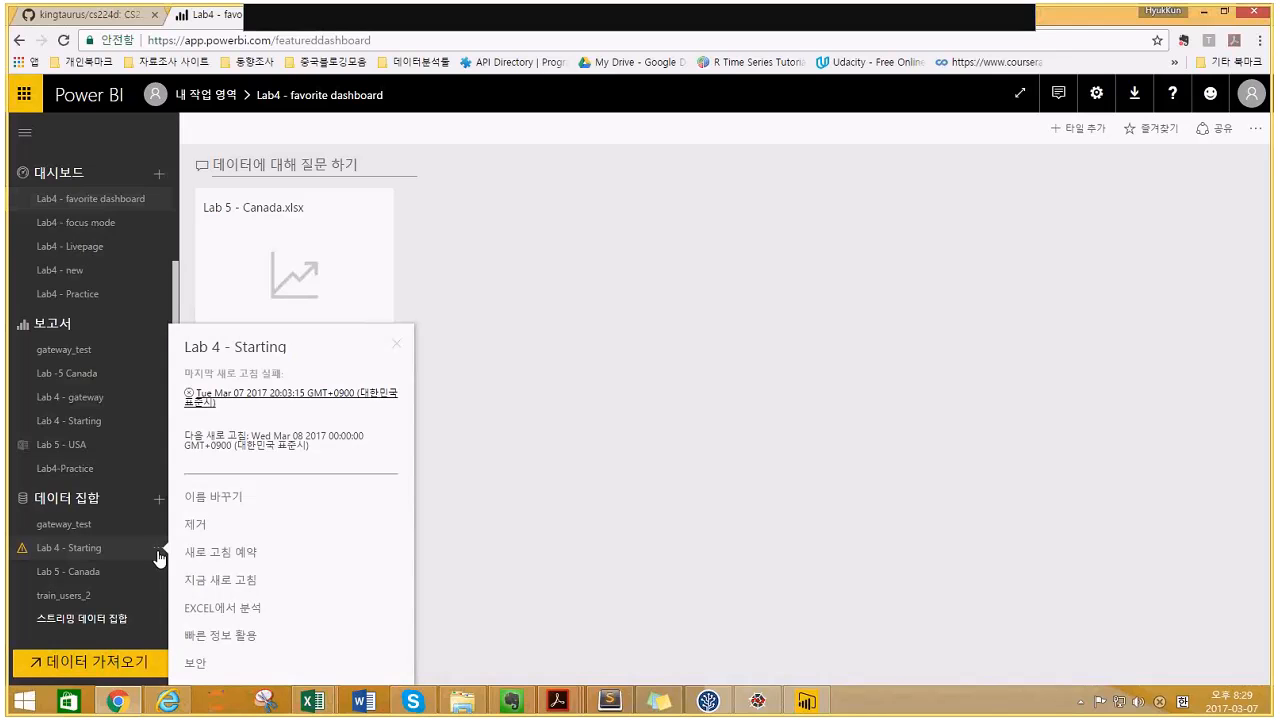
left_click(248, 556)
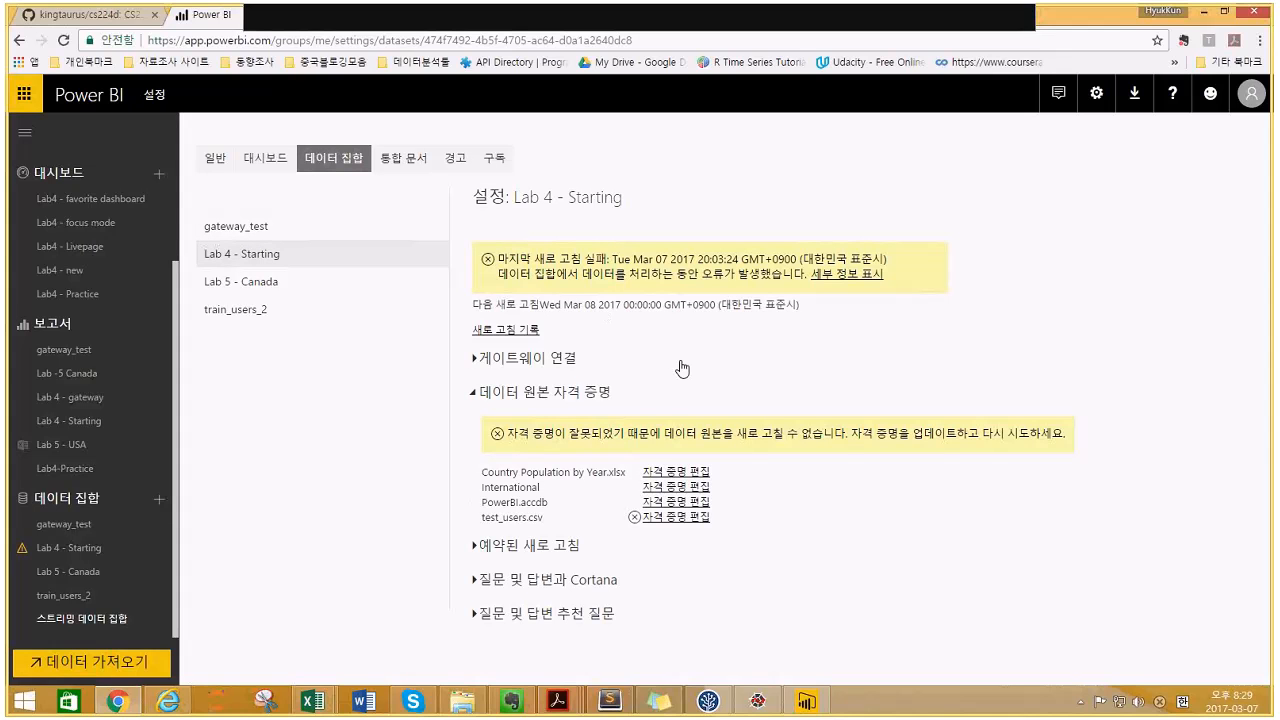
left_click(475, 362)
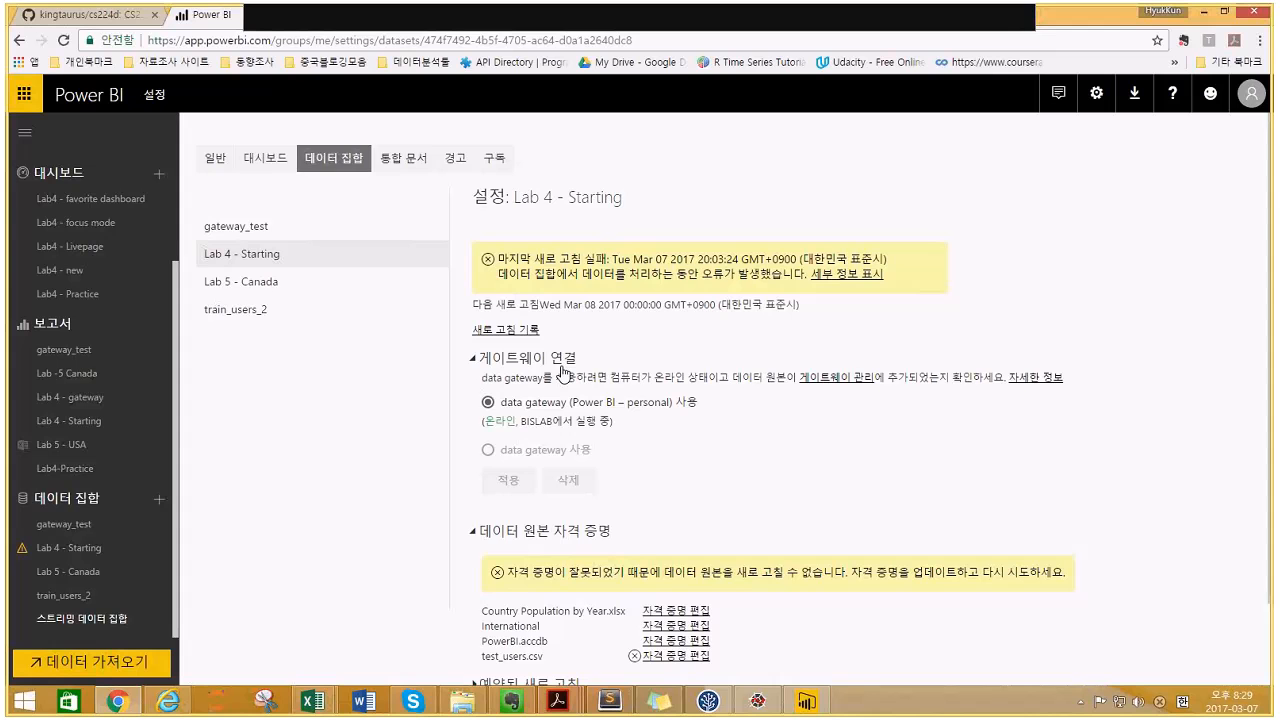
scroll(563, 373, "down", 1)
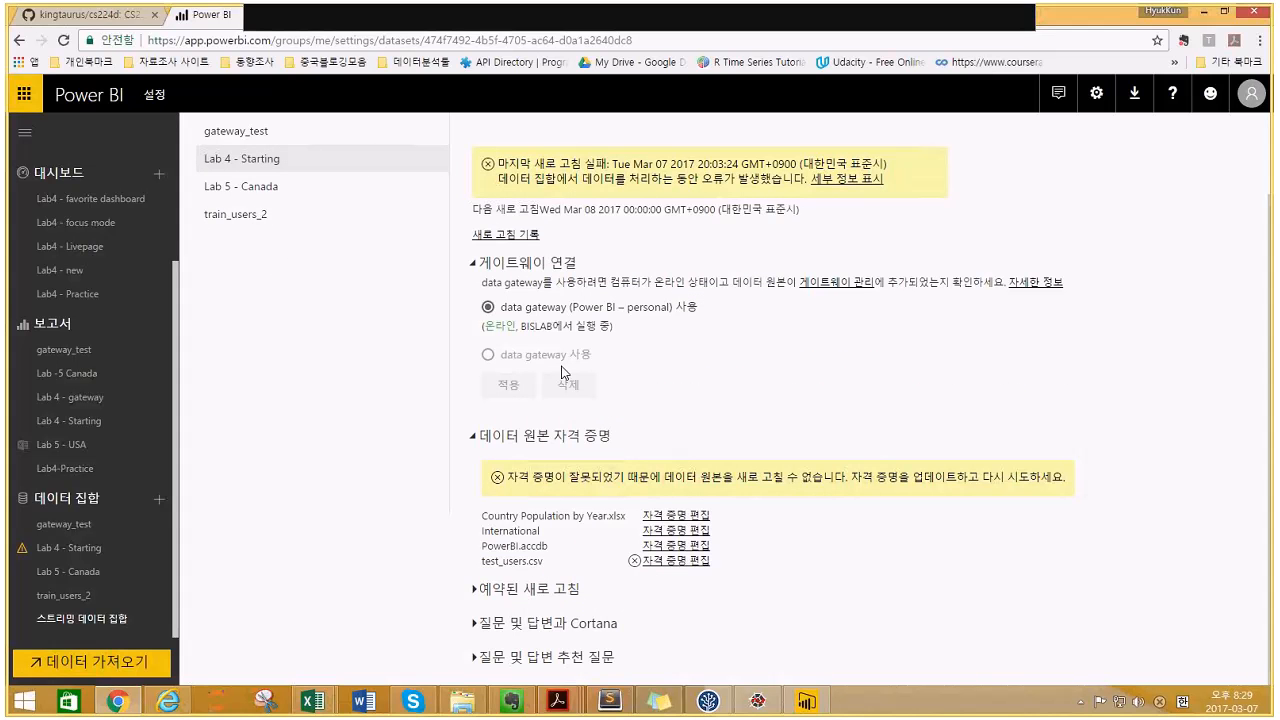
scroll(563, 373, "up", 1)
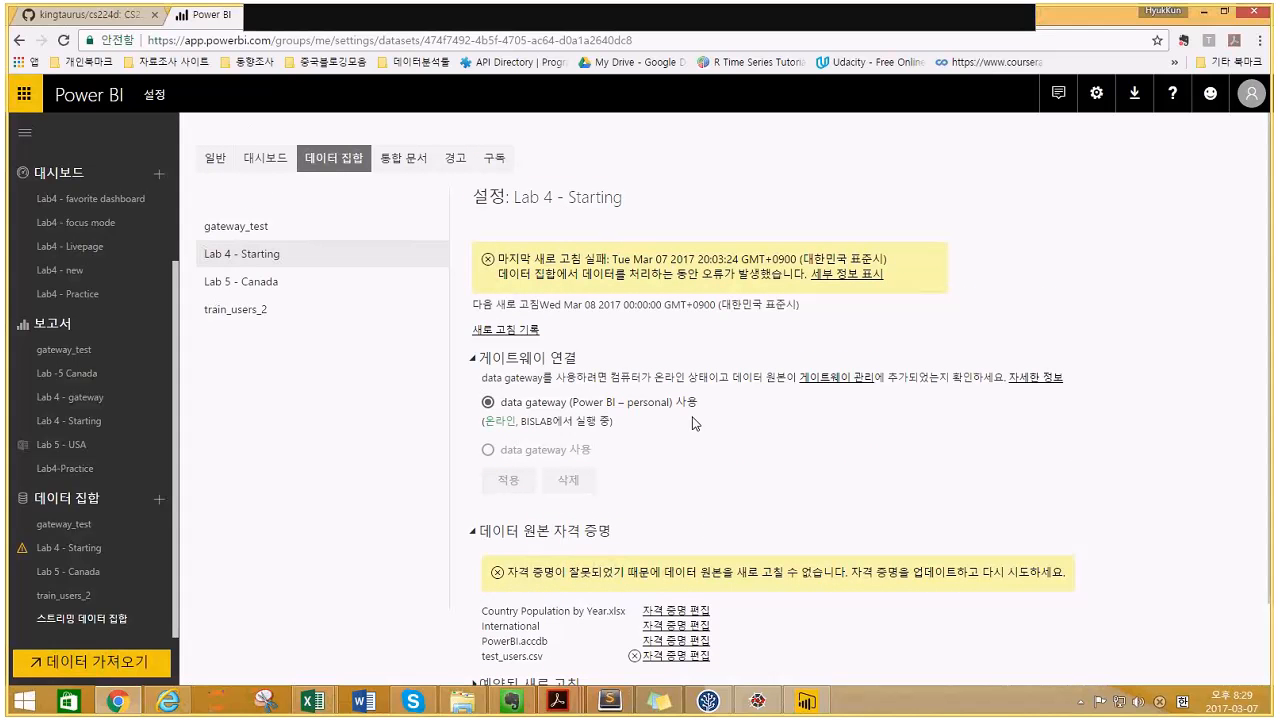
scroll(690, 472, "down", 1)
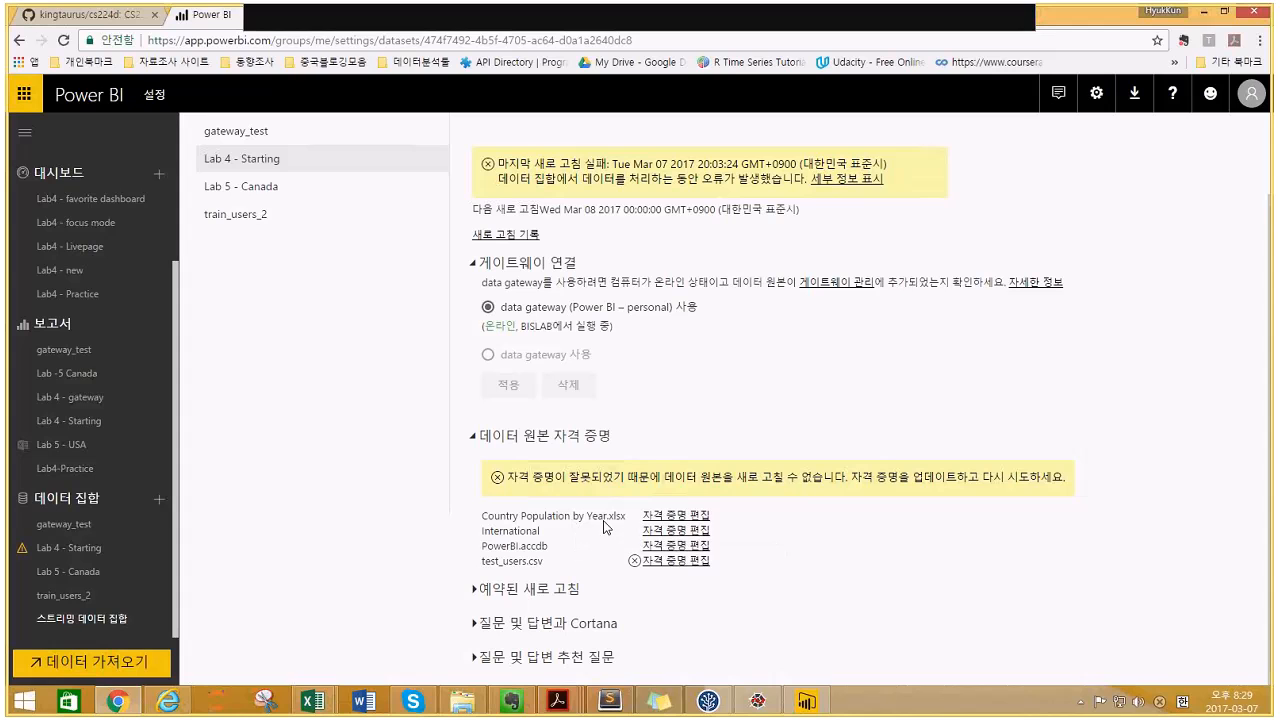
- Sign in Country Population by Year.xlsx with Windows authentication, then expand the scheduled refresh section
left_click(684, 524)
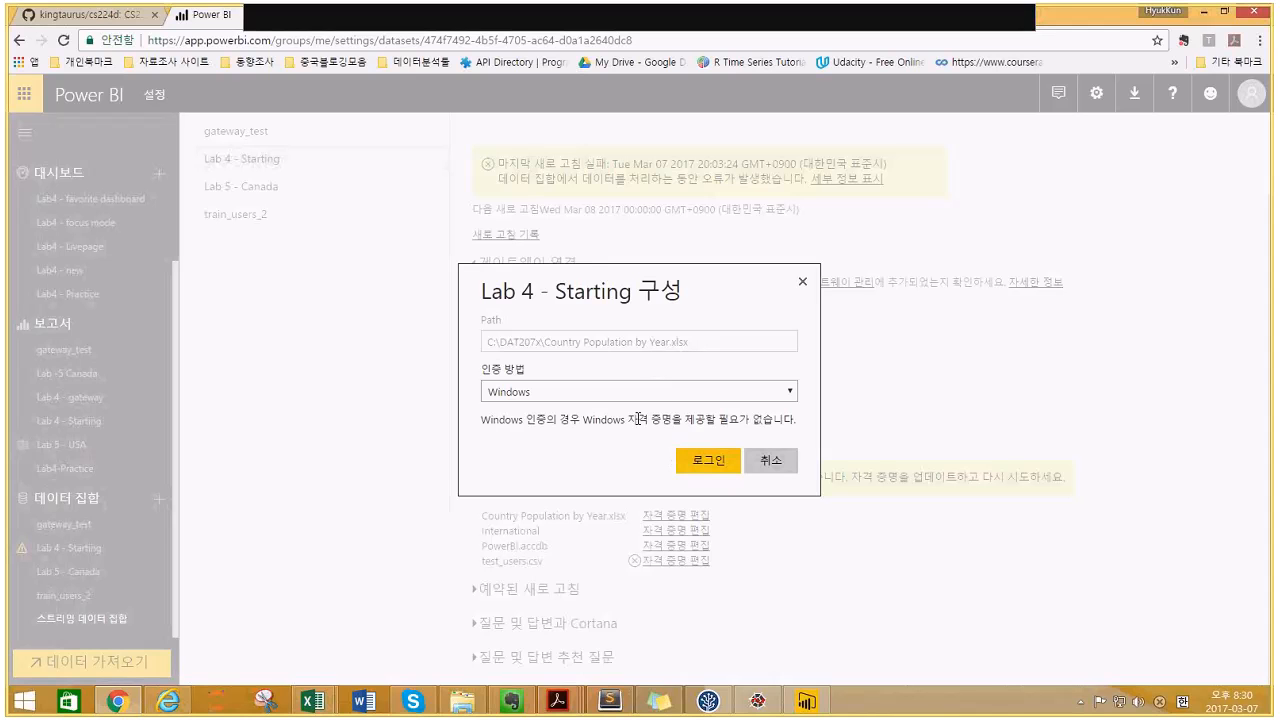
left_click(716, 398)
left_click(716, 404)
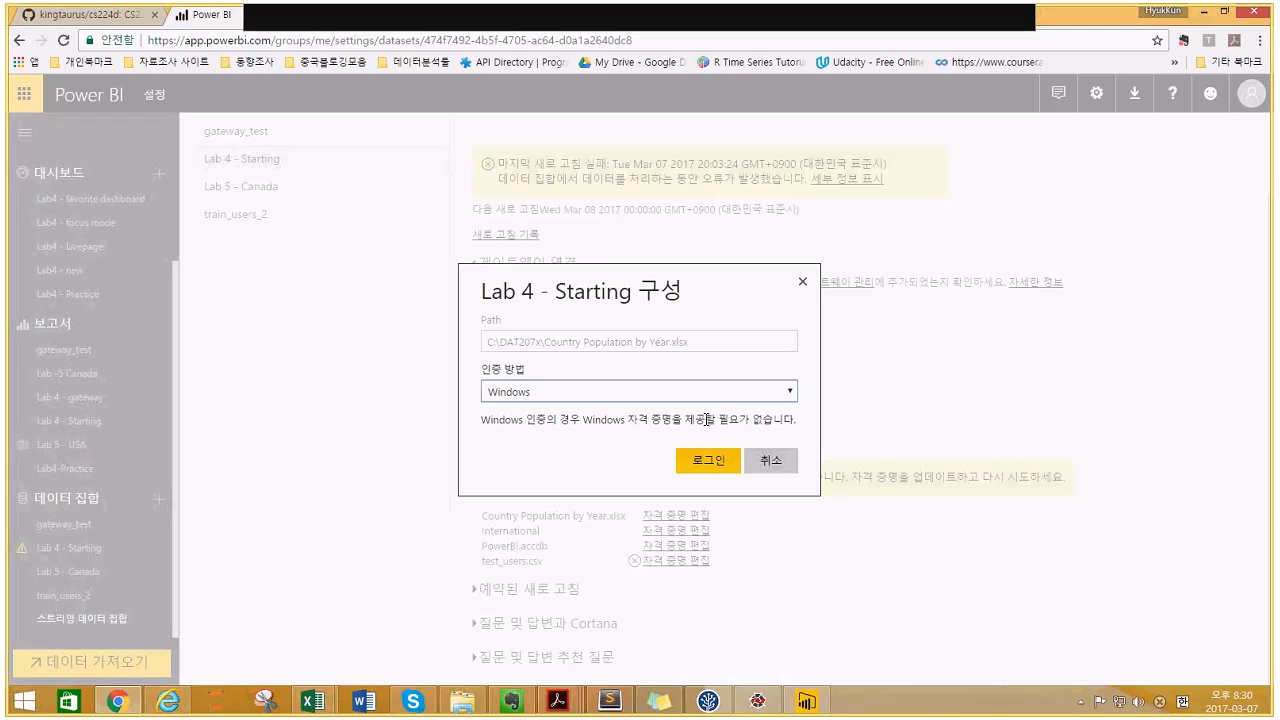
left_click(695, 462)
left_click(710, 466)
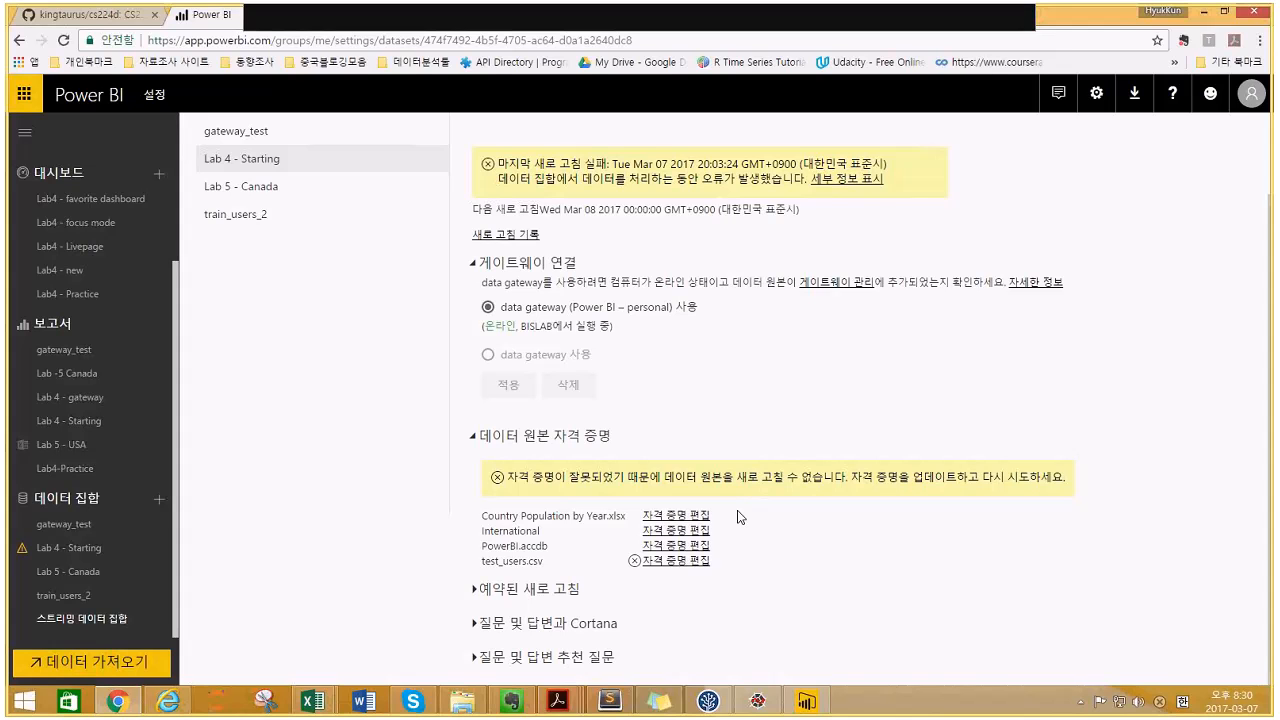
left_click(477, 591)
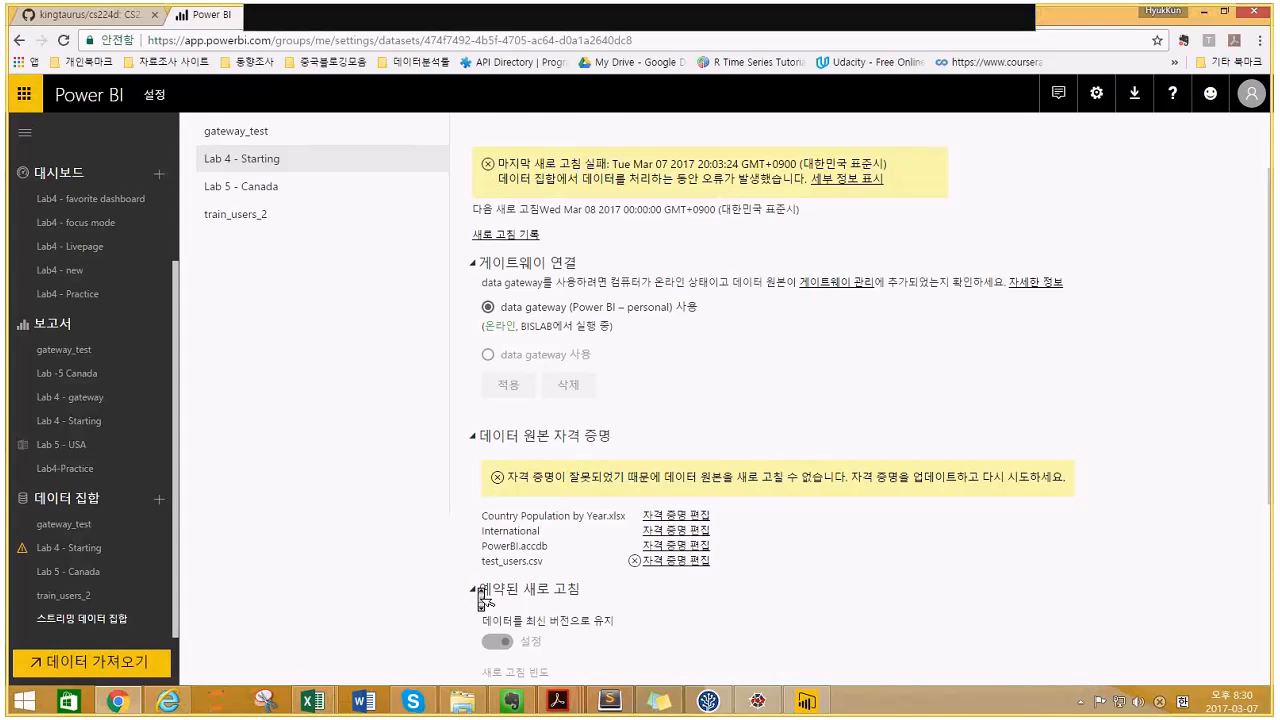
scroll(479, 597, "down", 3)
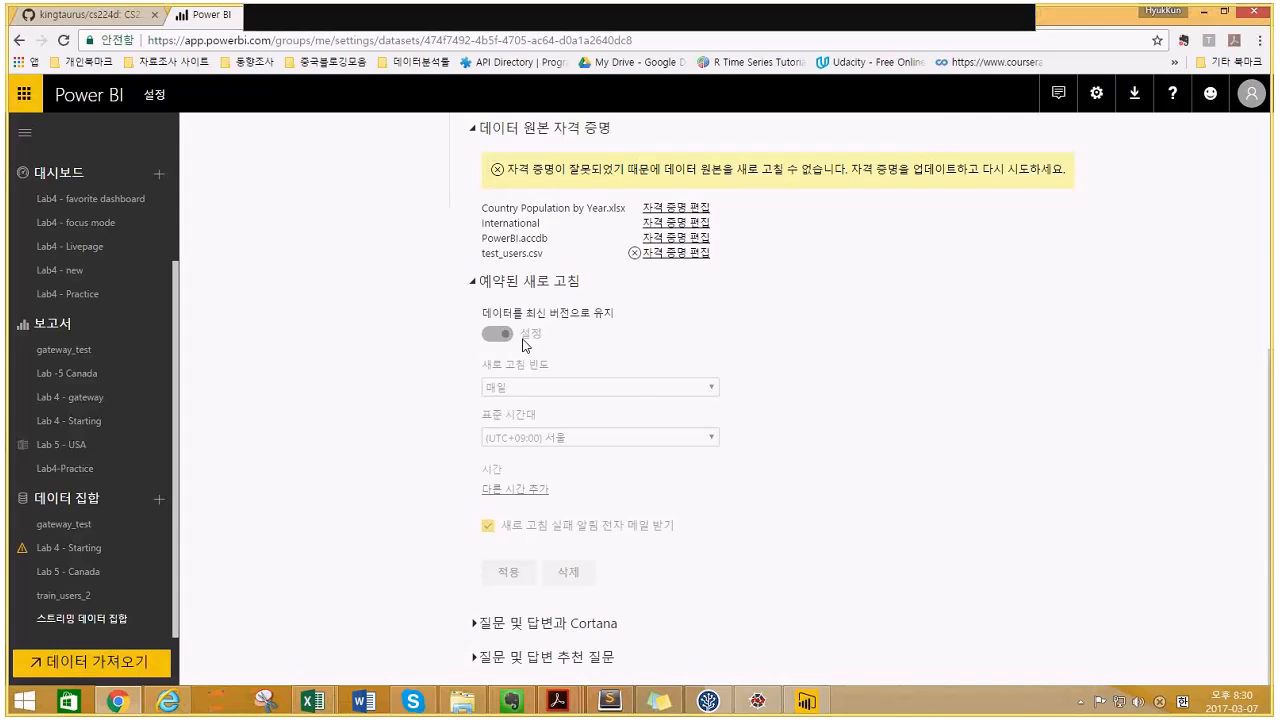
scroll(524, 356, "up", 2)
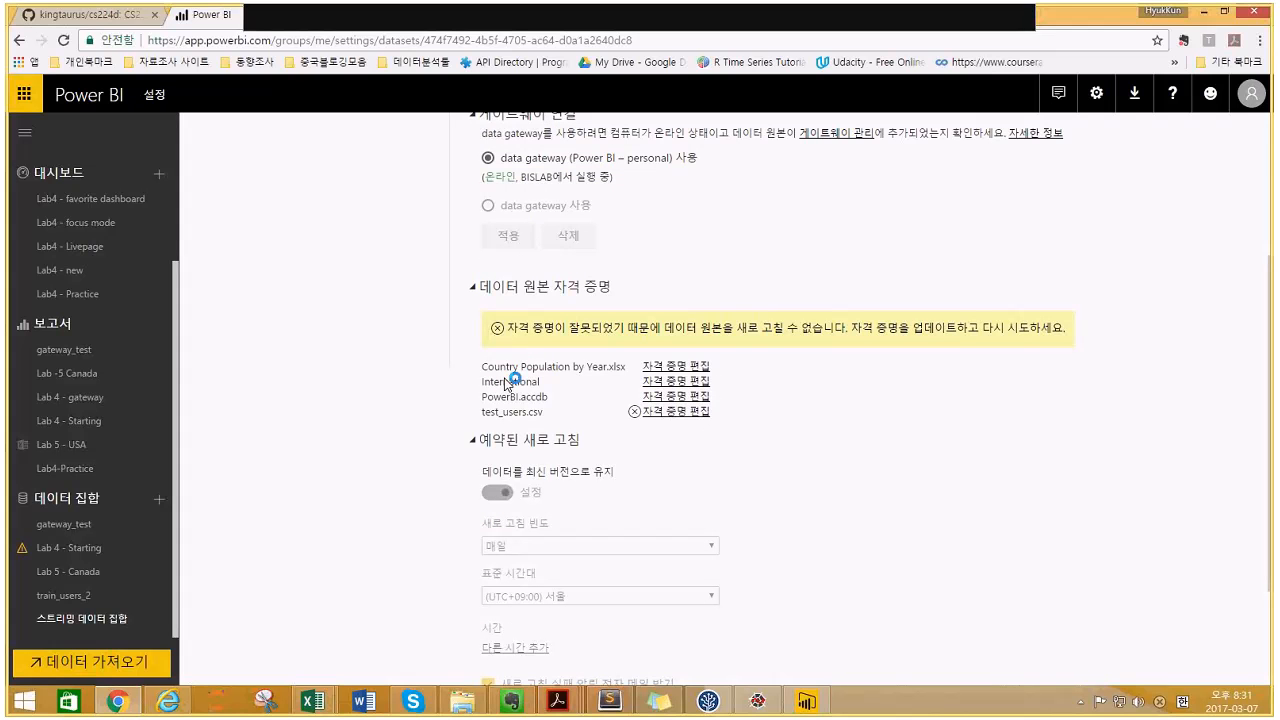
scroll(508, 384, "down", 2)
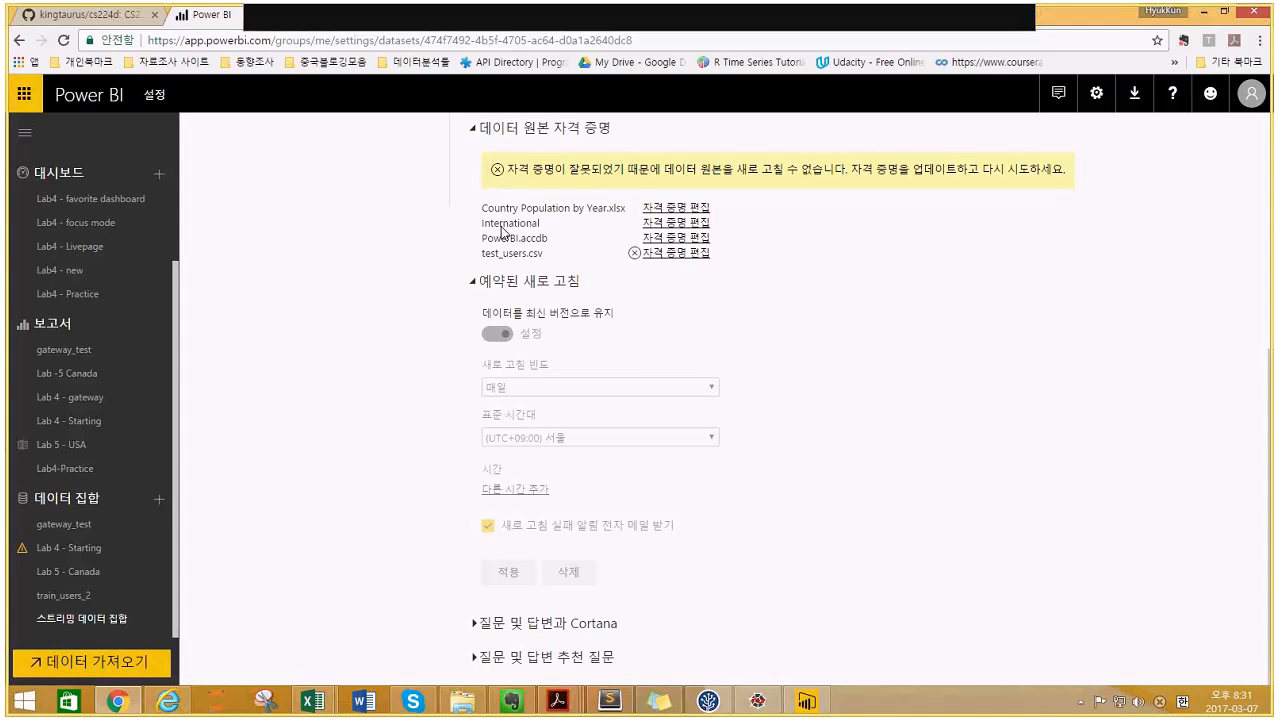
scroll(501, 230, "up", 3)
scroll(501, 228, "down", 1)
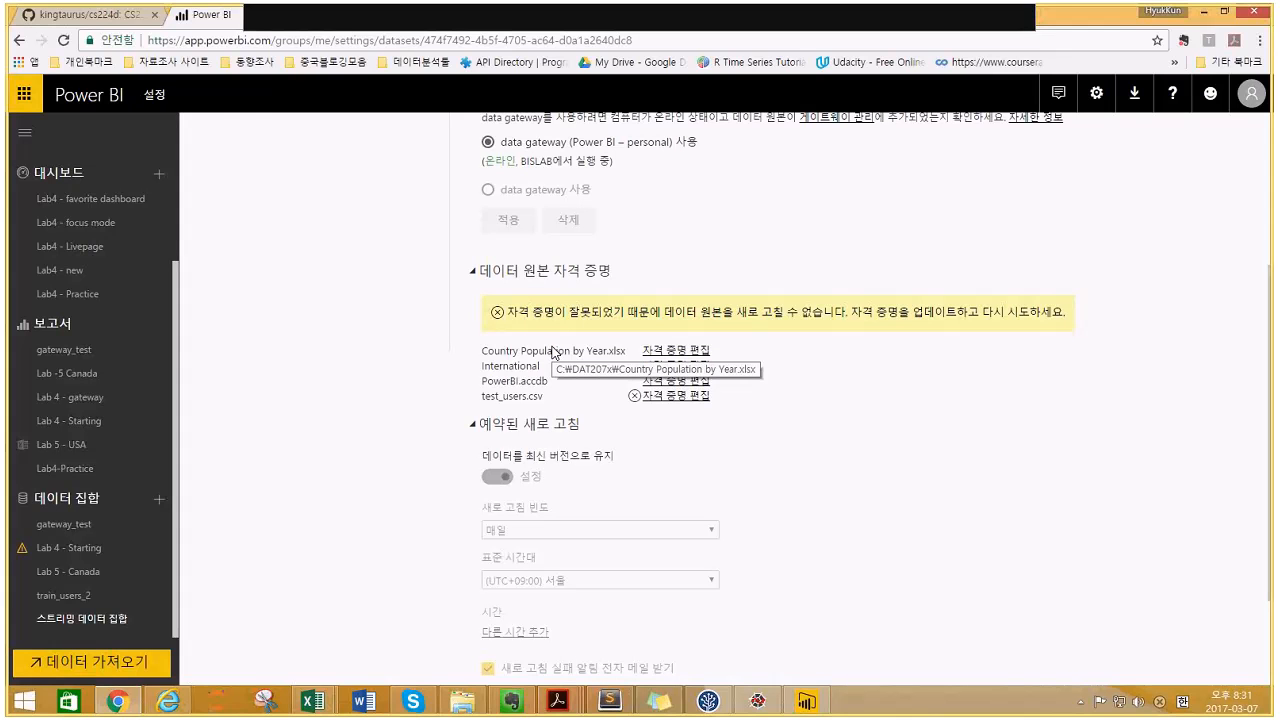
scroll(555, 354, "up", 1)
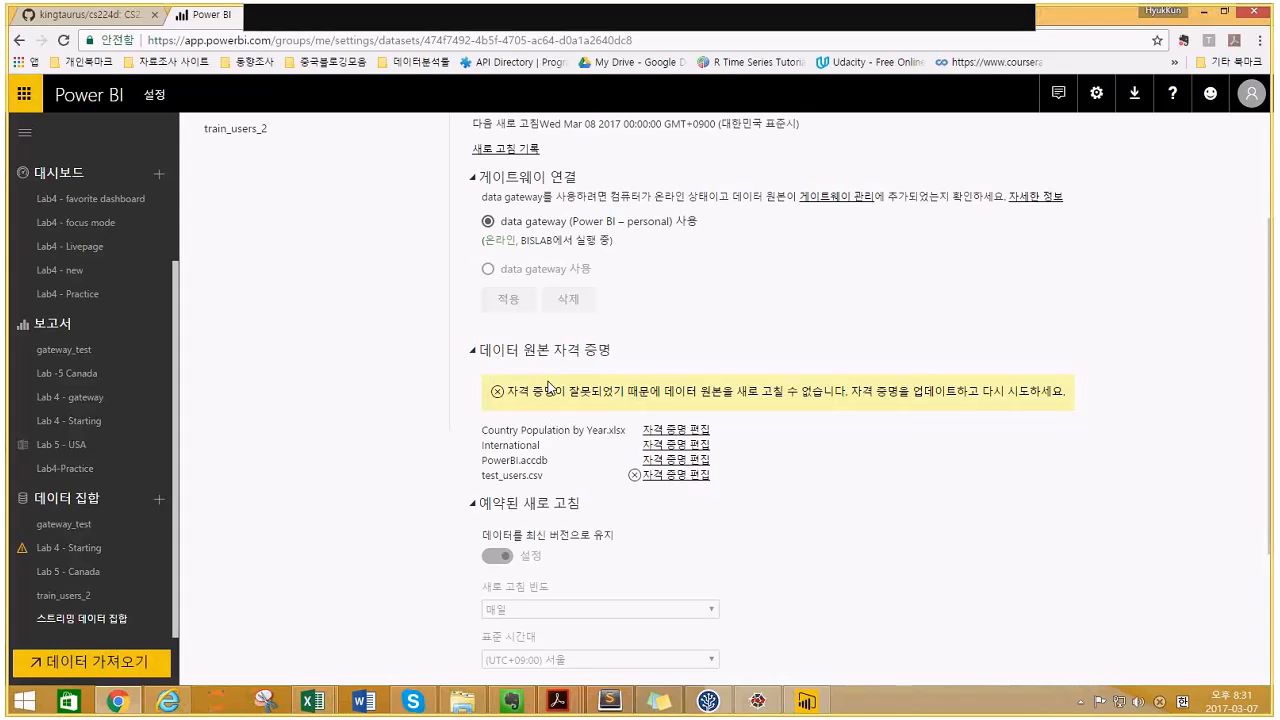
left_click(1080, 701)
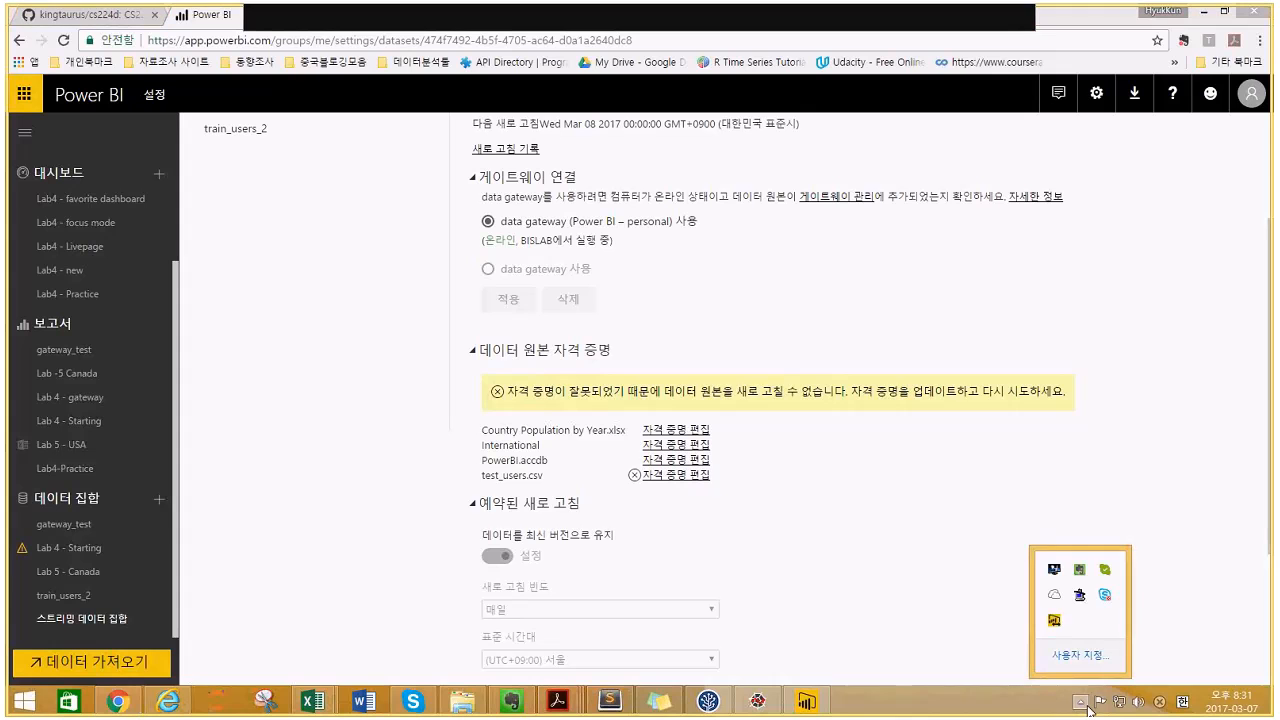
left_click(1060, 624)
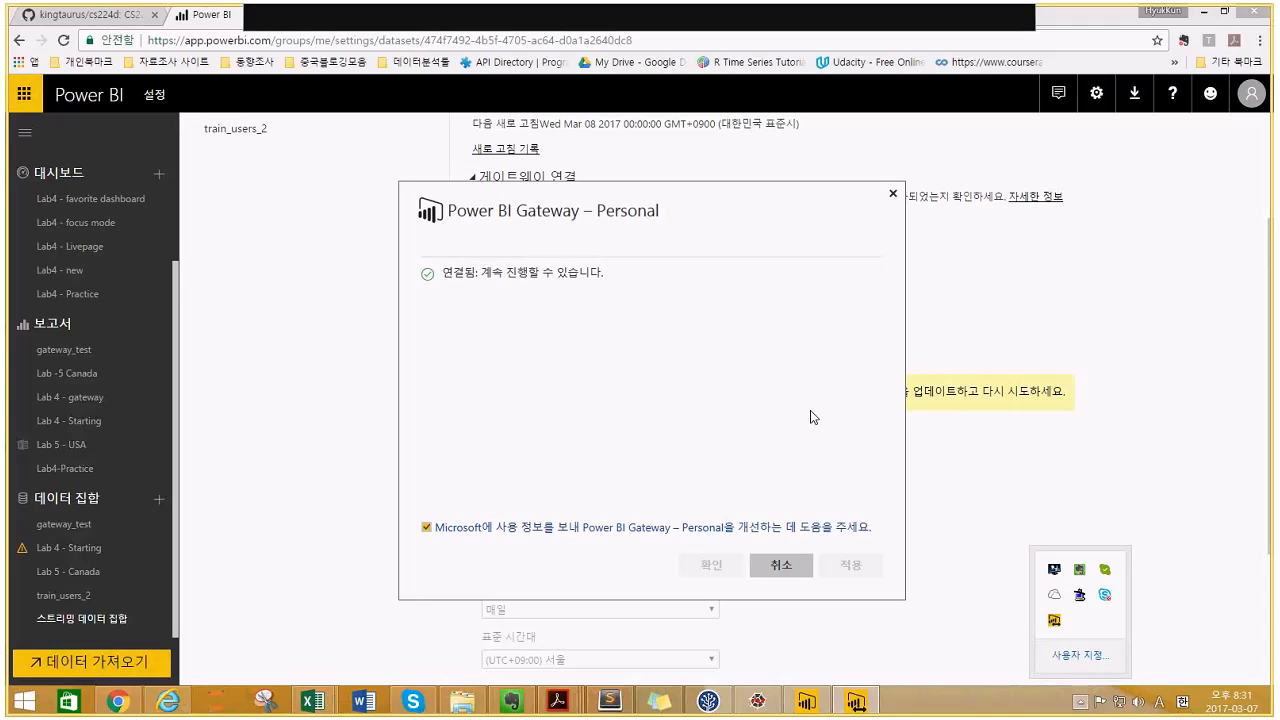
left_click(892, 196)
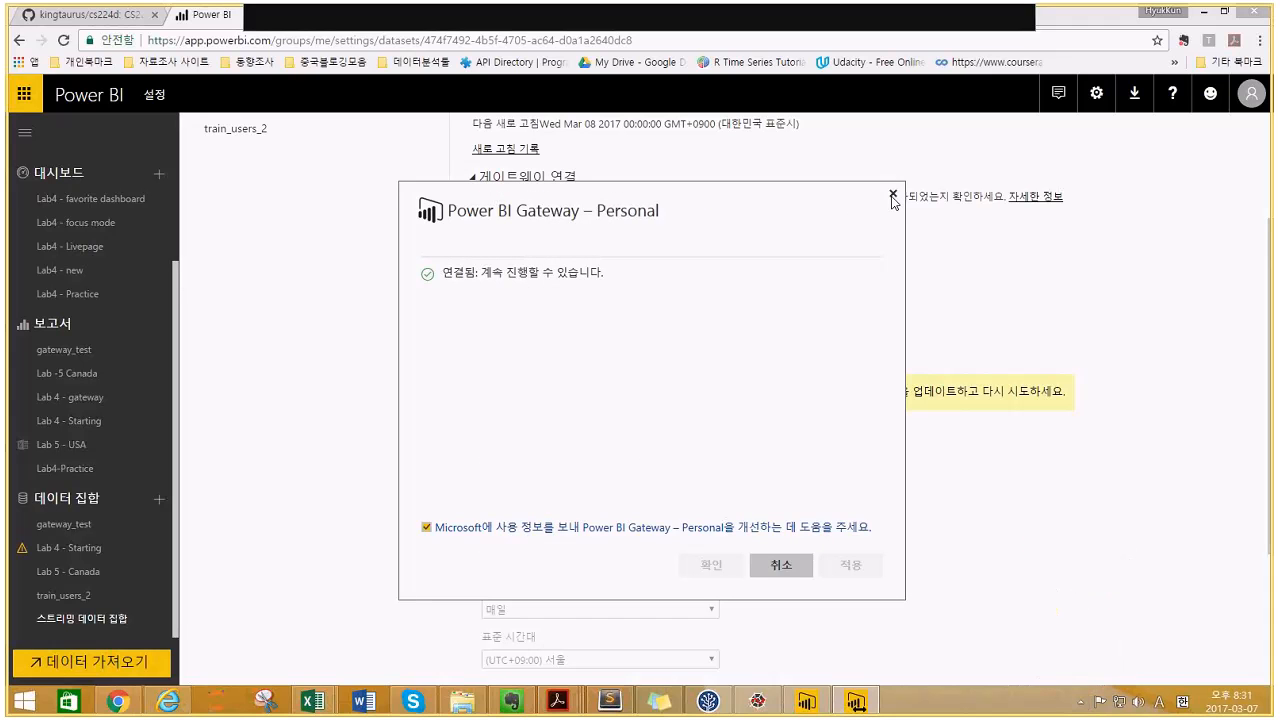
left_click(893, 196)
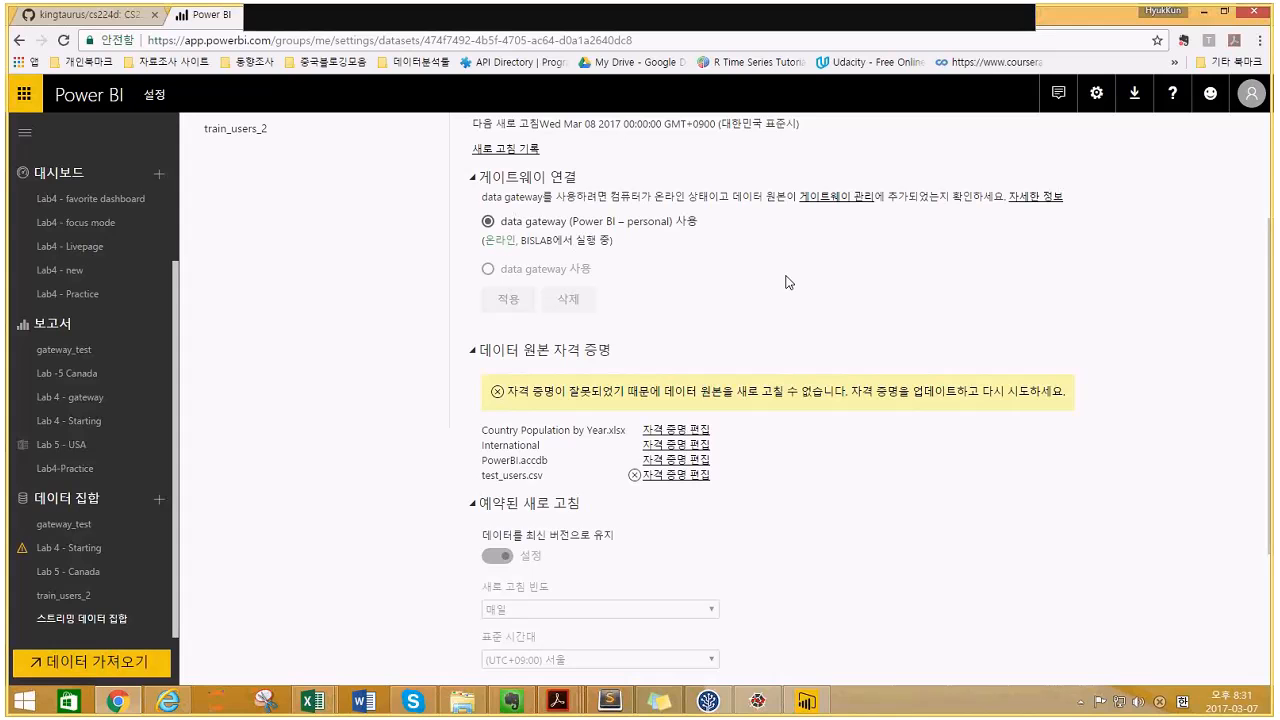
- Sign in test_users.csv with Windows authentication and scroll down to the refresh schedule
left_click(669, 472)
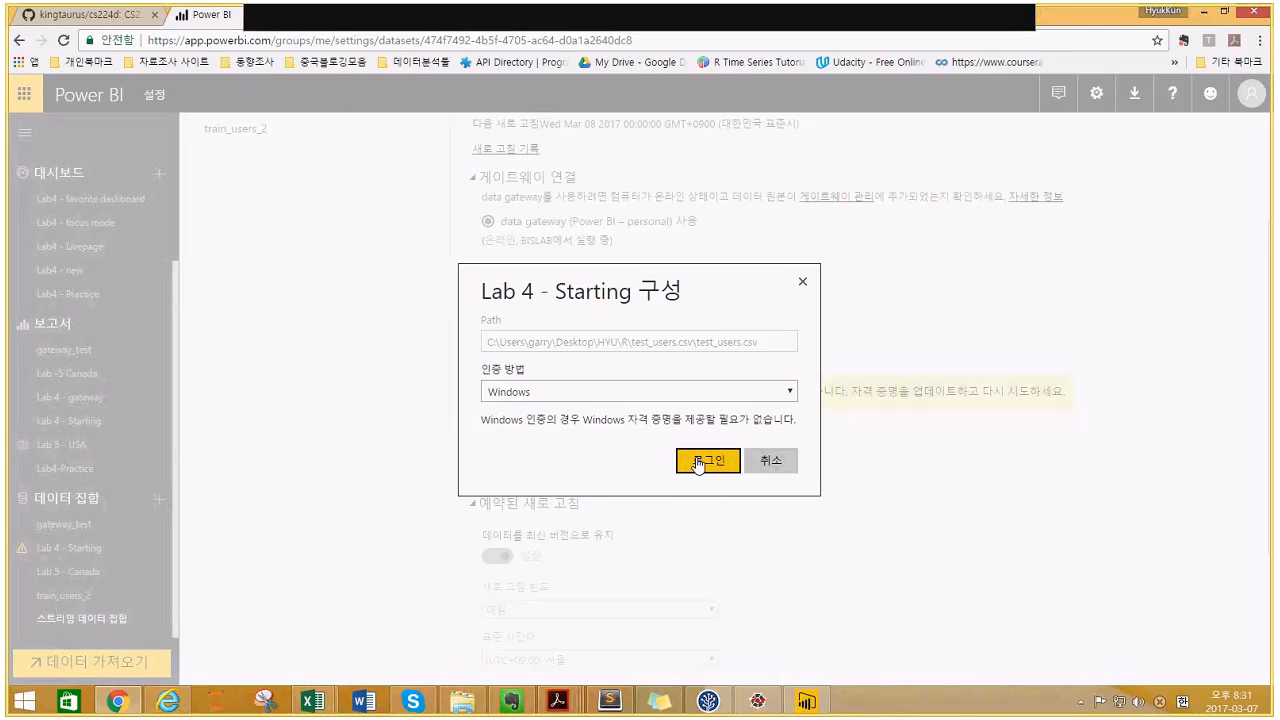
left_click(698, 462)
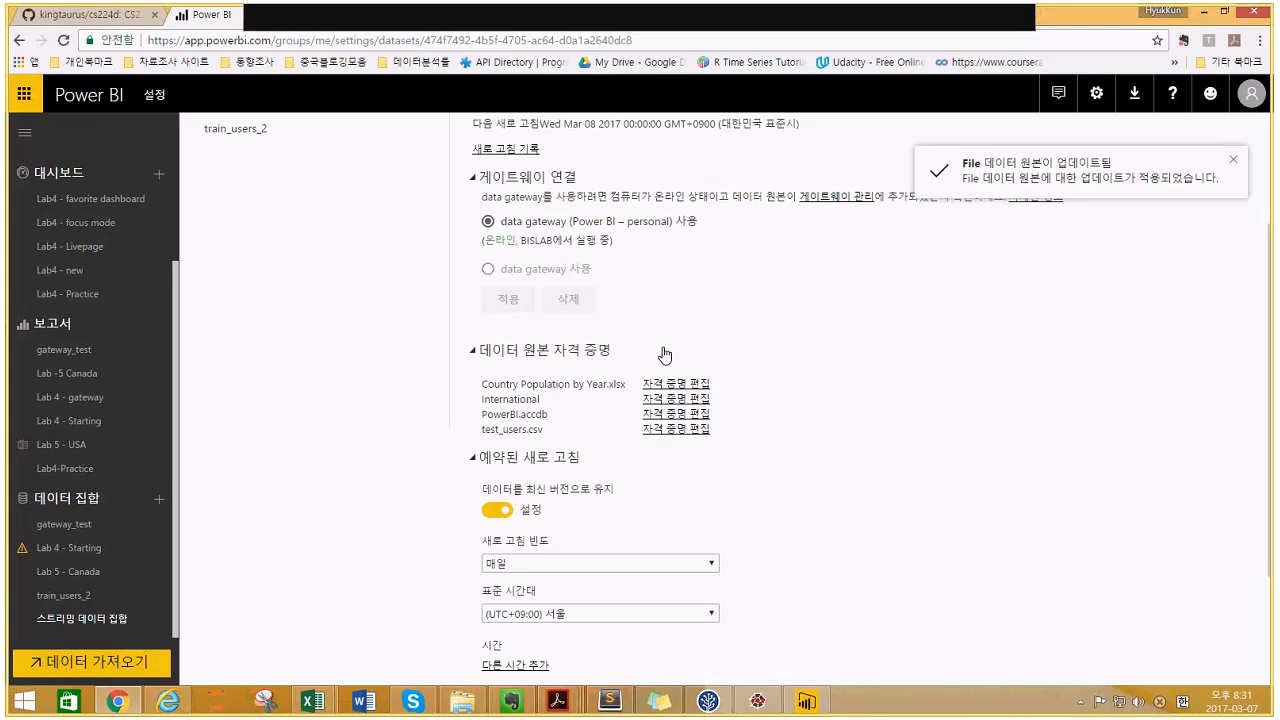
scroll(815, 390, "down", 2)
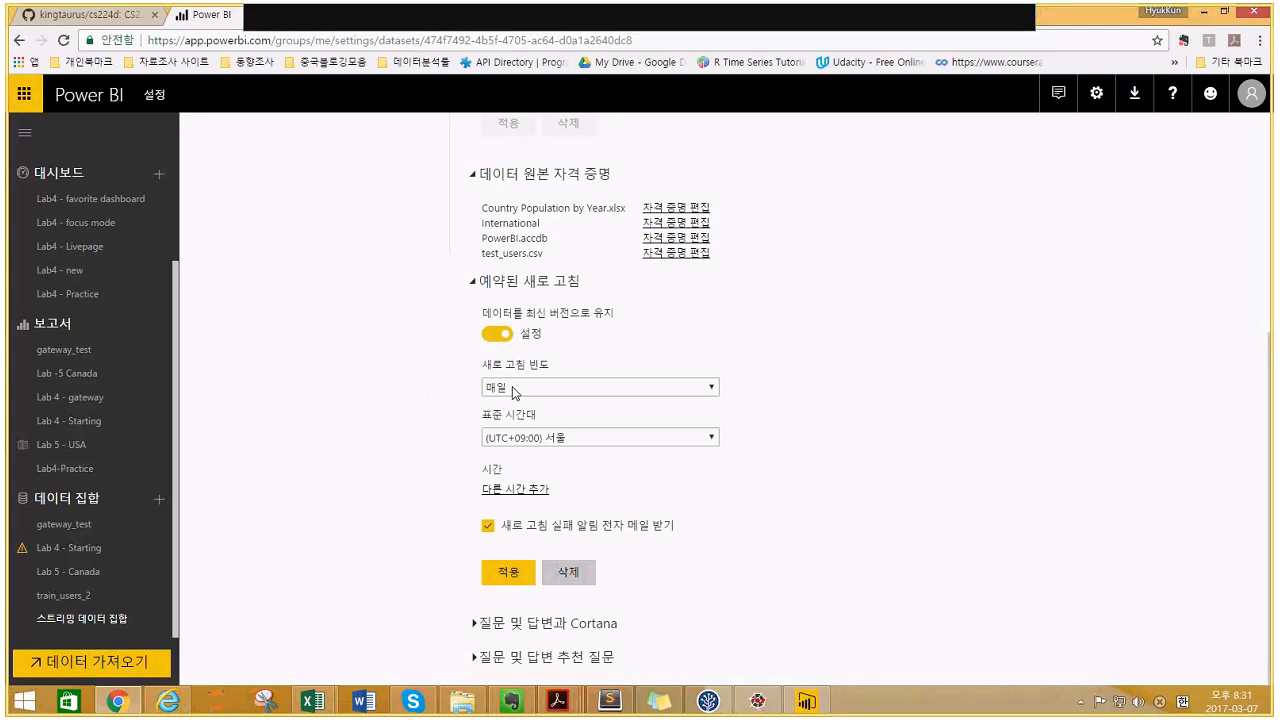
- Keep the refresh frequency at daily and add the first two refresh time slots
left_click(604, 390)
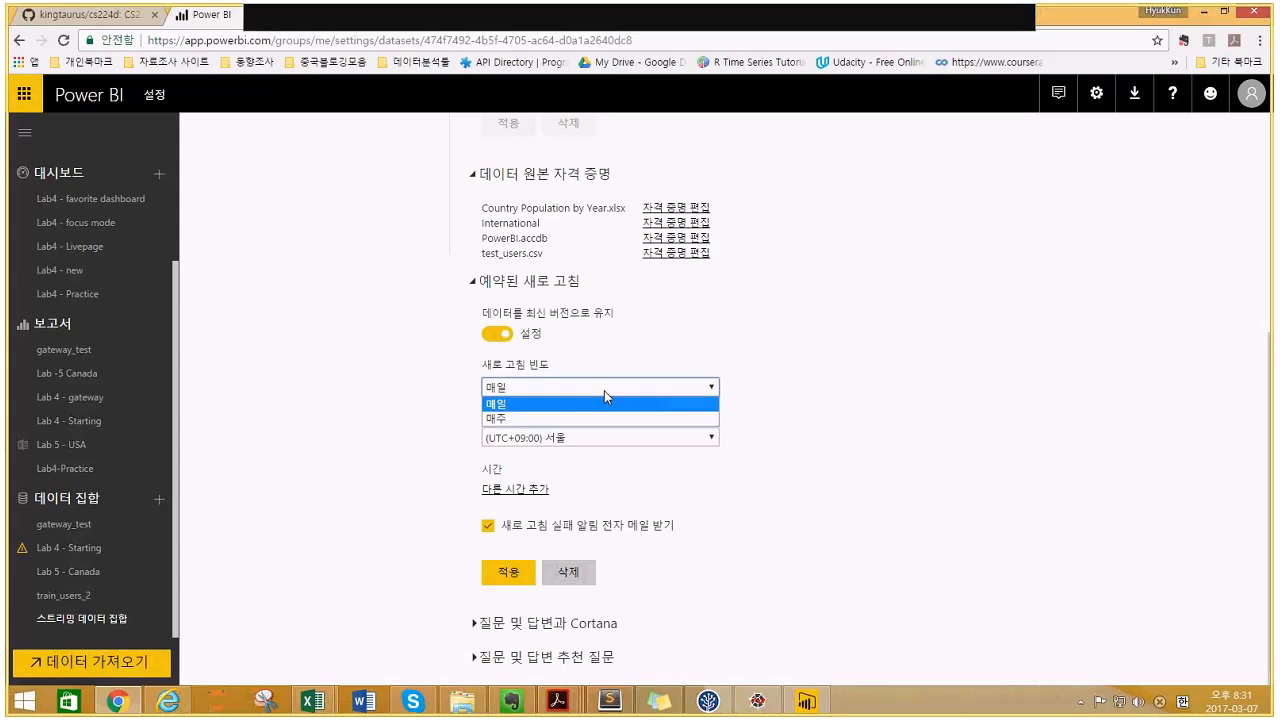
left_click(604, 390)
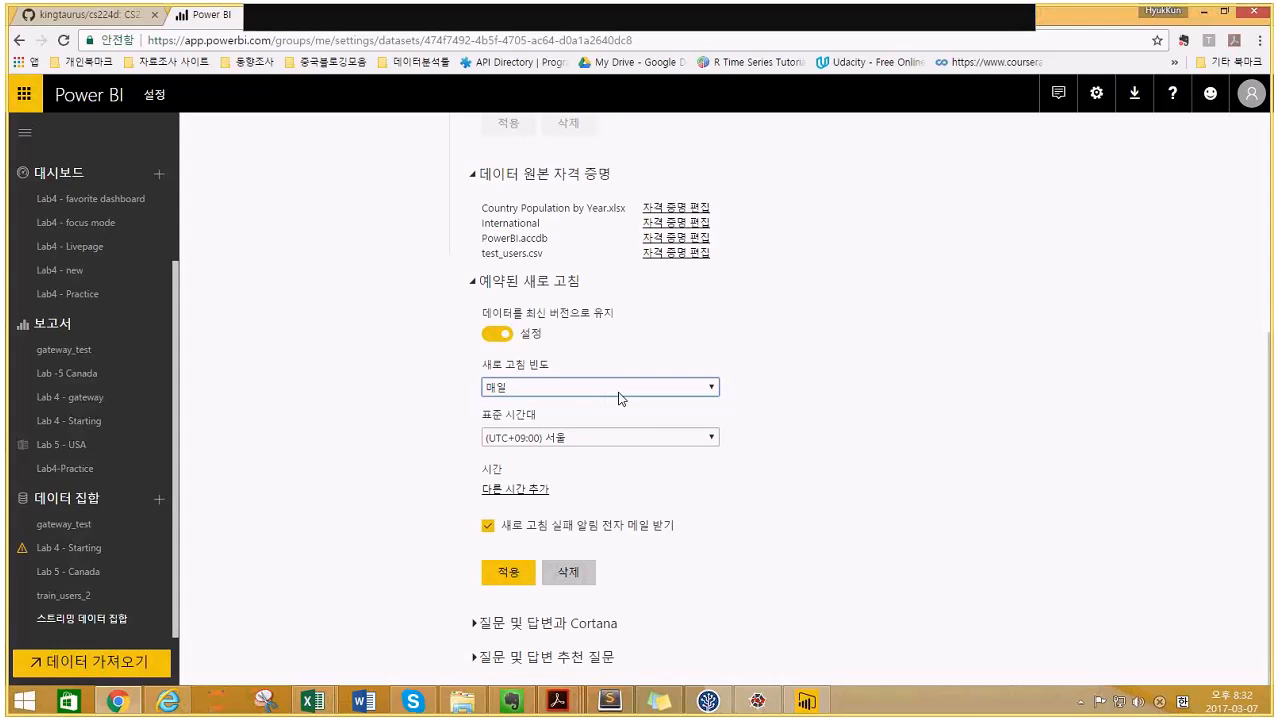
left_click(523, 491)
left_click(509, 491)
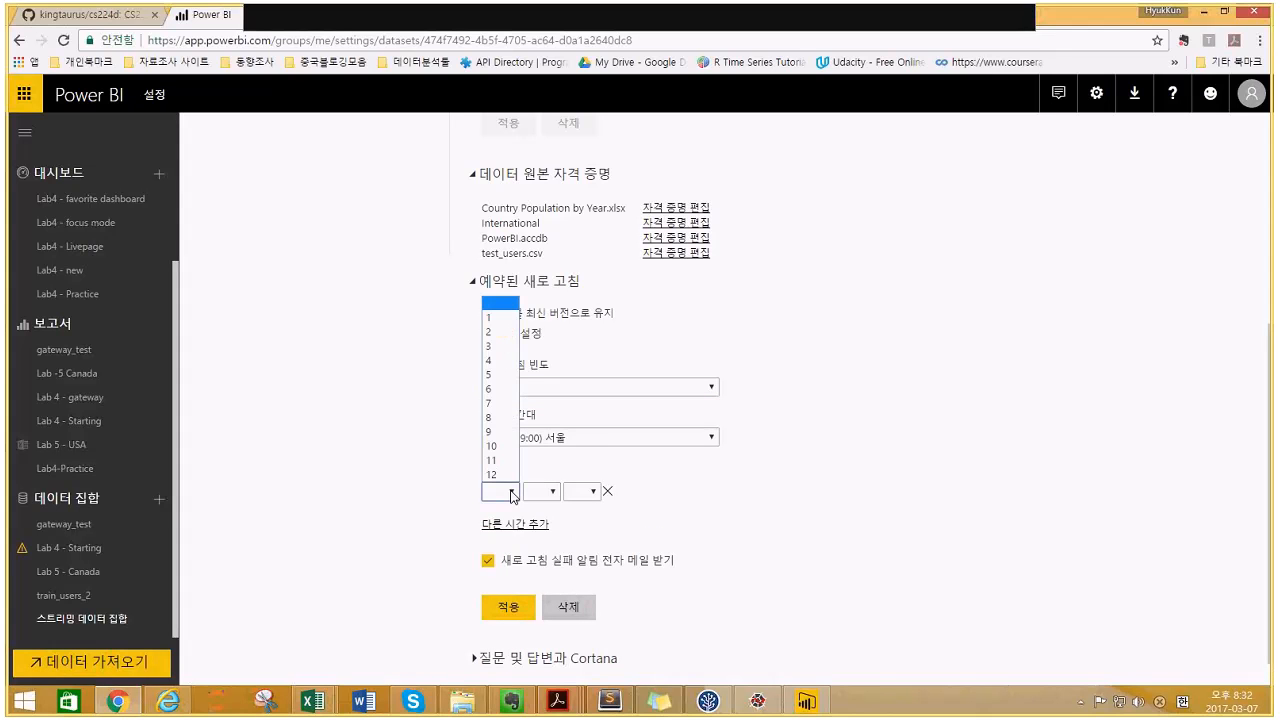
left_click(512, 526)
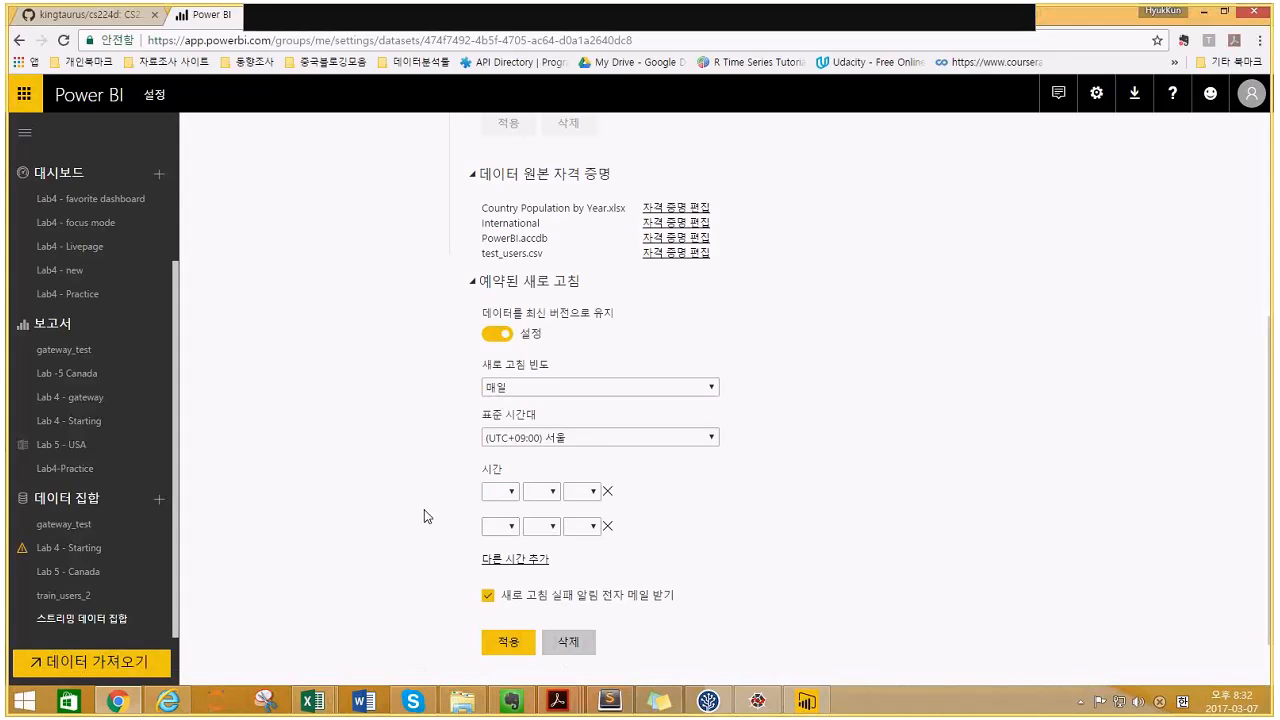
- Add six more refresh time slots, giving eight empty time rows
scroll(424, 509, "down", 1)
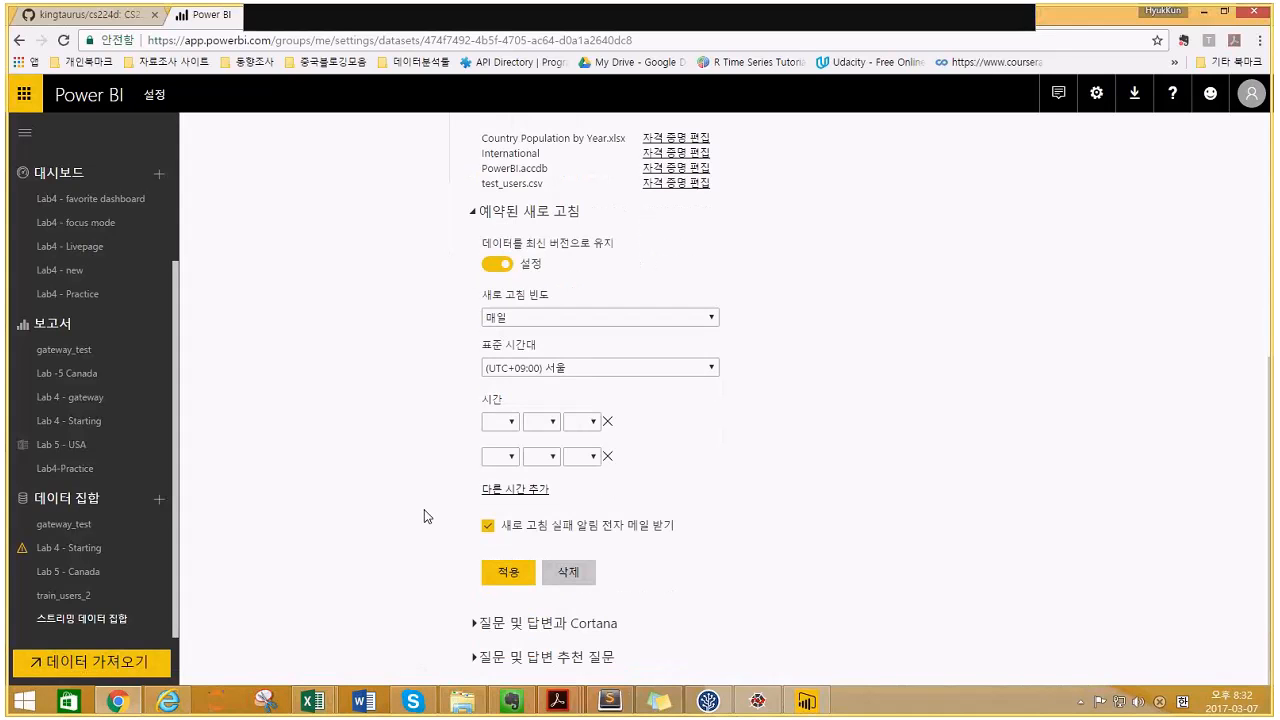
left_click(494, 491)
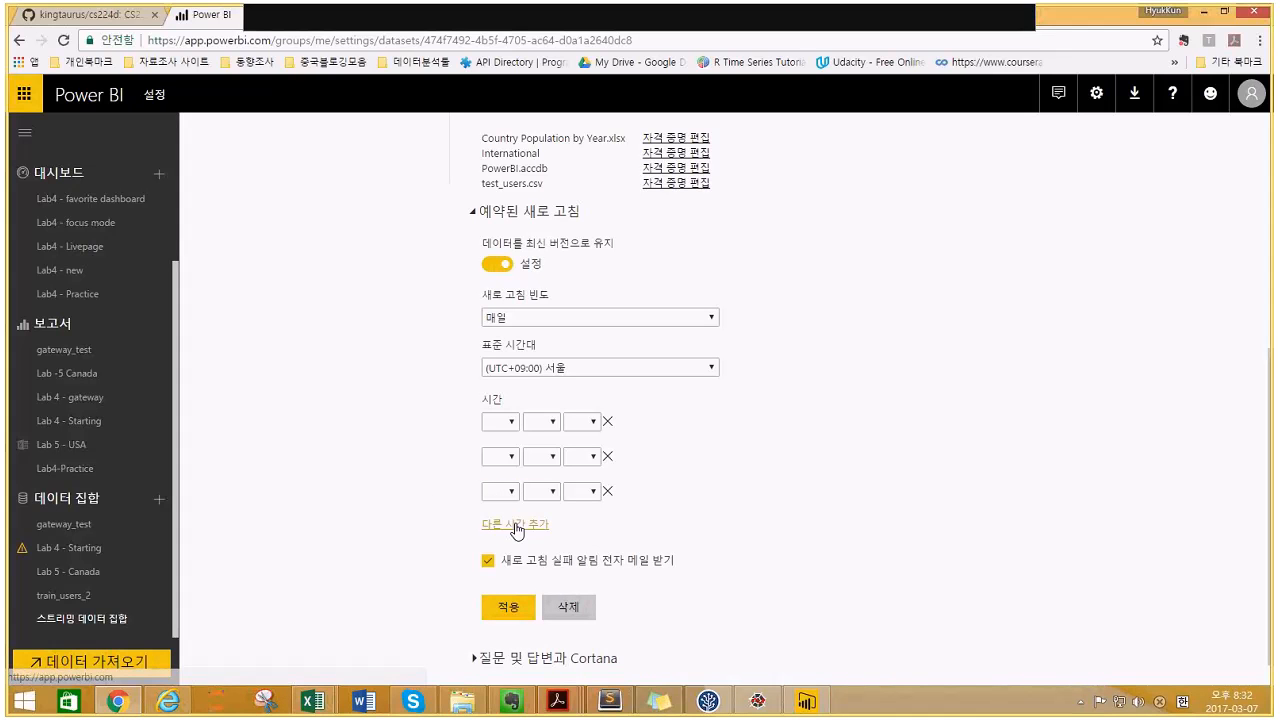
left_click(504, 522)
left_click(512, 559)
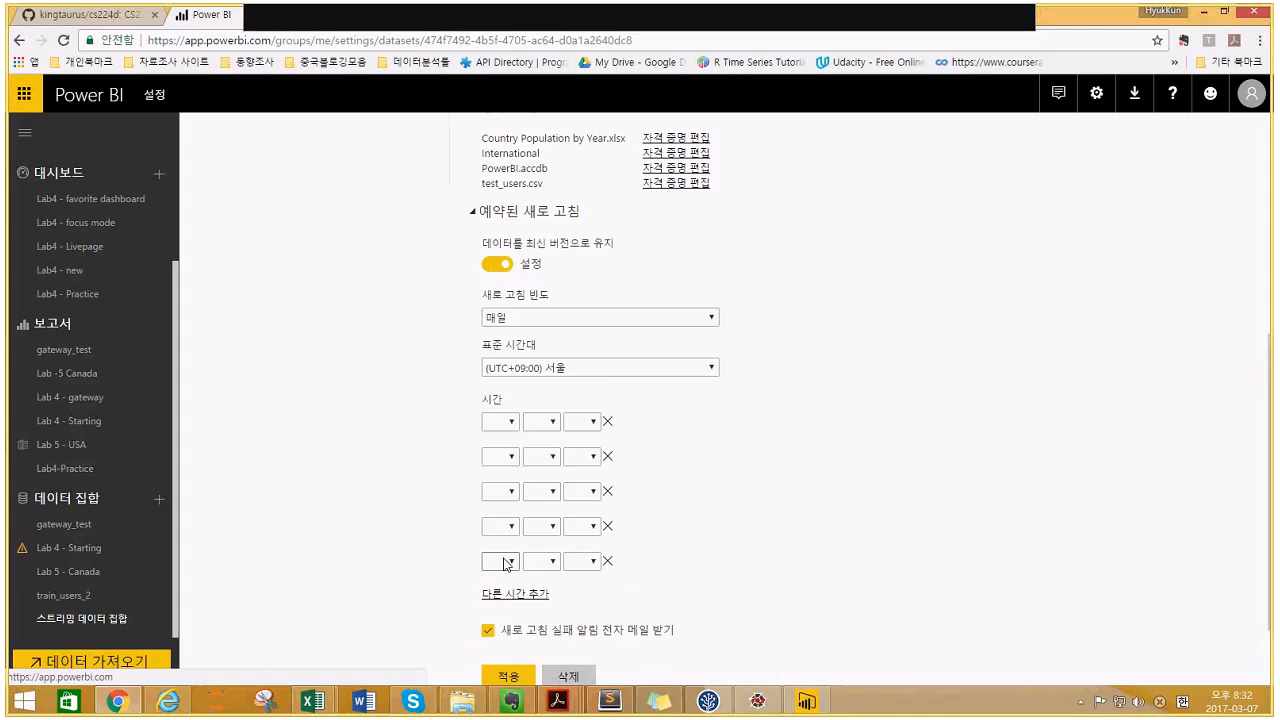
scroll(519, 513, "down", 1)
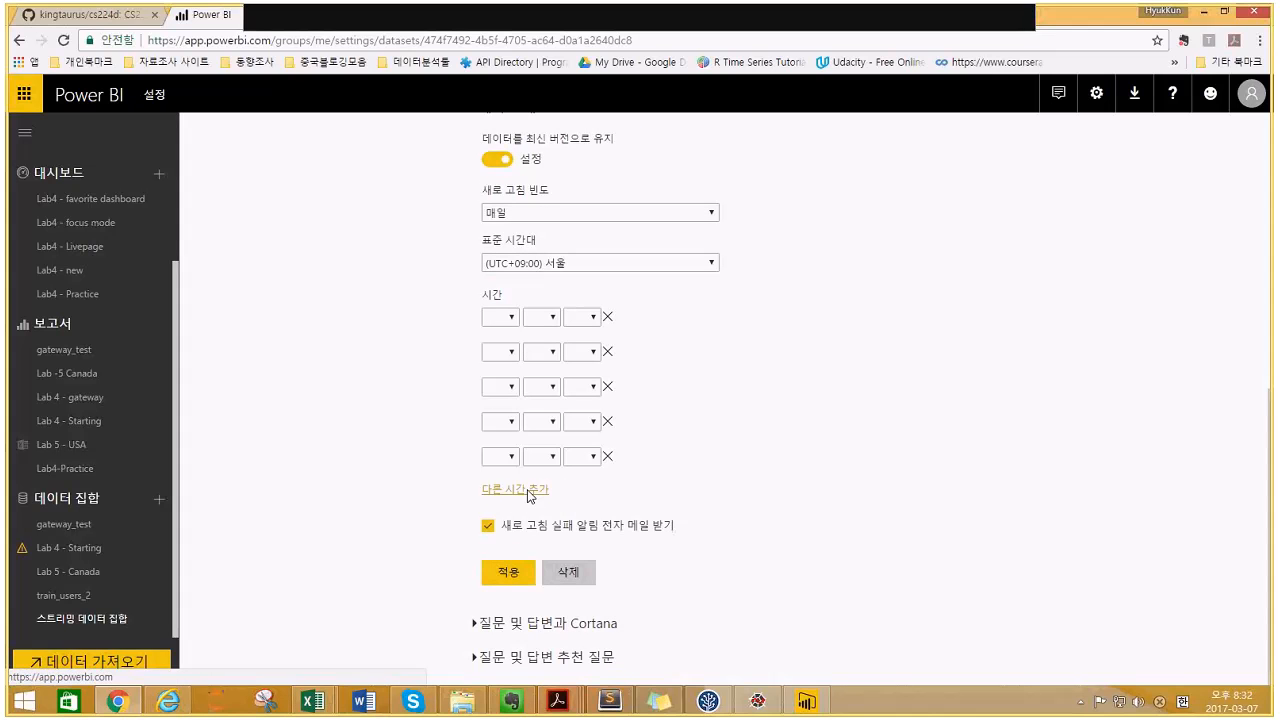
left_click(516, 489)
left_click(525, 528)
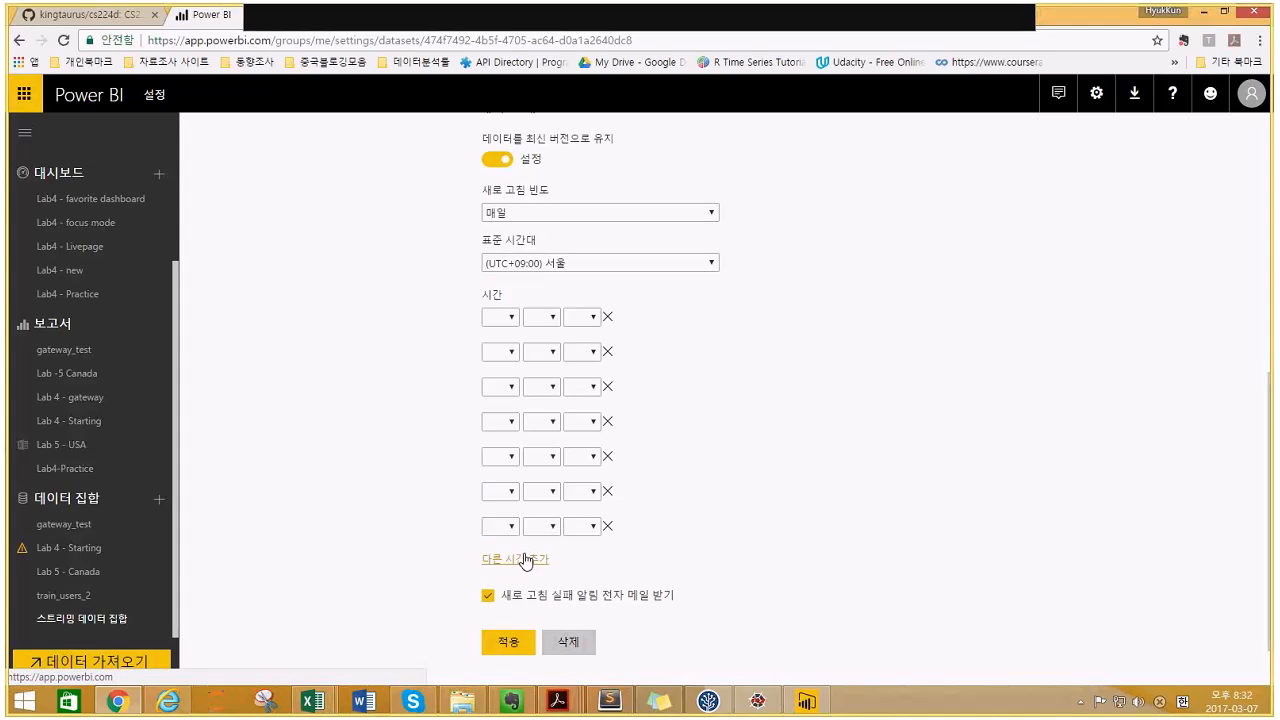
left_click(530, 562)
scroll(535, 560, "down", 1)
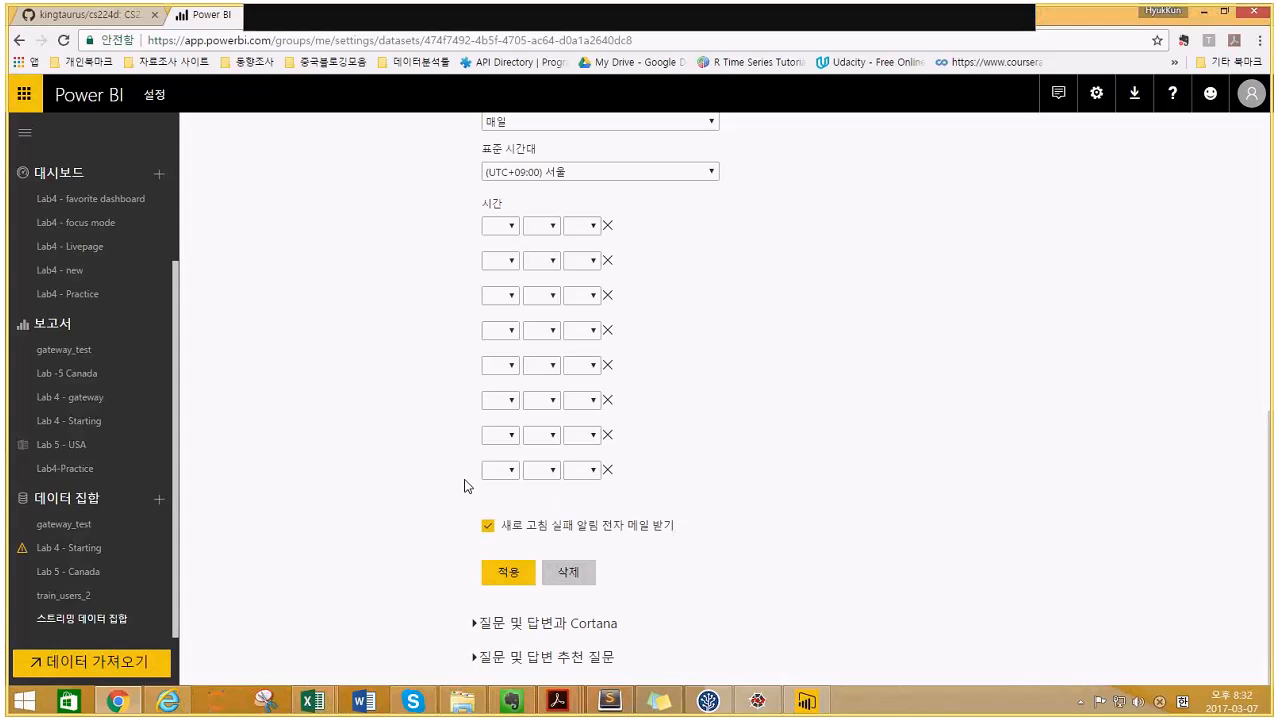
scroll(449, 472, "up", 1)
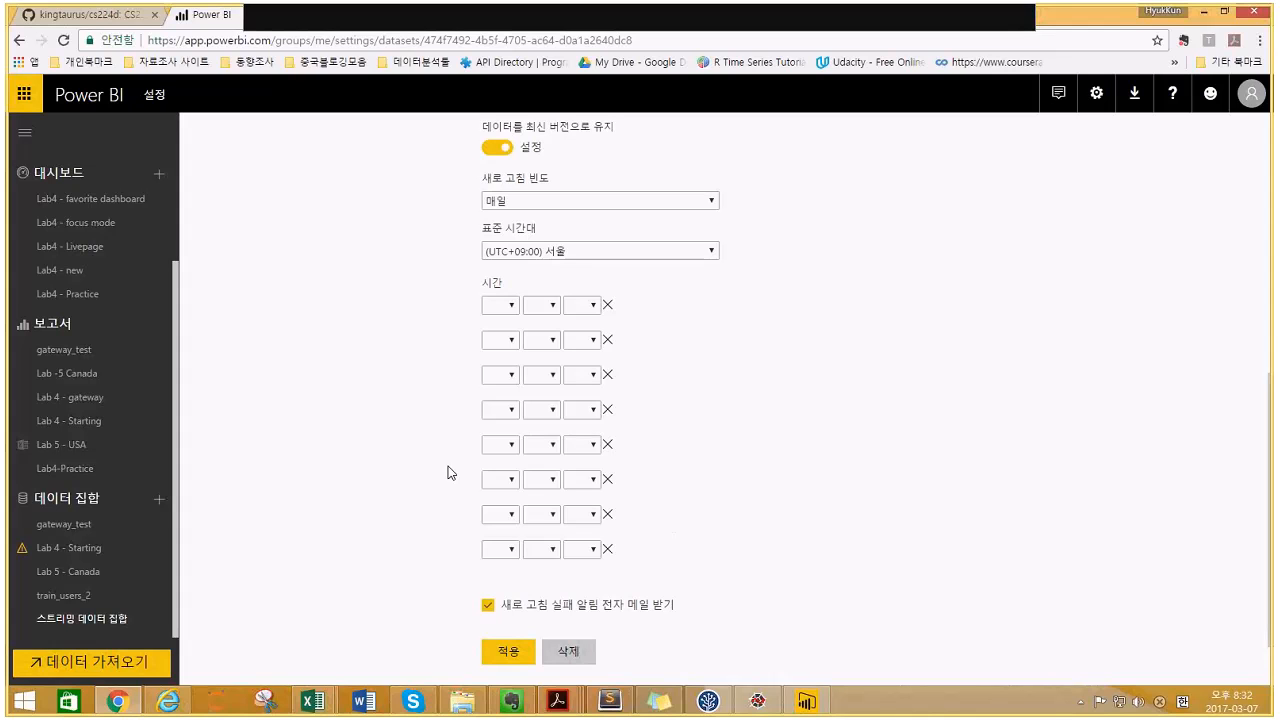
scroll(449, 472, "down", 1)
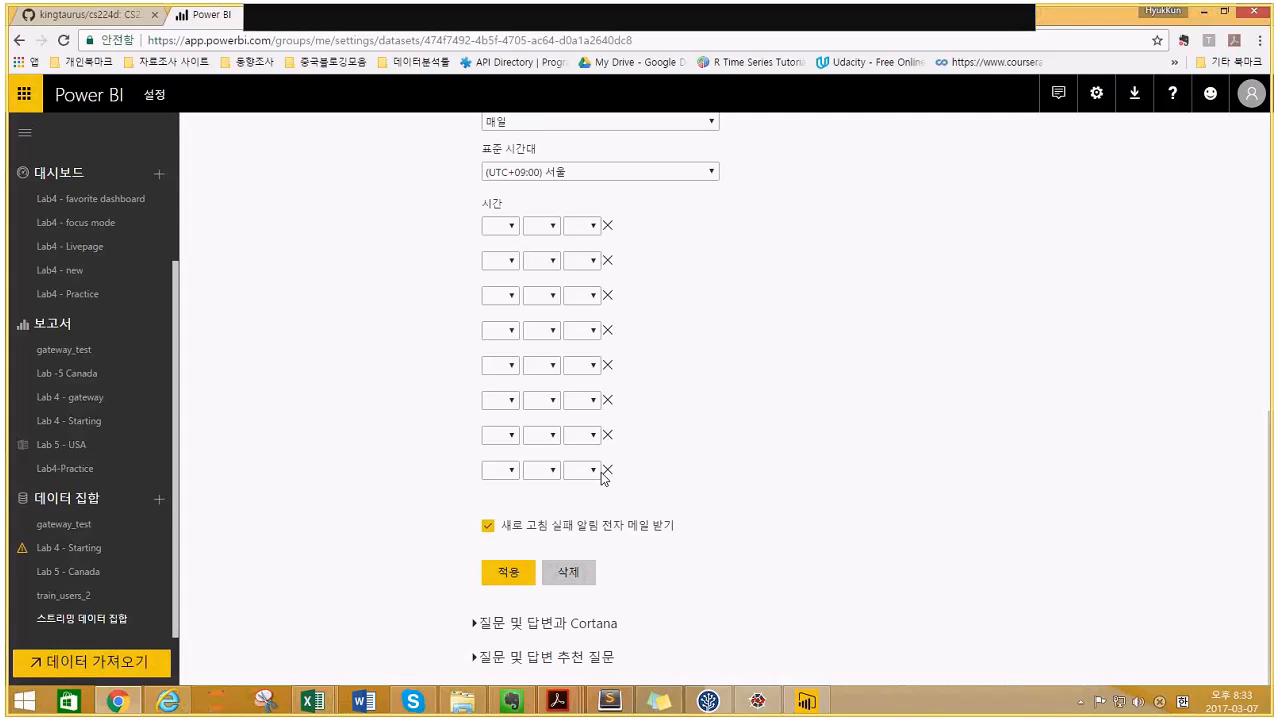
- Set the first scheduled refresh time to 4:30 AM (오전)
left_click(512, 228)
left_click(516, 234)
left_click(515, 230)
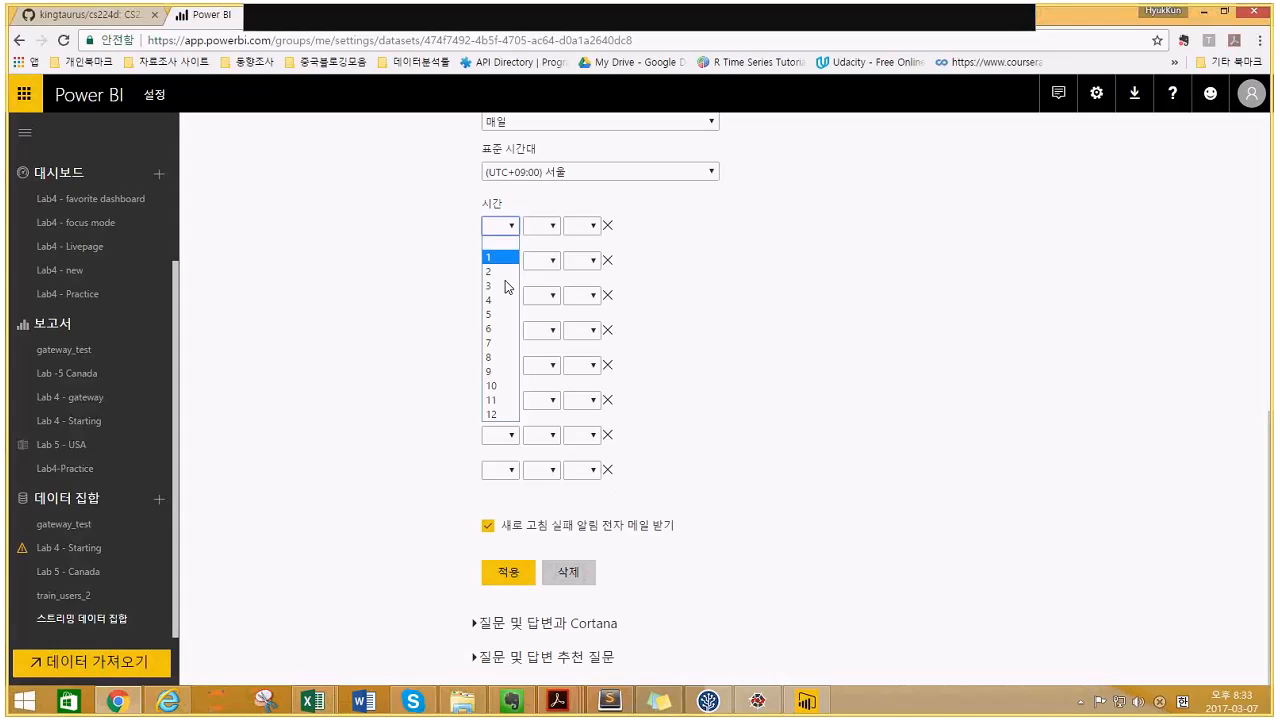
left_click(501, 300)
left_click(549, 231)
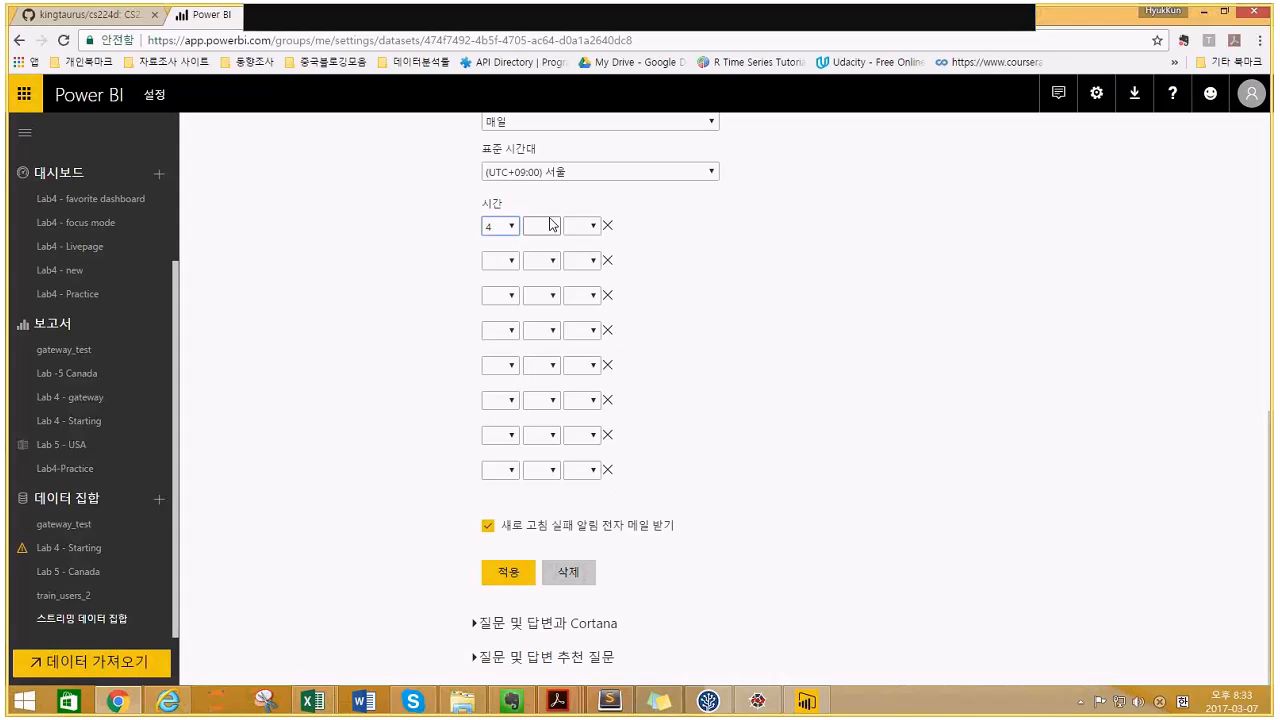
left_click(540, 271)
left_click(577, 230)
left_click(580, 250)
left_click(440, 263)
scroll(440, 263, "up", 2)
scroll(440, 263, "down", 1)
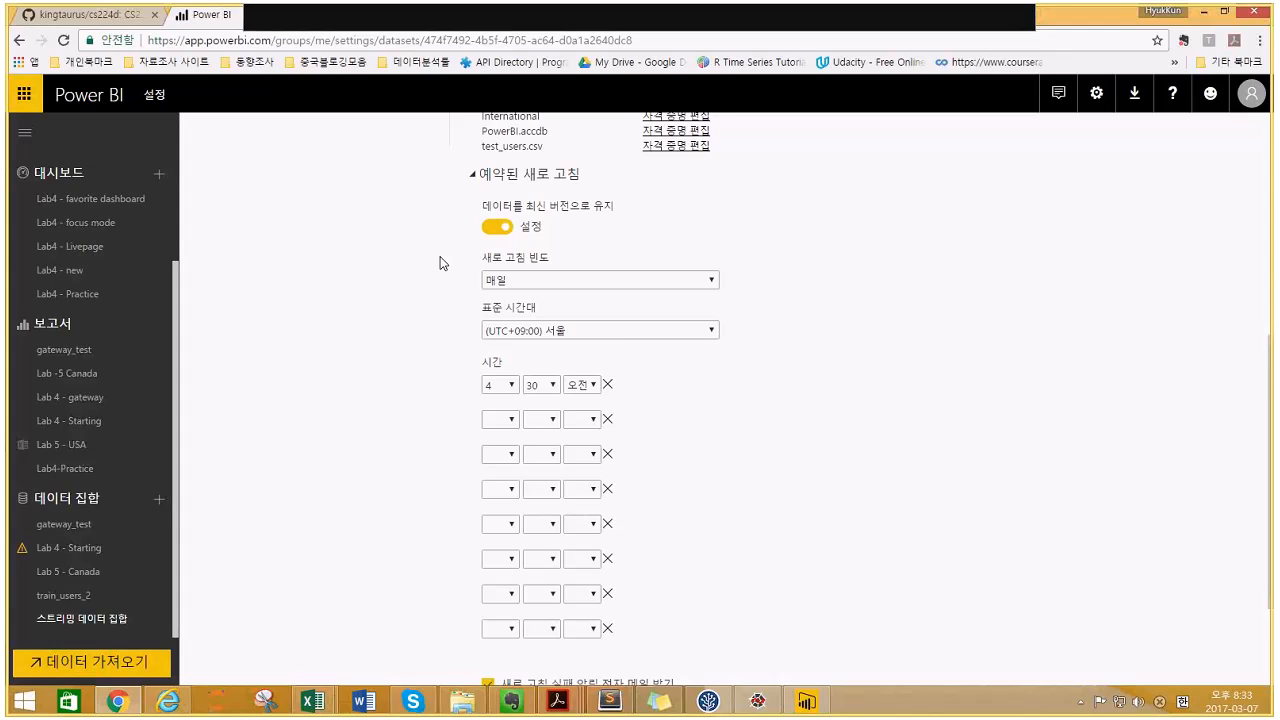
scroll(440, 263, "down", 1)
scroll(440, 263, "down", 1)
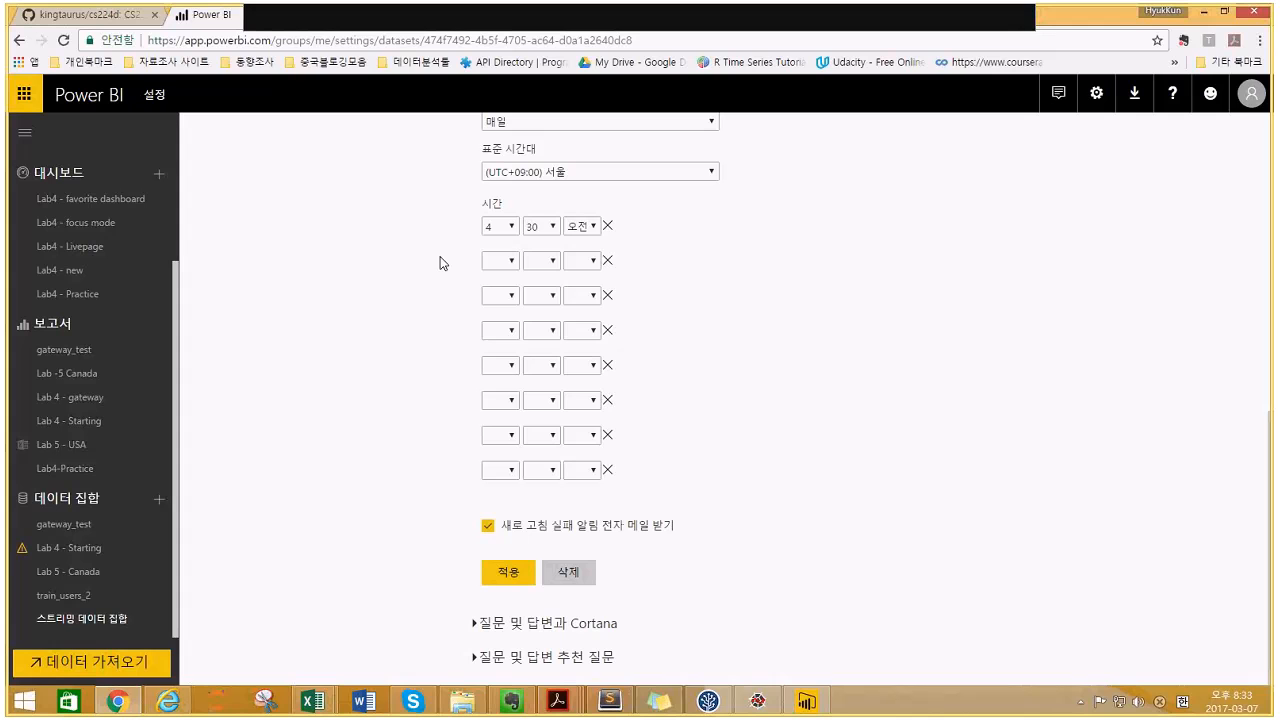
- Delete the extra refresh time rows, including the 4:30 AM one, leaving a single row
left_click(607, 228)
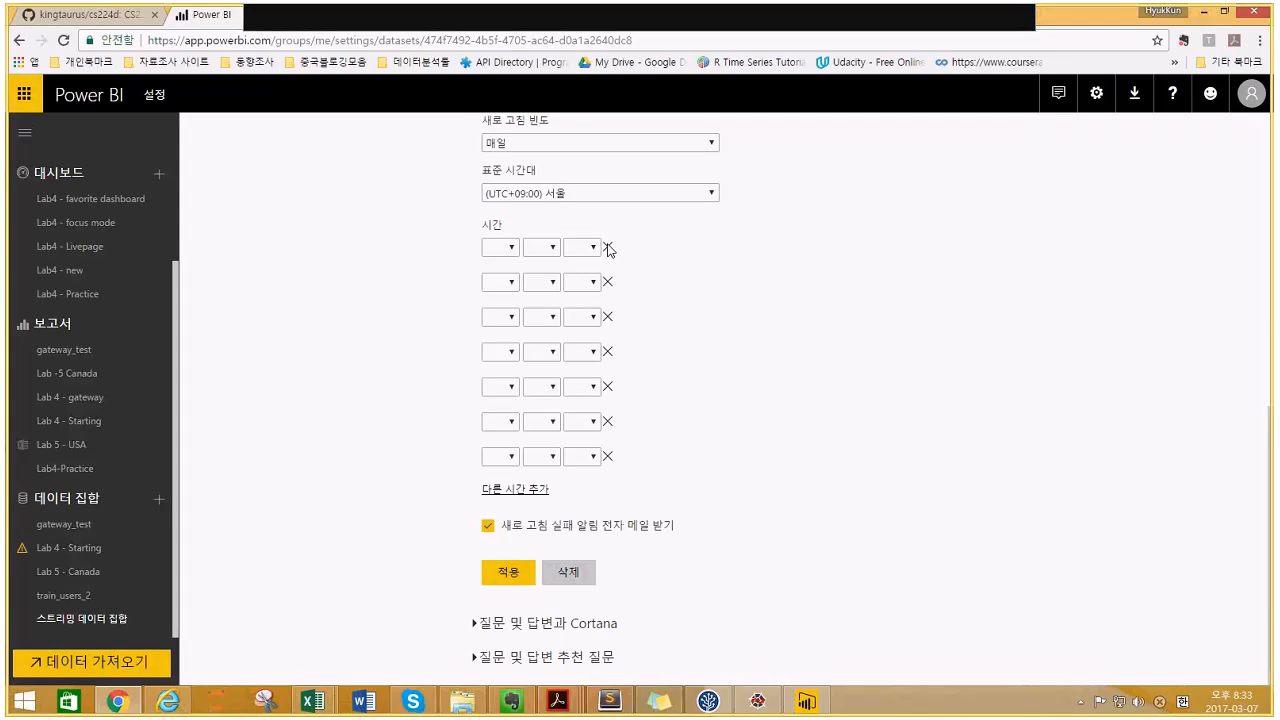
left_click(607, 247)
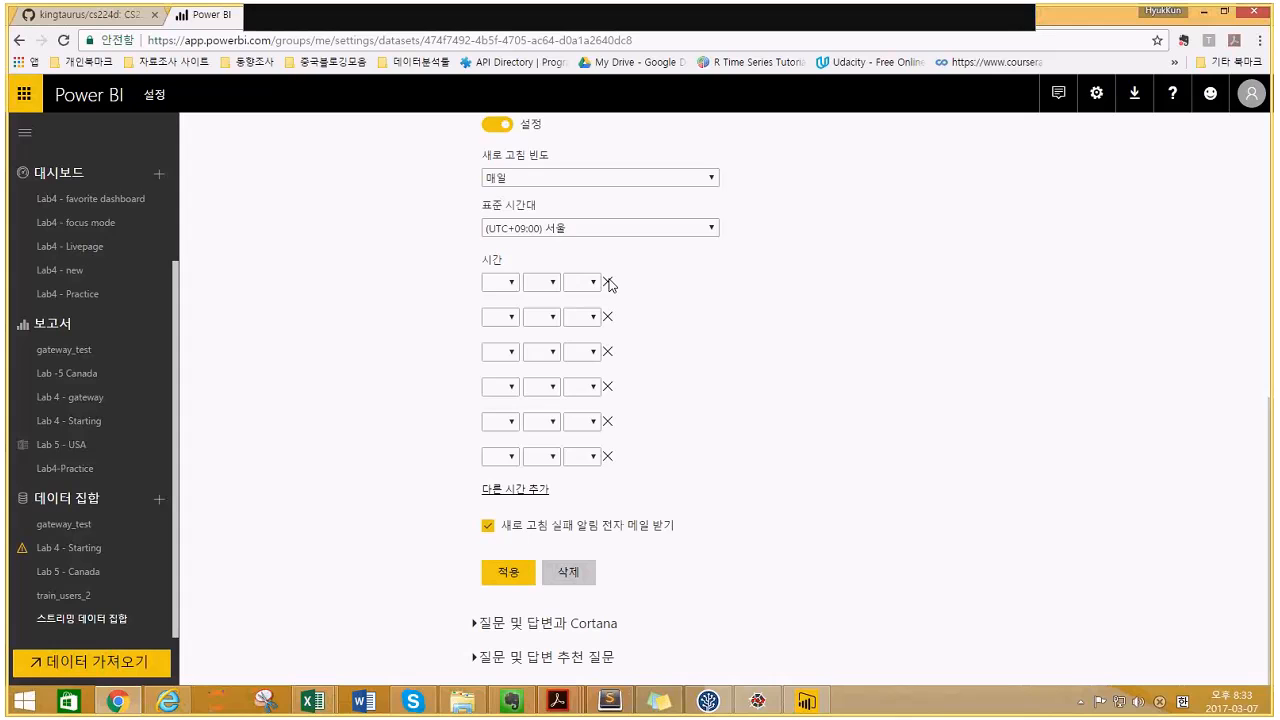
left_click(607, 281)
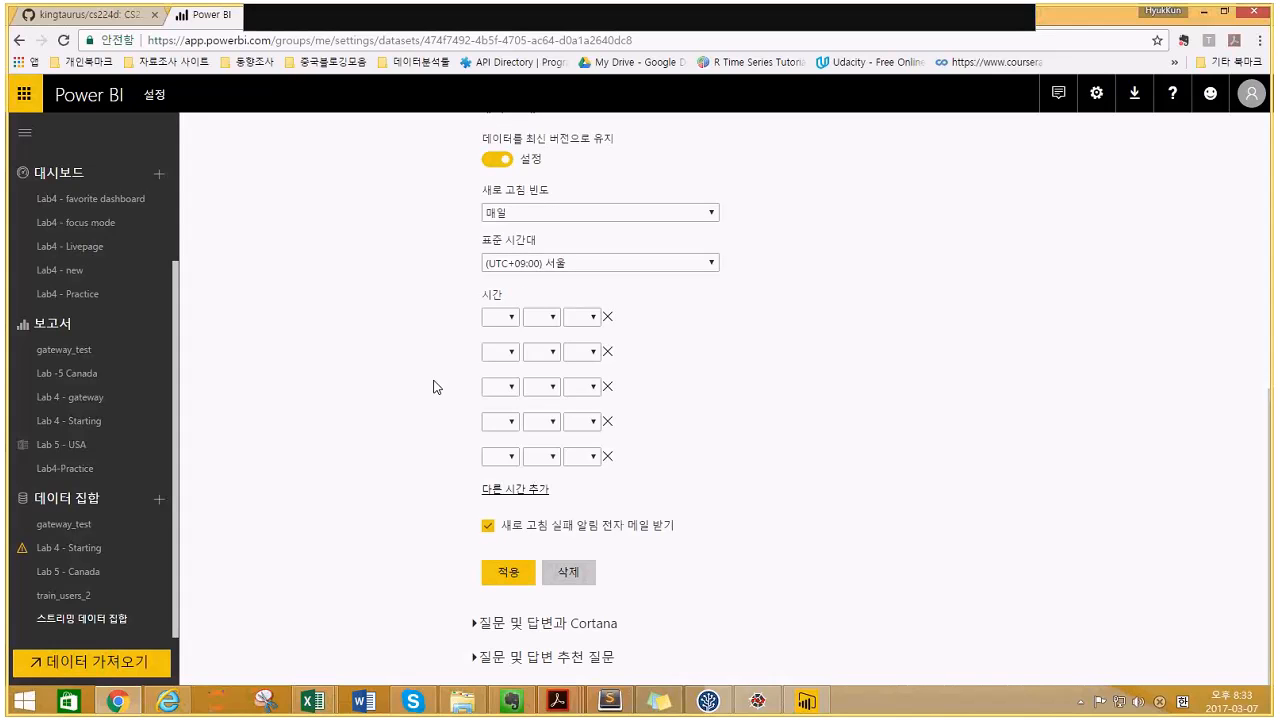
left_click(493, 571)
left_click(609, 456)
left_click(609, 456)
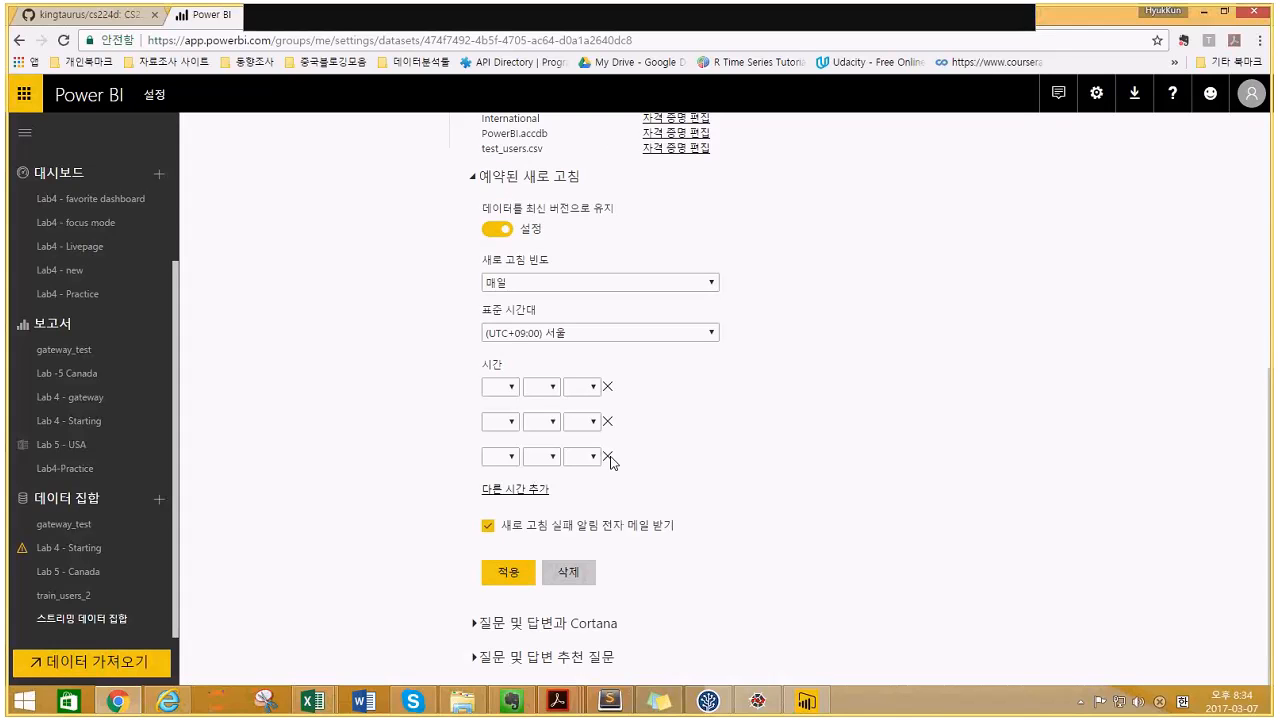
left_click(609, 456)
left_click(609, 456)
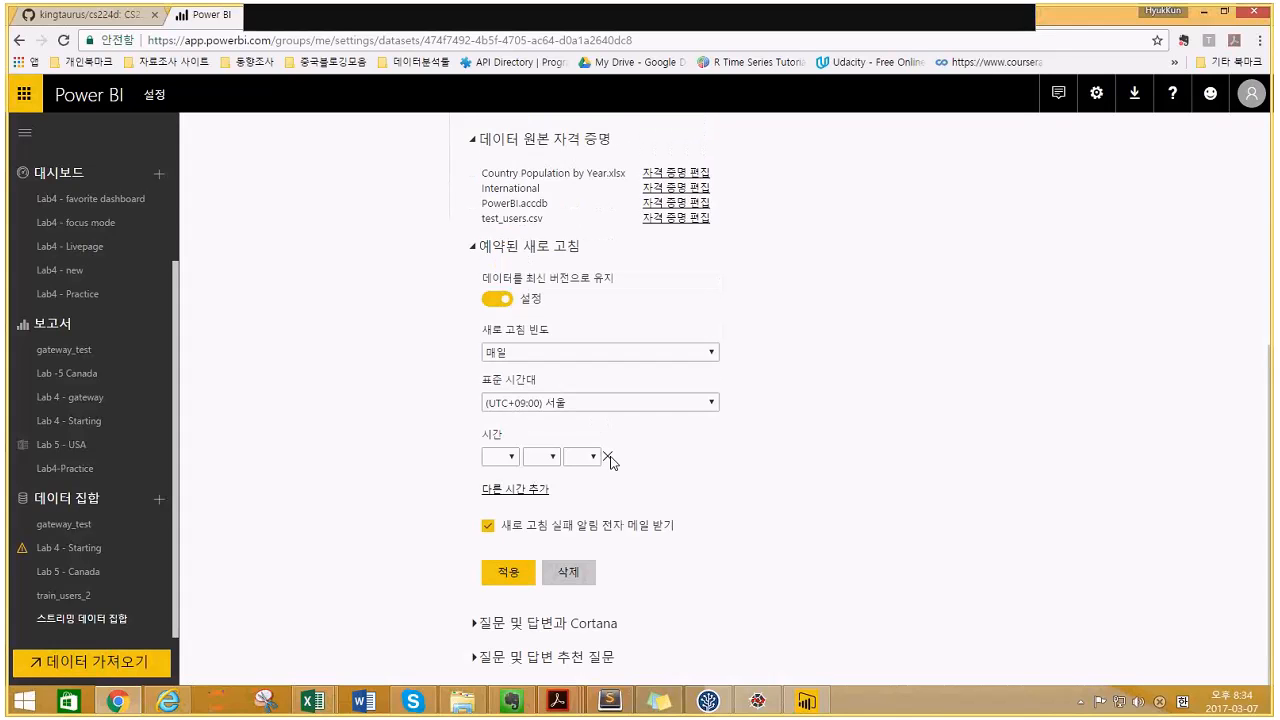
- Set the remaining refresh time to 8:30 PM (오후) and apply the schedule
left_click(503, 457)
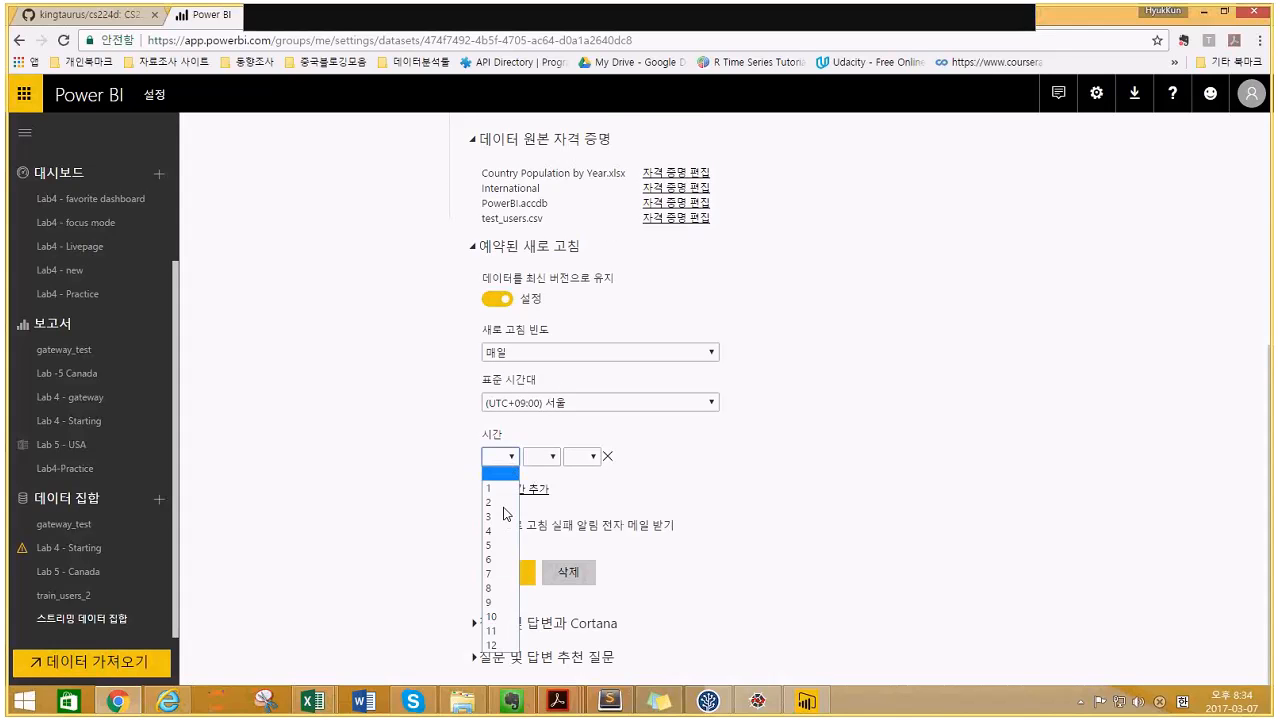
left_click(490, 589)
left_click(541, 456)
left_click(535, 502)
left_click(585, 456)
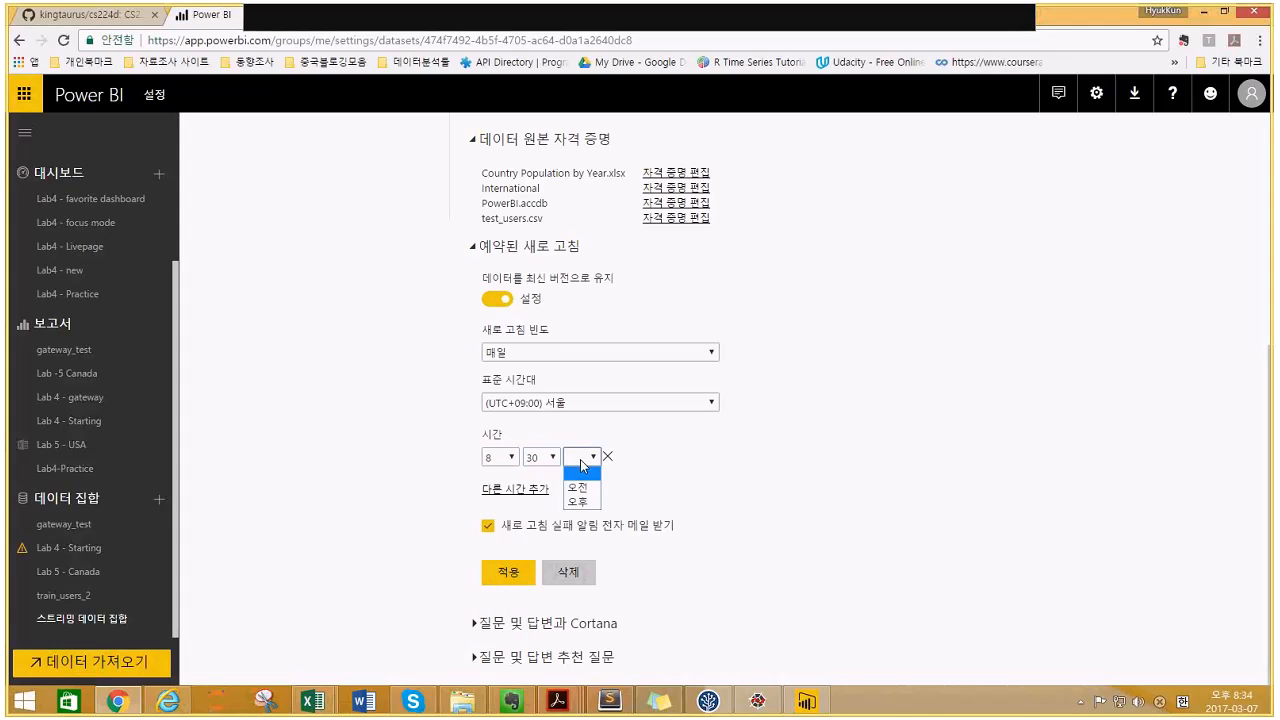
left_click(581, 489)
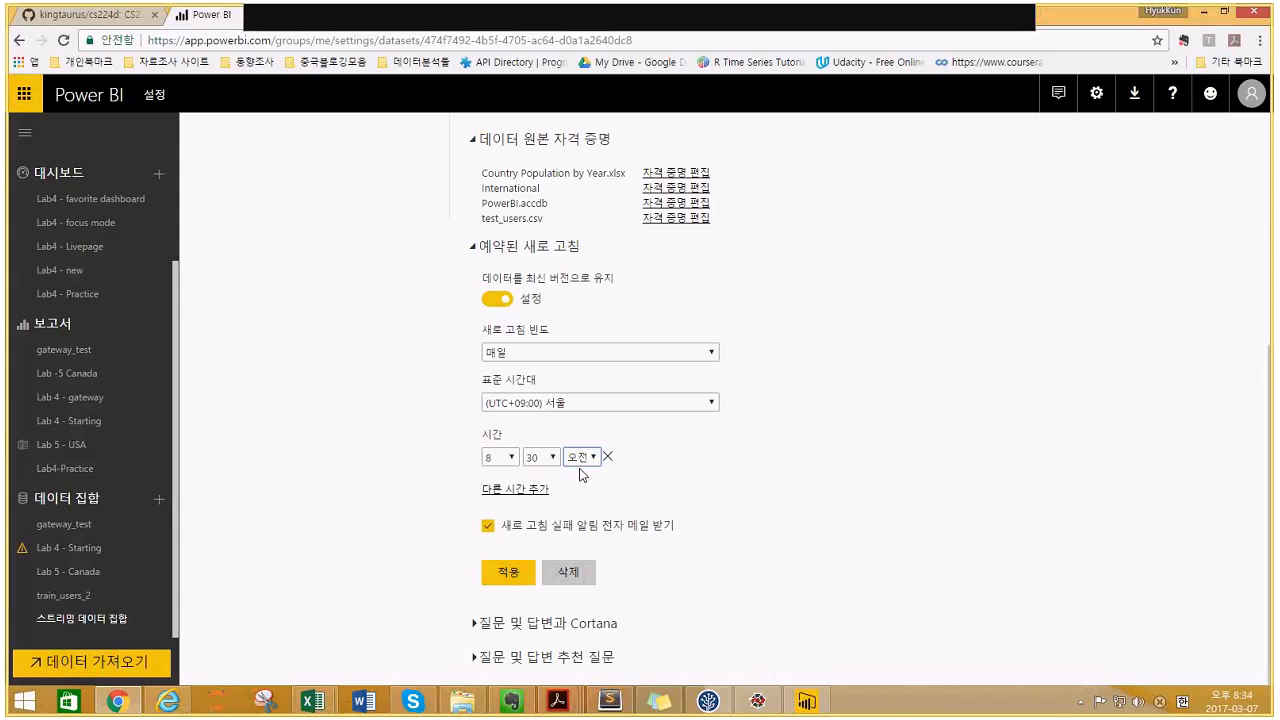
left_click(580, 466)
left_click(578, 484)
left_click(490, 576)
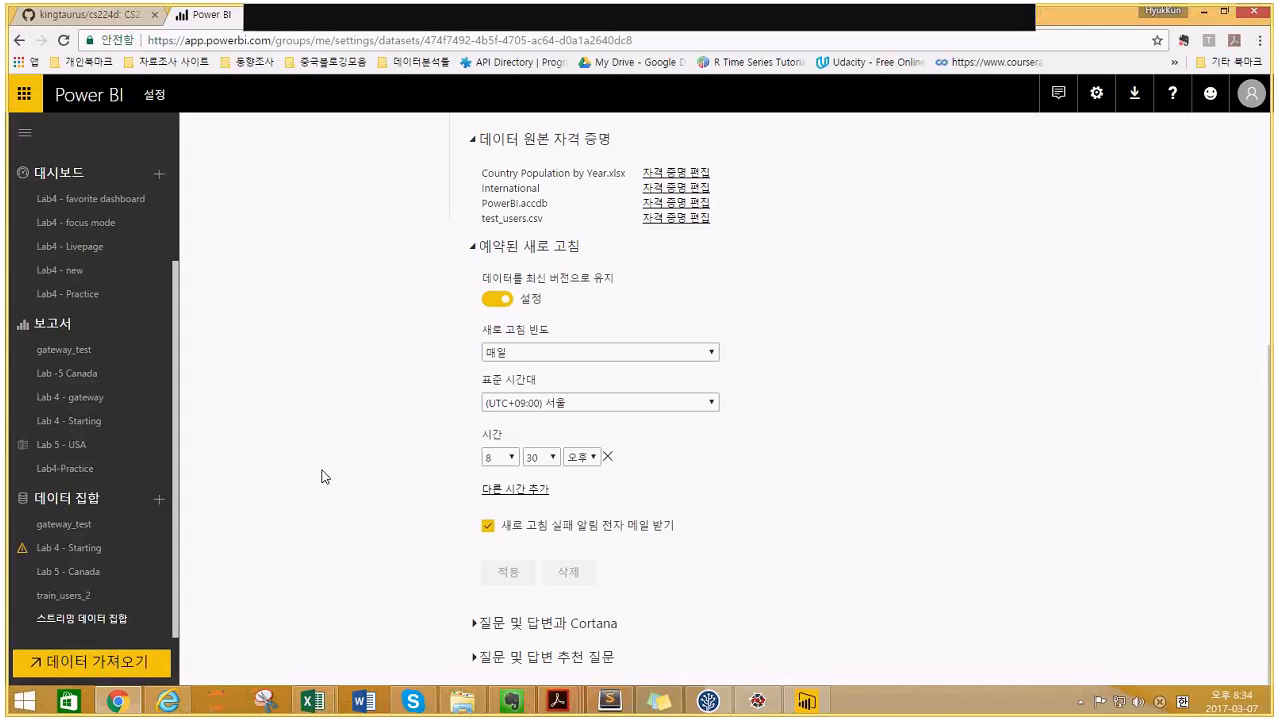
scroll(322, 477, "up", 3)
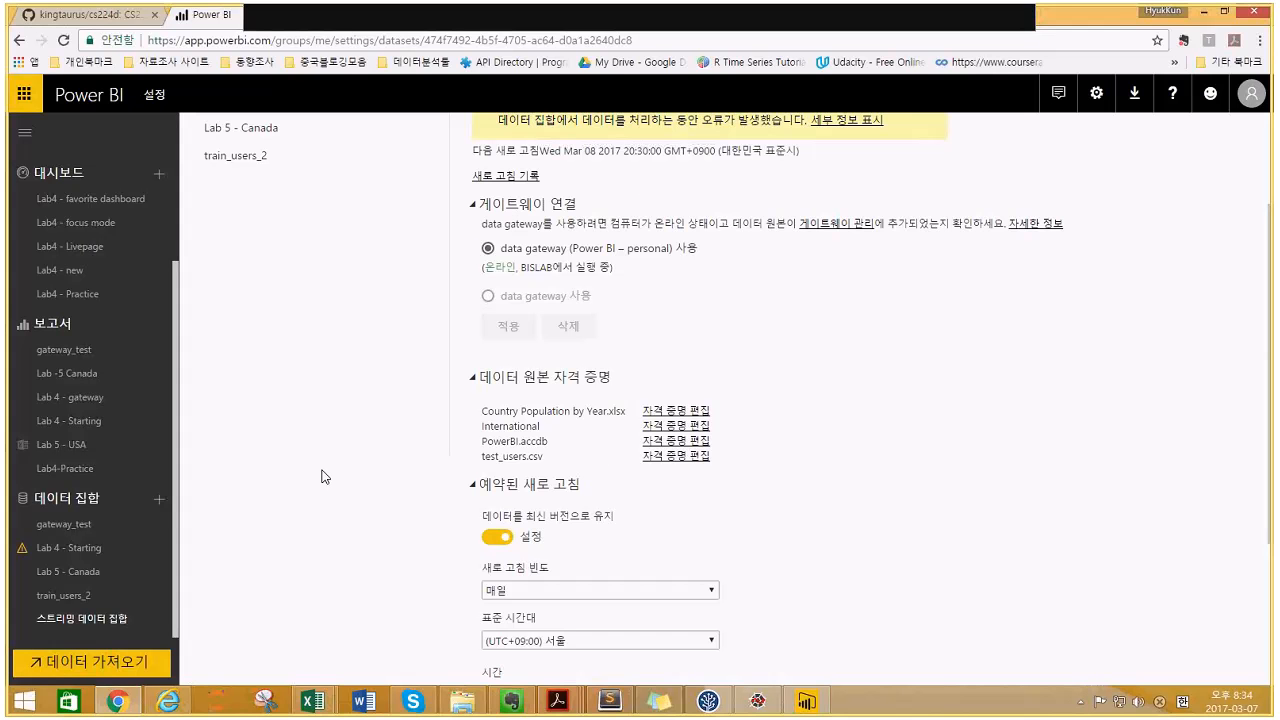
scroll(322, 477, "up", 2)
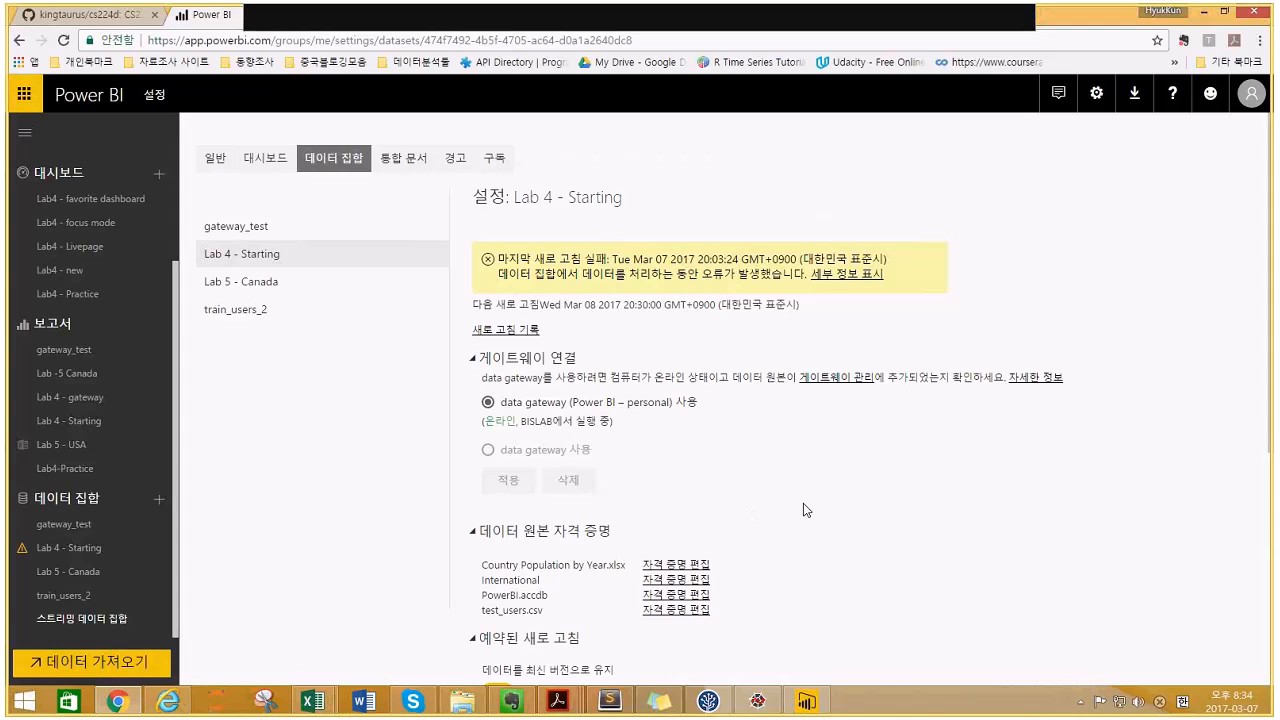
scroll(855, 513, "down", 2)
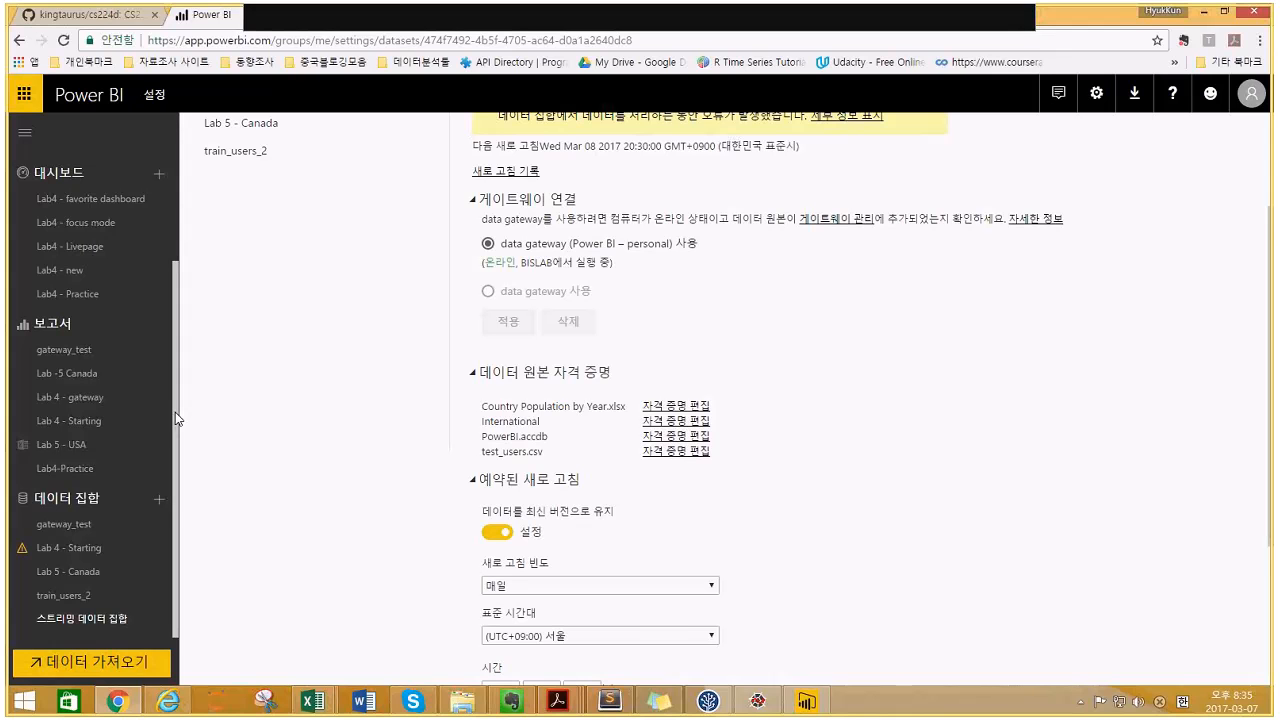
scroll(178, 364, "up", 3)
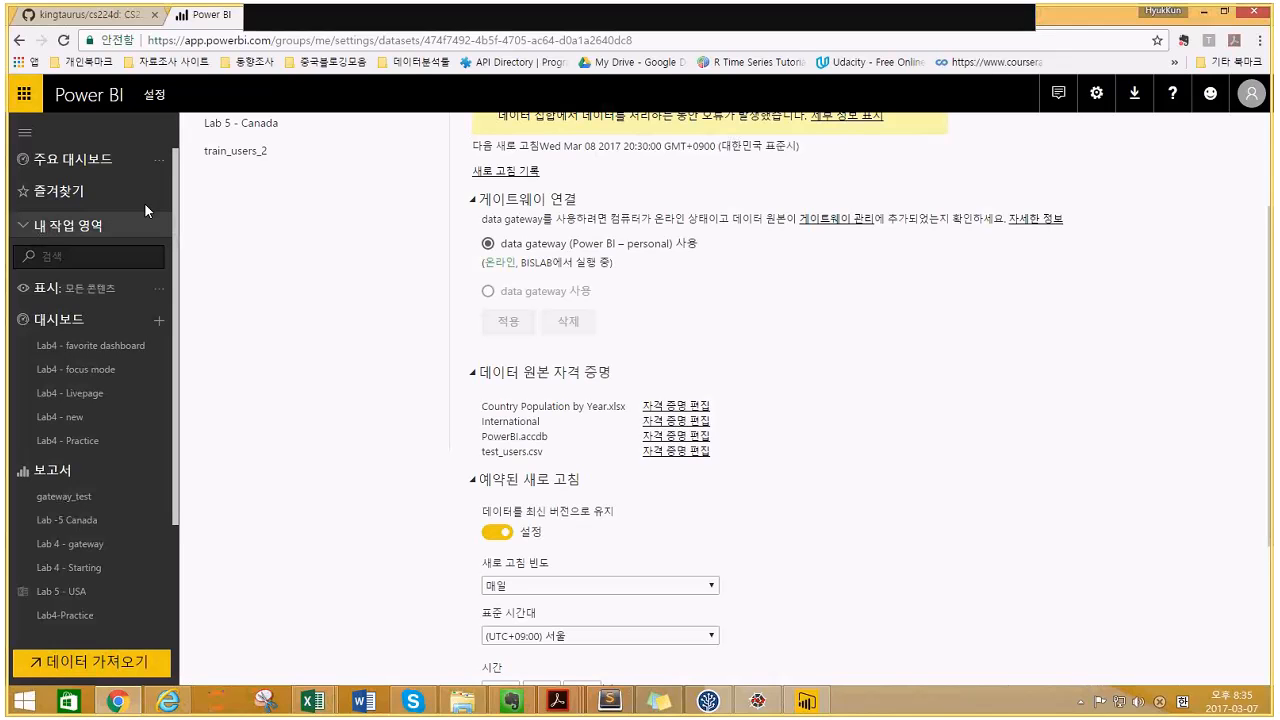
- Start a local-file import via Get Data > Files and open the Lab 5 - Canada workbook
left_click(115, 664)
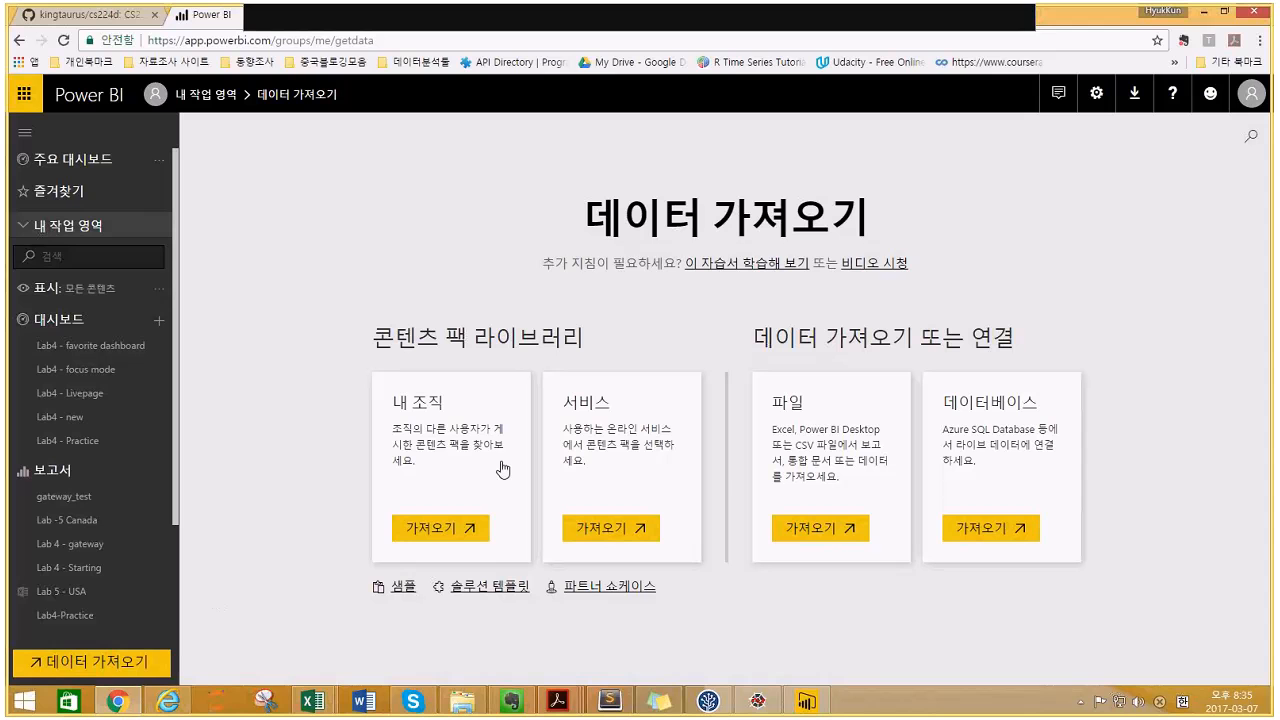
left_click(820, 532)
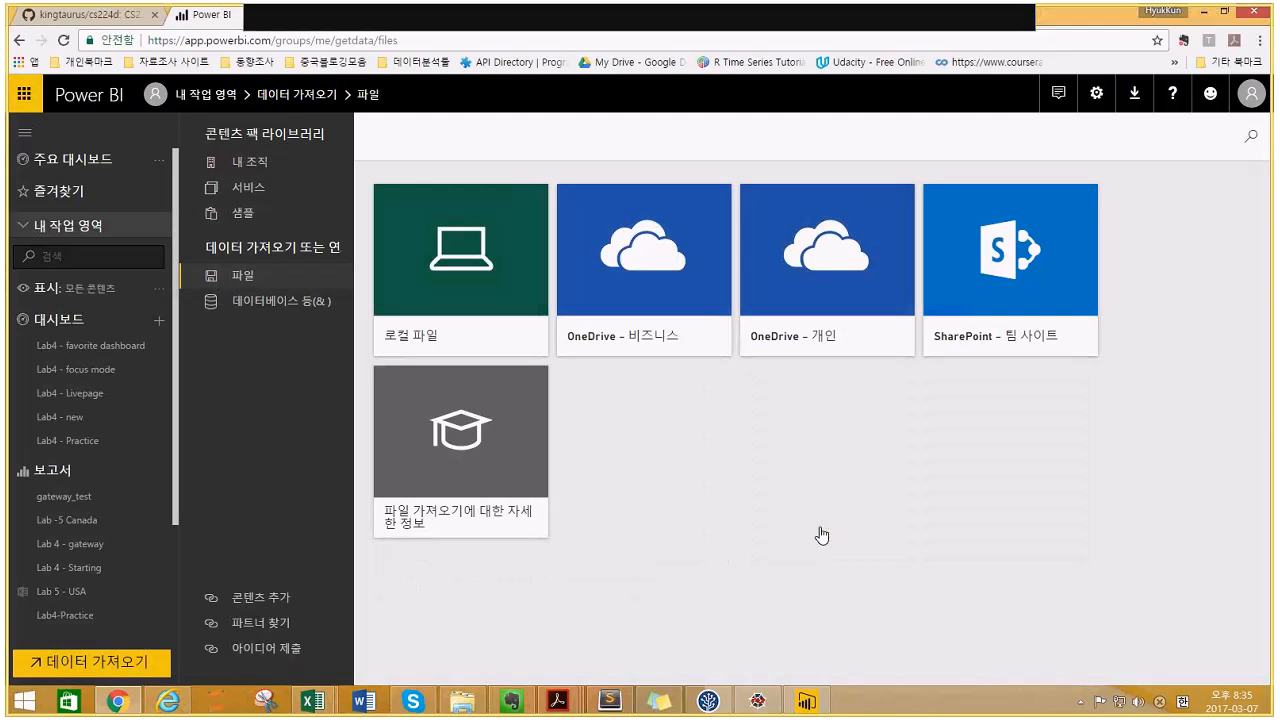
left_click(487, 298)
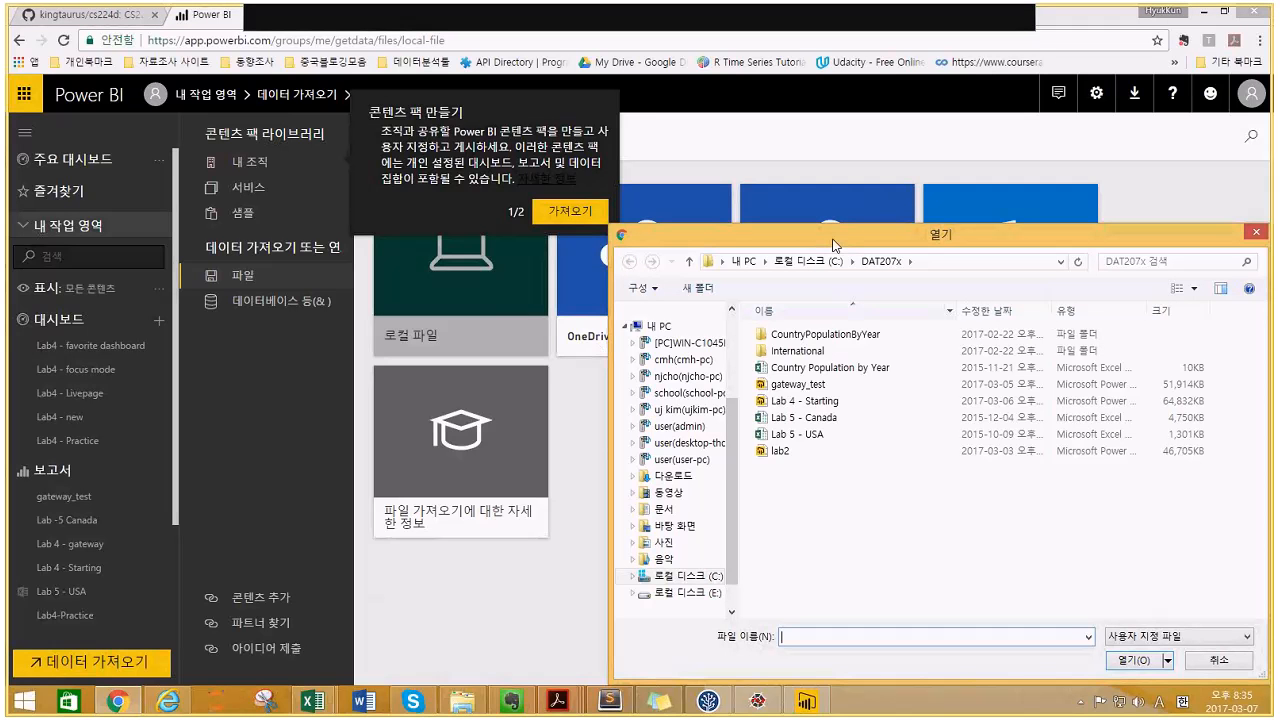
left_click_drag(833, 244, 740, 170)
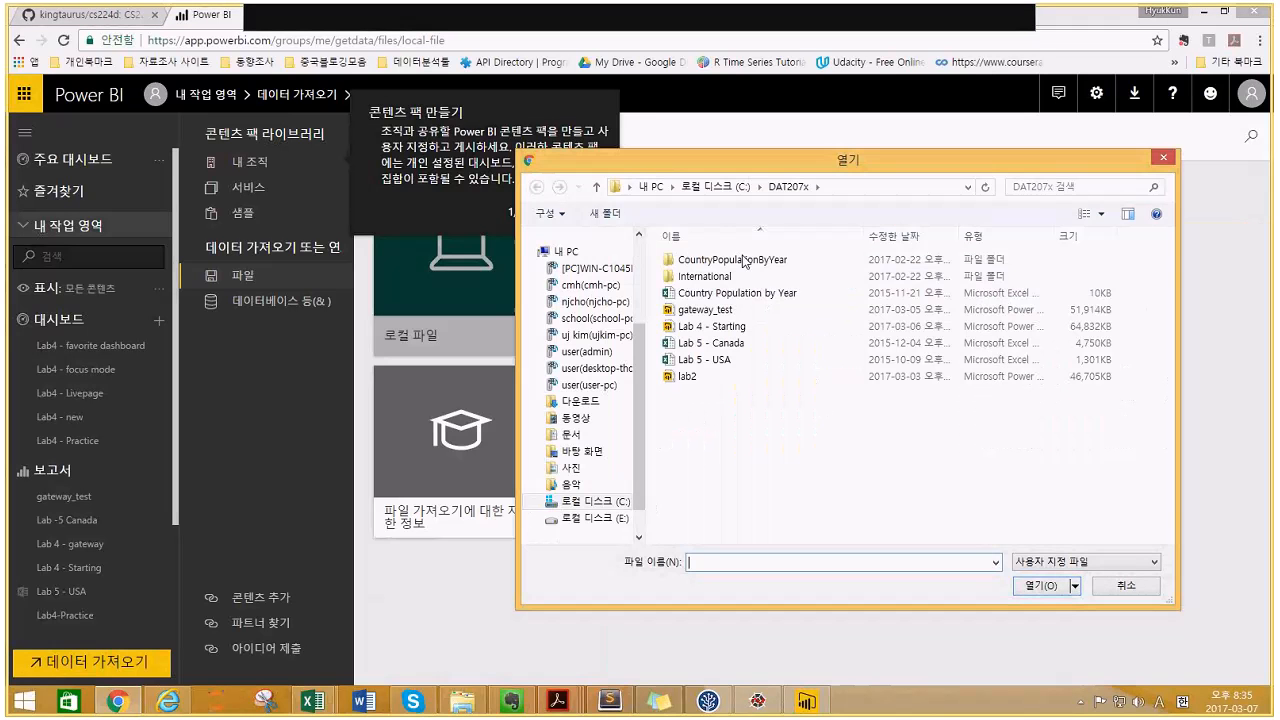
left_click(743, 293)
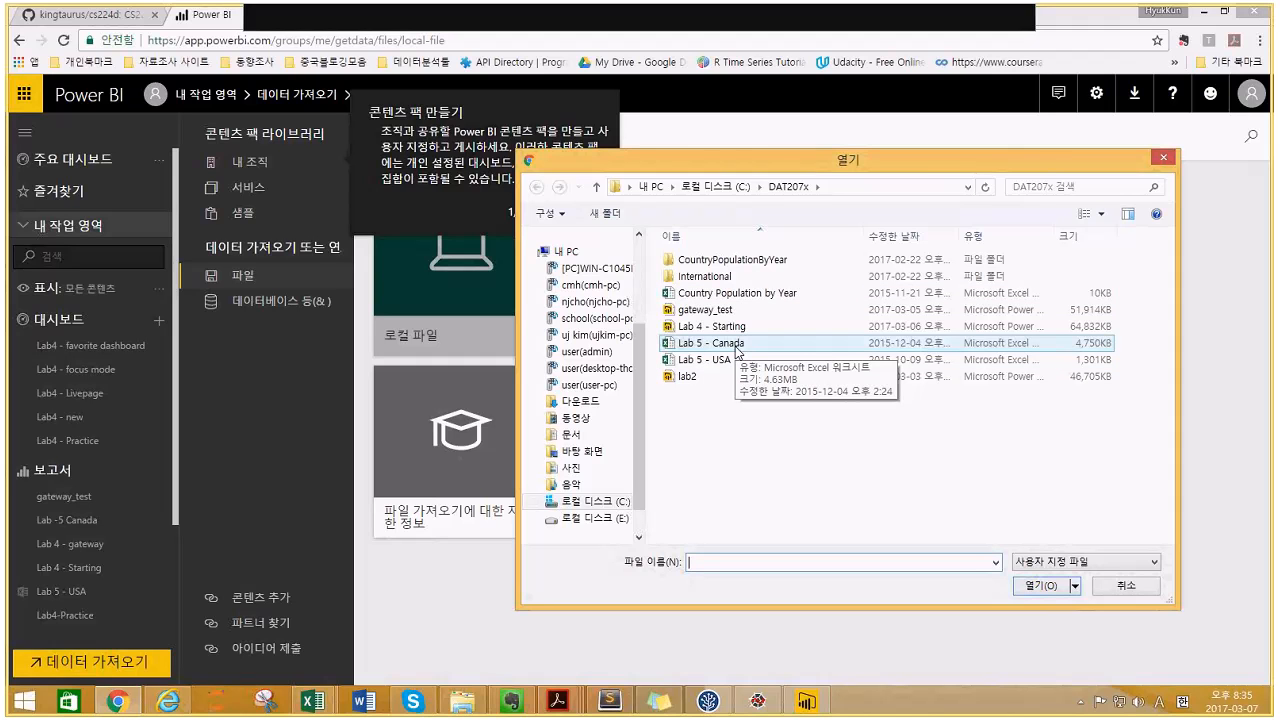
left_click(737, 352)
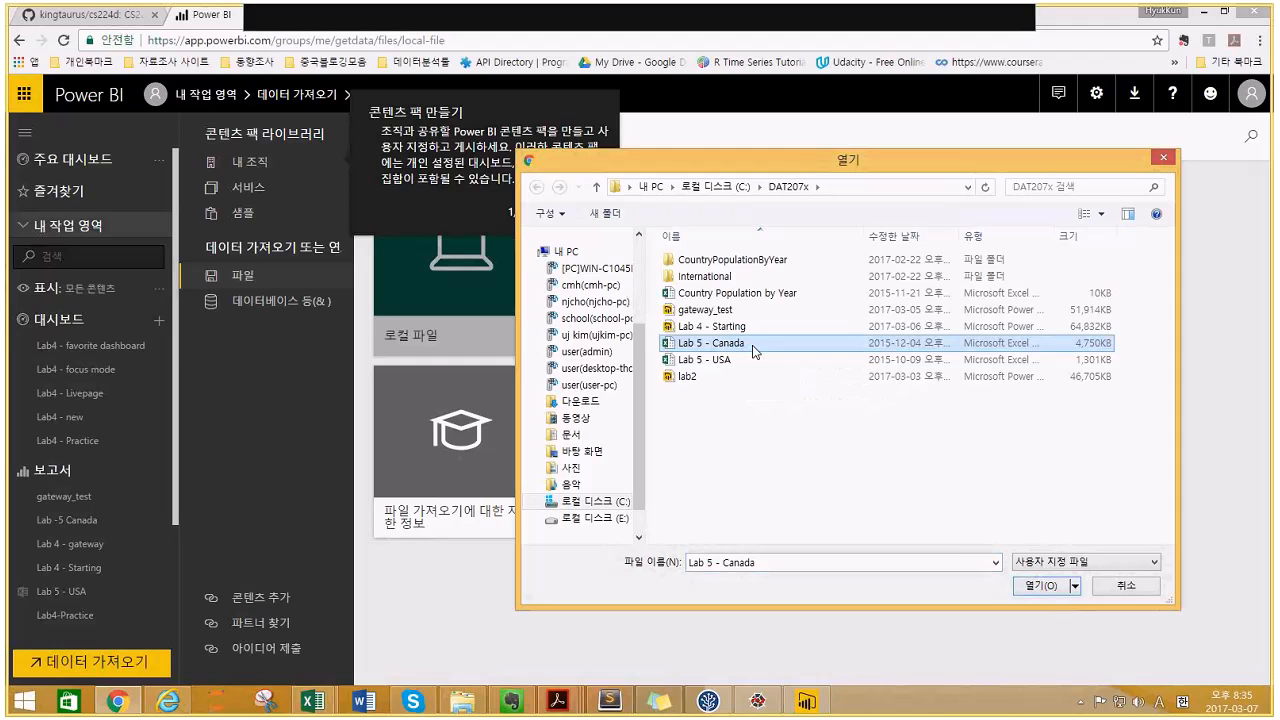
left_click(1027, 591)
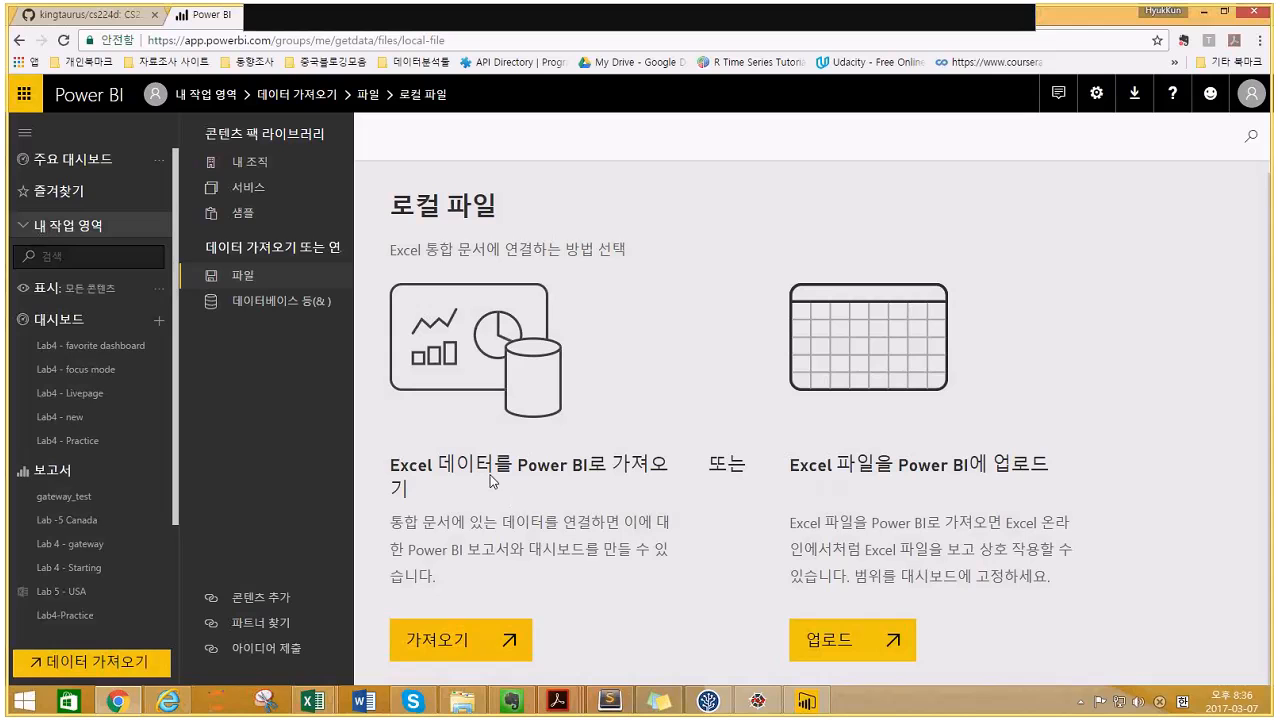
- Import Lab 5 - Canada, replacing the existing dataset, open it in a new report, then open File Explorer
left_click(462, 652)
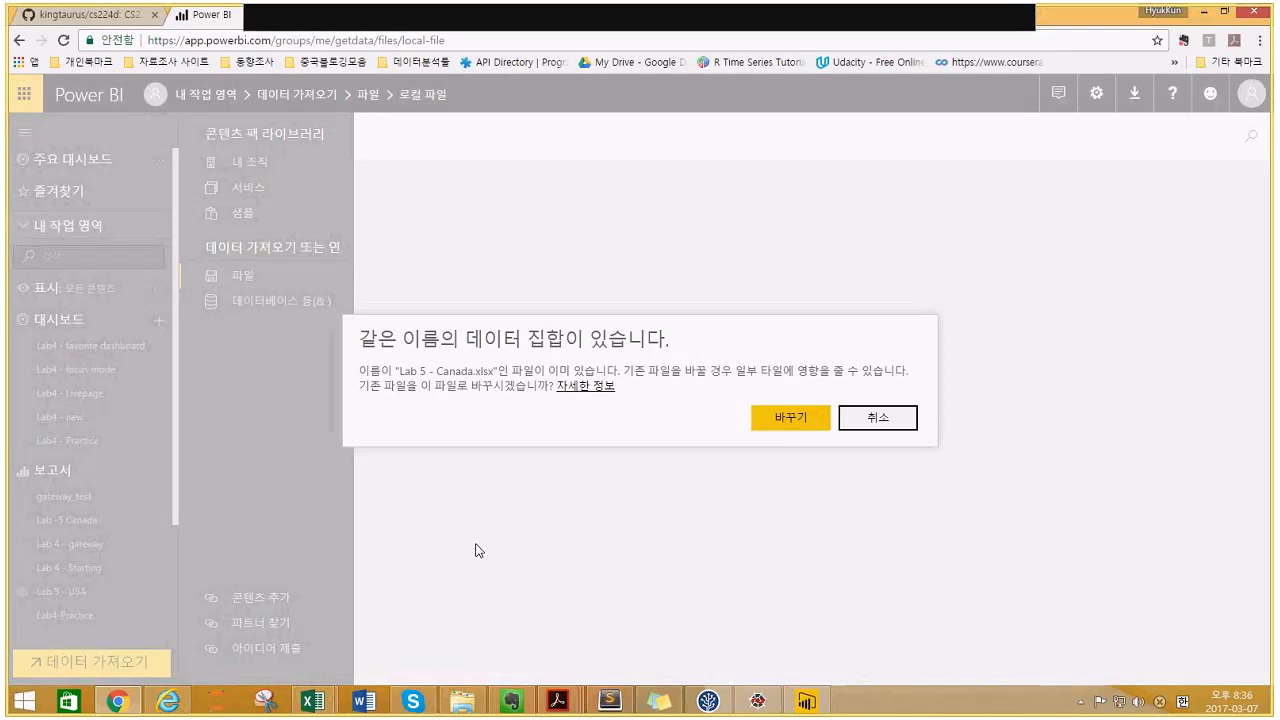
left_click(790, 428)
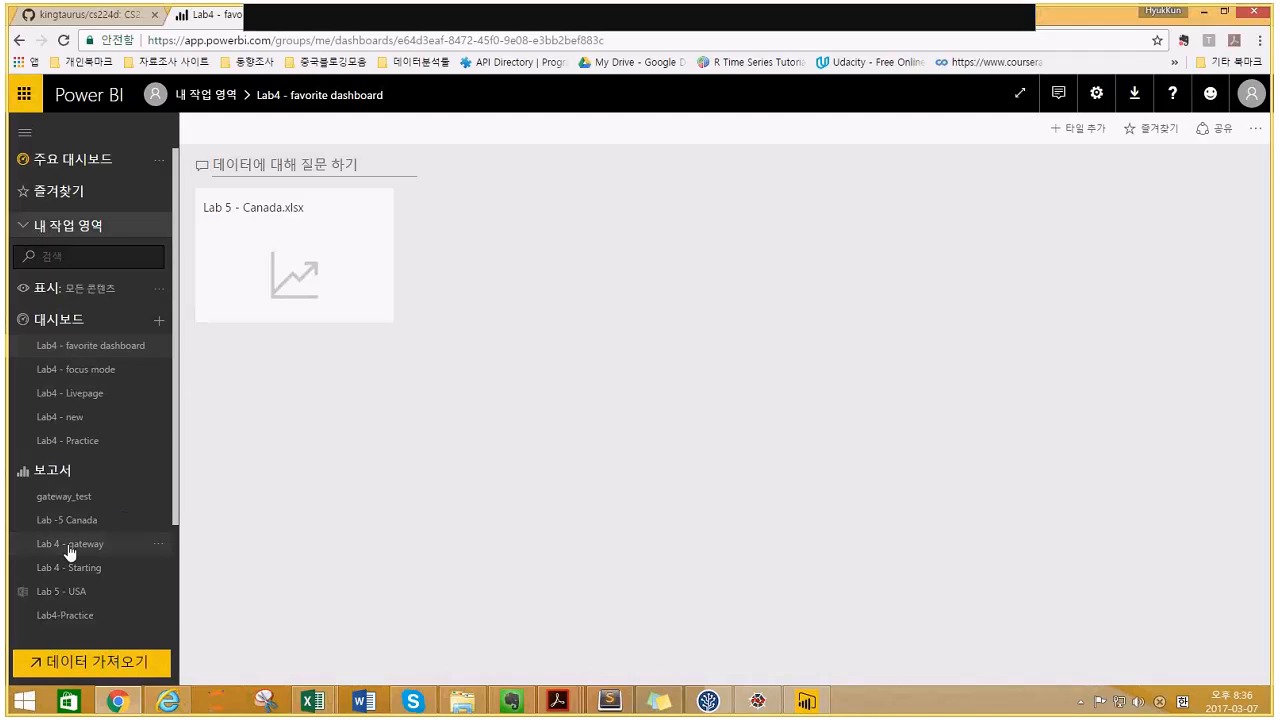
scroll(80, 545, "down", 3)
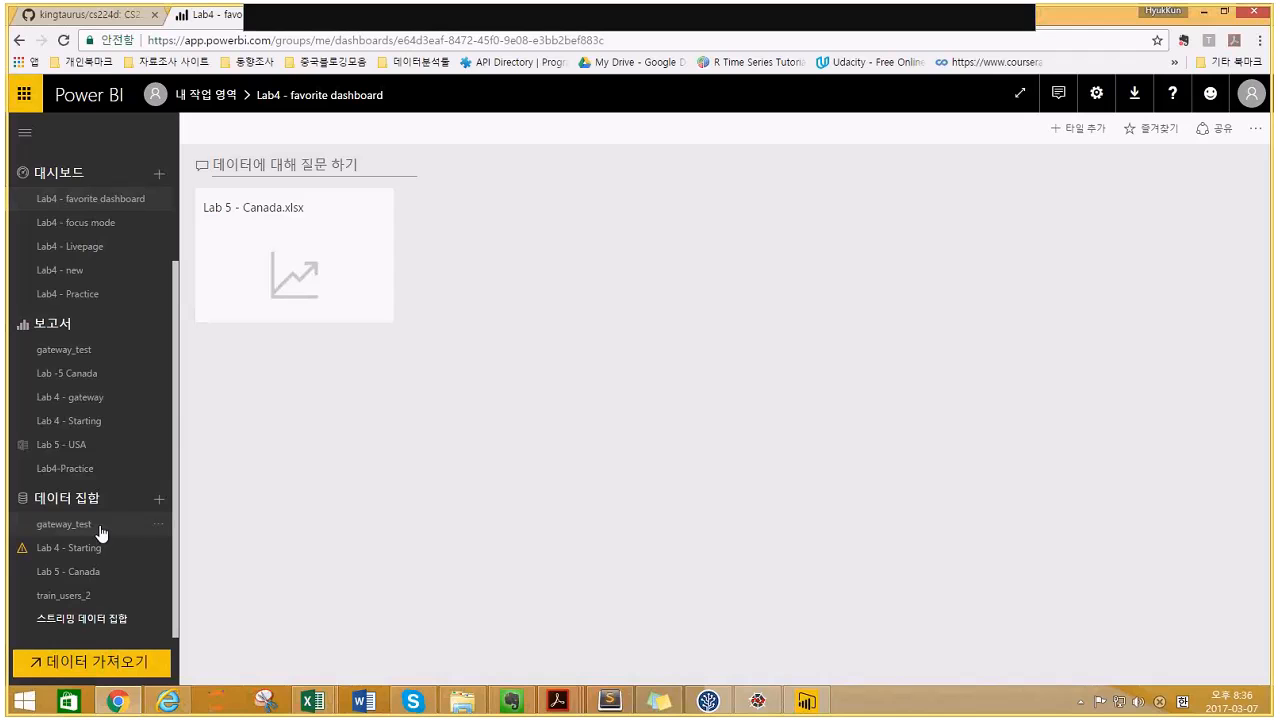
left_click(67, 580)
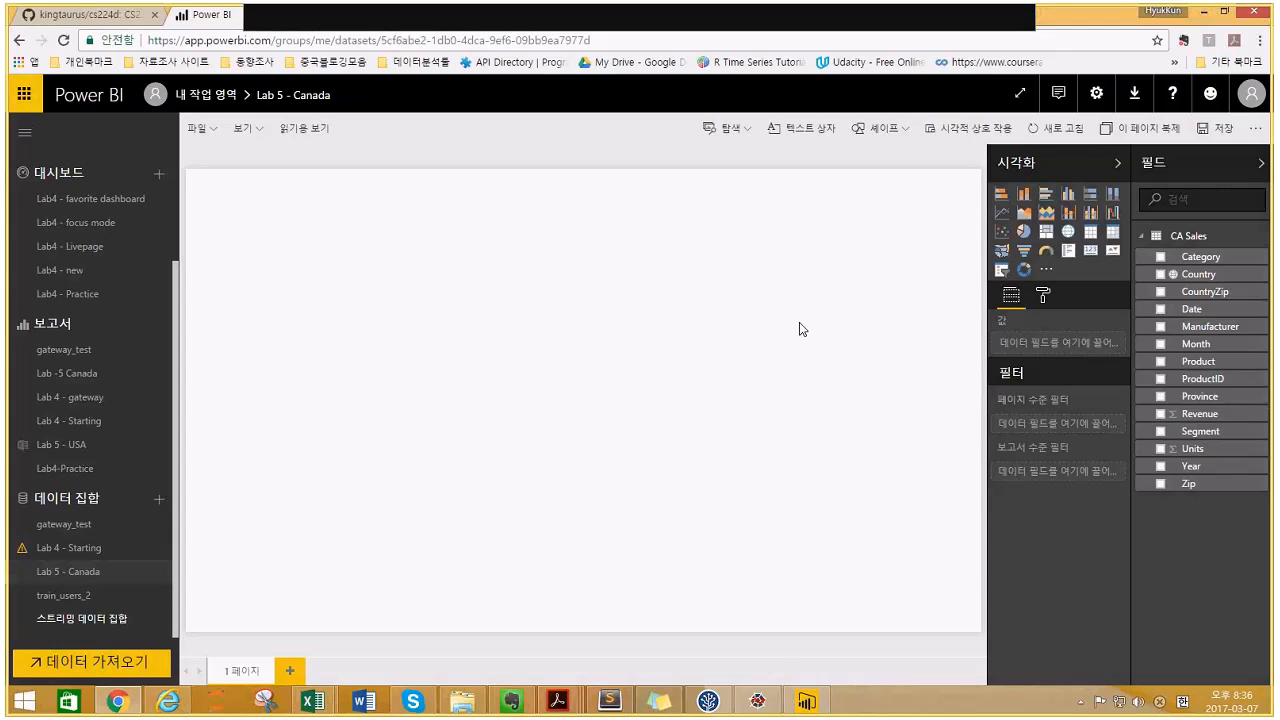
left_click(463, 705)
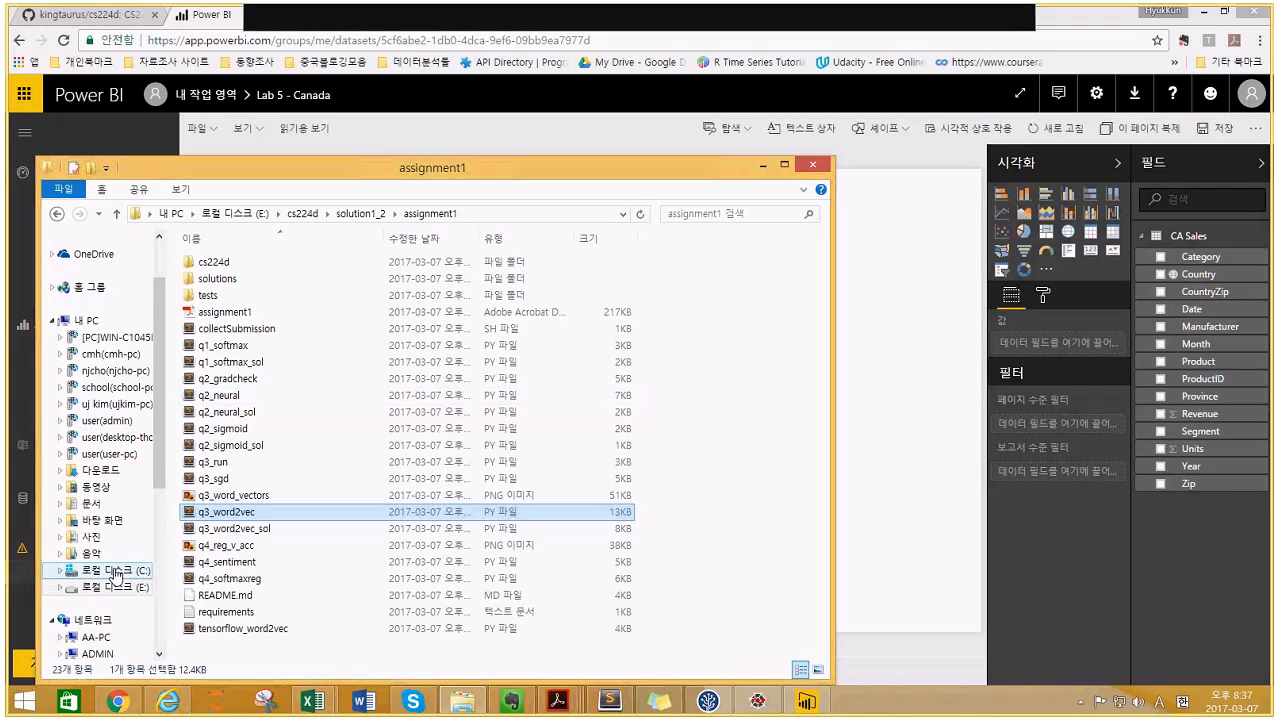
- Open C:\DAT207x\Lab 5 - Canada in maximized Excel and scroll through the CA Sales table
left_click(116, 572)
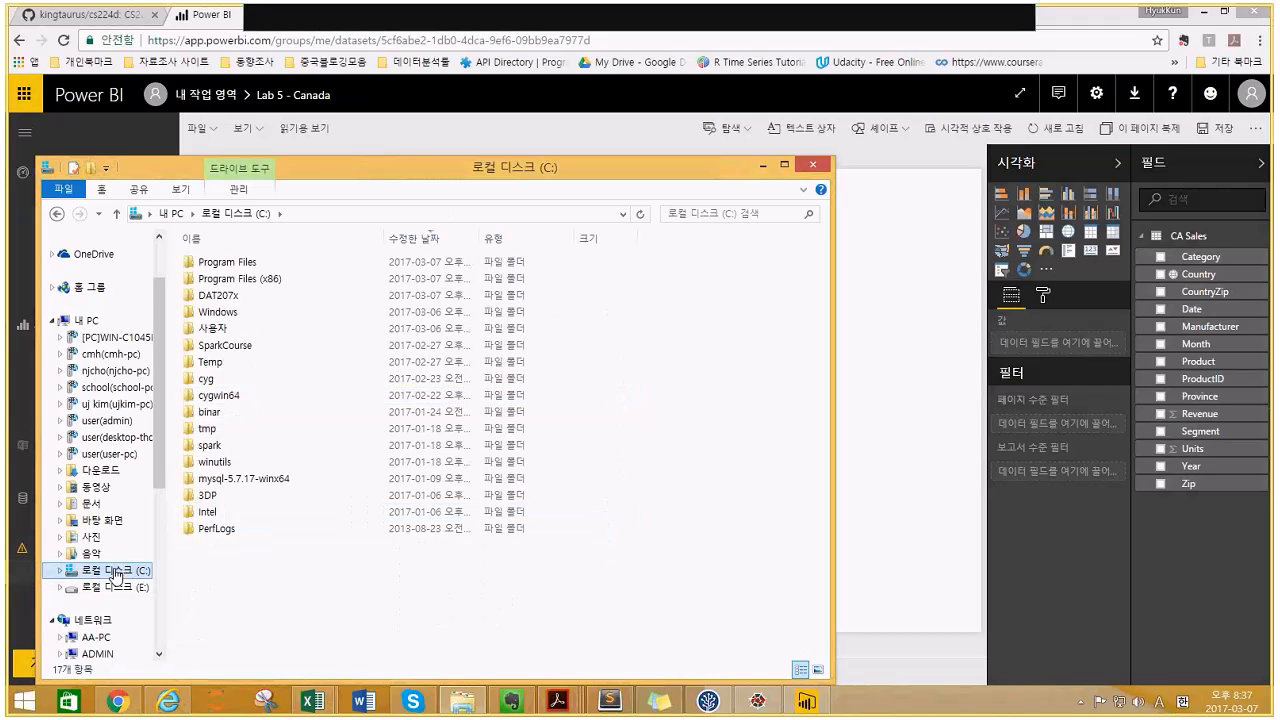
double_click(243, 297)
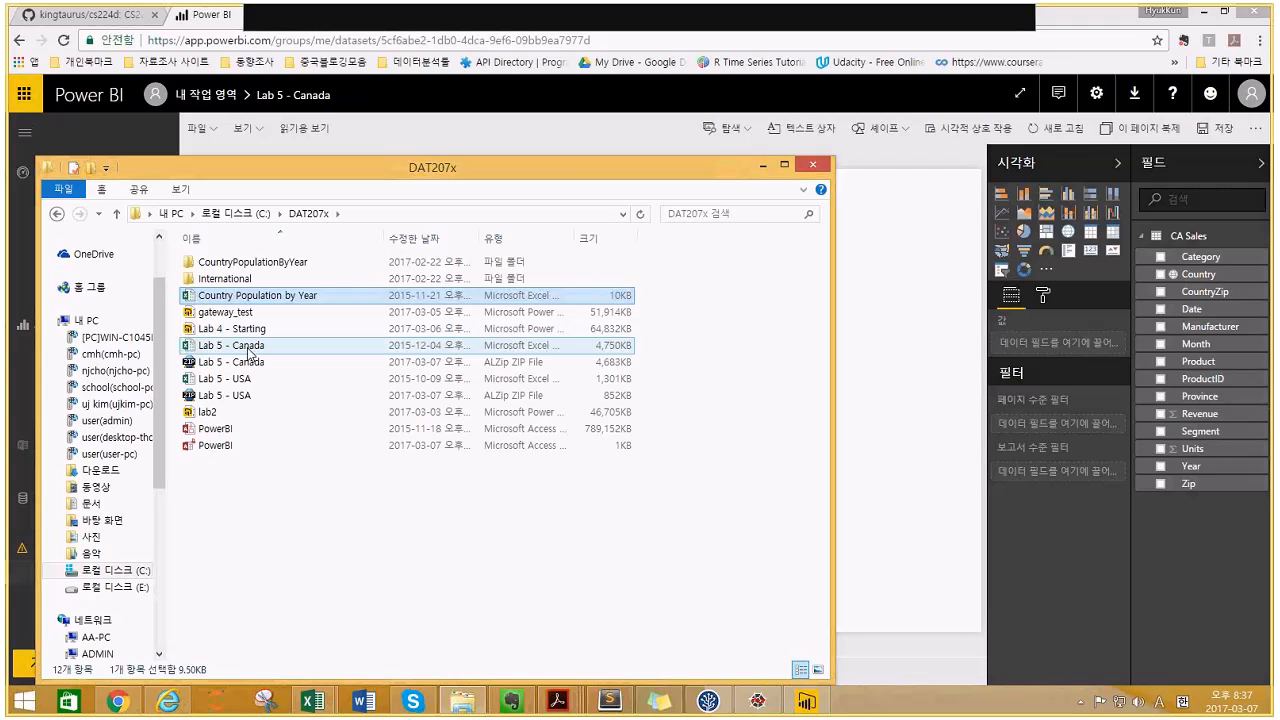
double_click(248, 346)
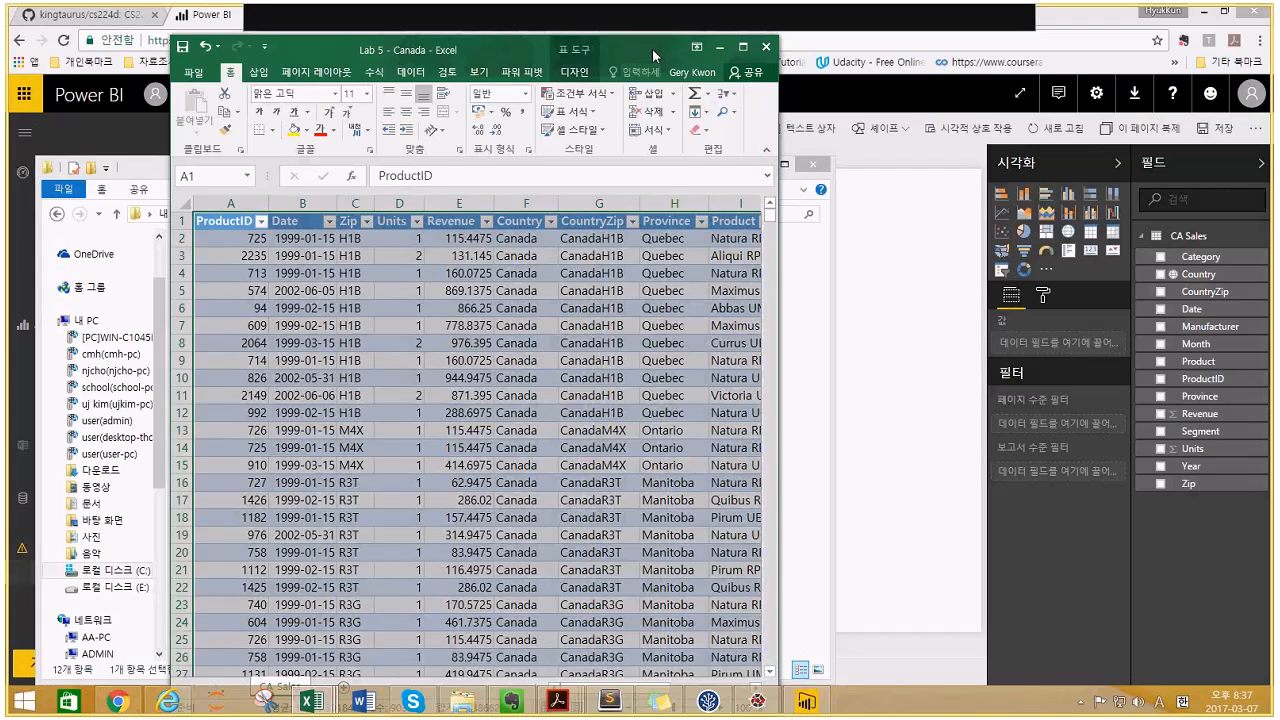
left_click_drag(652, 48, 486, 13)
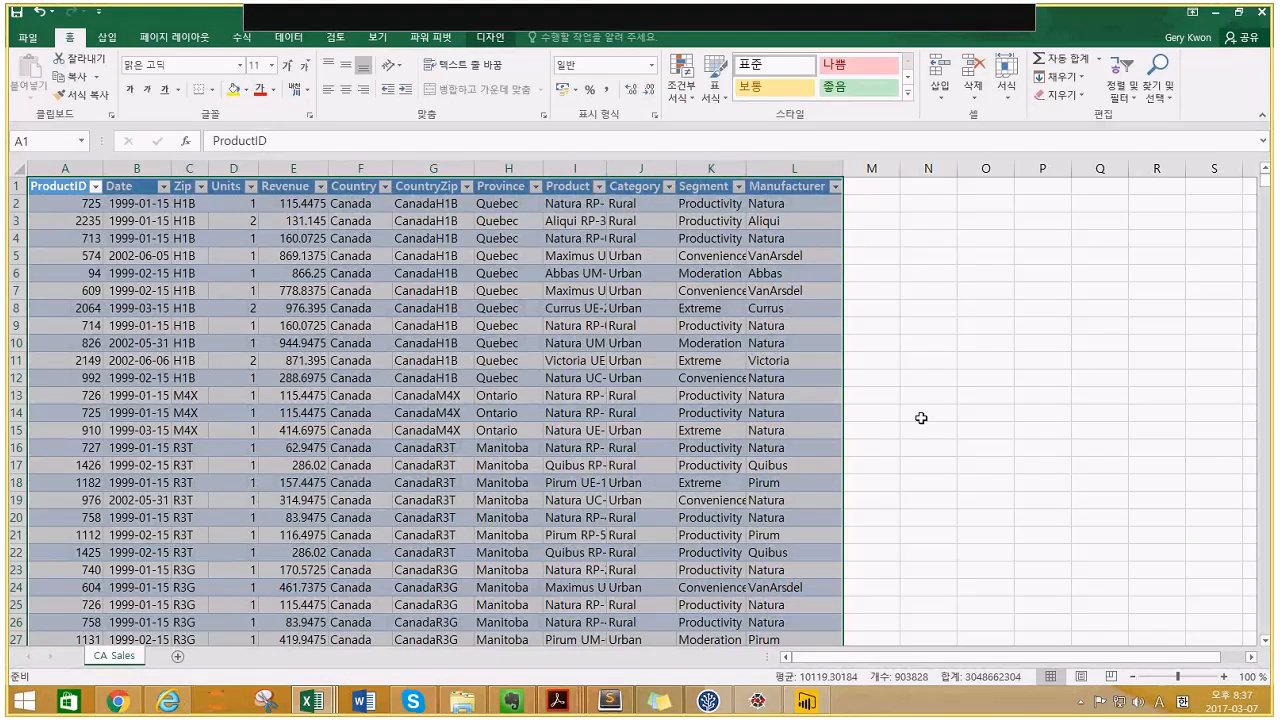
left_click(921, 418)
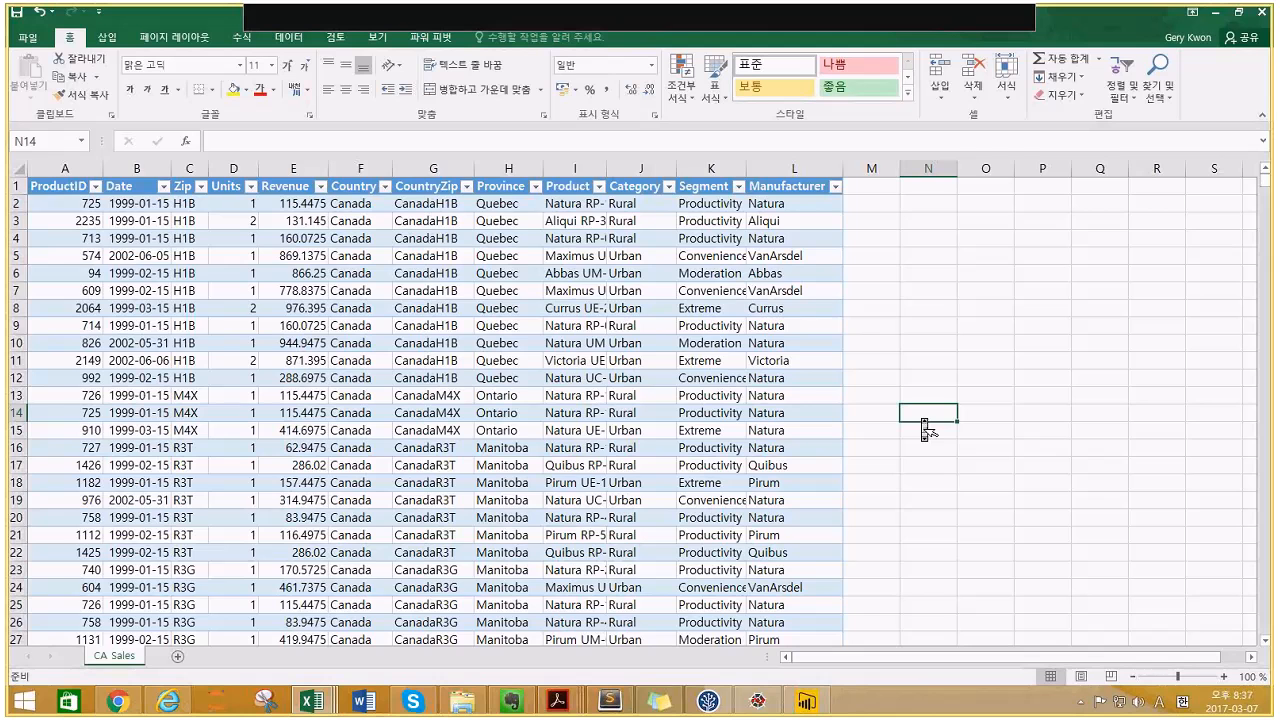
scroll(921, 418, "down", 15)
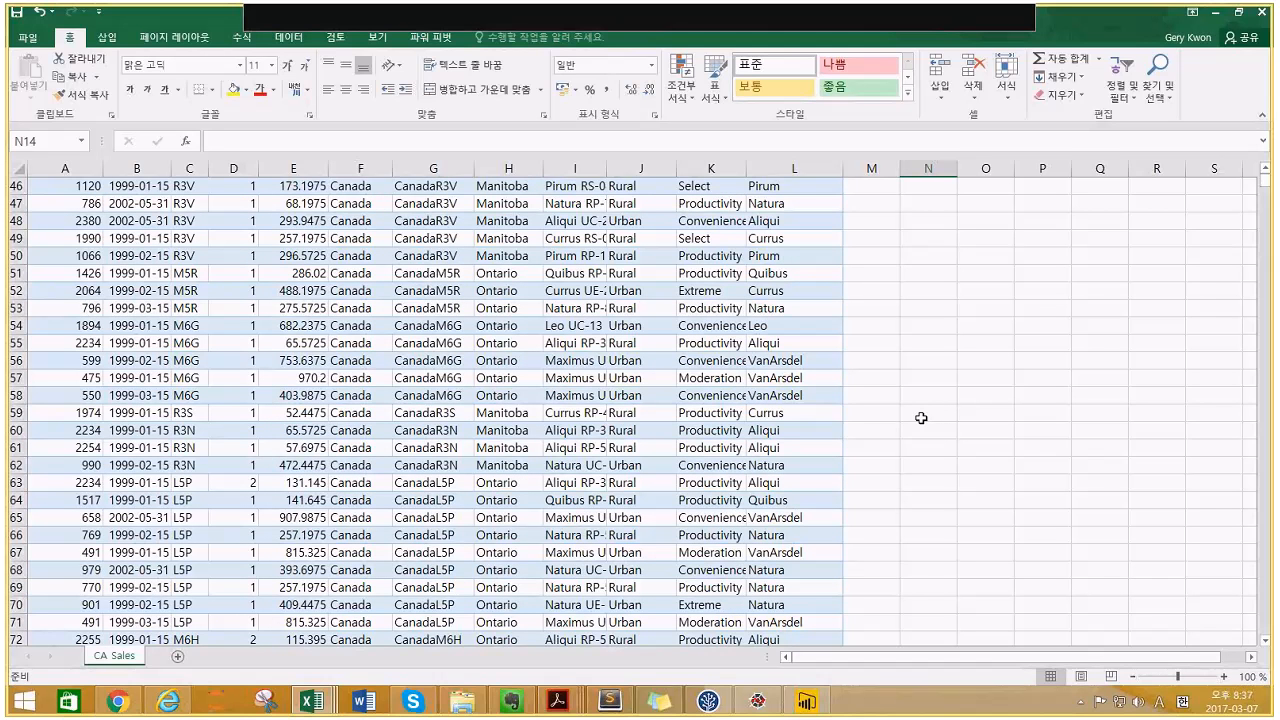
scroll(921, 418, "down", 8)
left_click(885, 412)
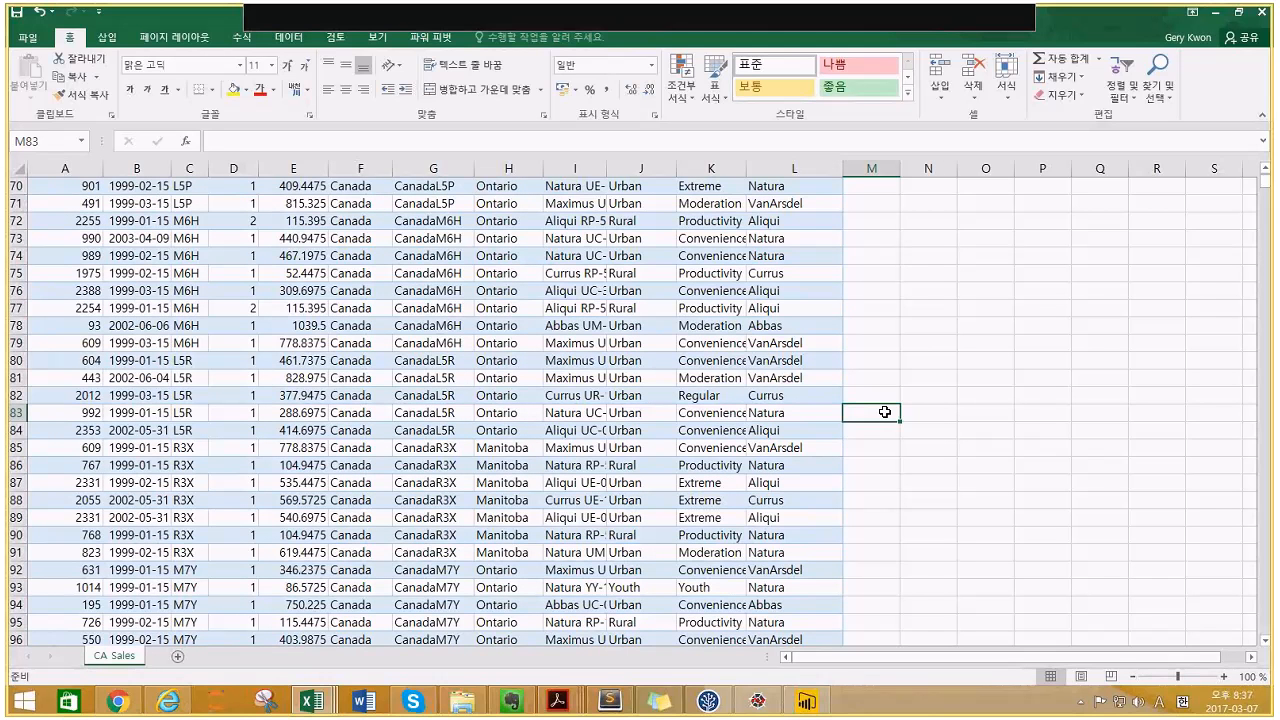
scroll(885, 412, "down", 17)
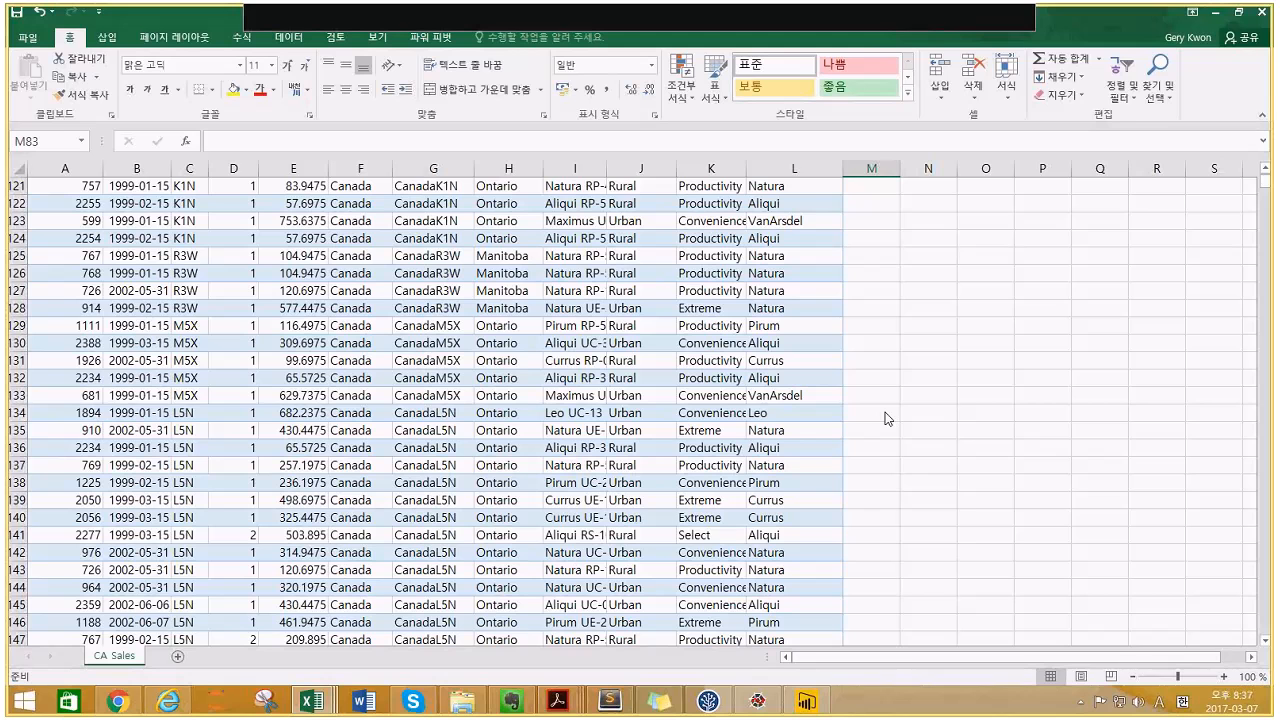
- Return to the Power BI browser window and start a local-file import via Get Data > Files
left_click(806, 701)
mouse_move(131, 704)
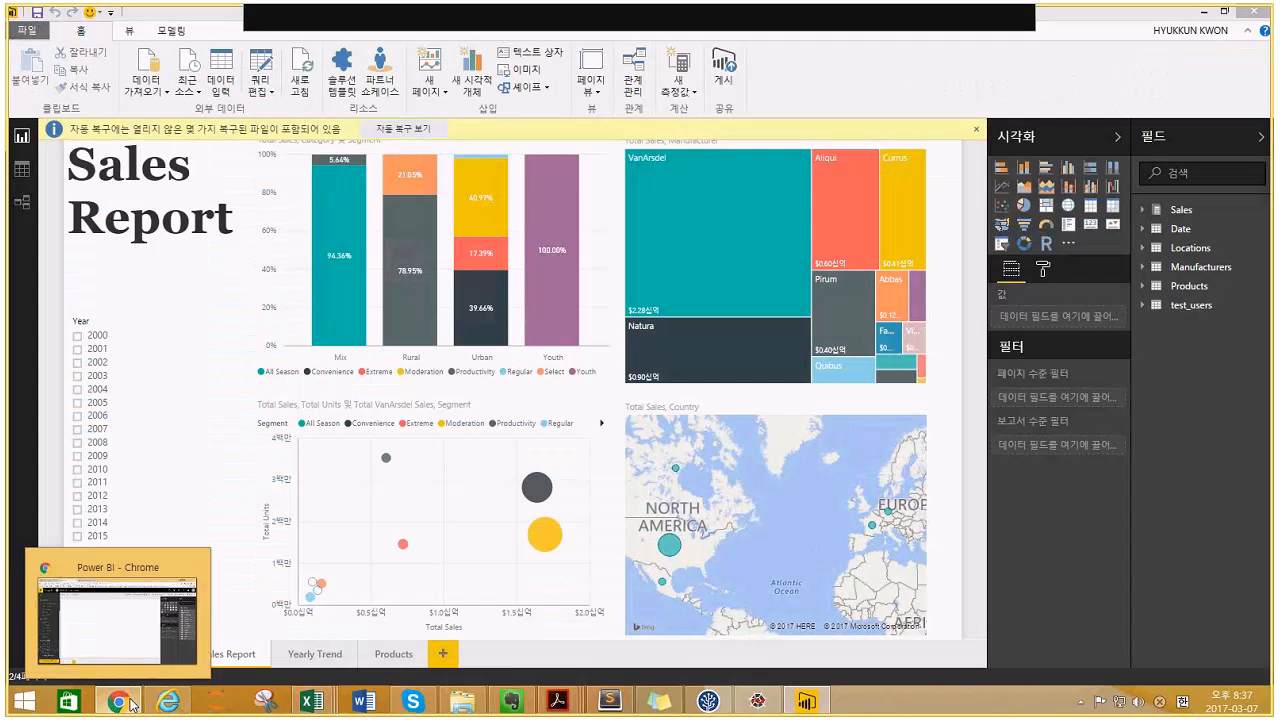
left_click(131, 704)
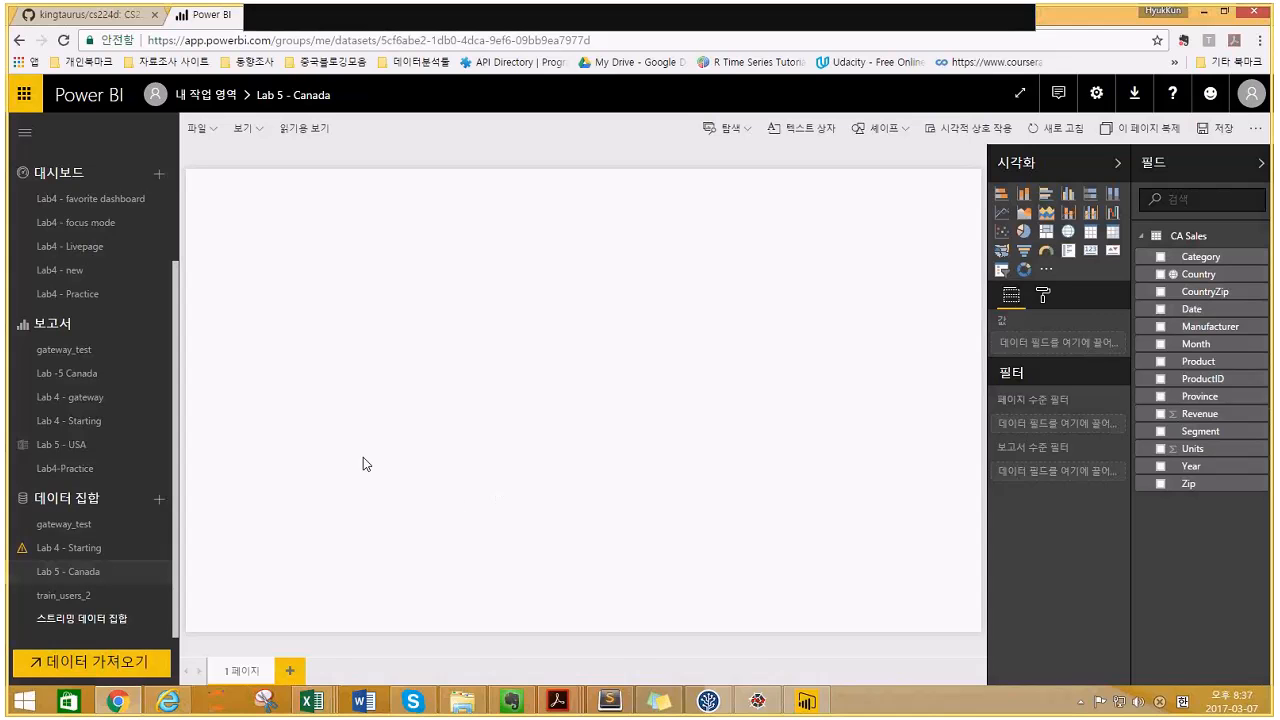
left_click(89, 663)
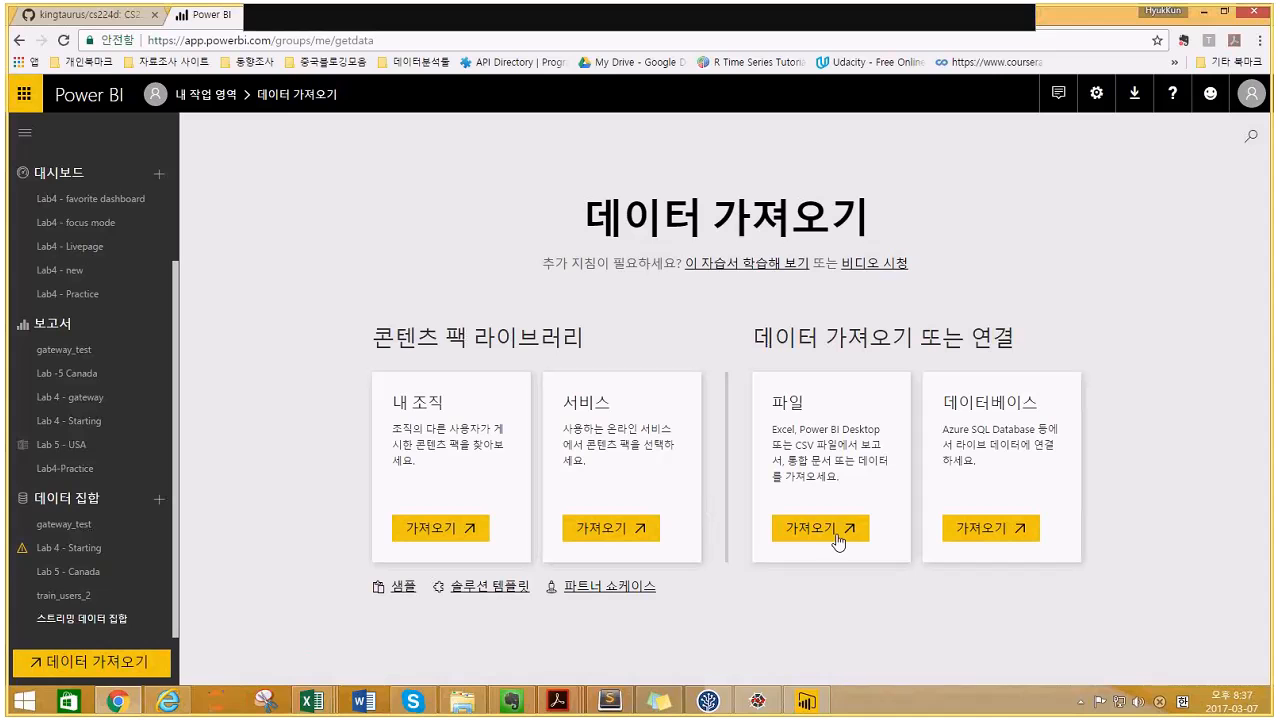
left_click(838, 540)
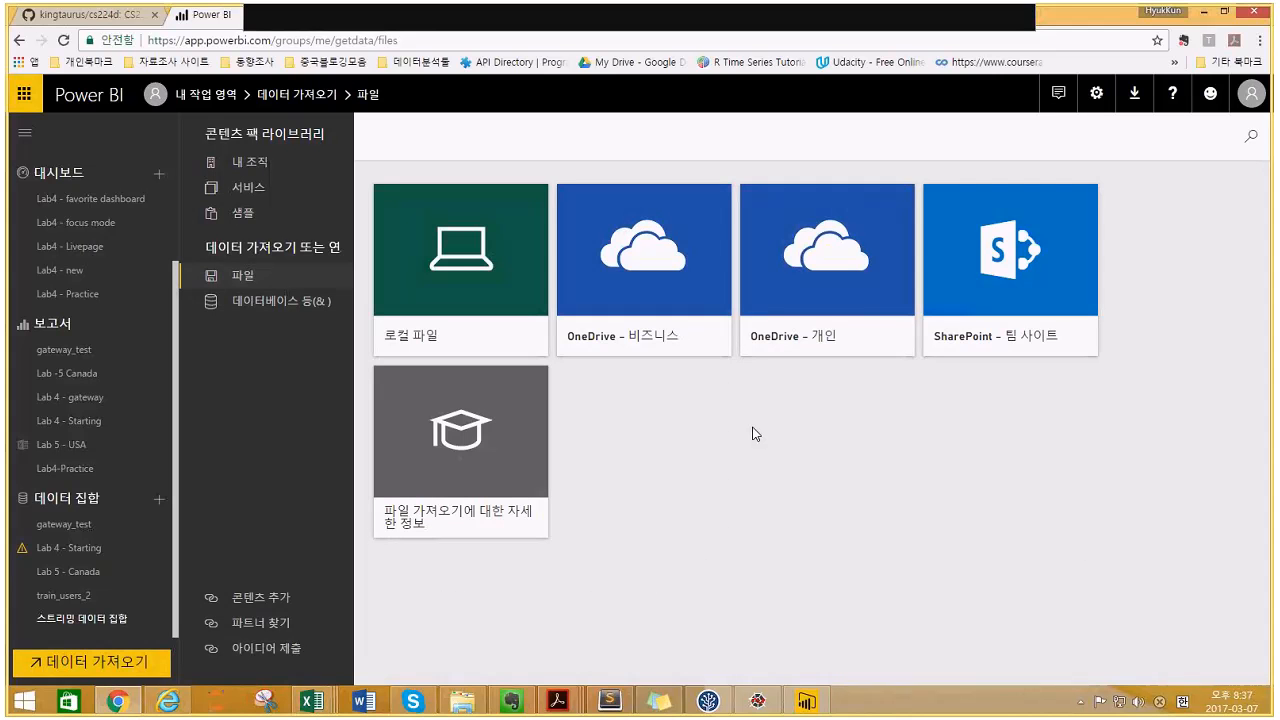
left_click(449, 268)
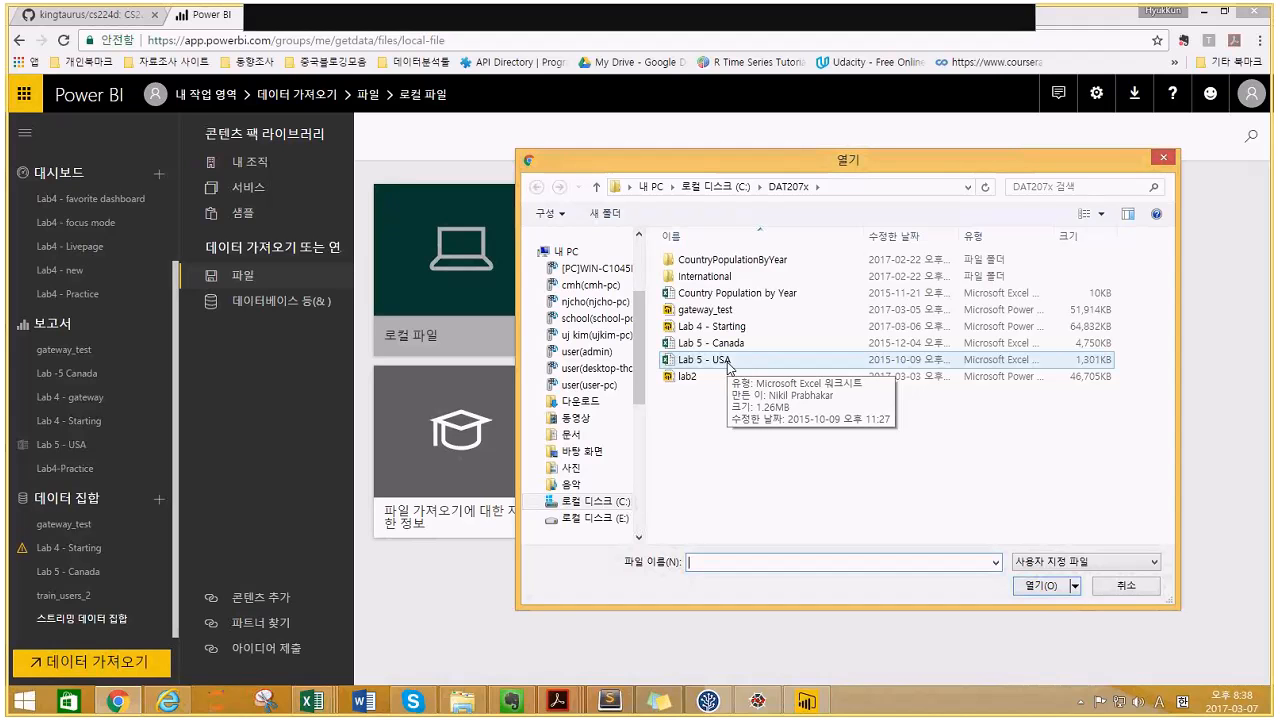
- Open Lab 5 - USA from the DAT207x folder and enable its content to show the YTD Units Trend Analysis report
left_click(468, 692)
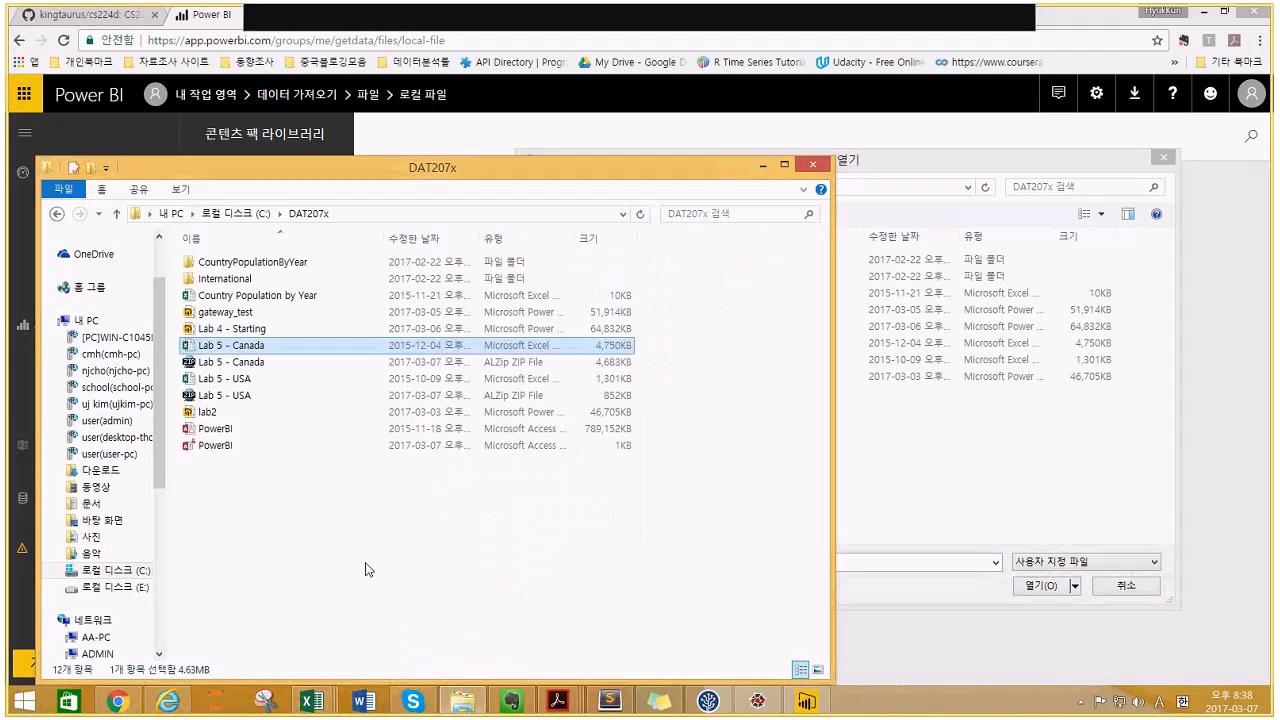
left_click(261, 386)
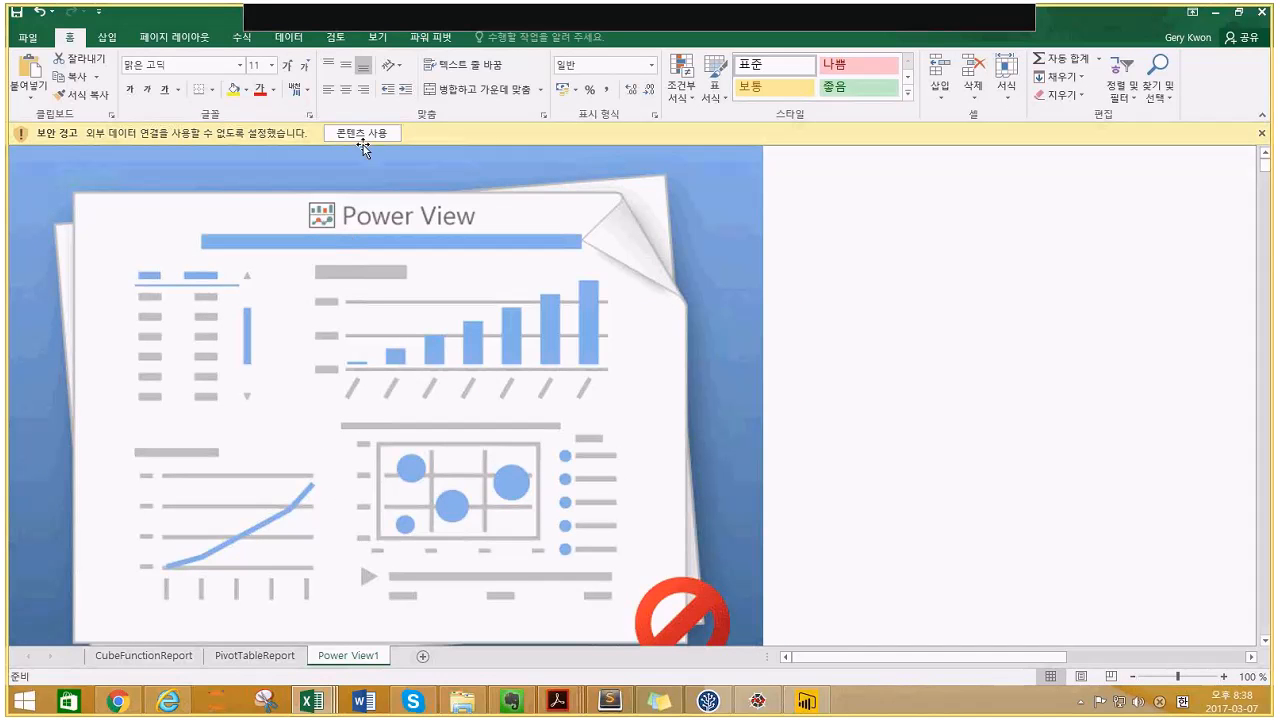
left_click(372, 140)
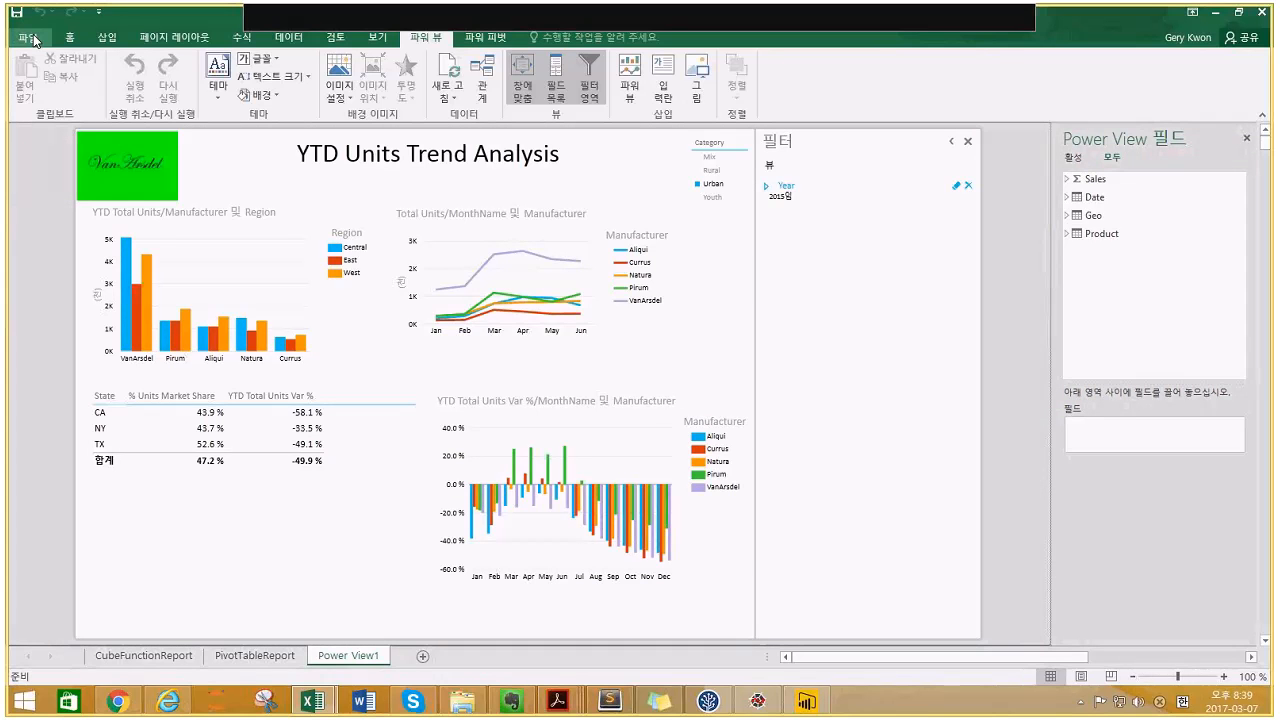
- Look over the Lab 5 - USA file info and protection options, then close that workbook
left_click(33, 37)
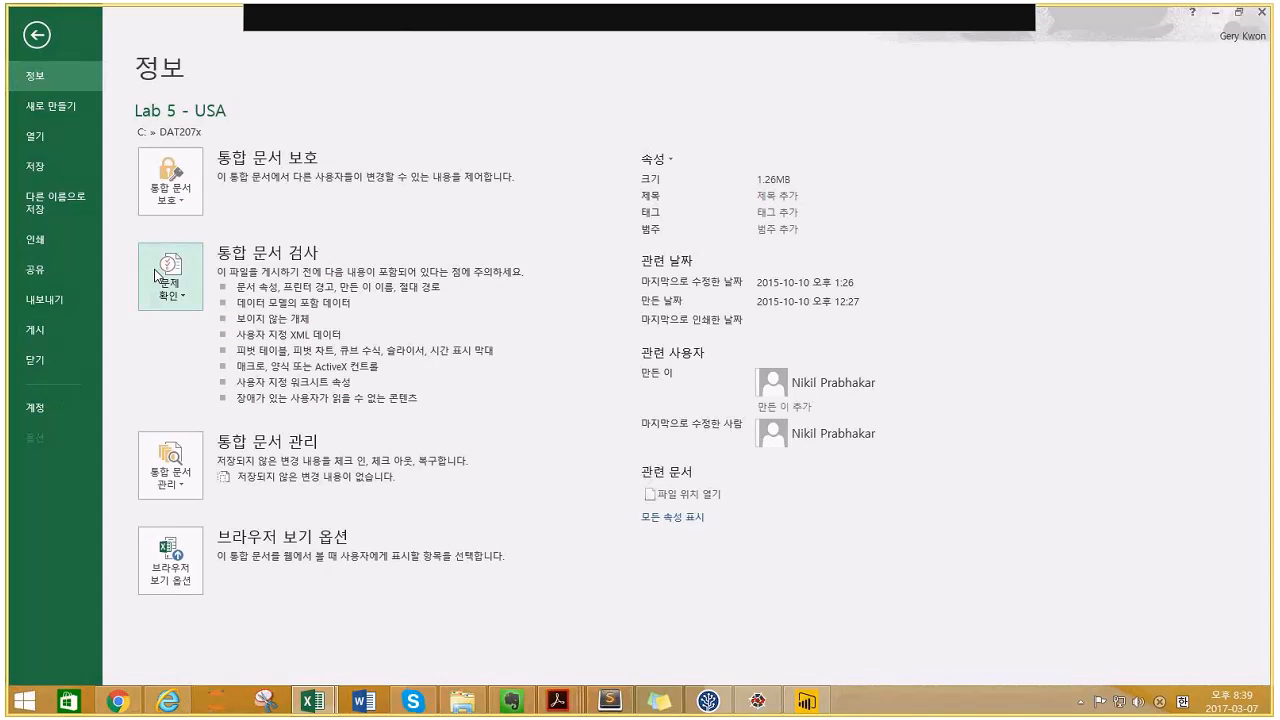
left_click(170, 180)
left_click(43, 38)
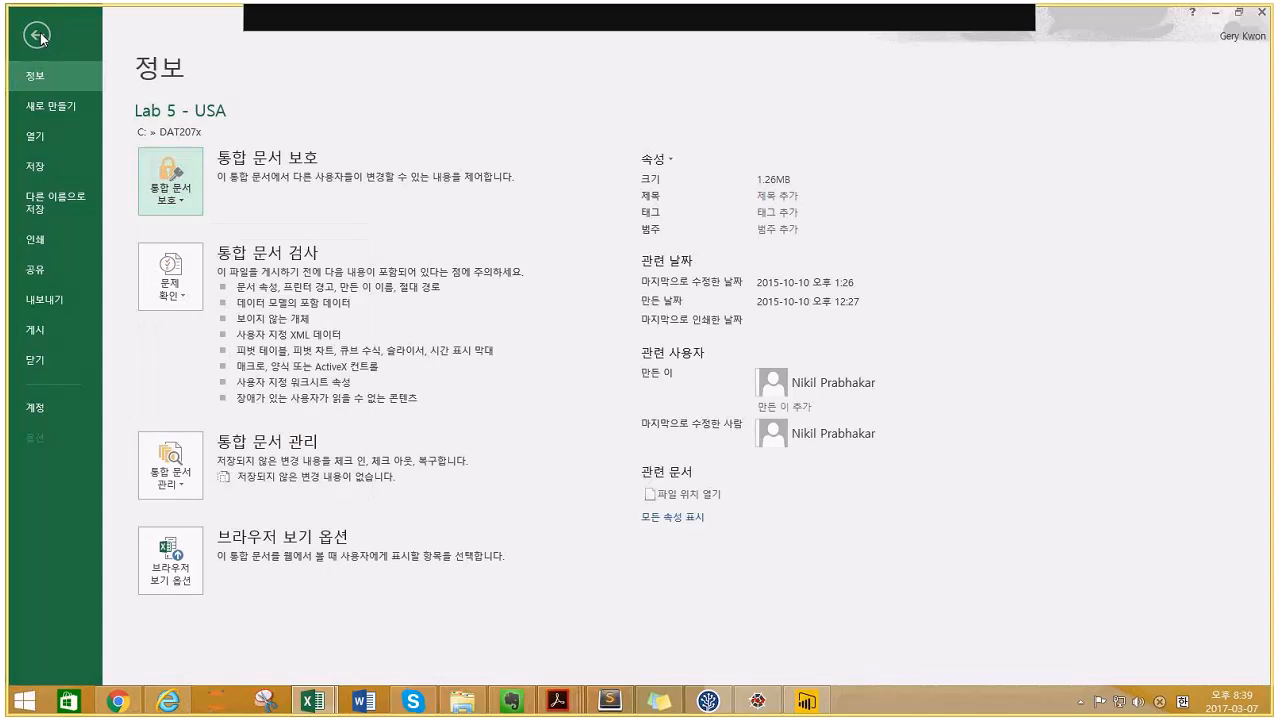
left_click(43, 38)
left_click(43, 38)
key("Escape")
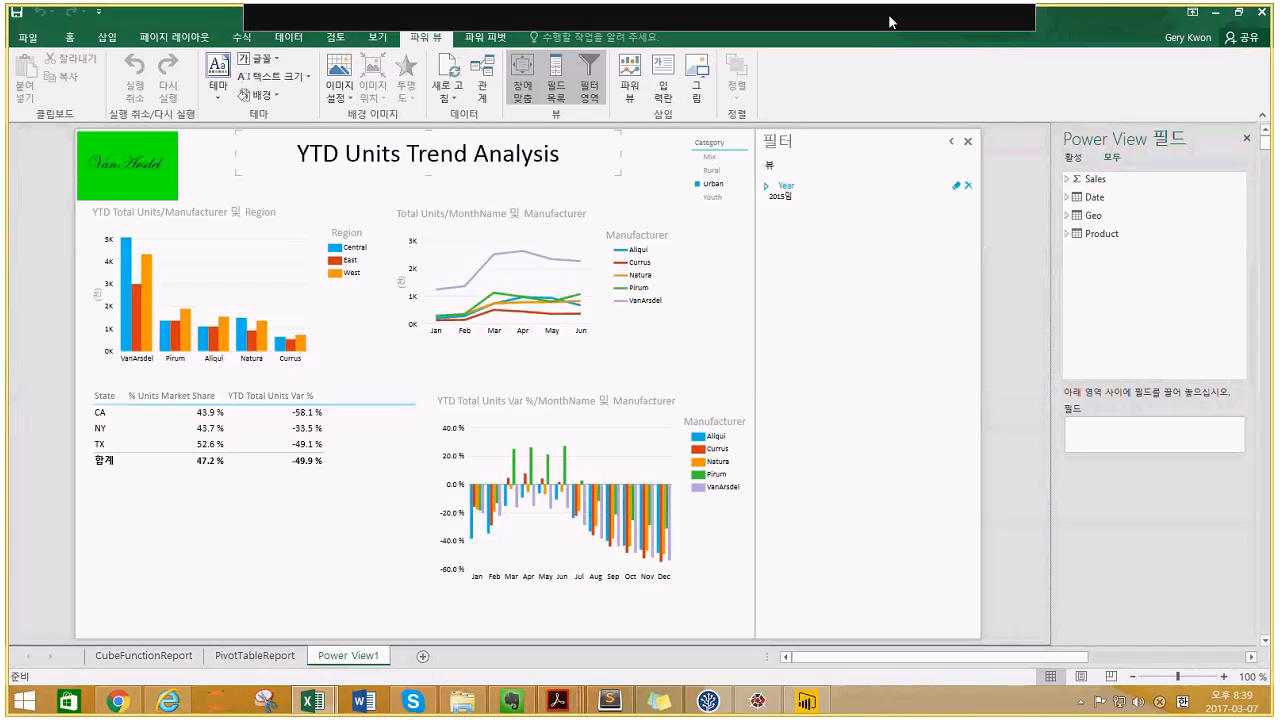
left_click(1247, 13)
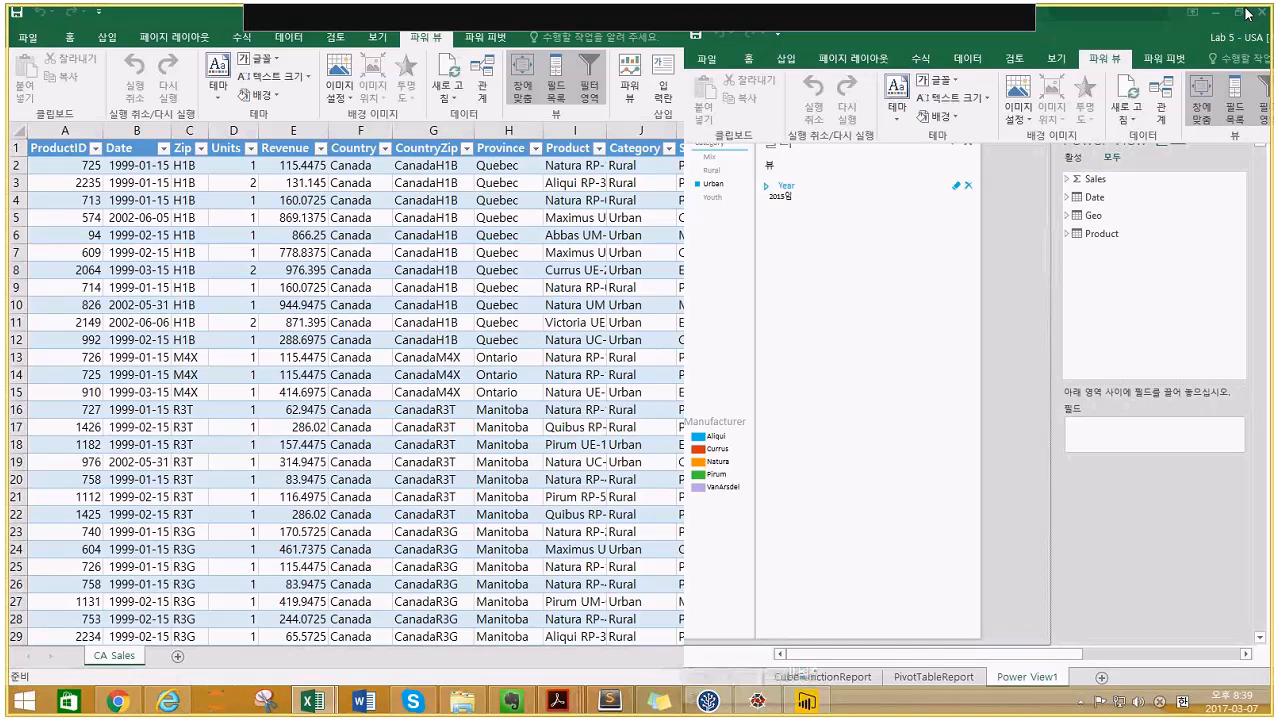
- In Lab 5 - Canada's Excel Options, set Add-ins Manage to COM Add-ins and open the list
left_click(27, 37)
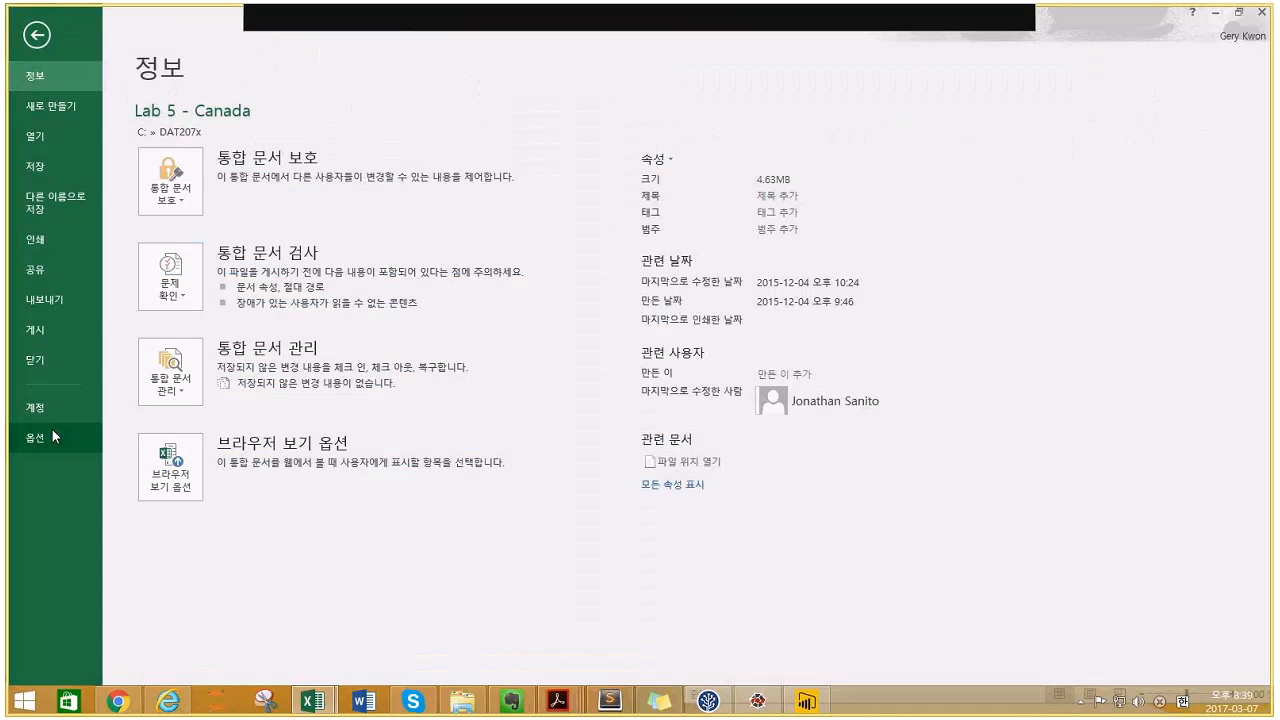
left_click(55, 436)
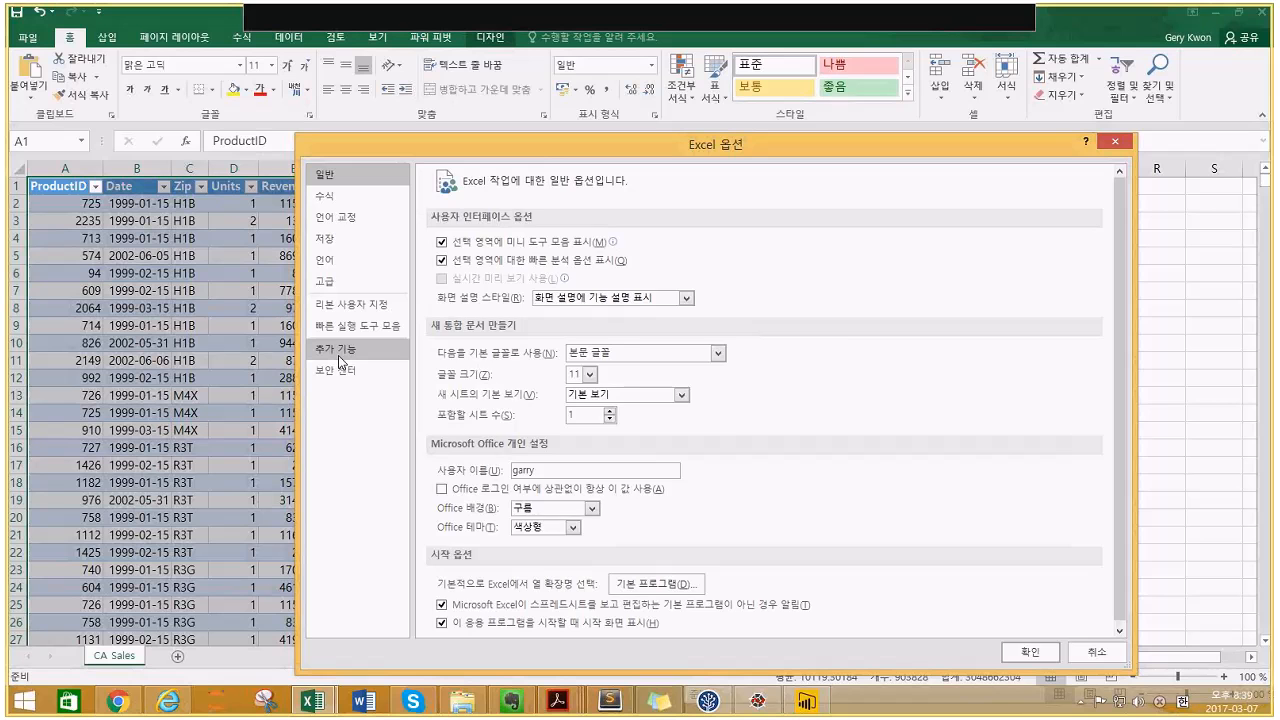
left_click(338, 352)
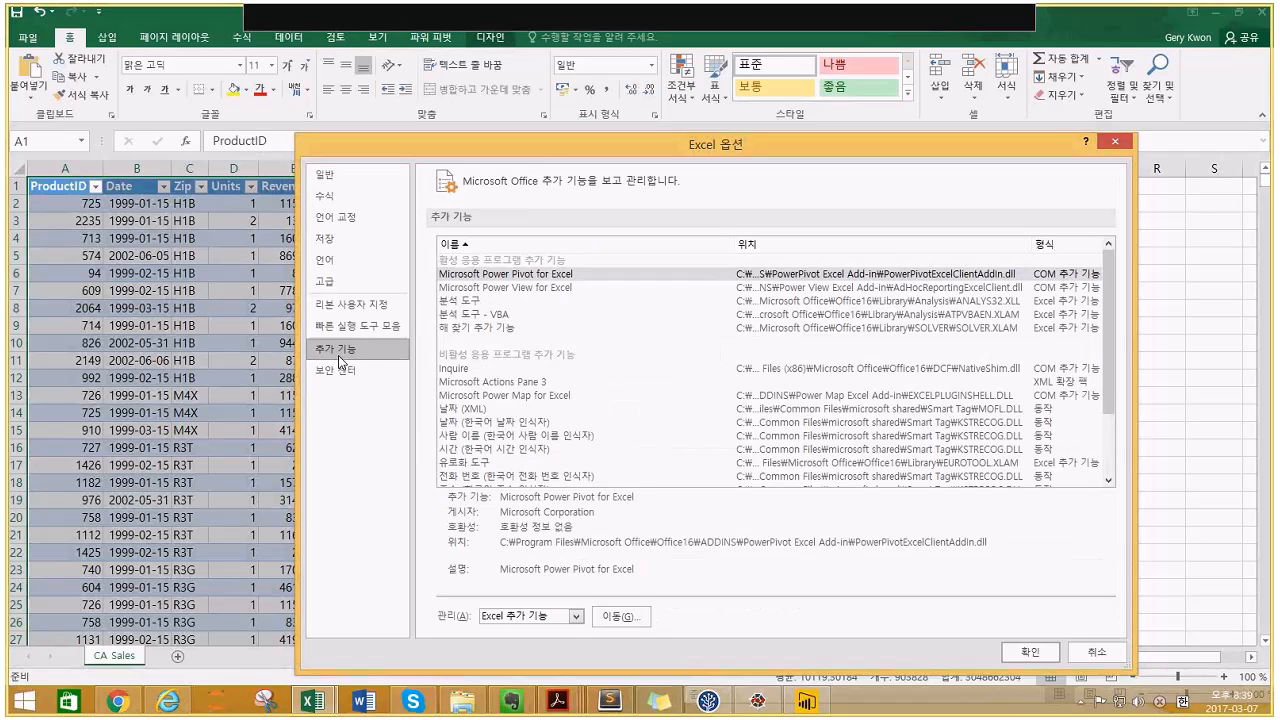
left_click(565, 618)
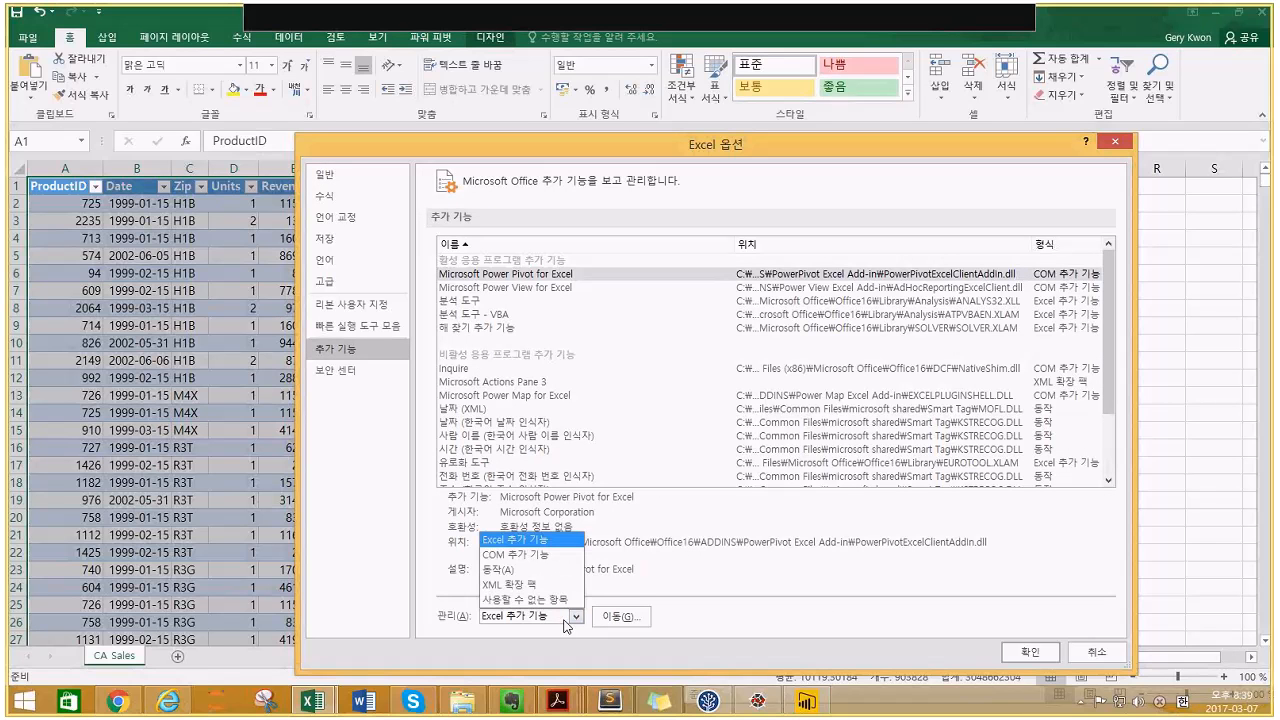
left_click(556, 556)
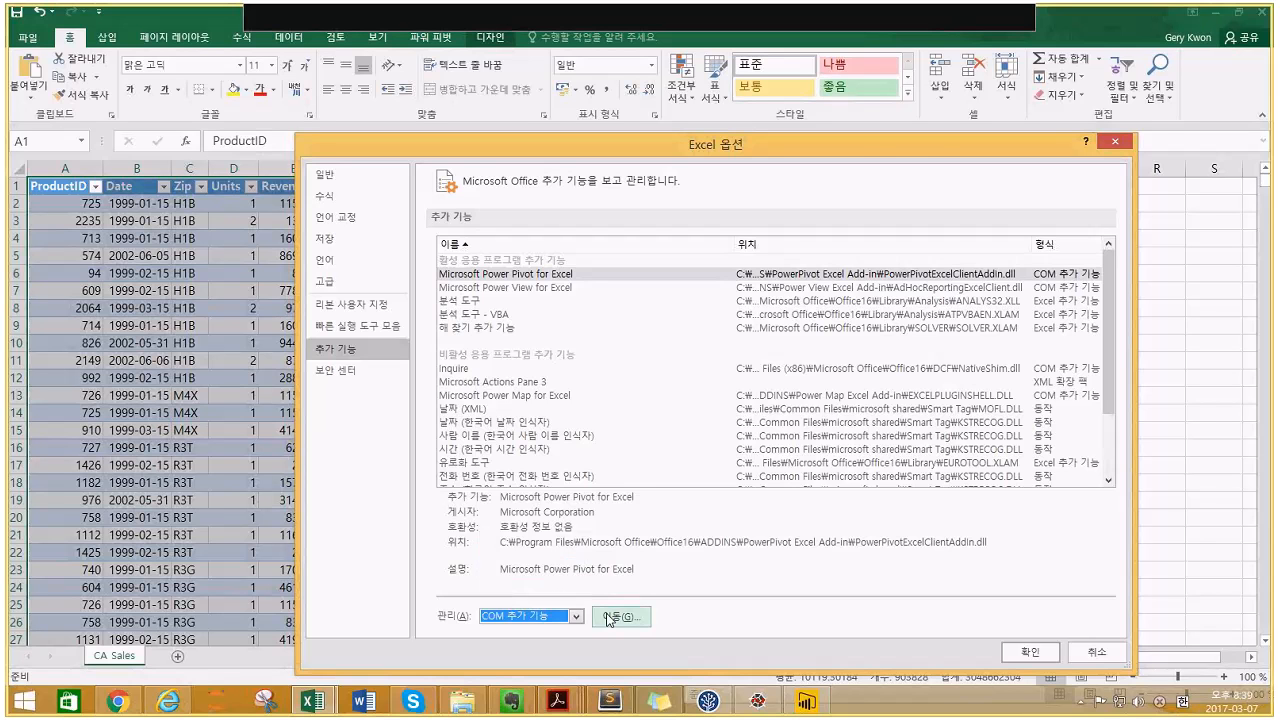
left_click(606, 613)
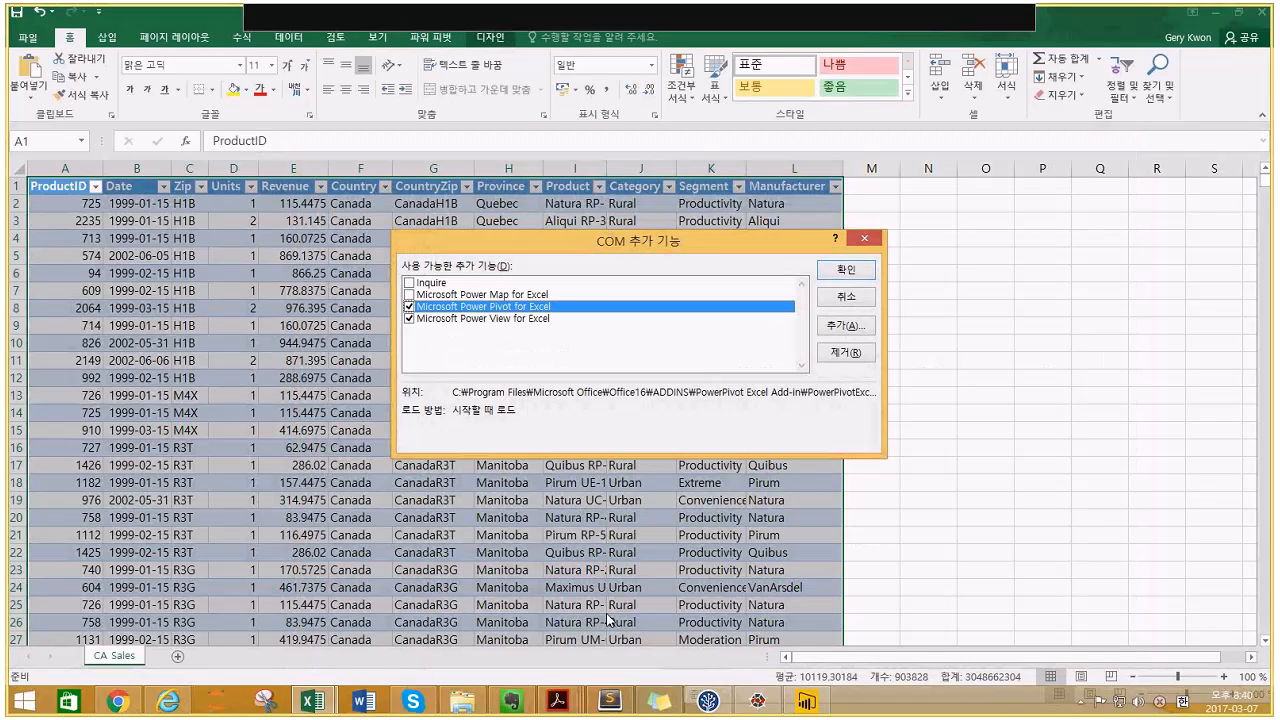
- Check Power Pivot and Power View for Excel, leave Inquire and Power Map off, and confirm
left_click(552, 318)
left_click(549, 299)
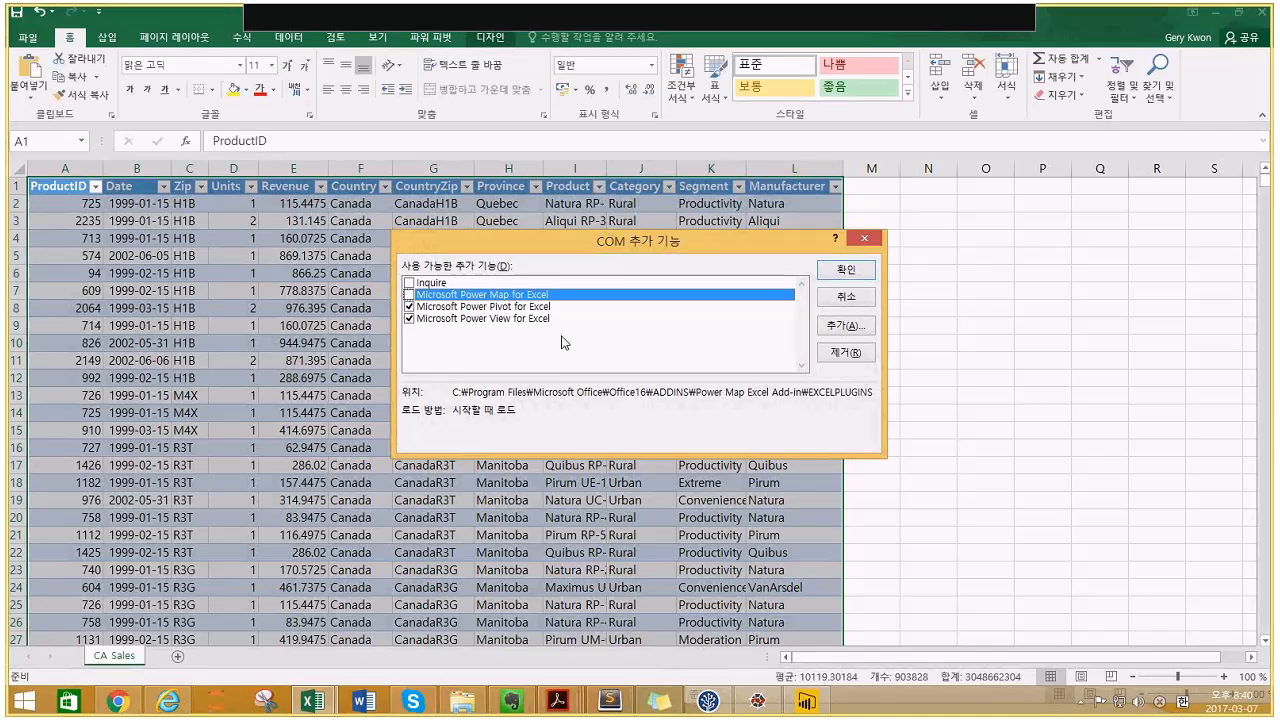
left_click(541, 308)
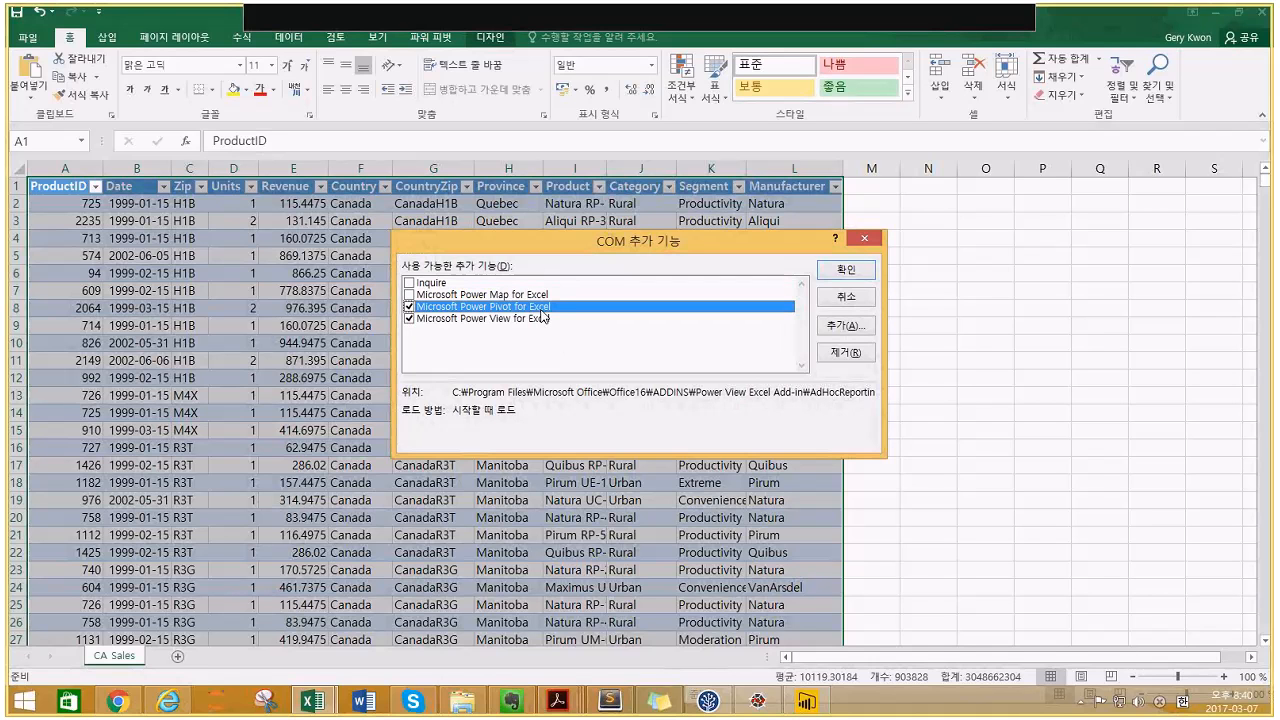
left_click(533, 320)
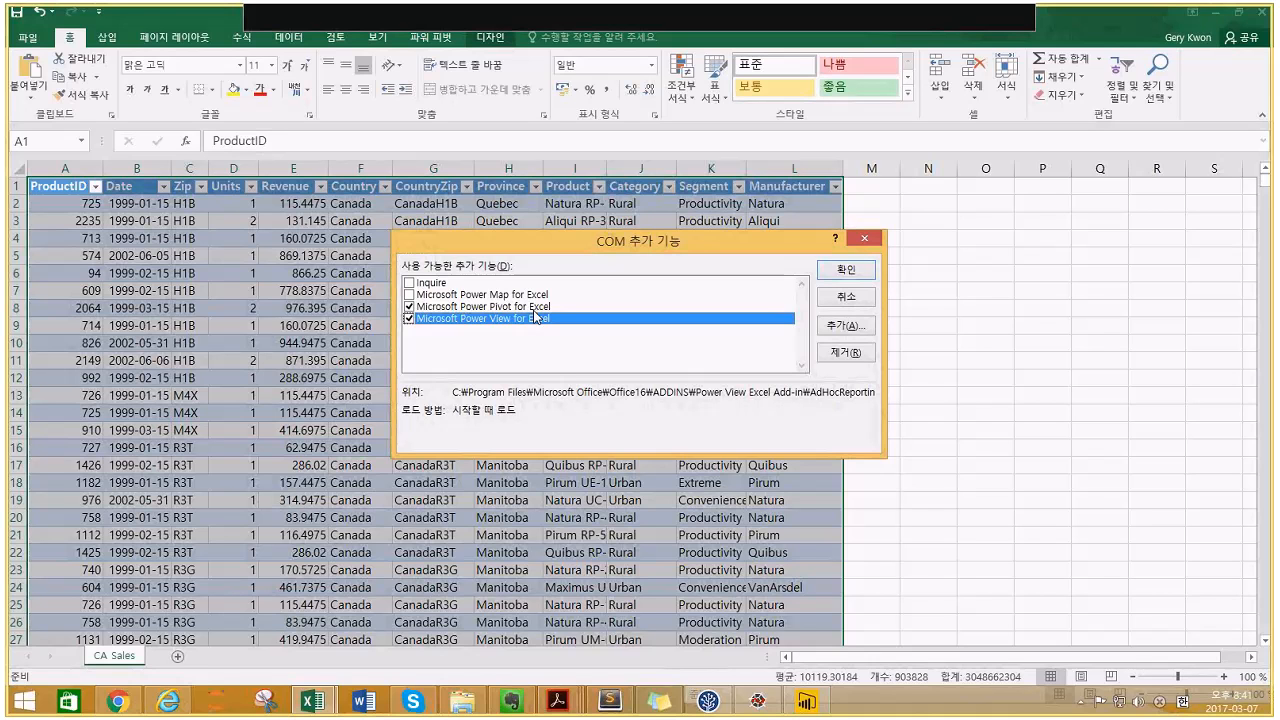
left_click(538, 309)
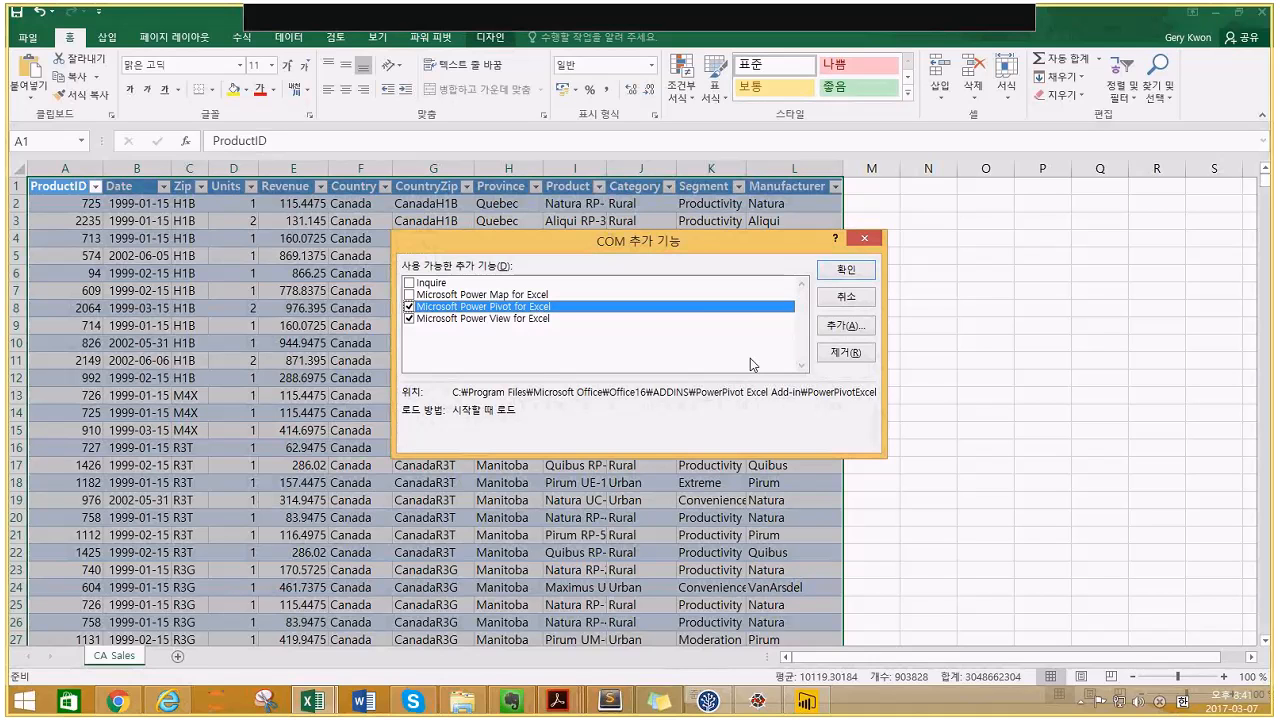
left_click(510, 318)
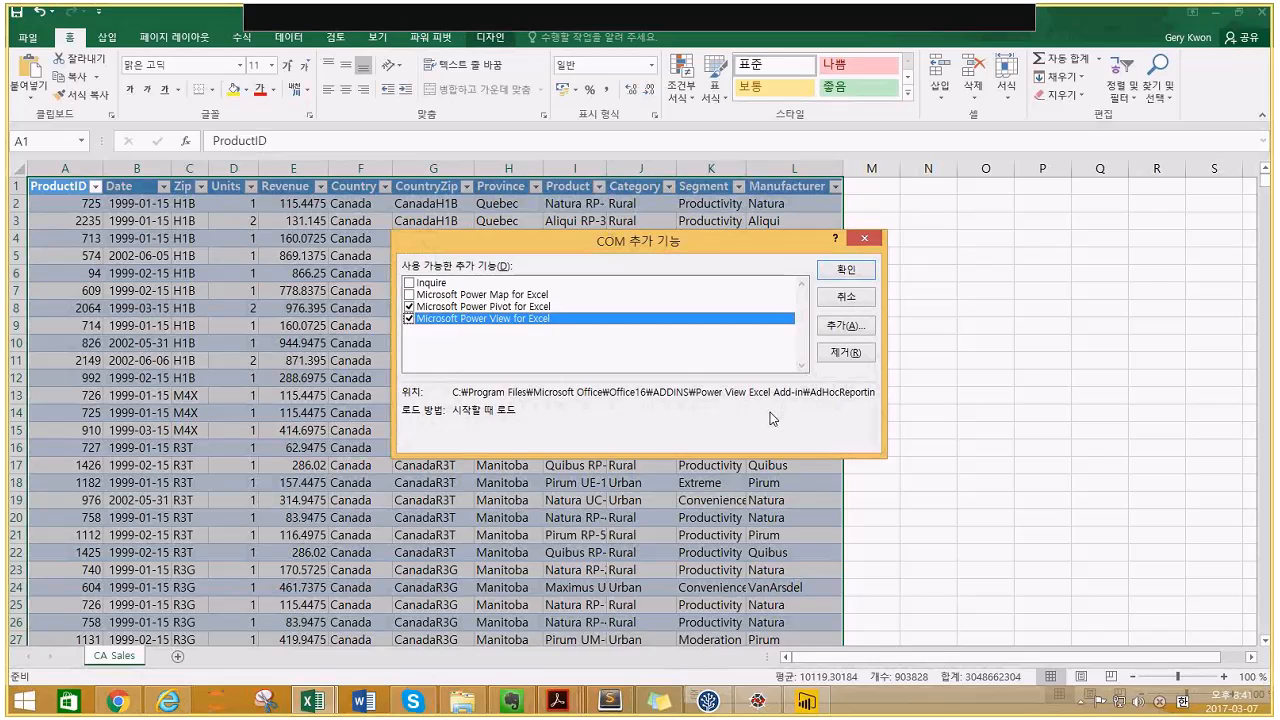
key("Return")
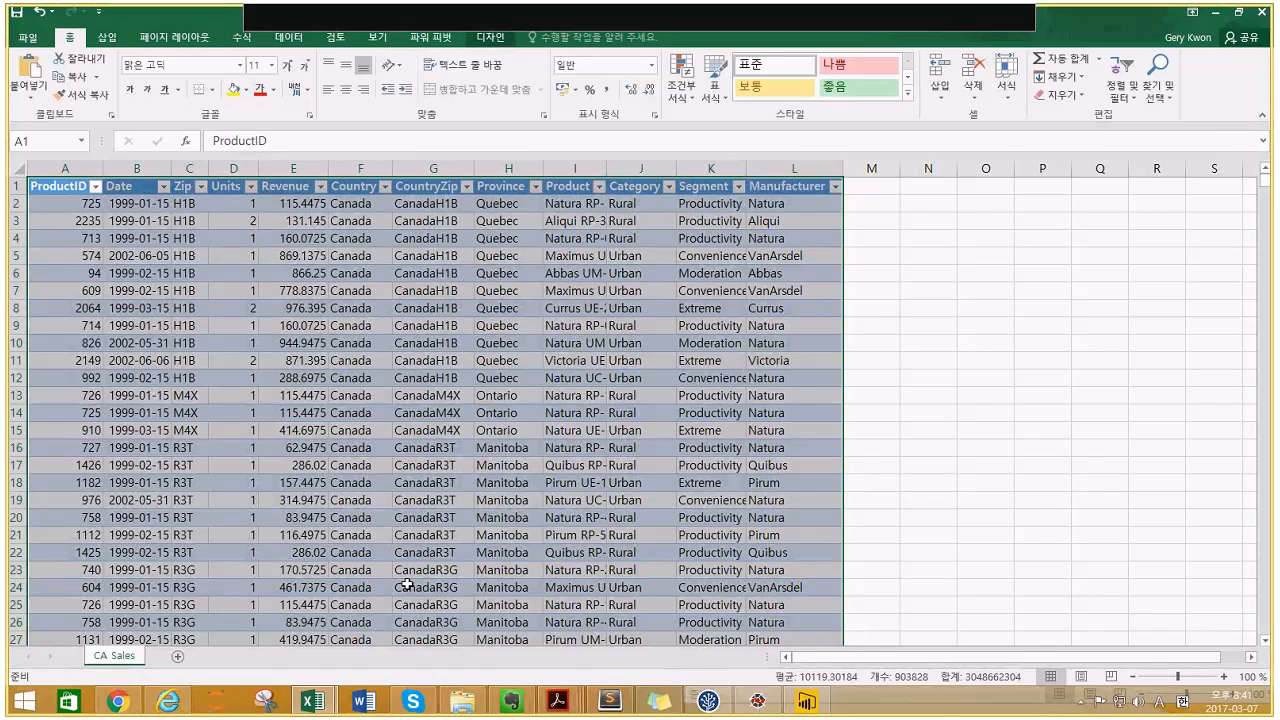
- Bring the Lab 5 - USA workbook forward and maximize its window
left_click(310, 703)
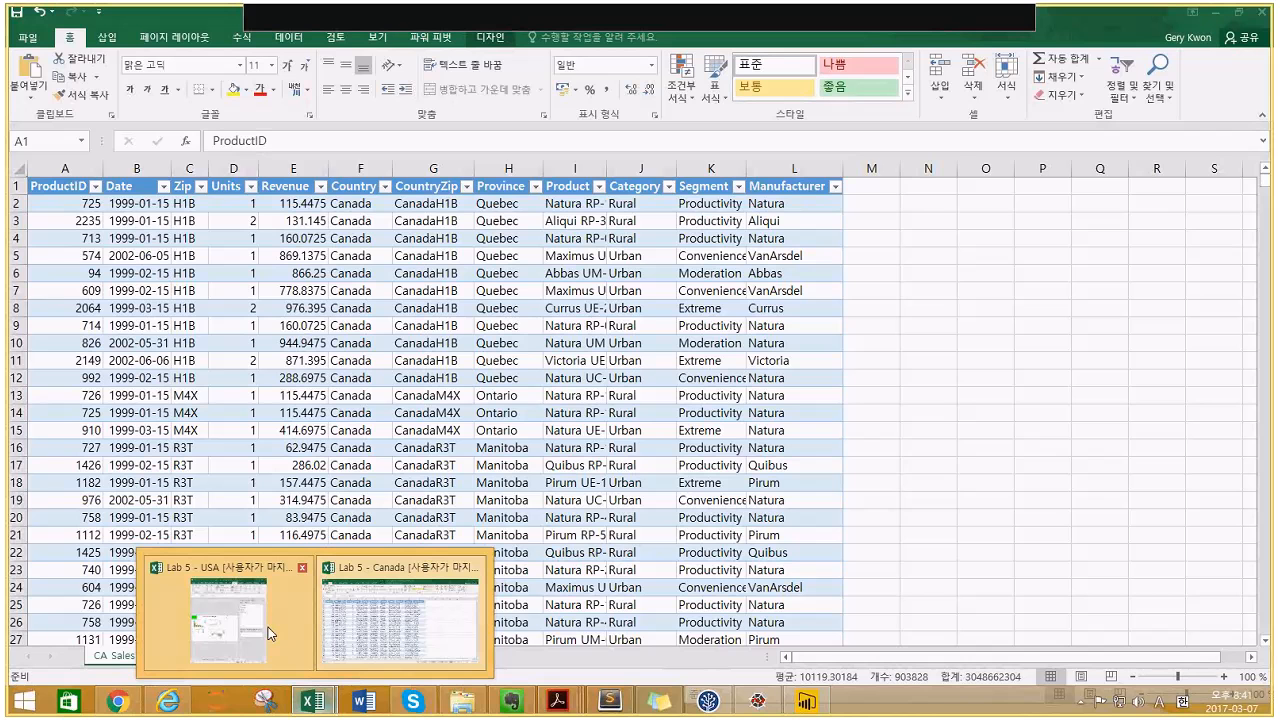
left_click(270, 633)
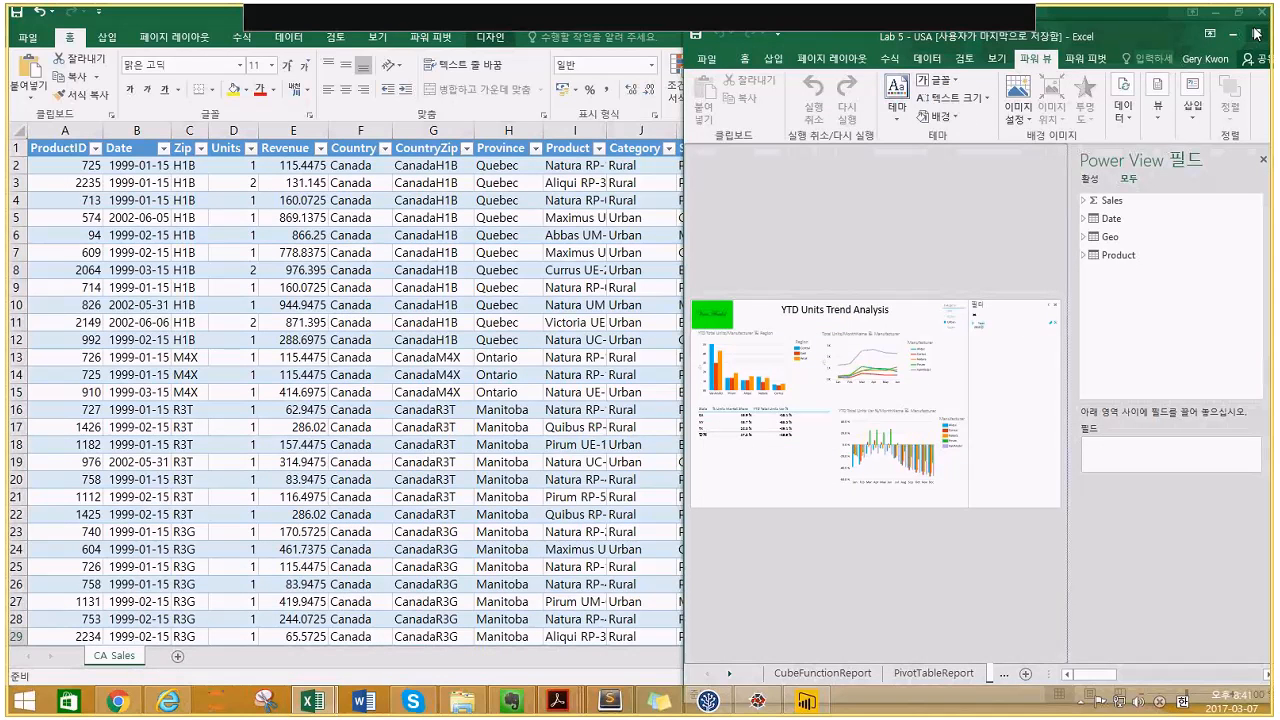
left_click(1256, 34)
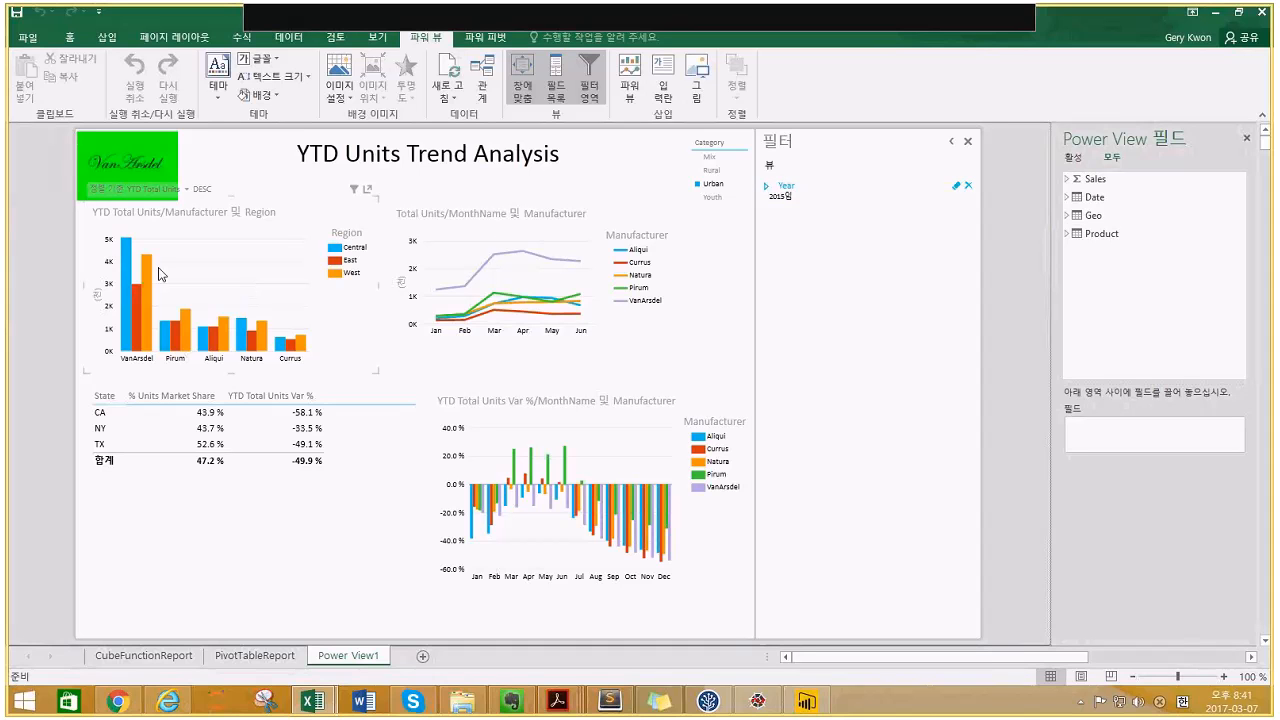
- Filter the Power View report to VanArsdel West, pop the bar chart out and back, then view PivotTableReport
left_click(127, 274)
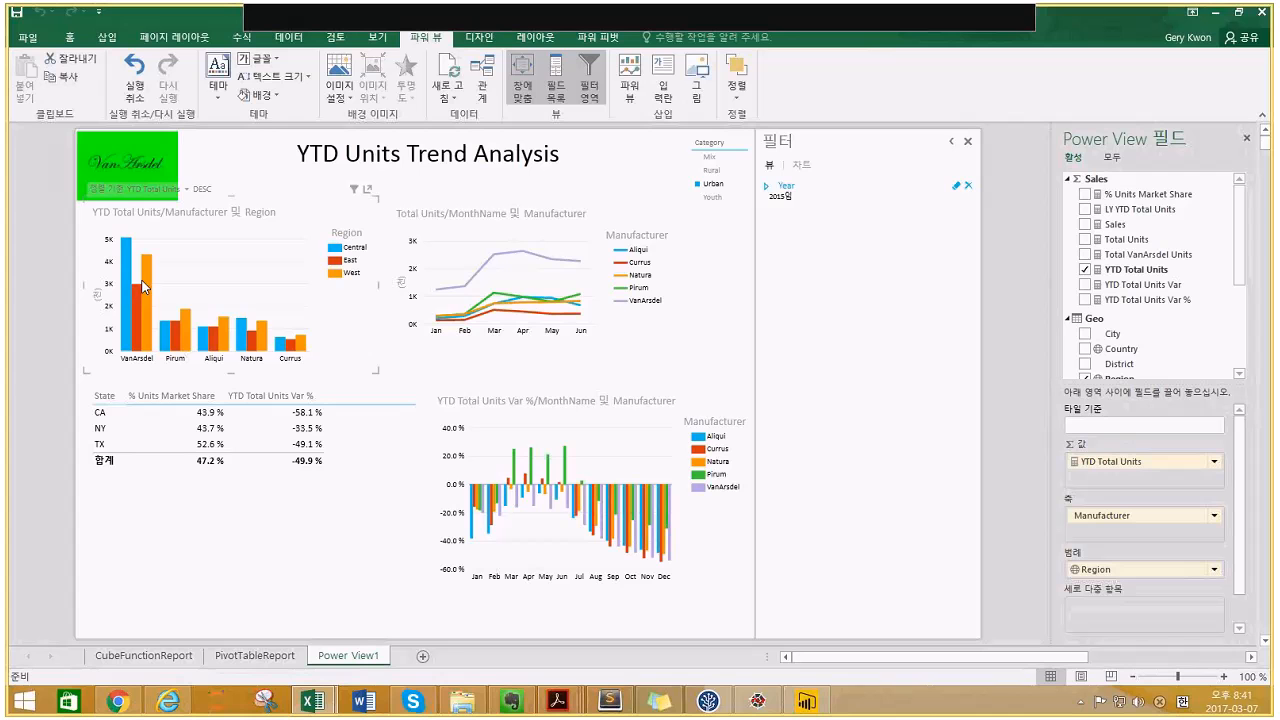
left_click(145, 286)
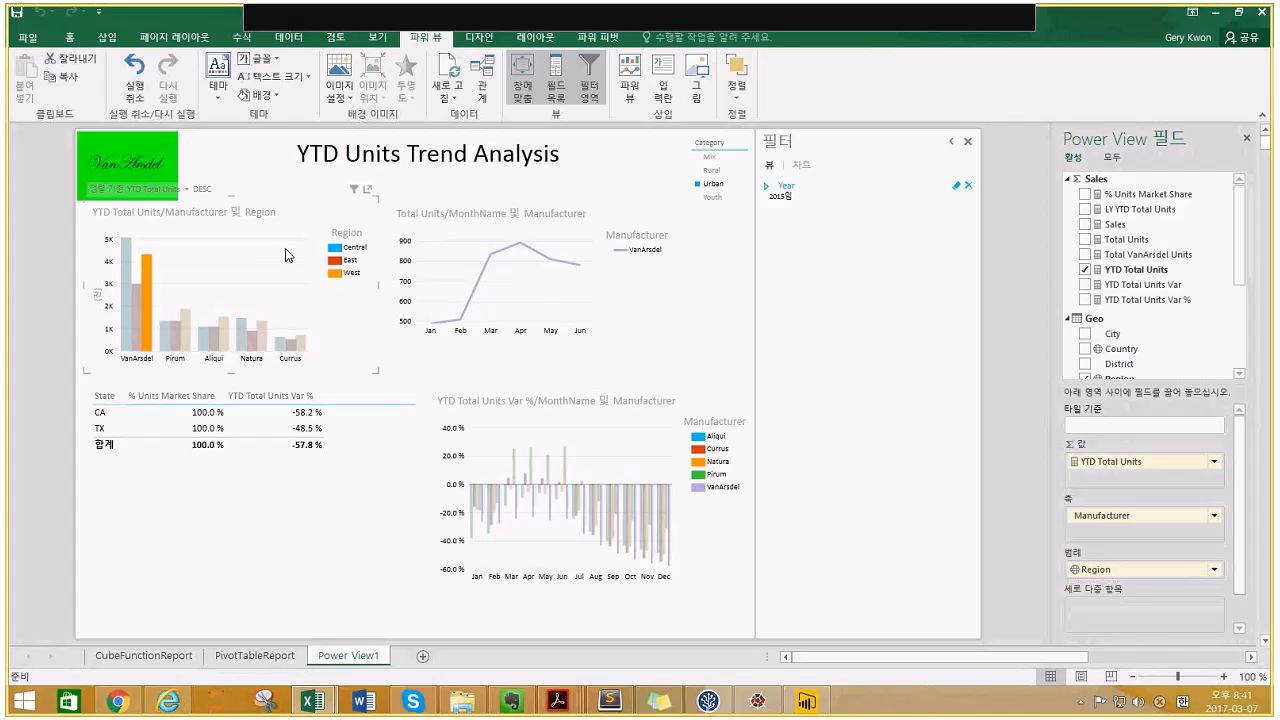
left_click(368, 190)
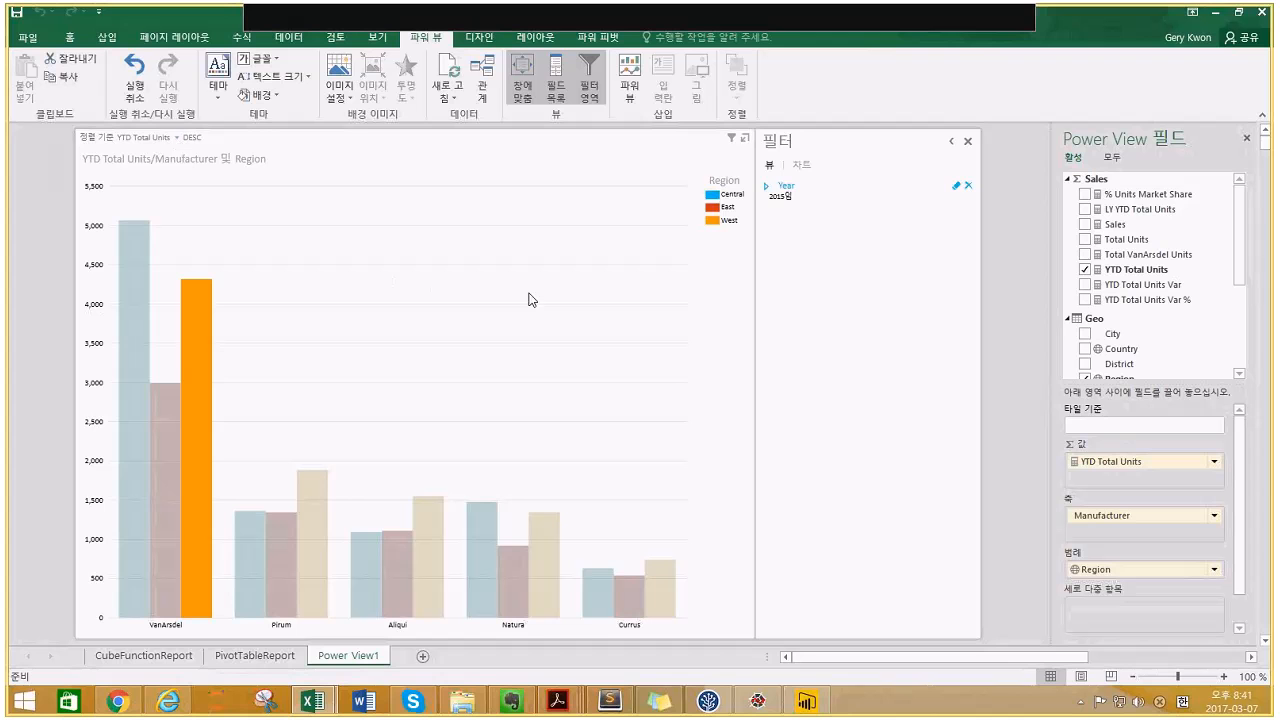
left_click(744, 146)
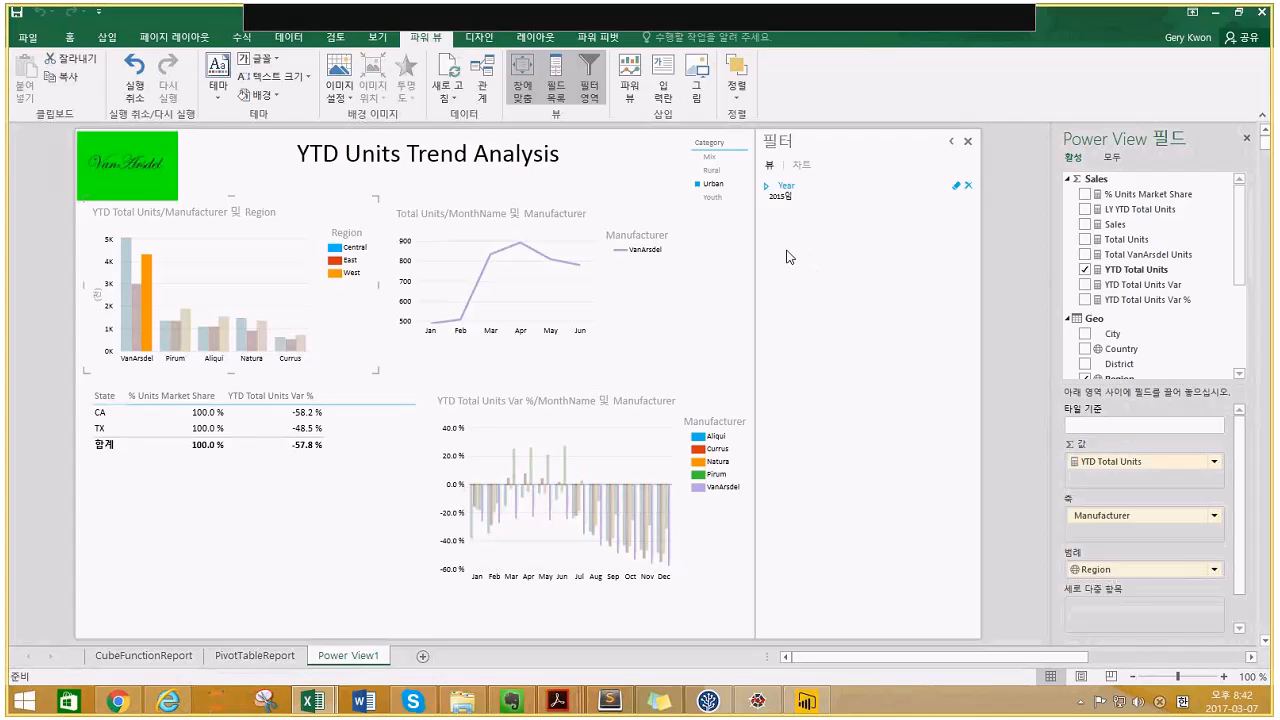
left_click(254, 656)
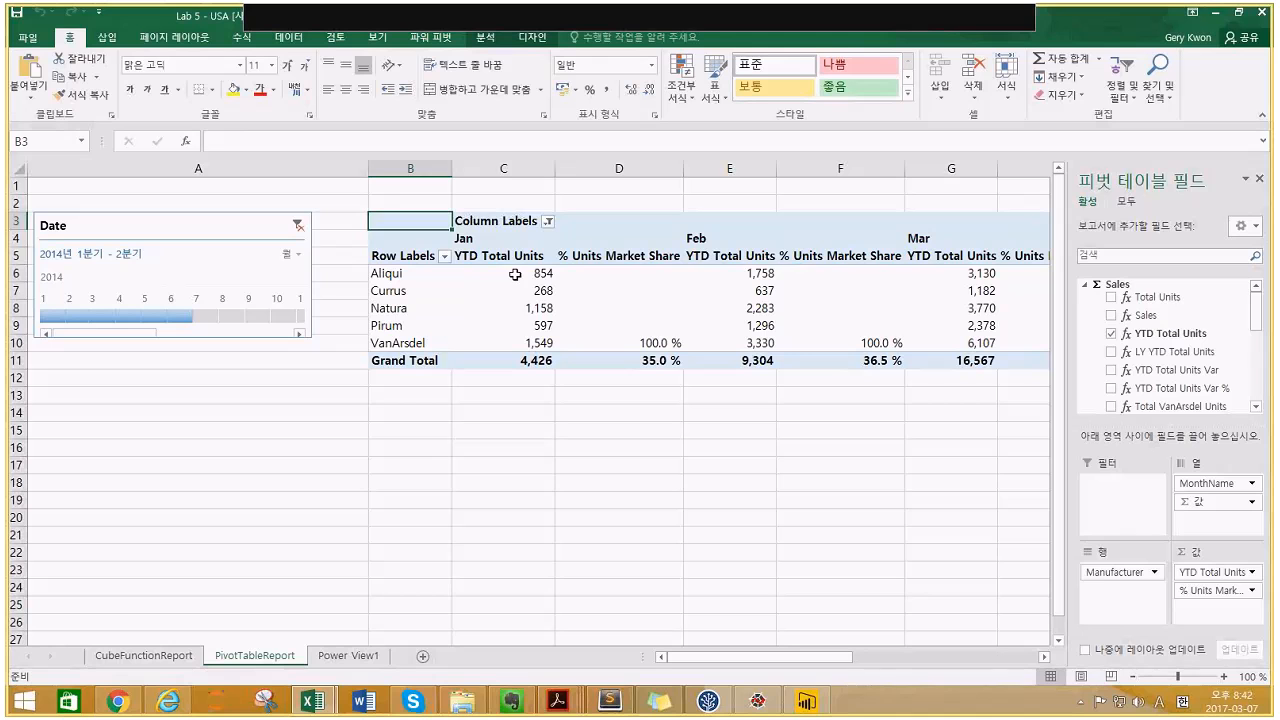
- Inspect the pivot's YTD Total Units values and field list, then show the 파워 피벗 ribbon tab
left_click(515, 274)
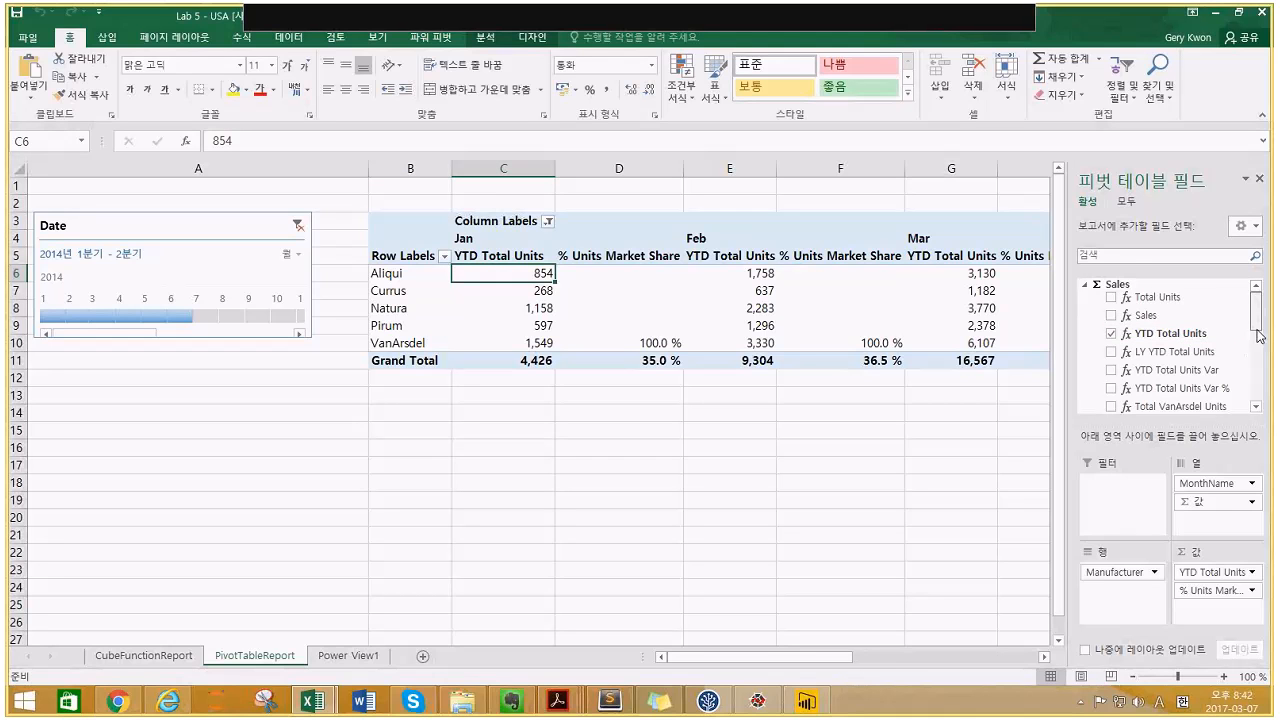
scroll(1258, 347, "down", 1)
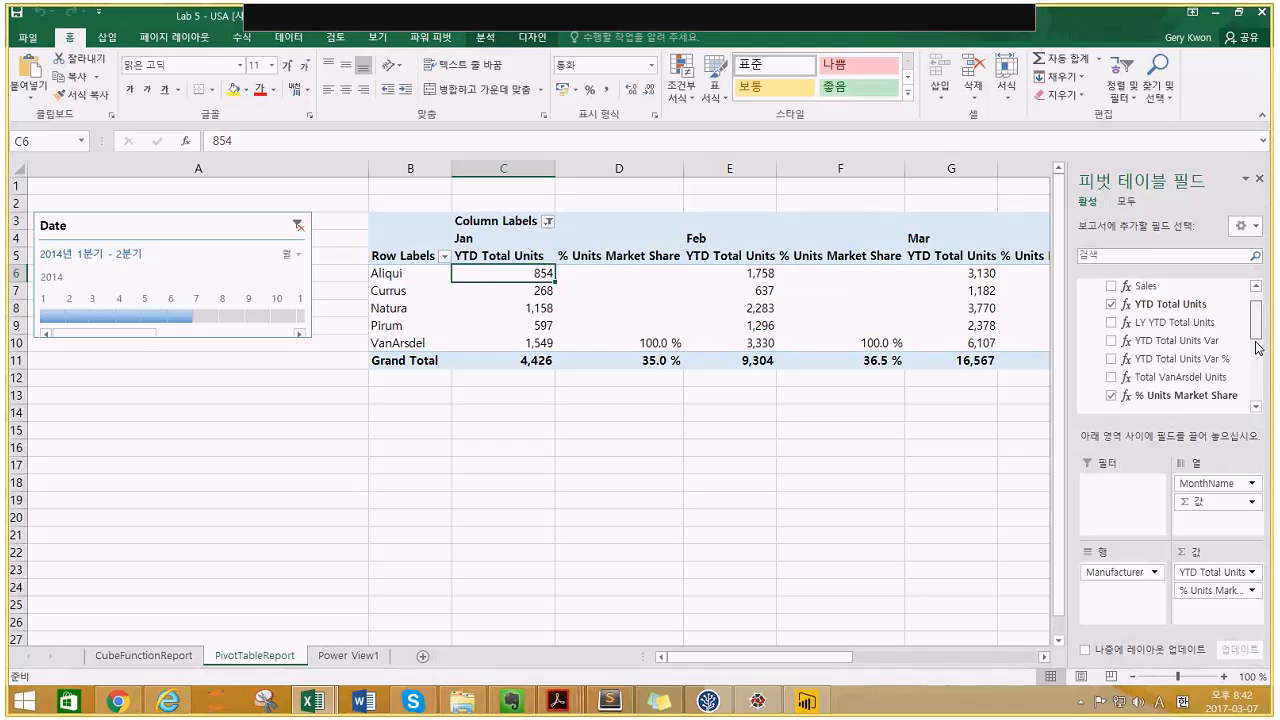
left_click(1258, 347)
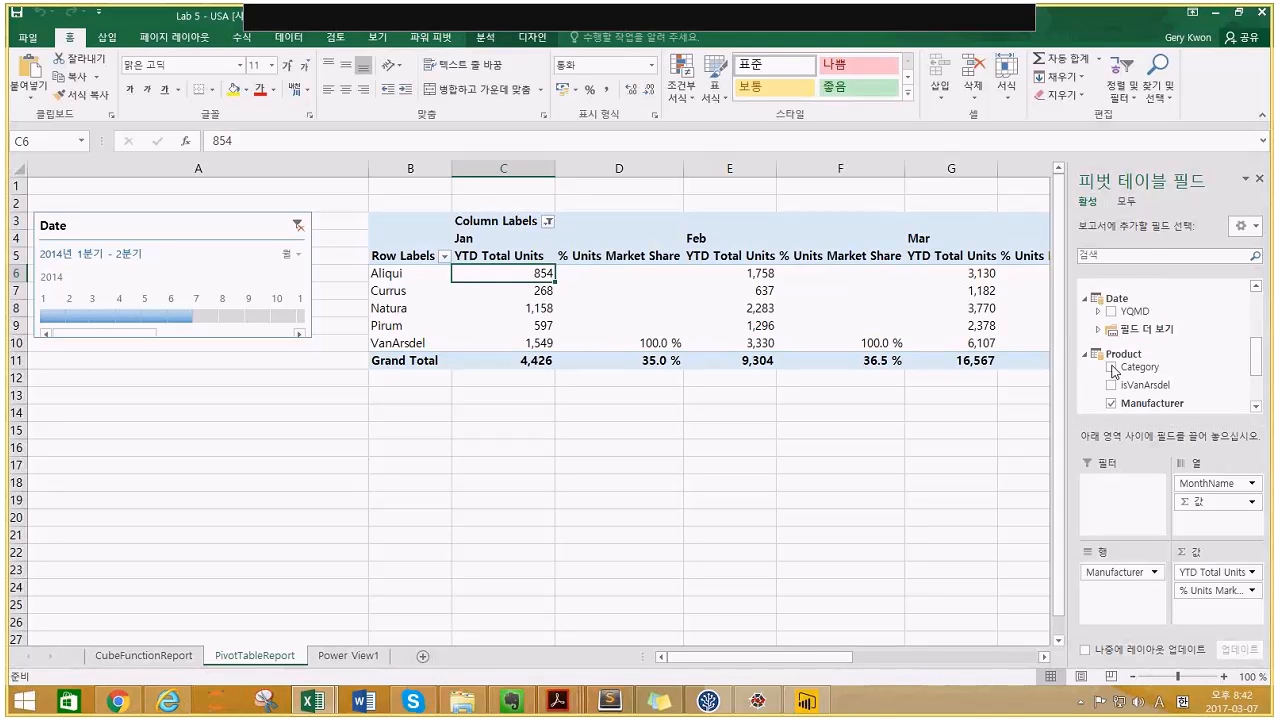
left_click(857, 290)
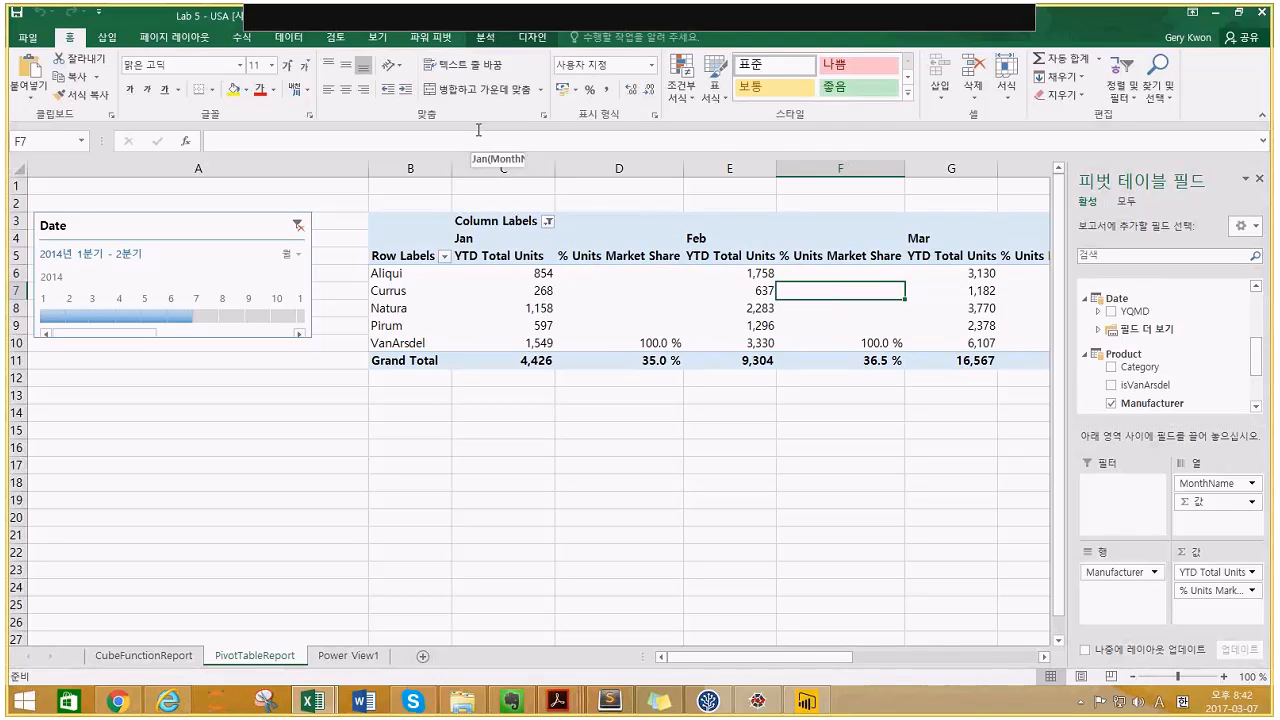
left_click(430, 37)
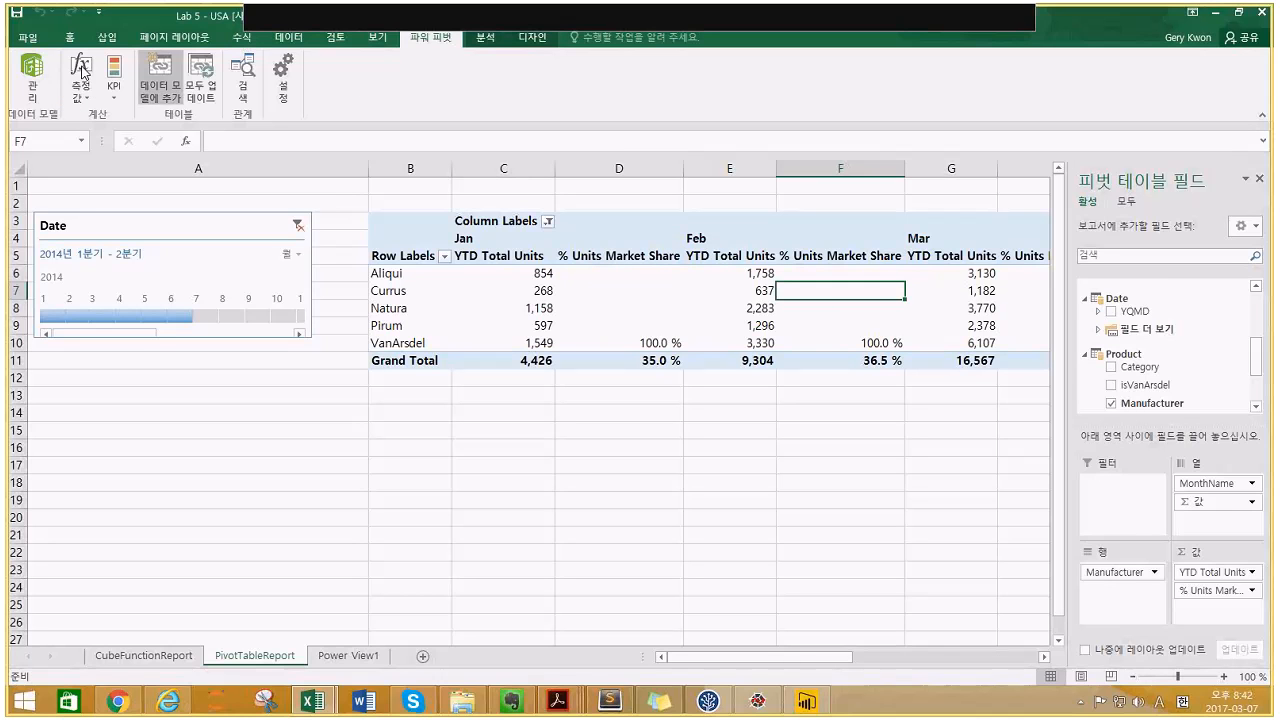
left_click(43, 75)
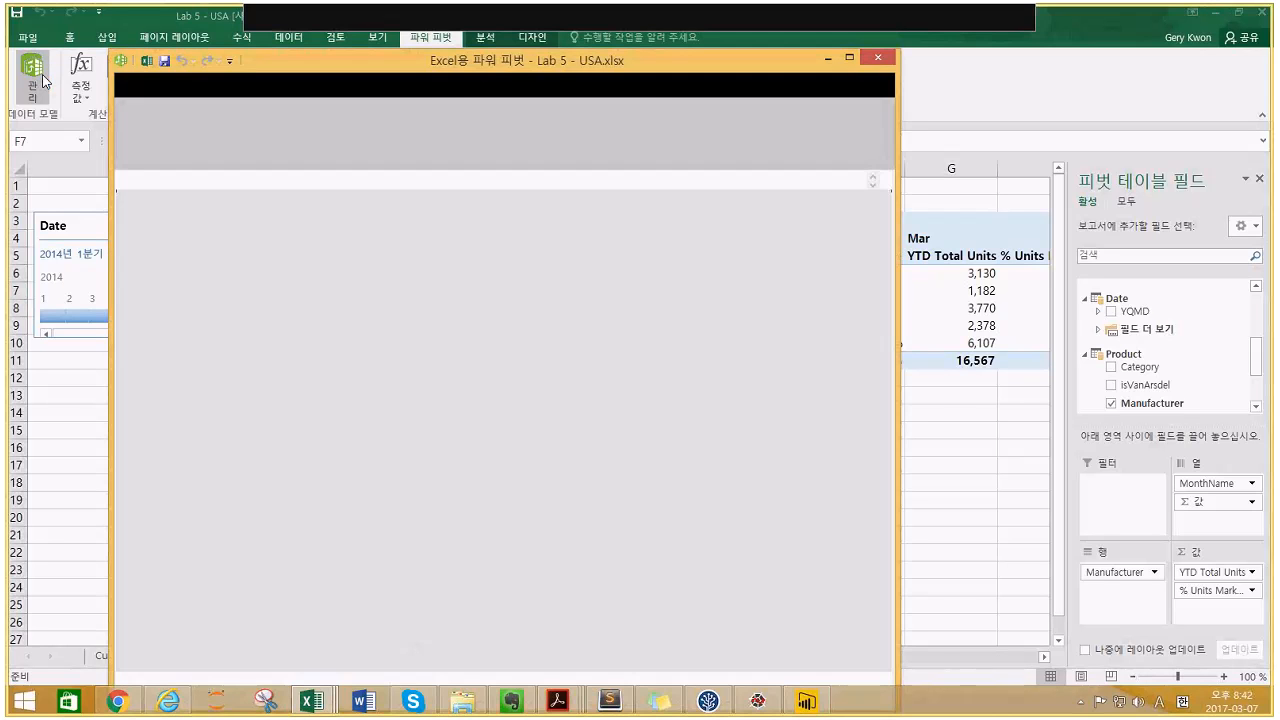
left_click(849, 58)
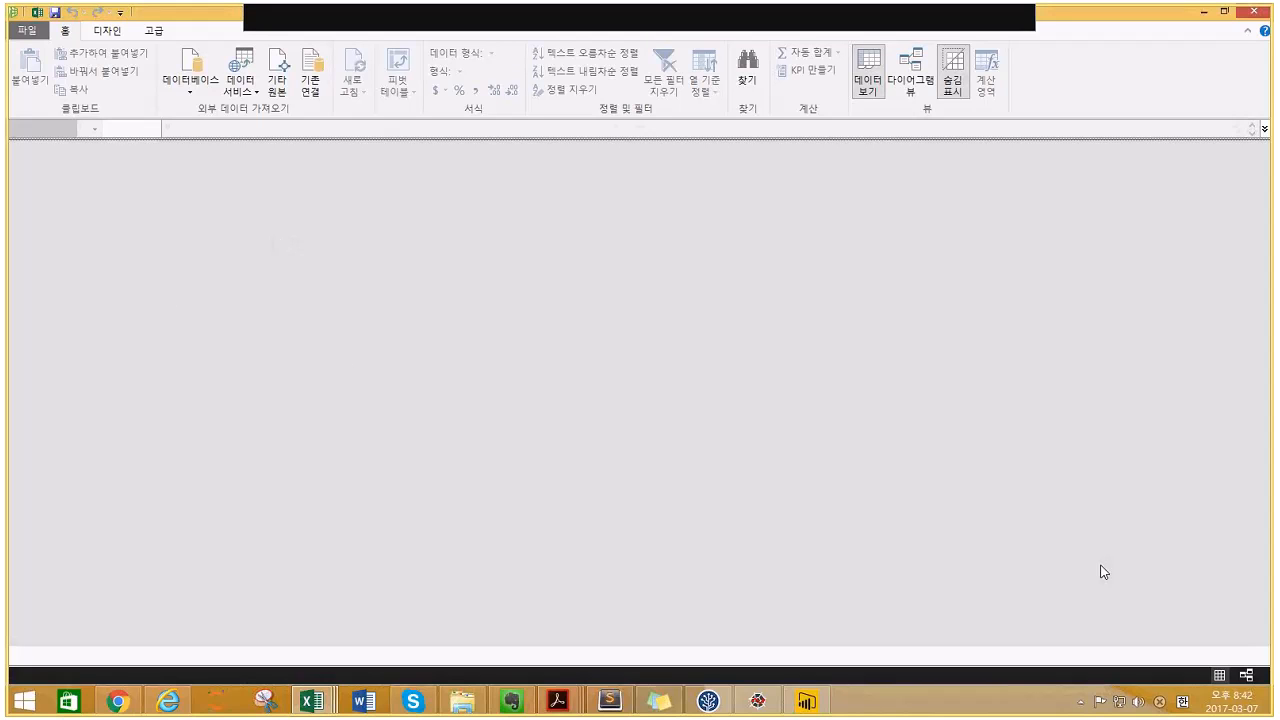
left_click(1242, 676)
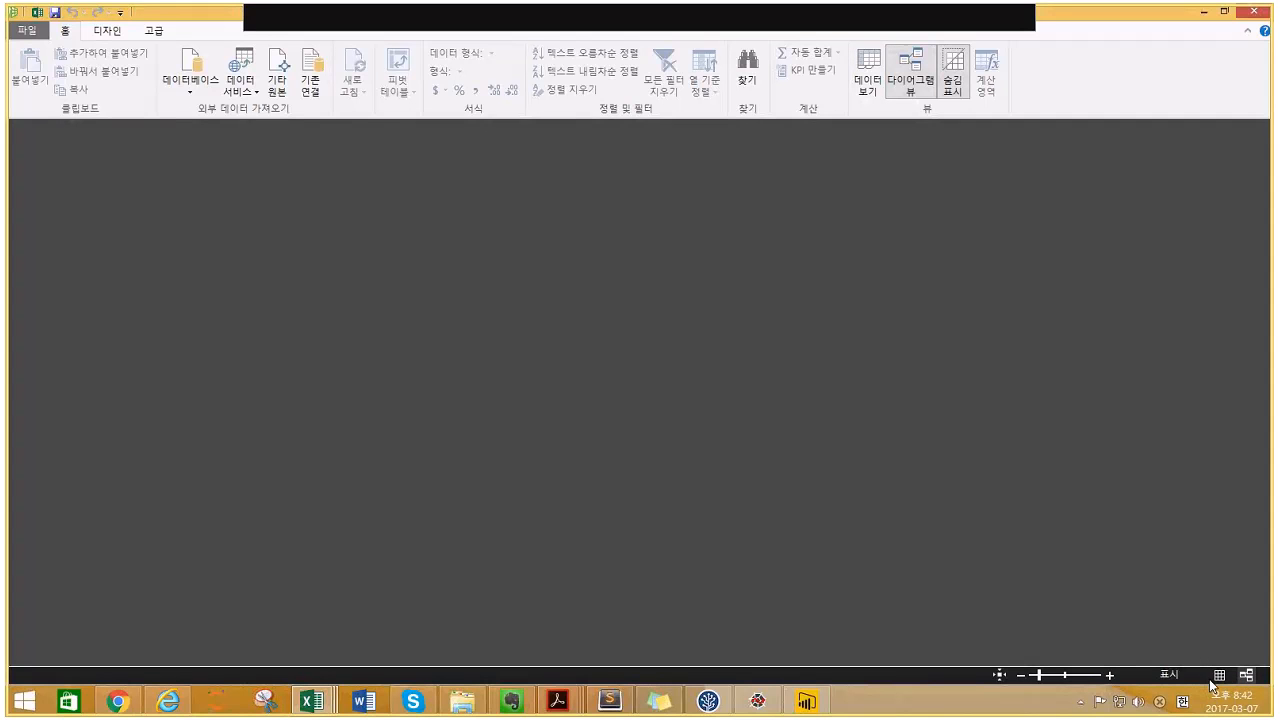
left_click(1216, 678)
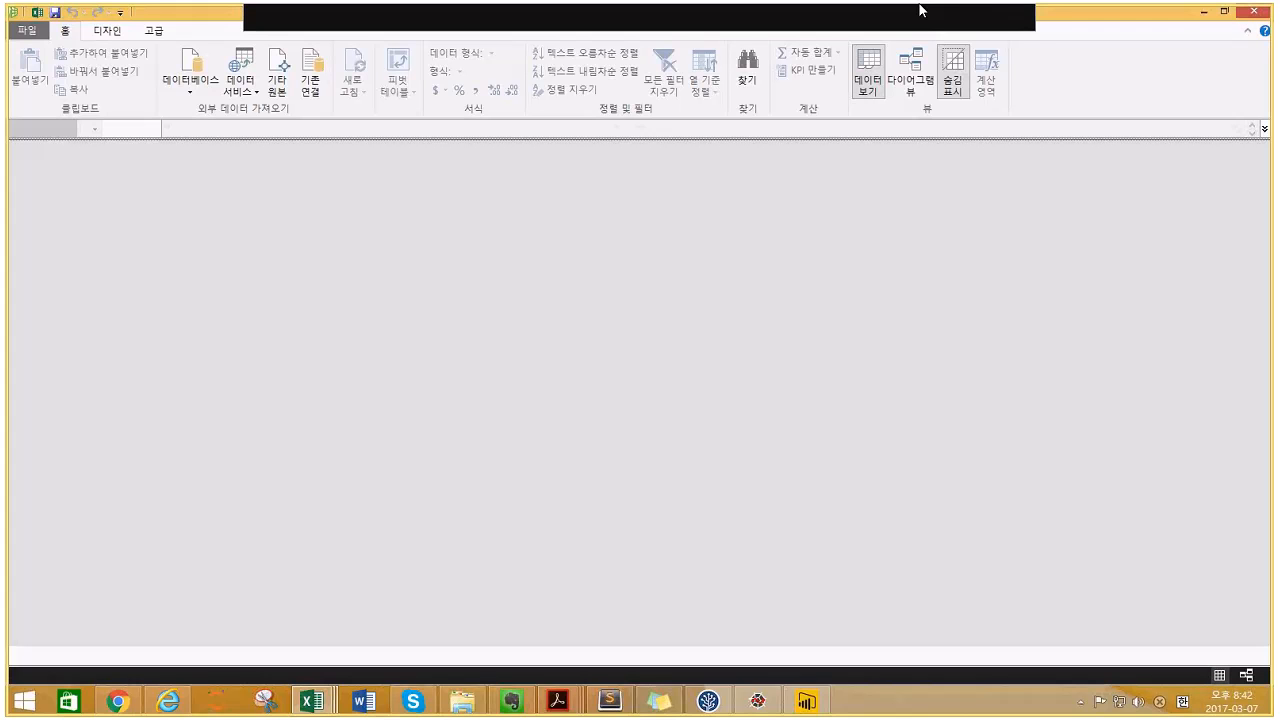
- Close the empty Power Pivot window, check VanArsdel's January market share, and go back to Power View1
left_click(1254, 11)
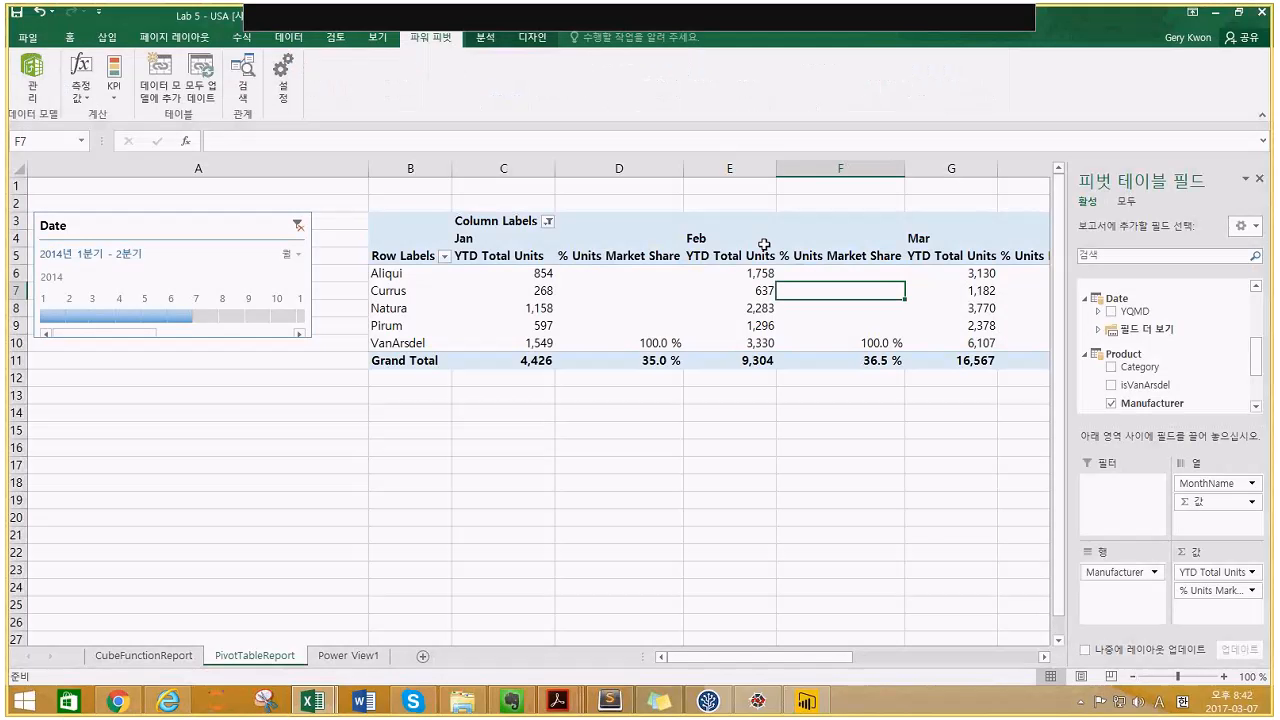
left_click(619, 342)
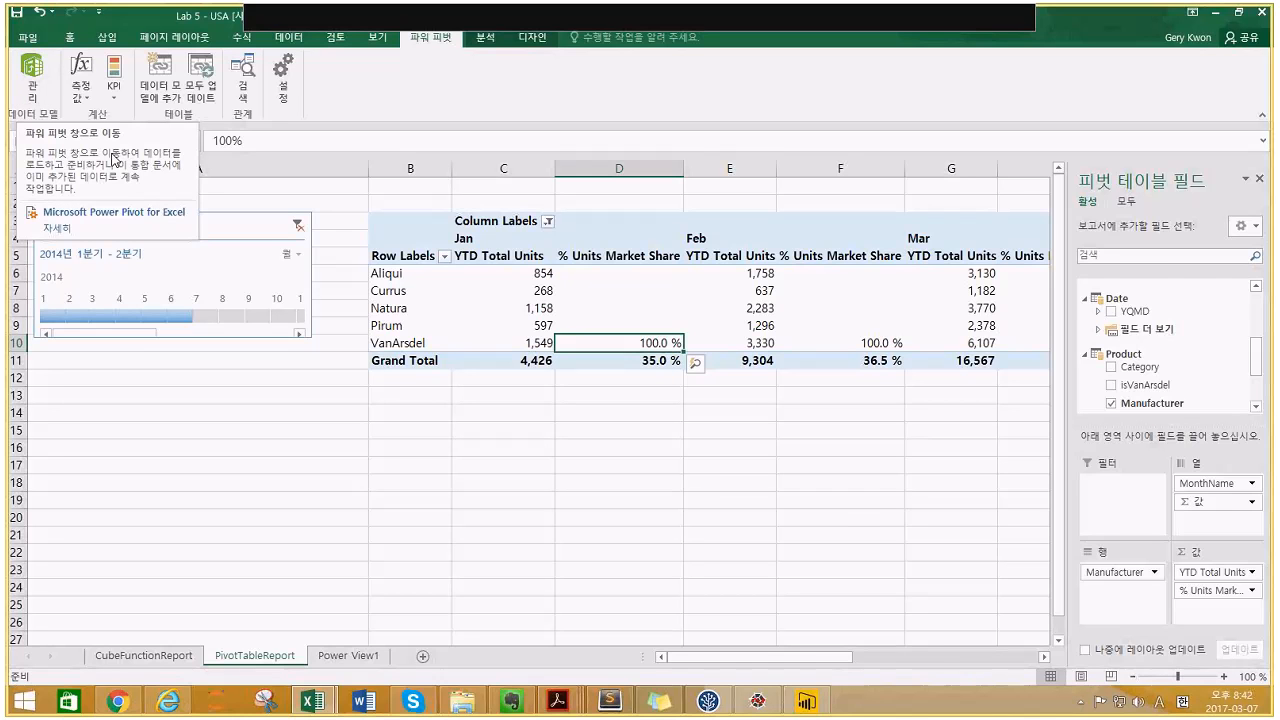
left_click(343, 251)
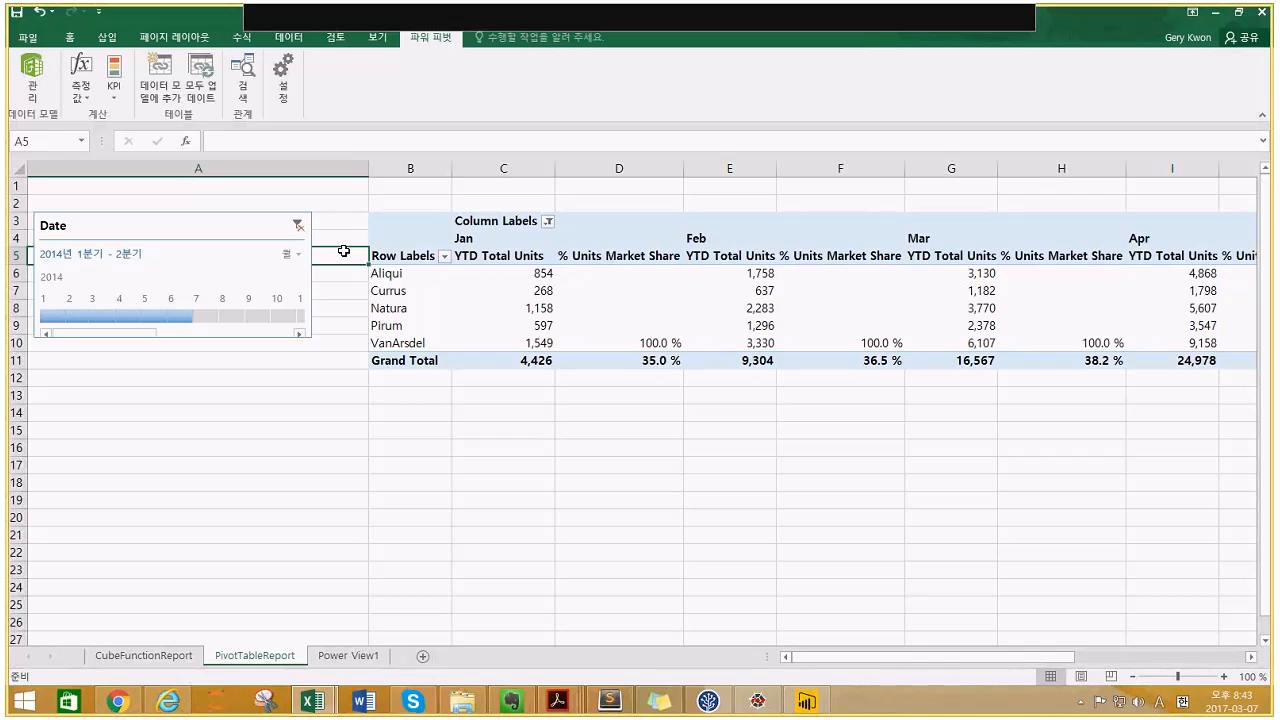
left_click(342, 656)
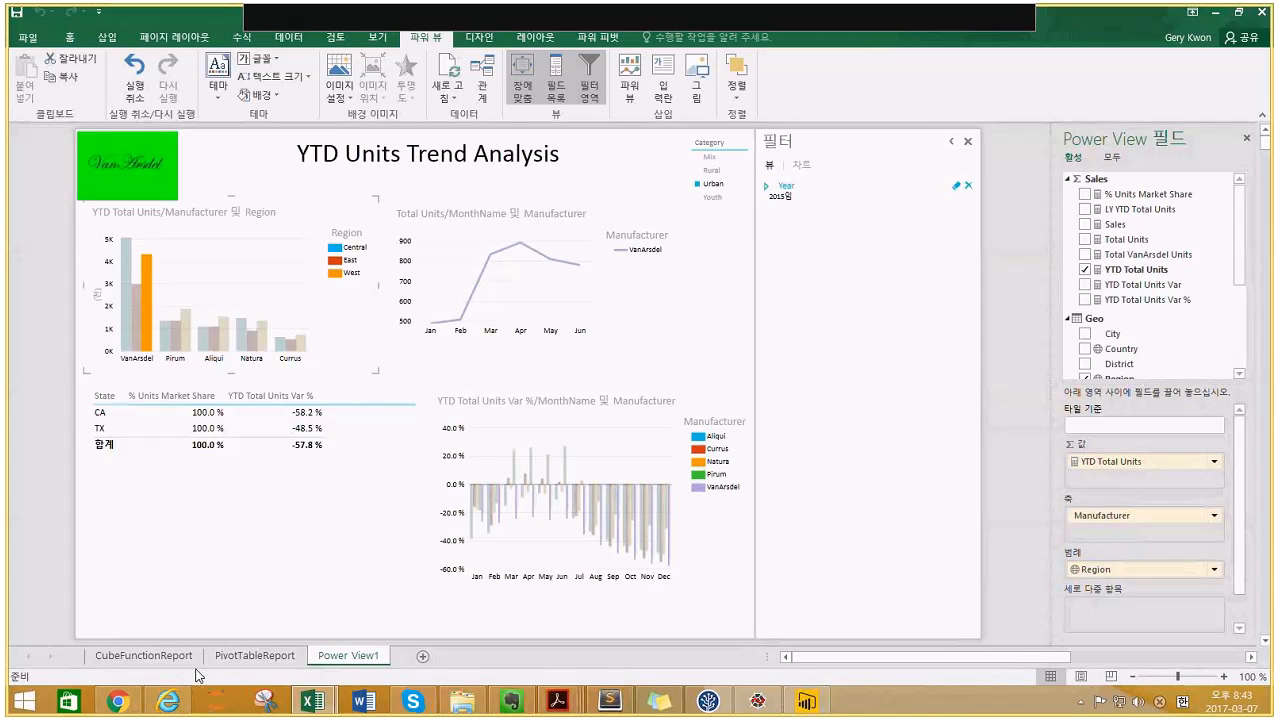
- Upload Lab 5 - USA.xlsx from a local file as an Excel workbook and replace the existing copy
left_click(118, 703)
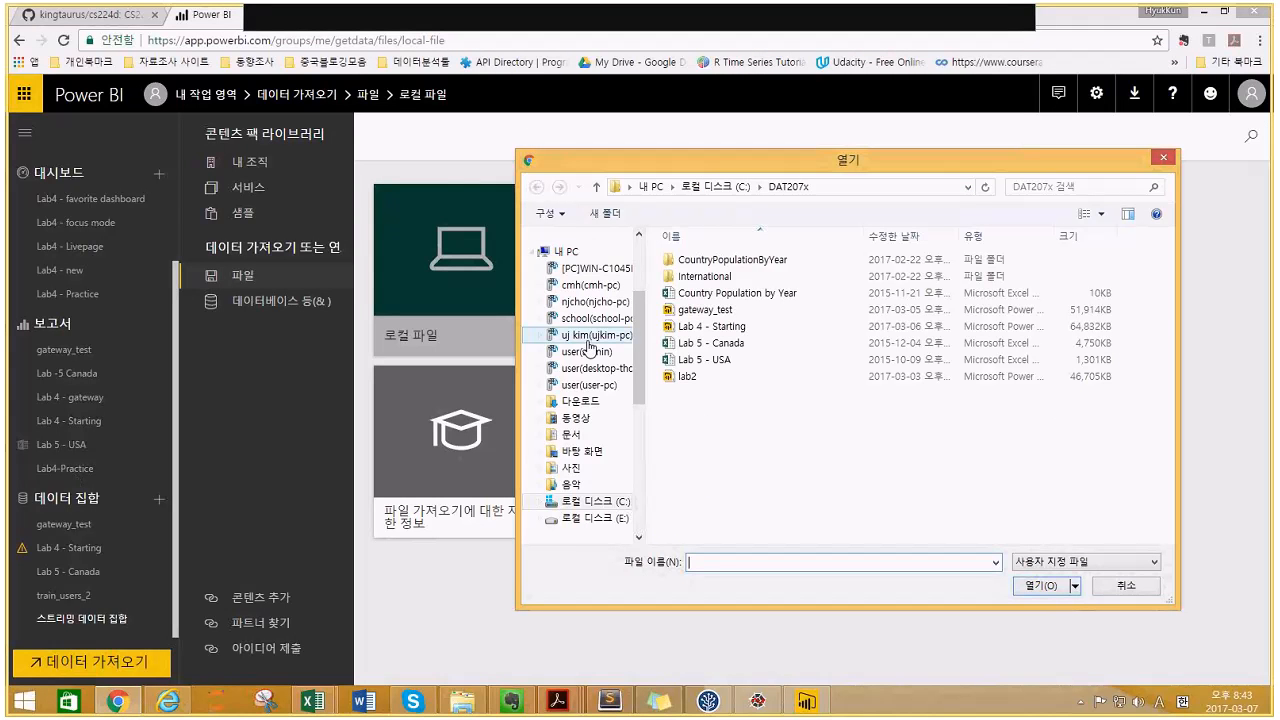
left_click(698, 364)
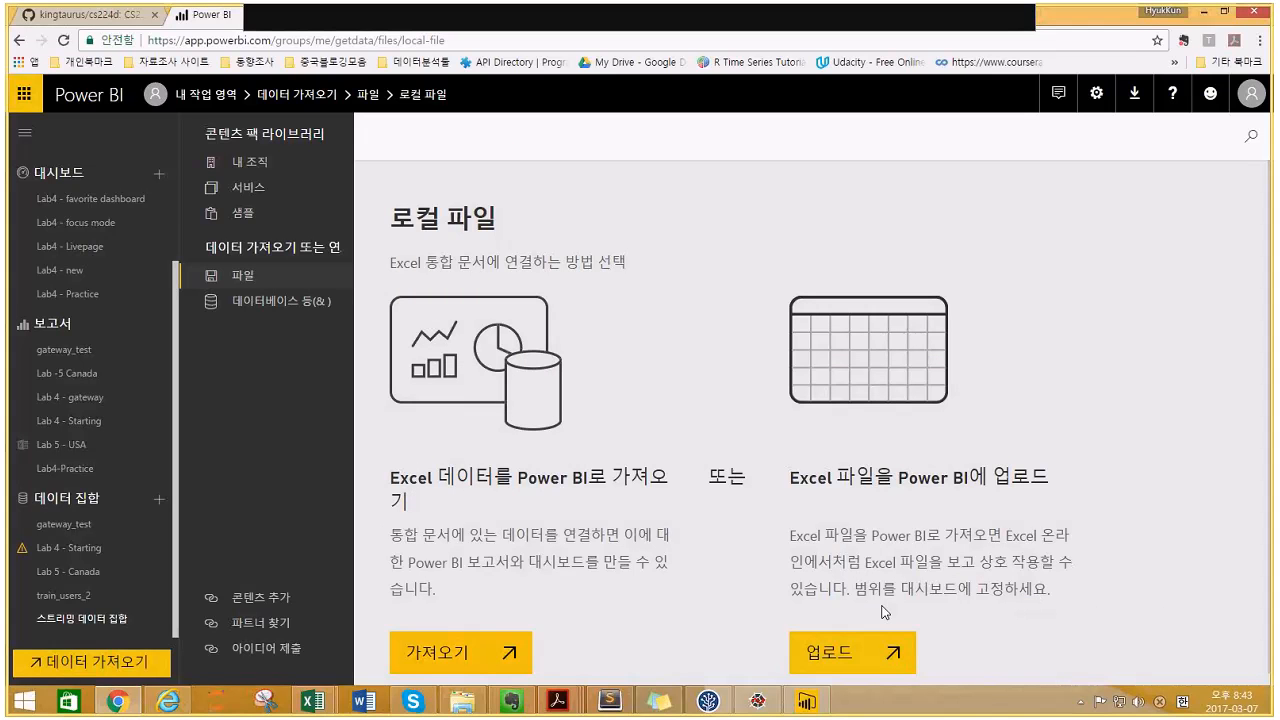
scroll(884, 612, "down", 1)
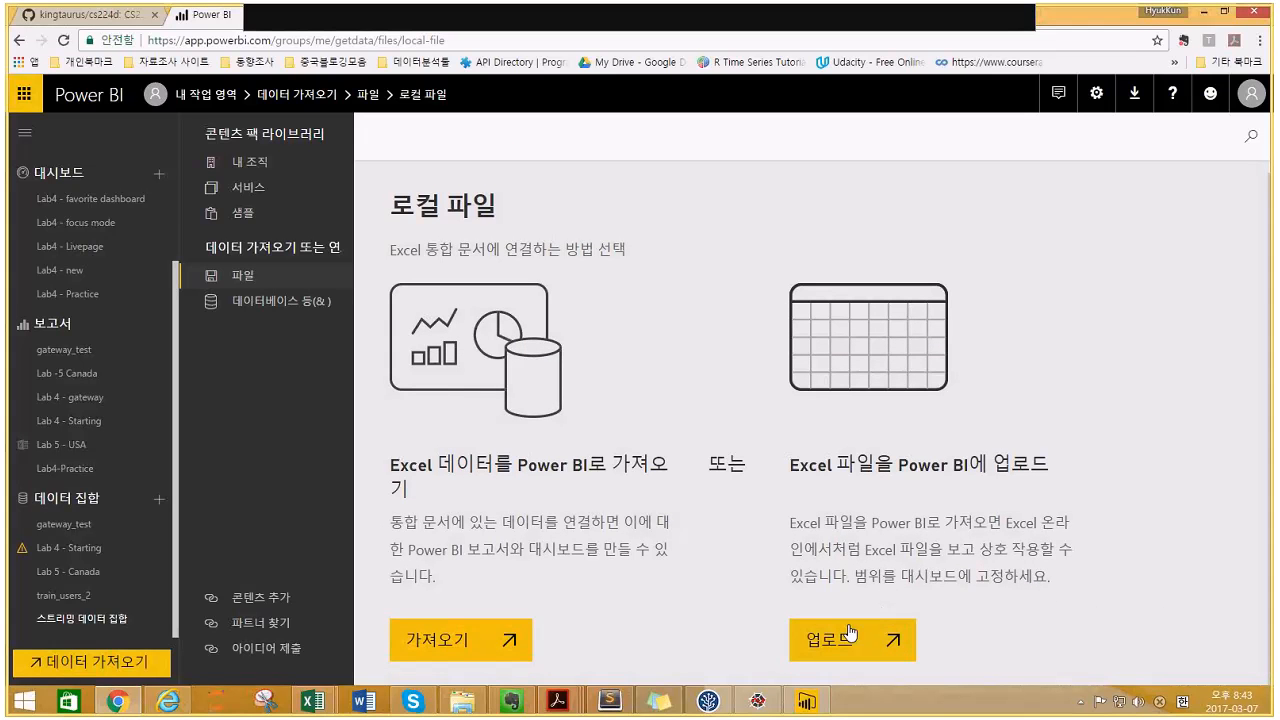
left_click(849, 632)
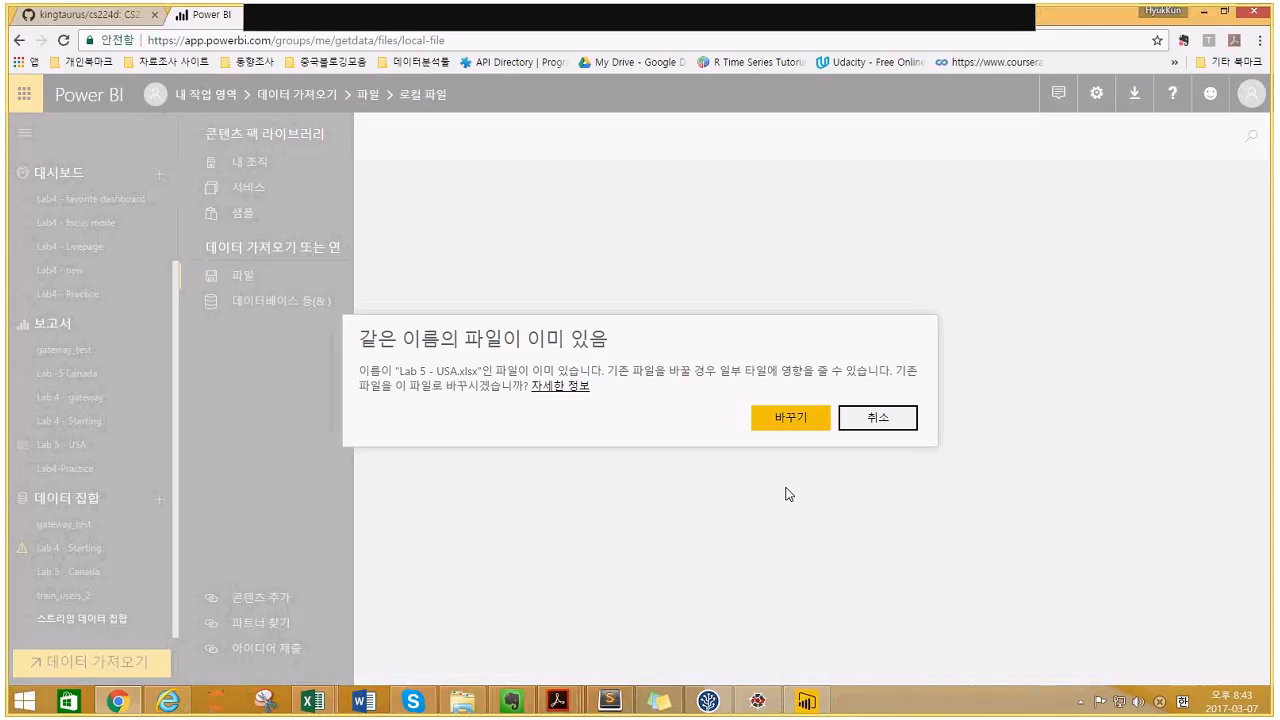
left_click(790, 422)
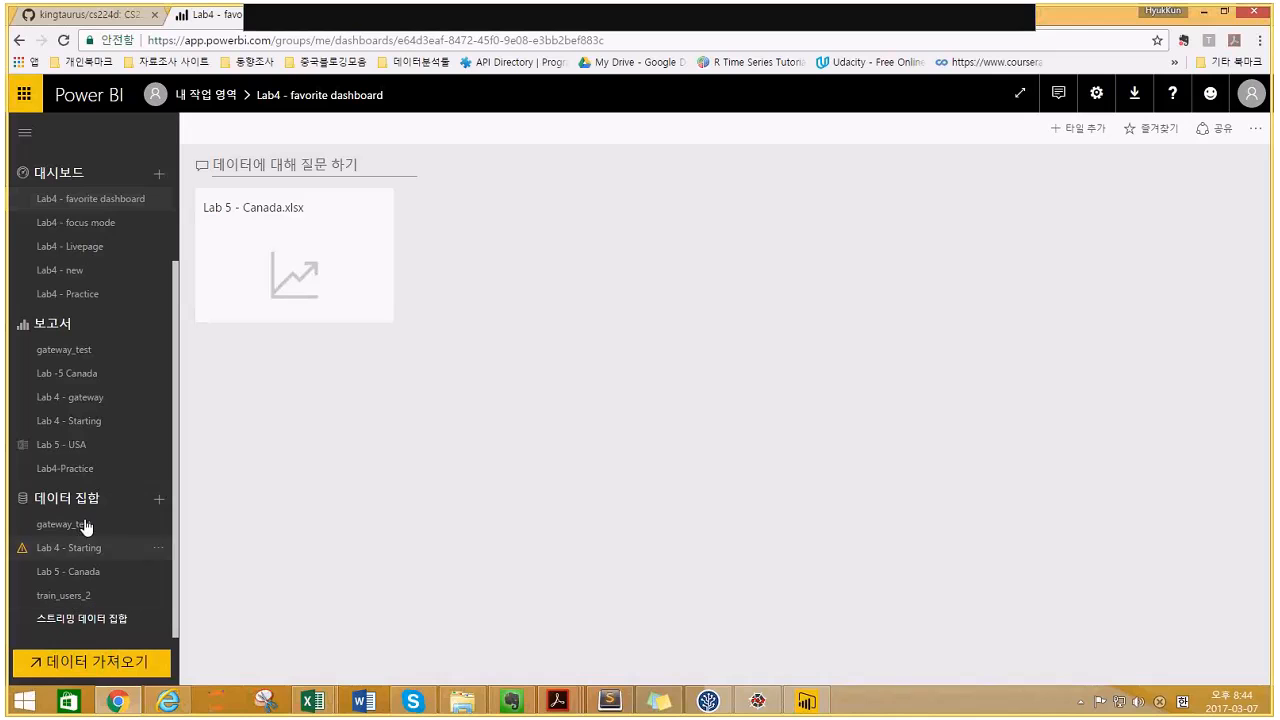
- Open Lab 5 - USA online and view its PivotTableReport and CubeFunctionReport sheets, then return to Power BI Desktop
left_click(72, 446)
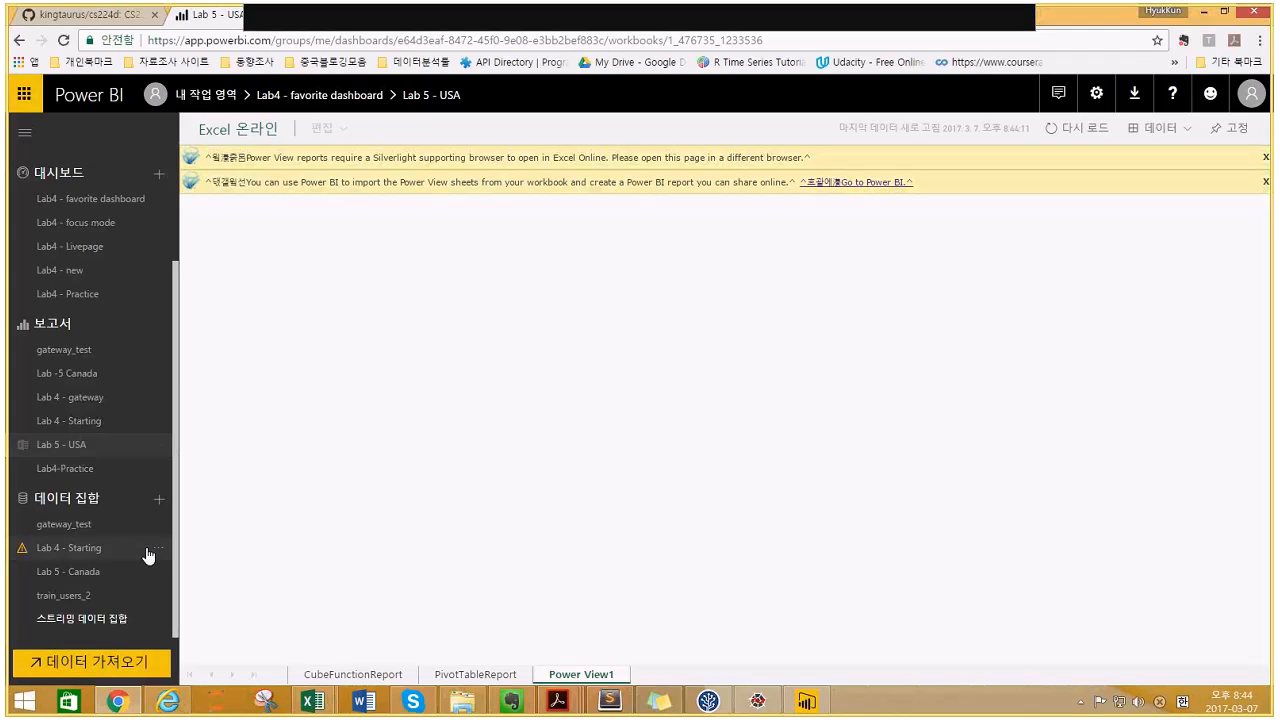
left_click(443, 676)
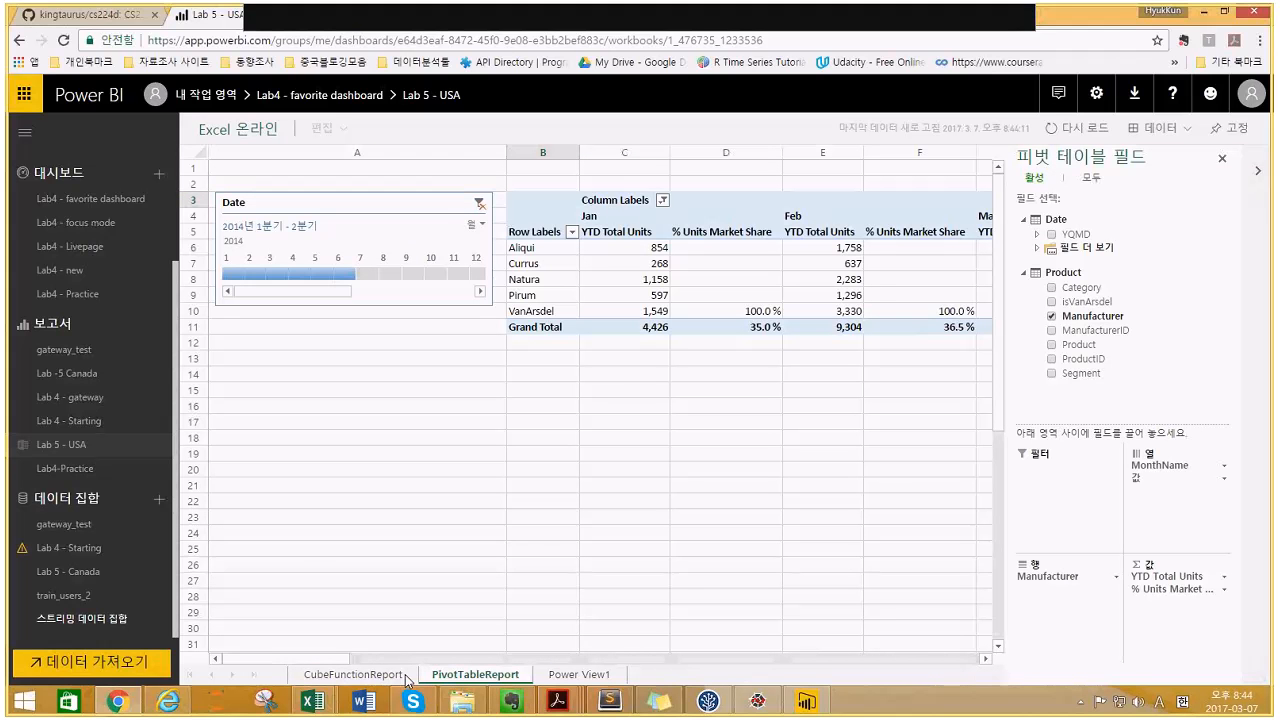
left_click(406, 678)
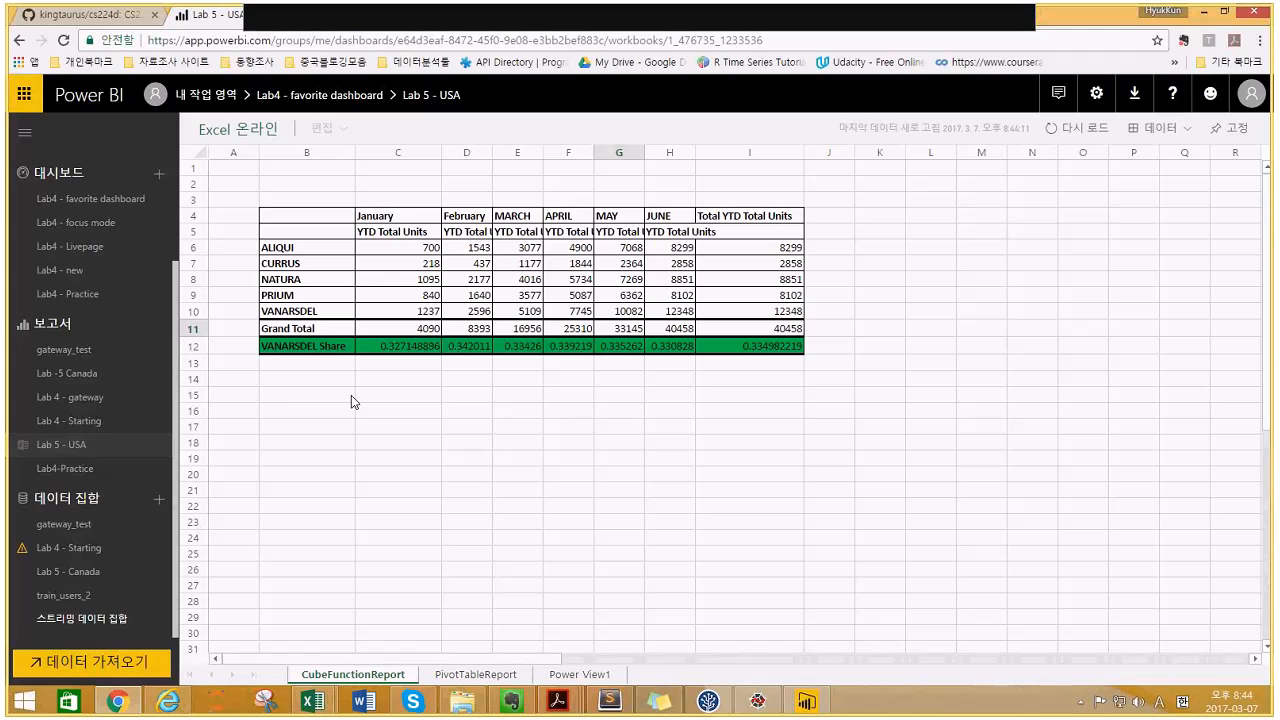
left_click(805, 702)
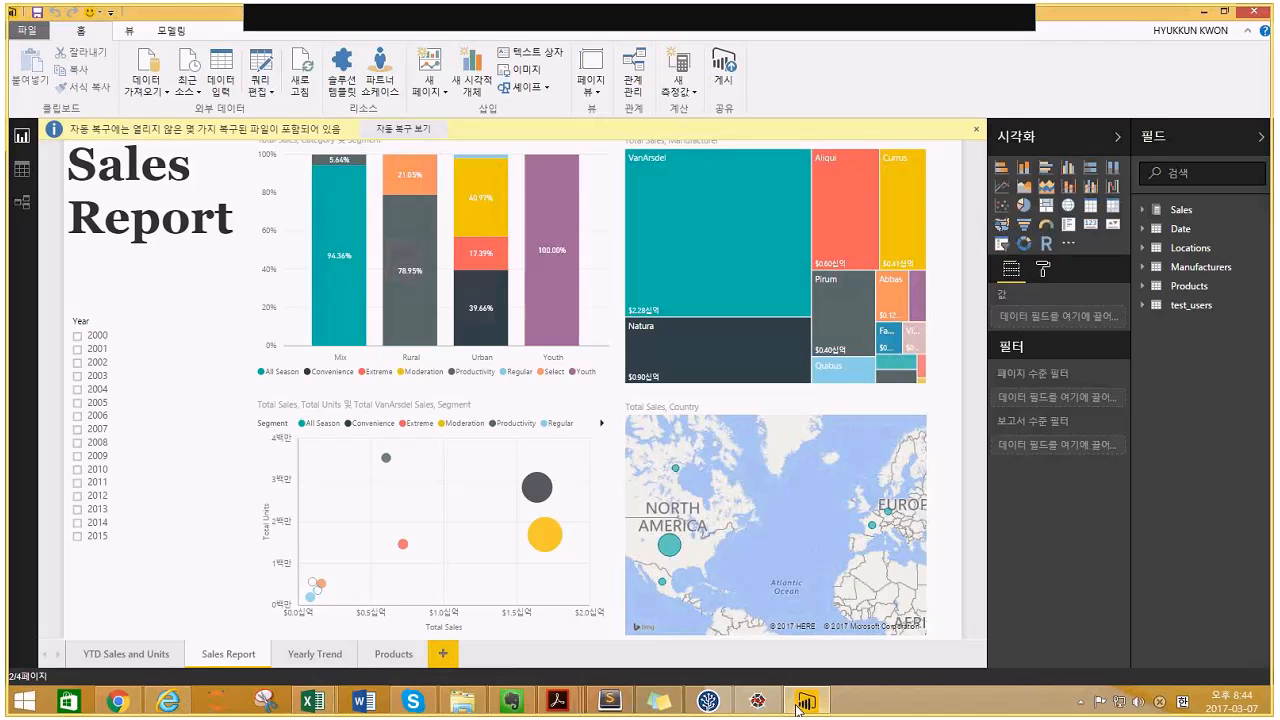
- Launch Power BI Desktop by searching 'power' from the Start screen
left_click(23, 25)
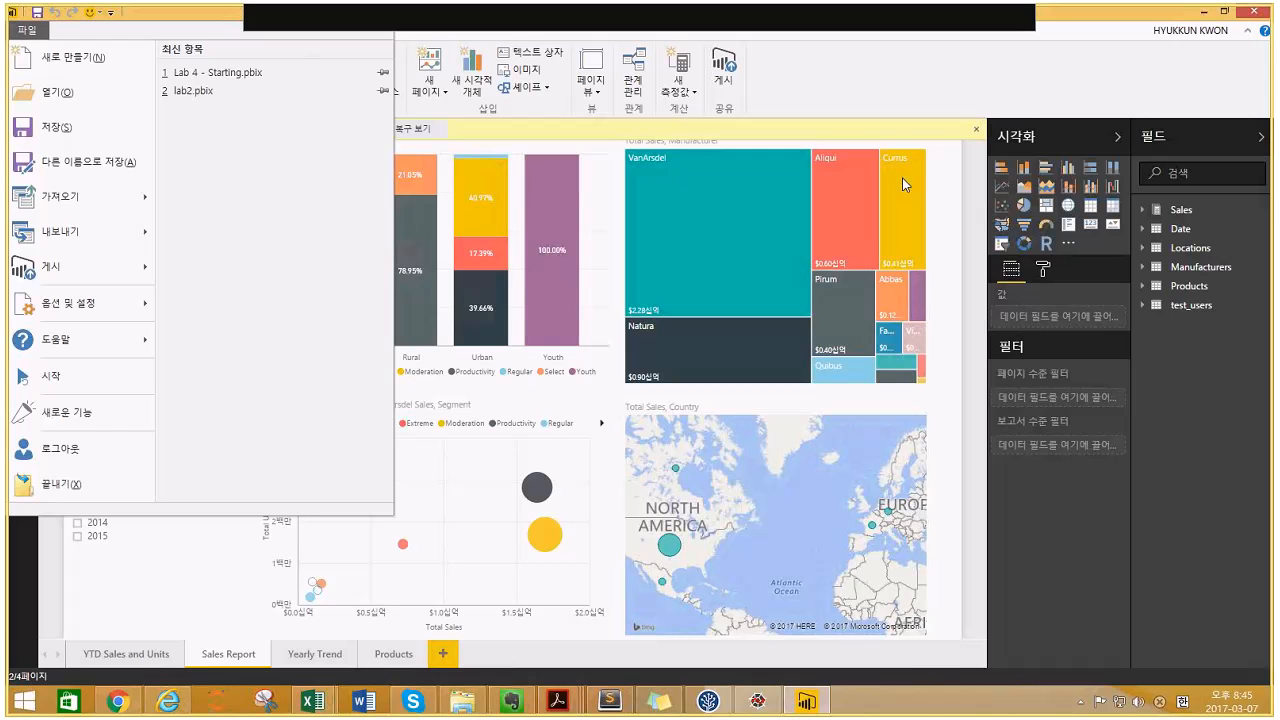
left_click(26, 707)
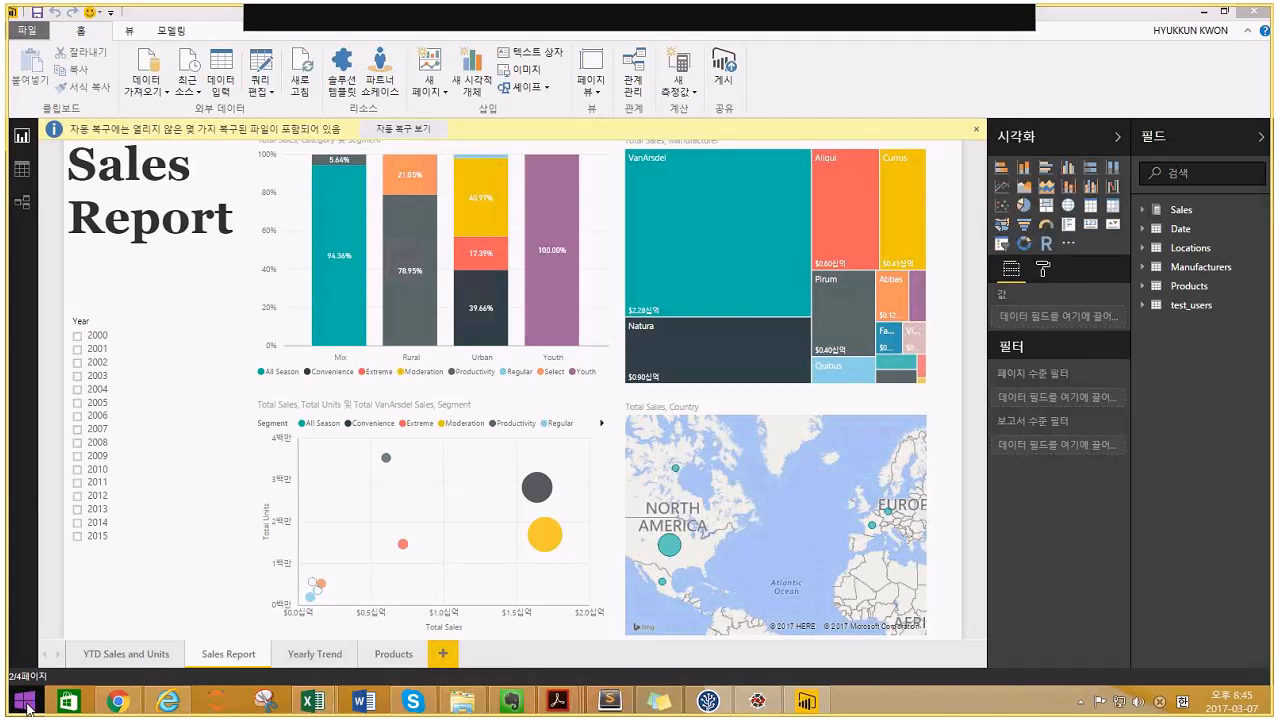
type("power")
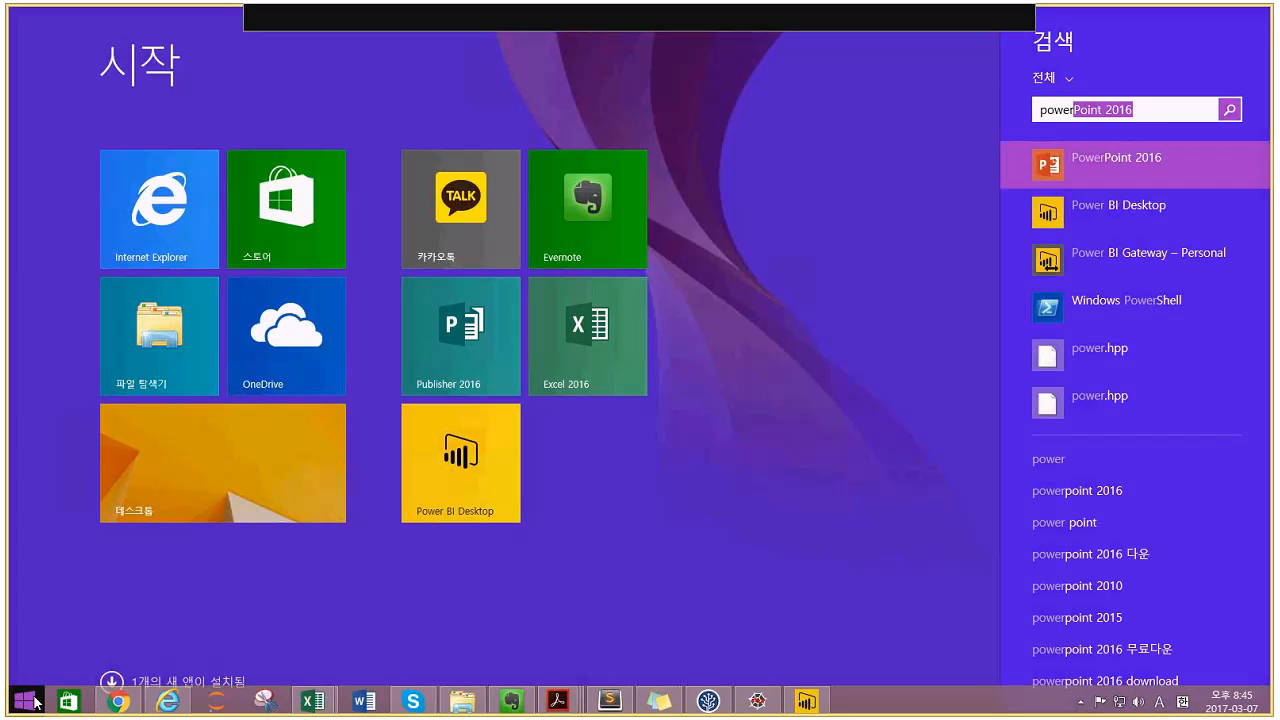
left_click(1113, 208)
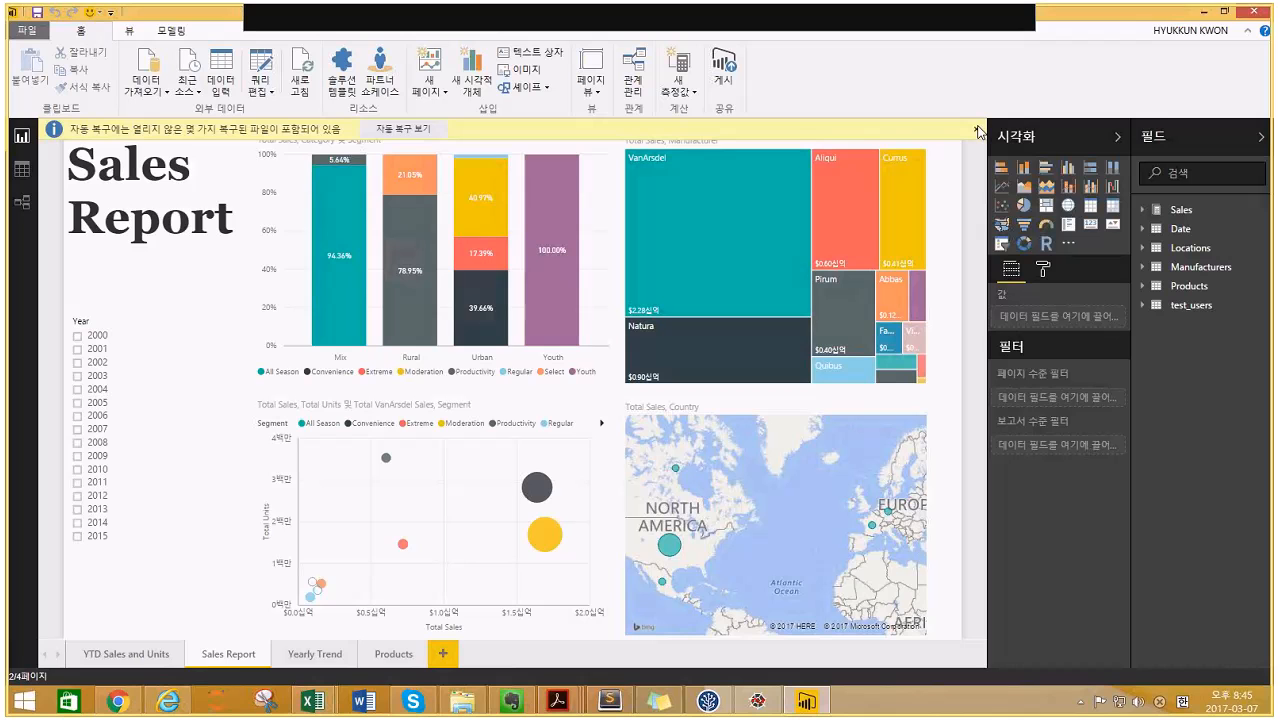
- Dismiss the auto-recovery notice, choosing to view the recovered files later
left_click(127, 75)
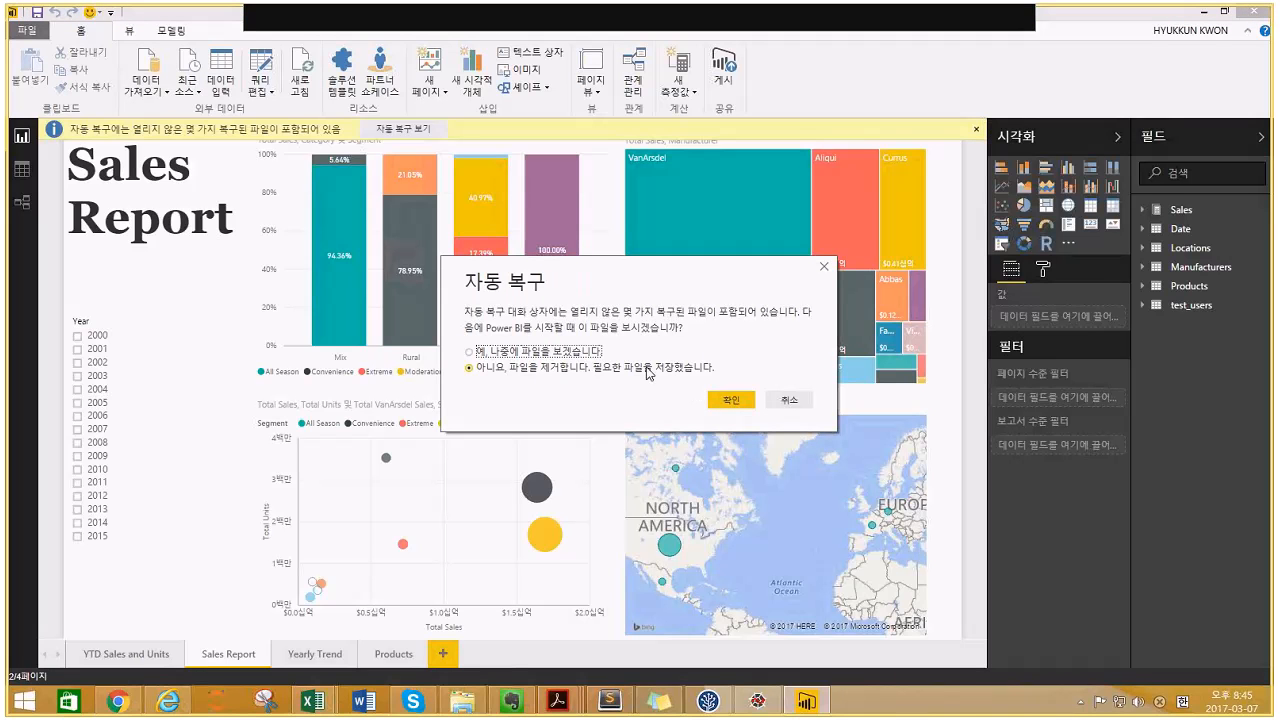
left_click(560, 352)
left_click(712, 403)
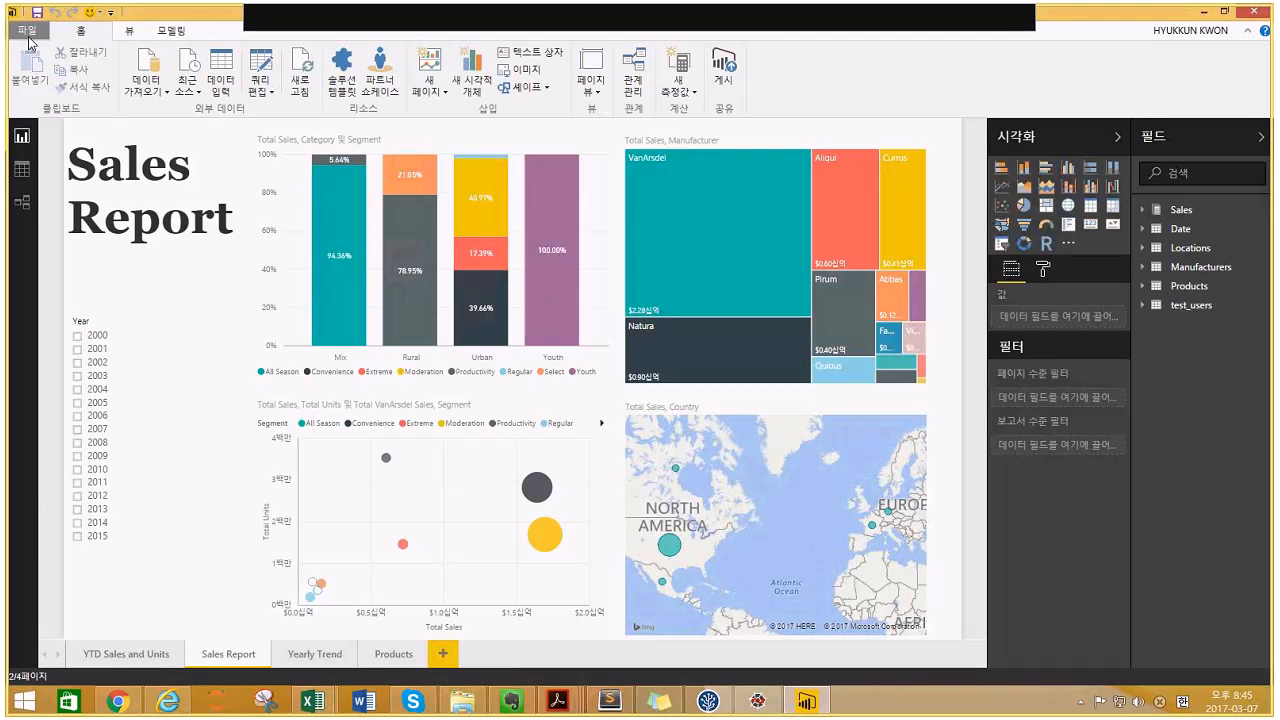
- Create a new blank report and close the welcome screen
left_click(28, 37)
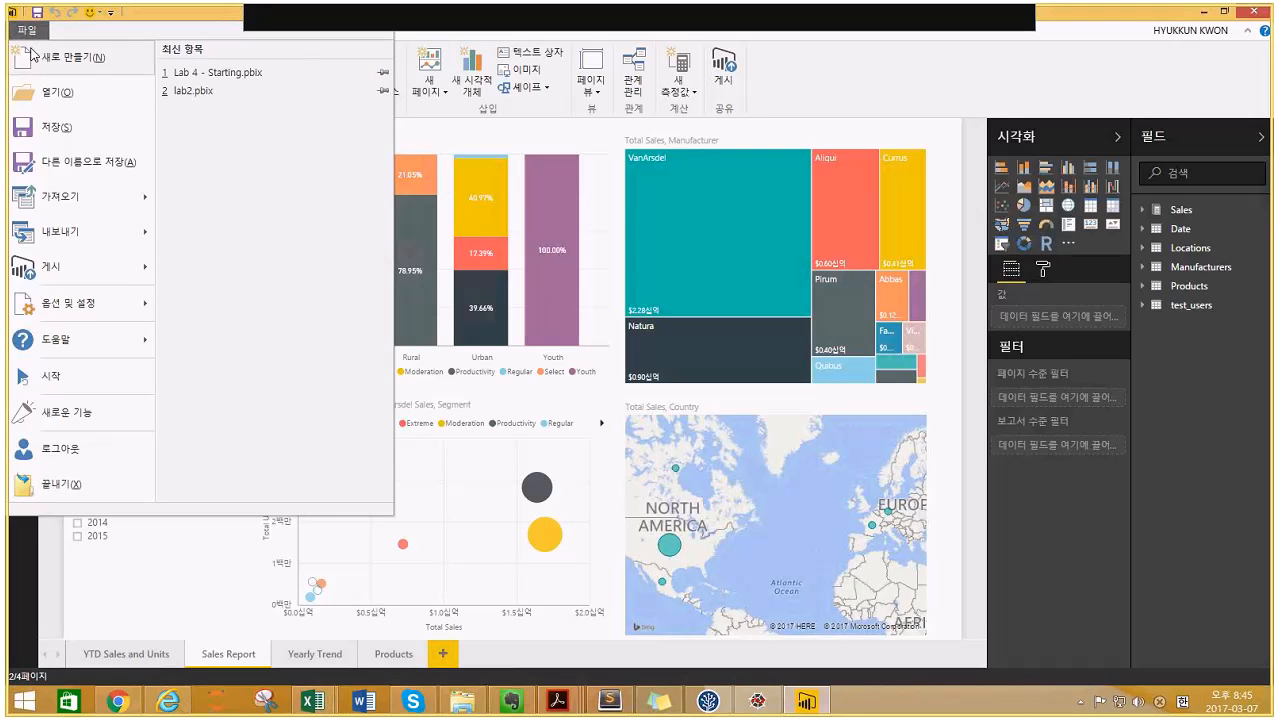
left_click(30, 46)
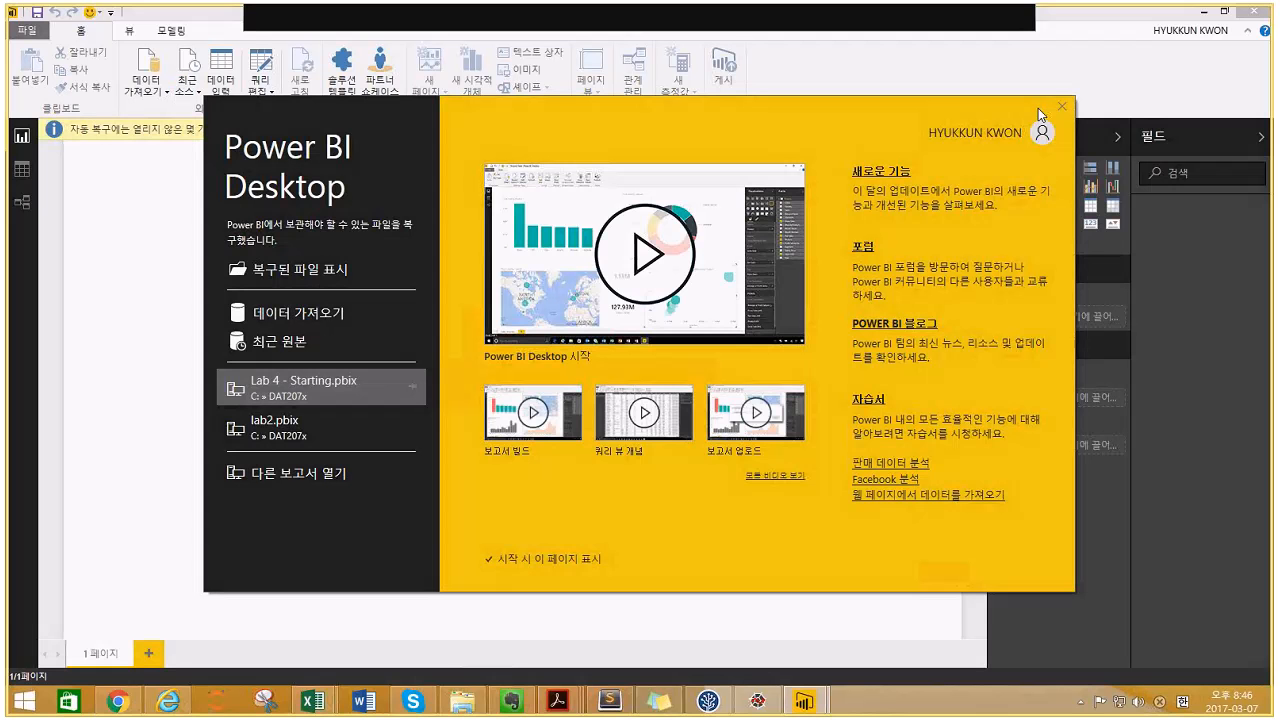
left_click(1061, 107)
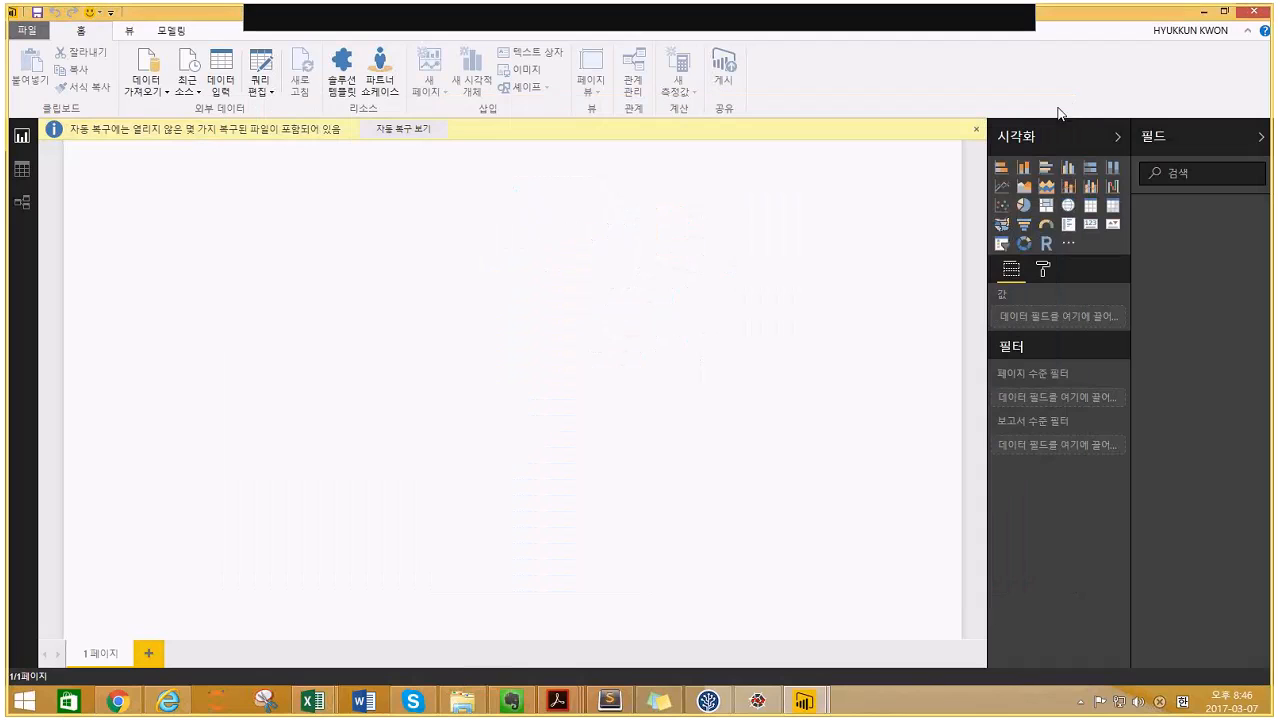
- Get Excel data from Lab 5 - USA, preview its sheets in the Navigator, then cancel without loading
left_click(146, 80)
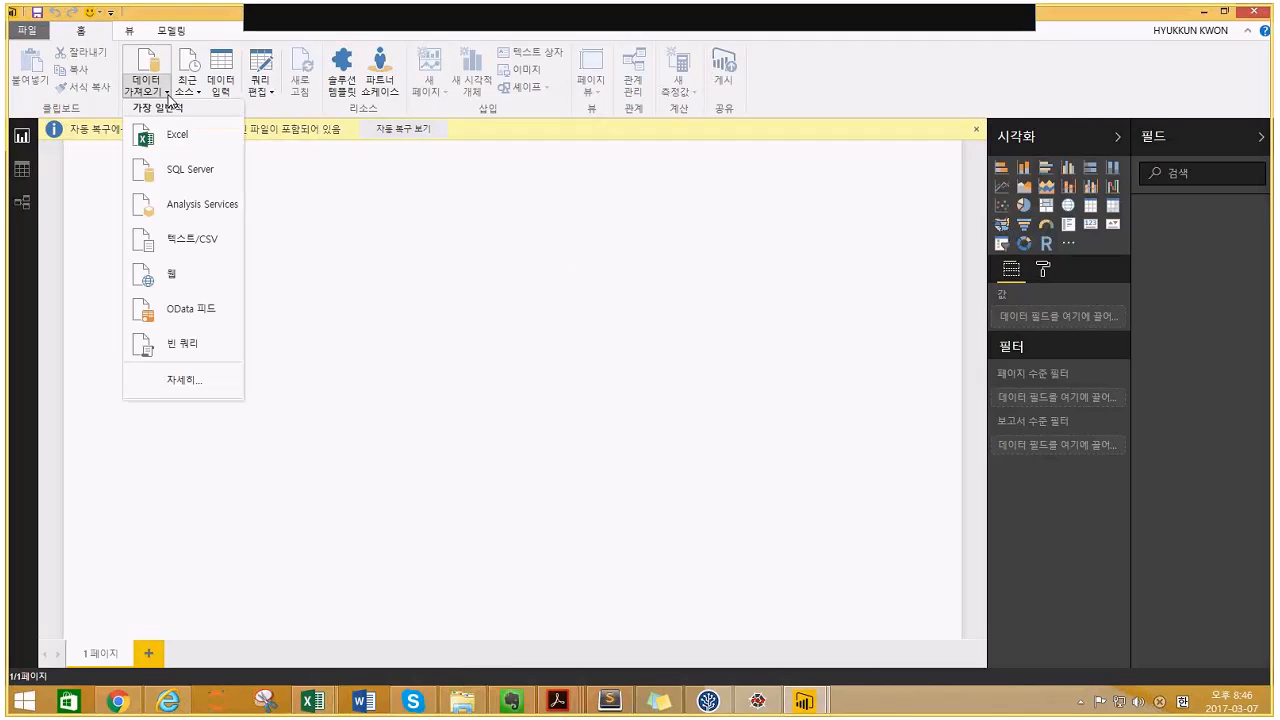
left_click(170, 133)
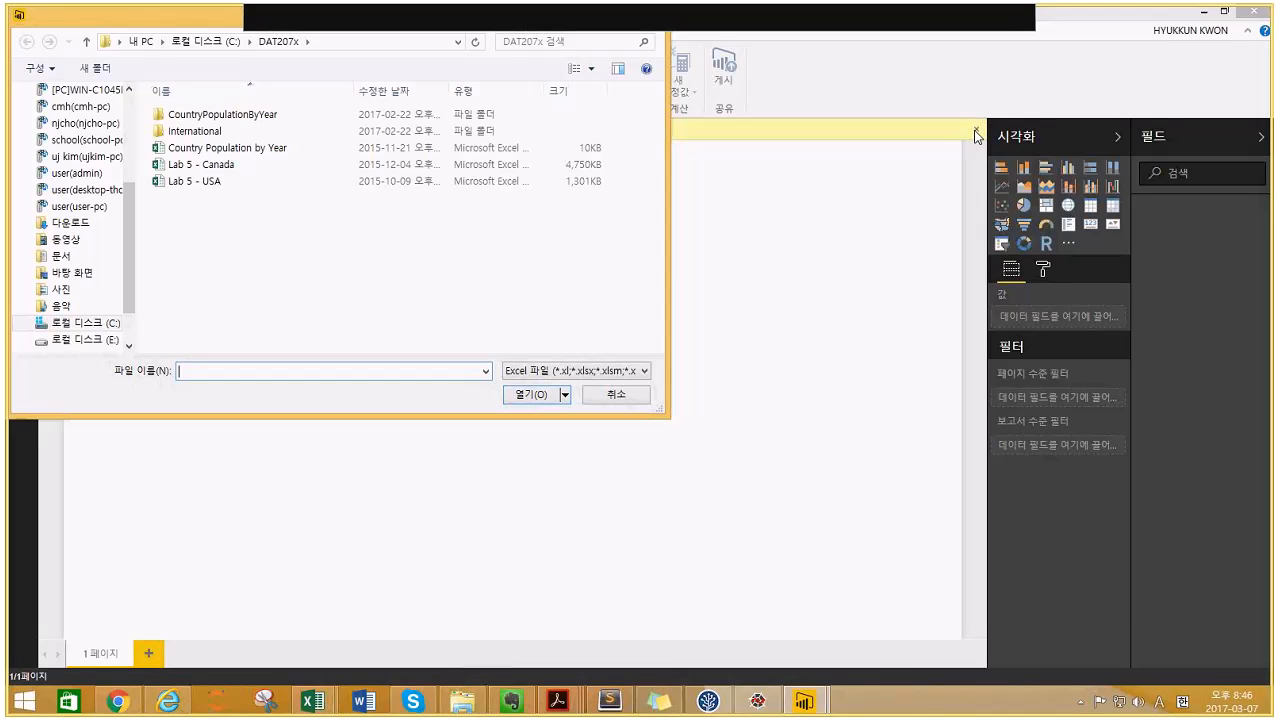
left_click(199, 183)
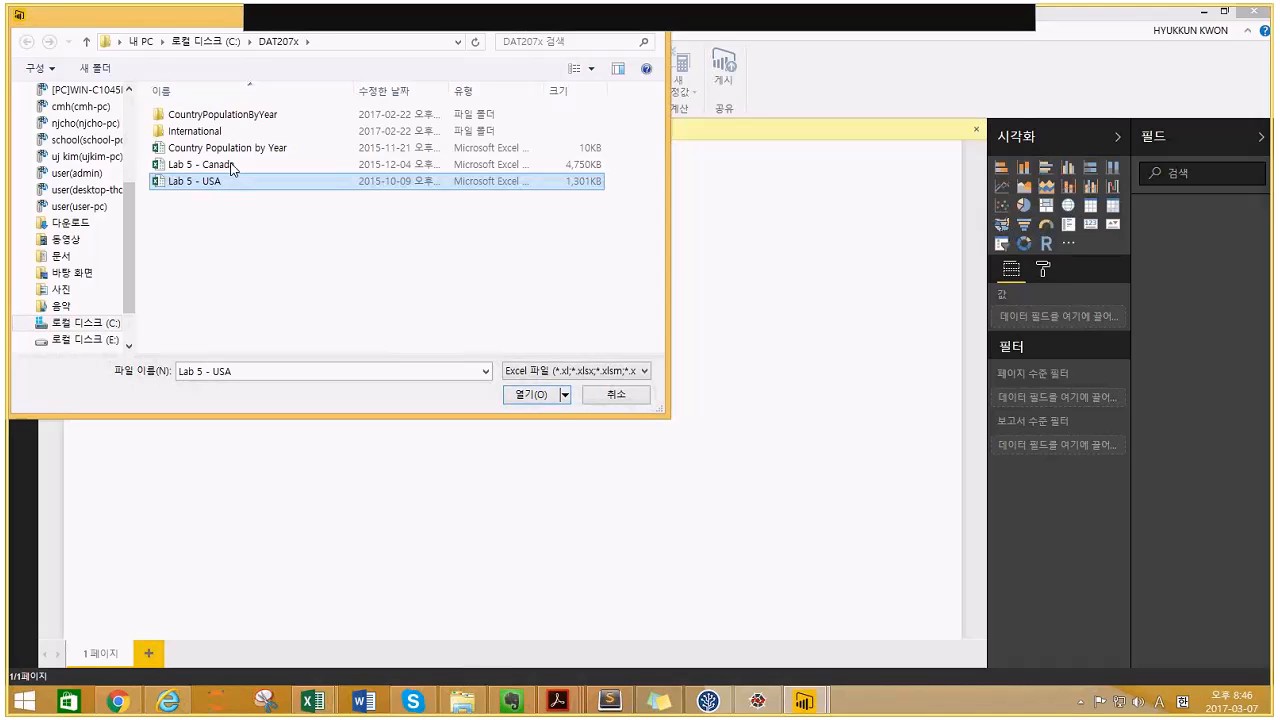
left_click(222, 166, "ctrl")
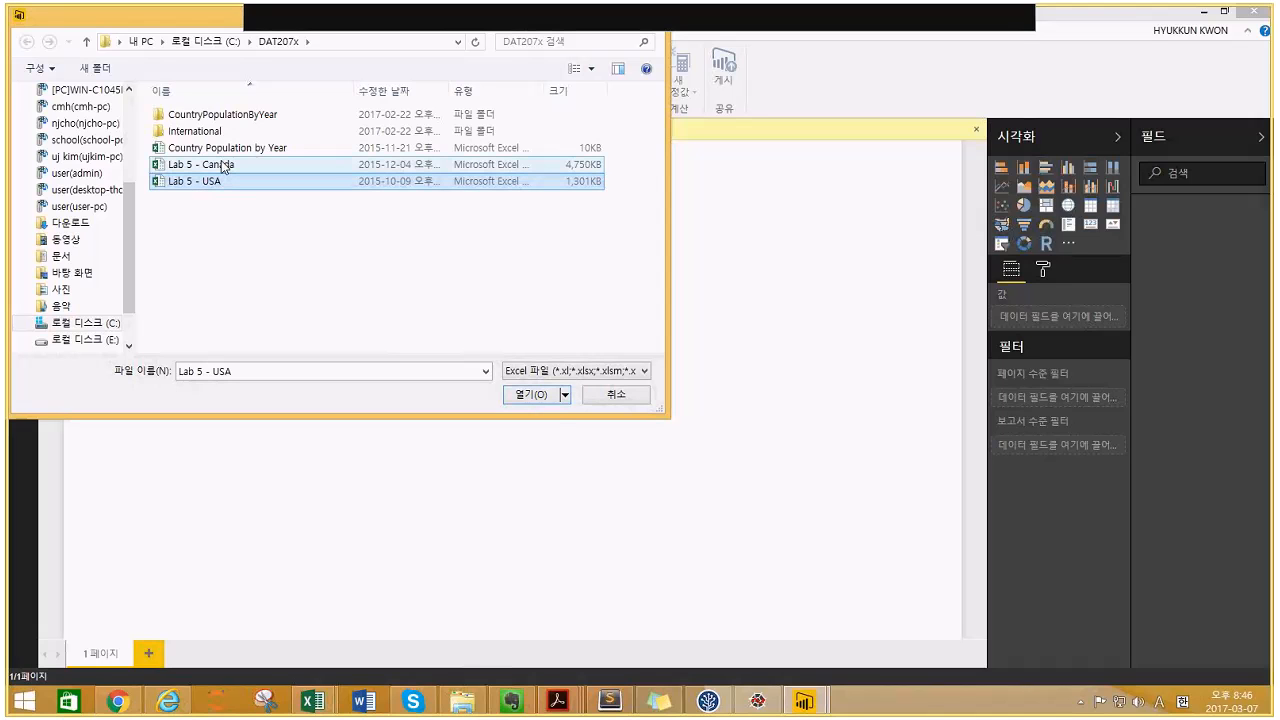
left_click(540, 398)
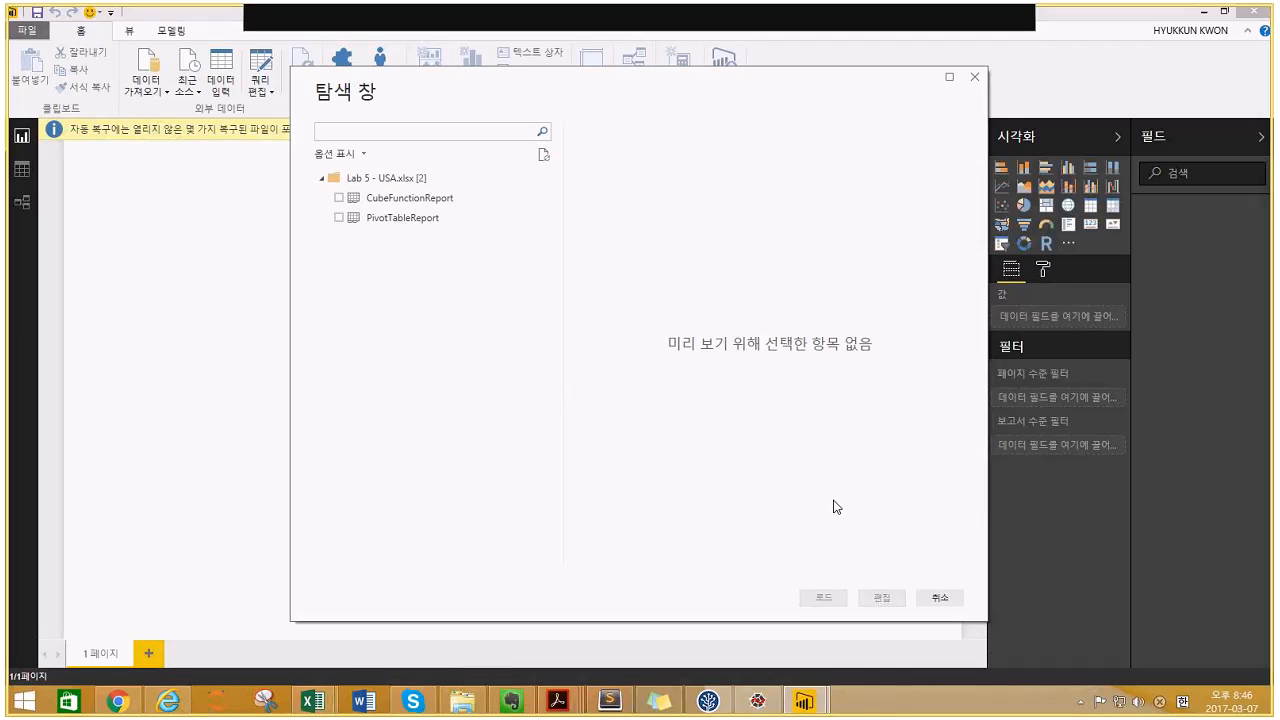
left_click(947, 604)
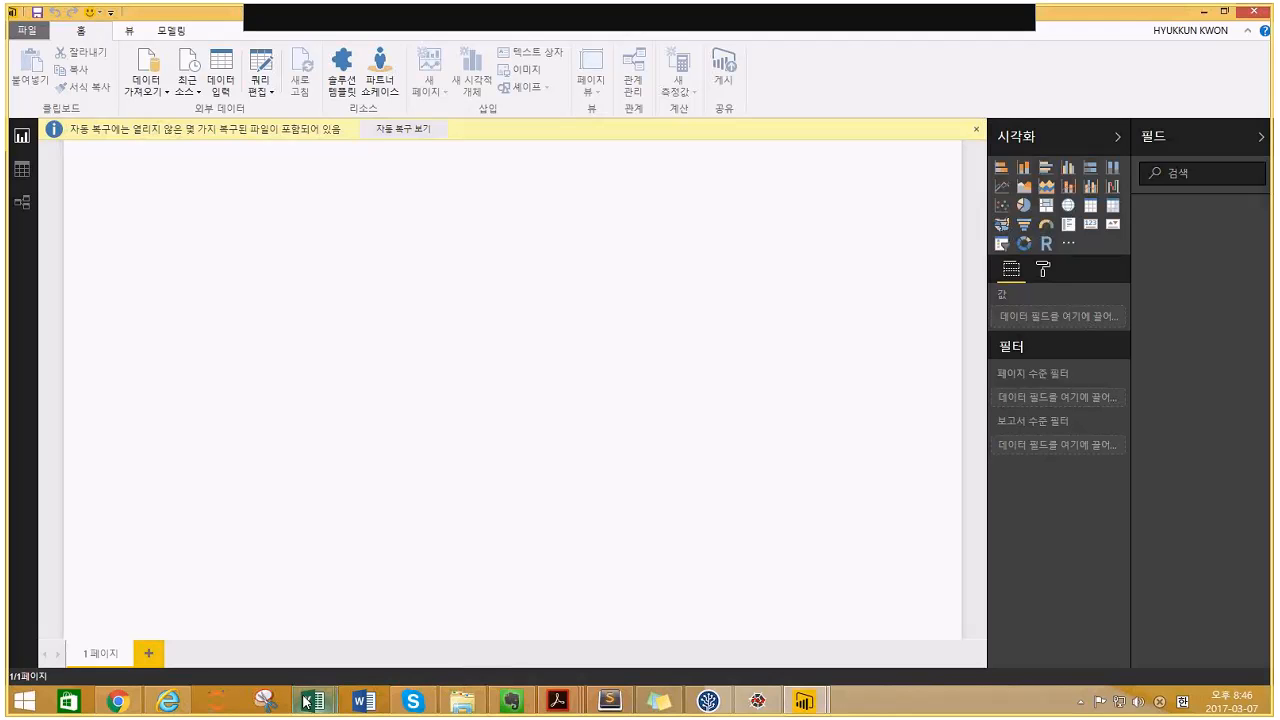
mouse_move(303, 701)
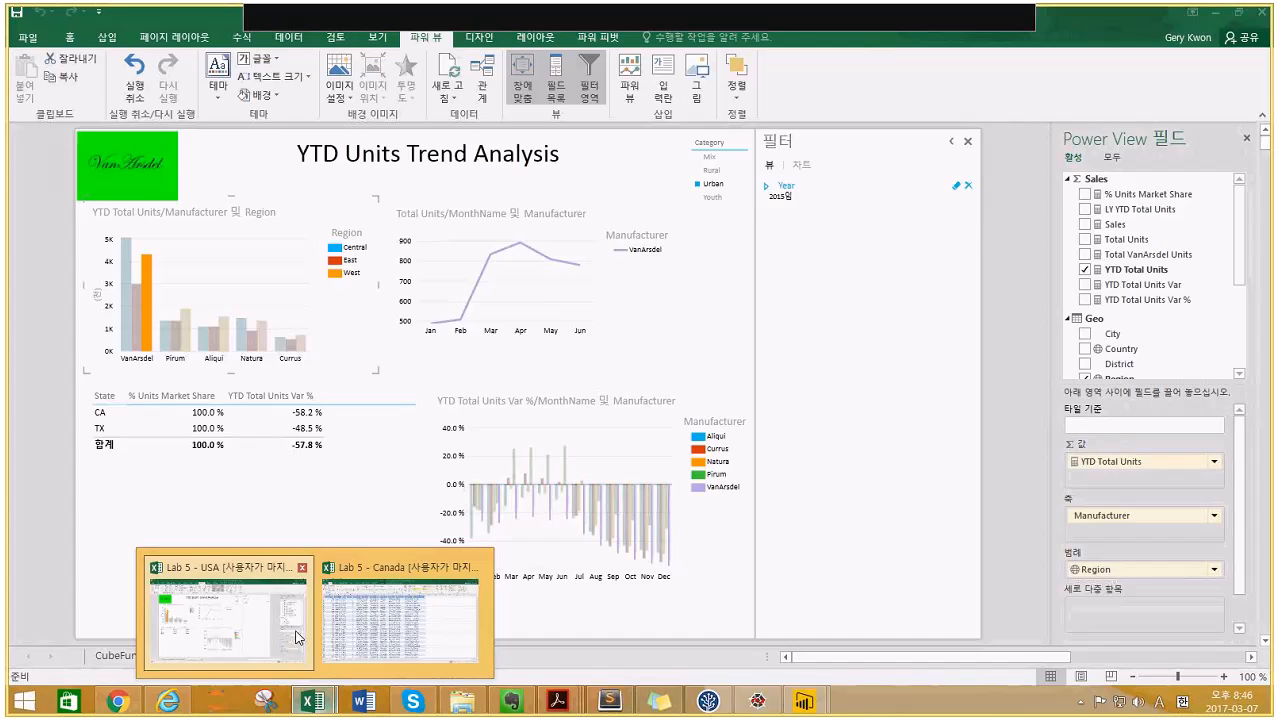
- In the Lab 5 - USA workbook, select the CubeFunctionReport table range B4:I12
left_click(297, 637)
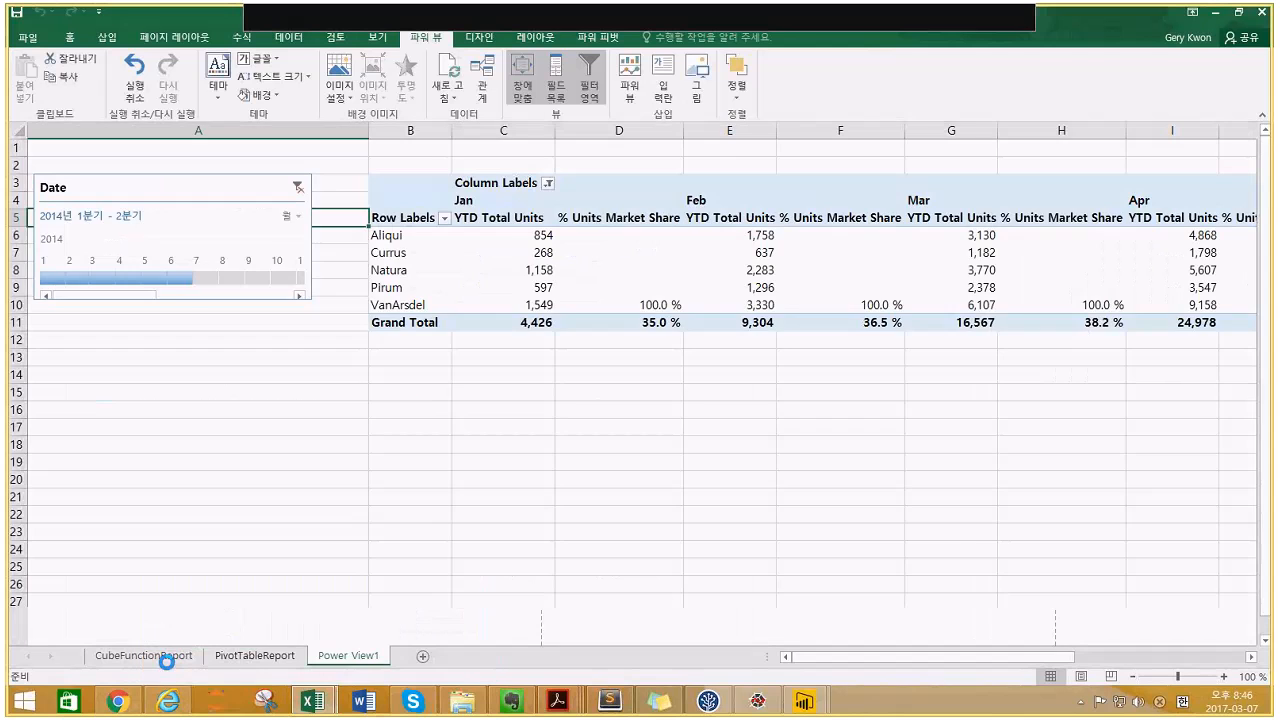
left_click(166, 658)
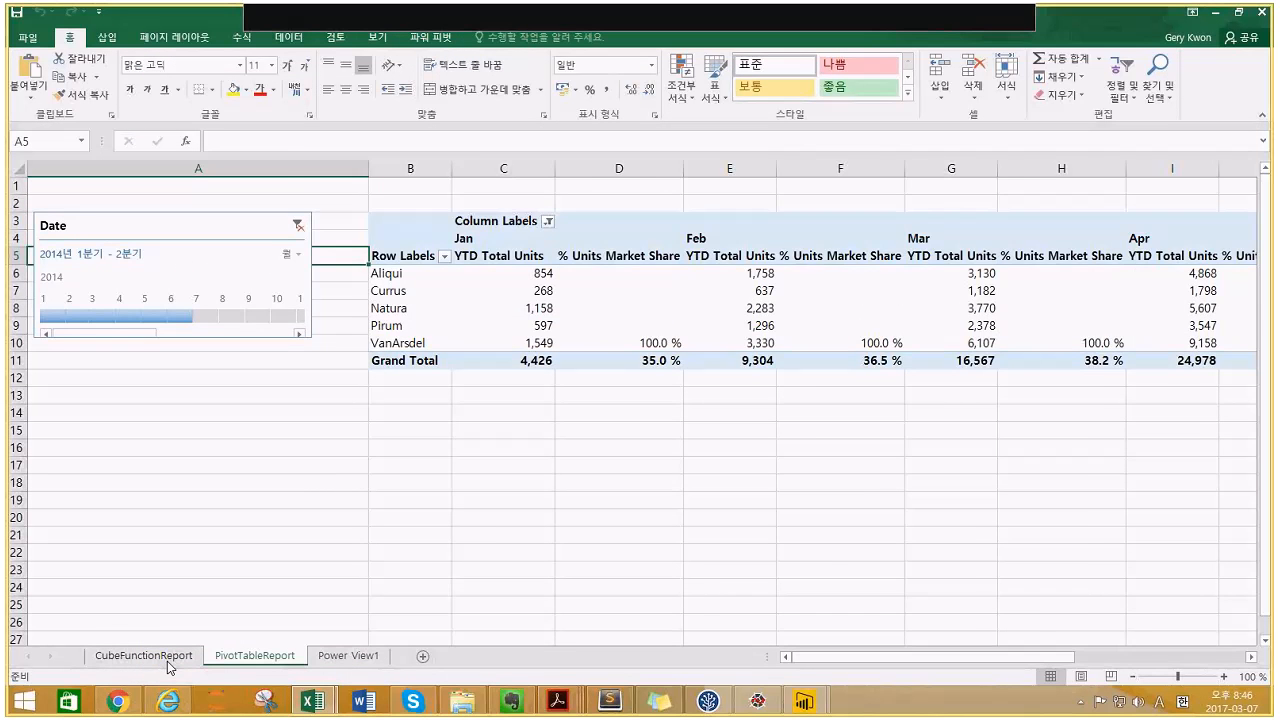
left_click(172, 240)
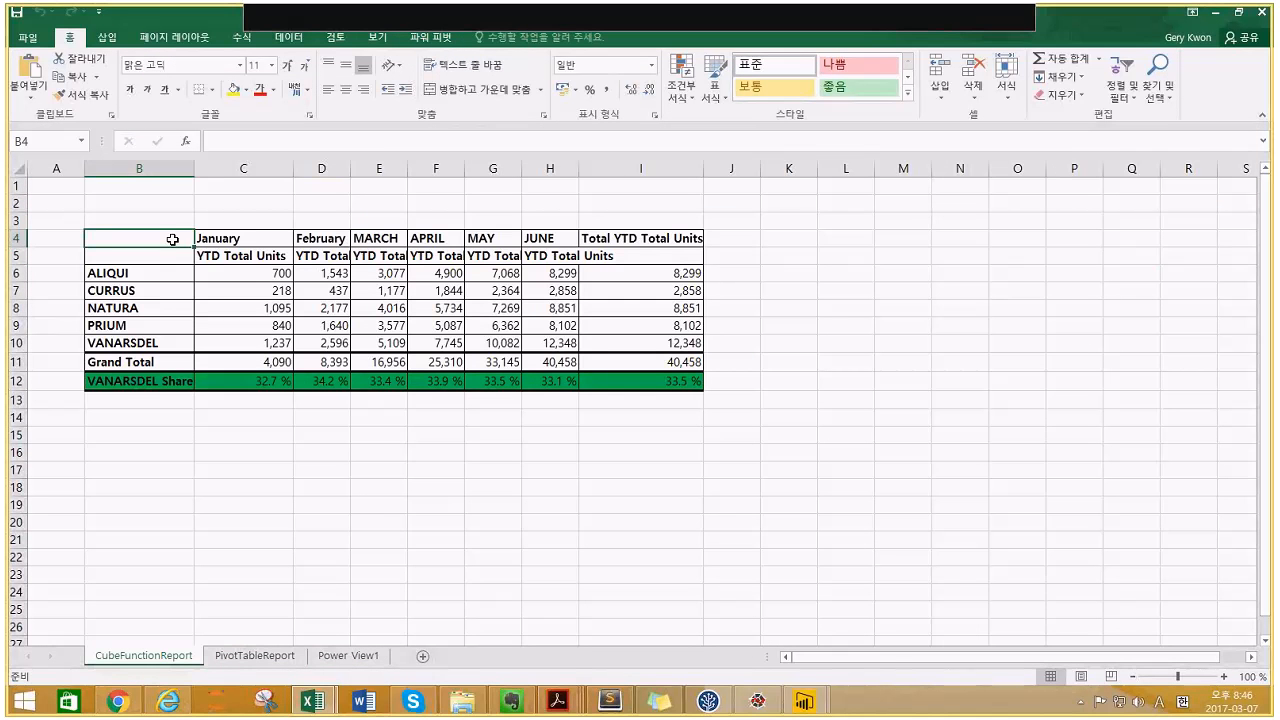
left_click_drag(166, 249, 665, 377)
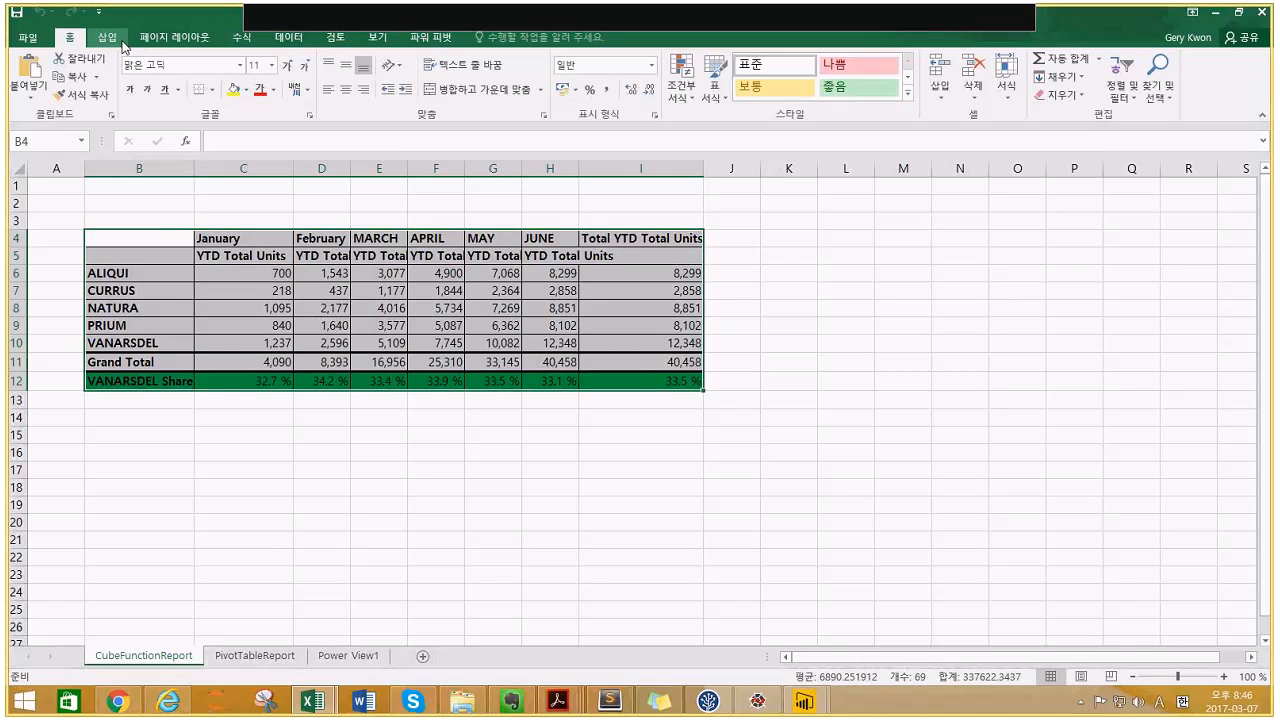
- Insert a new blank worksheet from the CubeFunctionReport sheet tab
right_click(122, 658)
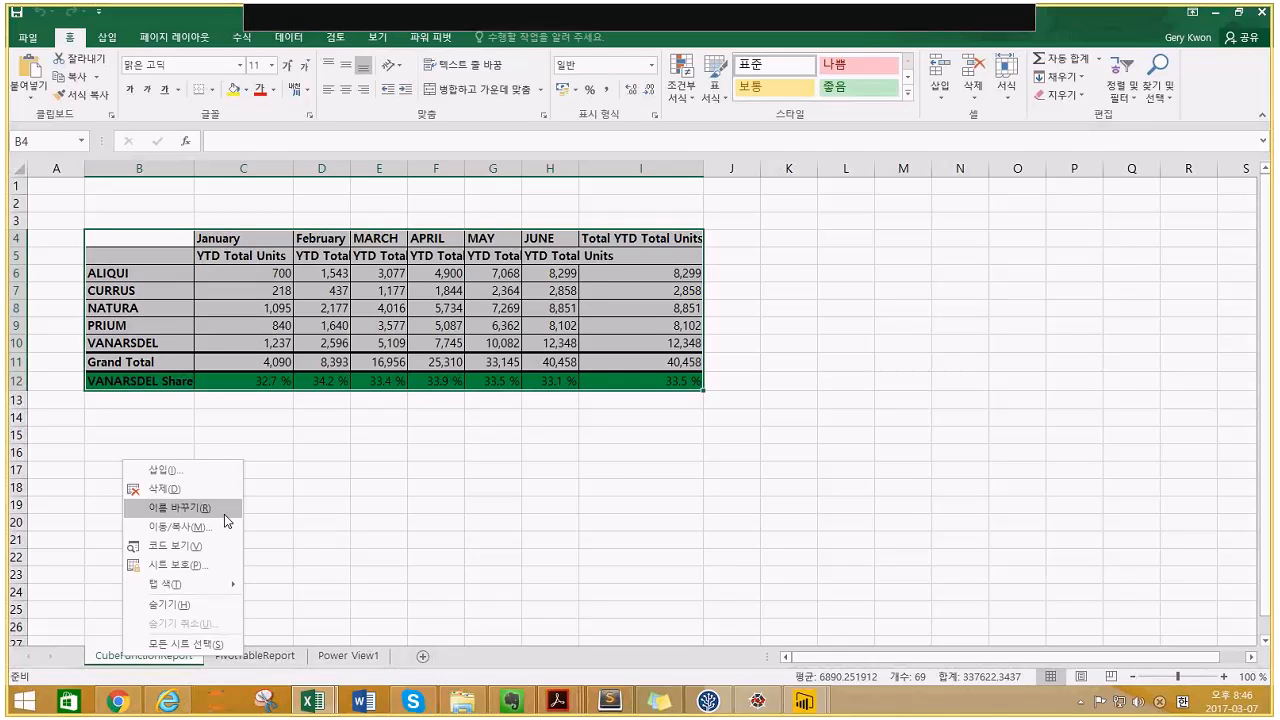
left_click(187, 472)
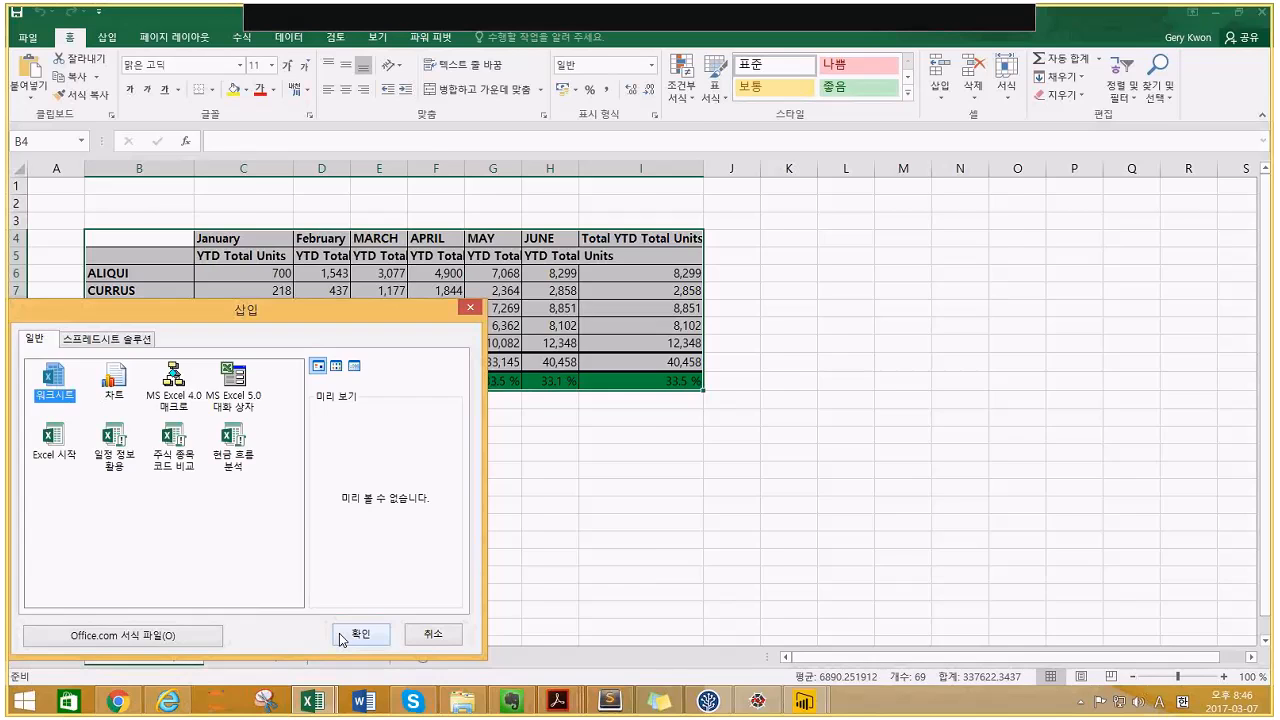
left_click(360, 634)
- Copy the CubeFunctionReport table into the new Sheet1, dismissing the circular-reference warning
type("v")
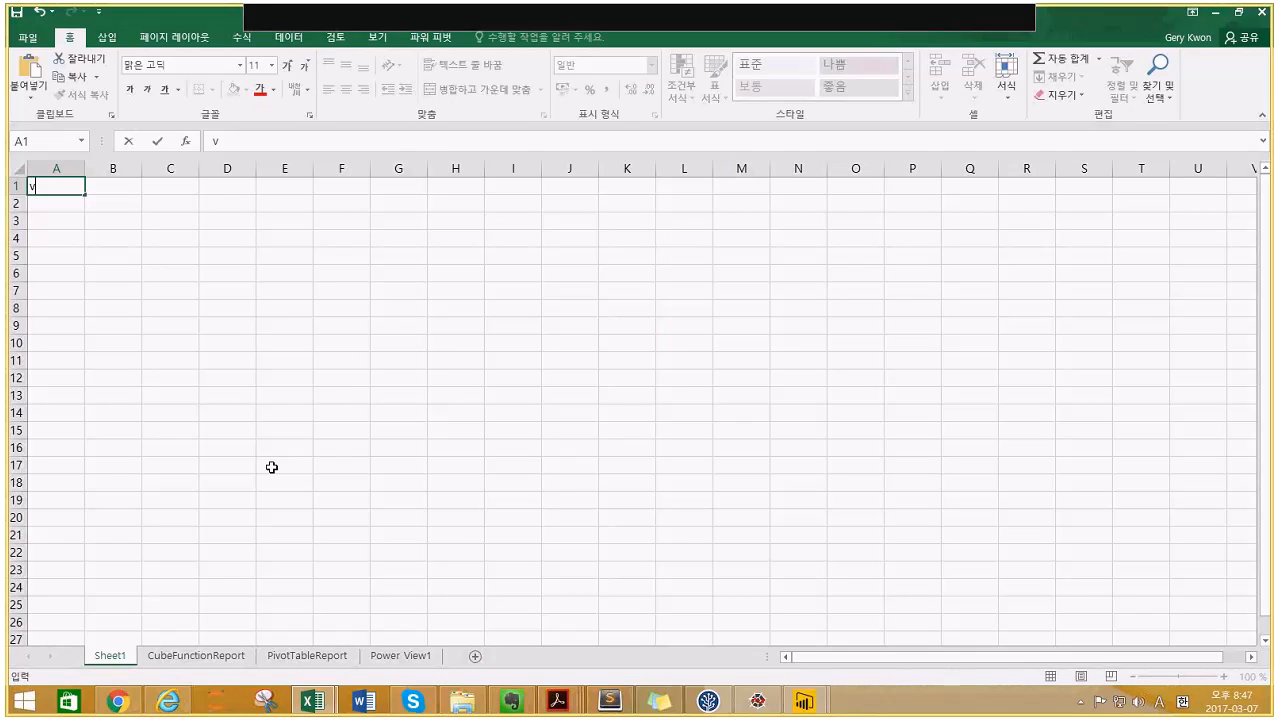
key("BackSpace")
left_click(232, 660)
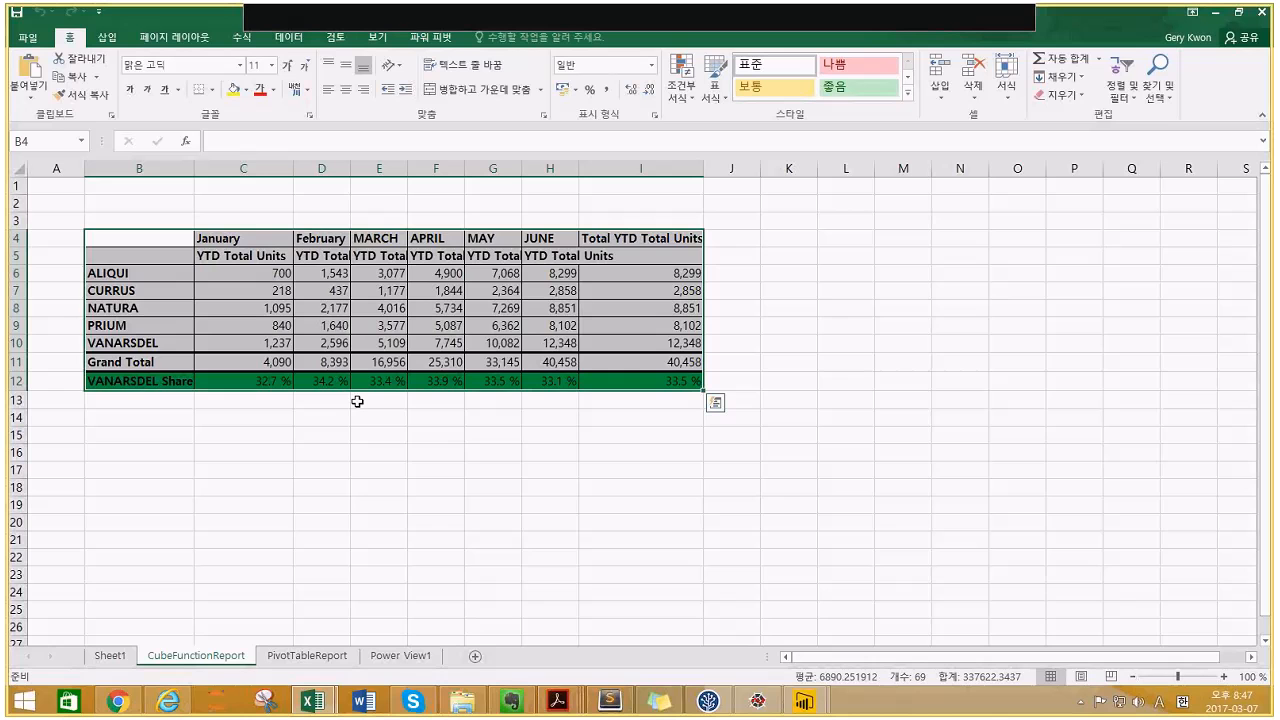
key("ctrl+c")
left_click(110, 656)
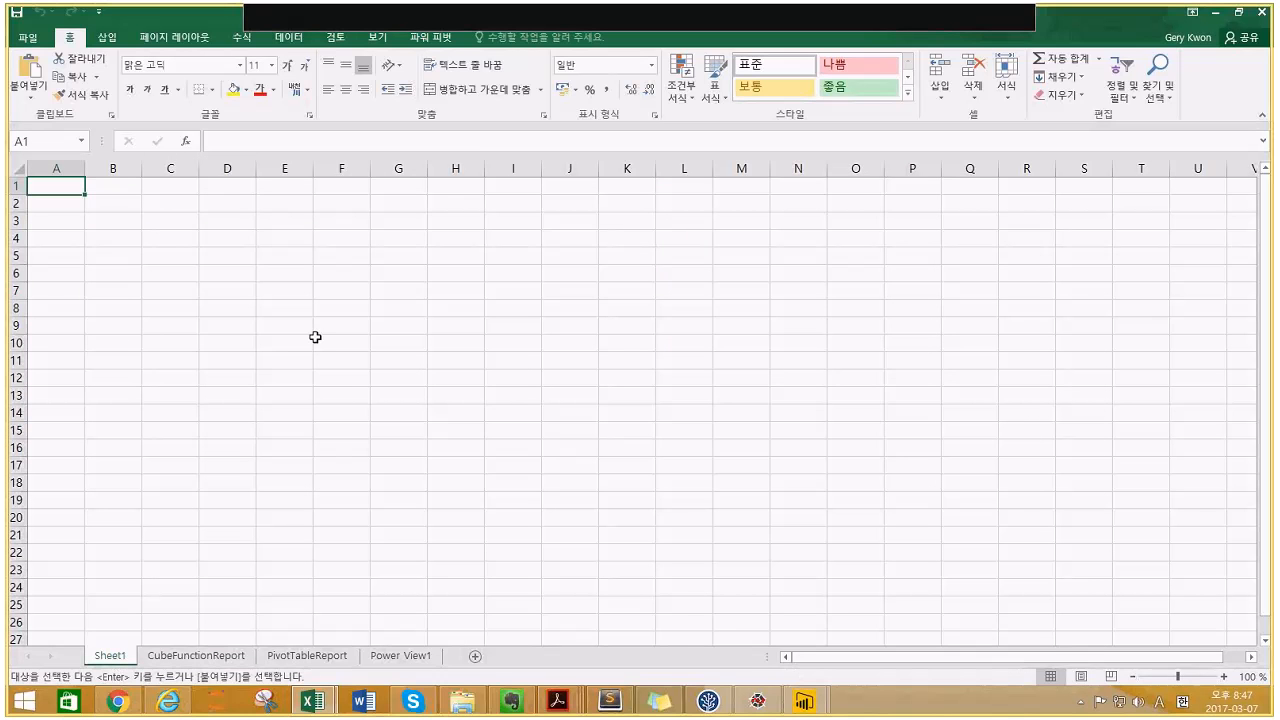
key("ctrl+v")
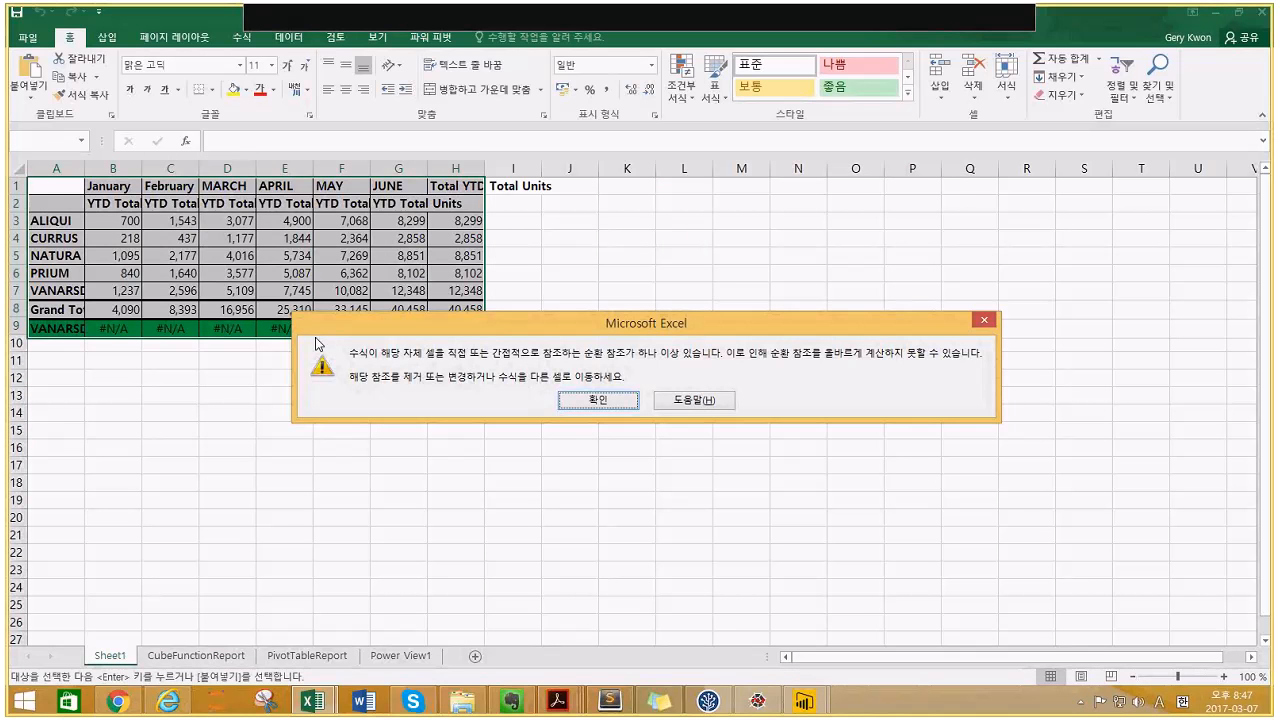
left_click(597, 401)
- Delete row 2 of the pasted table
left_click(476, 277)
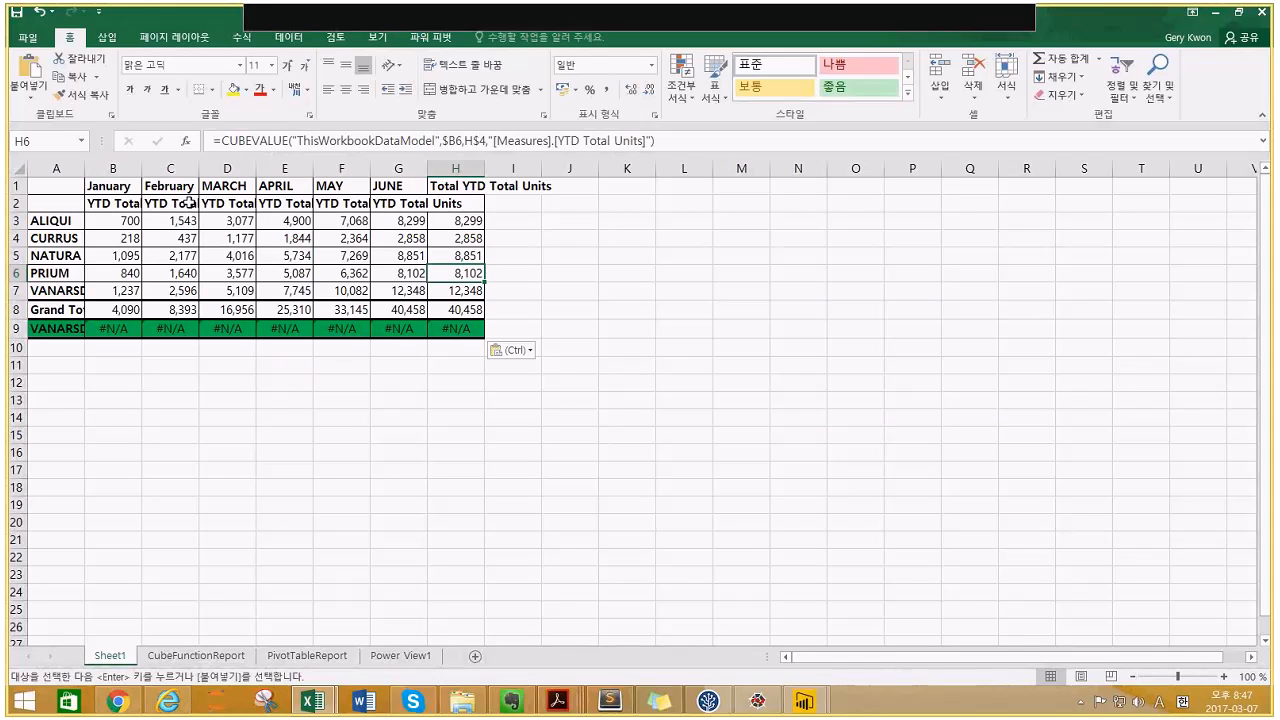
left_click(189, 203)
left_click(17, 203)
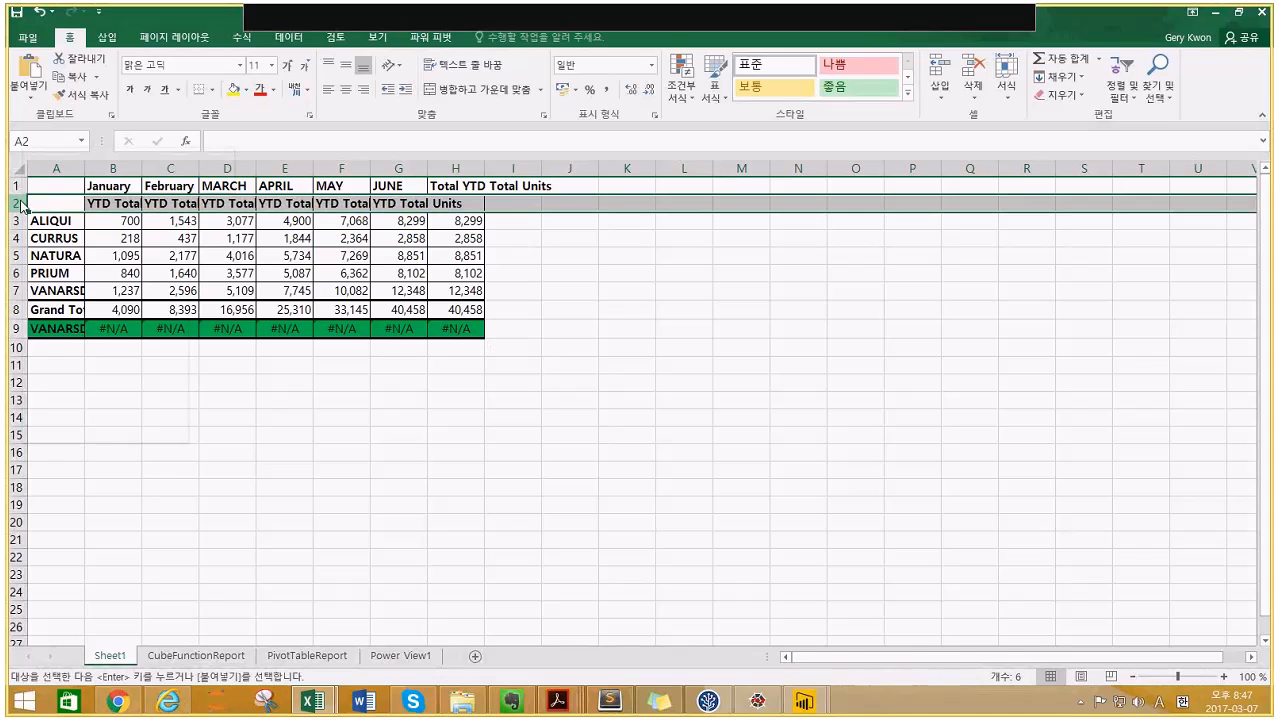
right_click(20, 203)
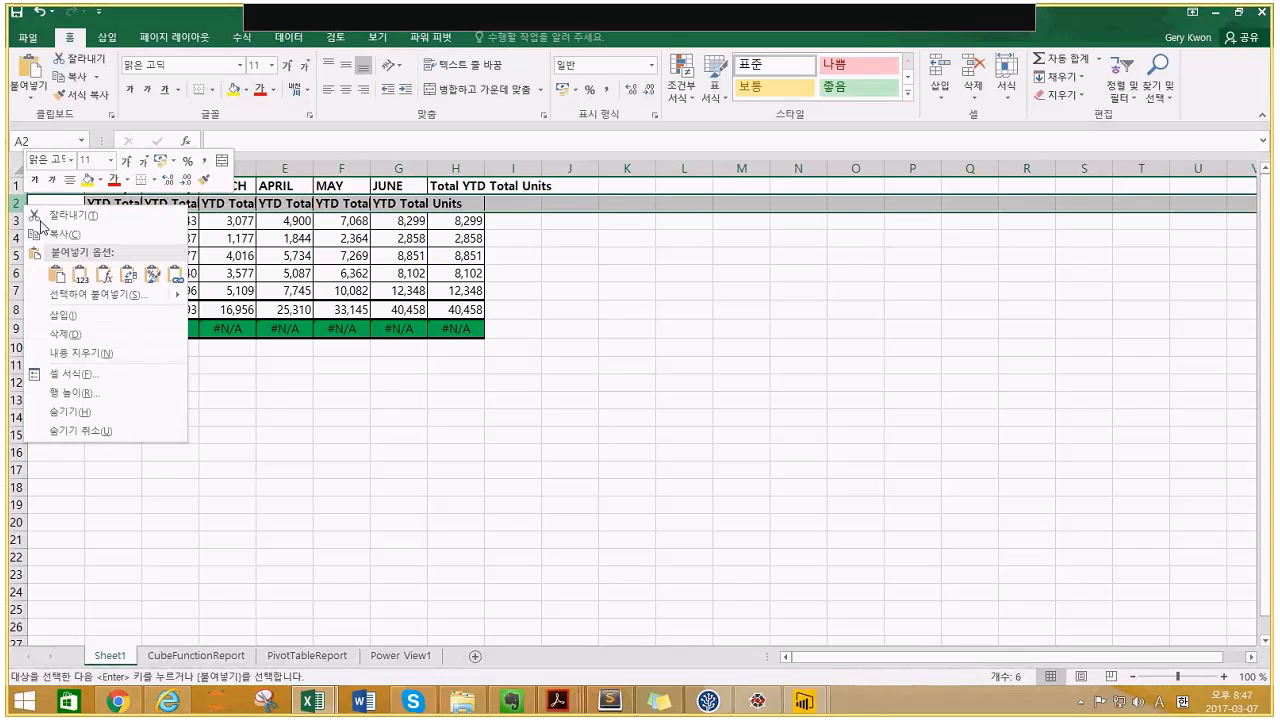
left_click(97, 335)
- Enter the heading CATEGORY in cell A1
left_click(56, 187)
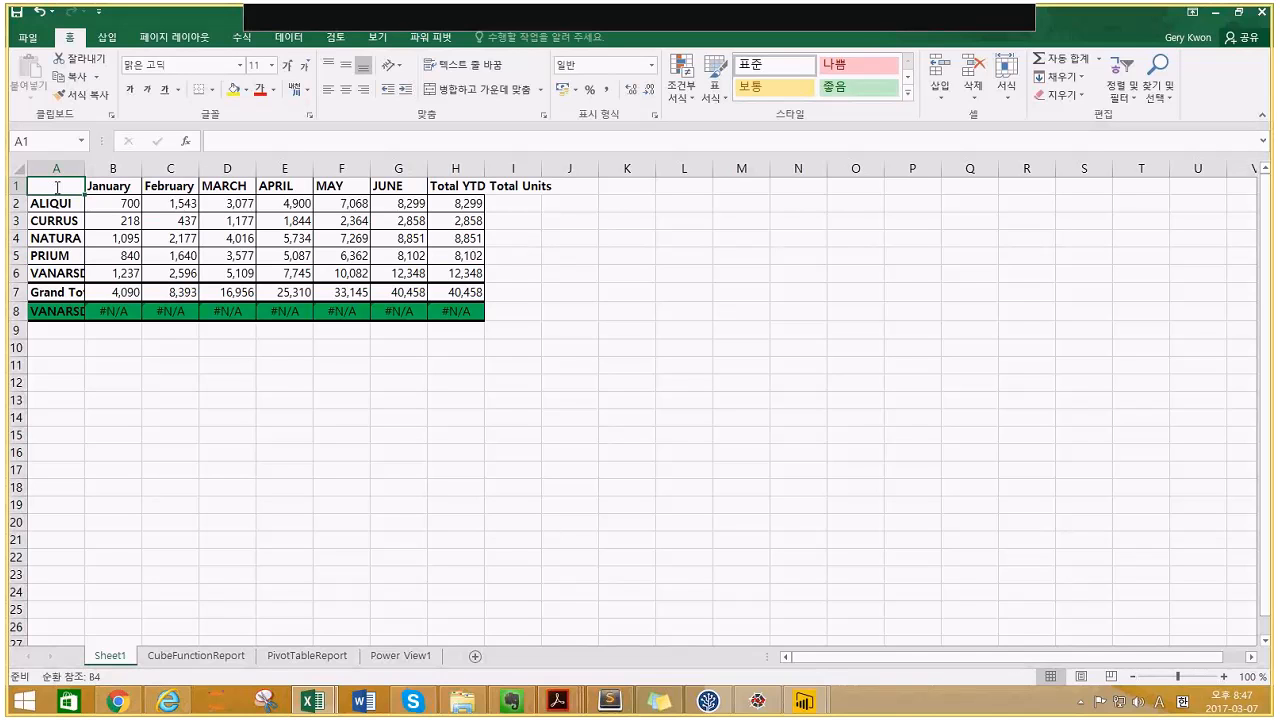
double_click(57, 187)
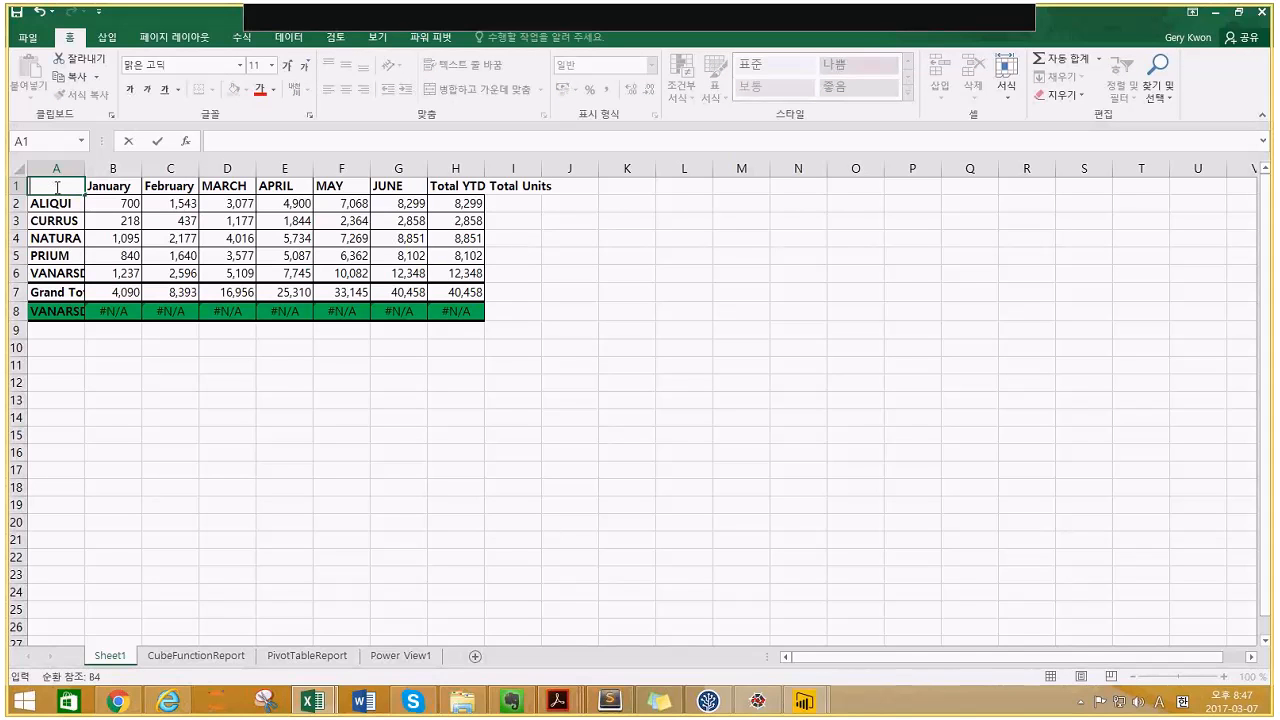
type("CATEGORY")
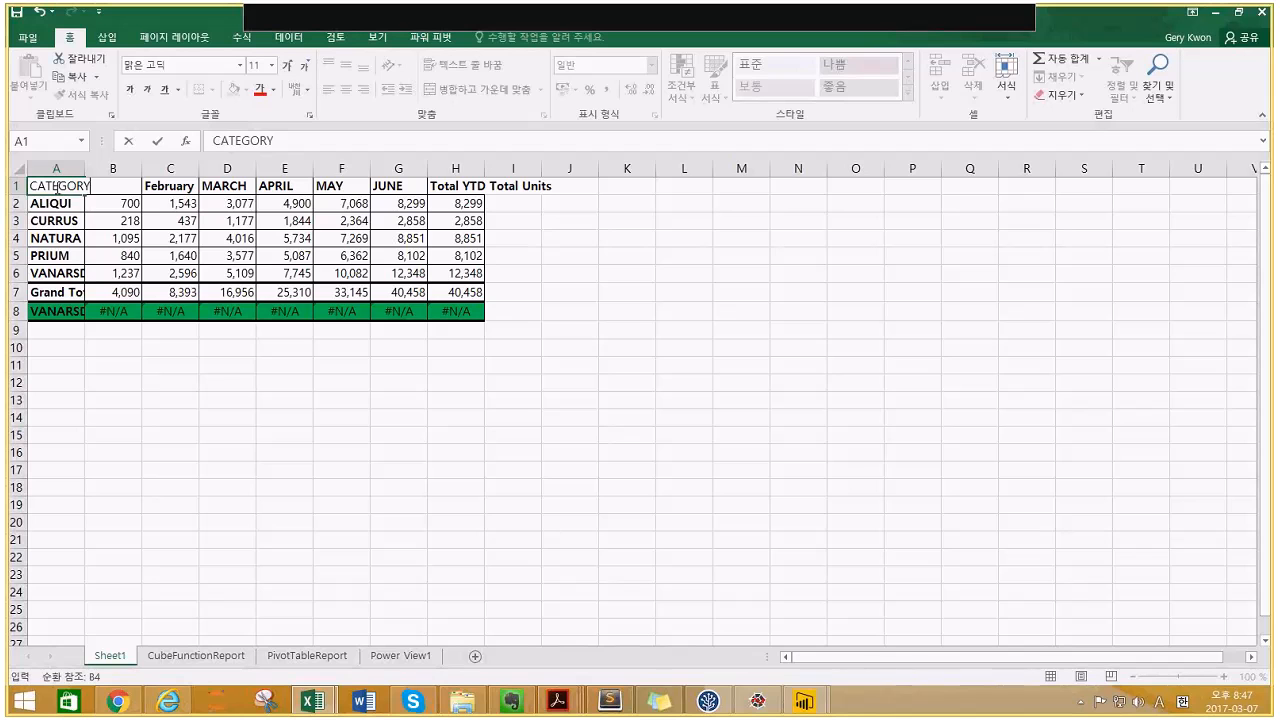
key("Return")
- Delete the #N/A row 8 and select the figures from A1 through the Grand Total row
left_click_drag(55, 186, 230, 220)
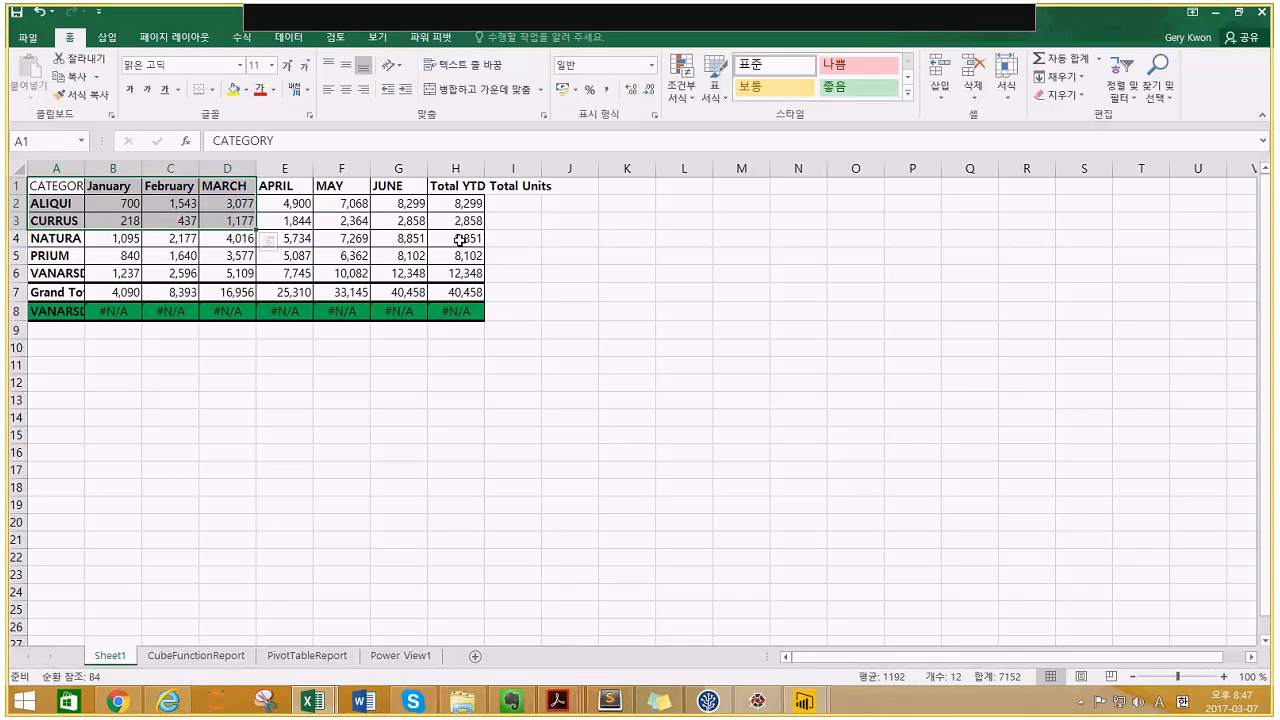
left_click(388, 316)
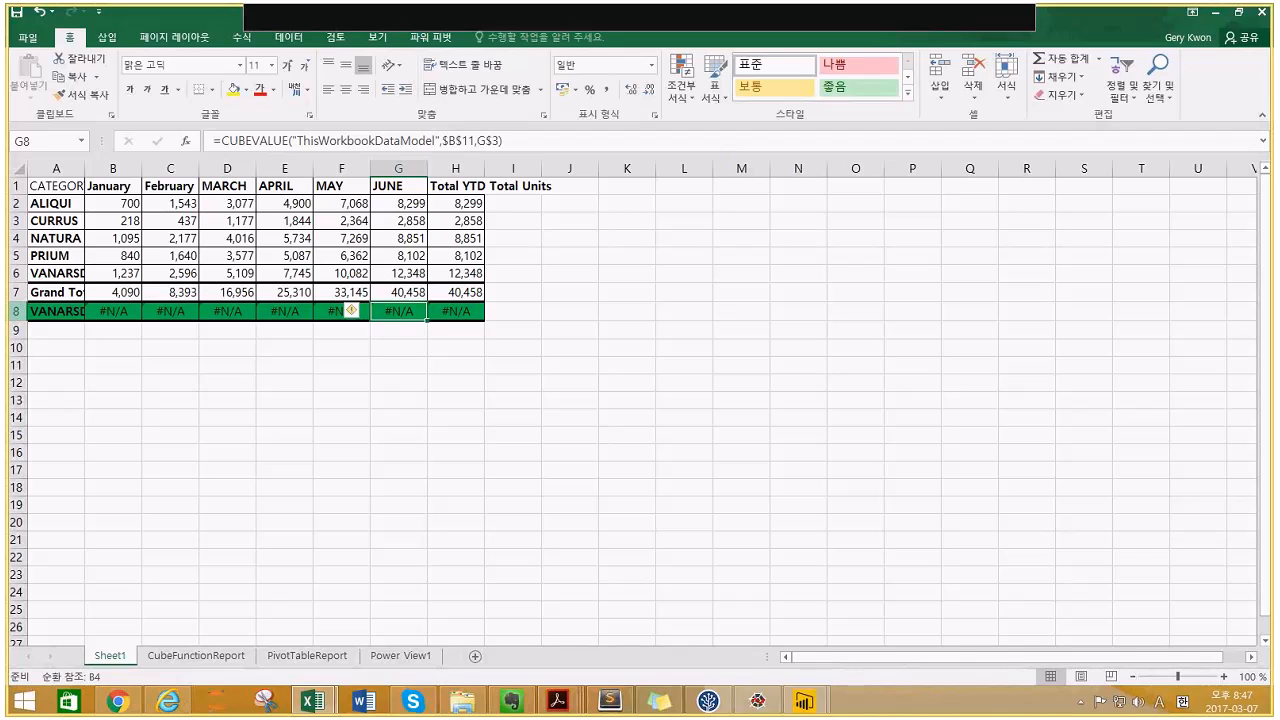
left_click(14, 311)
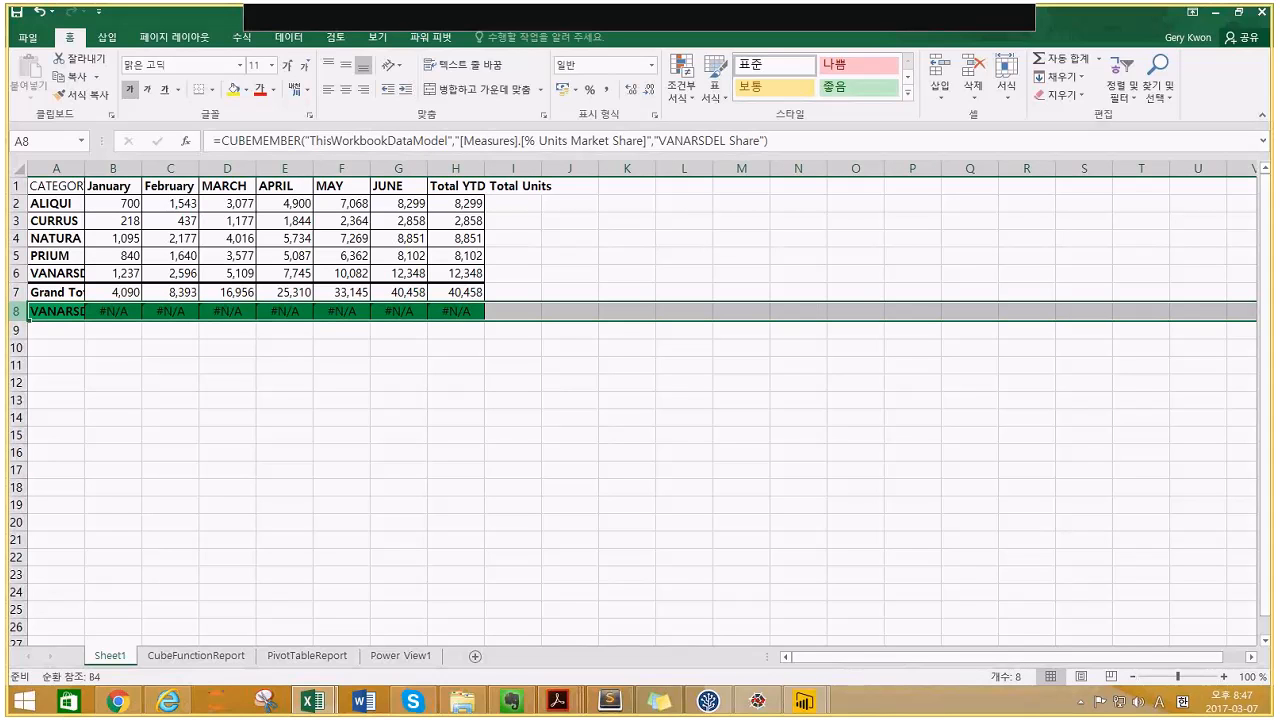
right_click(14, 318)
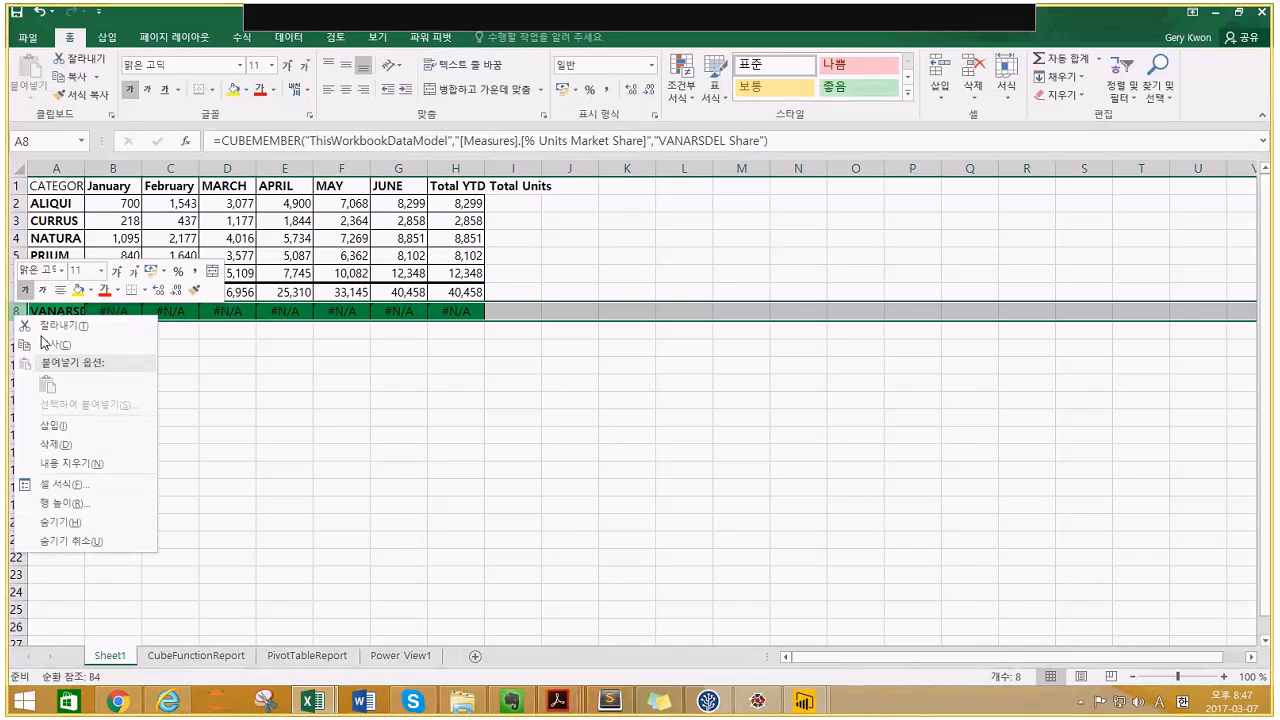
left_click(73, 437)
left_click(214, 328)
left_click_drag(42, 185, 456, 274)
key("shift+Down")
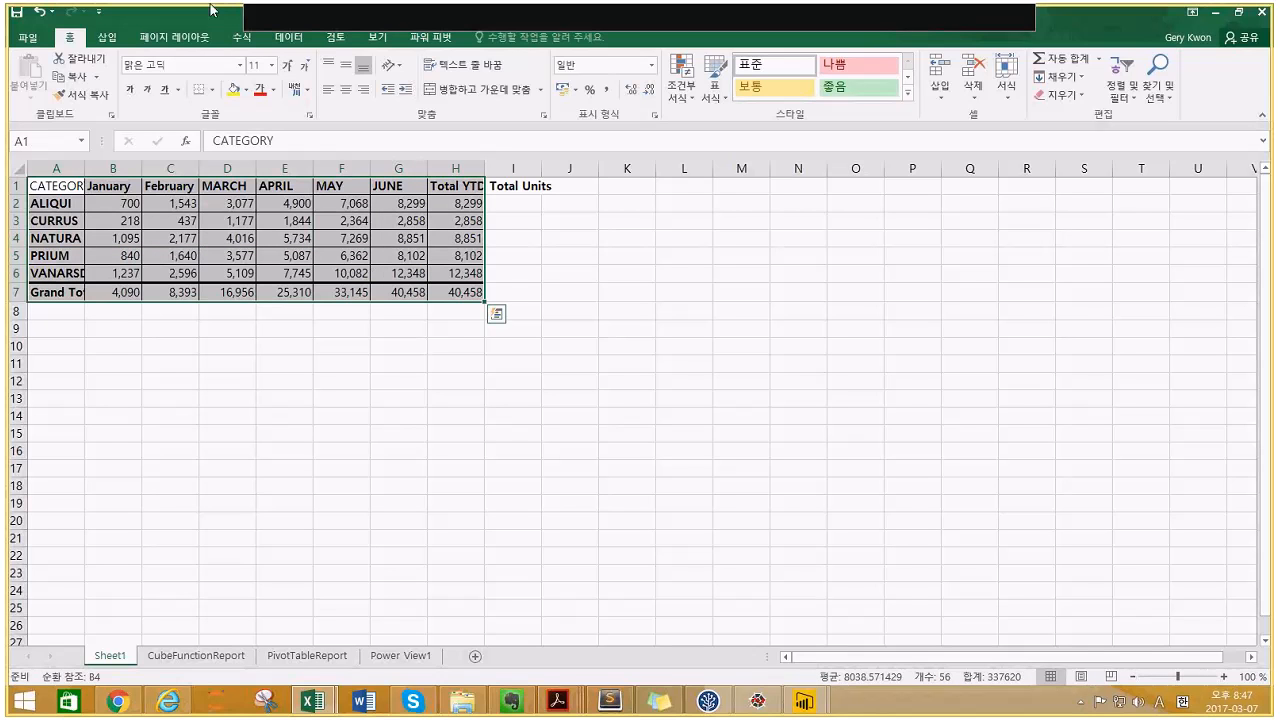
- Format the selected Sheet1 figures as a table with static headers and name it sample
left_click(106, 38)
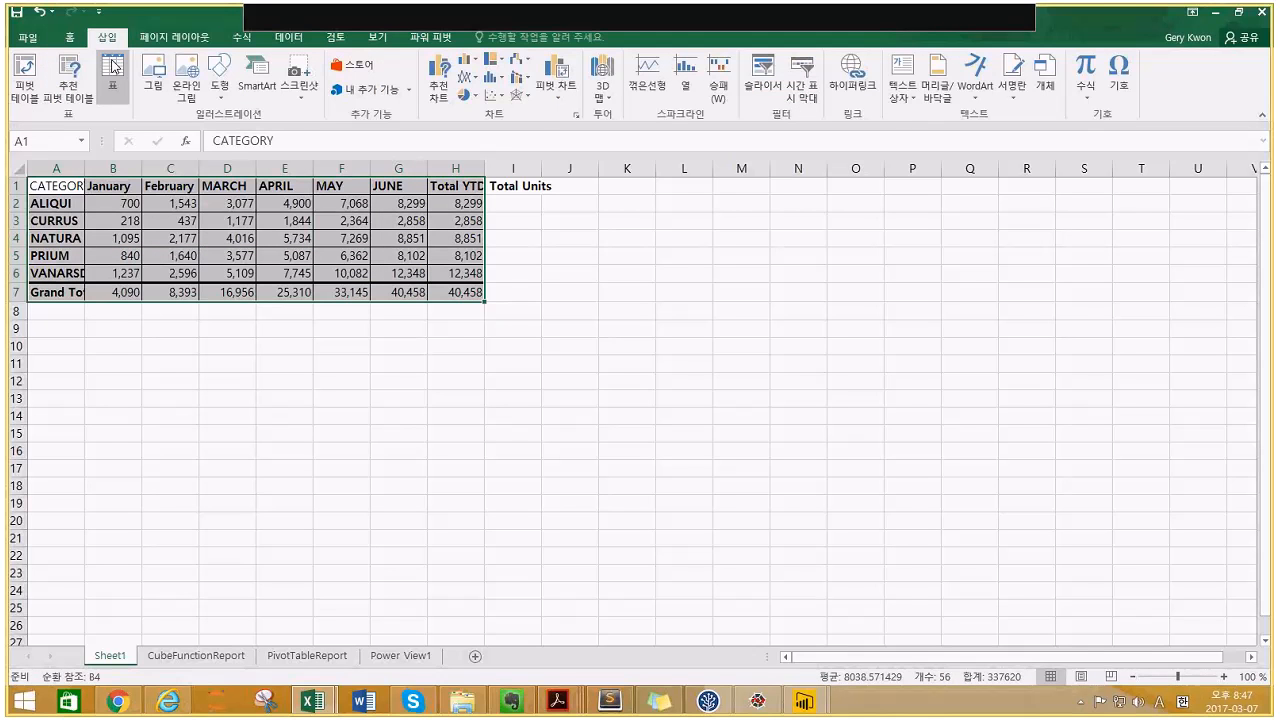
left_click(113, 67)
left_click(607, 395)
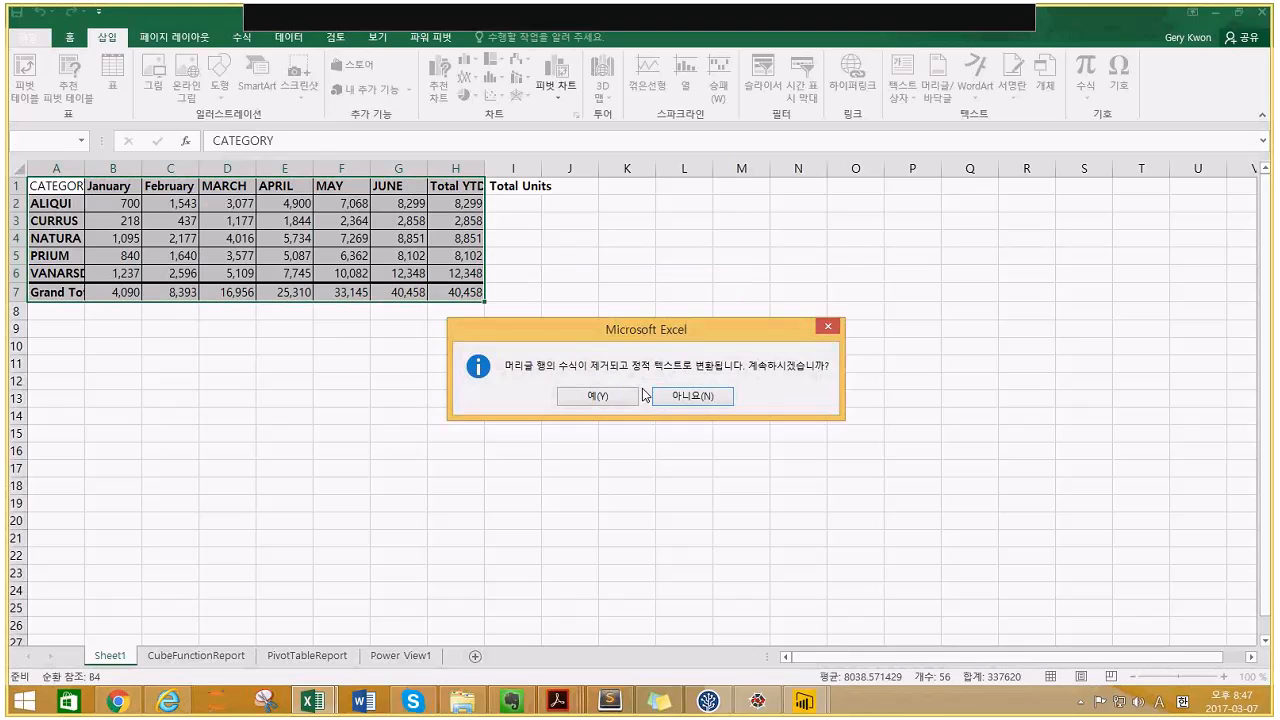
left_click(599, 395)
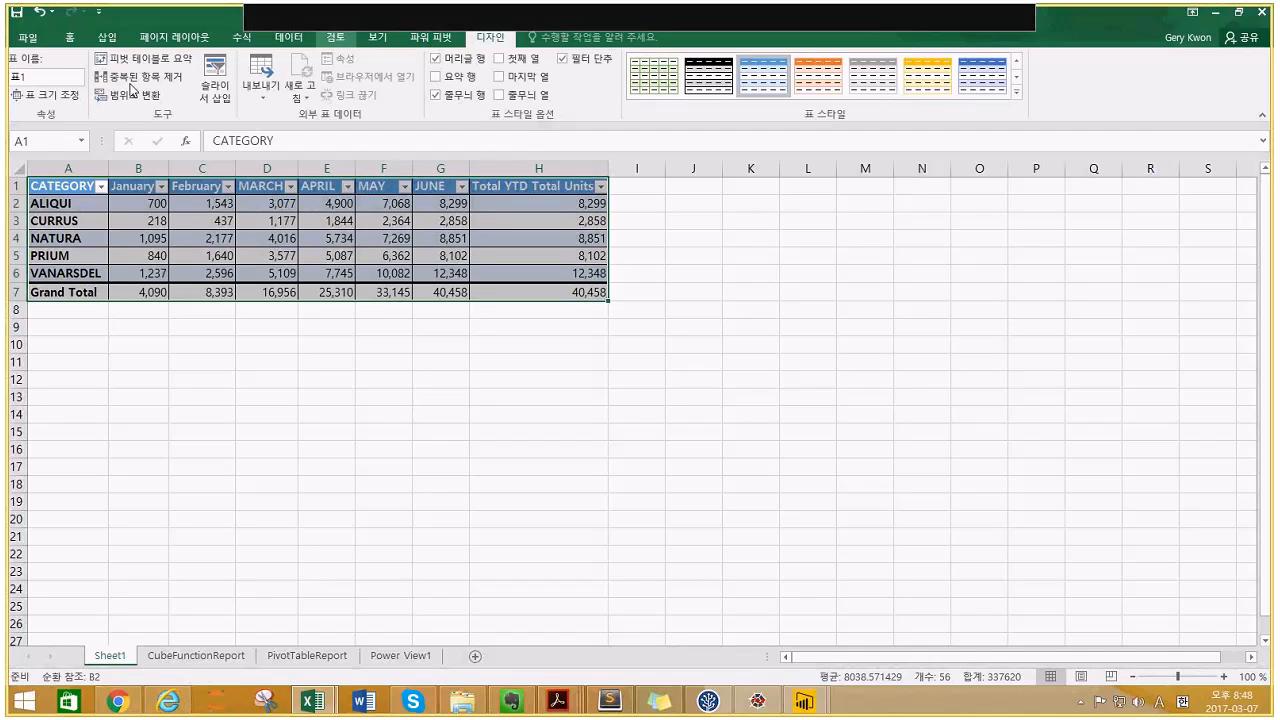
left_click(60, 80)
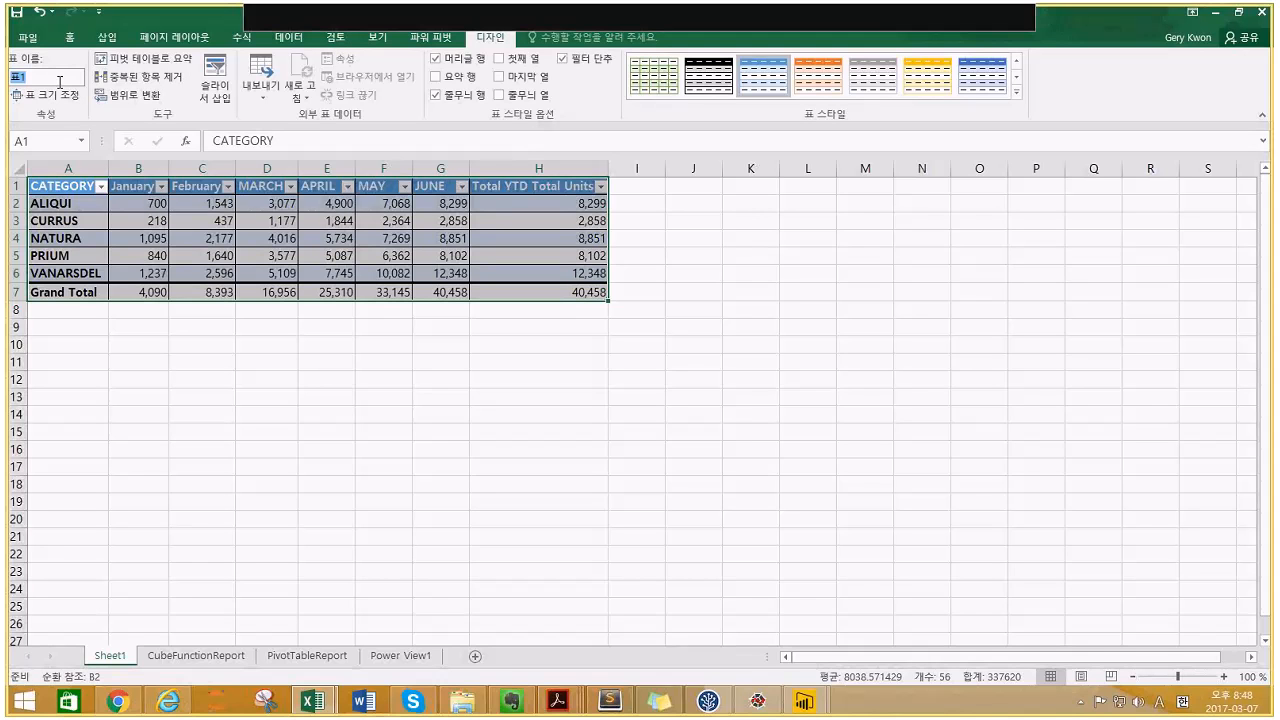
type("s")
left_click(202, 255)
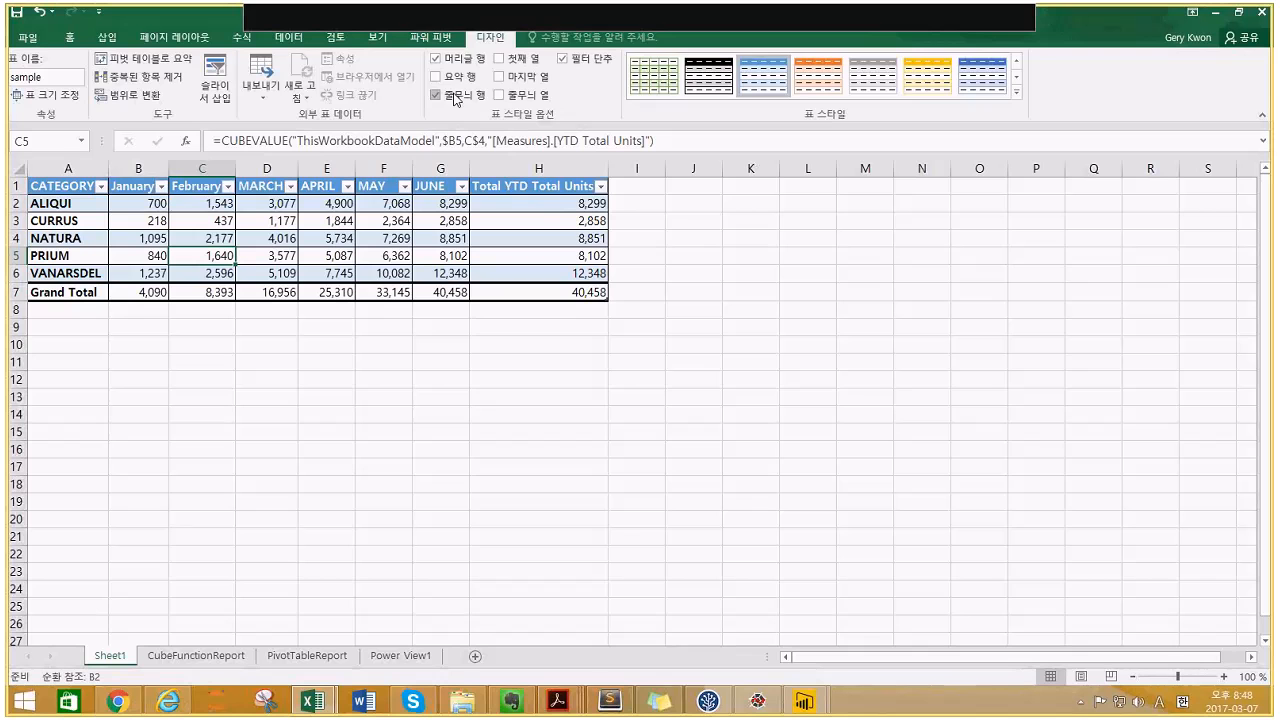
left_click(437, 38)
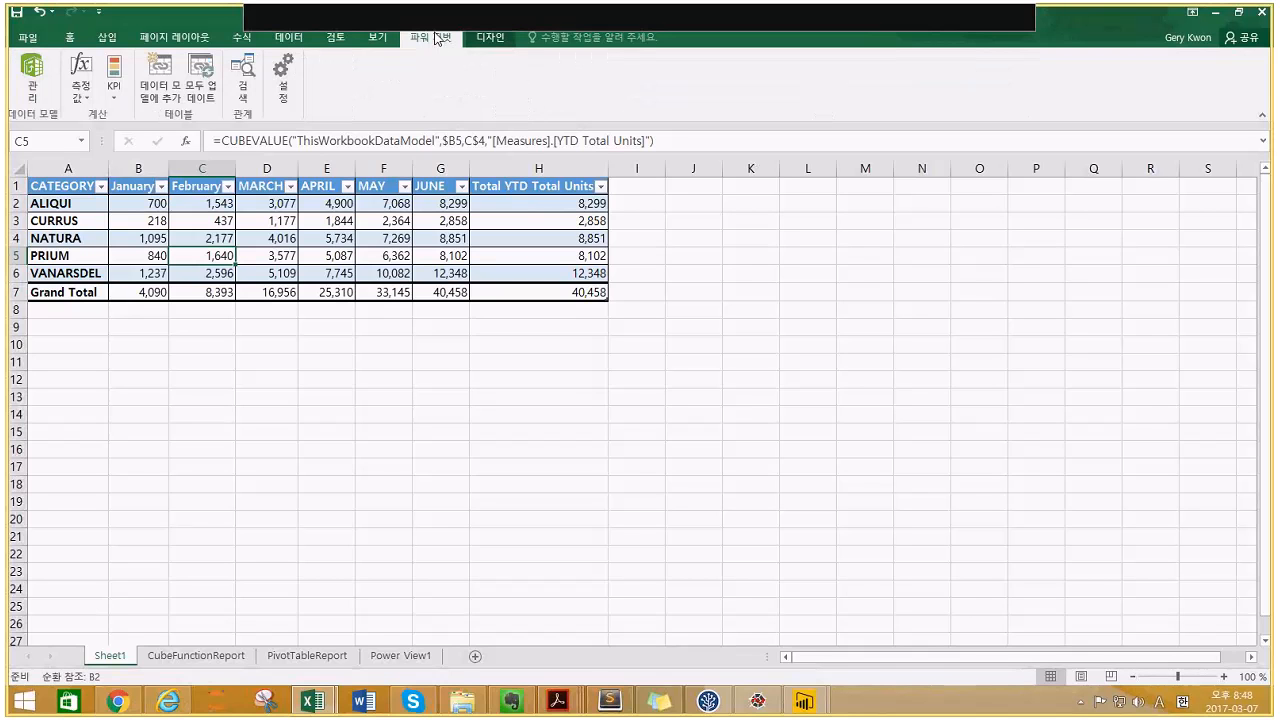
- Try adding the sample table to the data model, then dismiss the error and close Power Pivot
left_click(170, 85)
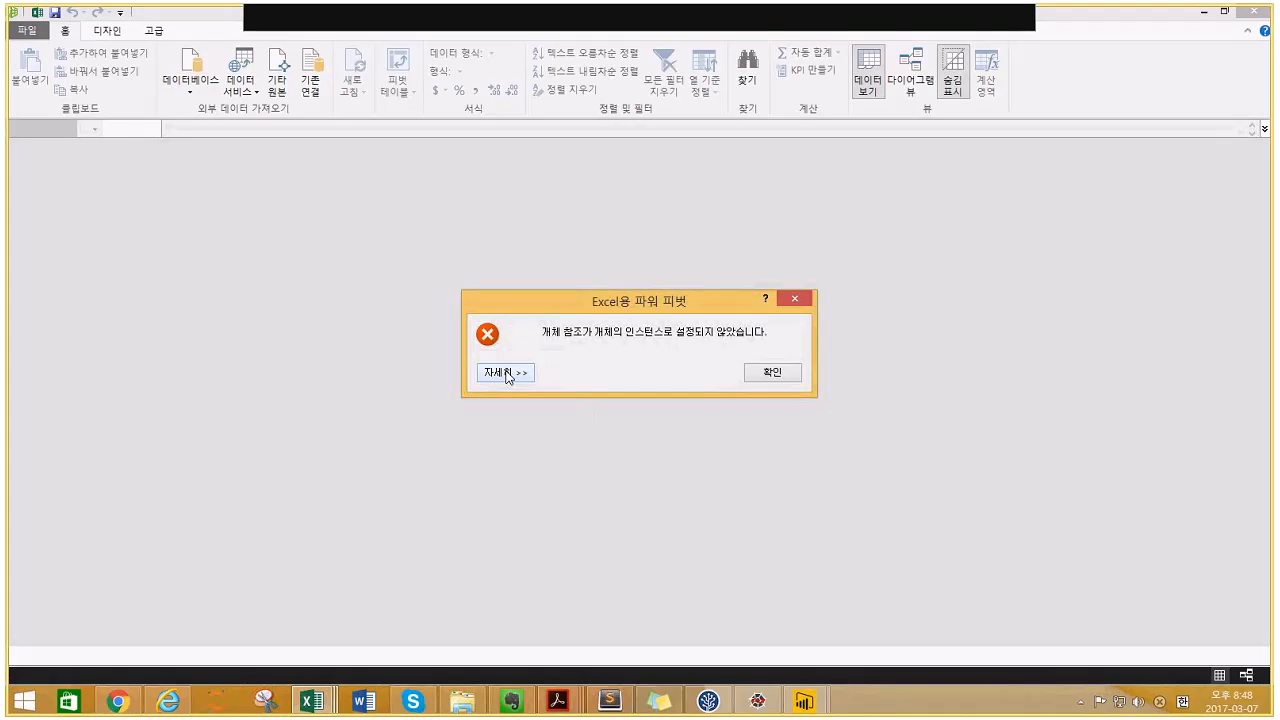
left_click(506, 373)
left_click(772, 540)
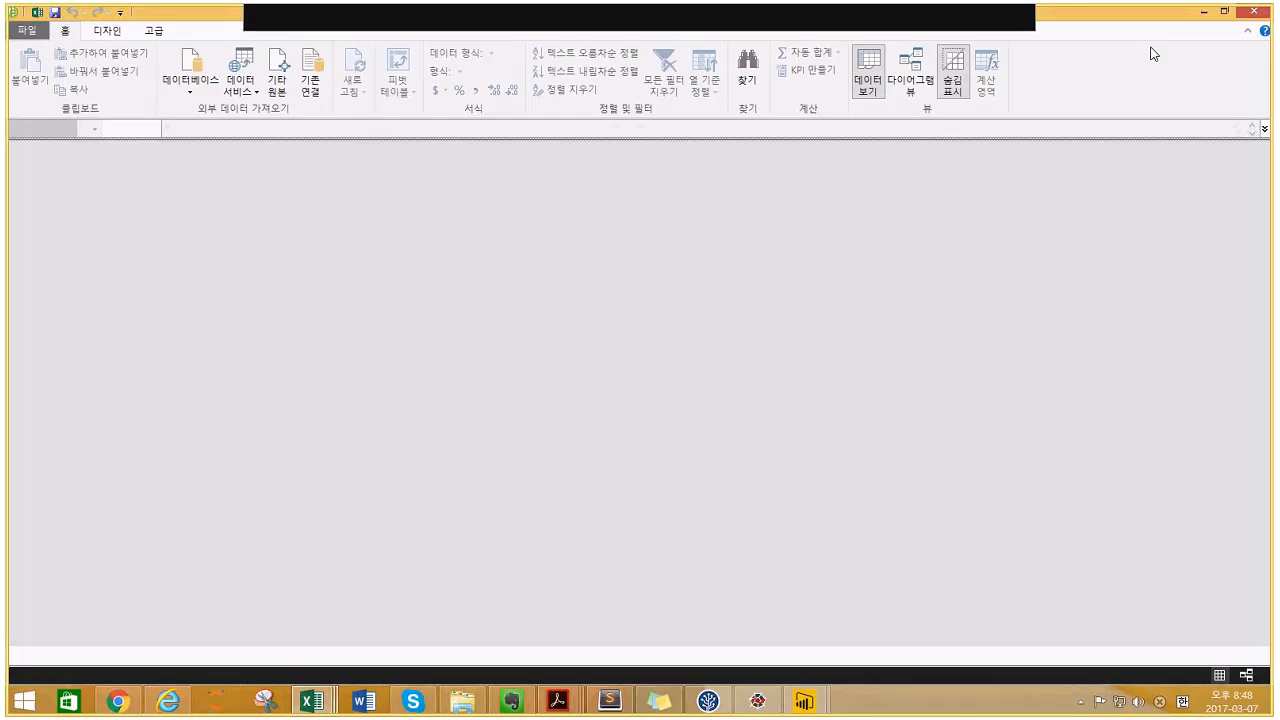
left_click(1266, 25)
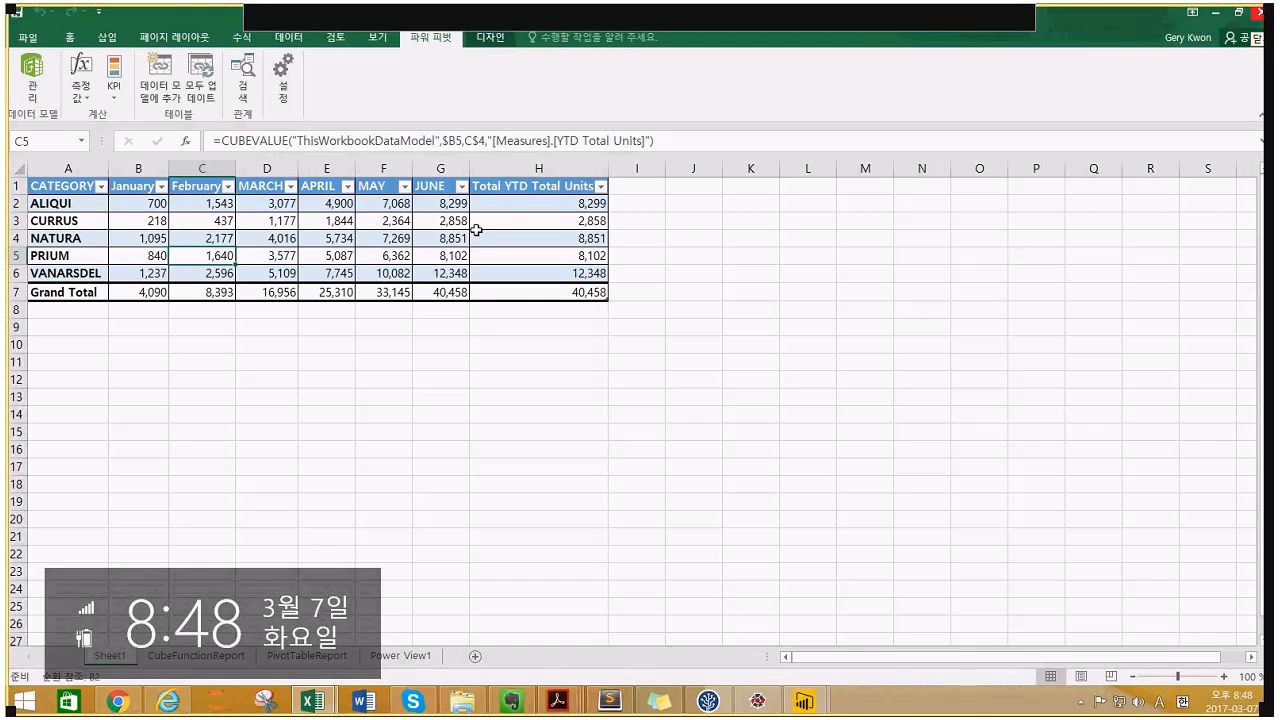
- Paste the sample table over itself as plain values; the data-model retry fails again
left_click(68, 186)
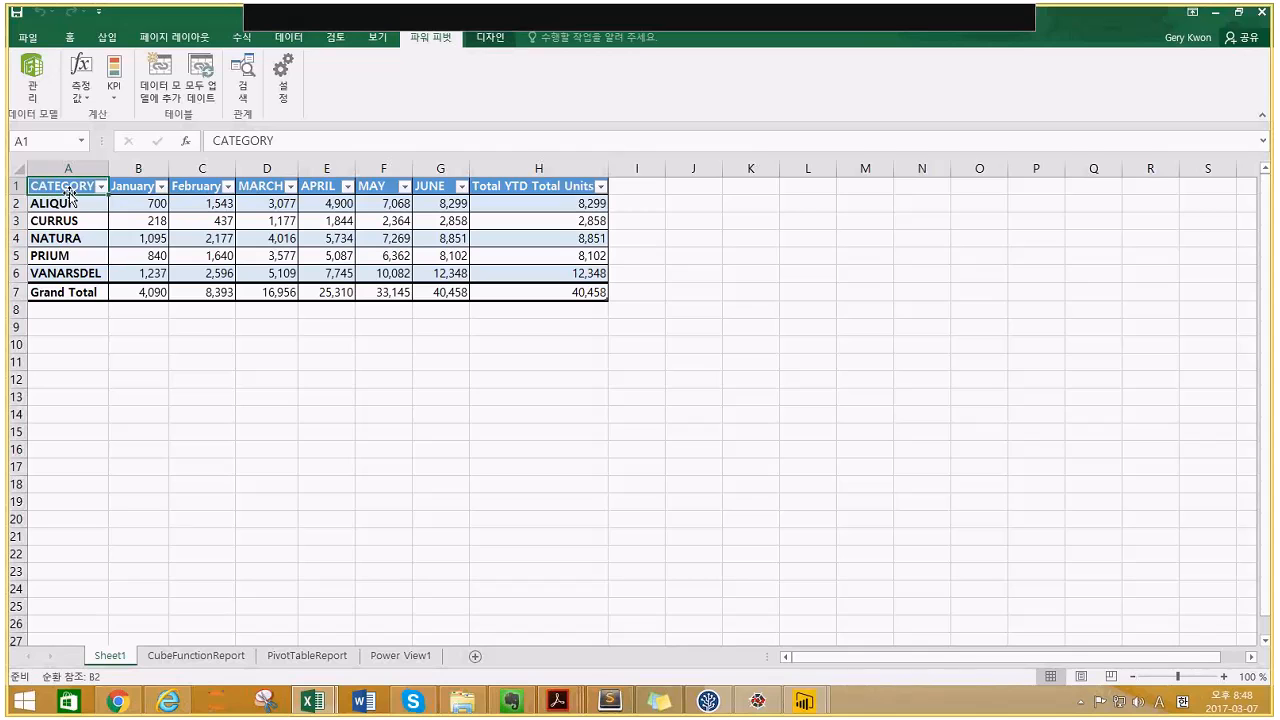
key("shift+Down")
key("shift+Down")
key("shift+Down")
key("shift+Down")
key("shift+Down")
key("shift+Down")
key("shift+Down")
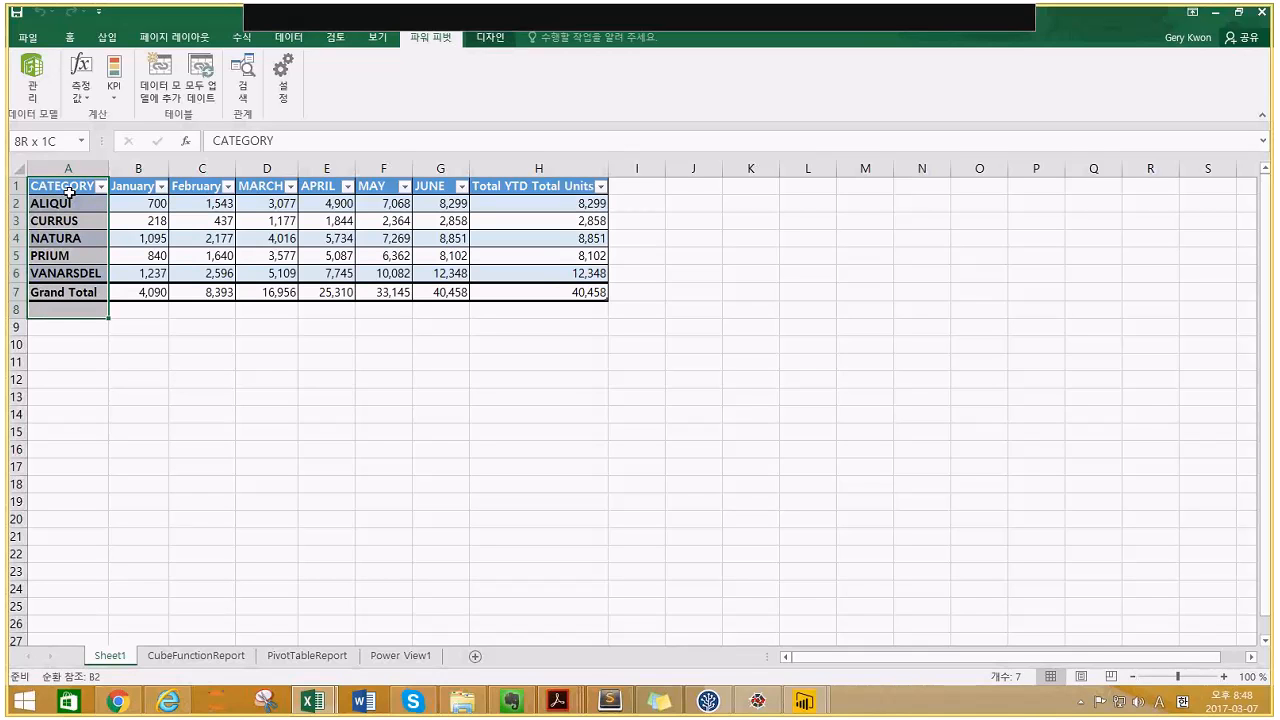
key("shift+Up")
key("ctrl+shift+Right")
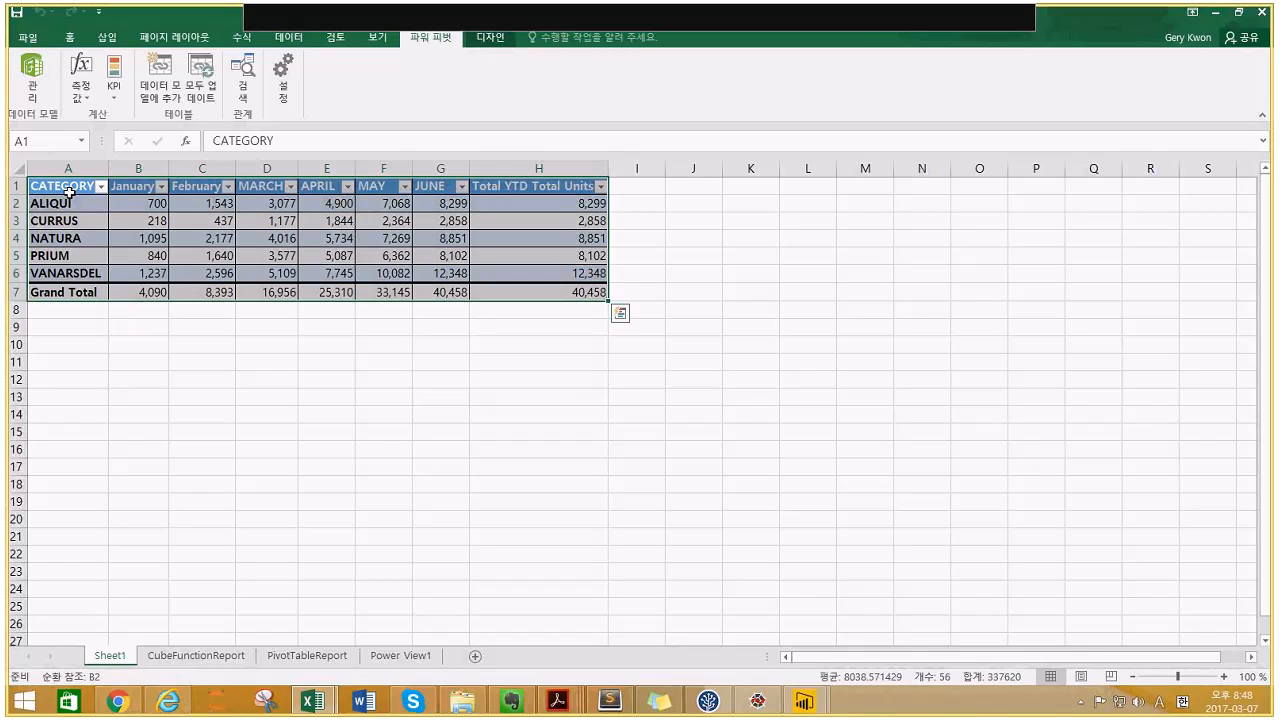
key("ctrl+c")
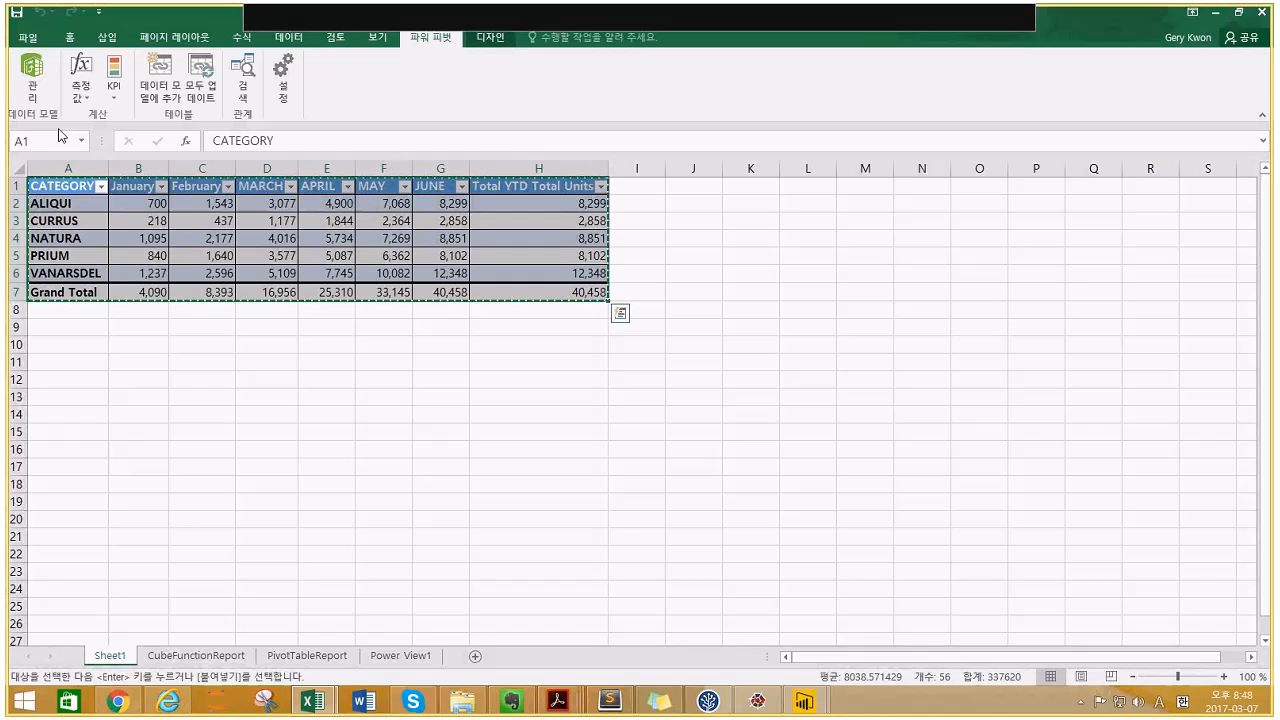
right_click(55, 193)
left_click(115, 255)
left_click(115, 255)
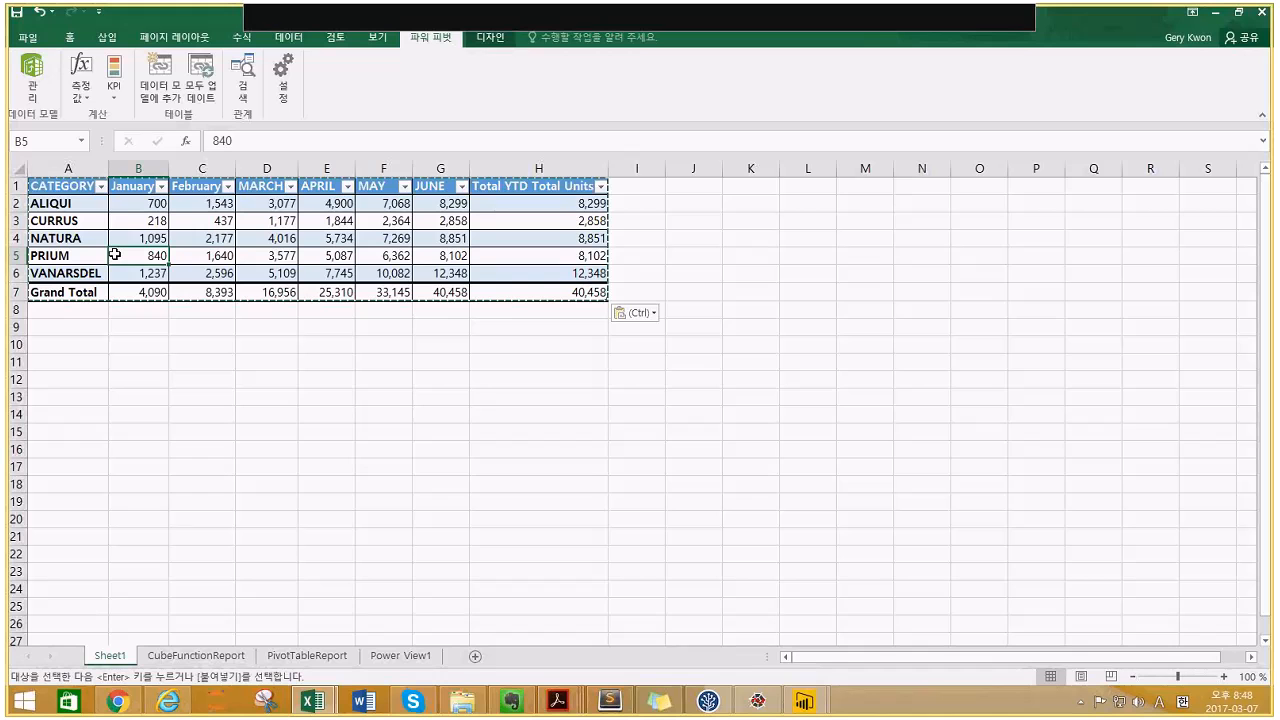
left_click(113, 204)
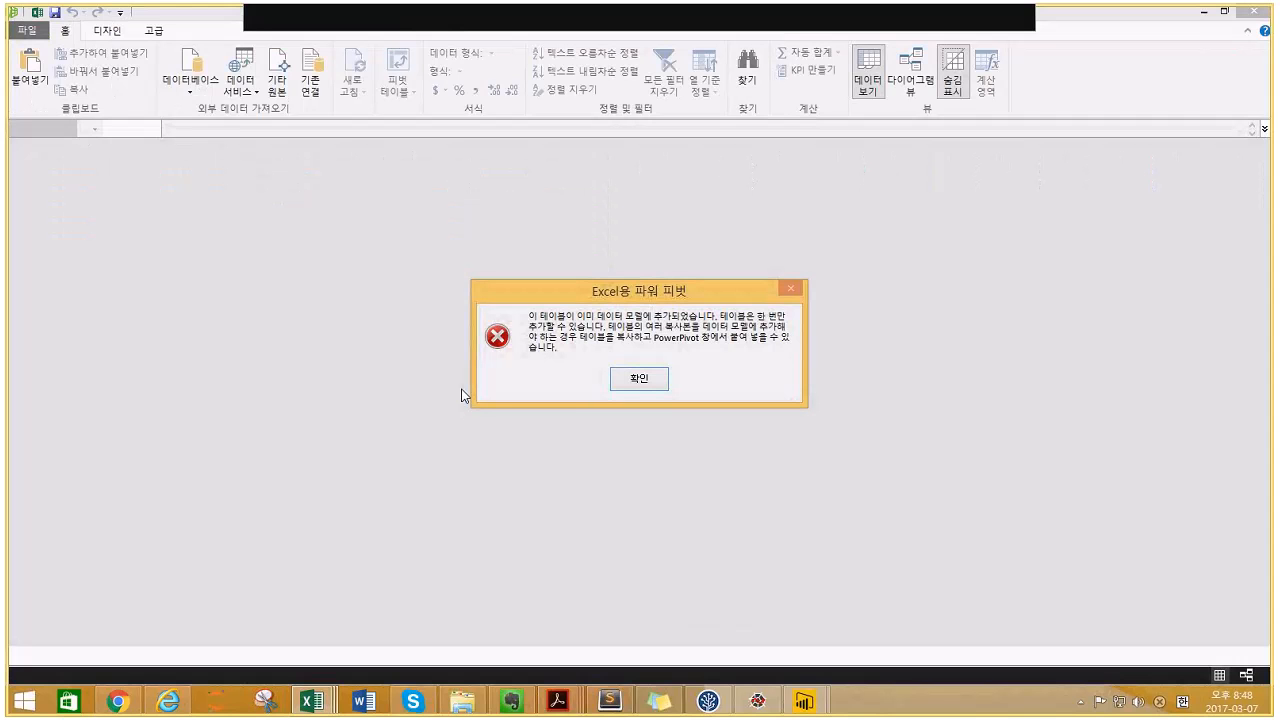
left_click(650, 386)
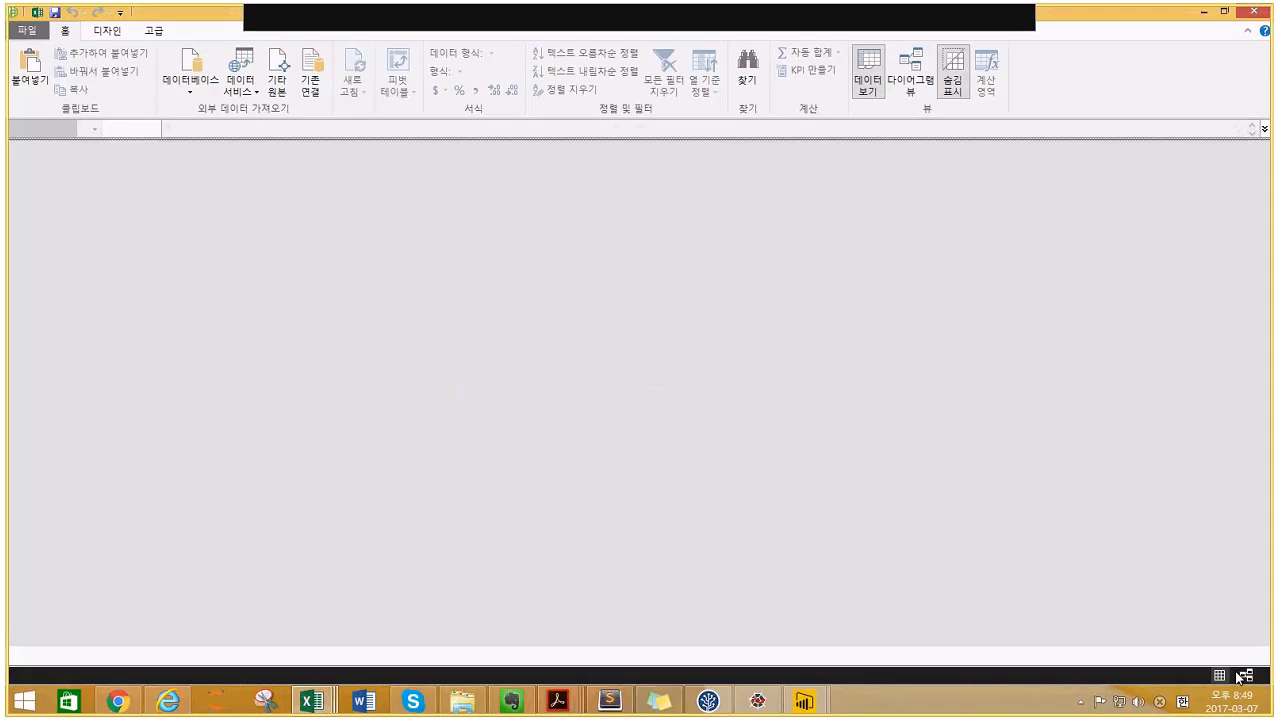
left_click(1262, 14)
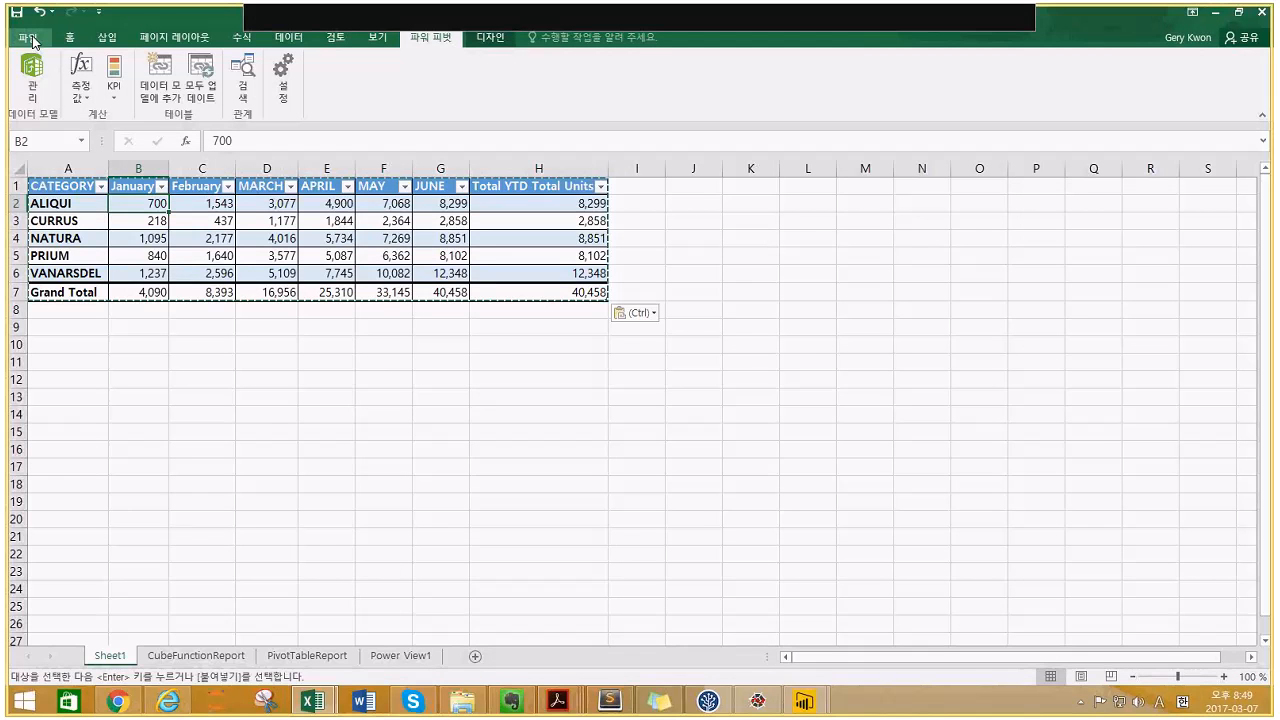
- Create a blank workbook and enter the col1–col4 headers in row 1
left_click(30, 38)
left_click(45, 105)
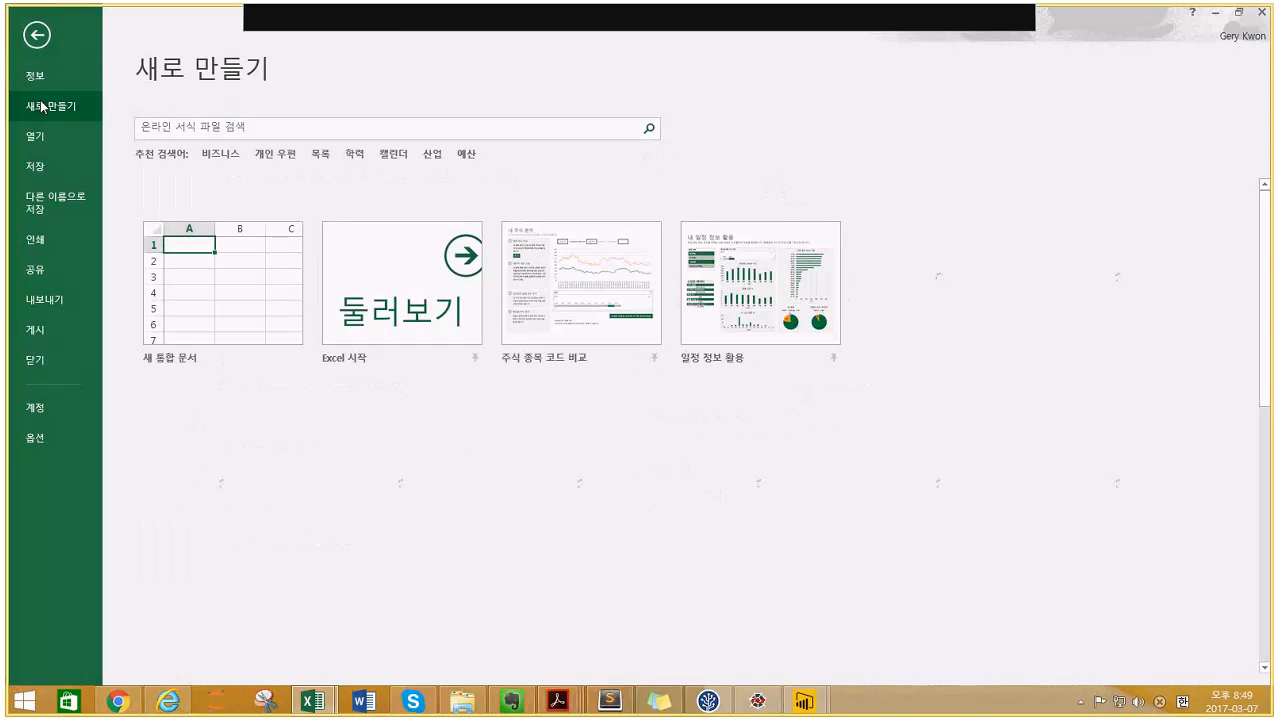
left_click(185, 242)
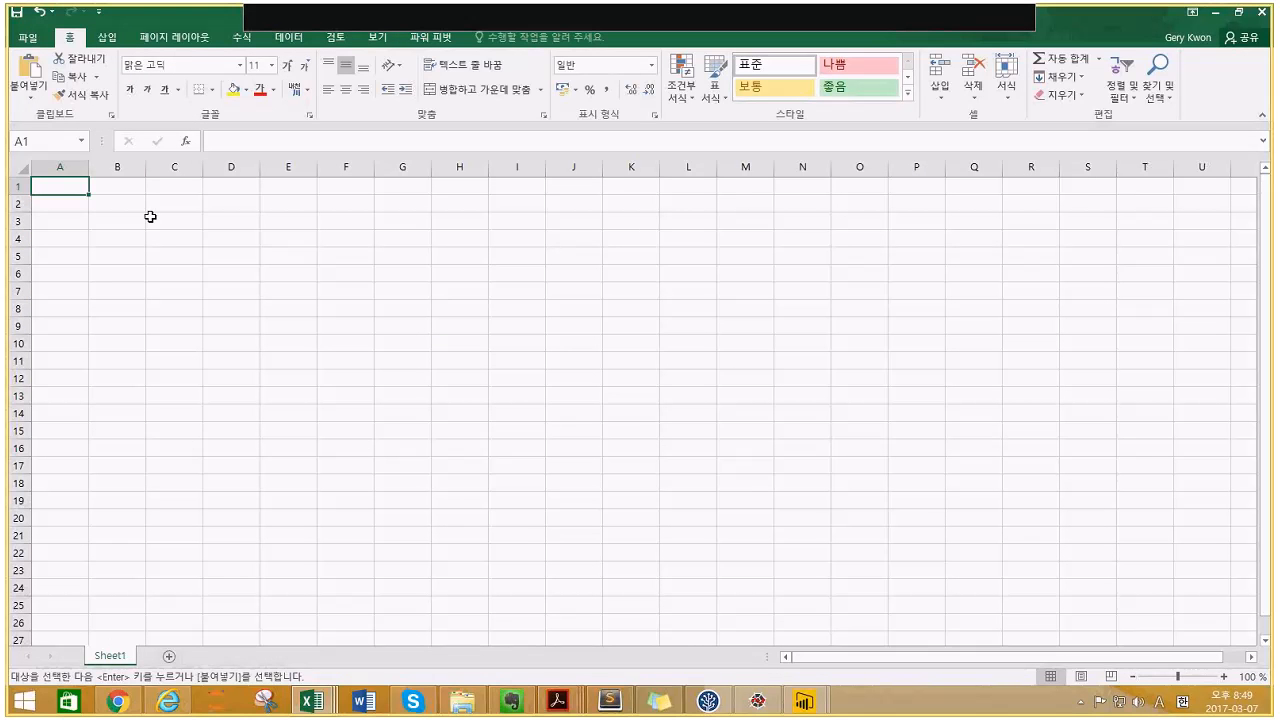
type("col1")
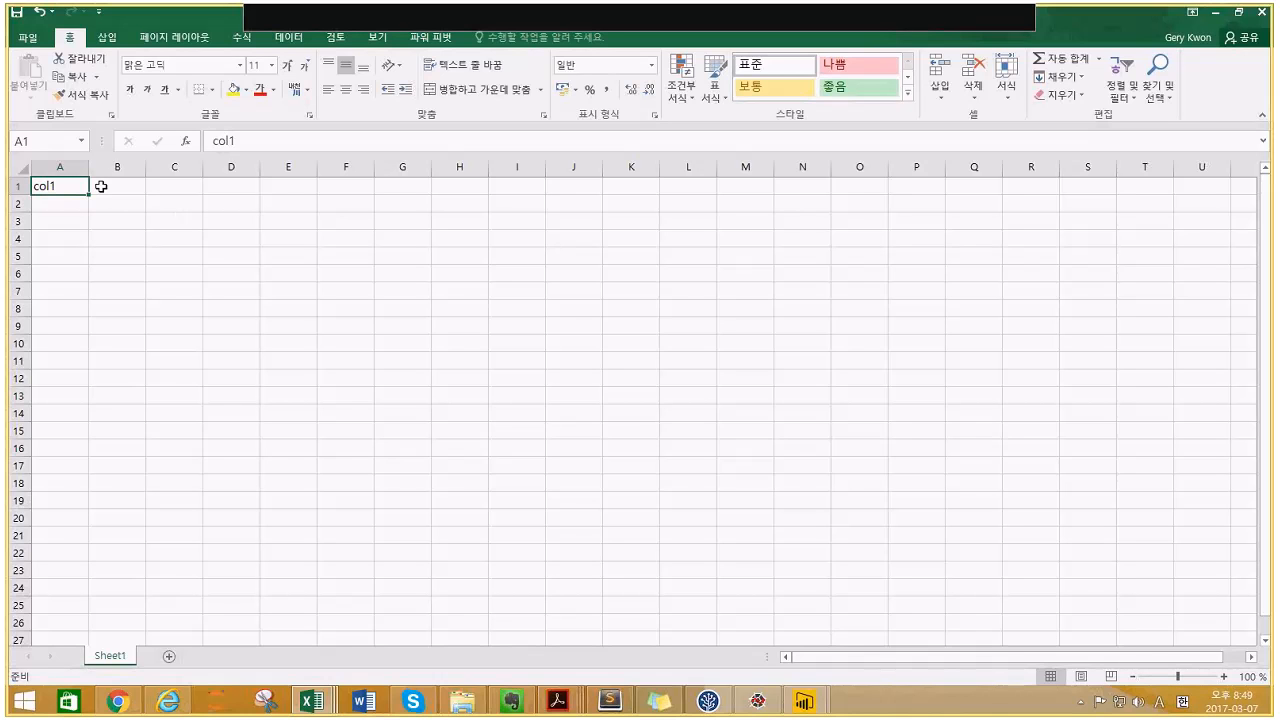
left_click(103, 186)
type("col2")
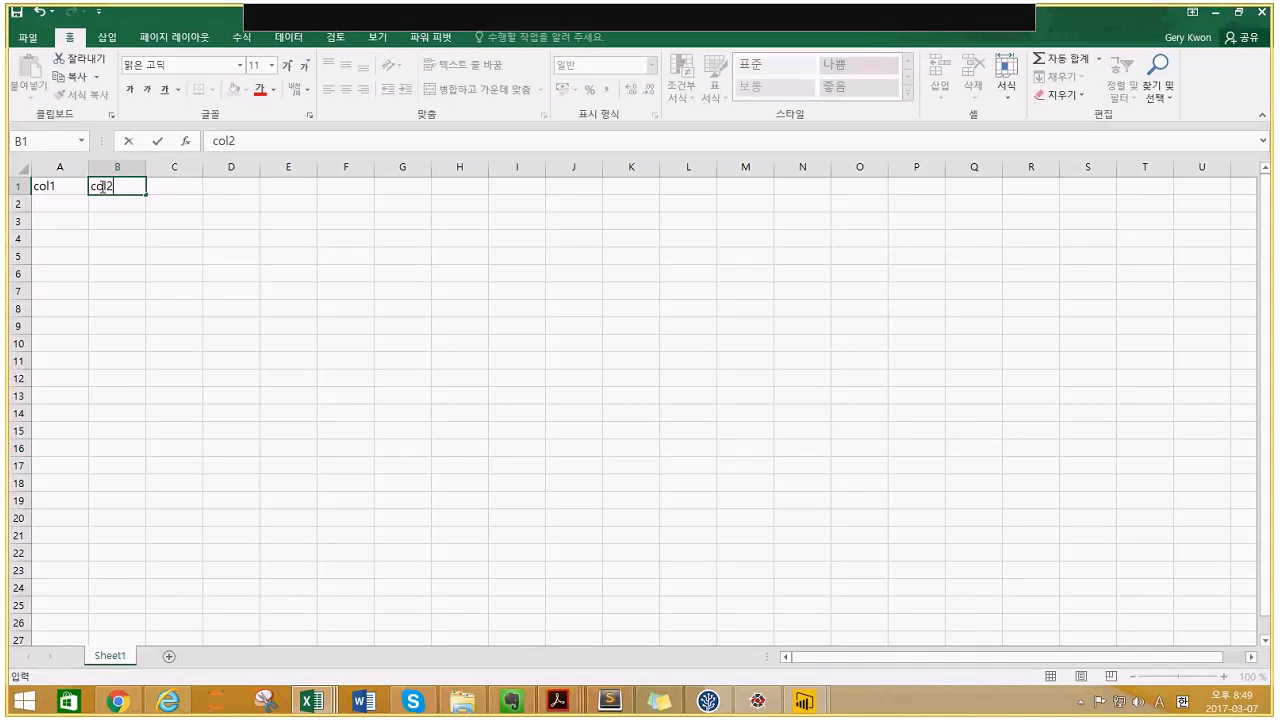
left_click(103, 186)
left_click_drag(60, 186, 280, 192)
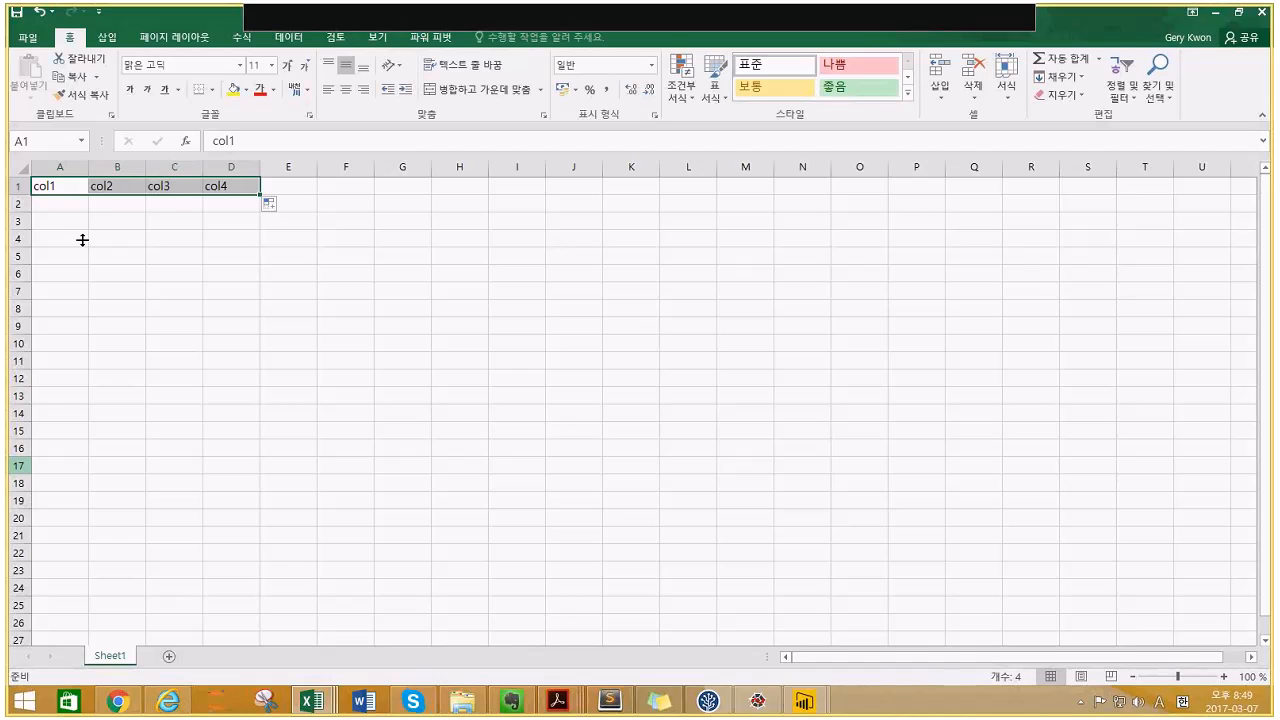
- Fill col1 with 1, 2, 3, 4 and col2 with a, b, c, d
left_click(70, 207)
type("1")
key("Return")
type("2")
key("Return")
type("3")
key("Return")
type("4")
key("Return")
key("Up")
key("Up")
key("Up")
key("Up")
key("Right")
type("a")
key("Return")
type("b")
key("Return")
type("c")
key("Return")
key("Return")
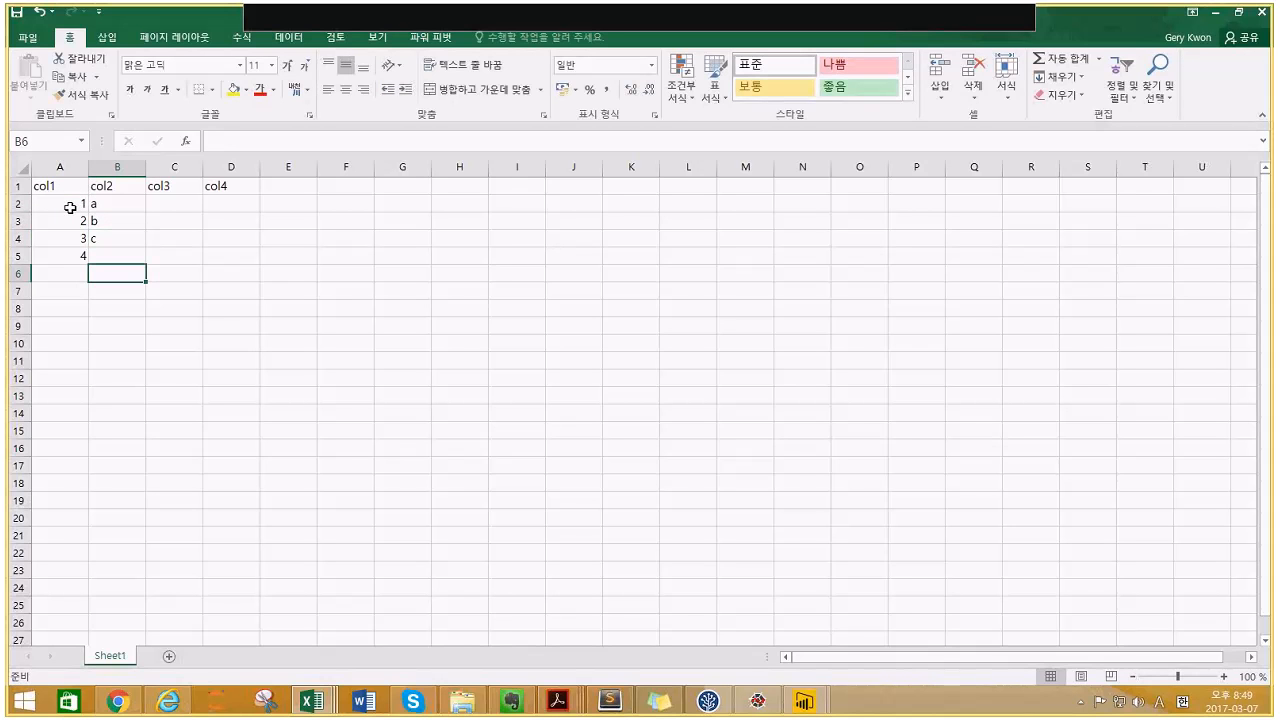
key("Up")
type("d")
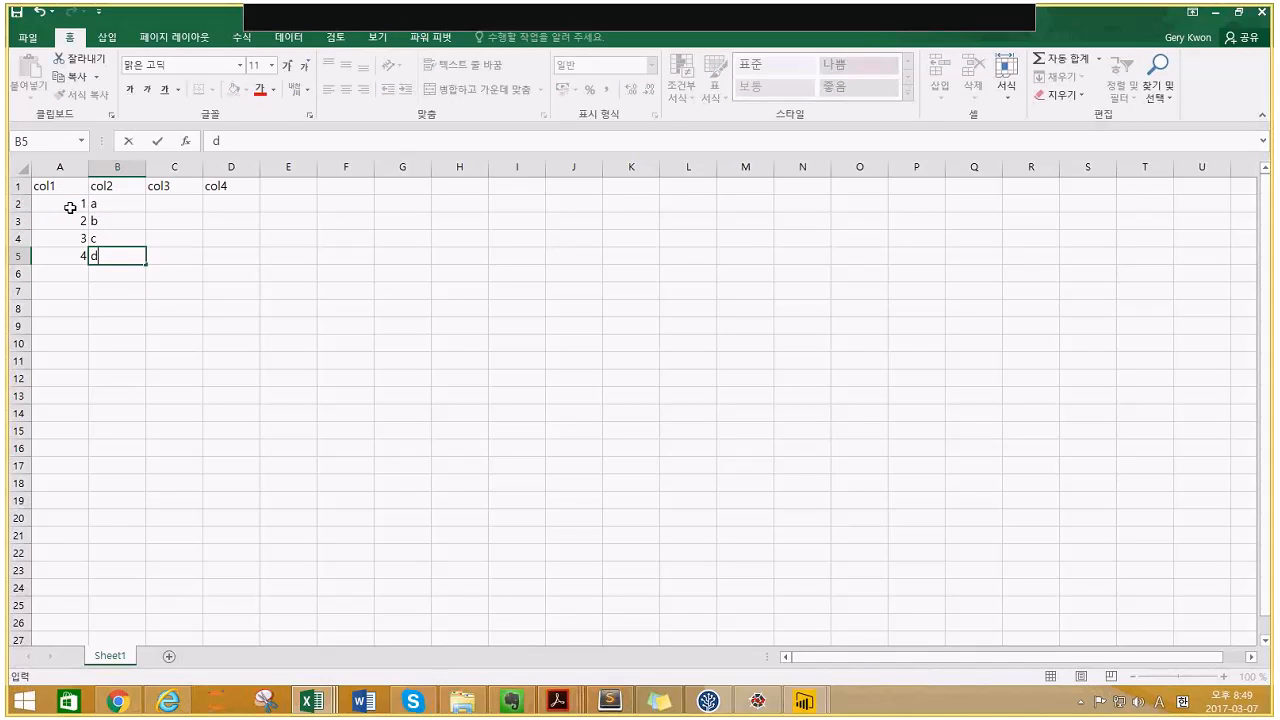
key("Right")
- Fill col3 with e, d, c, c and col4 with t in every row, then select the table
key("Up")
key("Up")
key("Up")
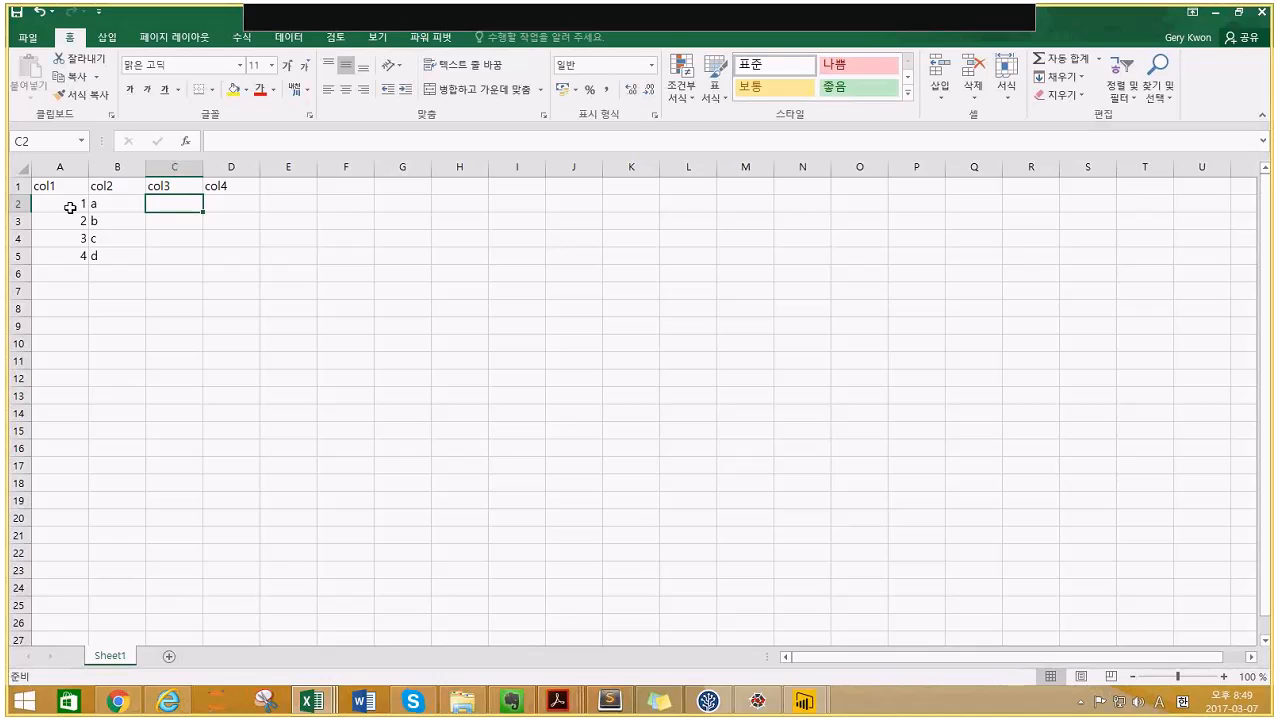
type("e")
key("Return")
type("d")
key("Return")
type("c")
key("Return")
type("c")
key("Right")
key("Up")
key("Up")
key("Up")
type("t")
key("Return")
type("t")
key("Return")
type("t")
key("Return")
type("t")
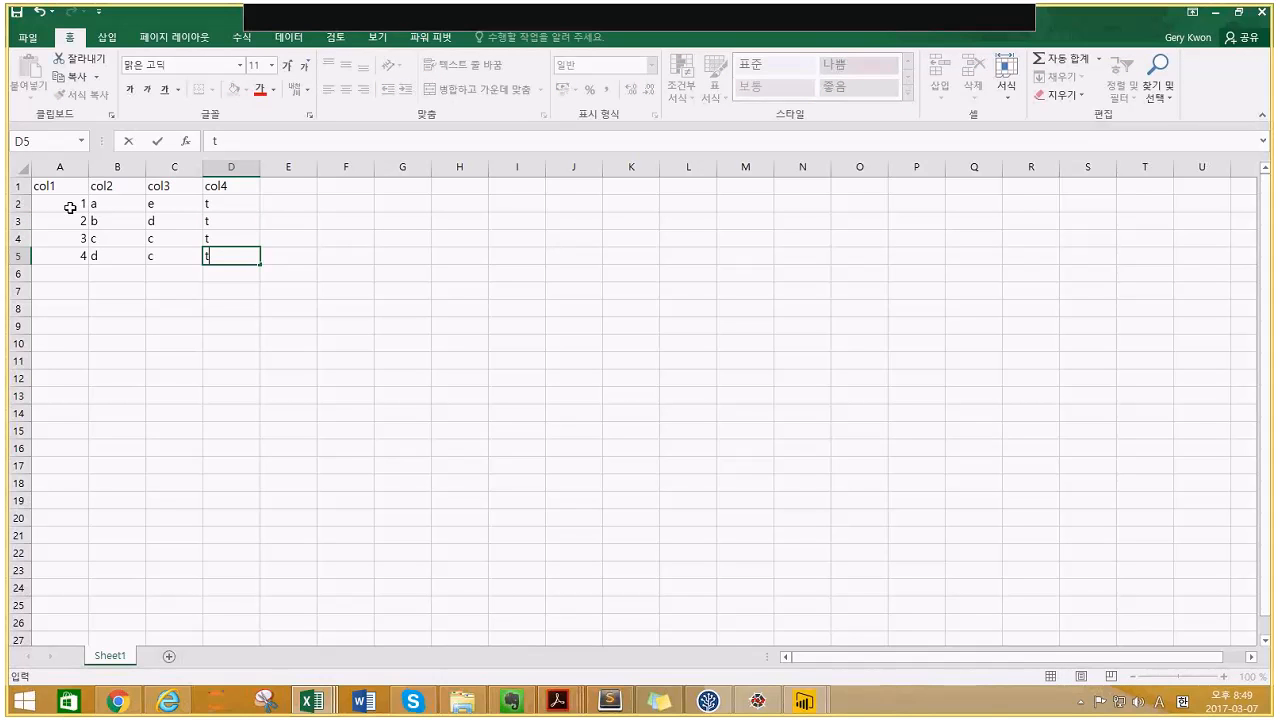
key("ctrl+shift+Up")
key("shift+Left")
key("shift+Left")
key("shift+Left")
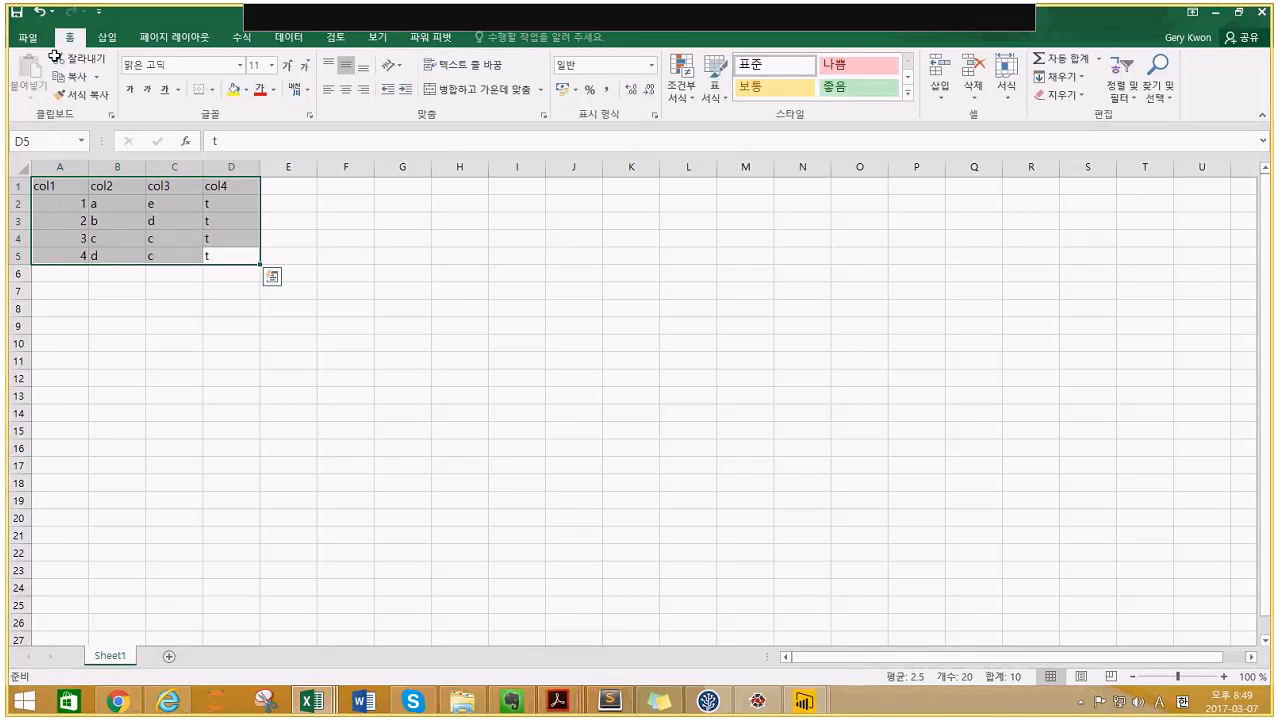
- Convert A1:D5 into a table with headers, keeping its default name 표1
left_click(106, 37)
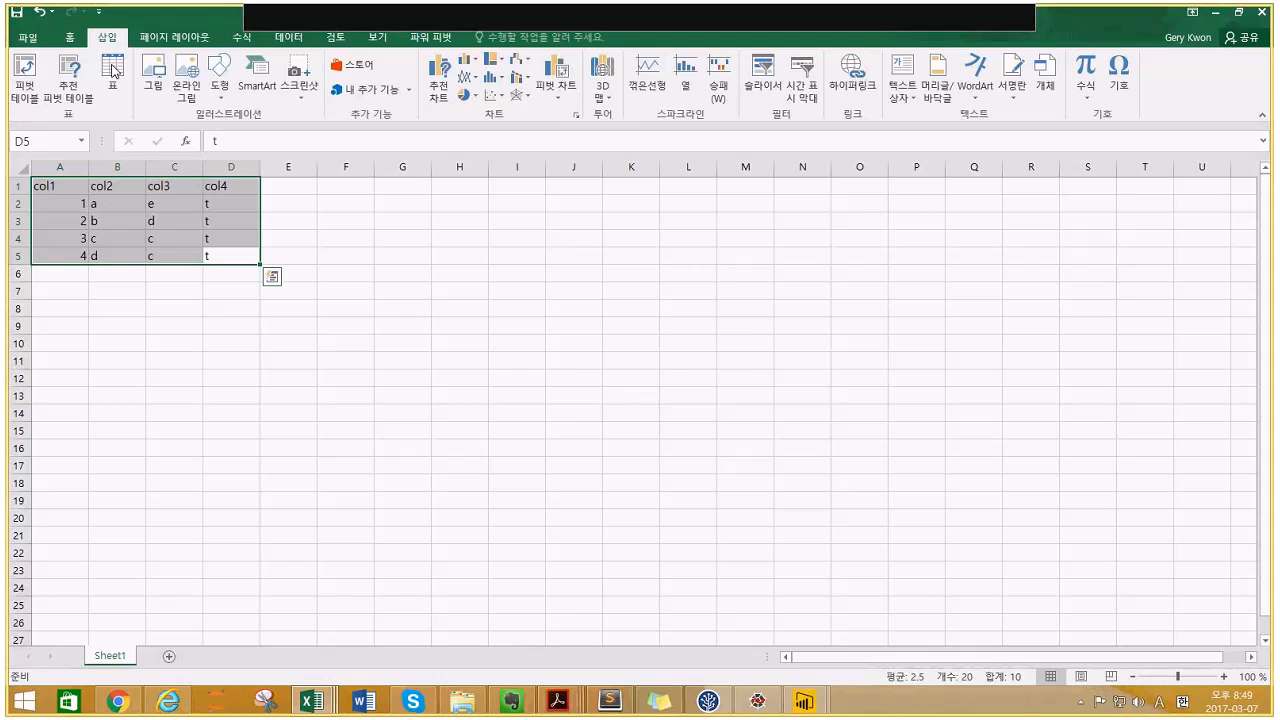
left_click(113, 70)
key("Return")
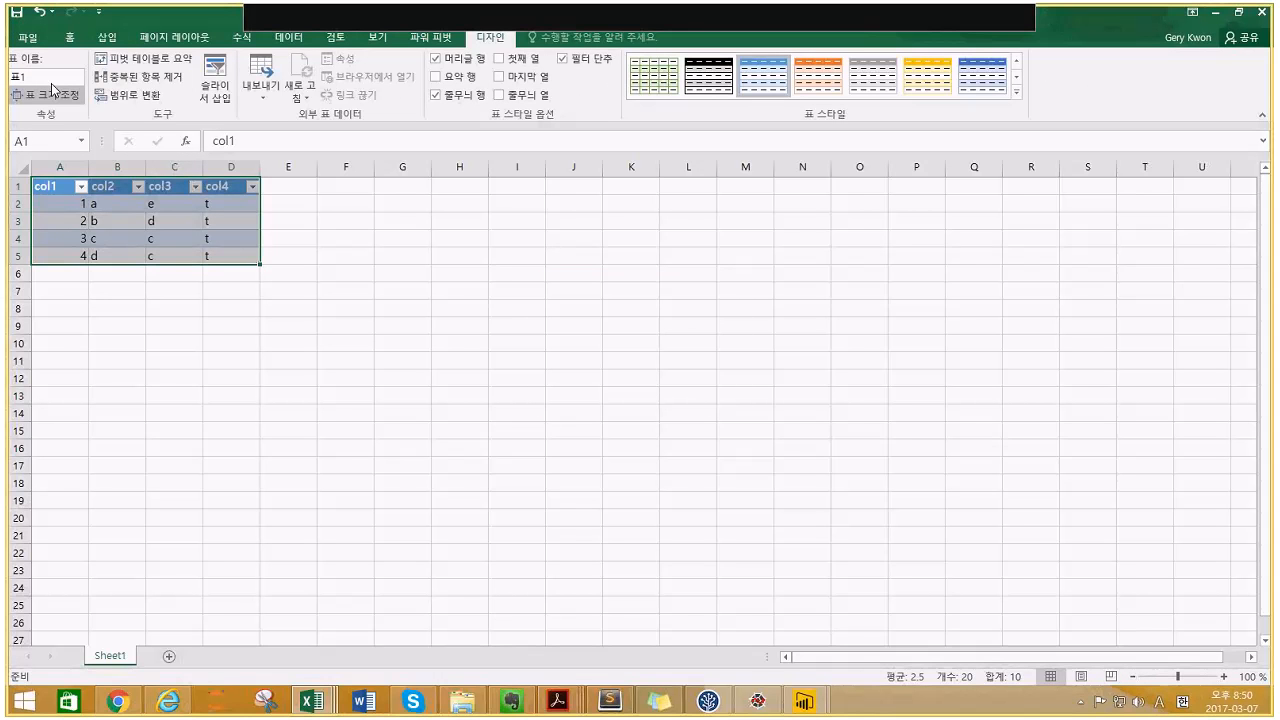
left_click(15, 76)
type("TBL")
key("BackSpace")
key("BackSpace")
key("BackSpace")
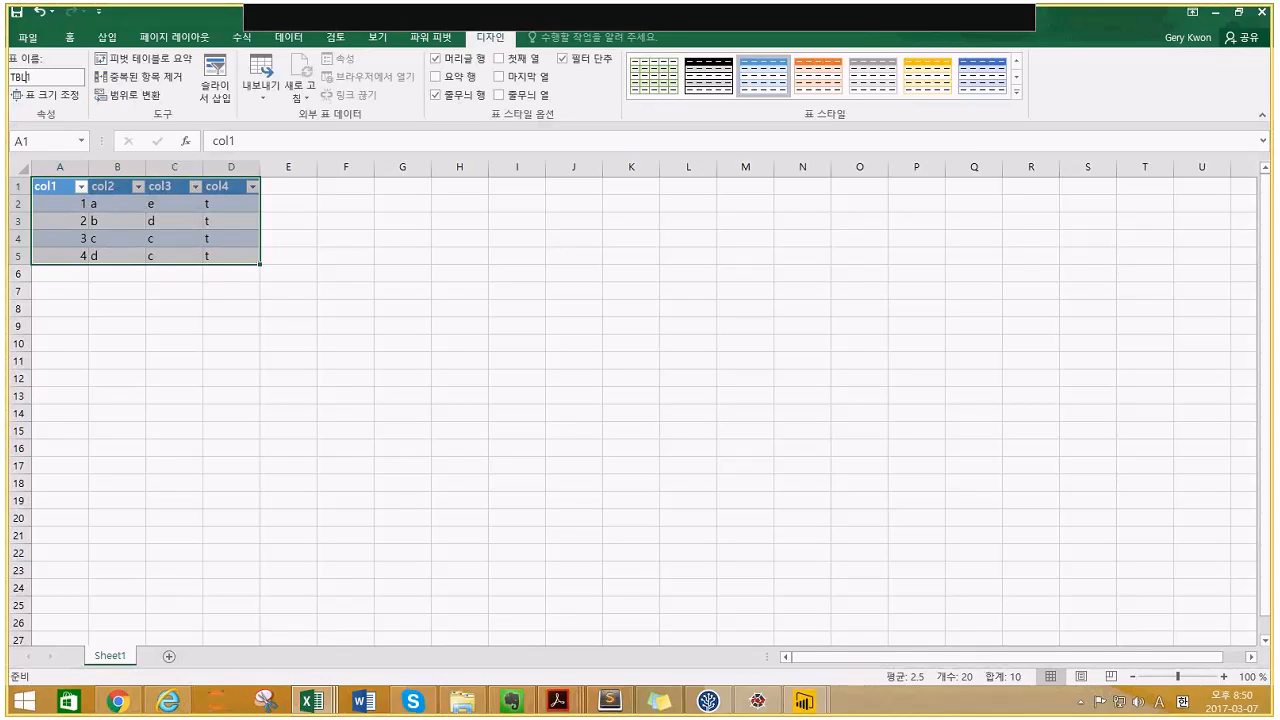
left_click(80, 203)
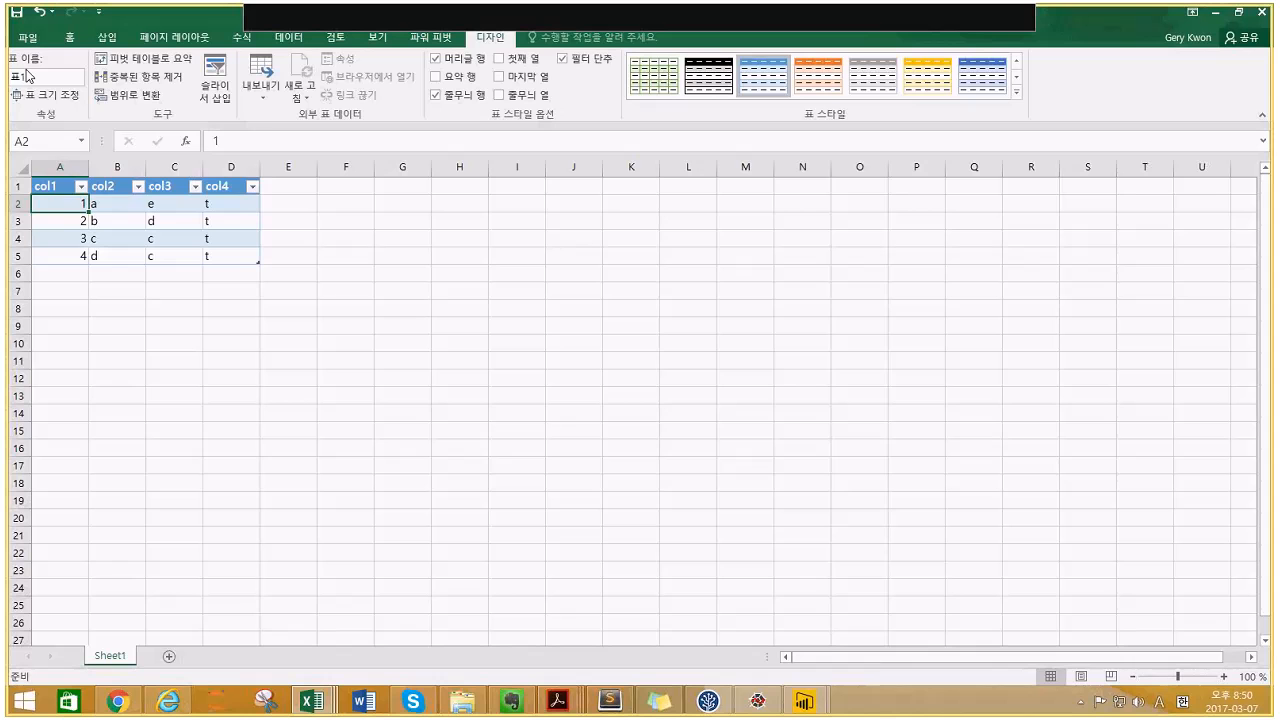
left_click(125, 200)
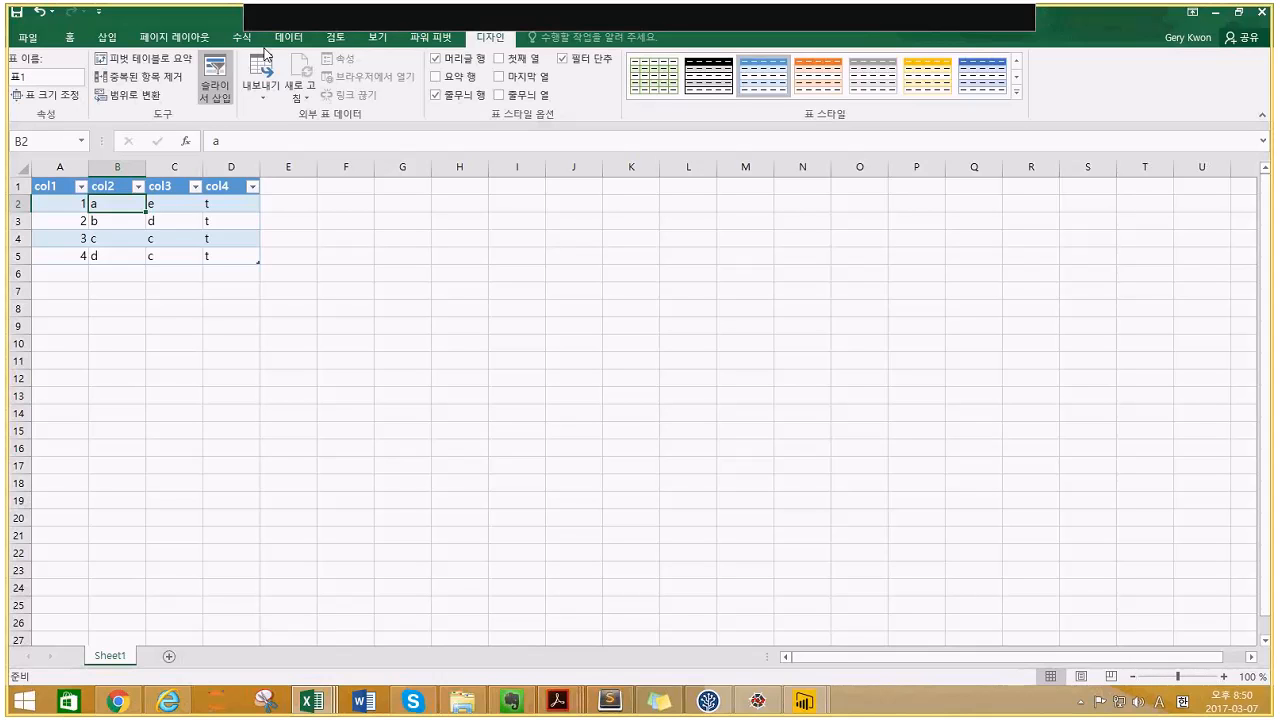
left_click(430, 37)
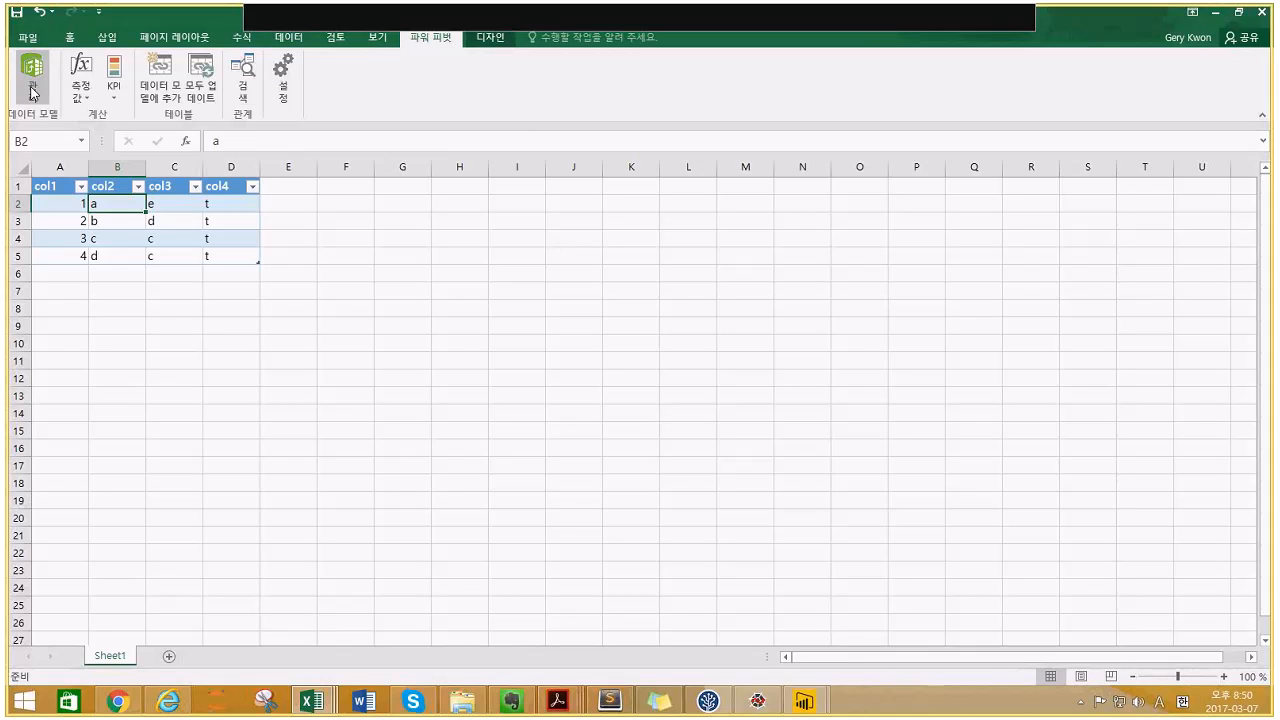
- Load the 표1 table into the Power Pivot data model and click into its data
left_click(163, 85)
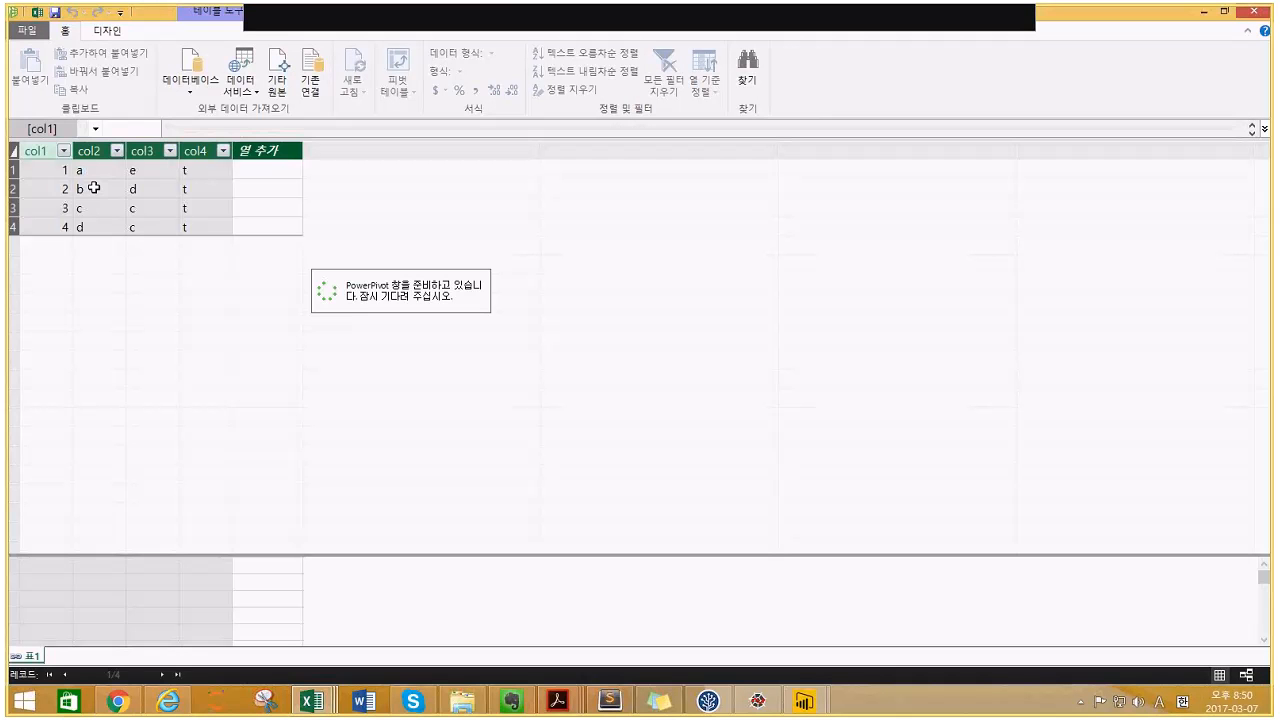
left_click(145, 190)
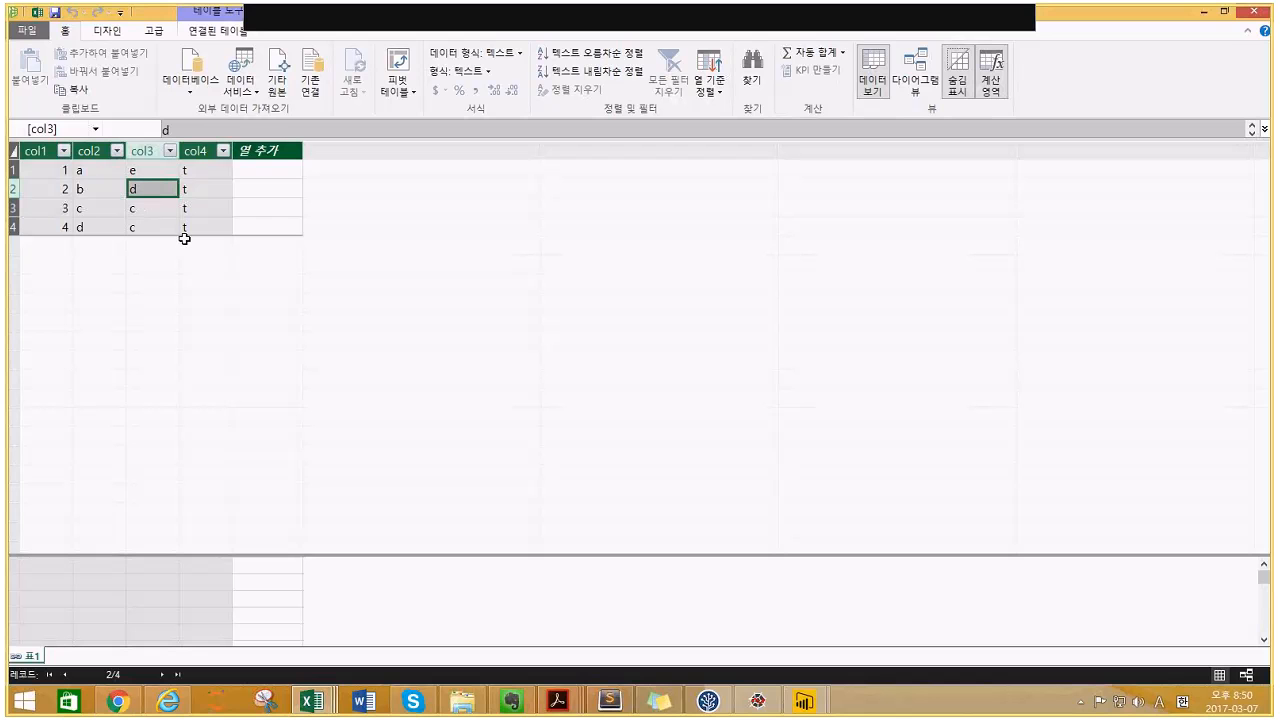
mouse_move(803, 701)
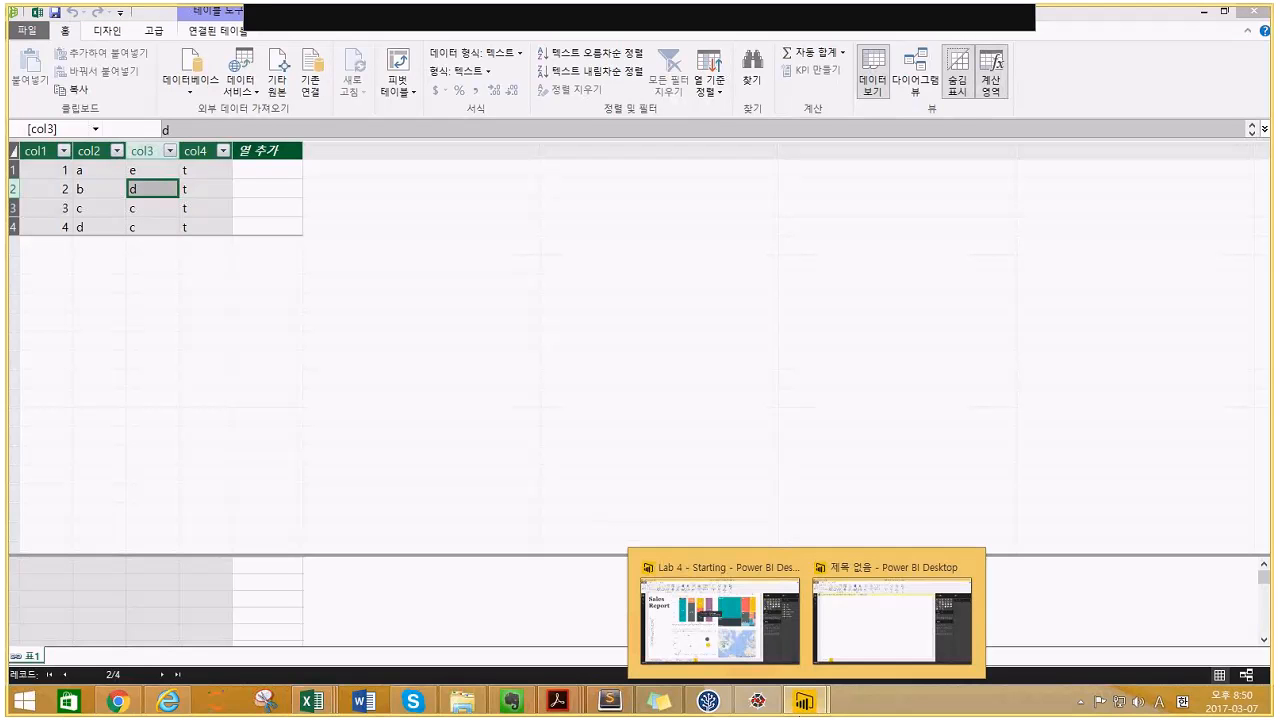
left_click(752, 658)
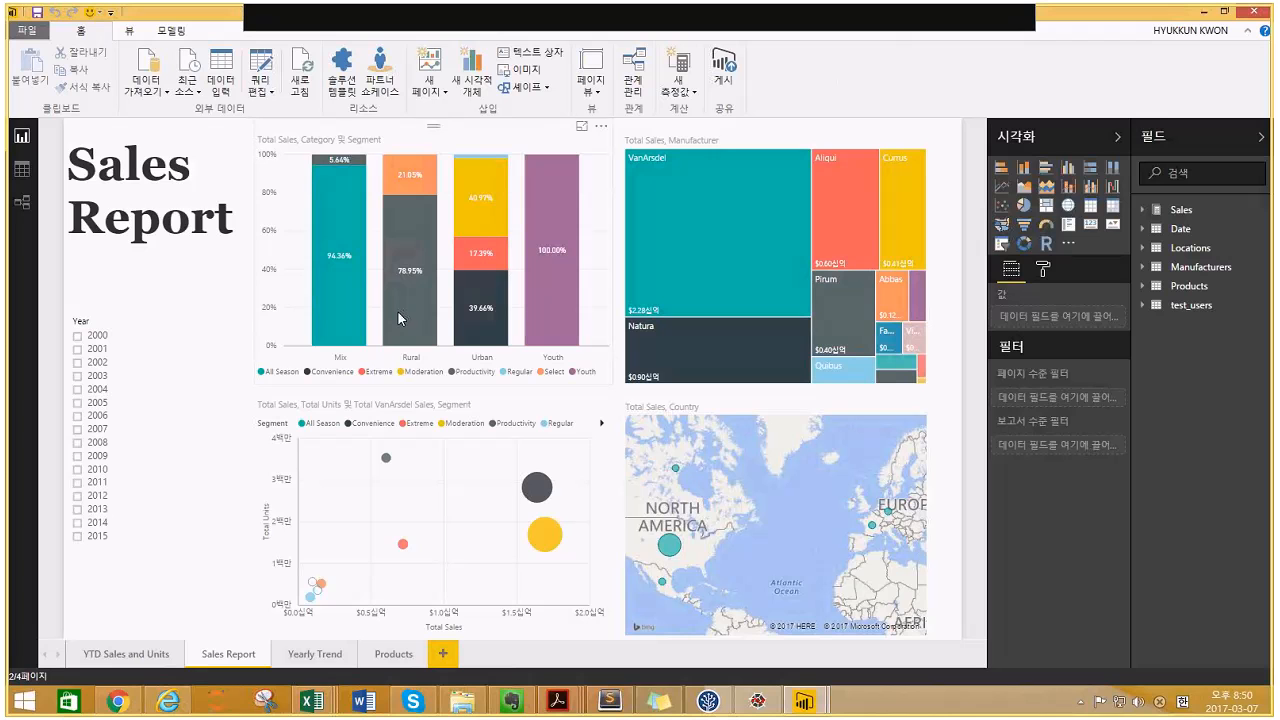
left_click(19, 168)
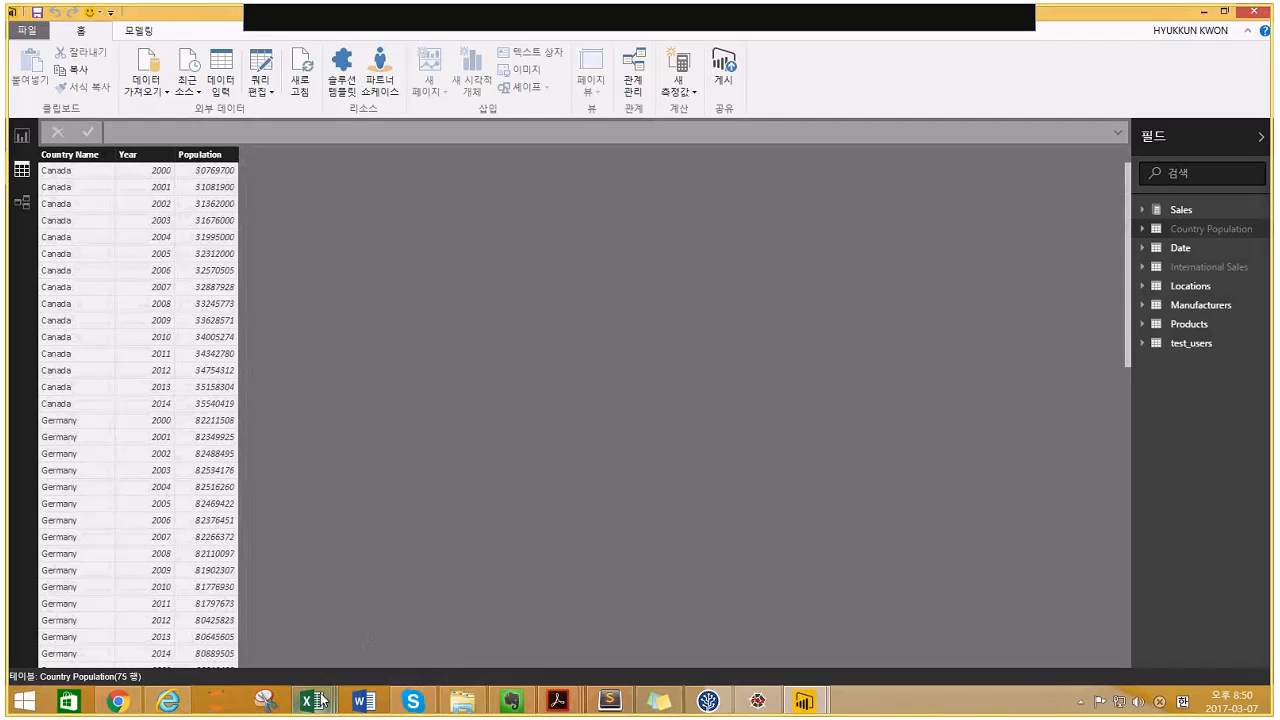
mouse_move(320, 695)
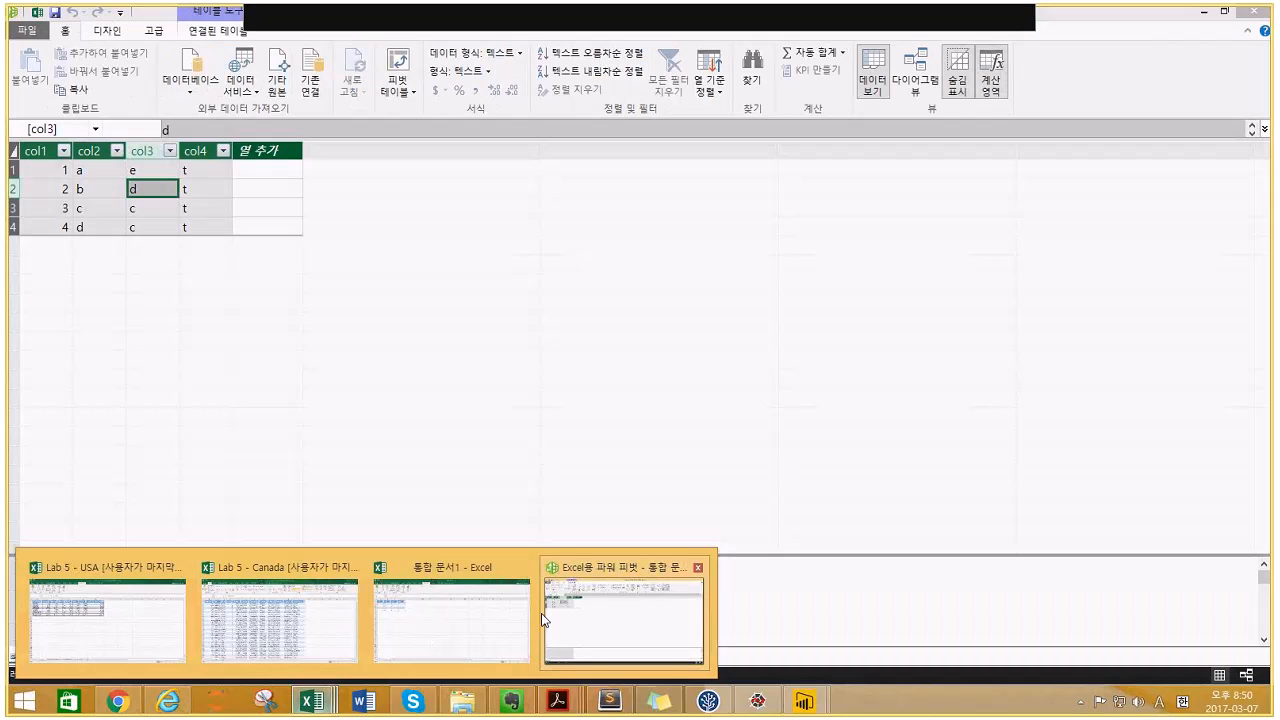
left_click(560, 620)
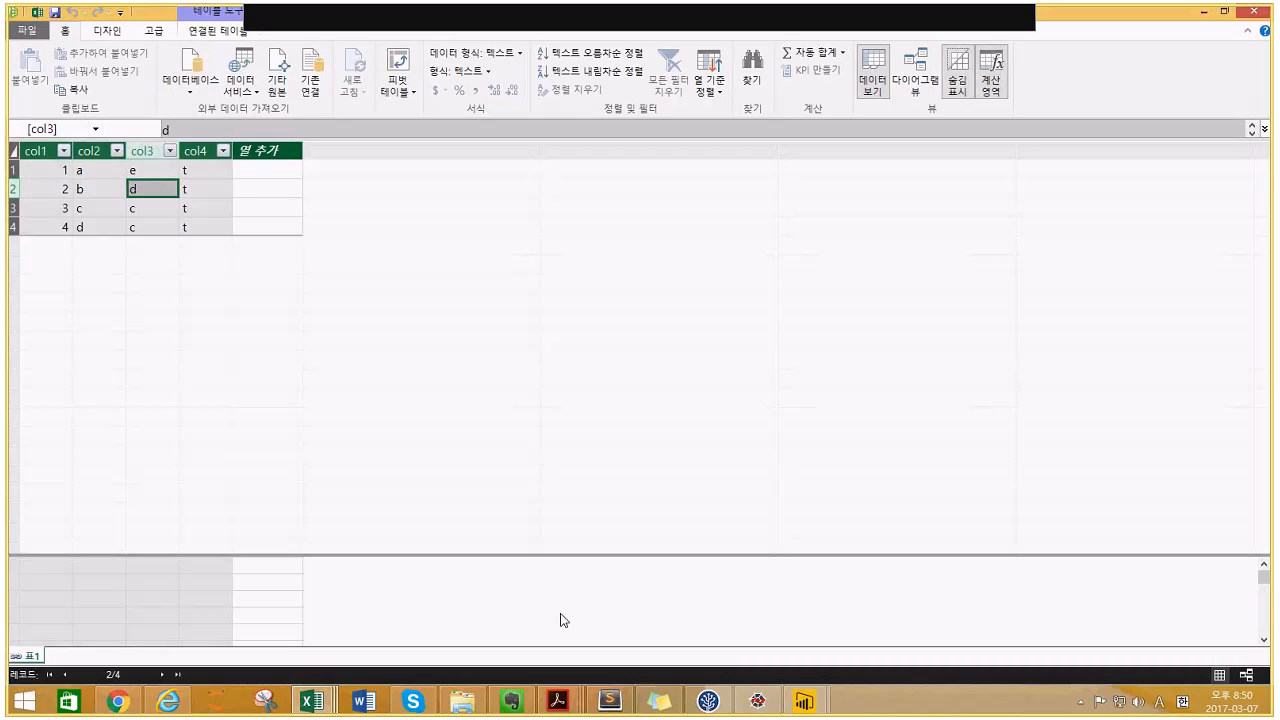
- Create a Power Pivot PivotTable on a new sheet summing col1, with col3 and col4 as rows
left_click(408, 92)
left_click(420, 112)
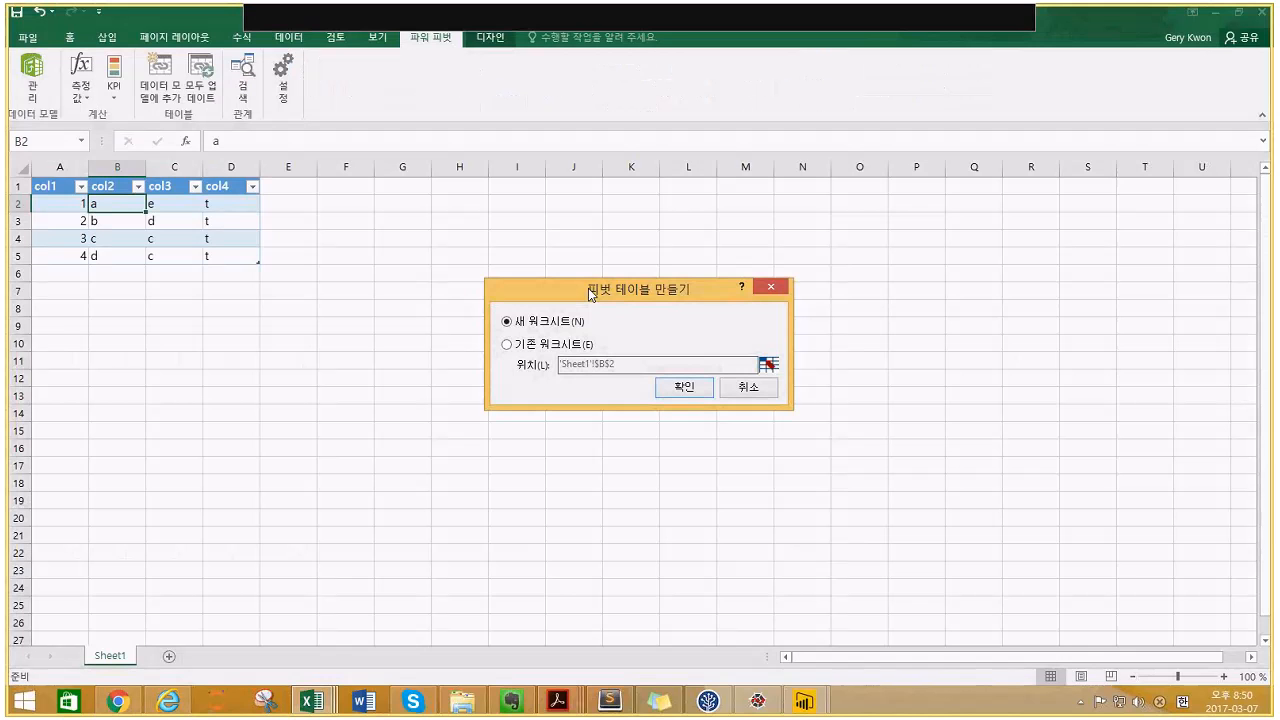
left_click(666, 386)
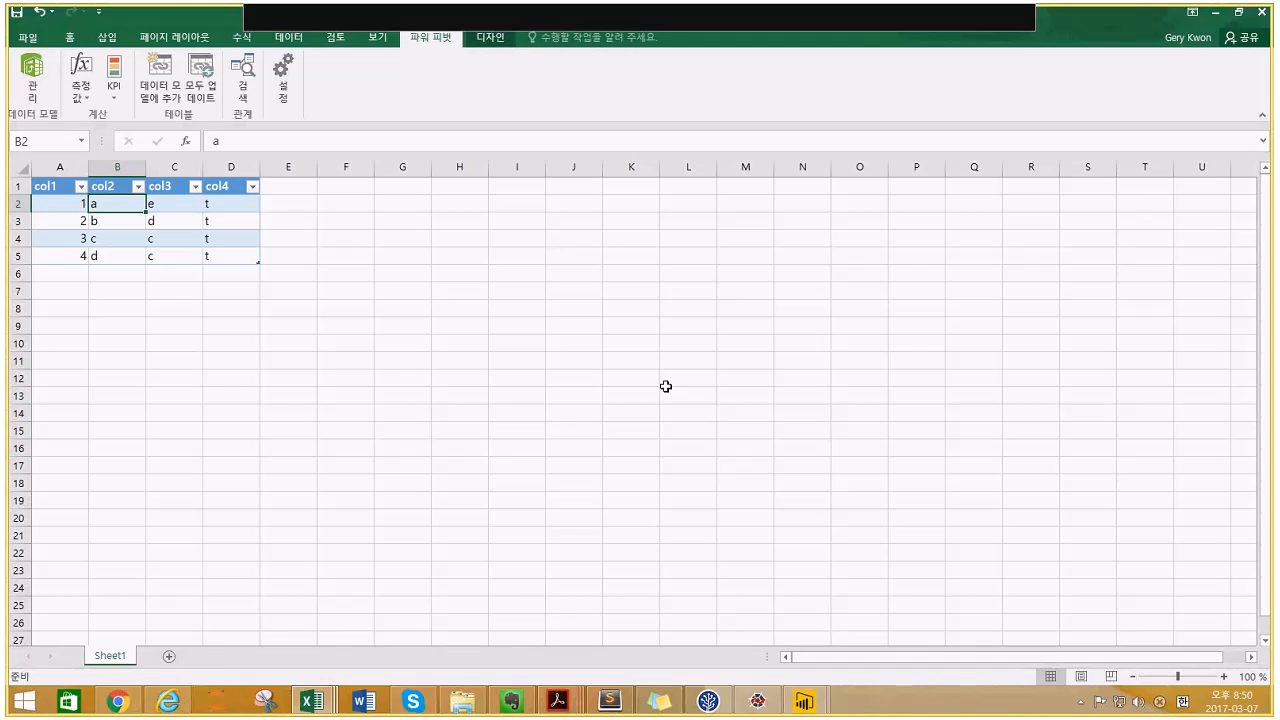
left_click(1090, 285)
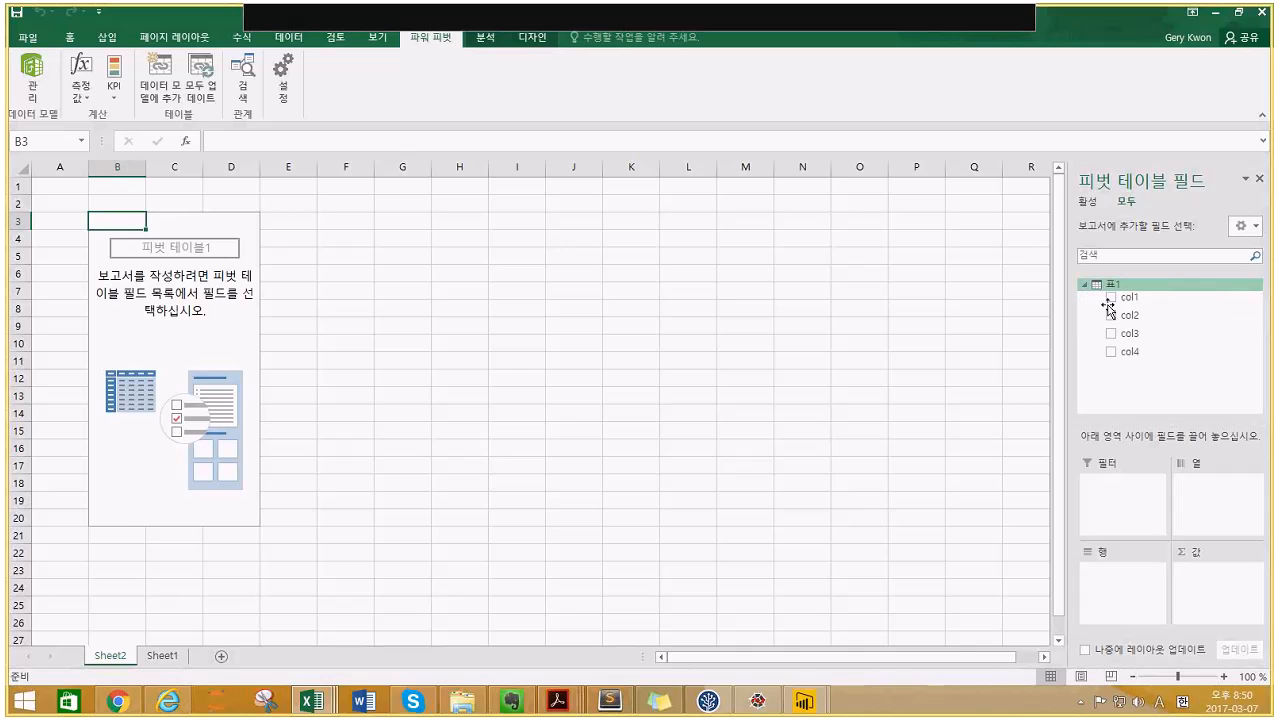
left_click(1111, 300)
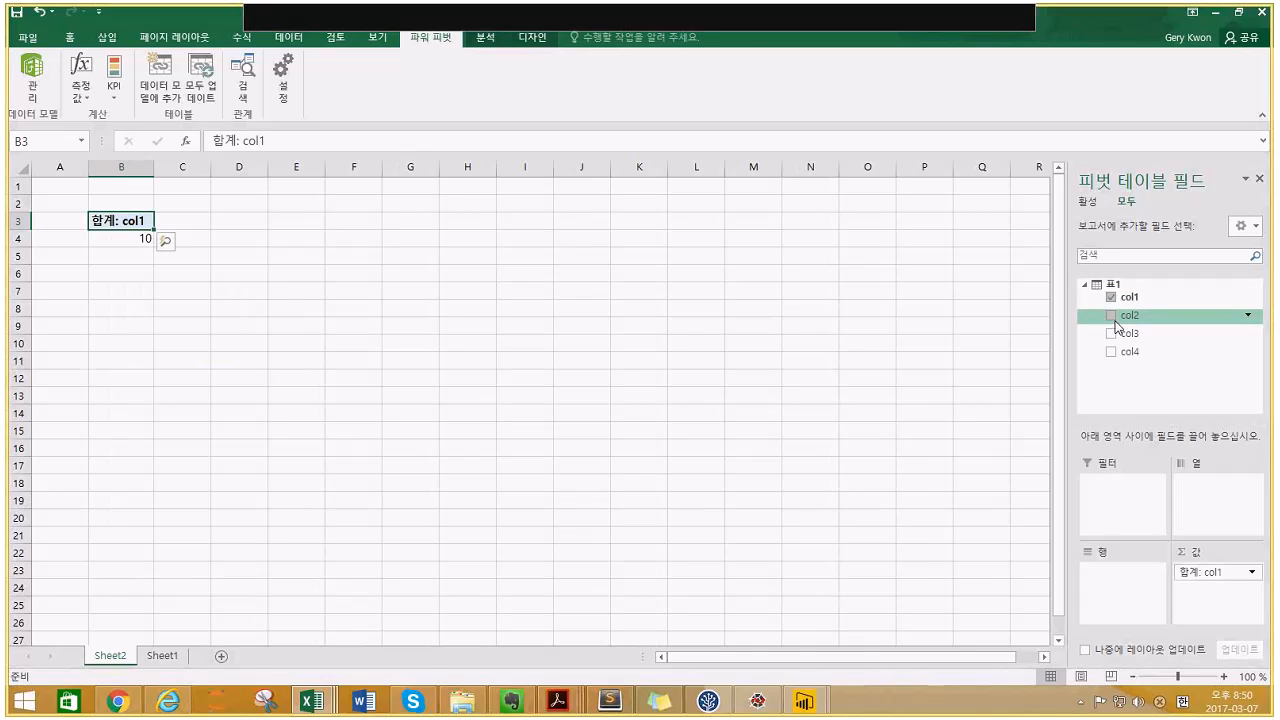
left_click(1111, 334)
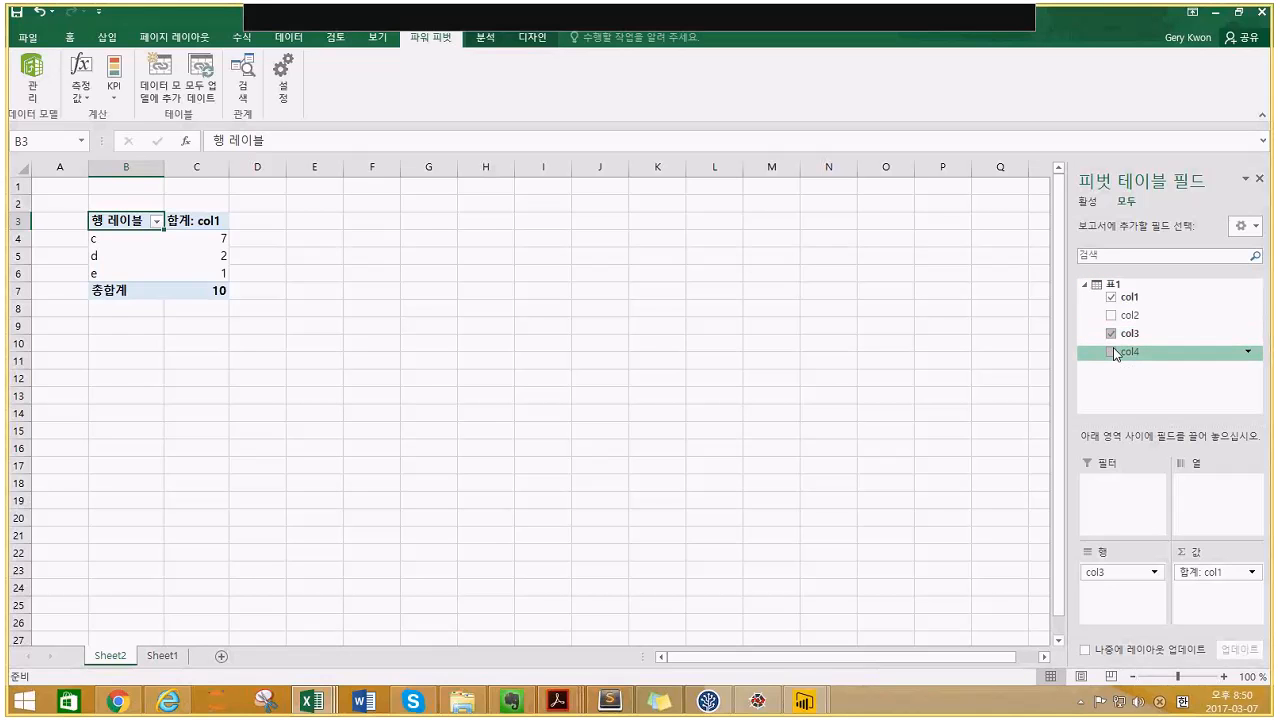
left_click(1111, 352)
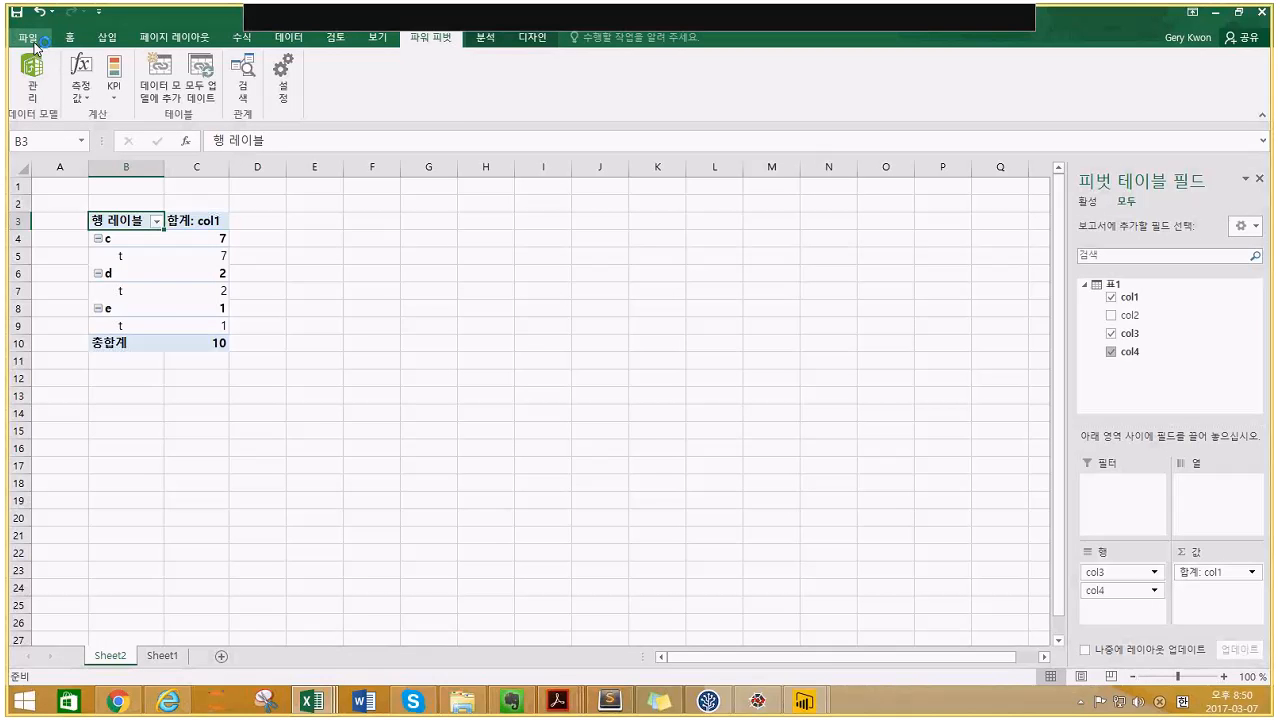
- Save the pivot workbook to This PC in the DAT207x folder under the name test1
left_click(31, 38)
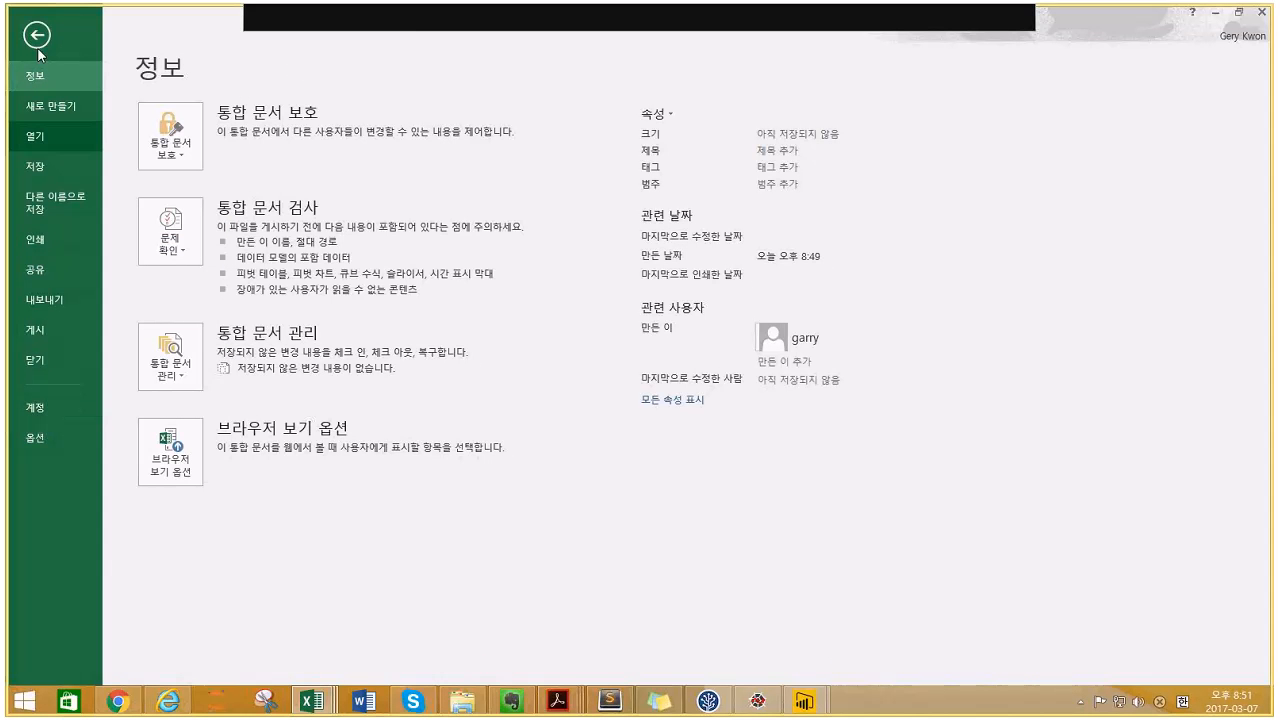
left_click(37, 36)
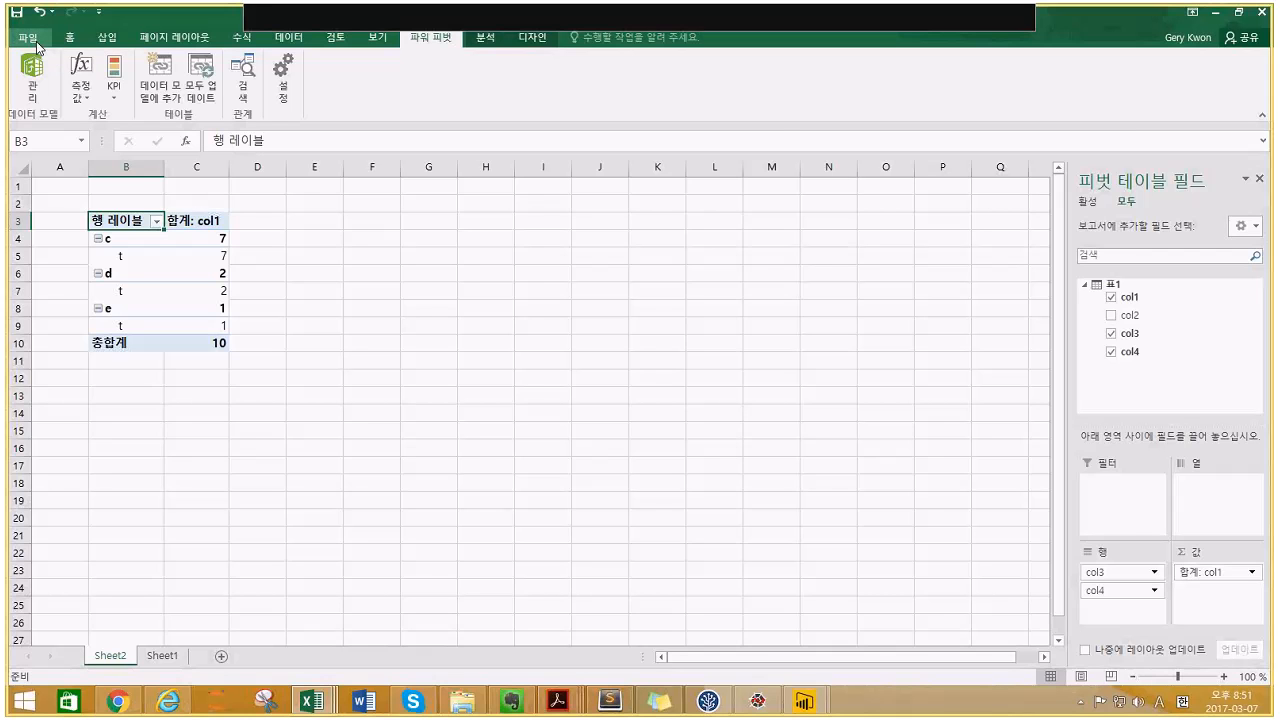
left_click(30, 38)
left_click(32, 172)
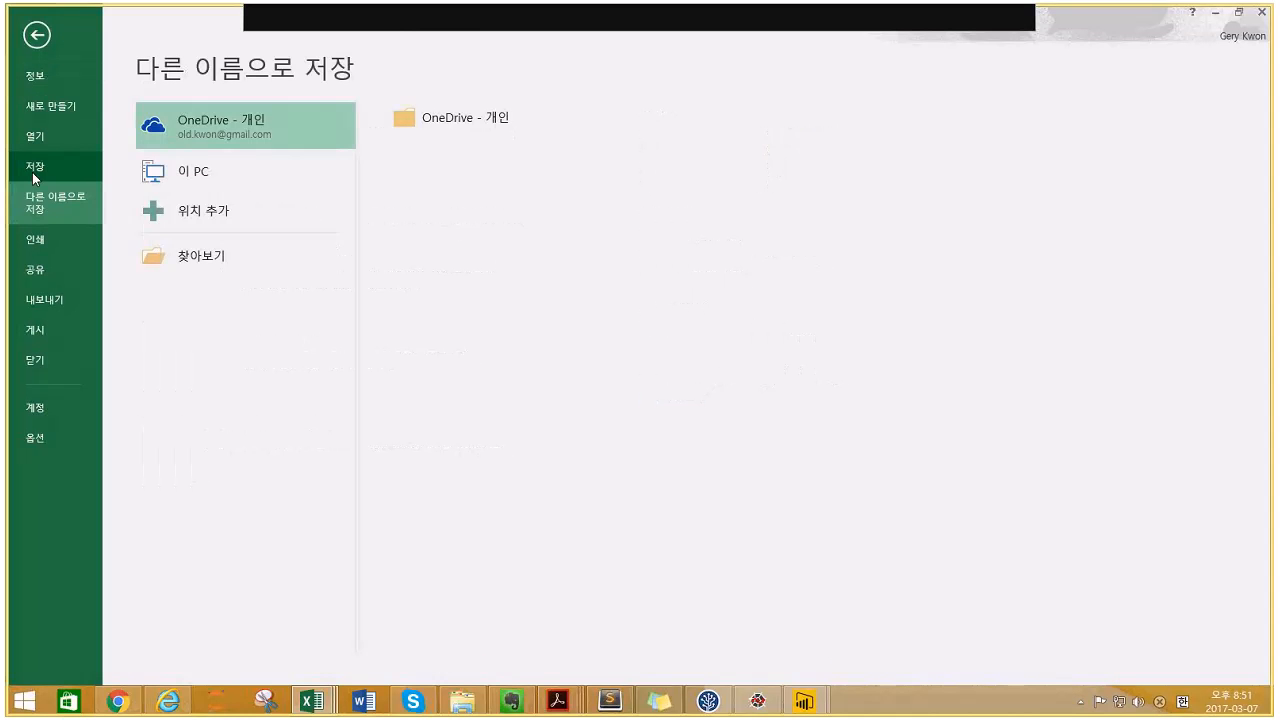
left_click(231, 180)
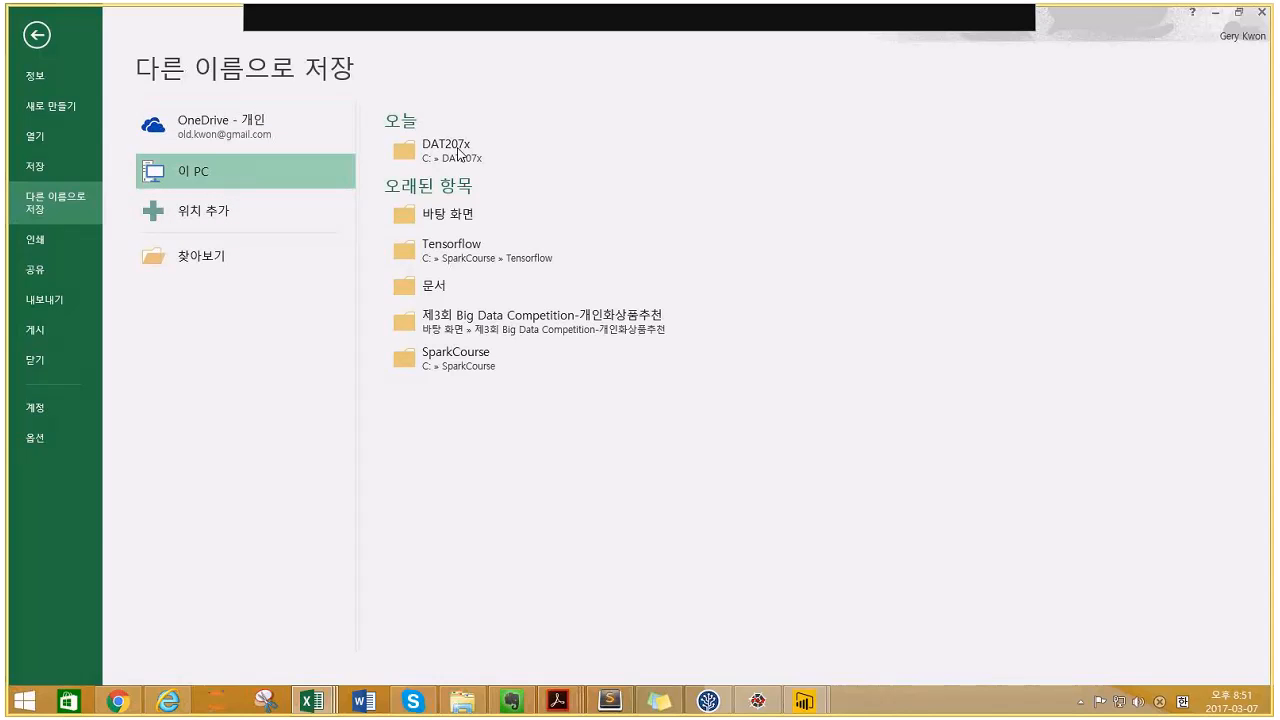
left_click(457, 146)
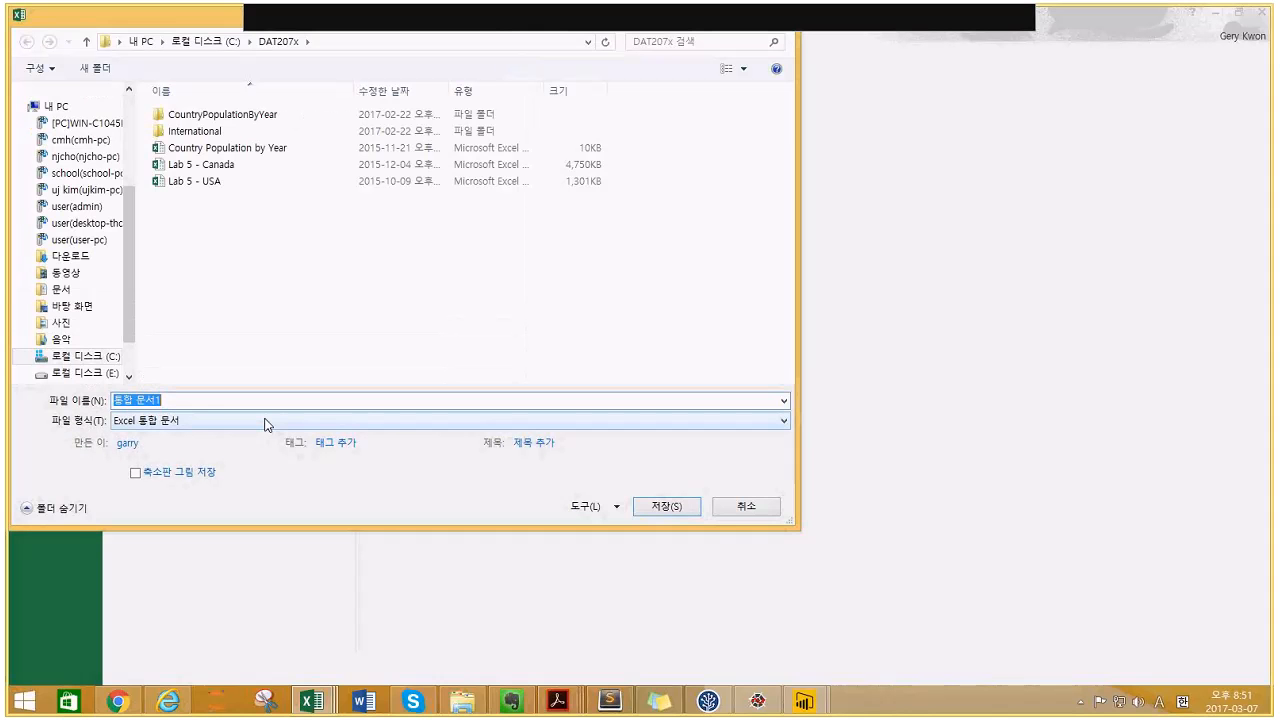
type("test1")
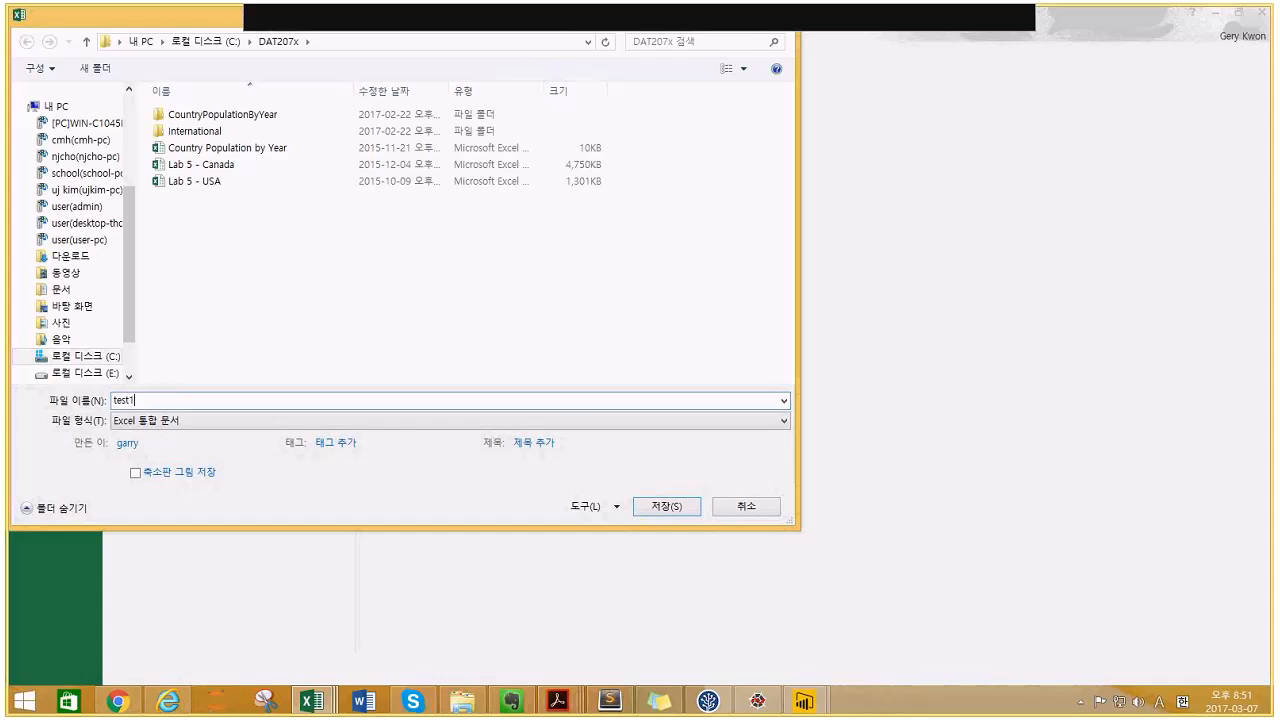
key("Return")
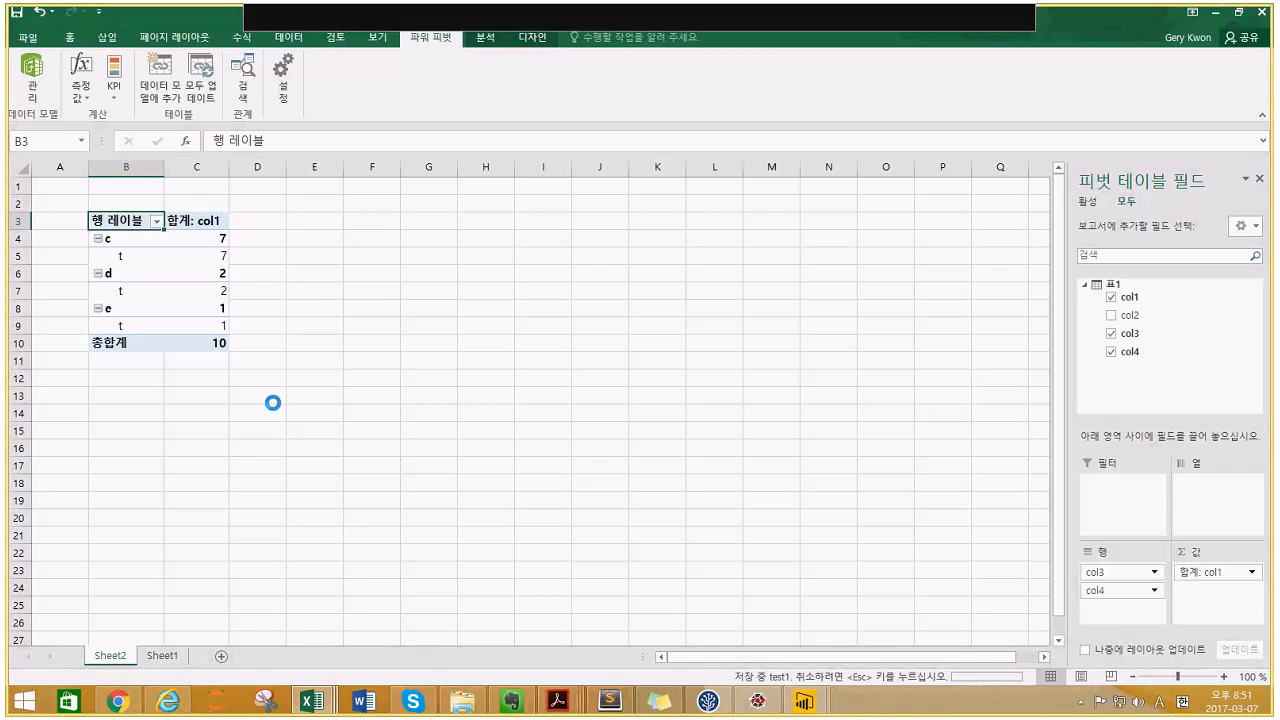
- Insert a recommended clustered column pivot chart, move it beside the pivot table, and save
left_click(160, 285)
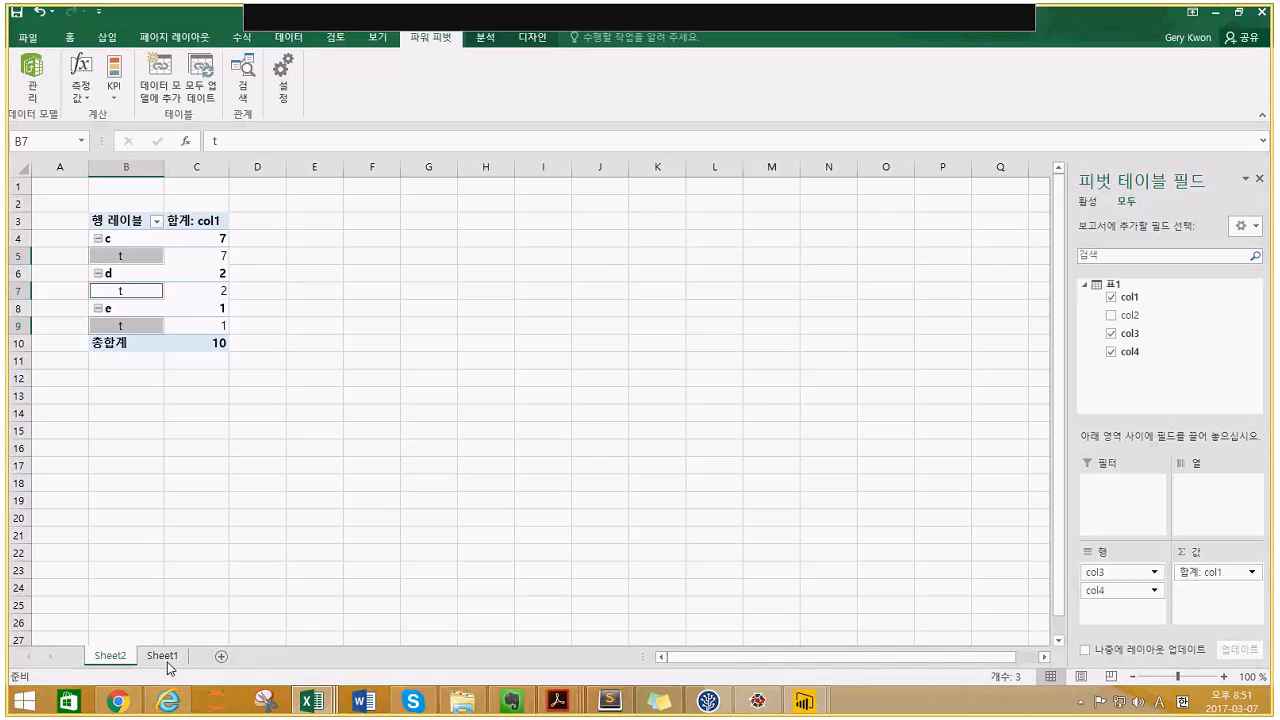
left_click(313, 225)
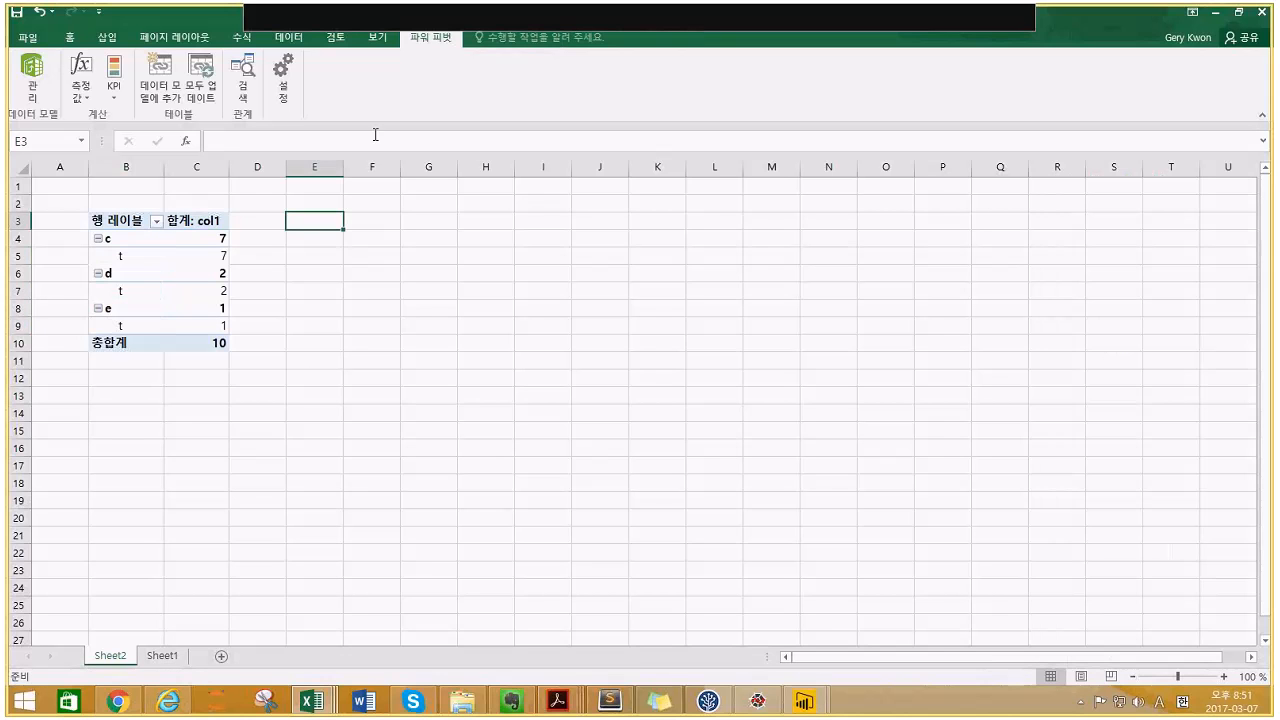
left_click(142, 221)
left_click(112, 42)
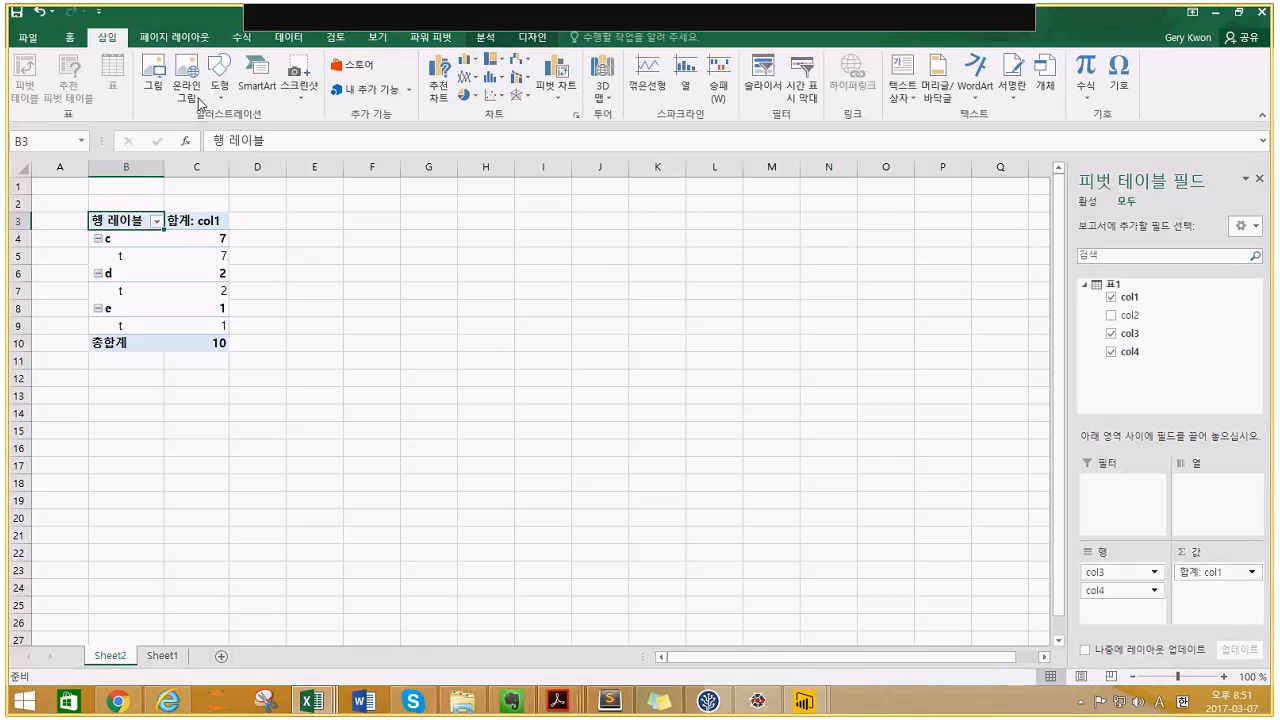
left_click(447, 90)
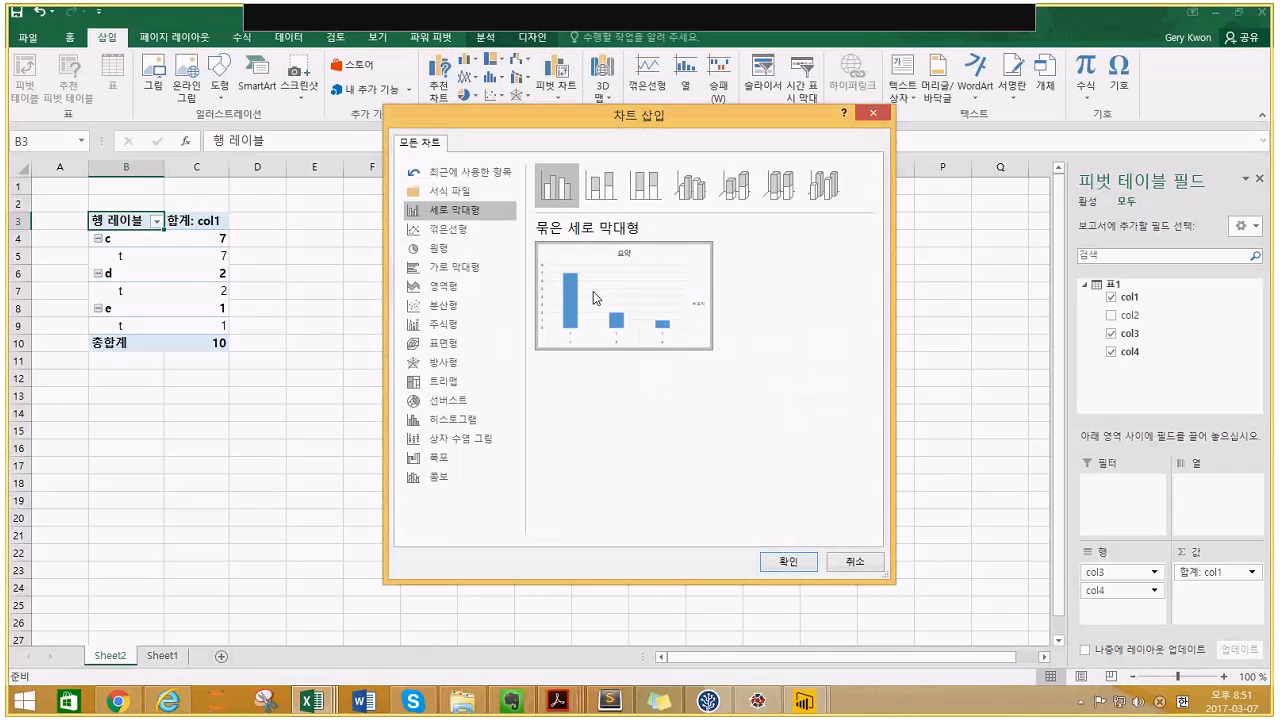
left_click(784, 562)
left_click_drag(513, 331, 515, 284)
key("ctrl+s")
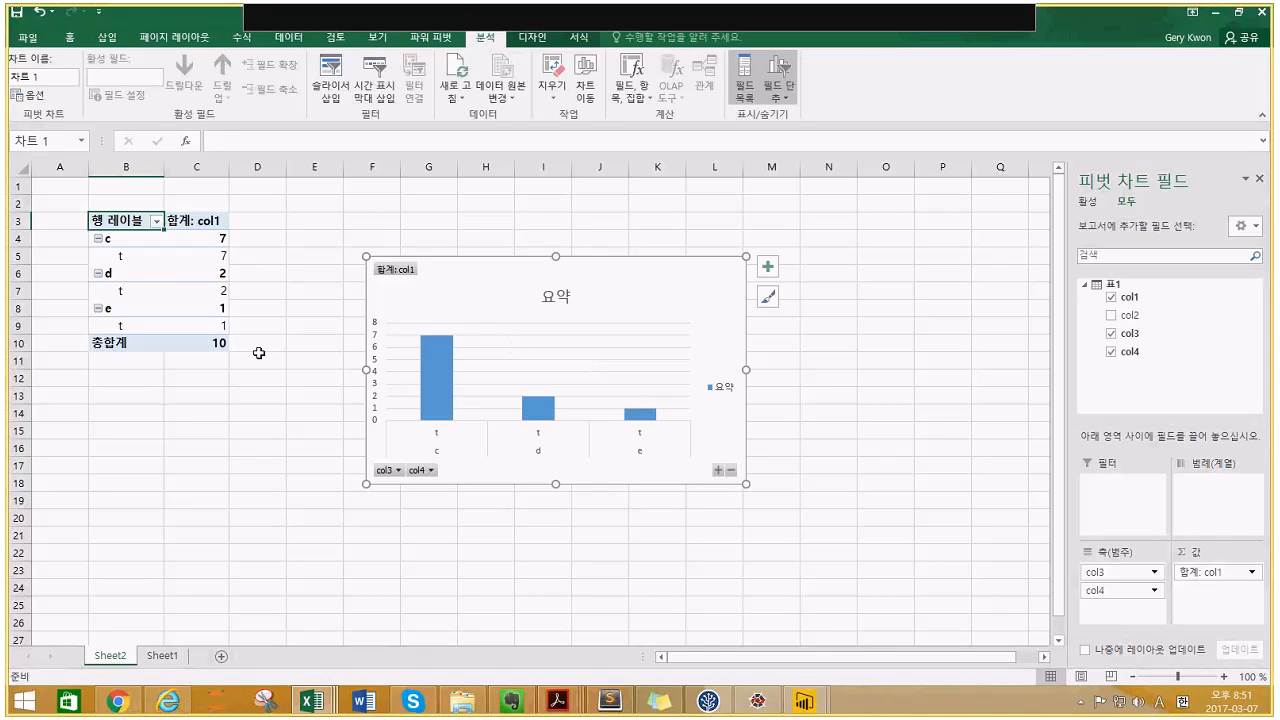
left_click(135, 237)
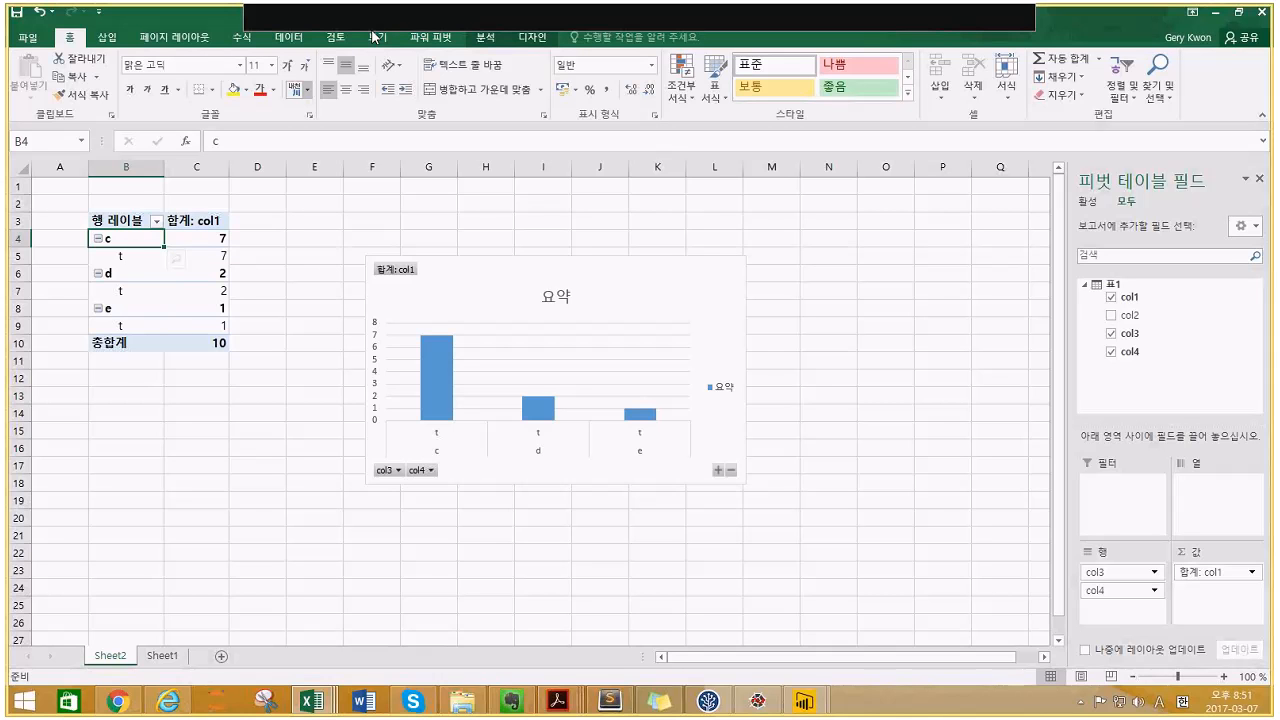
- Review the workbook's data model in the Power Pivot window, then return to Excel
left_click(431, 37)
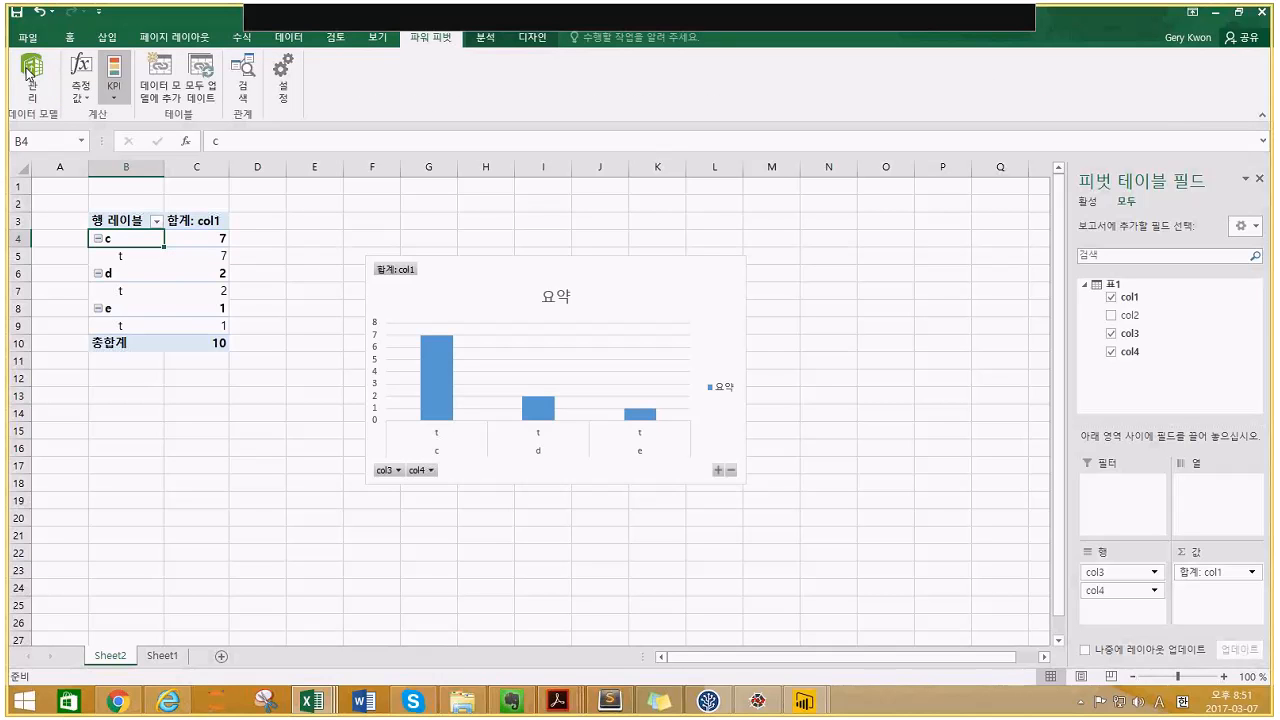
left_click(29, 72)
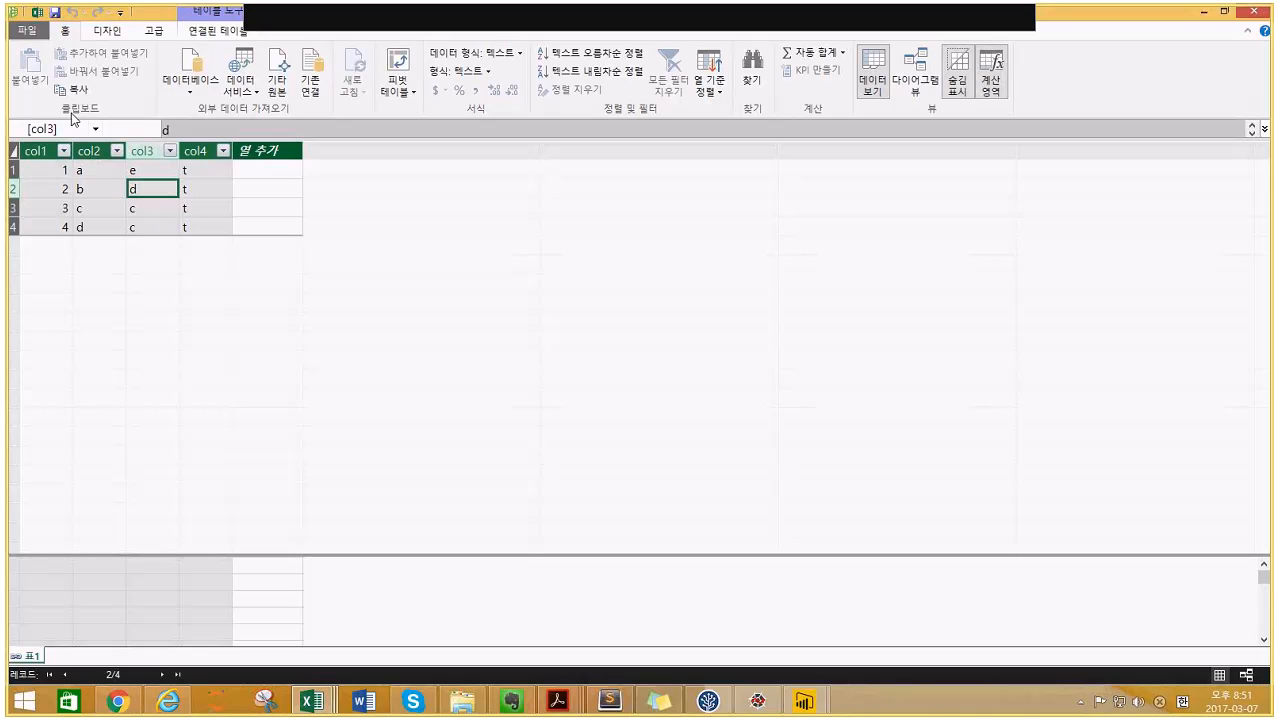
left_click(36, 14)
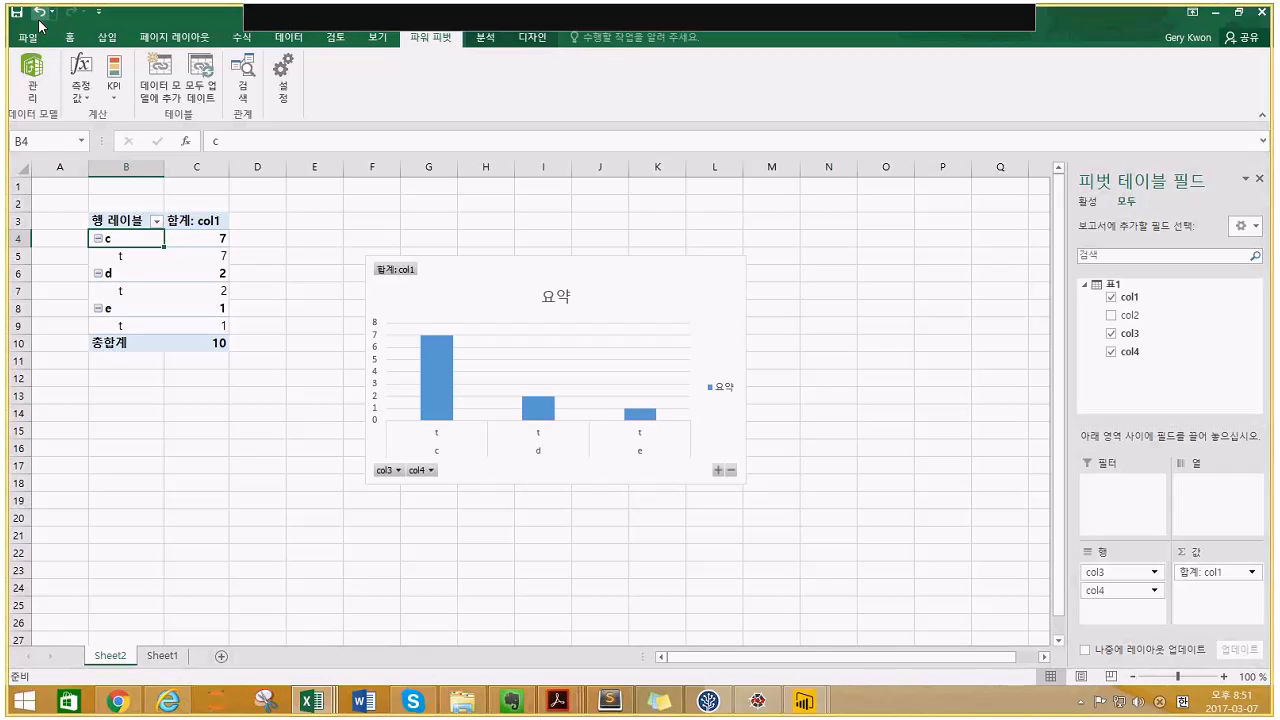
- Save test1 with Sheet1's col1–col4 table showing
left_click(162, 656)
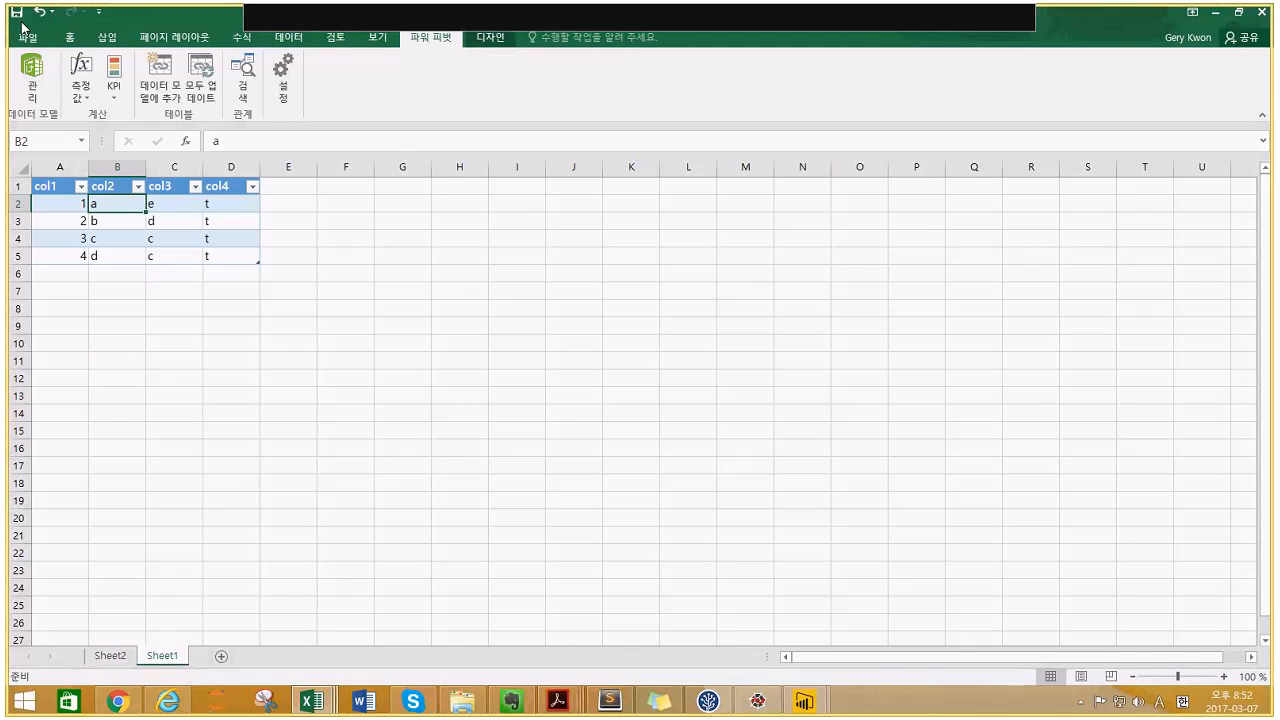
left_click(16, 12)
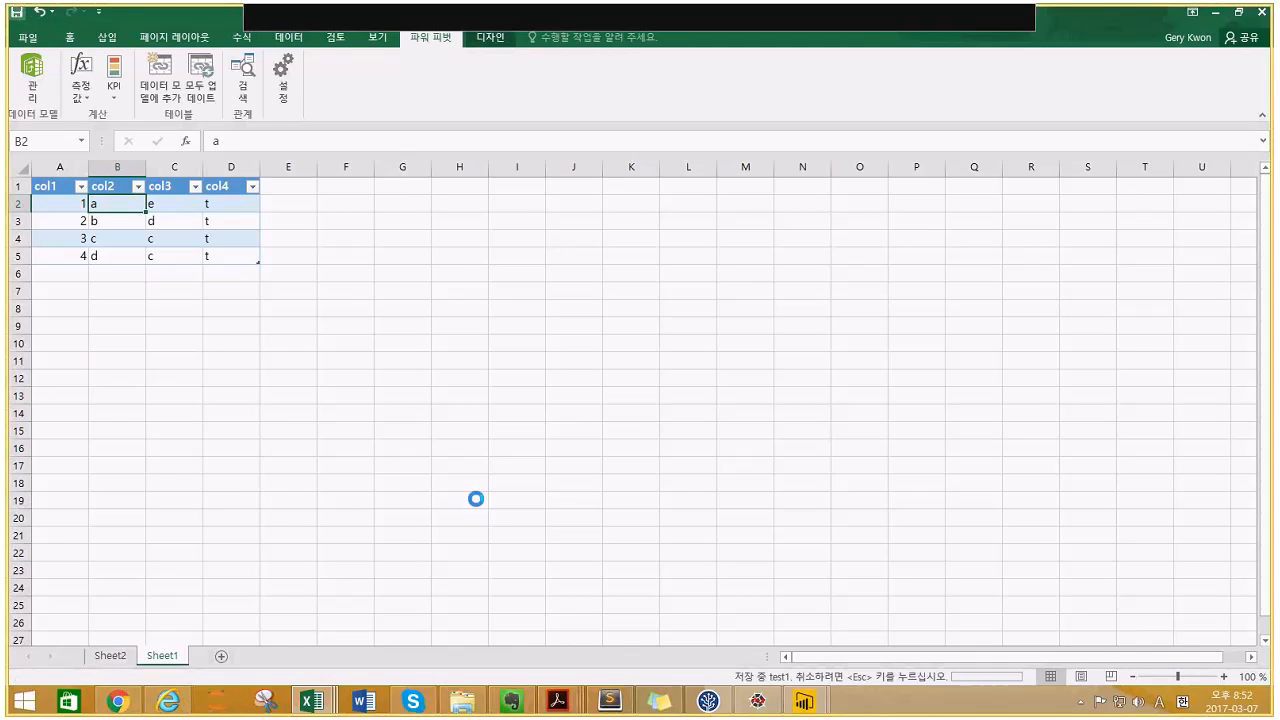
left_click(803, 700)
- In Power BI Desktop, open the test1 workbook as an Excel data source
left_click(841, 663)
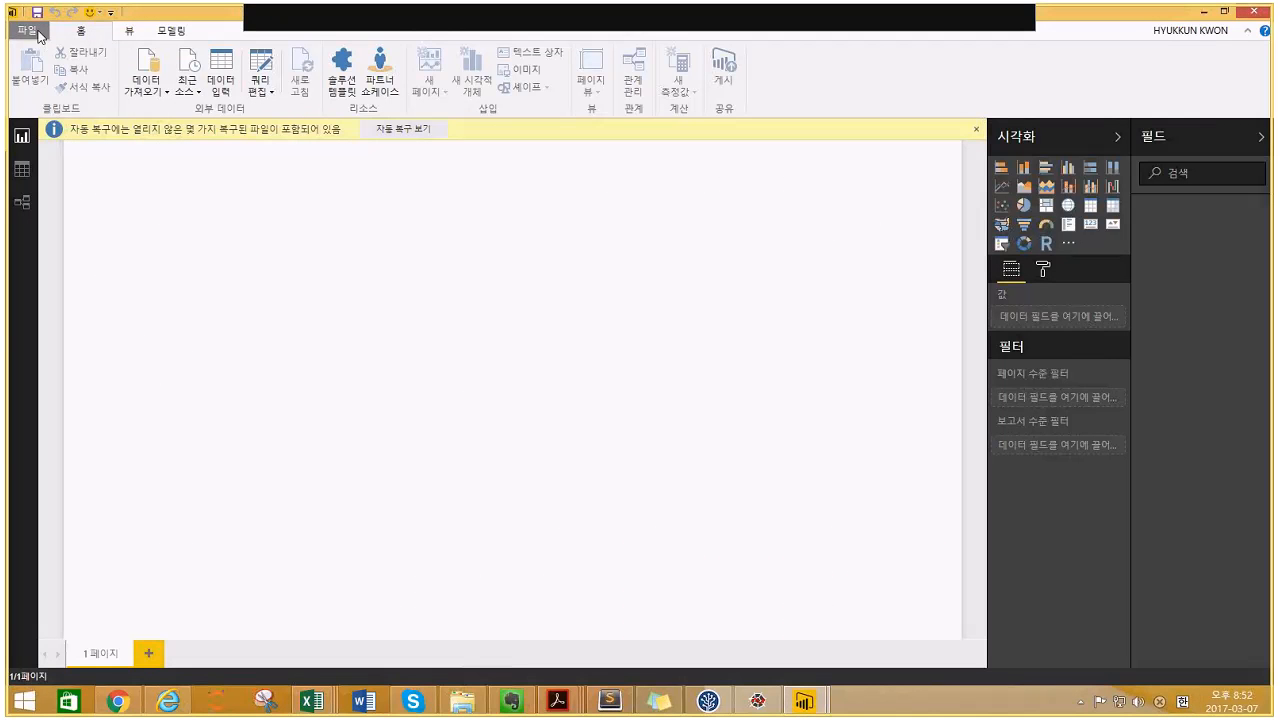
left_click(162, 89)
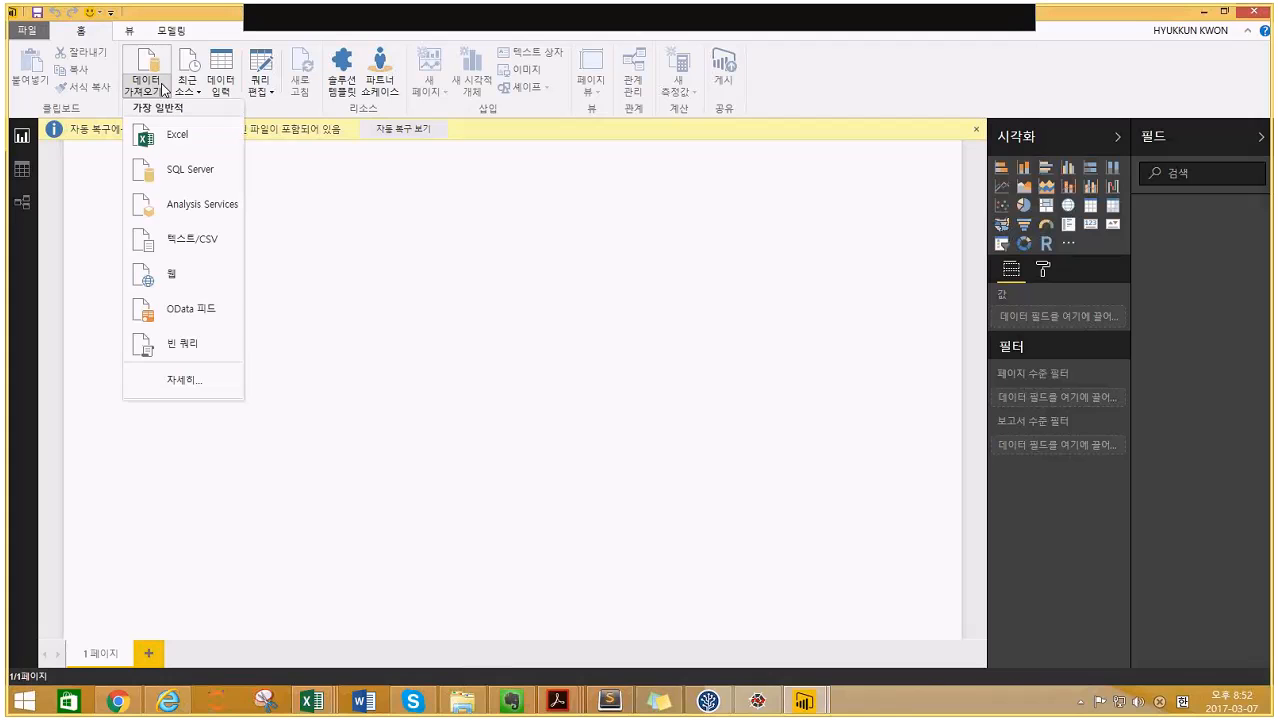
left_click(160, 133)
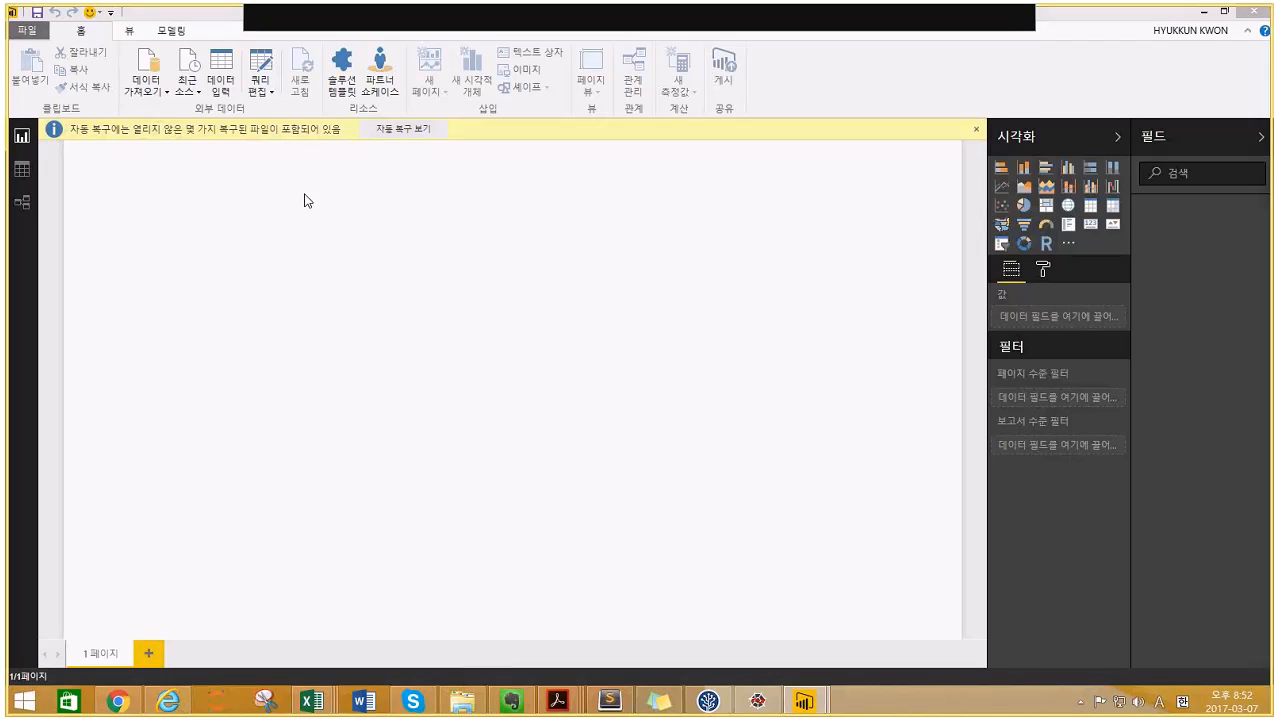
left_click(160, 88)
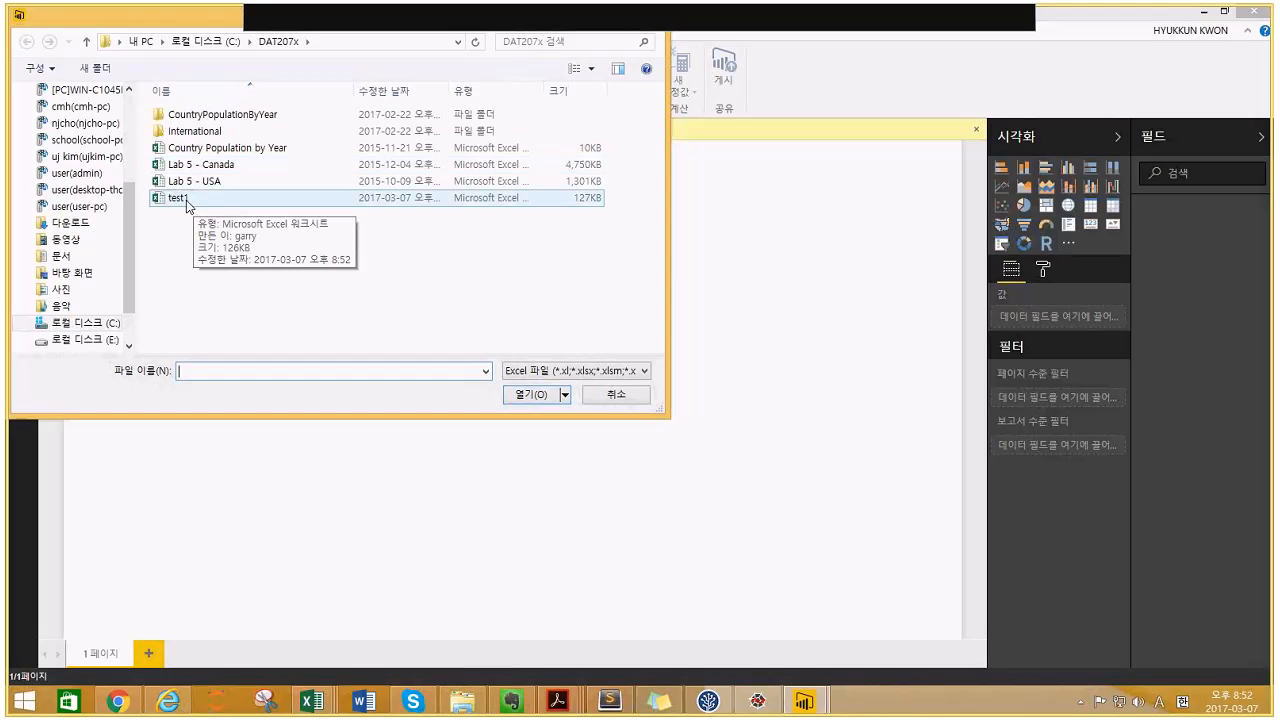
left_click(182, 198)
left_click(527, 400)
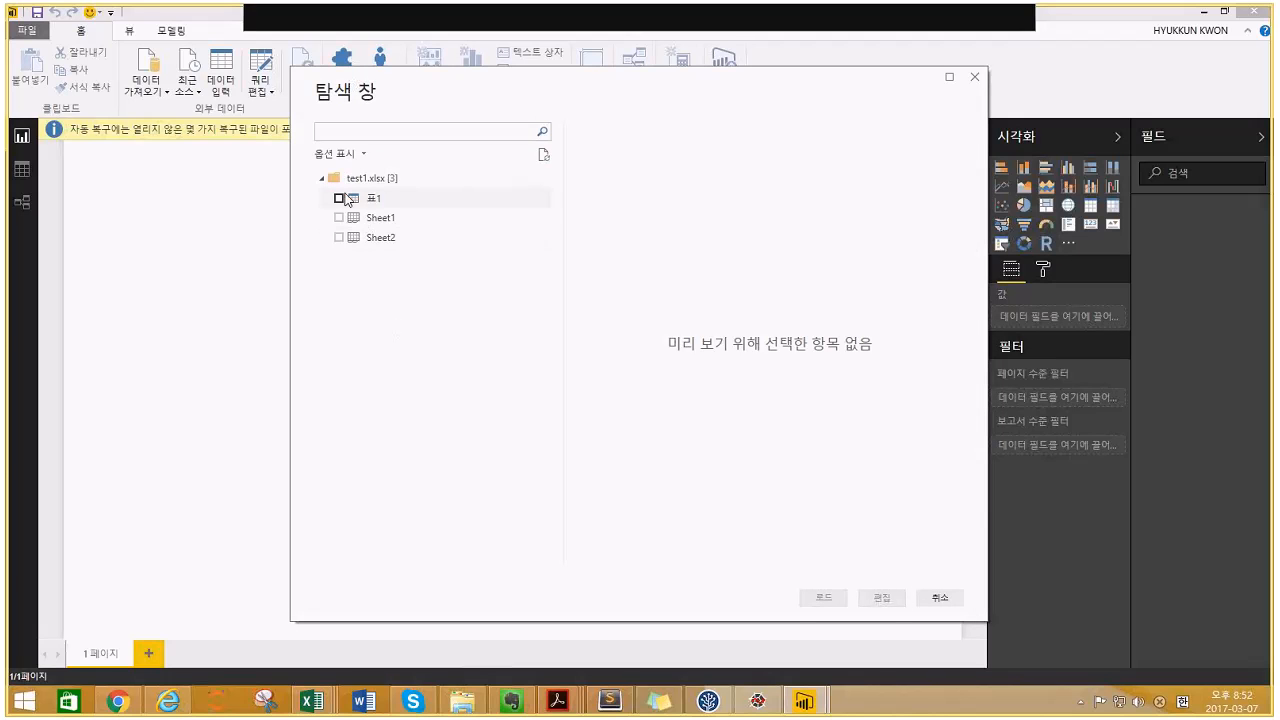
- Preview the 표1, Sheet1 and Sheet2 contents in Navigator, then cancel without loading
left_click(339, 199)
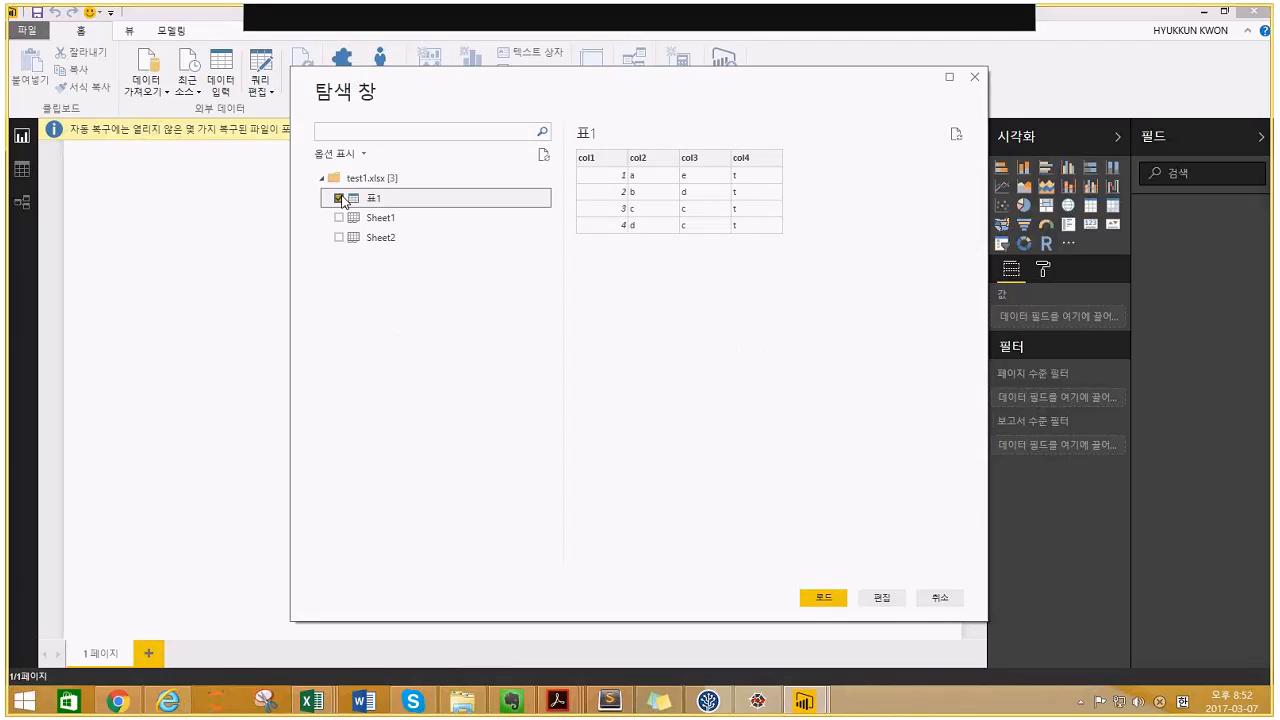
left_click(395, 238)
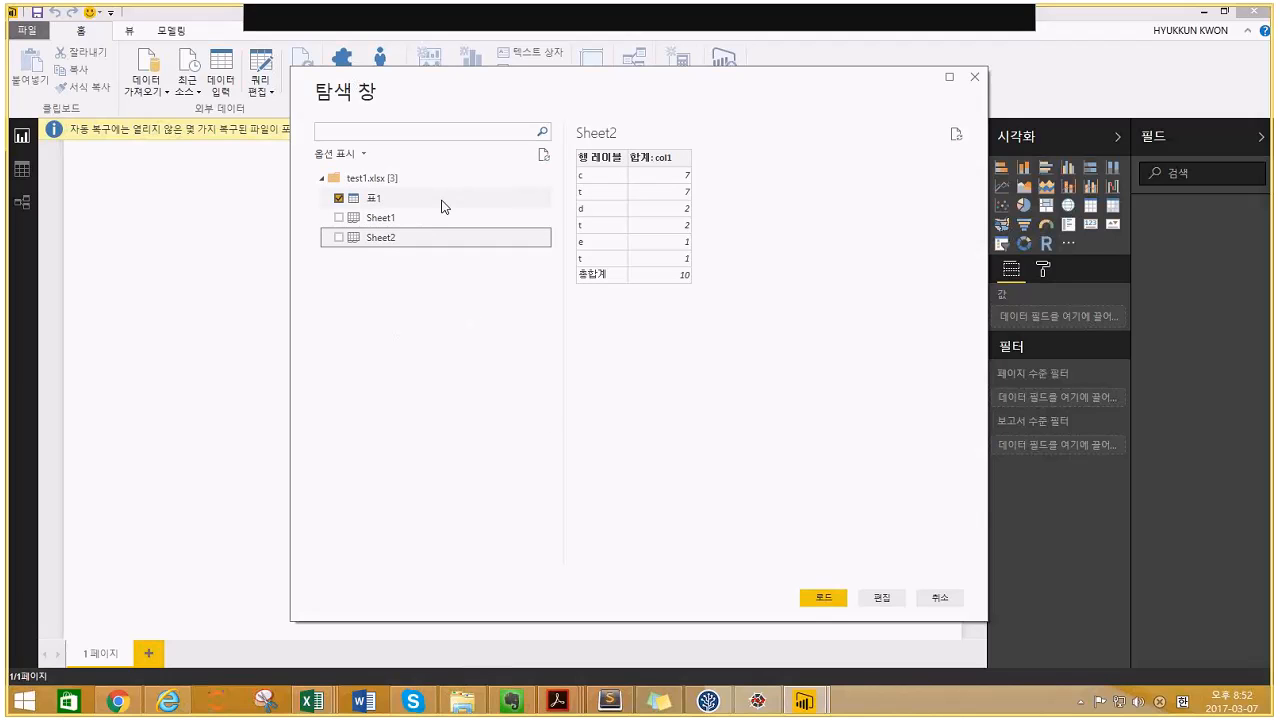
left_click(383, 219)
left_click(355, 236)
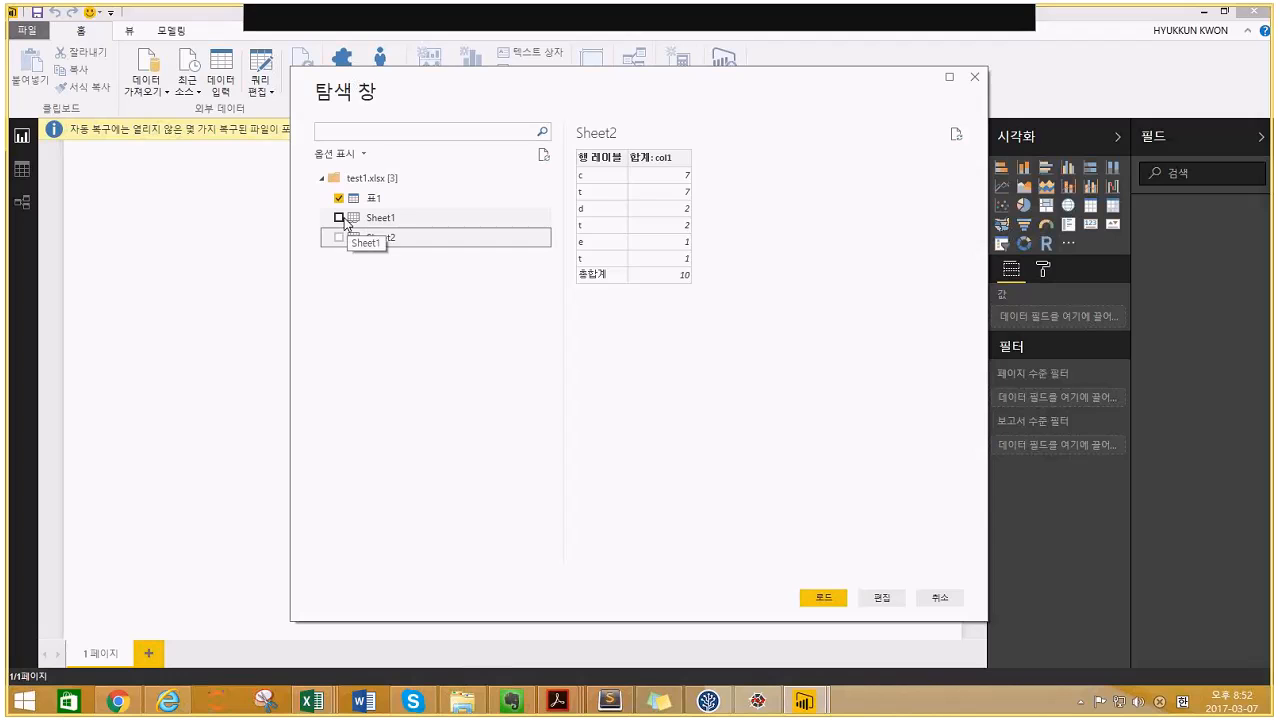
left_click(344, 224)
left_click(339, 219)
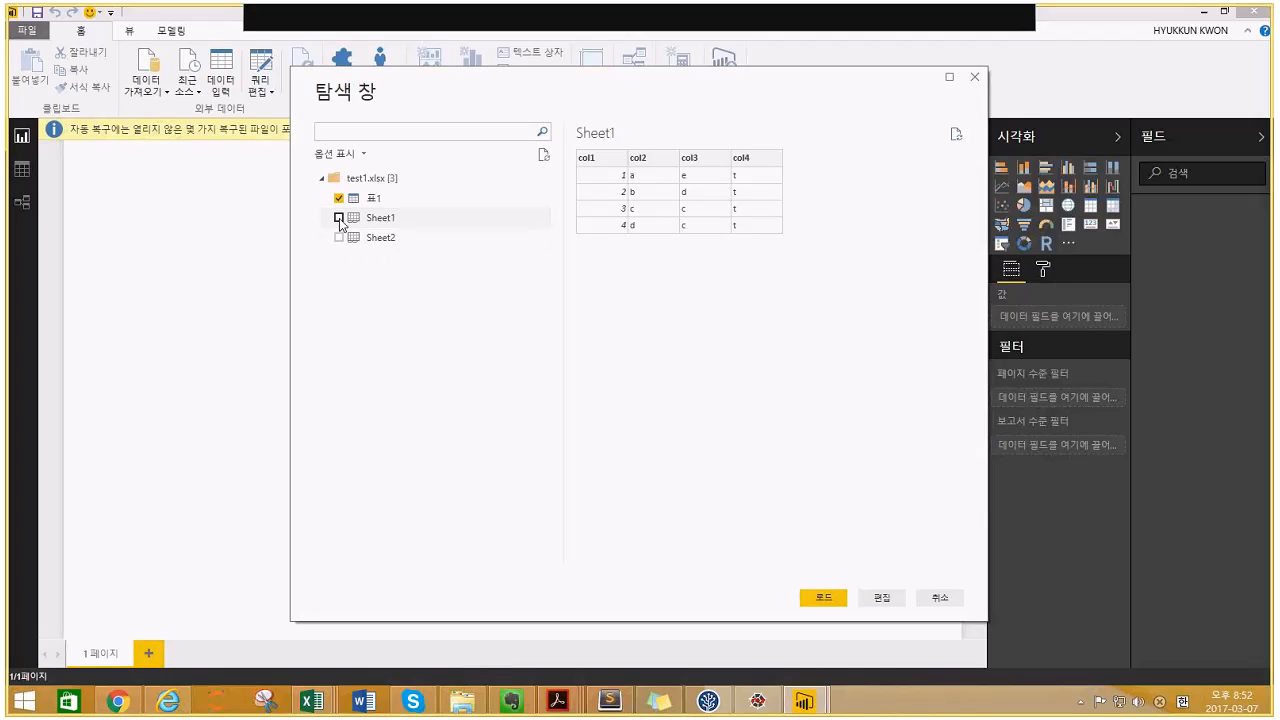
left_click(340, 229)
left_click(339, 218)
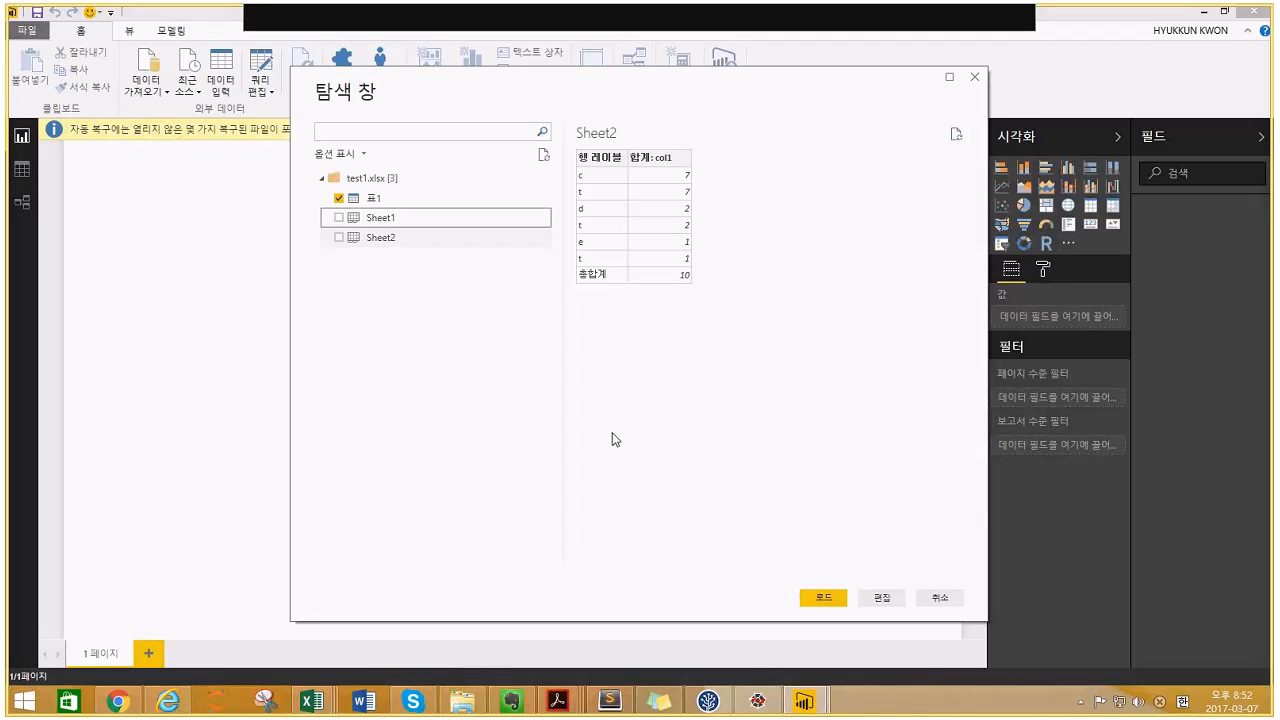
left_click(925, 602)
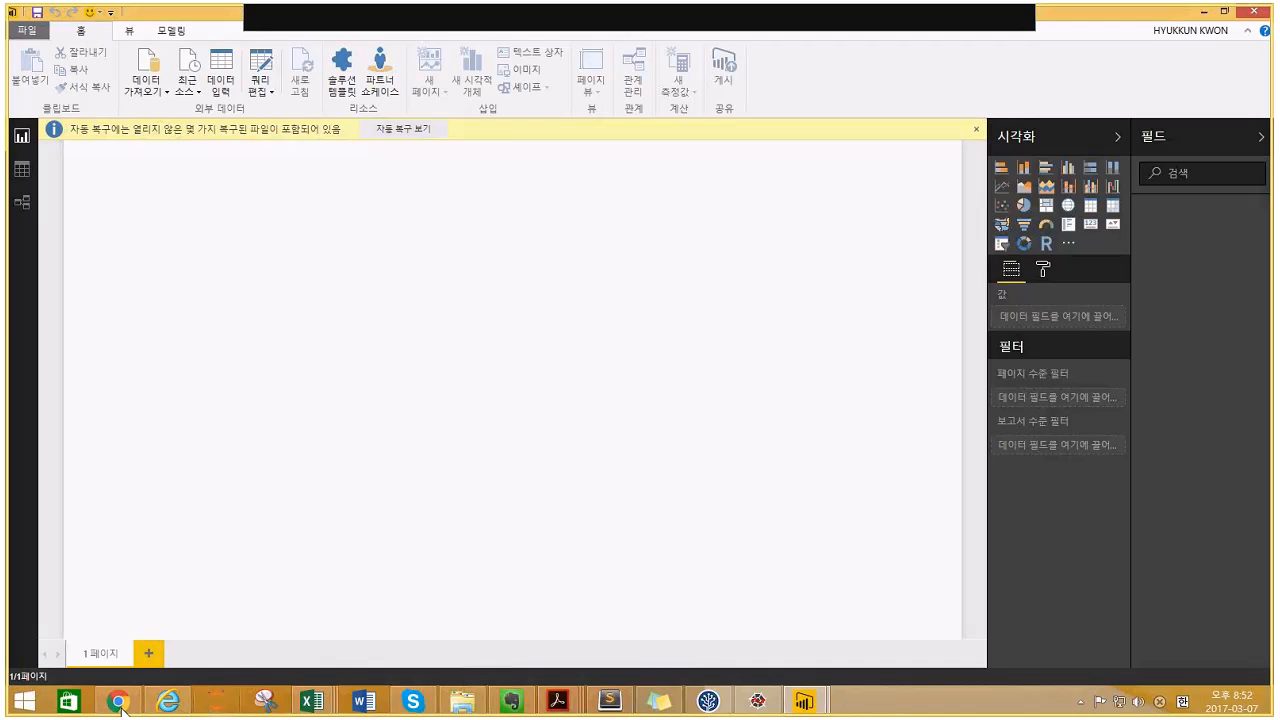
- Upload test1.xlsx from this computer to Power BI service as an Excel workbook
mouse_move(120, 704)
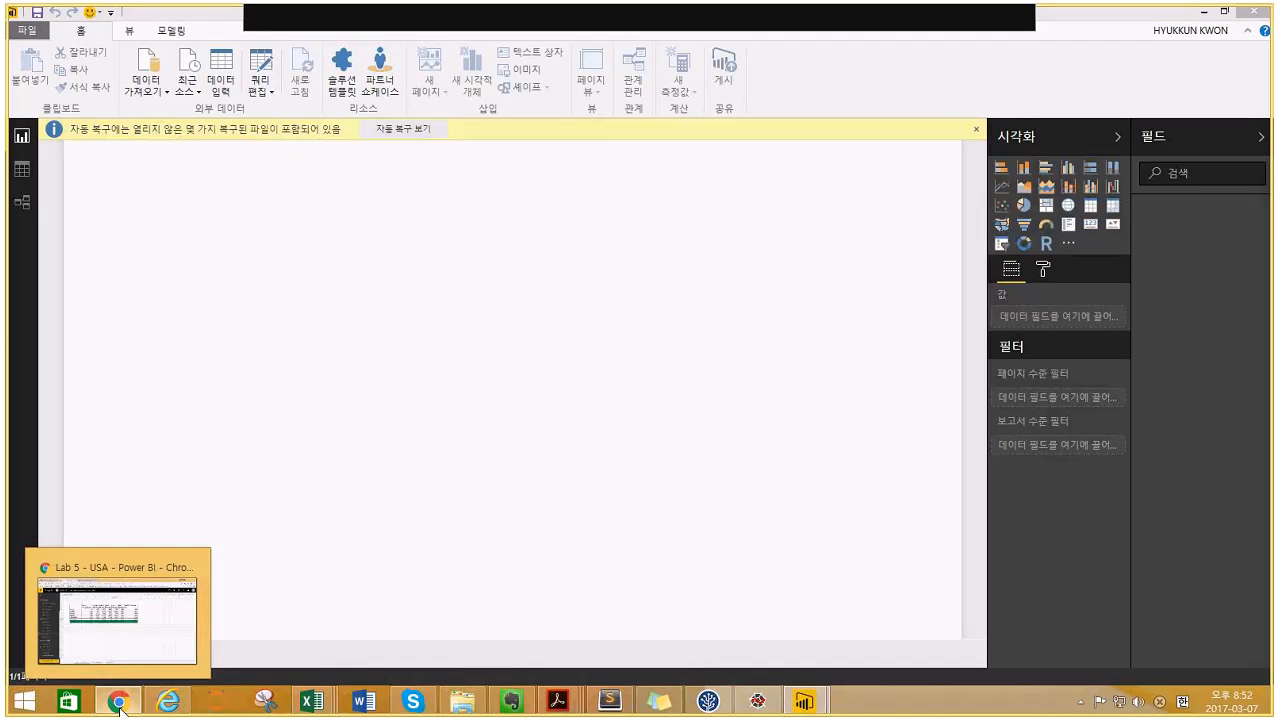
left_click(120, 704)
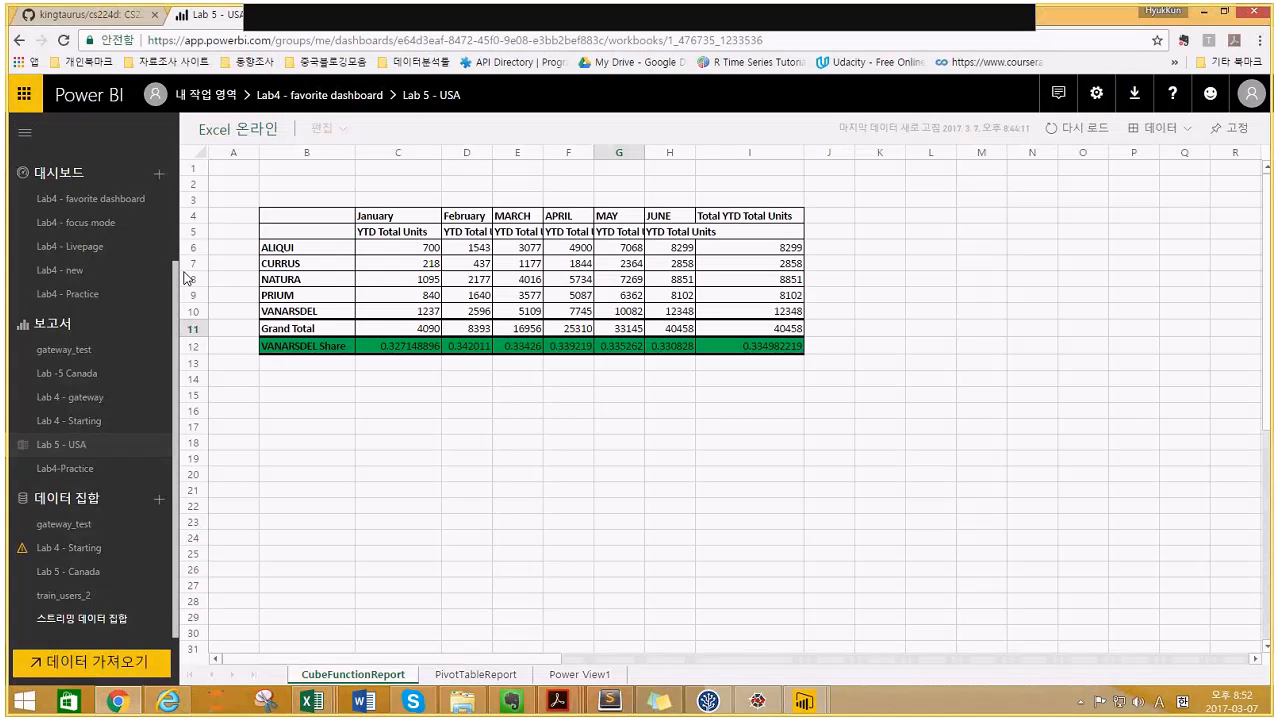
left_click(50, 668)
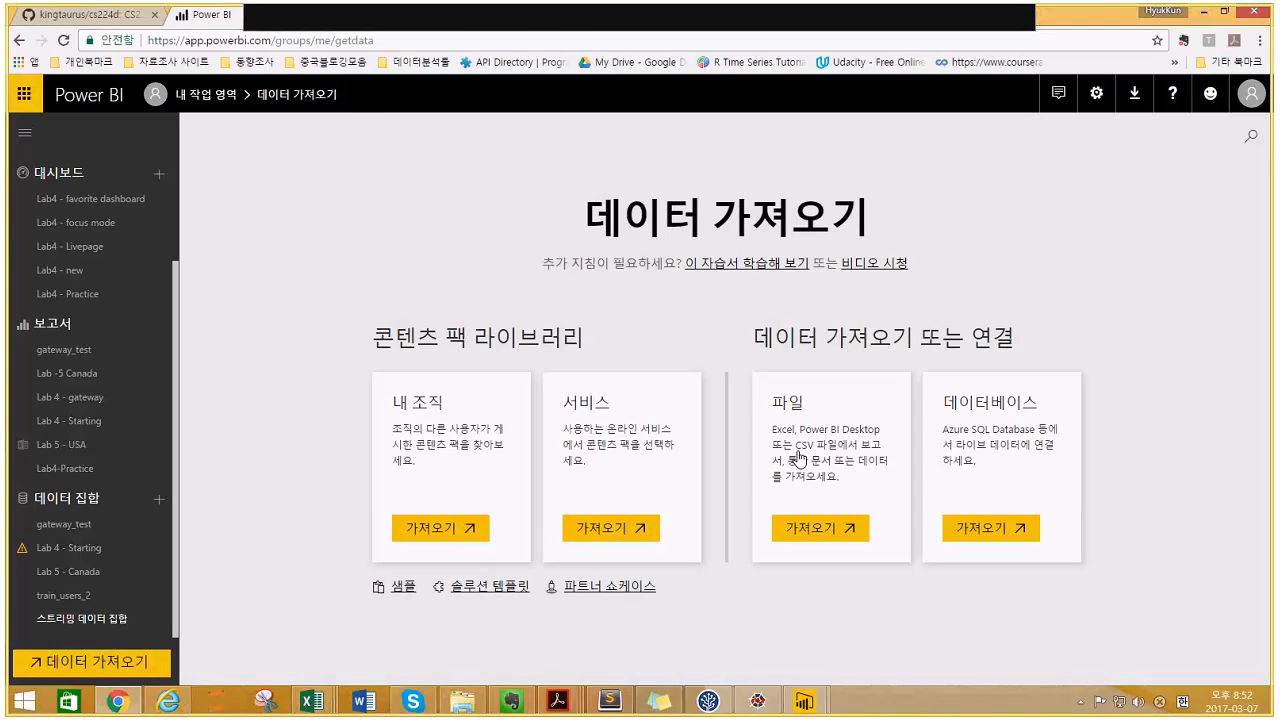
left_click(799, 458)
left_click(526, 244)
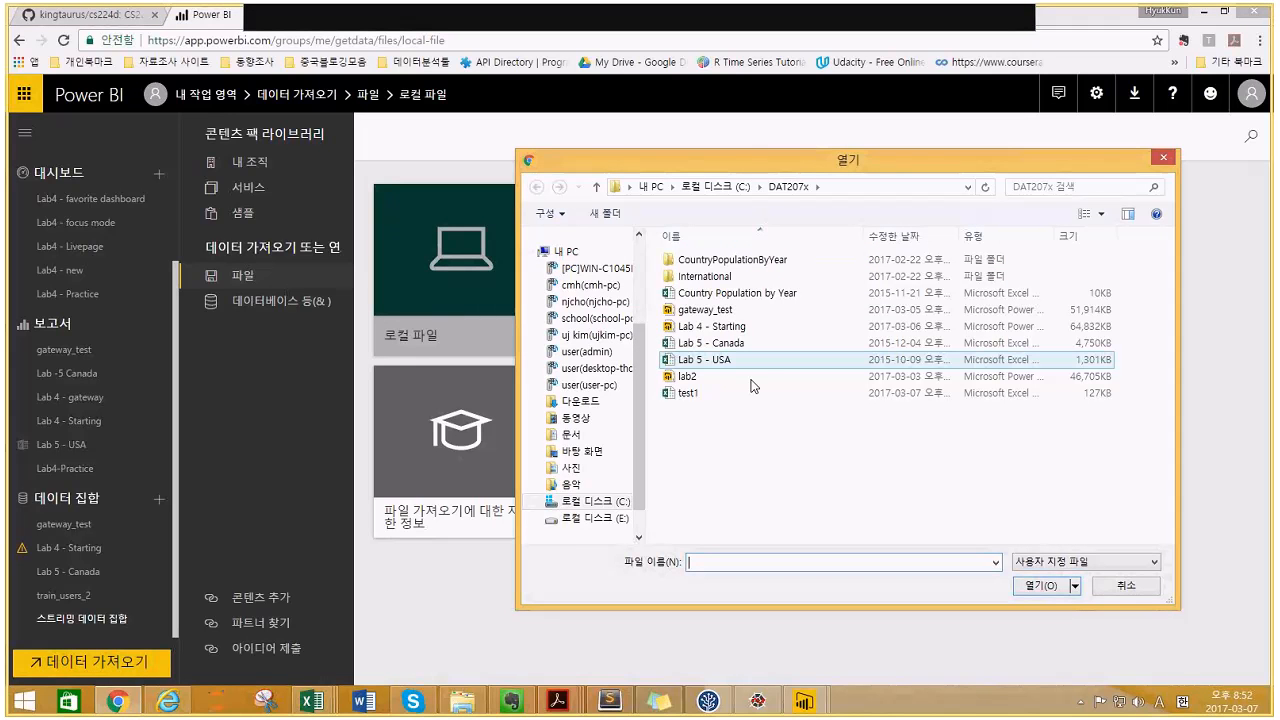
left_click(718, 393)
left_click(1038, 585)
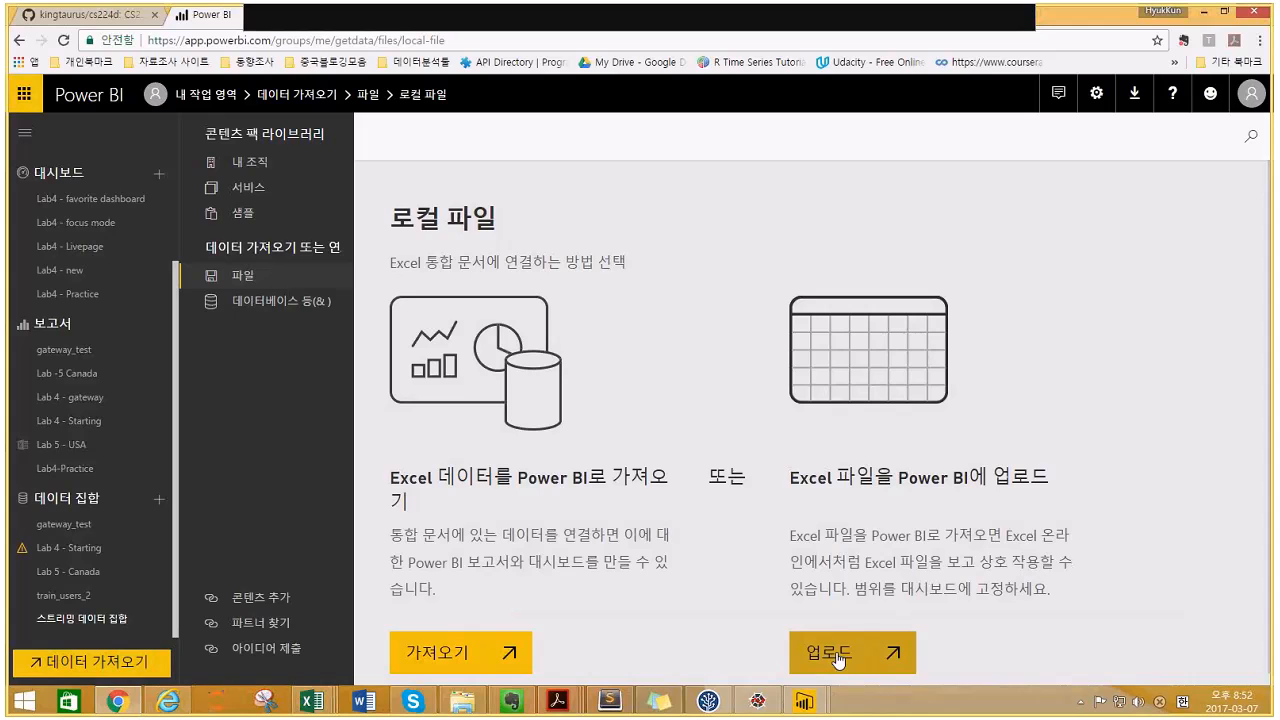
left_click(838, 656)
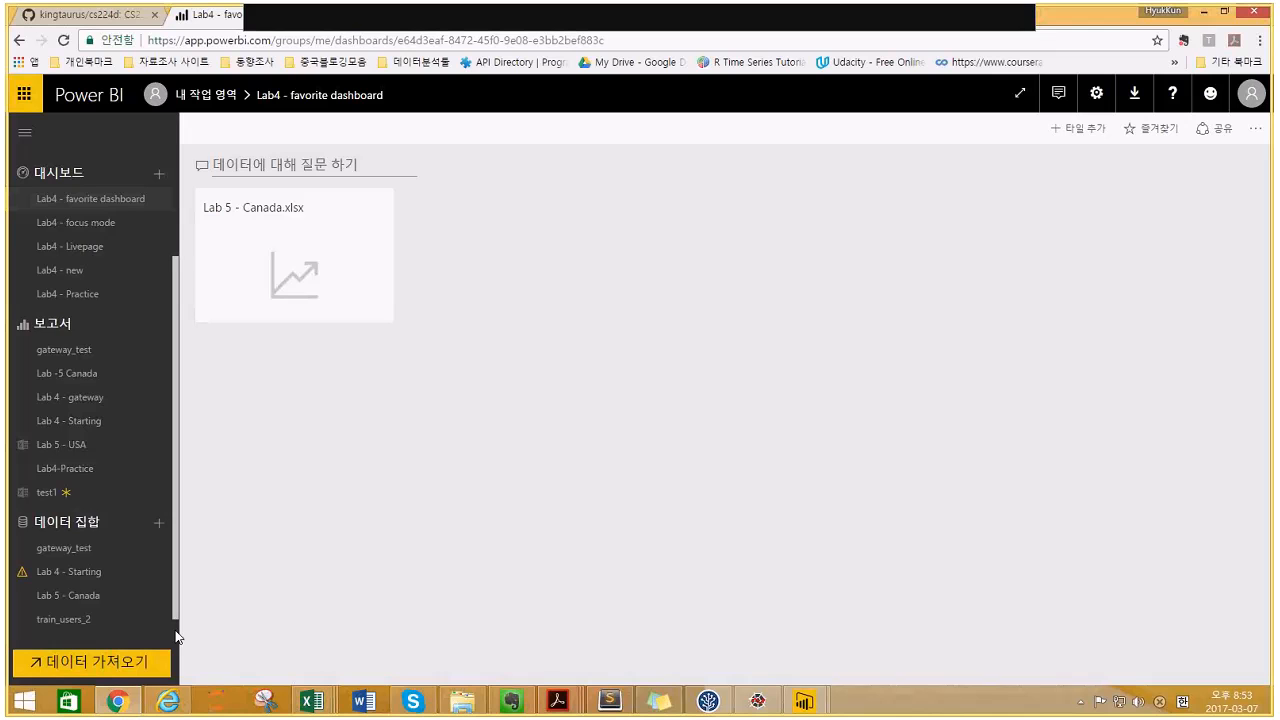
- Open the uploaded test1 workbook and show its Sheet2 pivot table
scroll(177, 636, "down", 1)
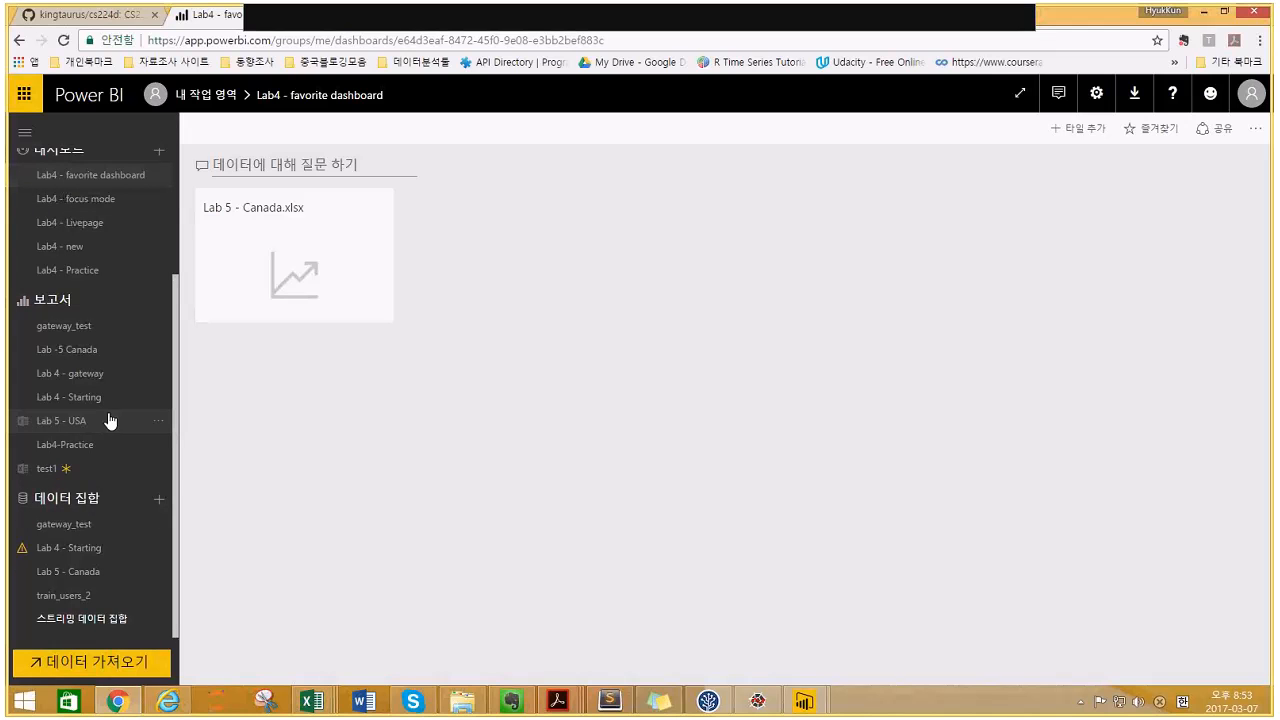
left_click(49, 469)
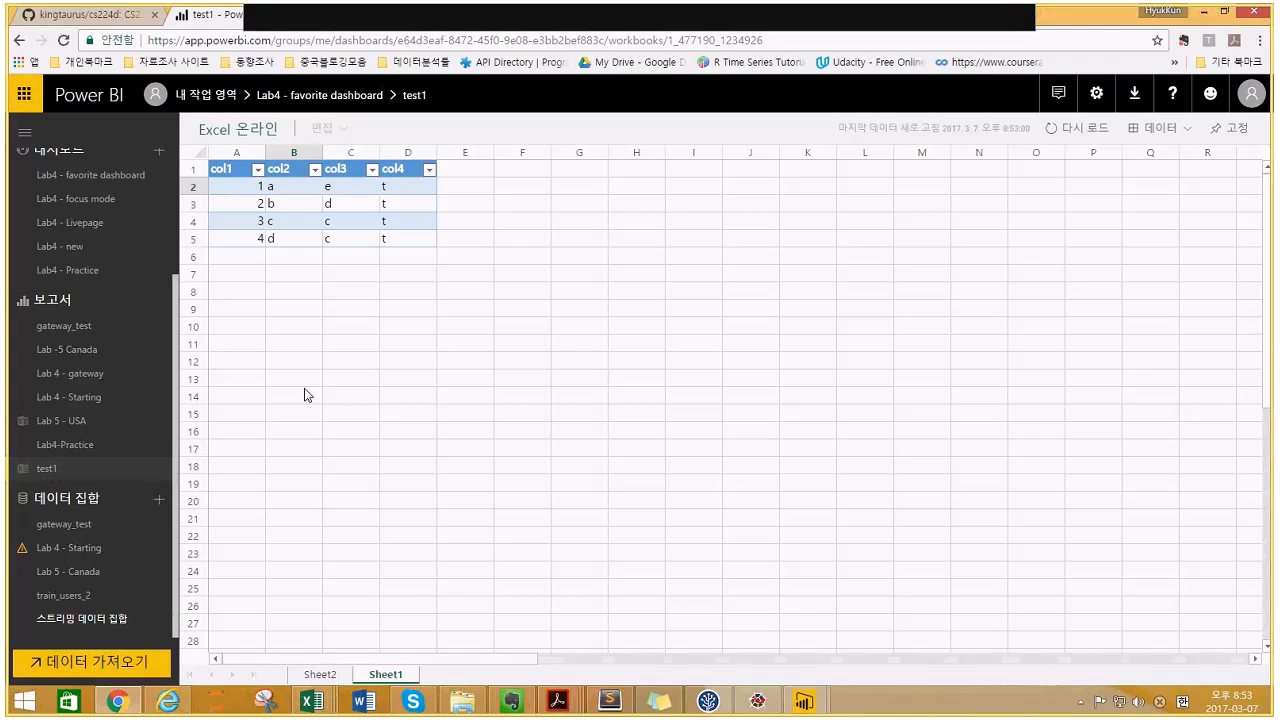
left_click(305, 395)
left_click(297, 675)
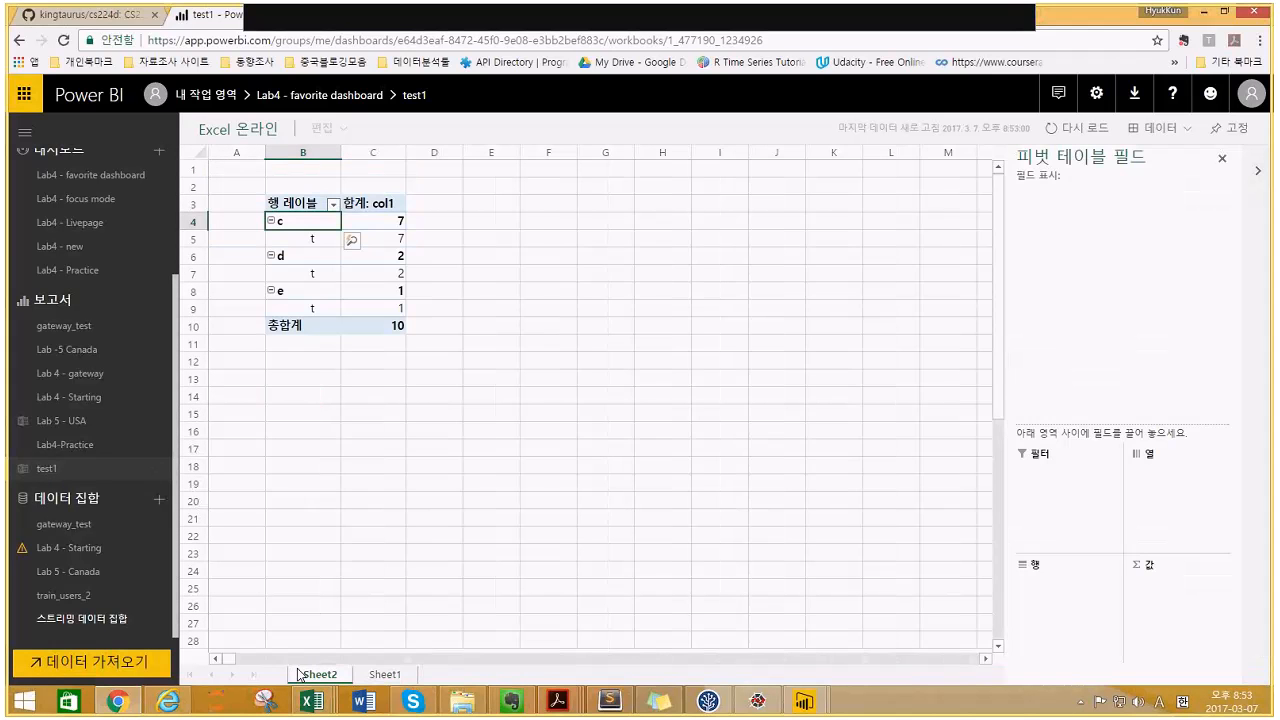
- Browse the gateway_test and Lab 5 - Canada datasets
left_click(86, 531)
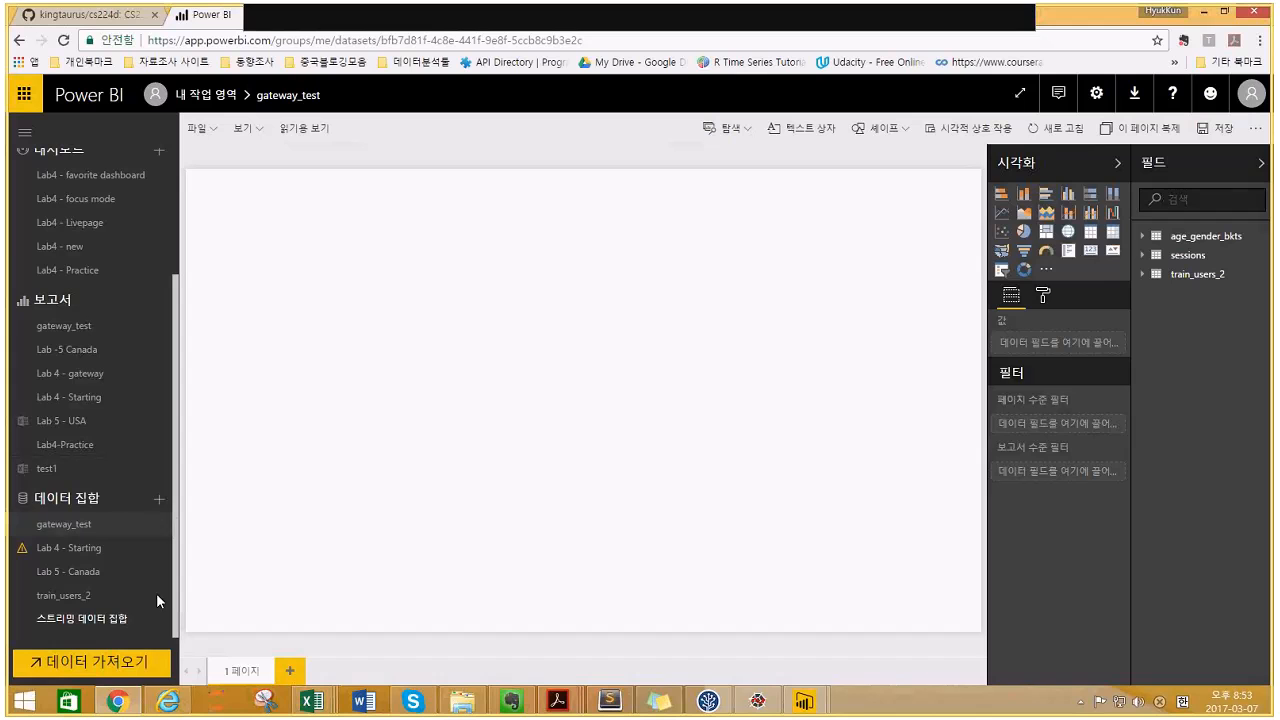
left_click(90, 570)
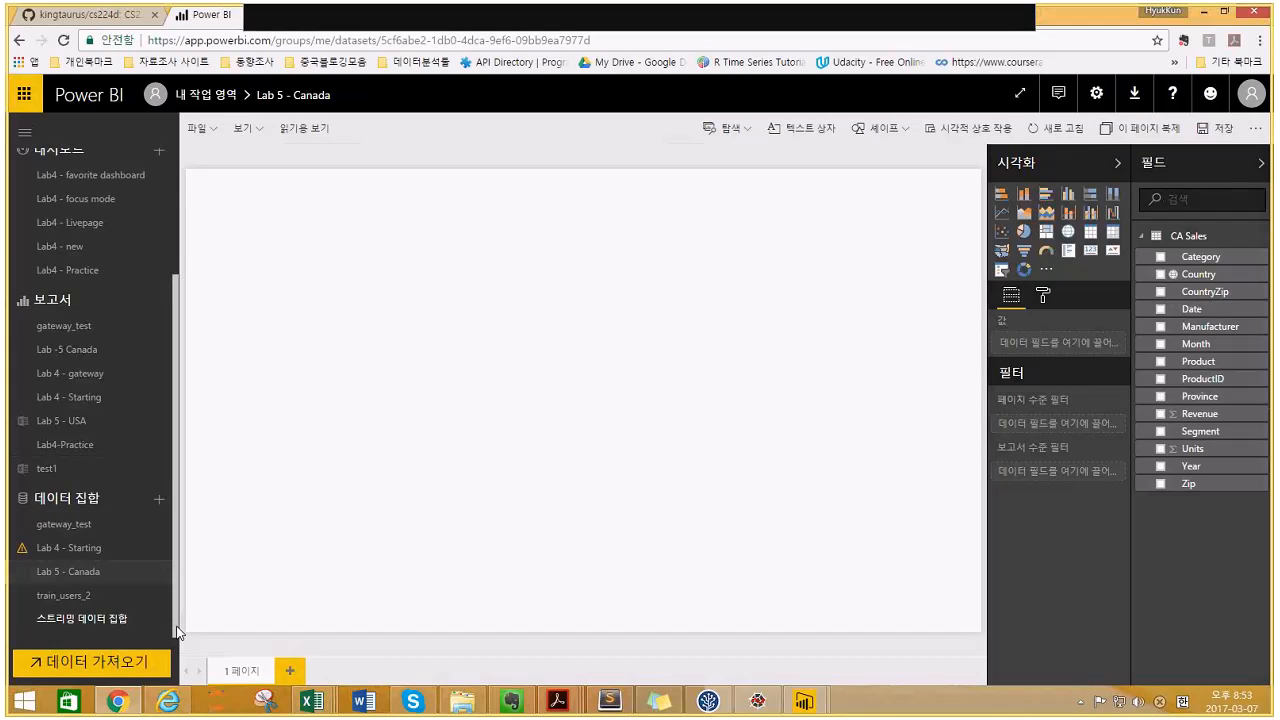
right_click(180, 655)
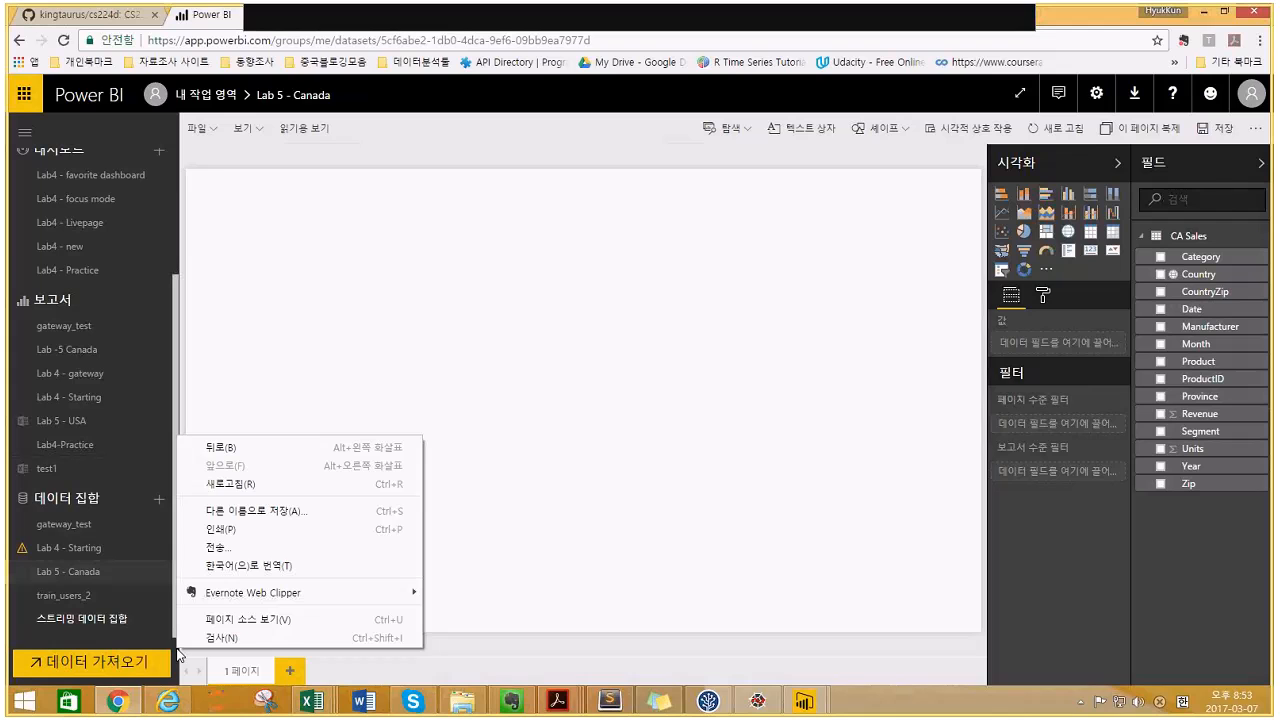
- Return to test1 and select the pivot column chart on Sheet2
left_click(68, 462)
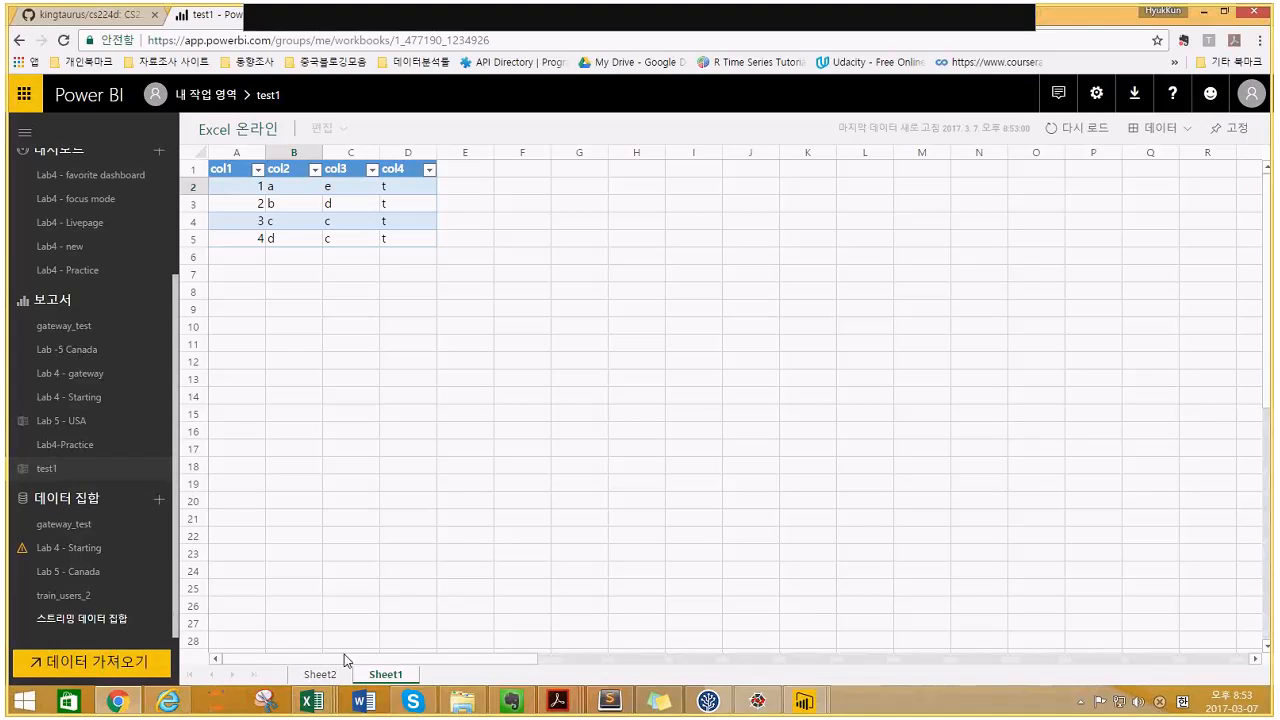
left_click(321, 674)
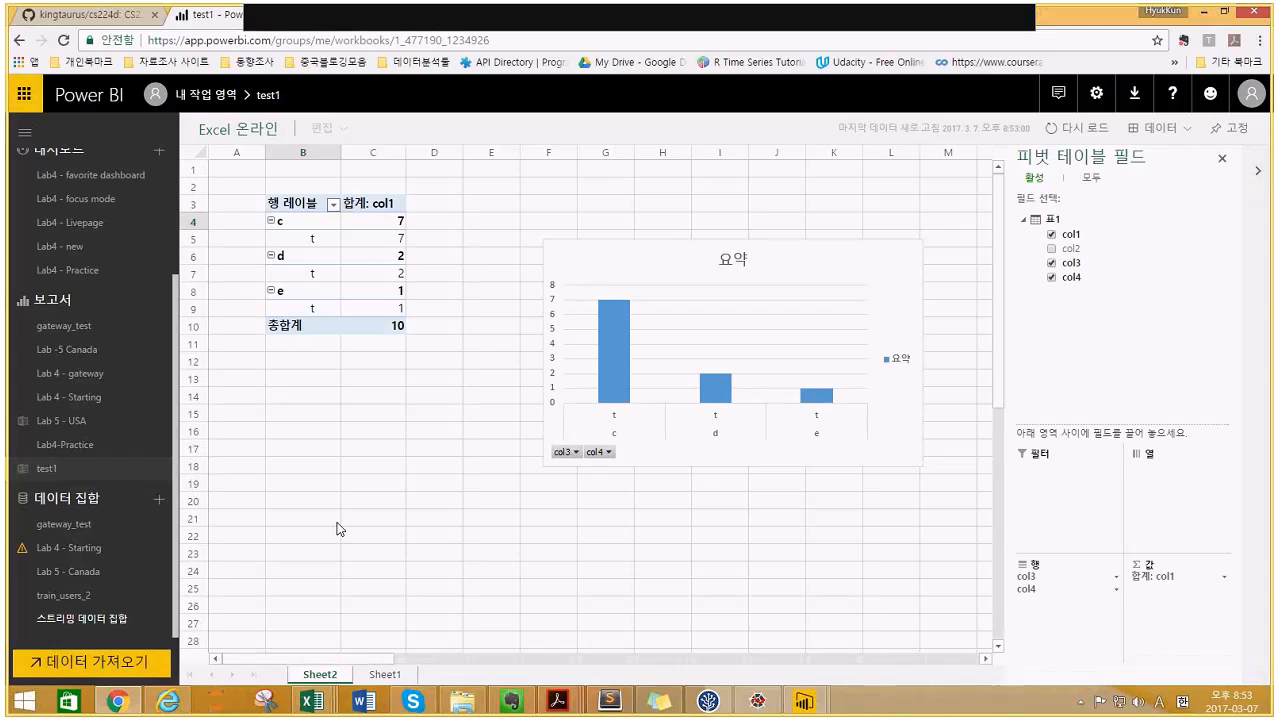
left_click(596, 296)
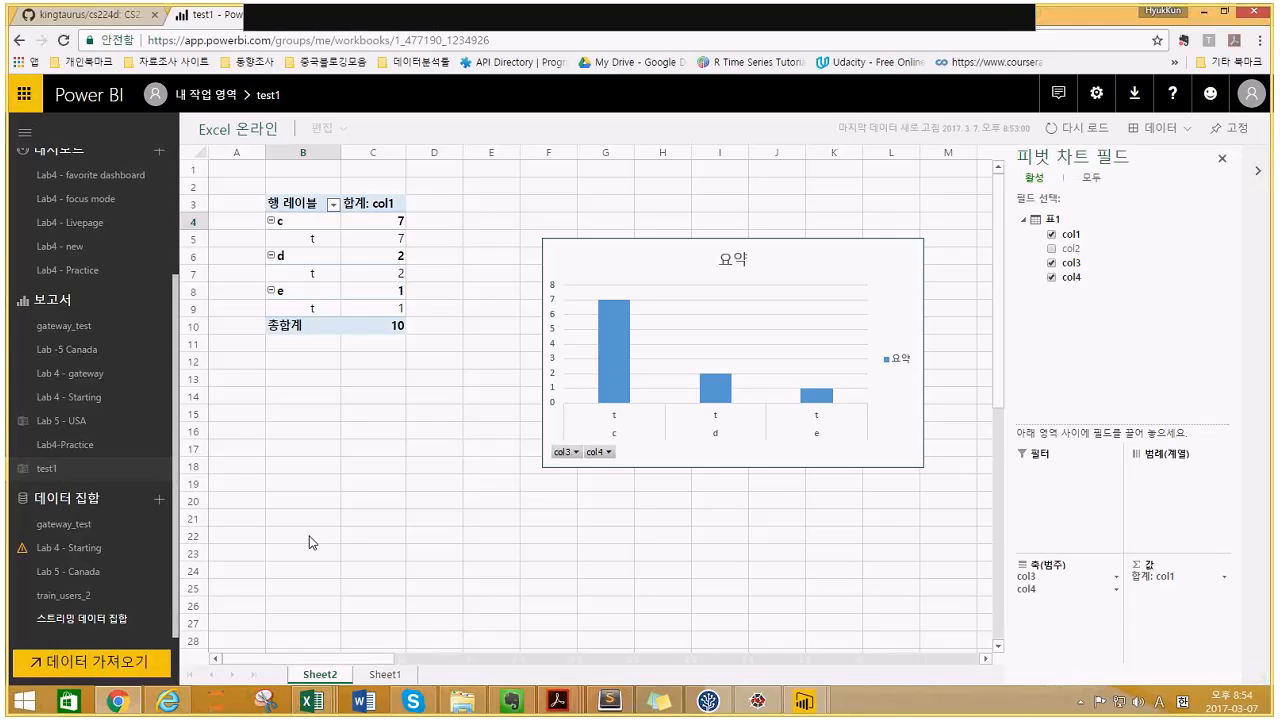
- Flip between Sheet1 and Sheet2 of test1, ending on Sheet1's four-row col1–col4 table
left_click(384, 675)
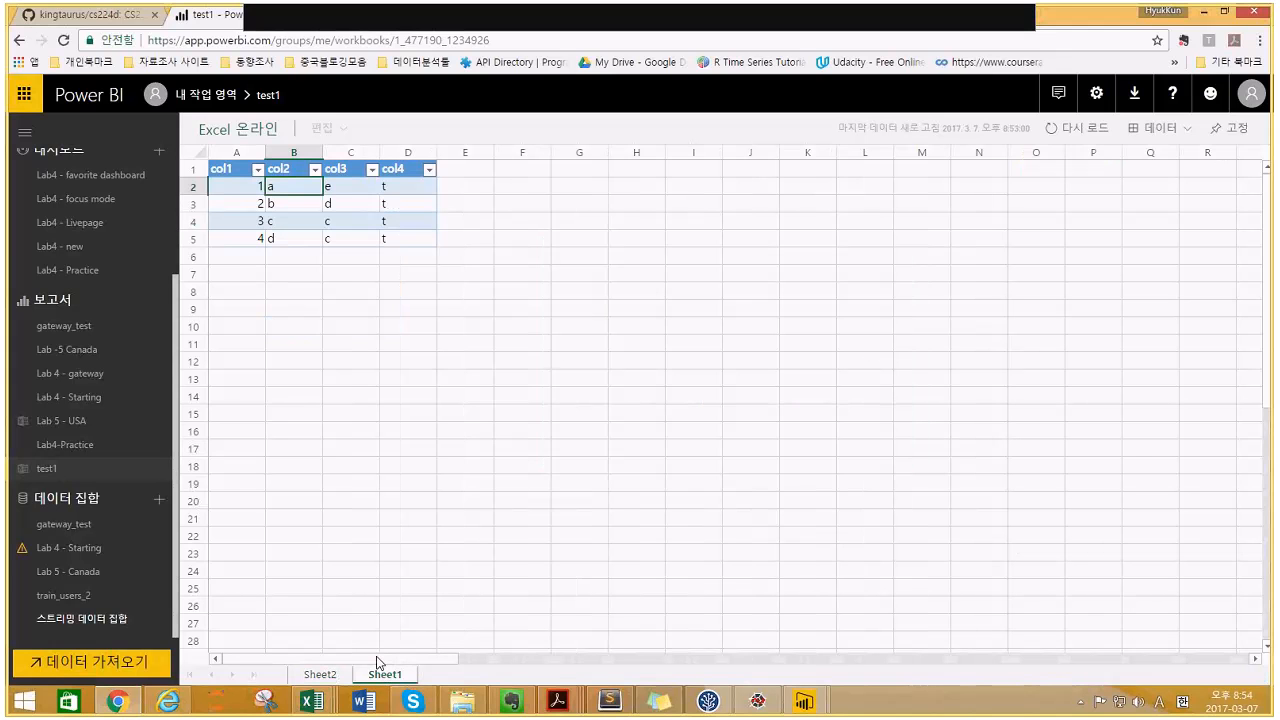
left_click(320, 675)
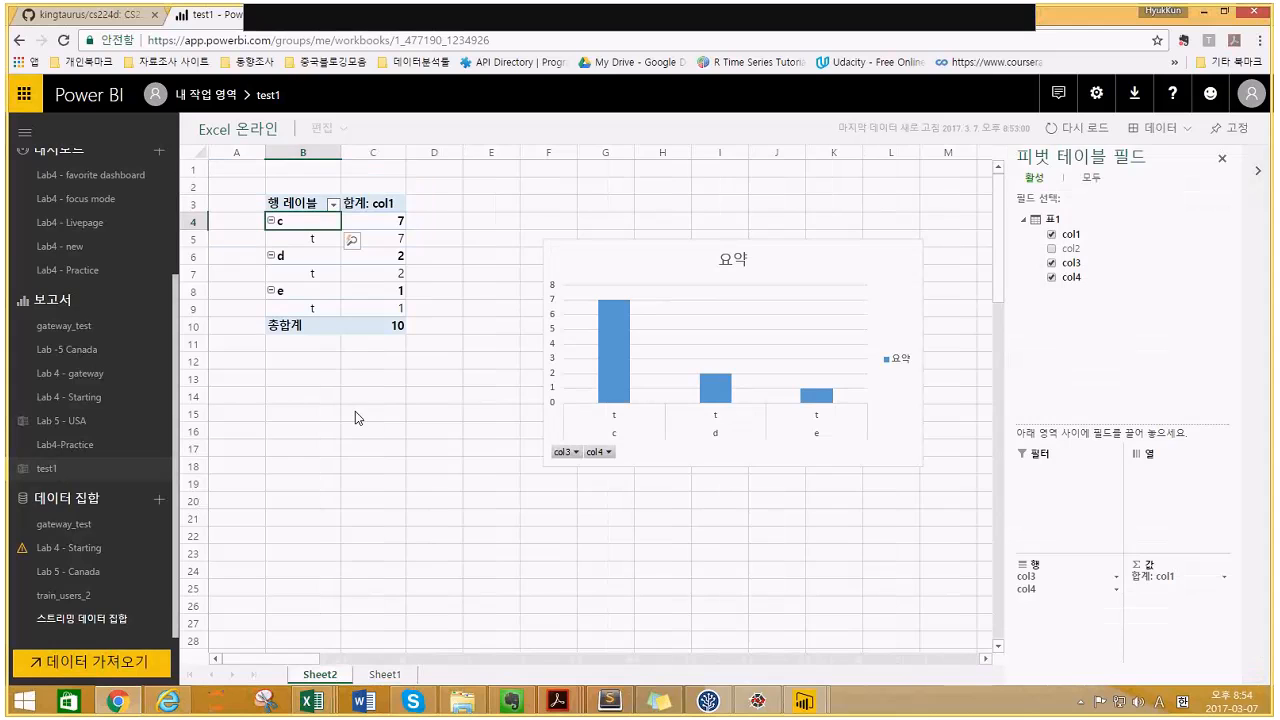
left_click(385, 675)
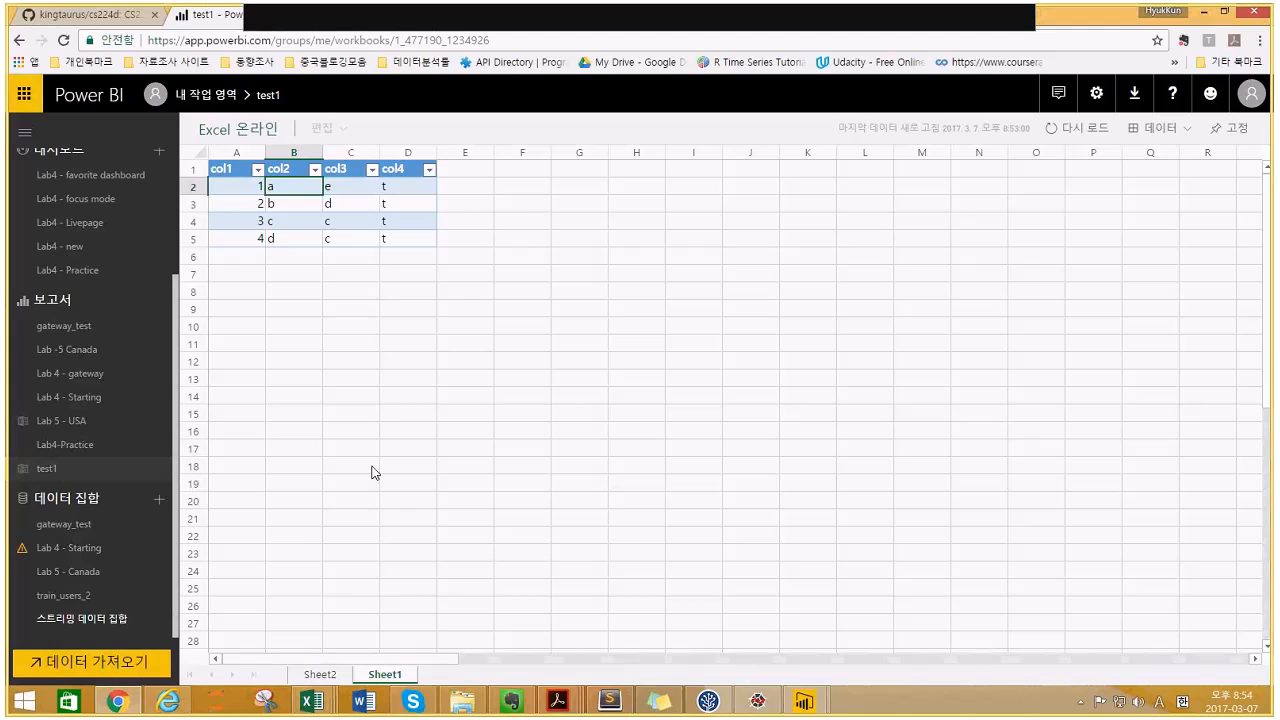
left_click(320, 675)
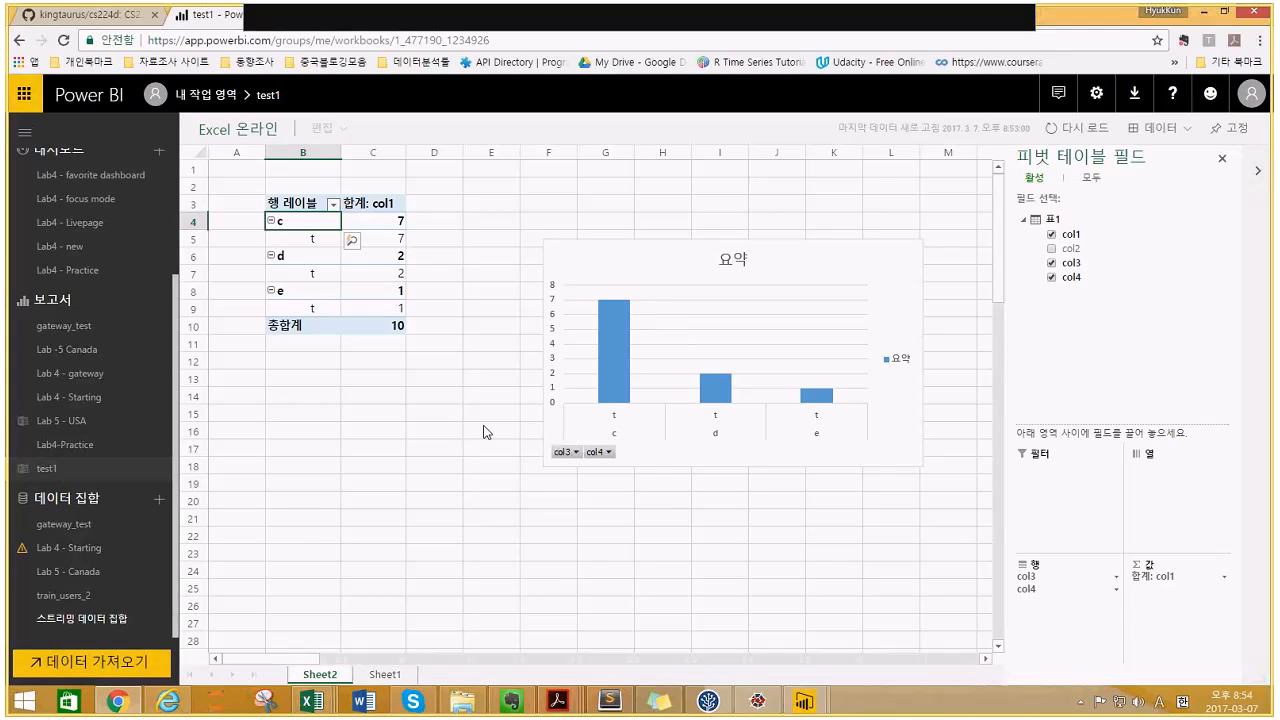
left_click(386, 675)
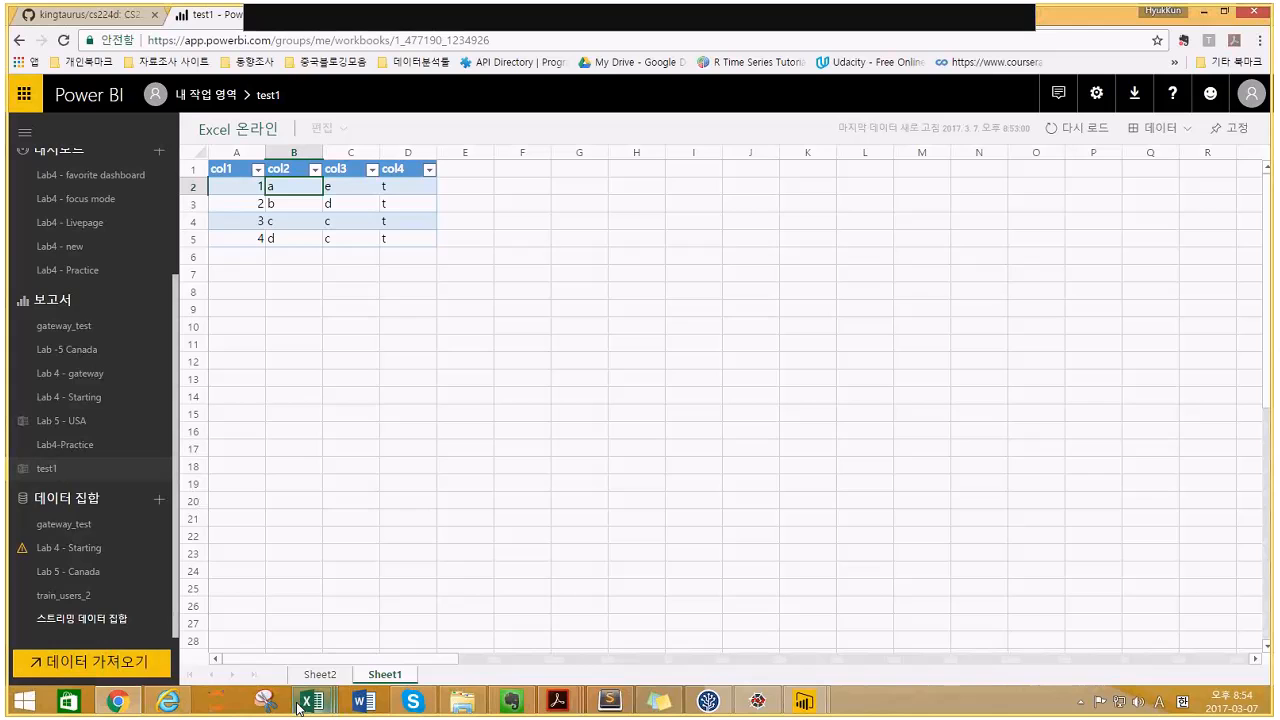
- In desktop Excel, look over test1's Sheet2 pivot chart, then go to Sheet1's col1–col4 table
mouse_move(311, 700)
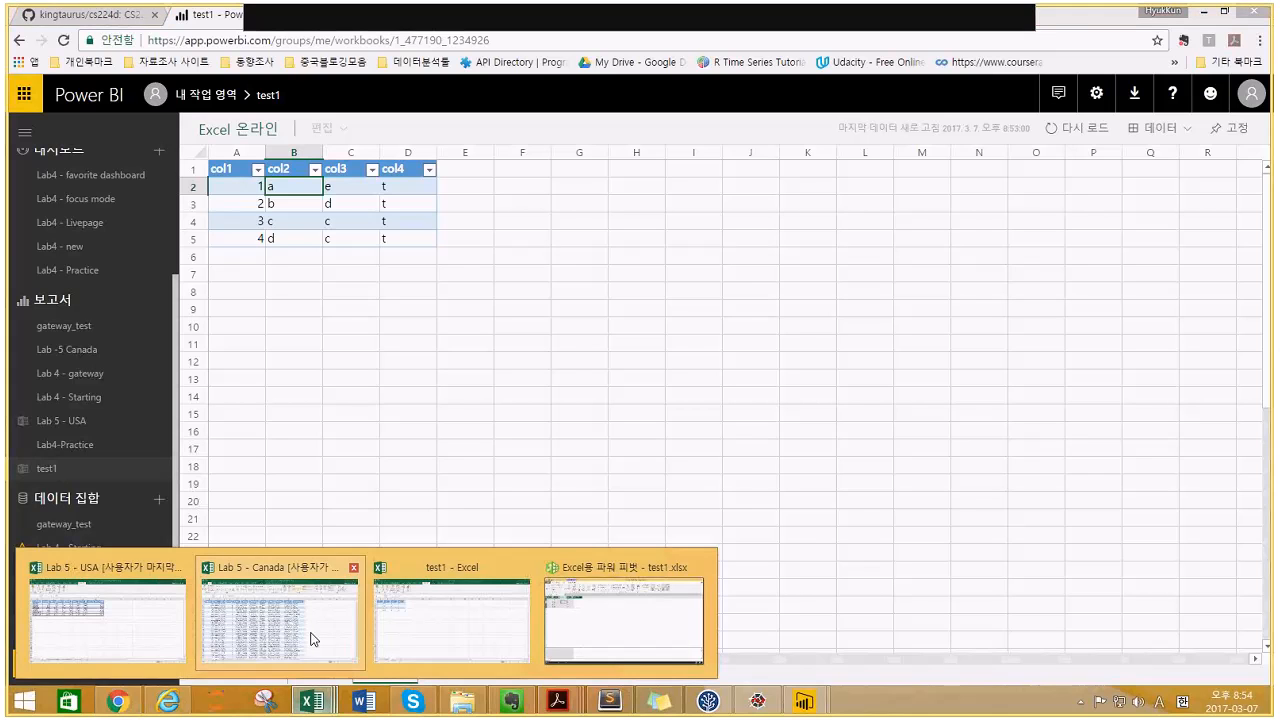
left_click(428, 660)
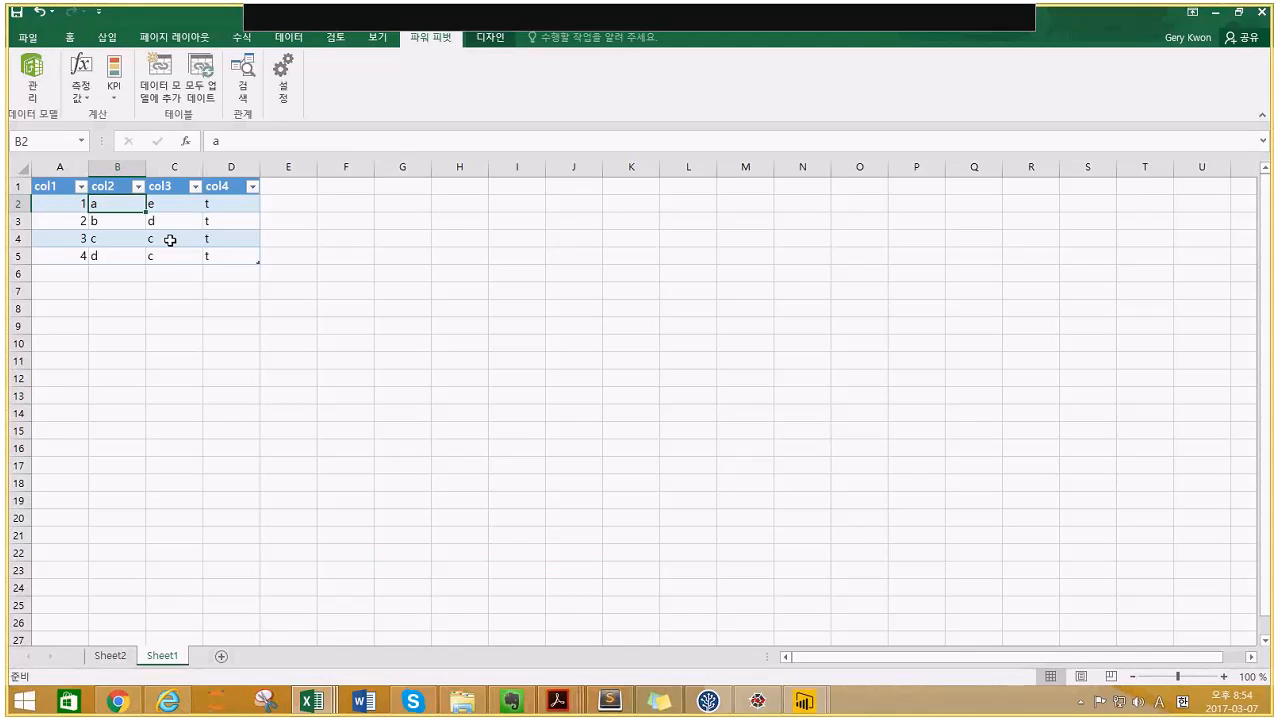
left_click(110, 656)
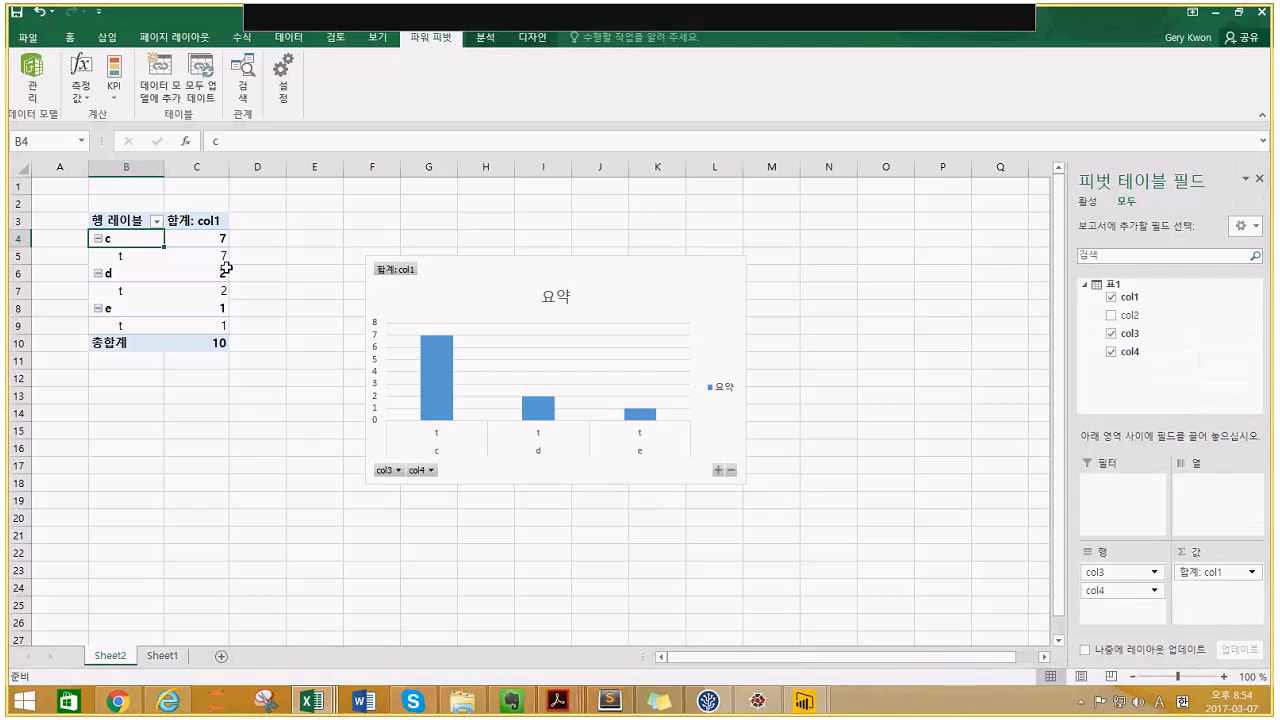
left_click(401, 429)
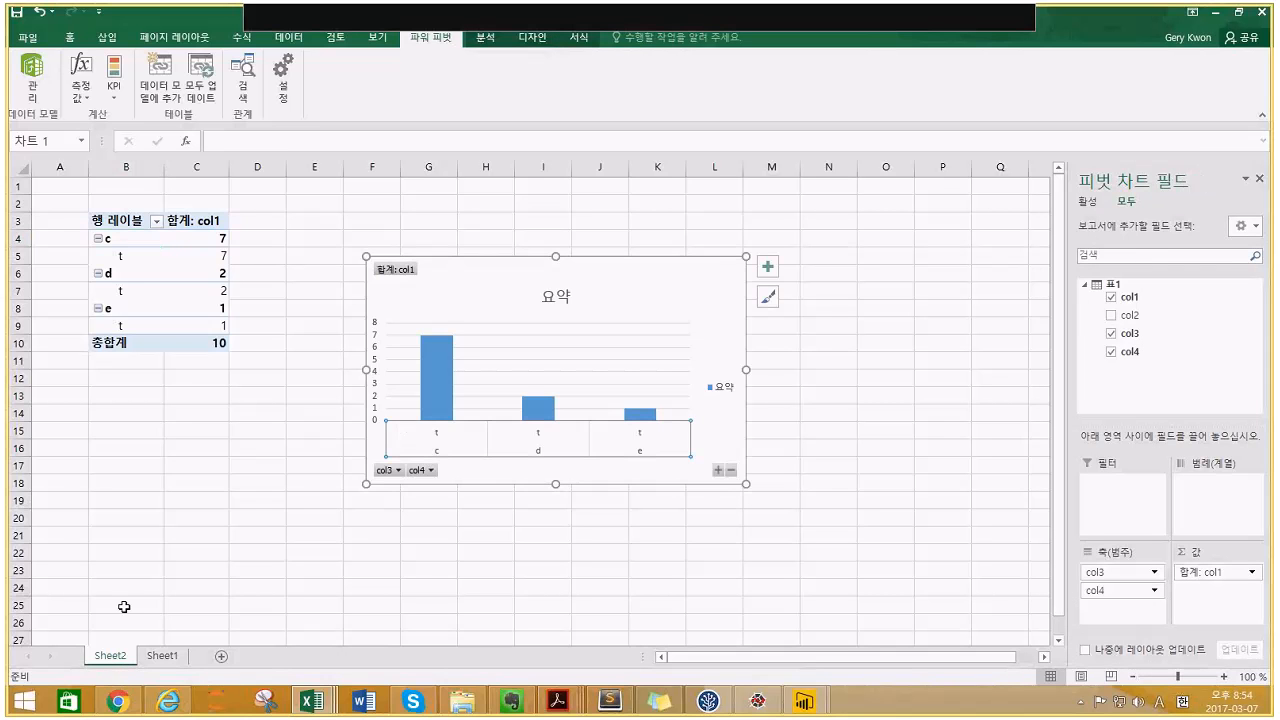
left_click(162, 656)
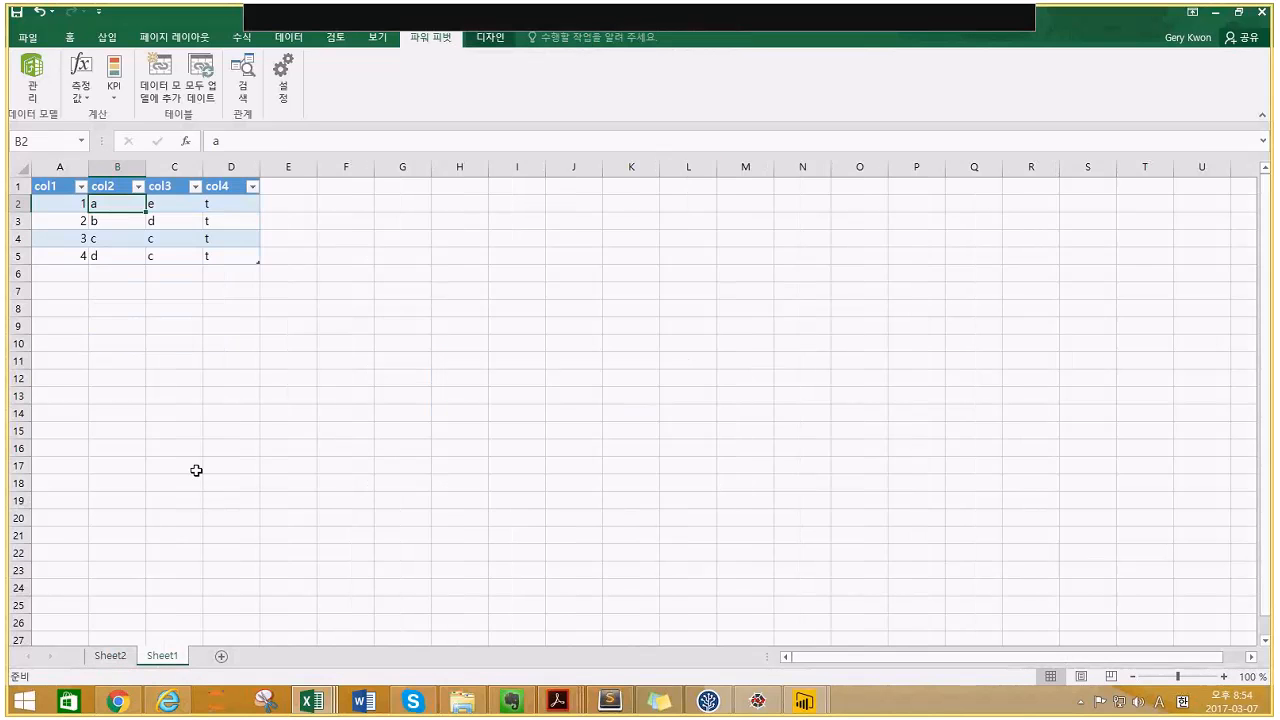
left_click_drag(196, 449, 267, 199)
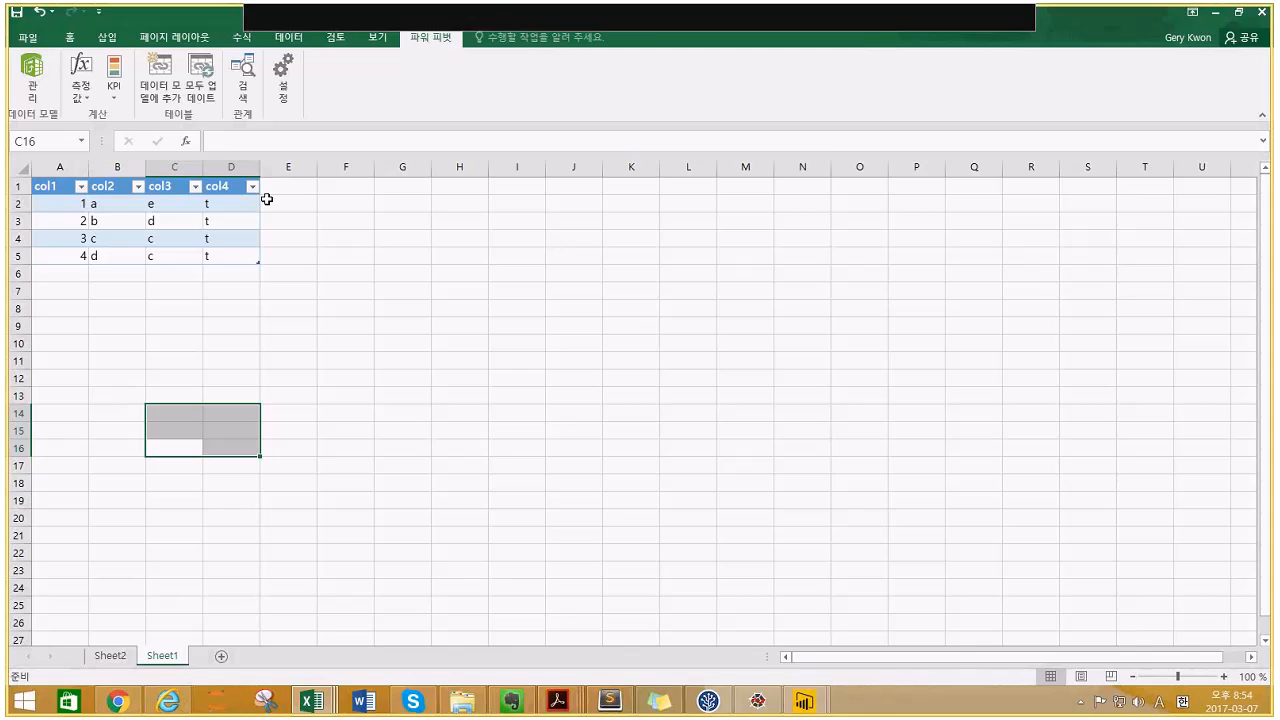
- Set col4 cells D2:D5 to 1, save the workbook, and return to Sheet2
left_click(227, 203)
type("1")
key("Return")
type("1")
key("Return")
type("1")
key("Return")
type("1")
key("Return")
type("1")
key("BackSpace")
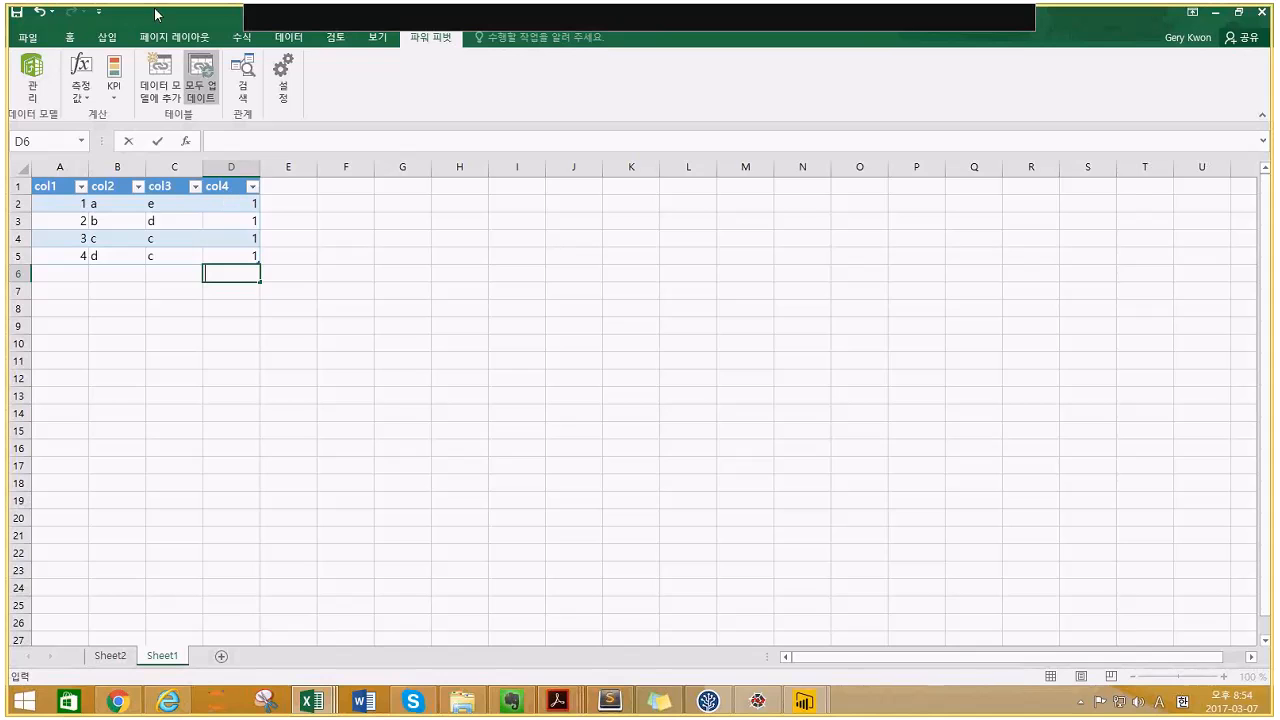
left_click(15, 12)
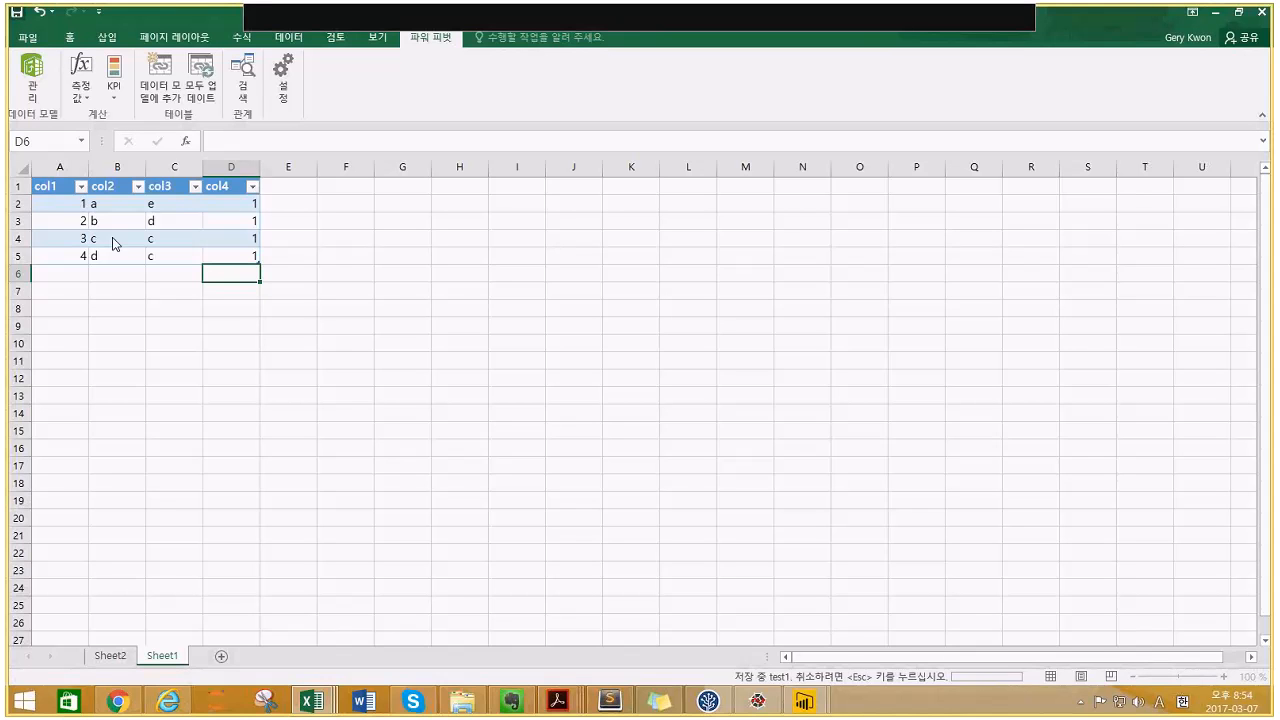
left_click(110, 655)
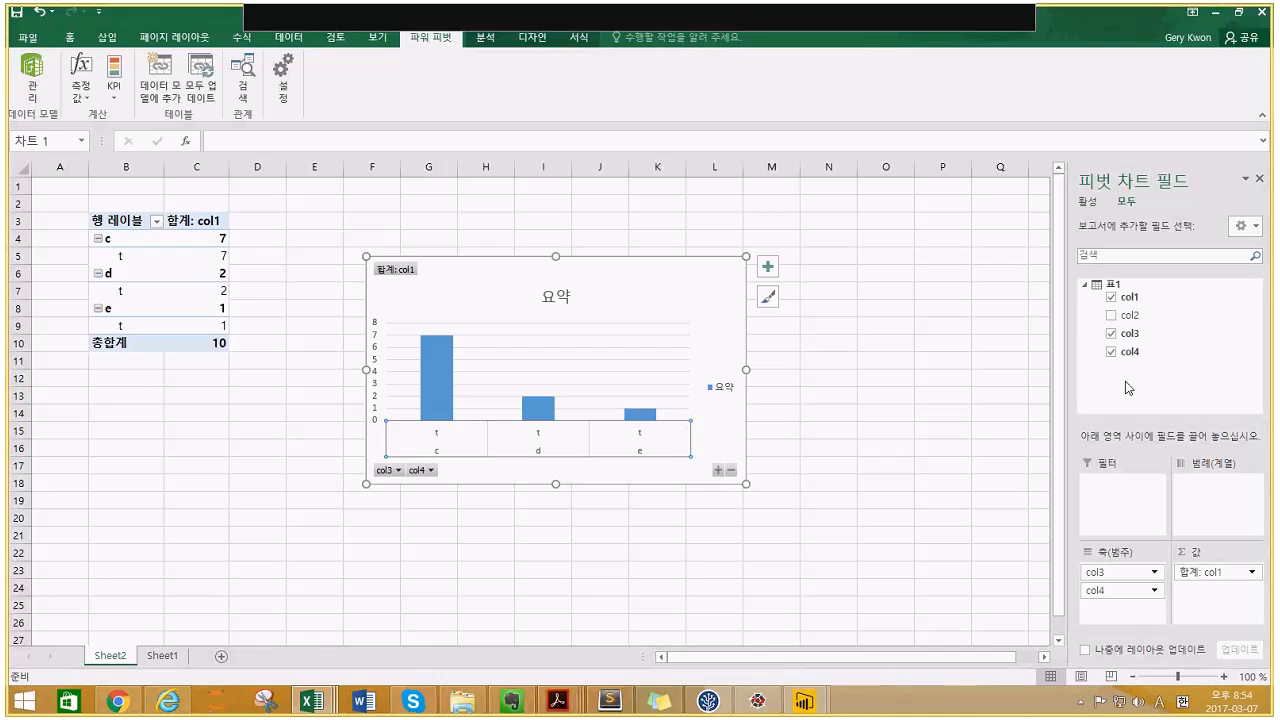
- Add col2 to the pivot and move col3, col4 and col2 into the Legend/Columns area
left_click(1111, 316)
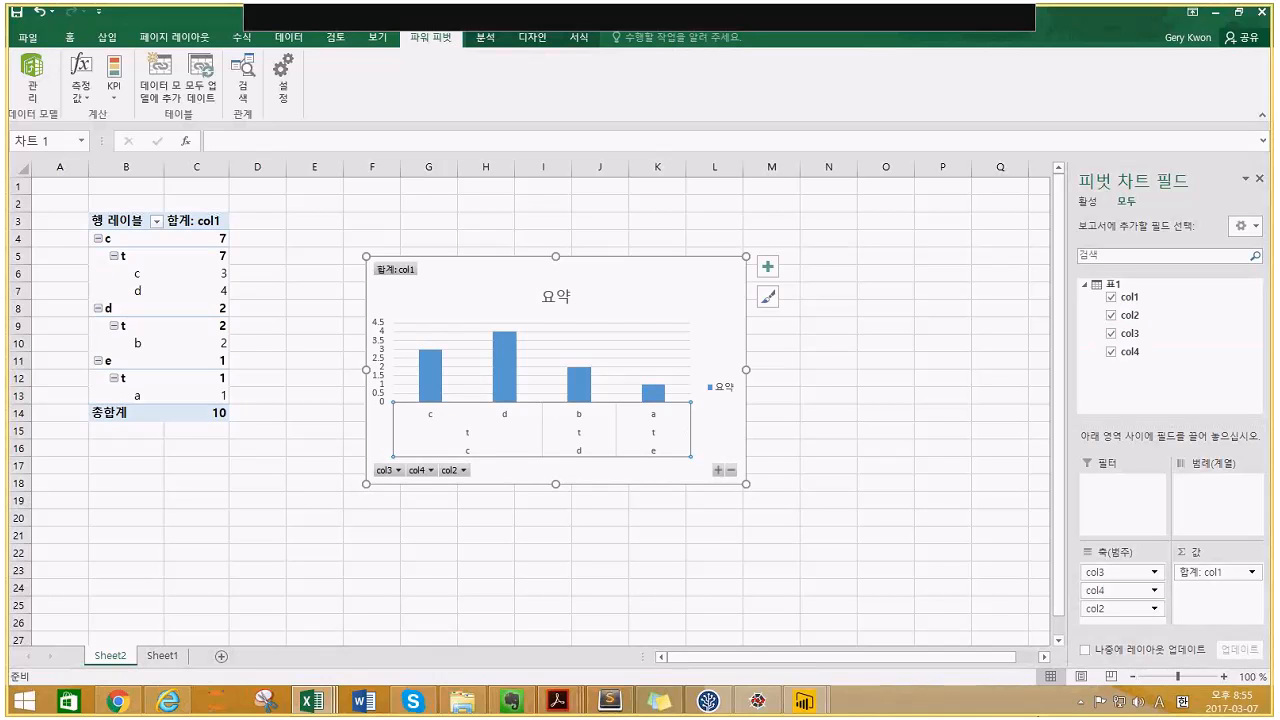
left_click_drag(1110, 572, 1247, 505)
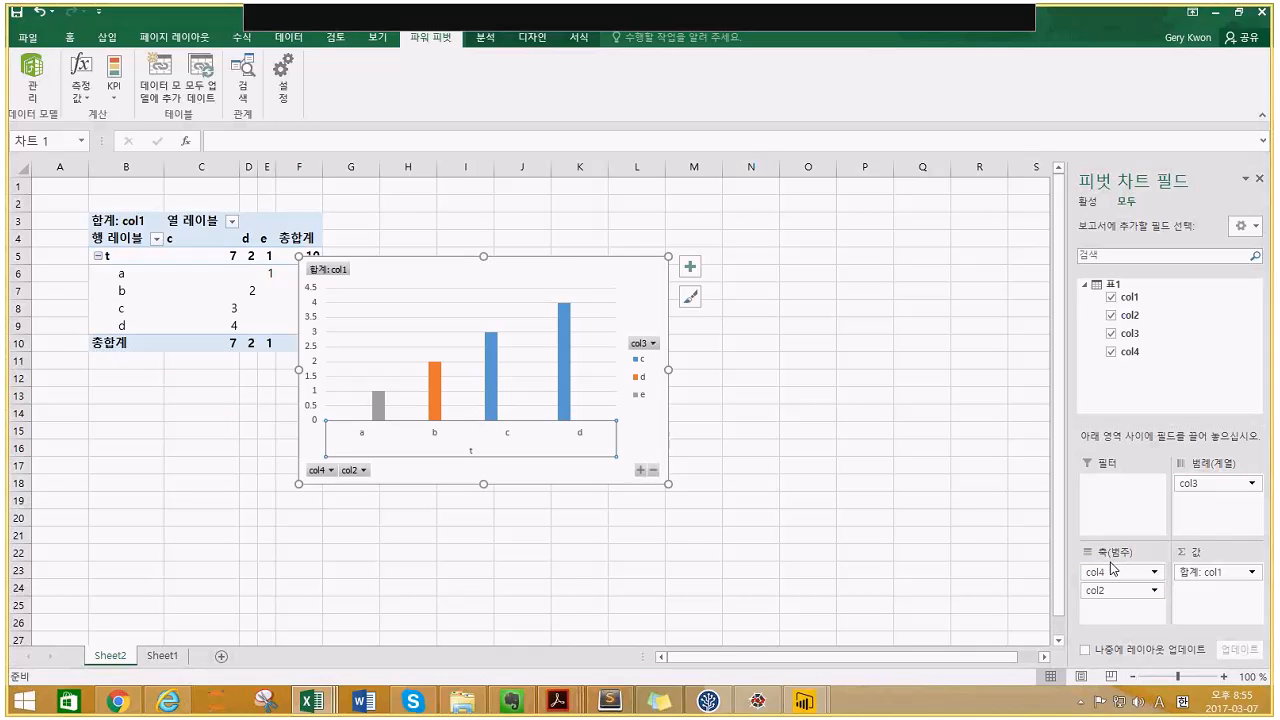
left_click_drag(1100, 572, 1229, 541)
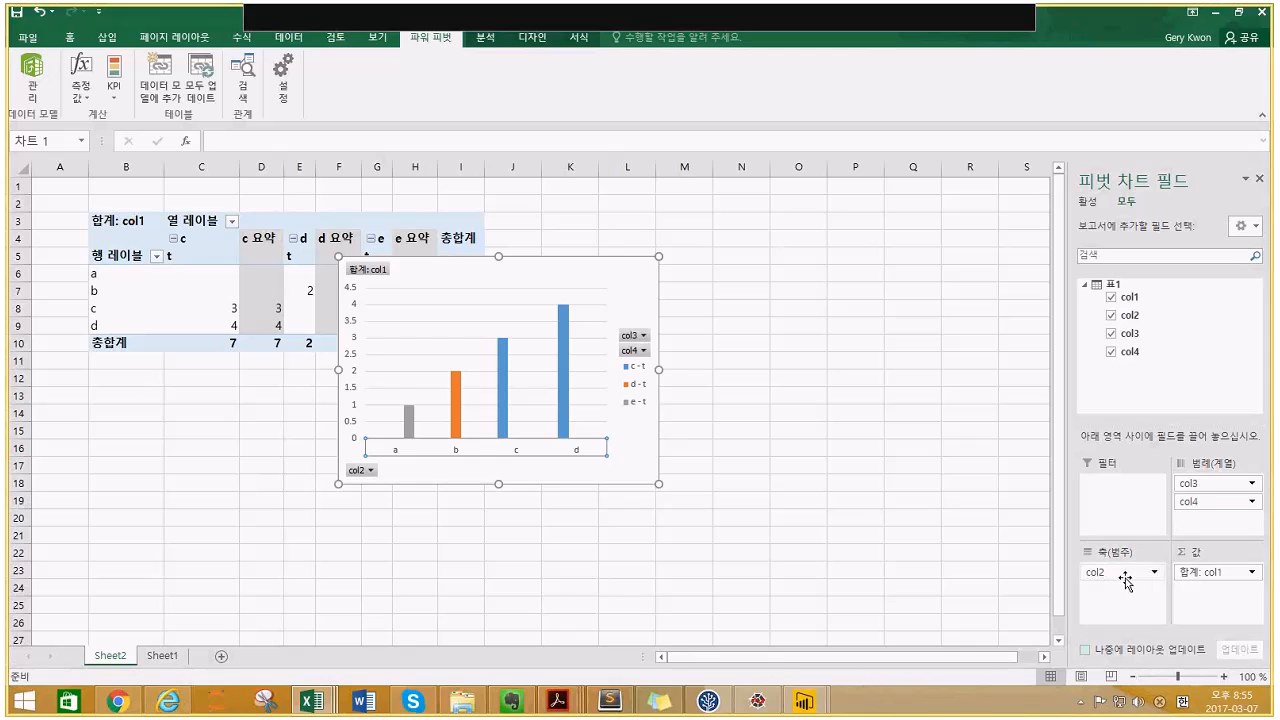
left_click_drag(1125, 580, 1190, 482)
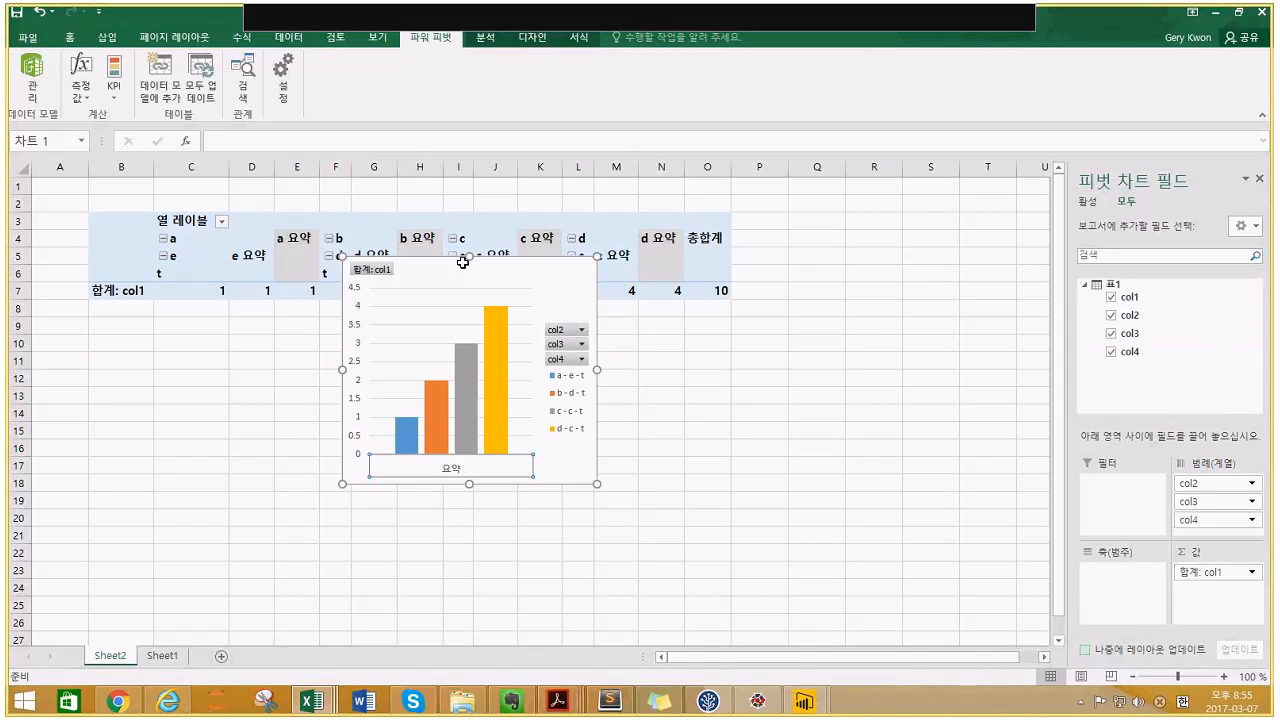
- Move the chart below the pivot table and switch the pivot to Tabular Form layout
left_click_drag(463, 262, 477, 371)
left_click(245, 240)
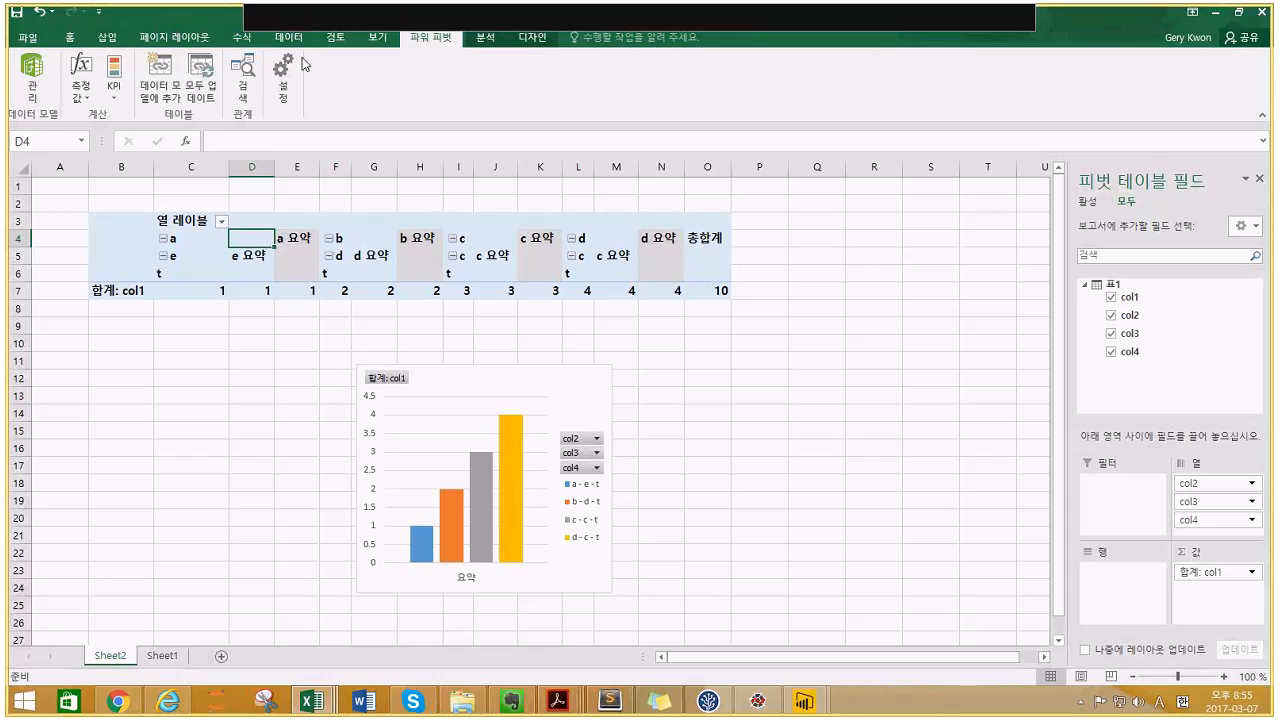
left_click(521, 44)
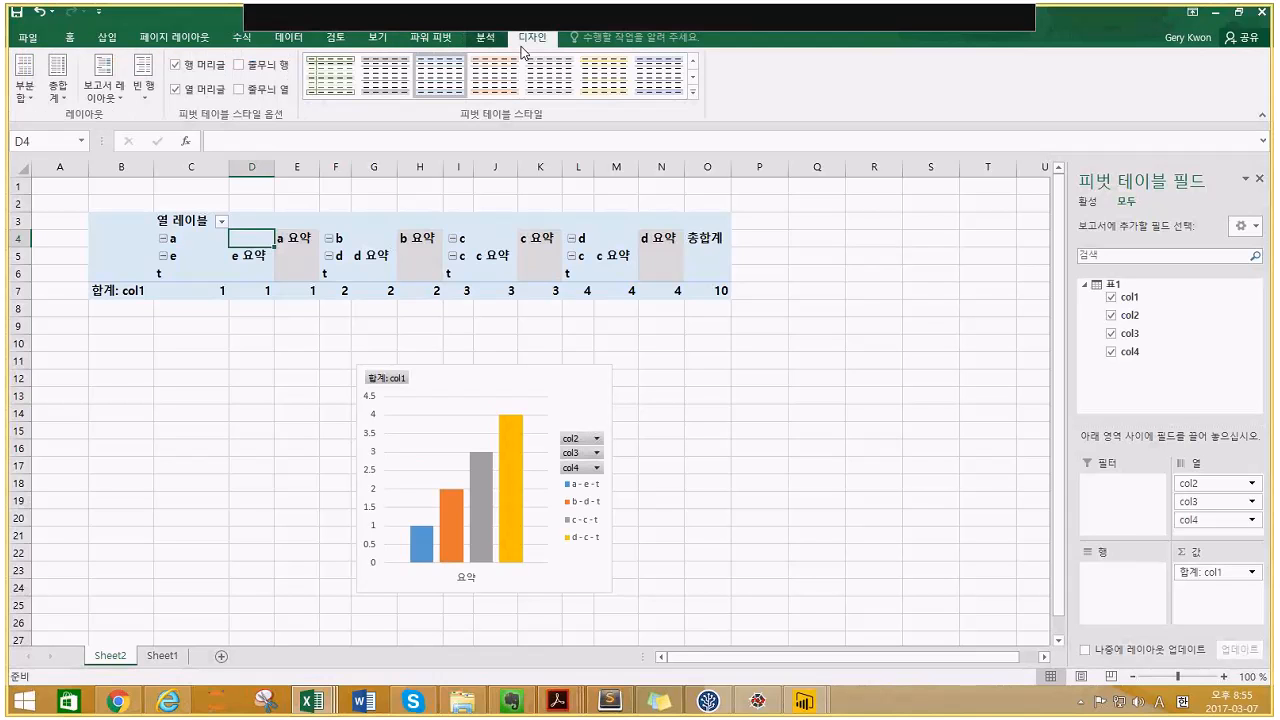
left_click(104, 88)
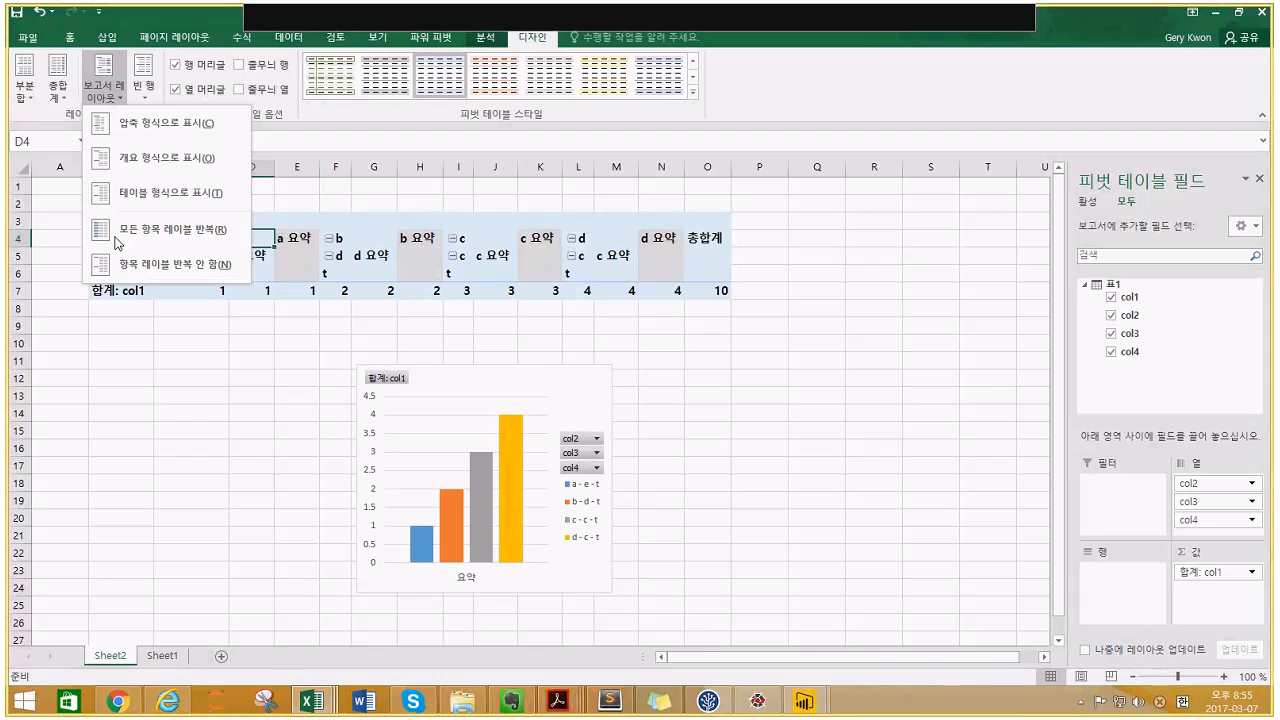
left_click(148, 202)
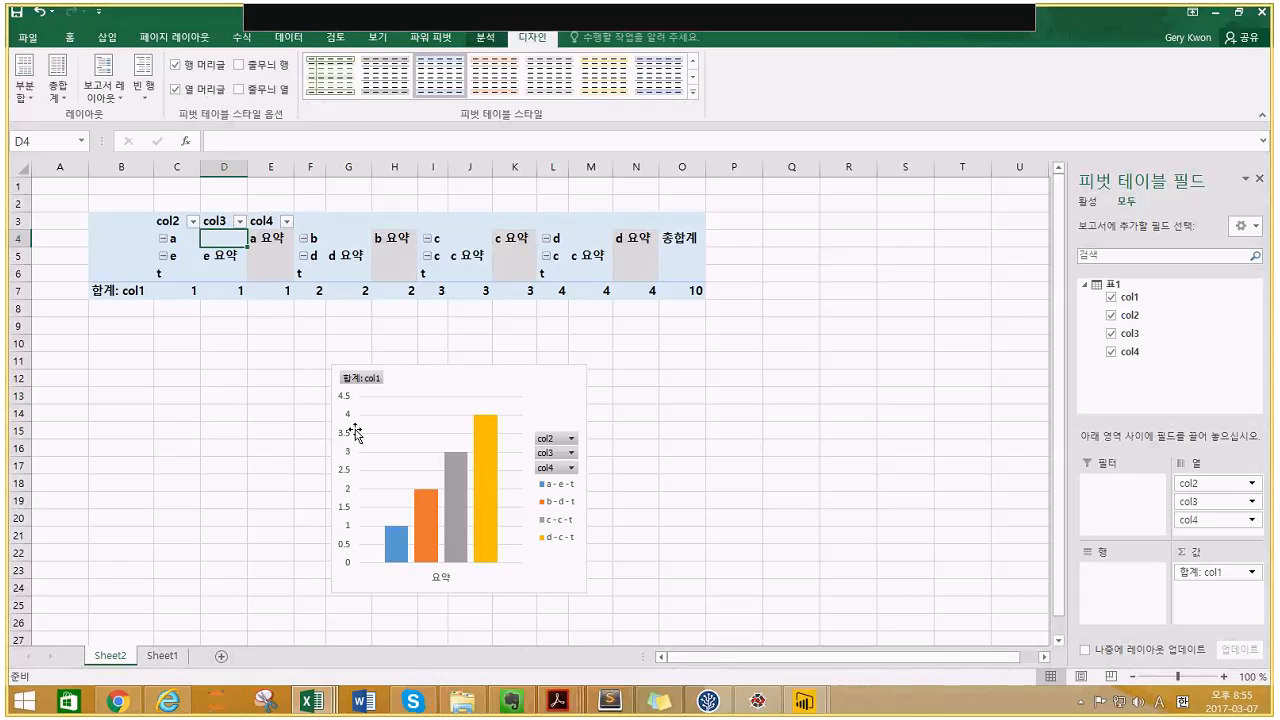
left_click(446, 44)
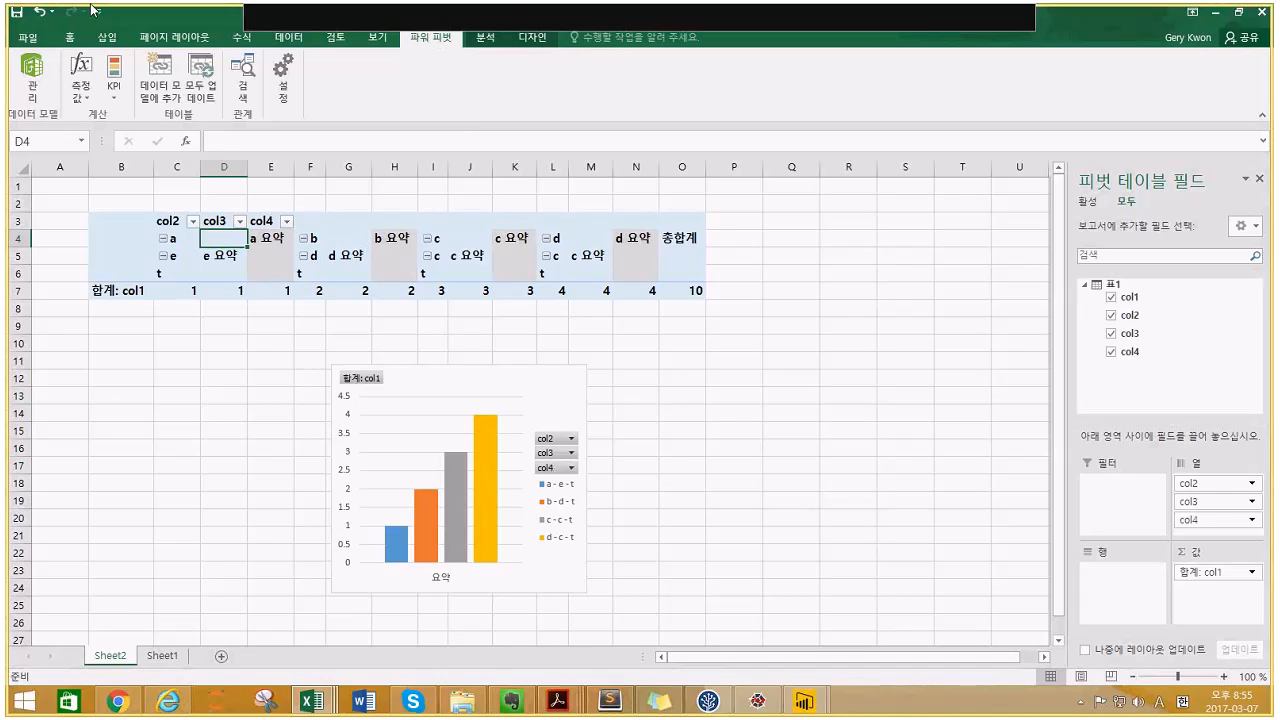
- Refresh the Power Pivot linked table with Update All so col4 reads 1, then return to test1
left_click(29, 93)
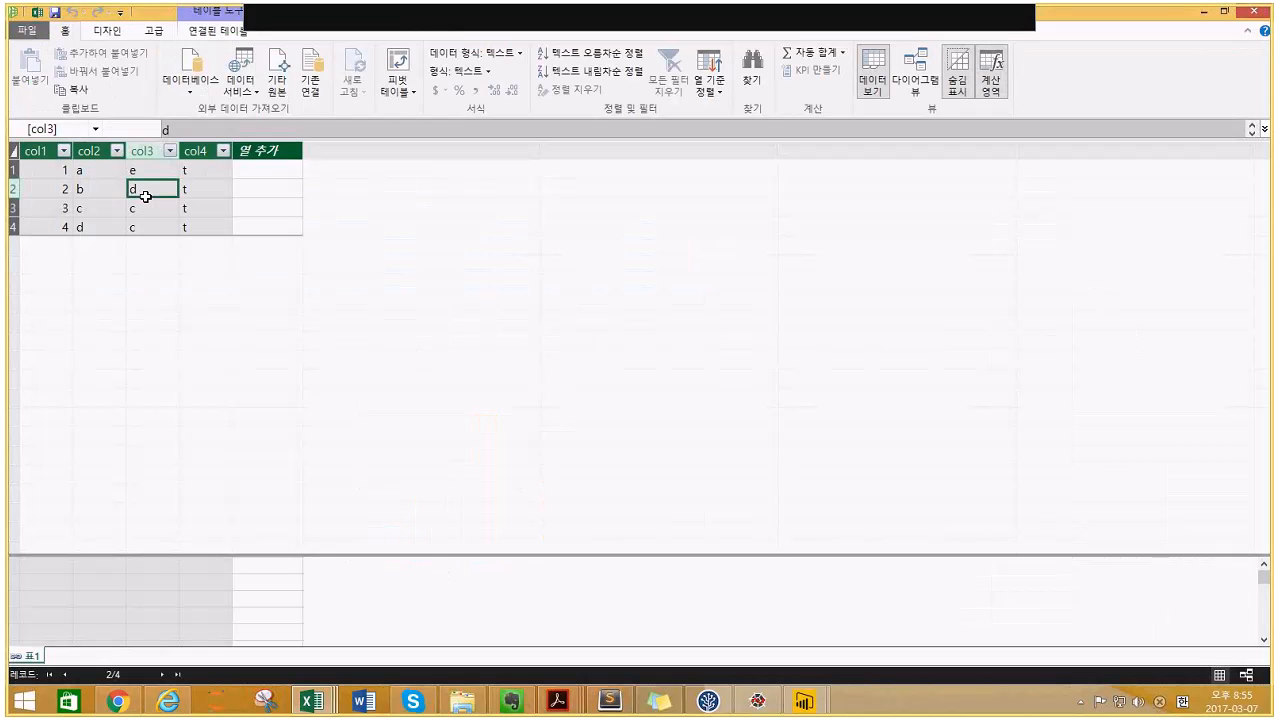
left_click_drag(190, 171, 184, 220)
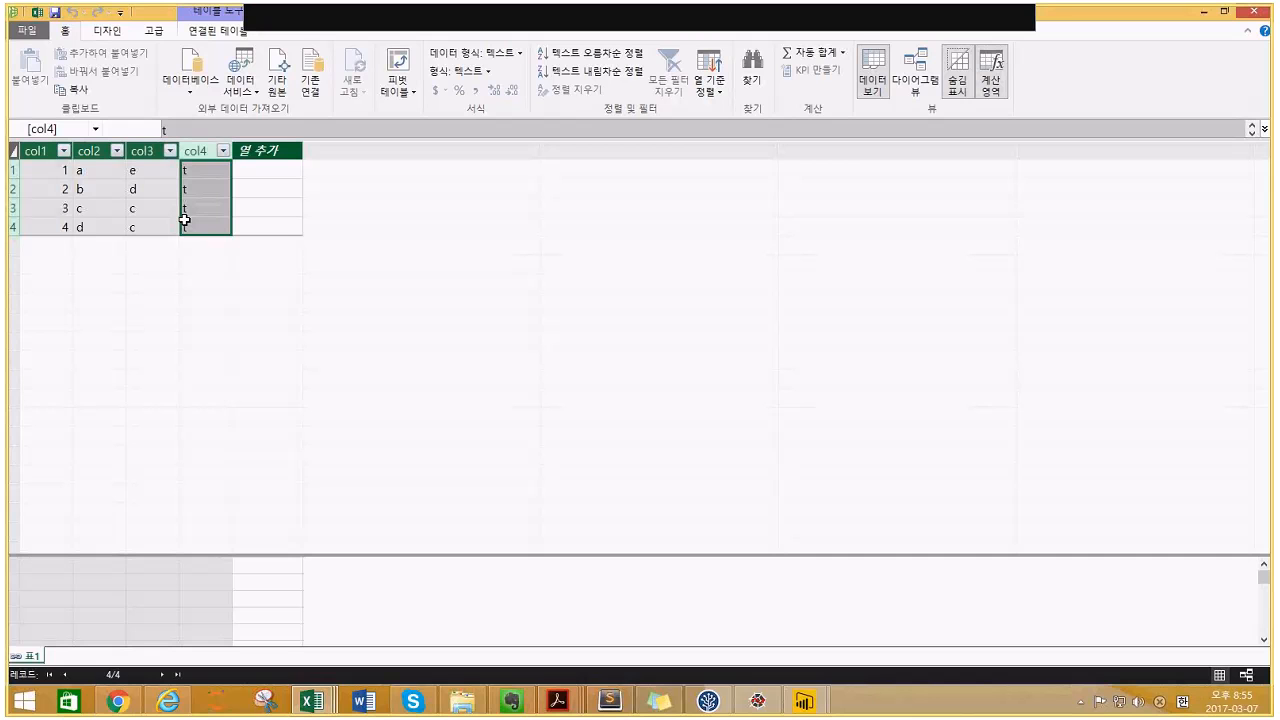
left_click(190, 33)
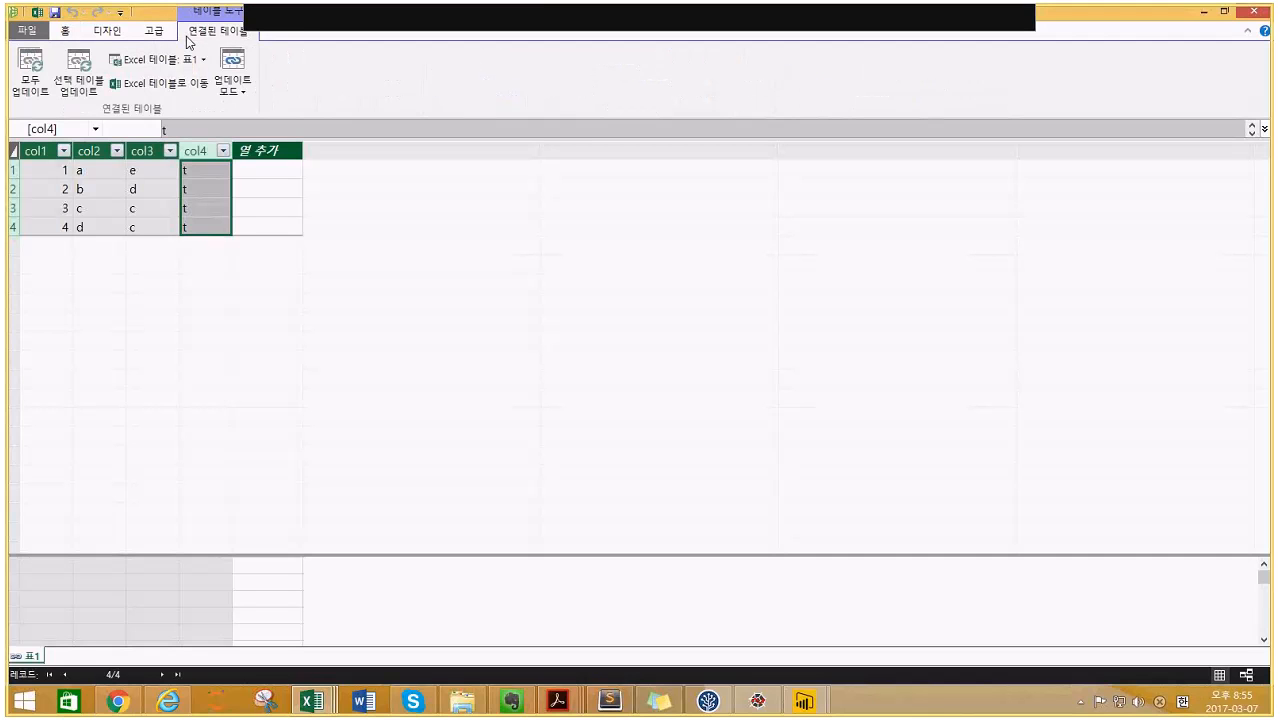
left_click(42, 68)
left_click(300, 701)
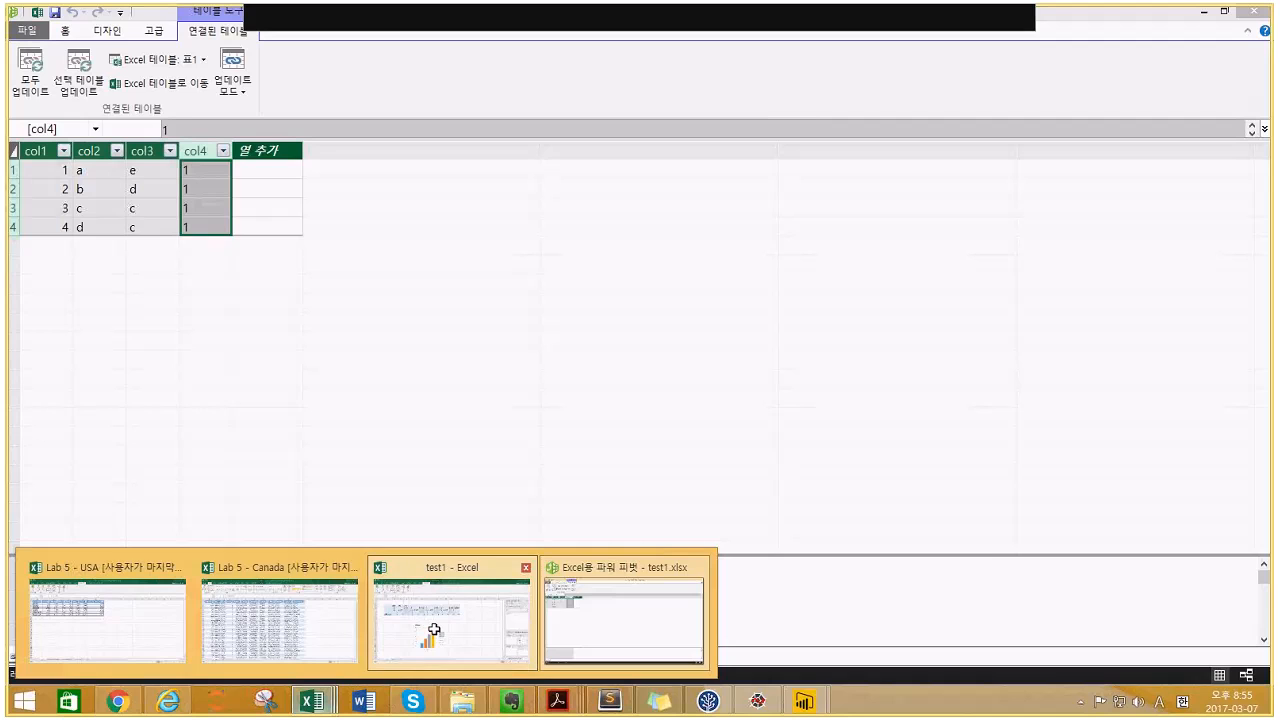
left_click(423, 620)
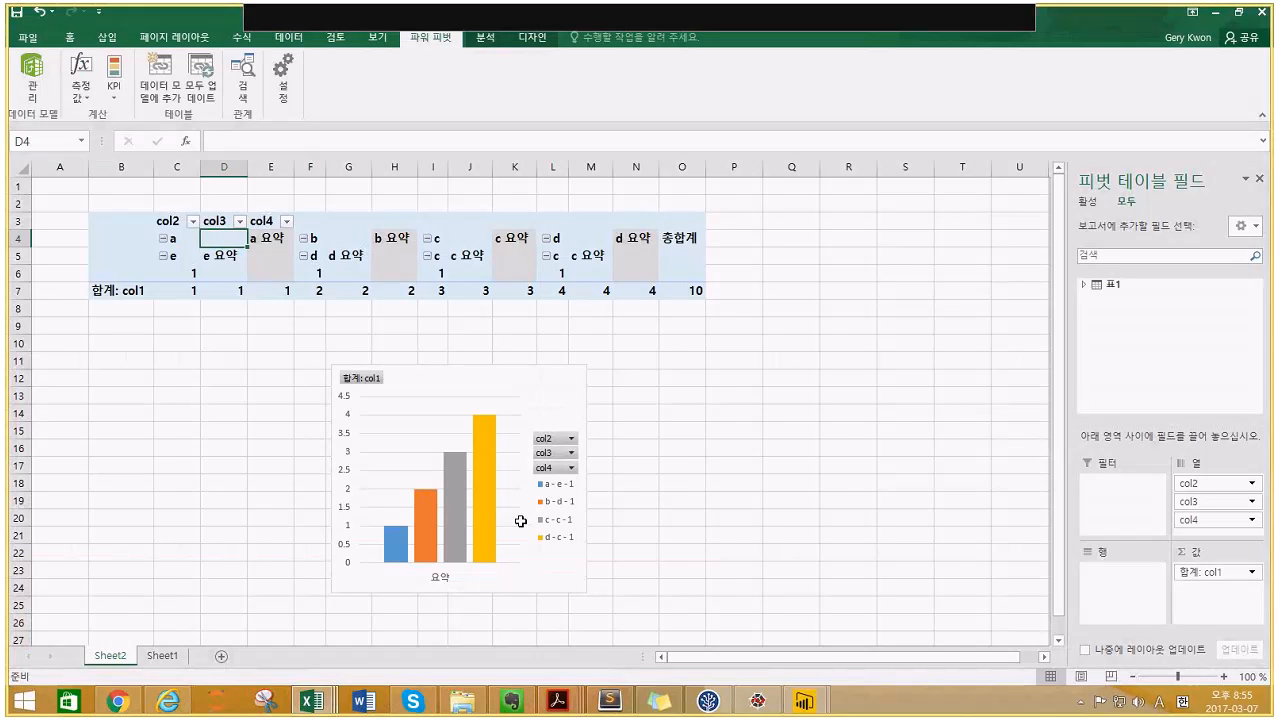
left_click(575, 268)
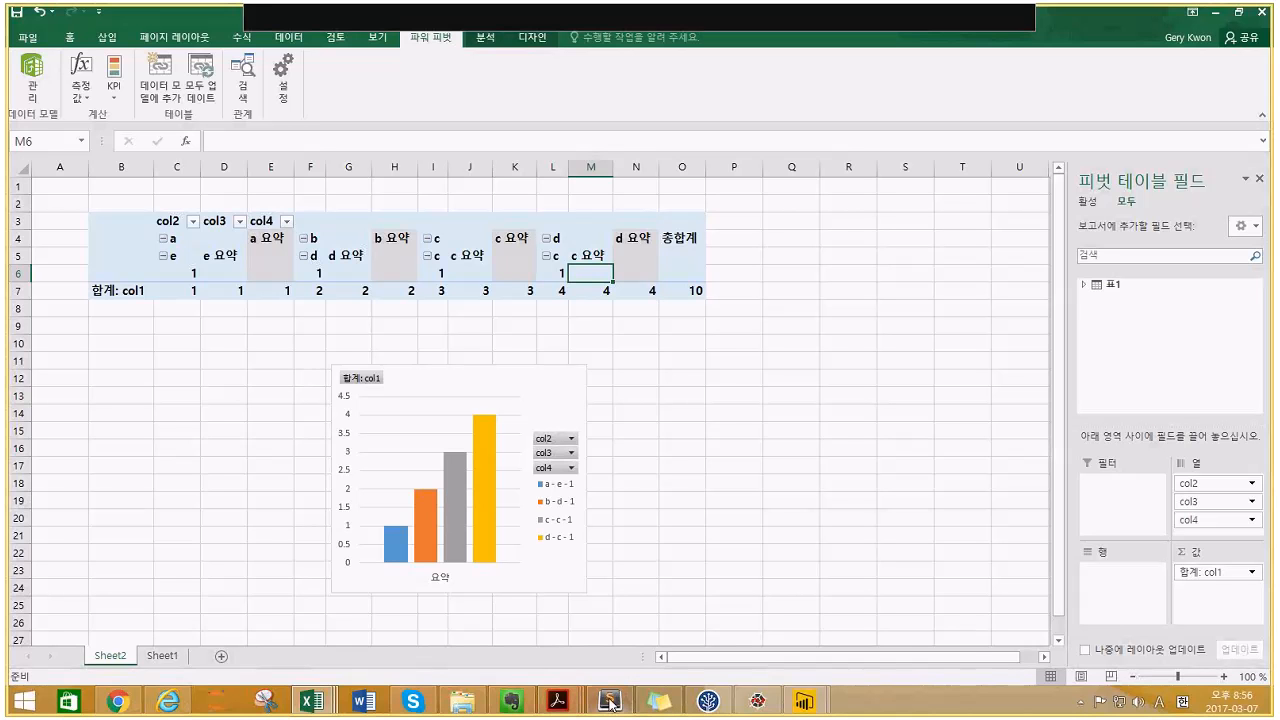
- In the browser, review test1's Sheet2 pivot table and chart, then open the Lab 5 - USA workbook
left_click(118, 701)
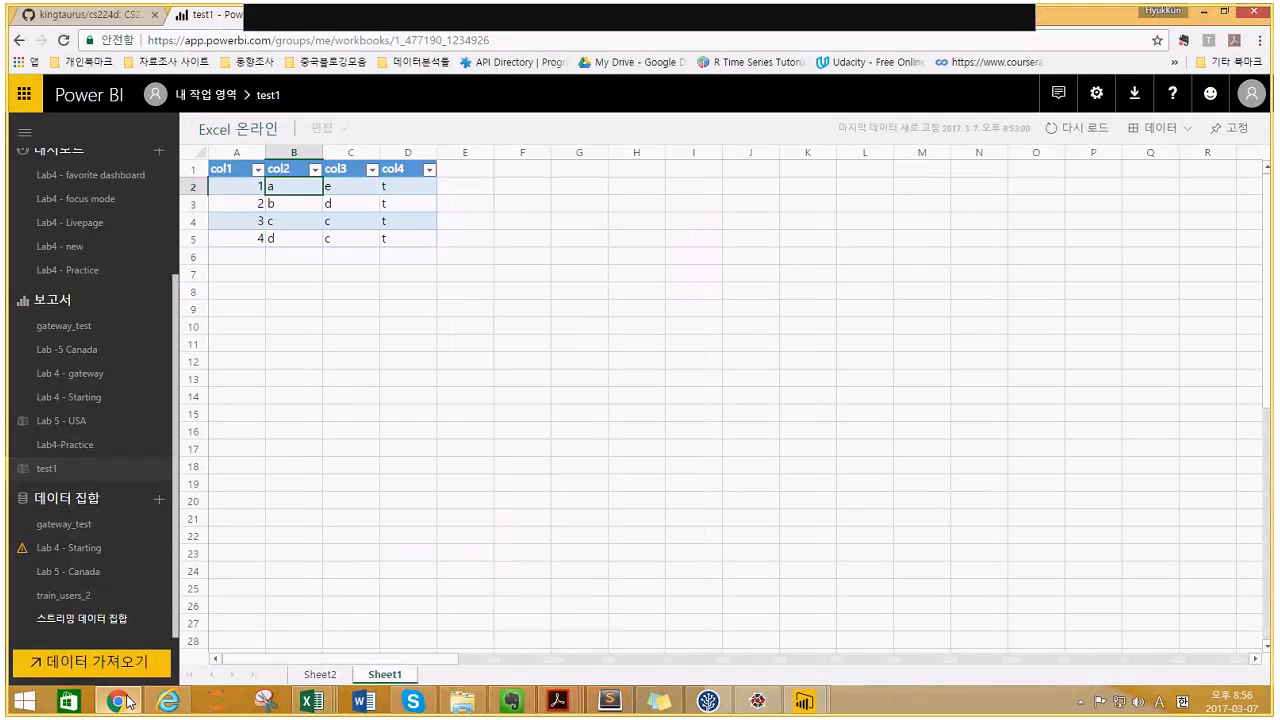
left_click(318, 674)
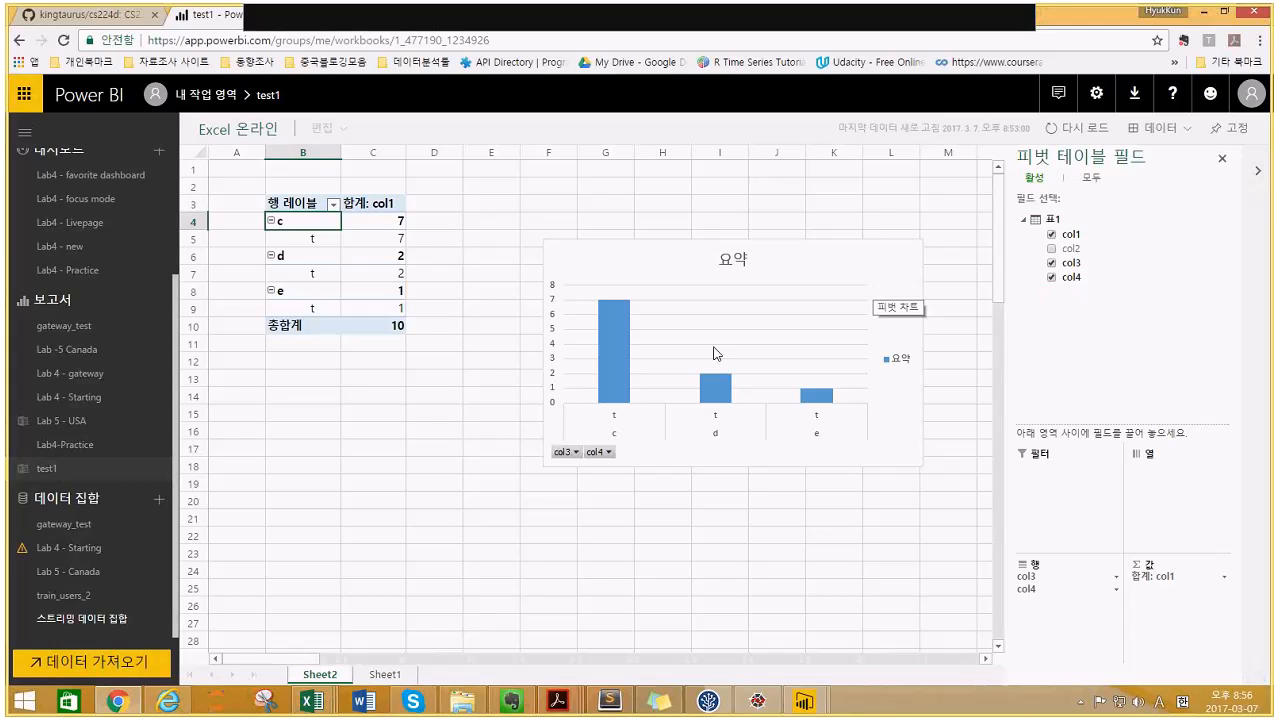
left_click(443, 437)
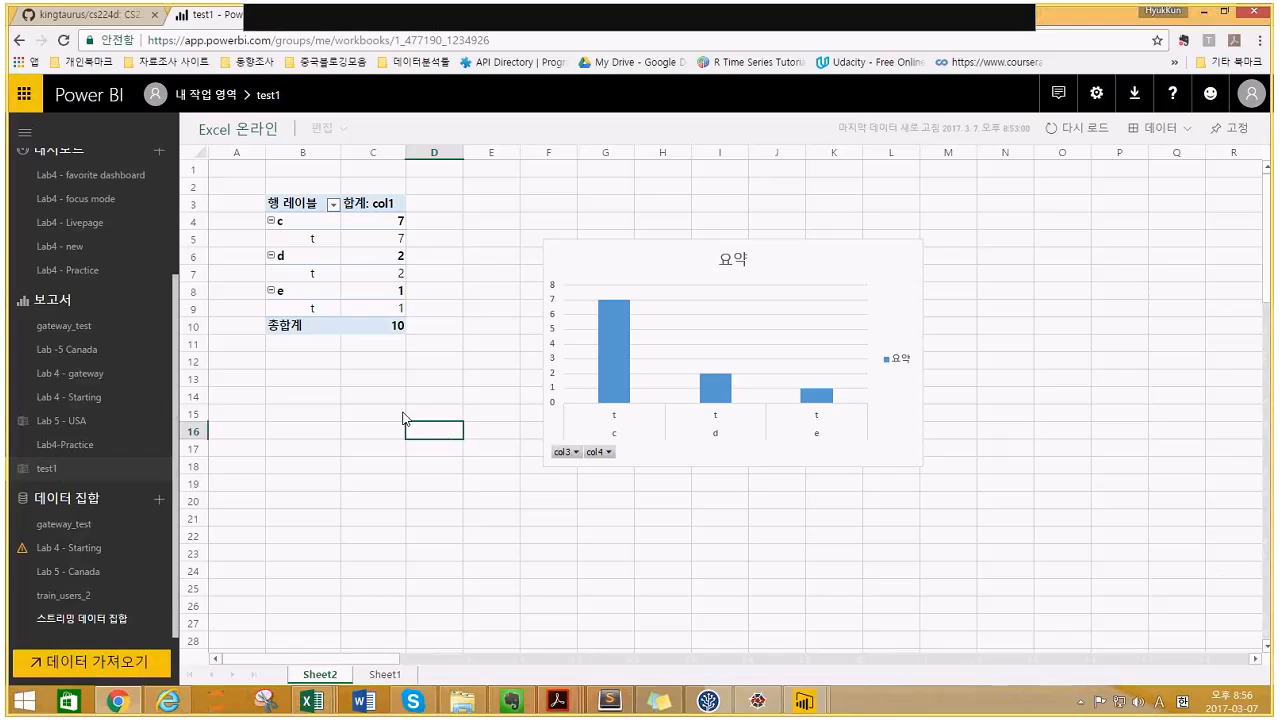
left_click(372, 399)
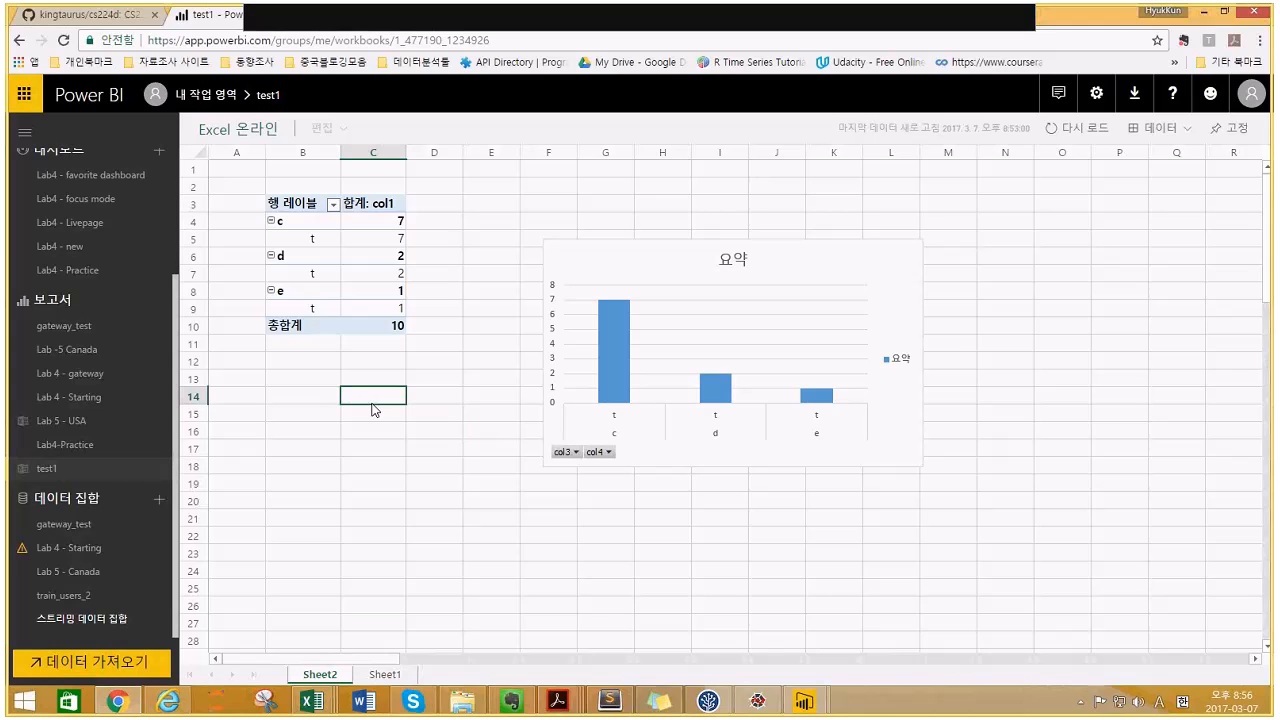
left_click(295, 380)
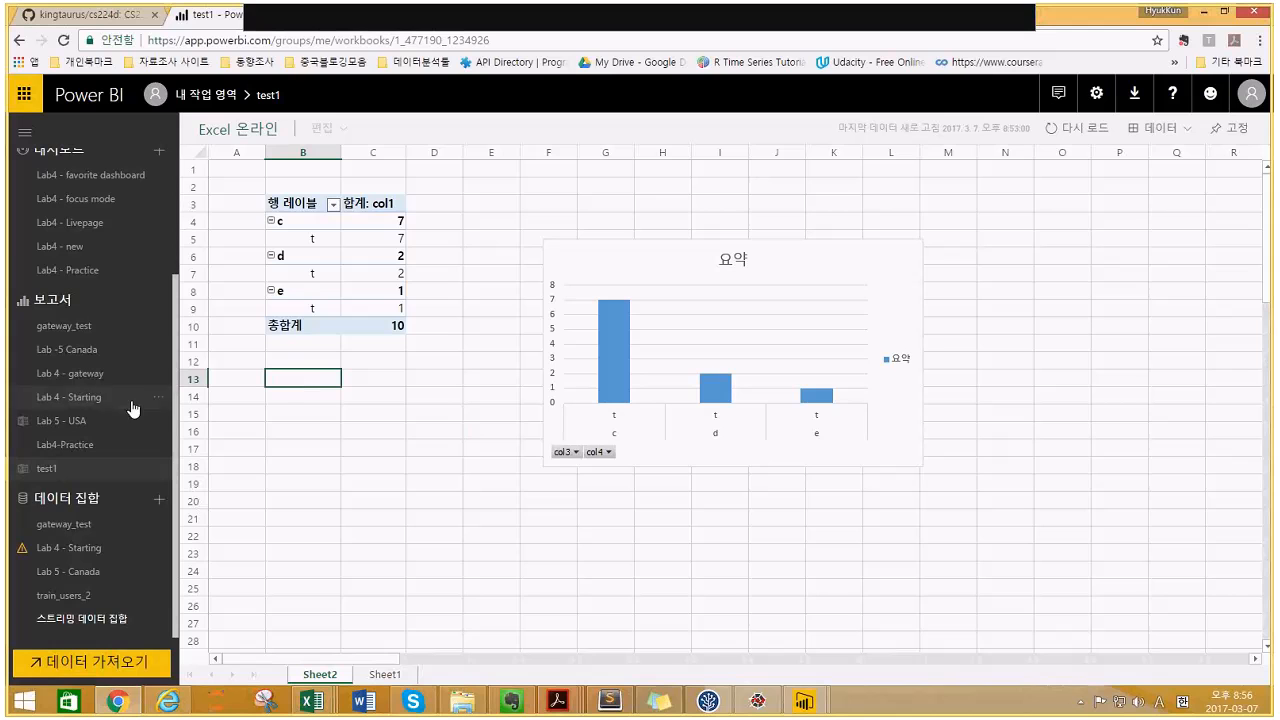
left_click(89, 431)
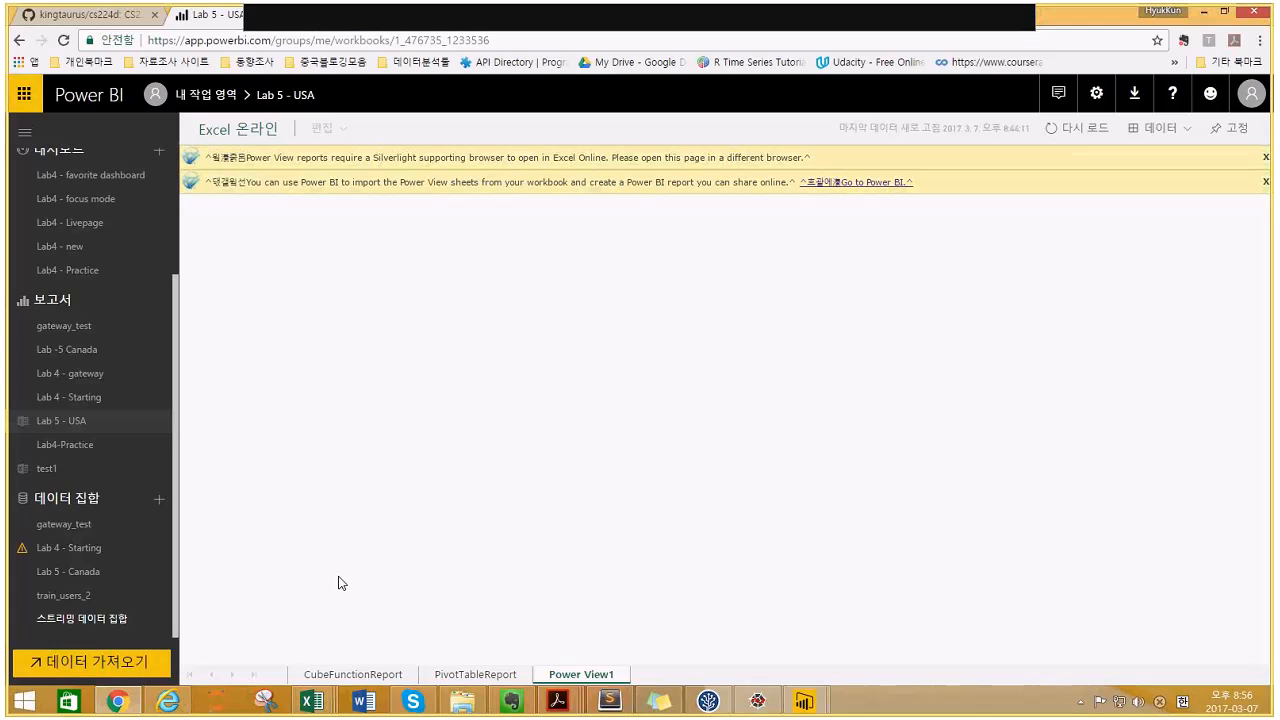
- Open the Lab -5 Canada report, glance at the Lab 5 - Canada dataset, and return to the report
left_click(75, 354)
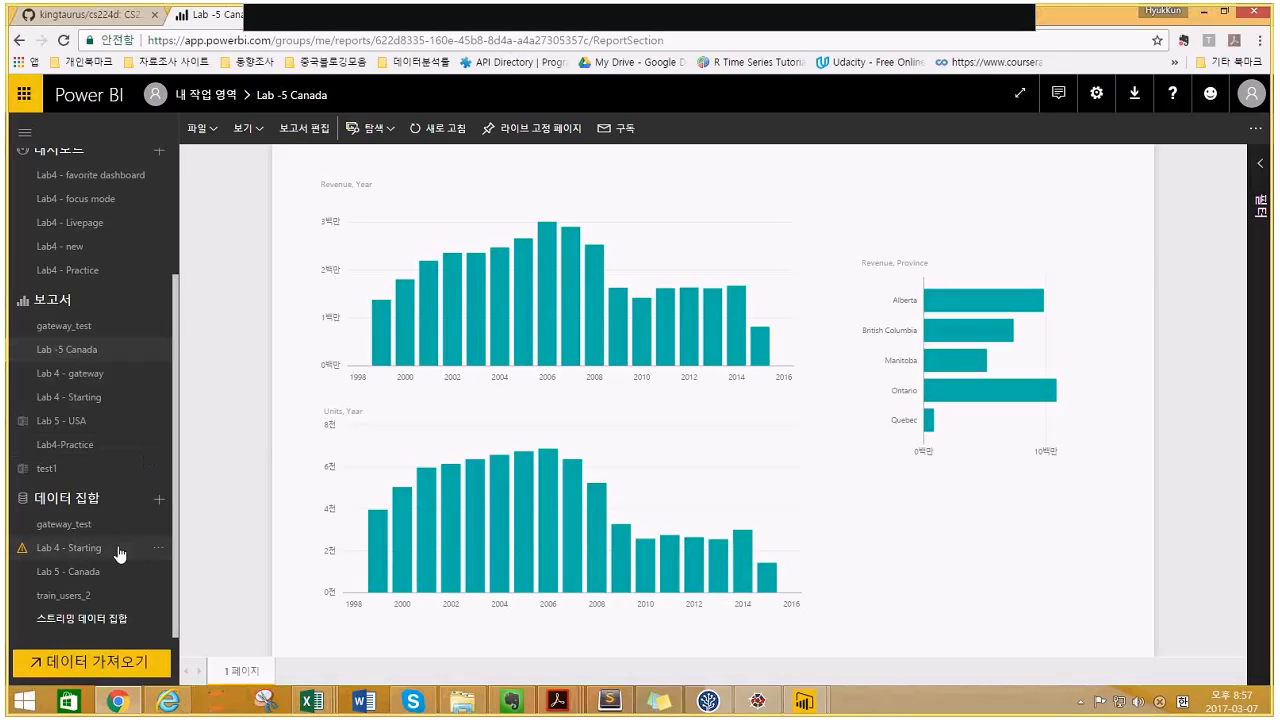
left_click(78, 578)
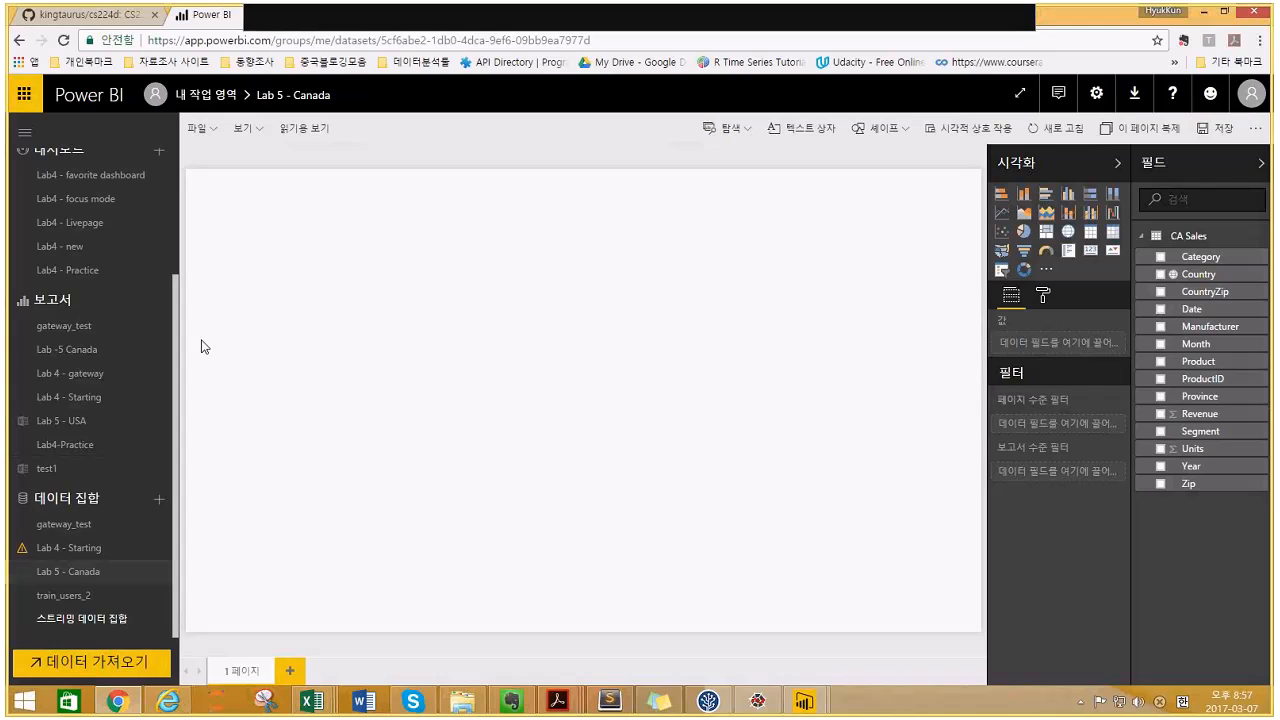
left_click(128, 358)
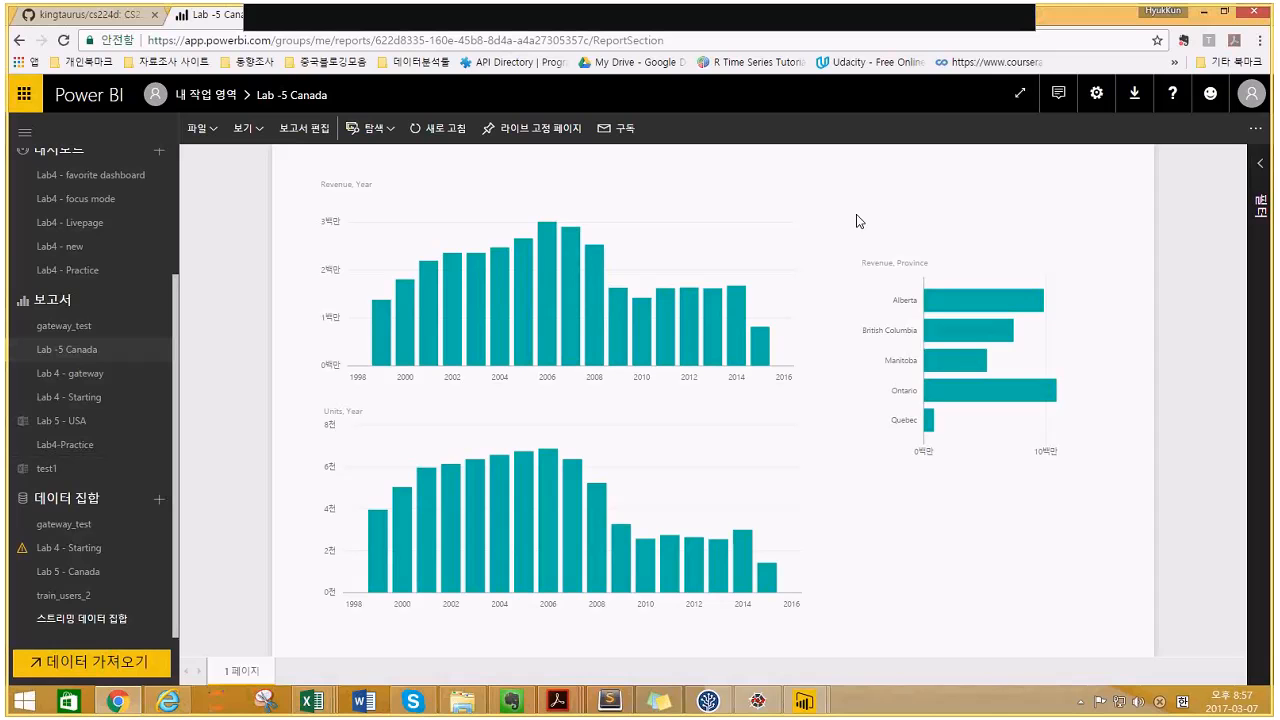
- Edit the Lab -5 Canada report, highlight 2014 in Units by Year, then open Lab 5 - USA
left_click(300, 130)
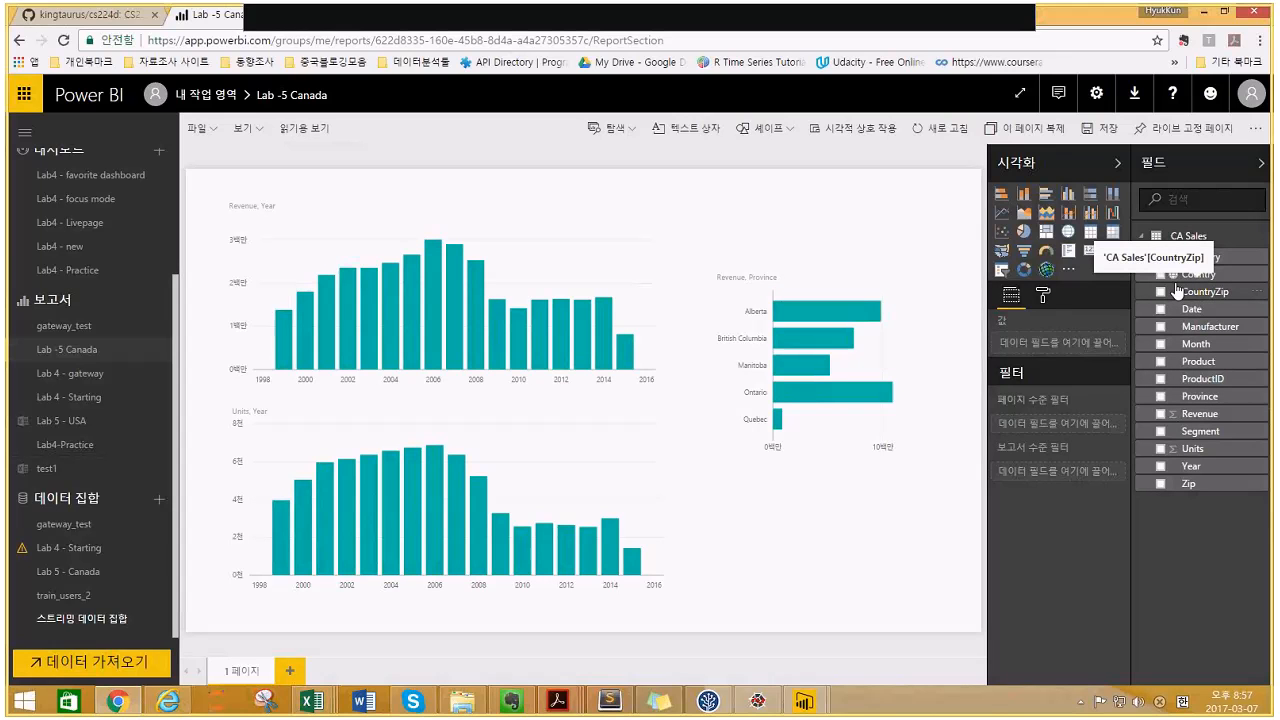
mouse_move(484, 343)
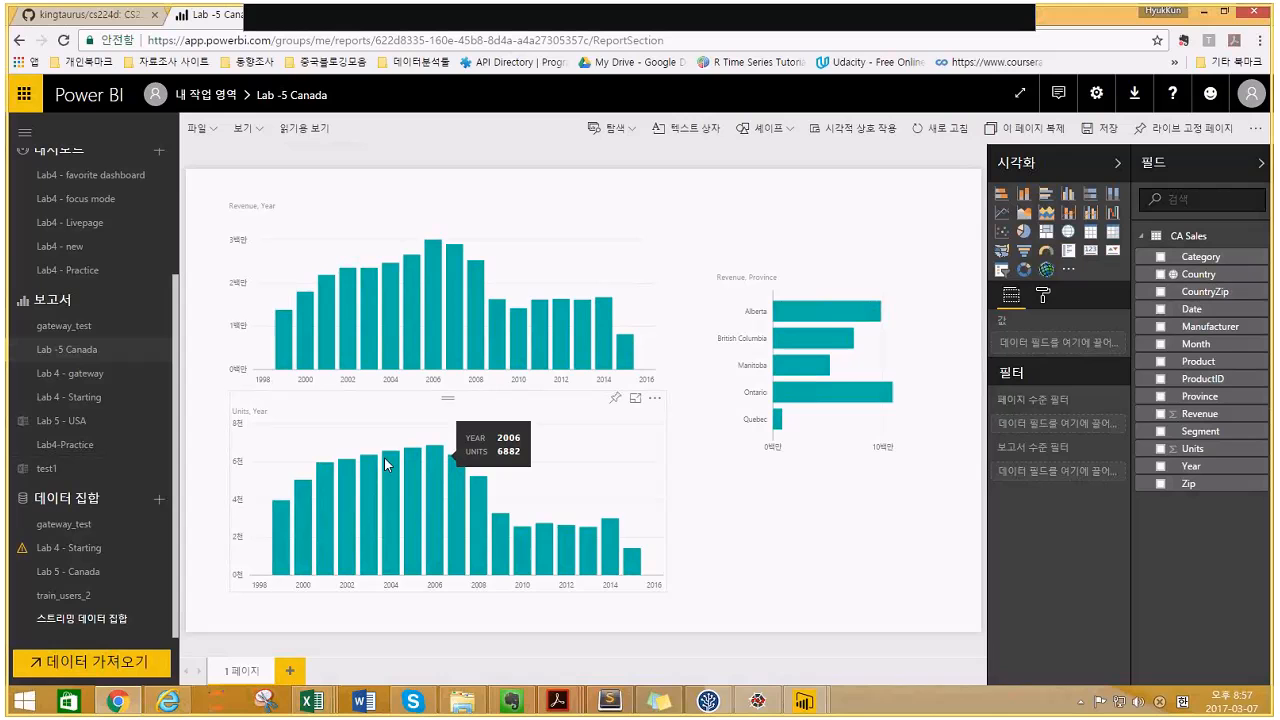
left_click(582, 437)
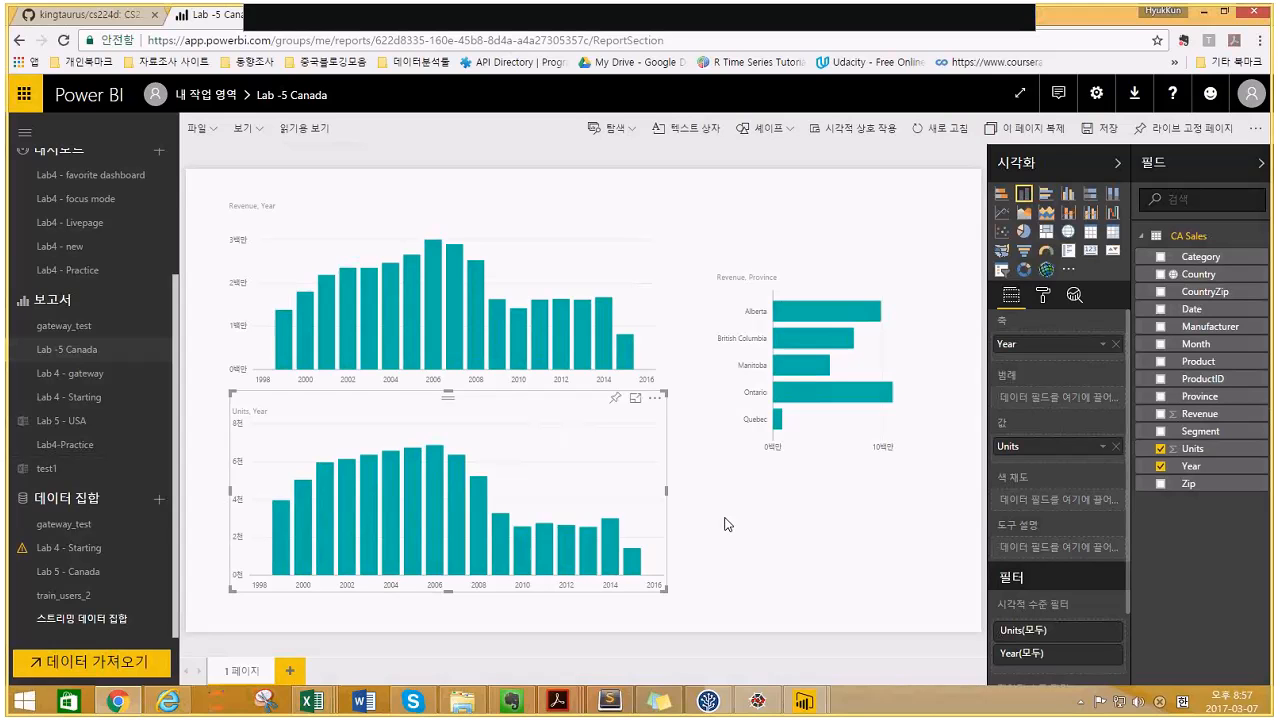
left_click(611, 542)
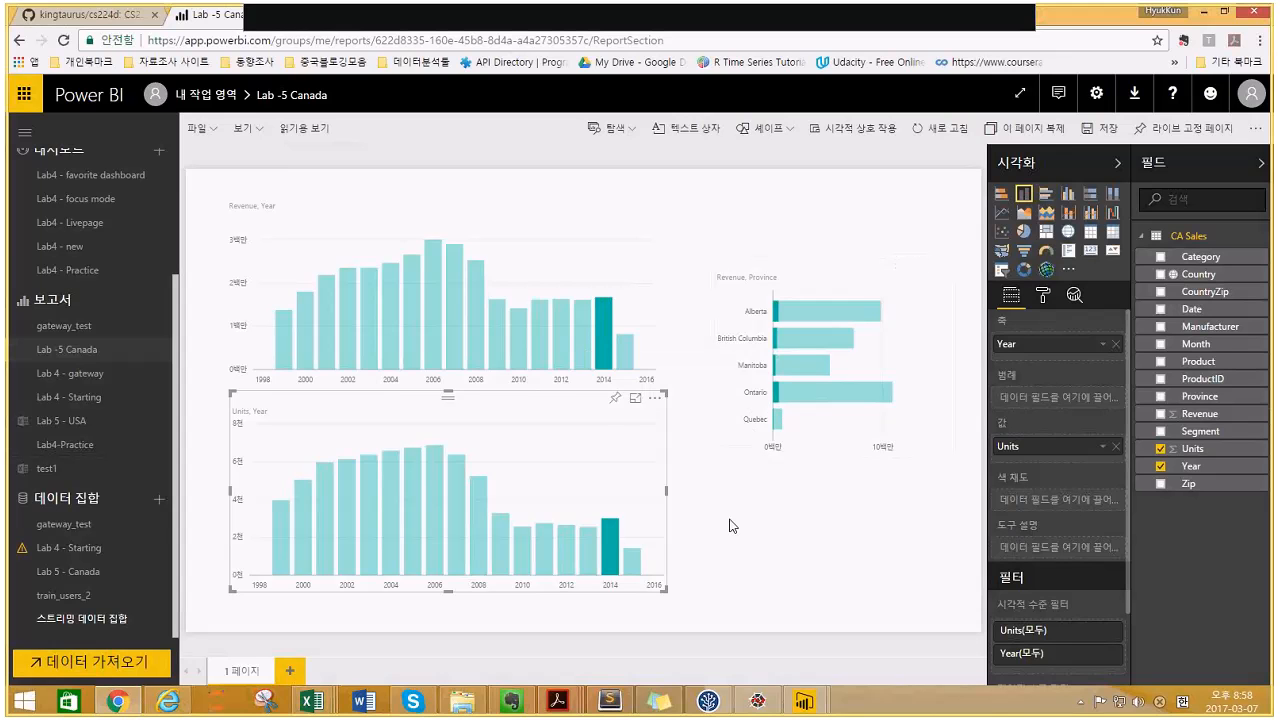
mouse_move(781, 407)
left_click(57, 421)
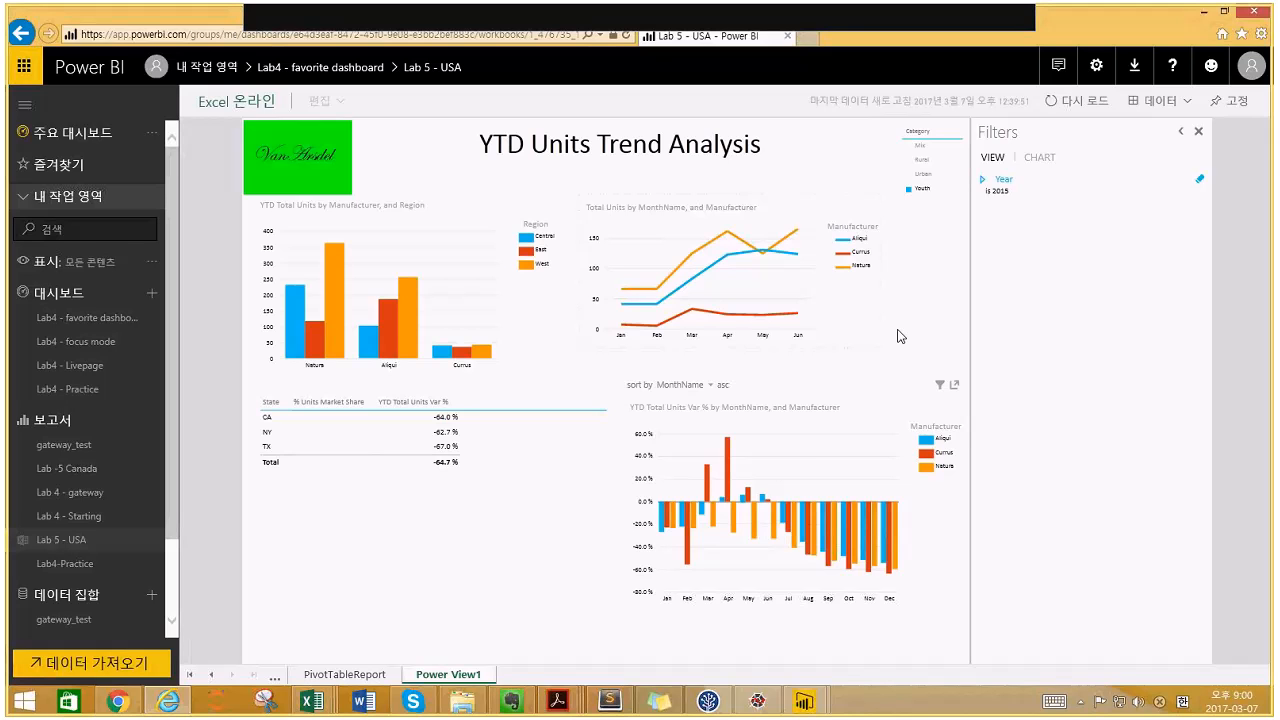
- Cross-highlight the Aliqui West bar in the Units by Manufacturer and Region chart
left_click(406, 344)
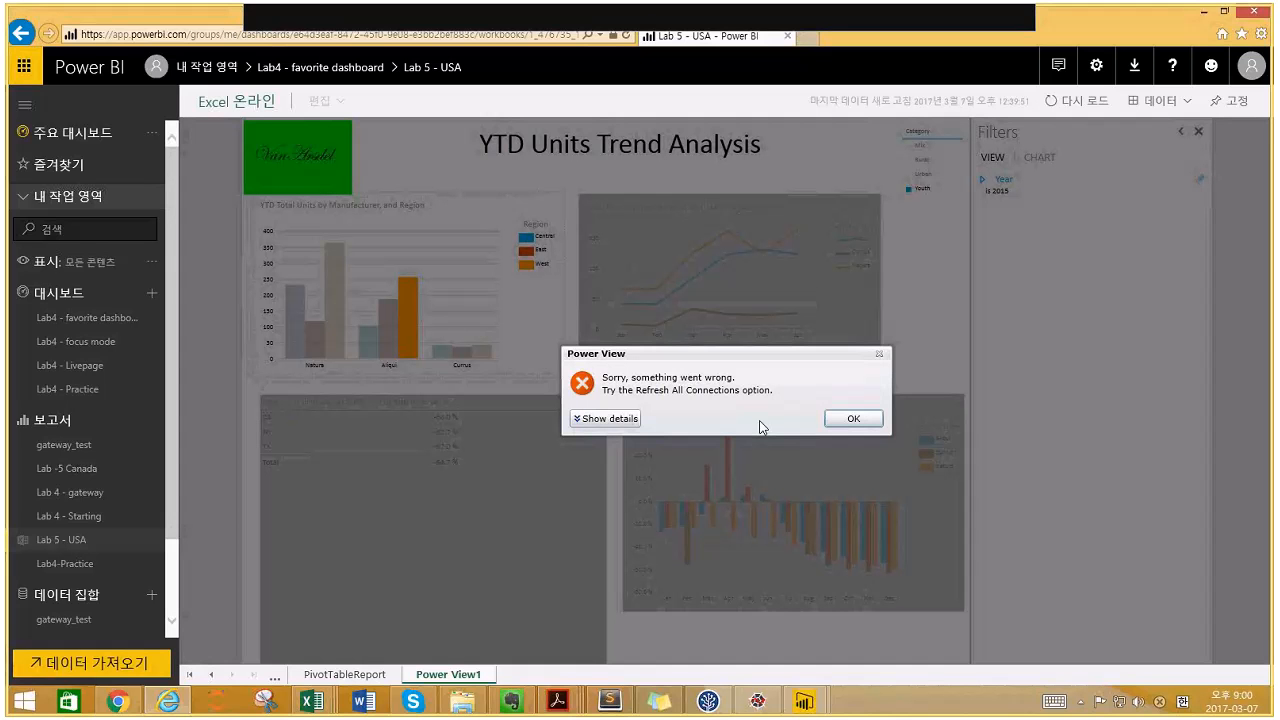
- Dismiss the Power View 'Sorry, something went wrong' error with OK
left_click(838, 425)
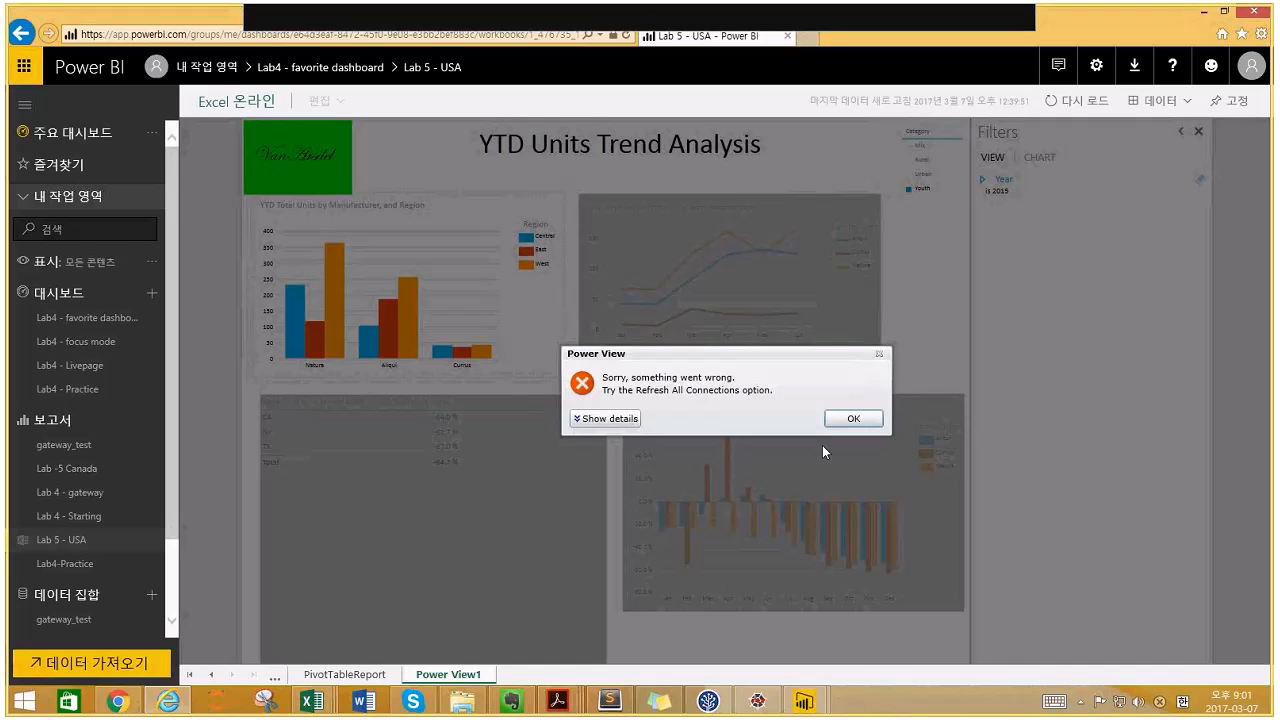
left_click(855, 420)
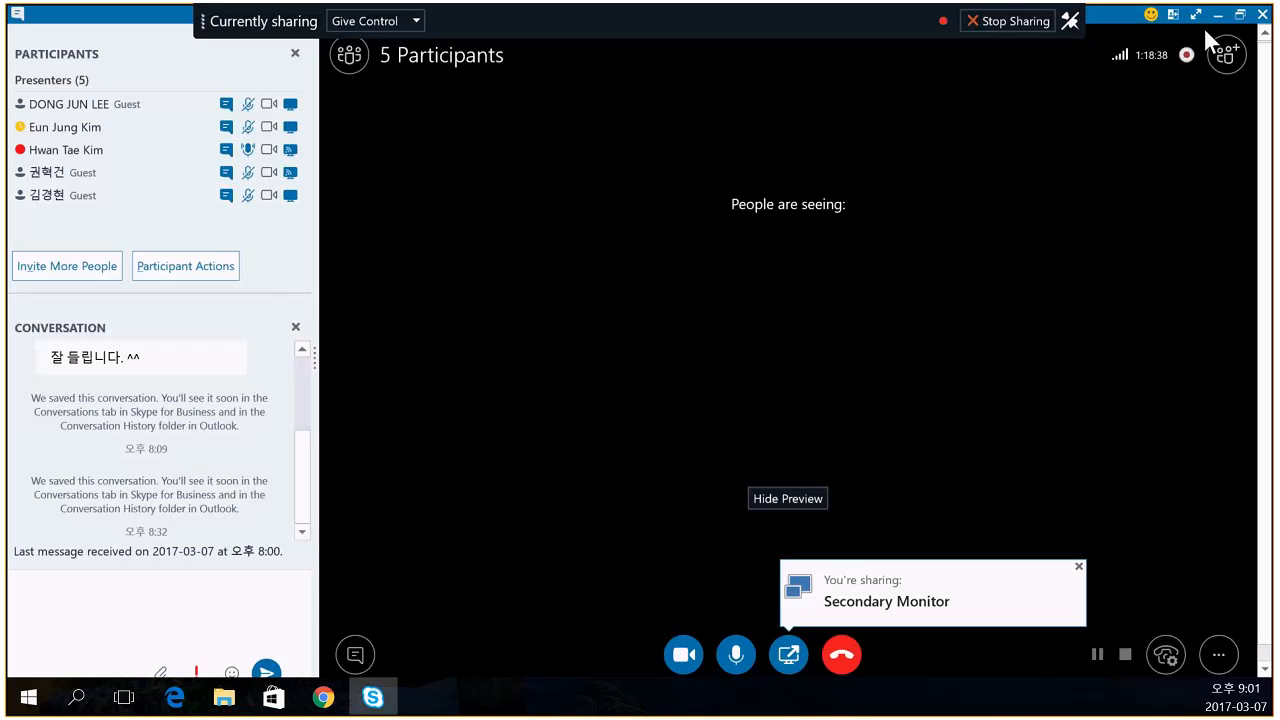
- Minimize the Skype for Business meeting window to reveal the shared Power BI browser
left_click(1214, 16)
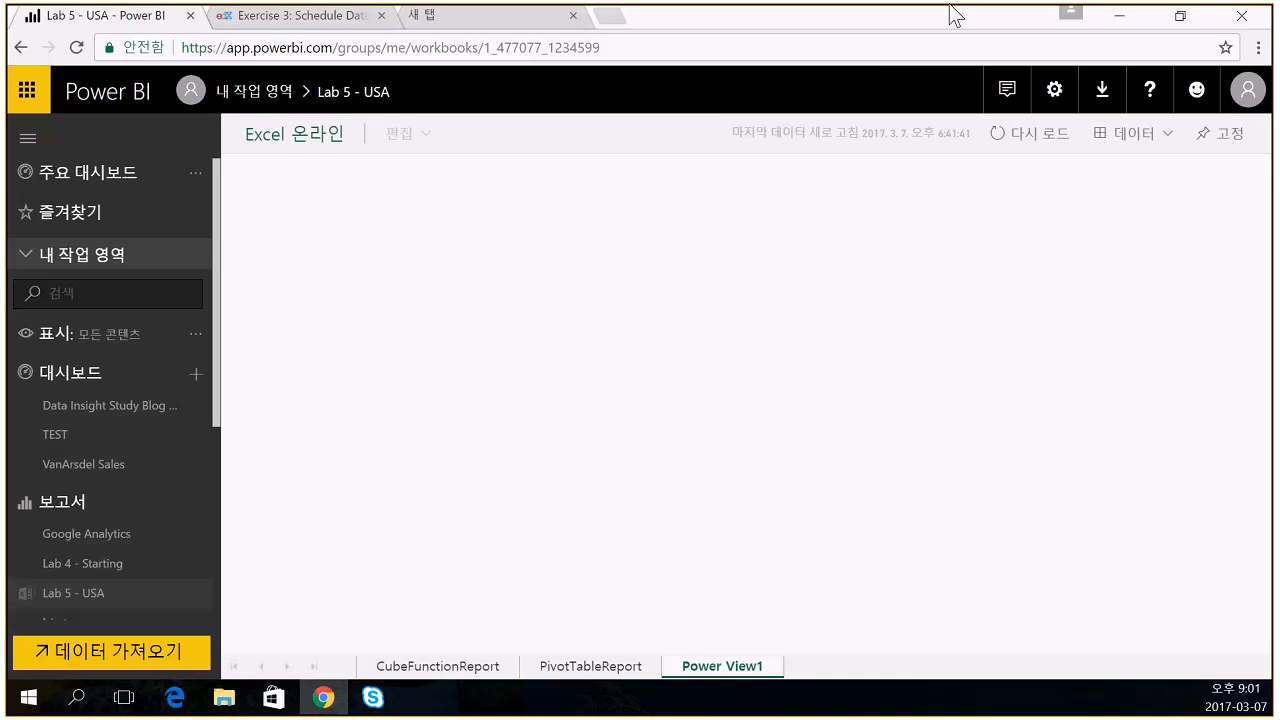
- Close the extra browser tabs and open the Power BI settings page
left_click(381, 15)
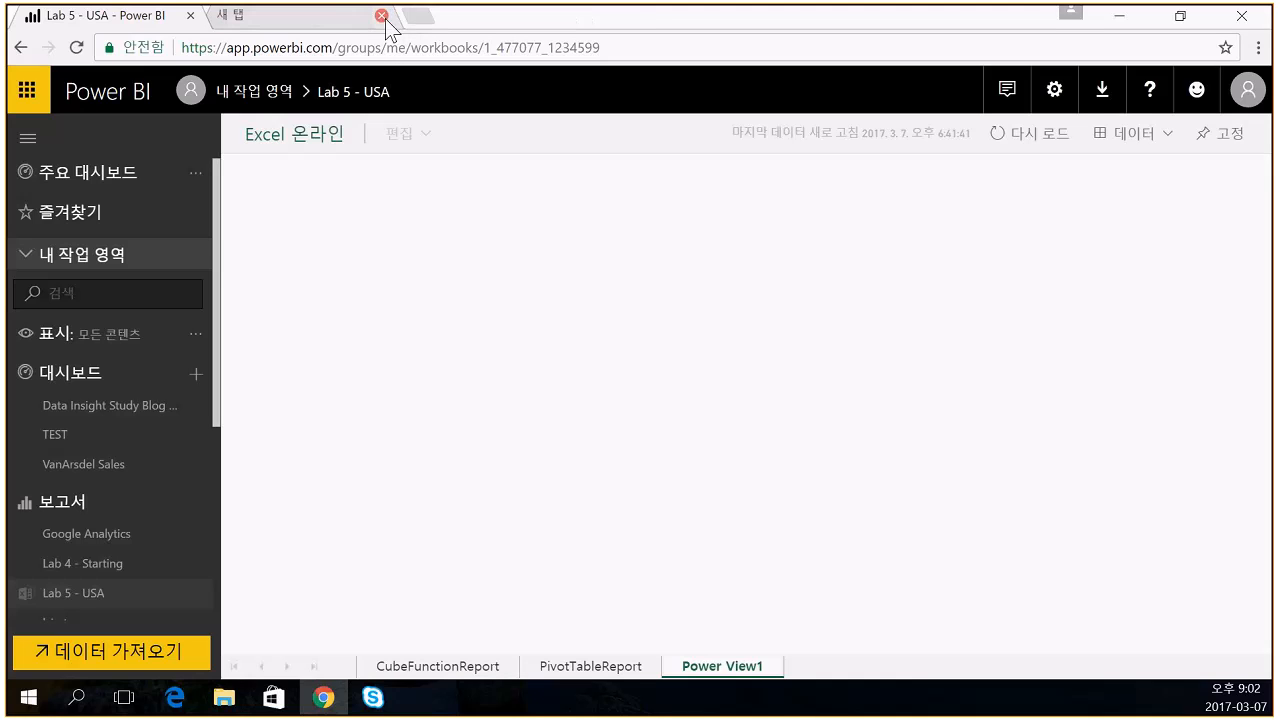
left_click(381, 15)
left_click(1052, 89)
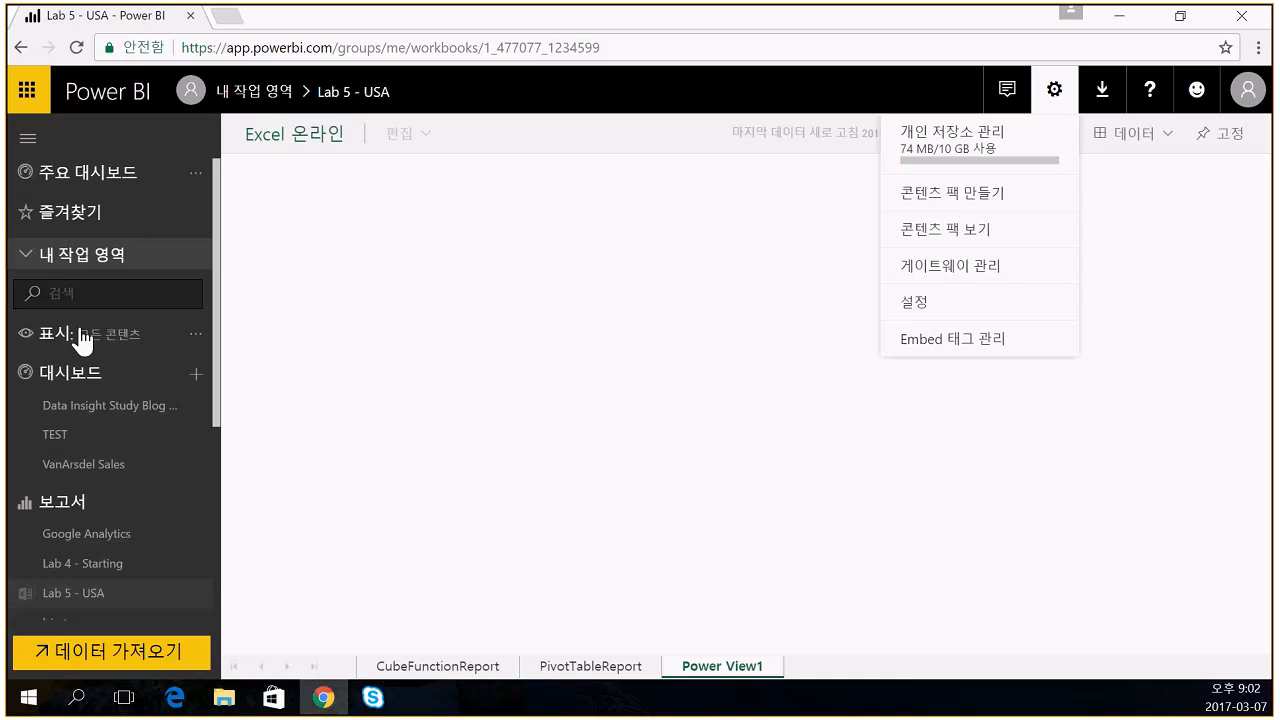
left_click(75, 465)
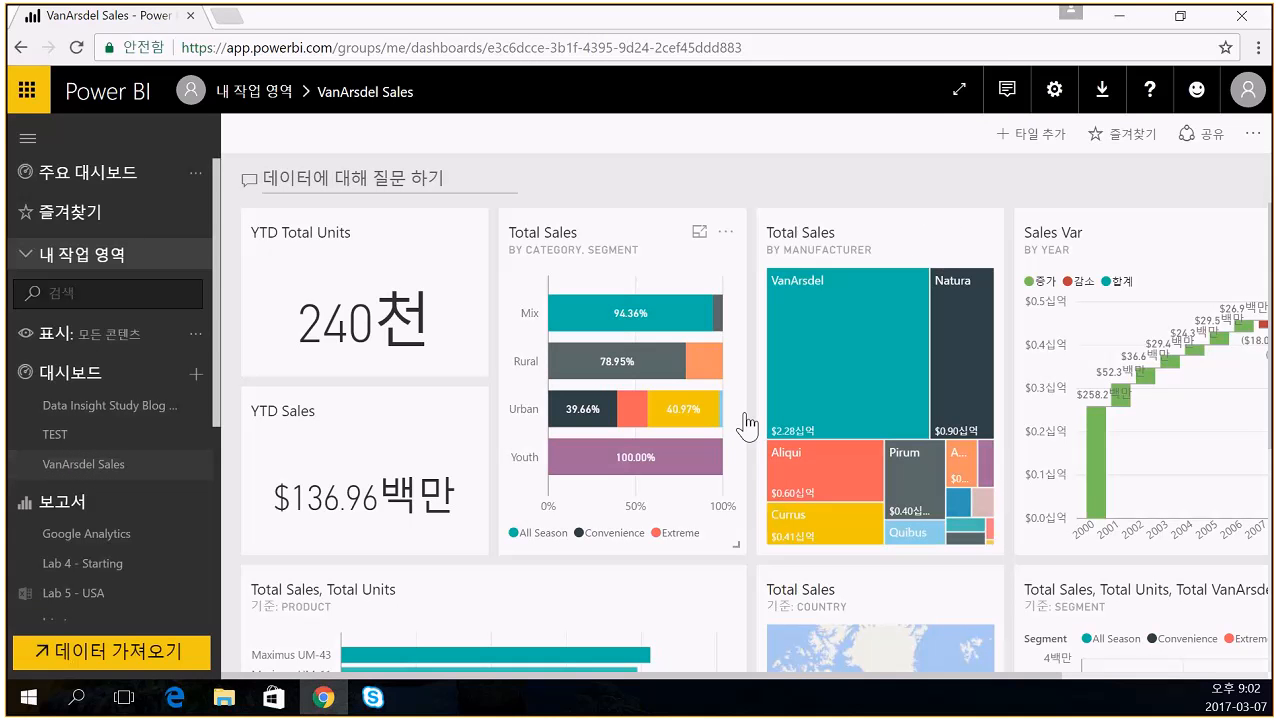
left_click(1056, 93)
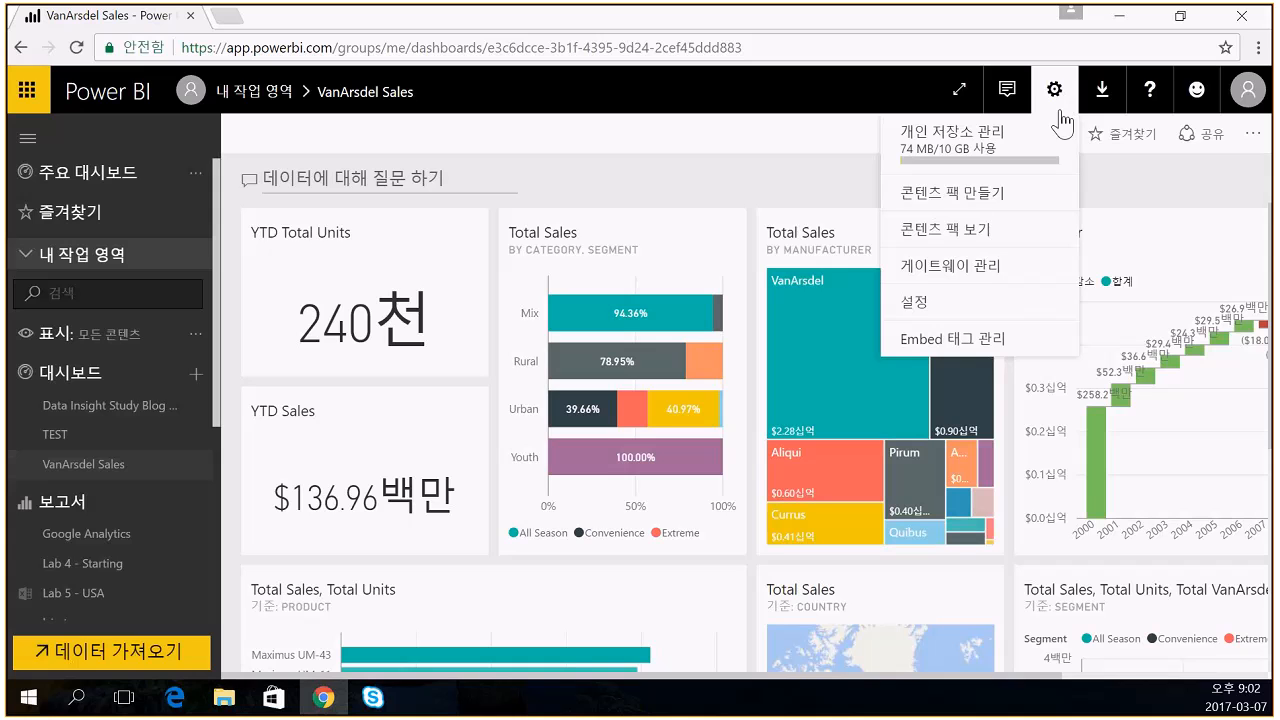
left_click(928, 312)
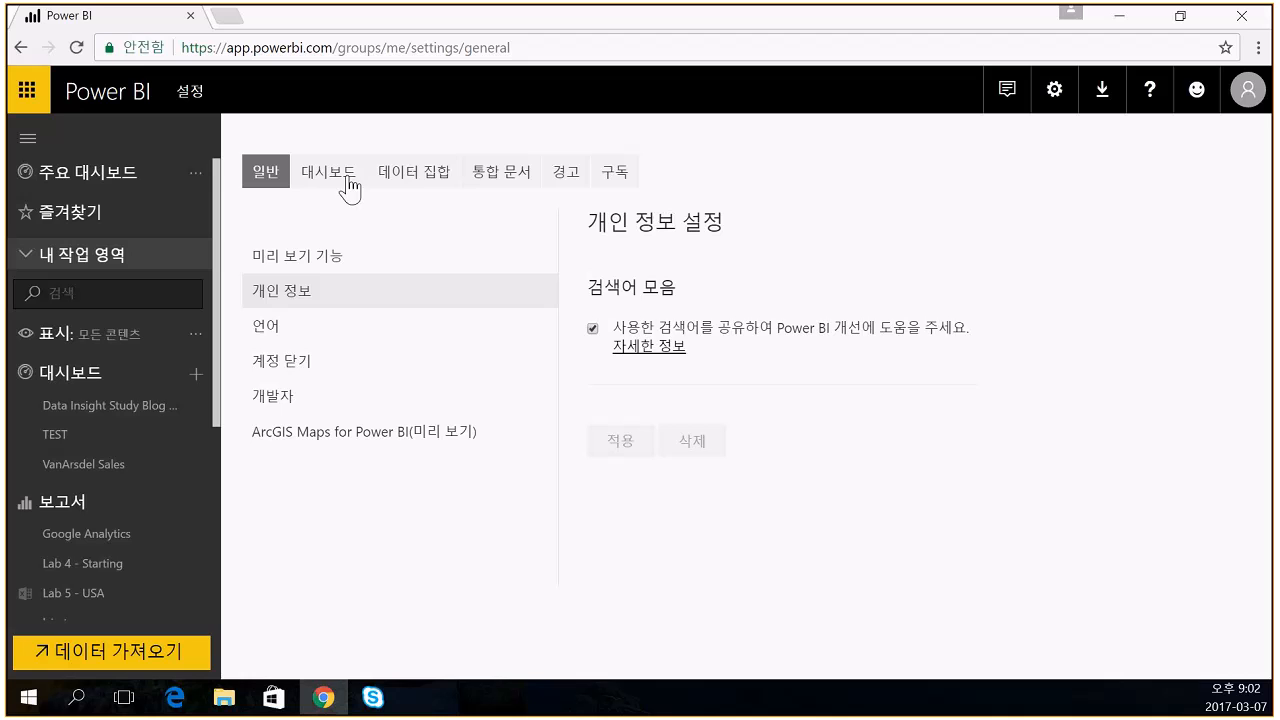
- Review the general settings, then the TEST and VanArsdel Sales dashboard settings
left_click(285, 333)
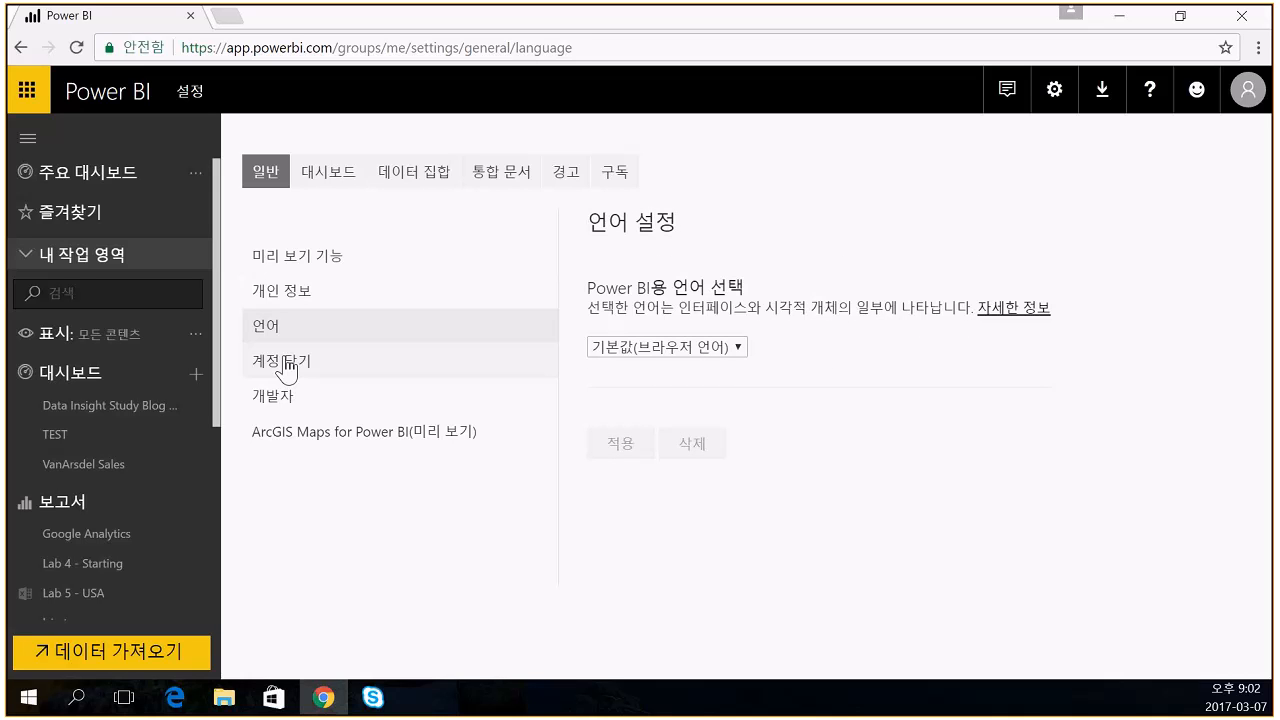
left_click(285, 363)
left_click(281, 398)
left_click(295, 437)
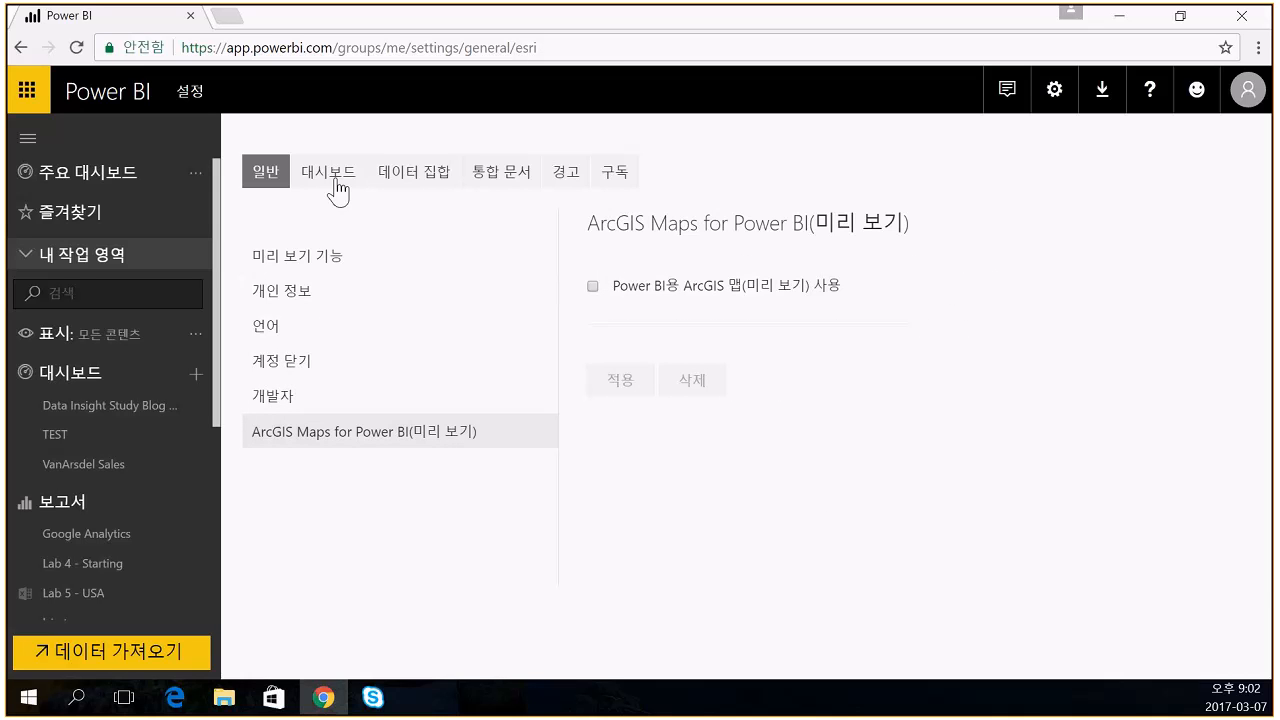
left_click(331, 178)
left_click(294, 300)
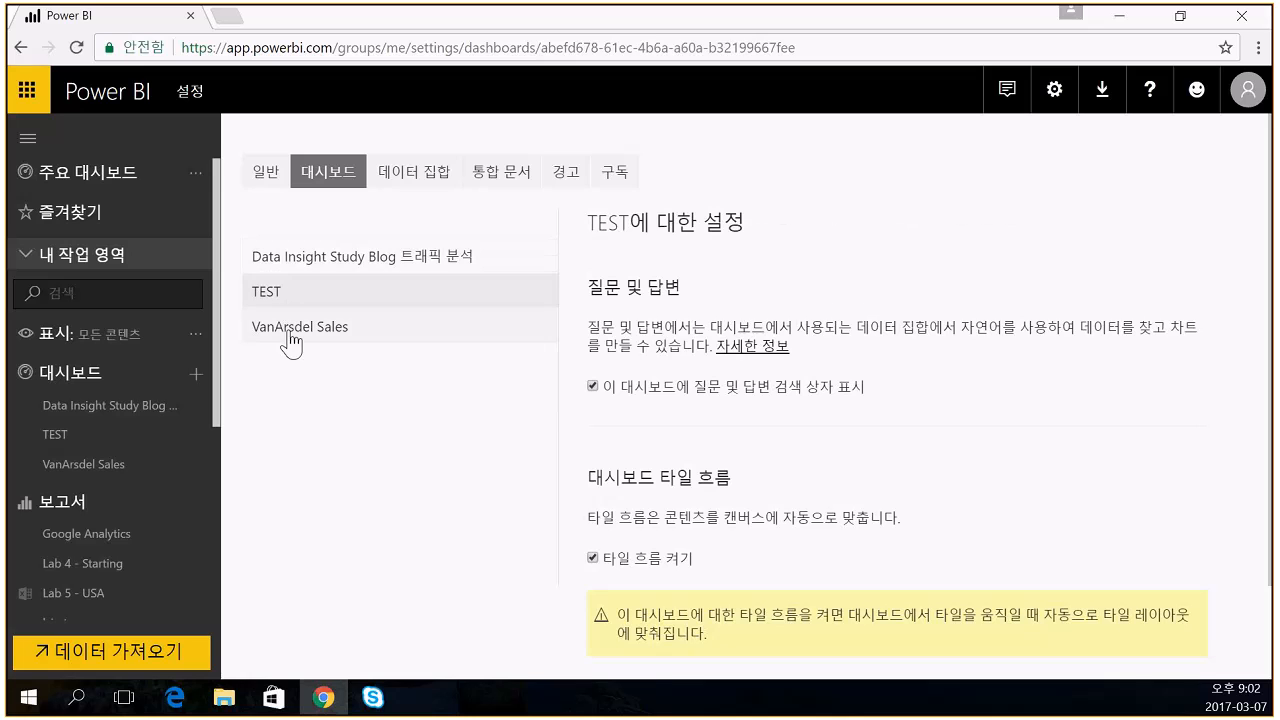
left_click(290, 340)
- Check the lsis_temp dataset's refresh history among the dataset settings
left_click(410, 178)
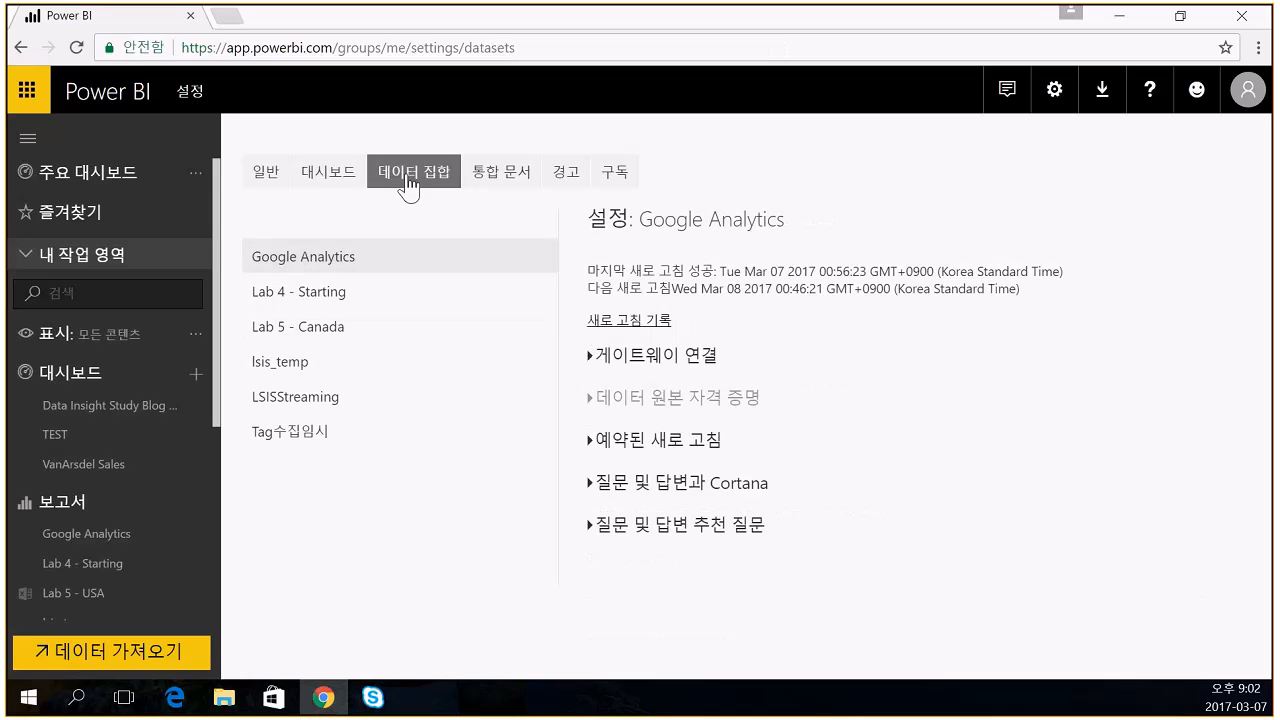
left_click(326, 298)
left_click(314, 328)
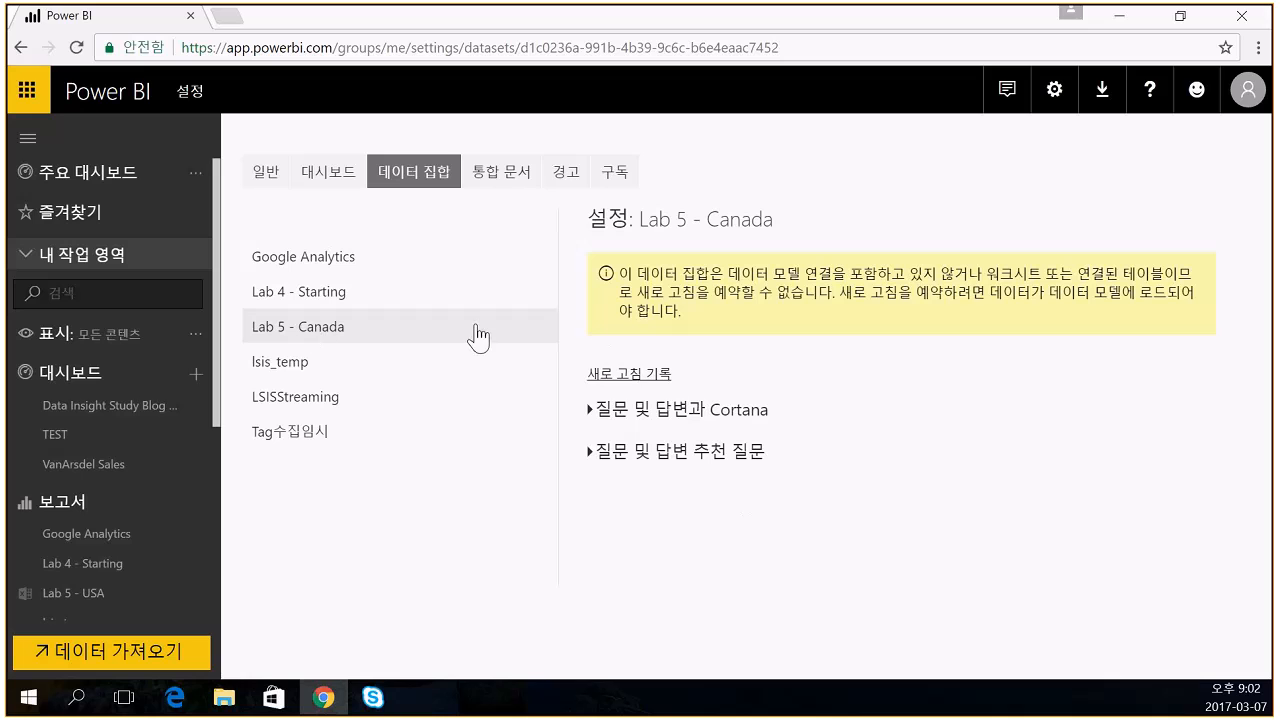
left_click(296, 373)
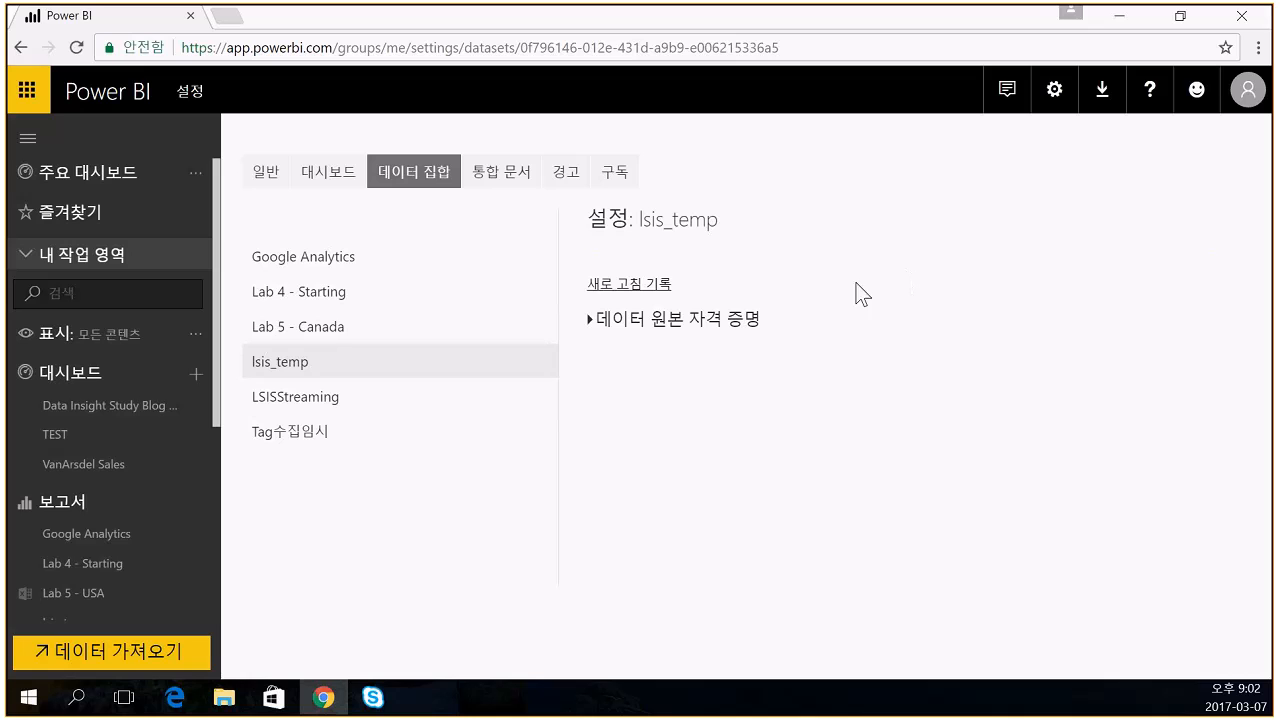
left_click(617, 285)
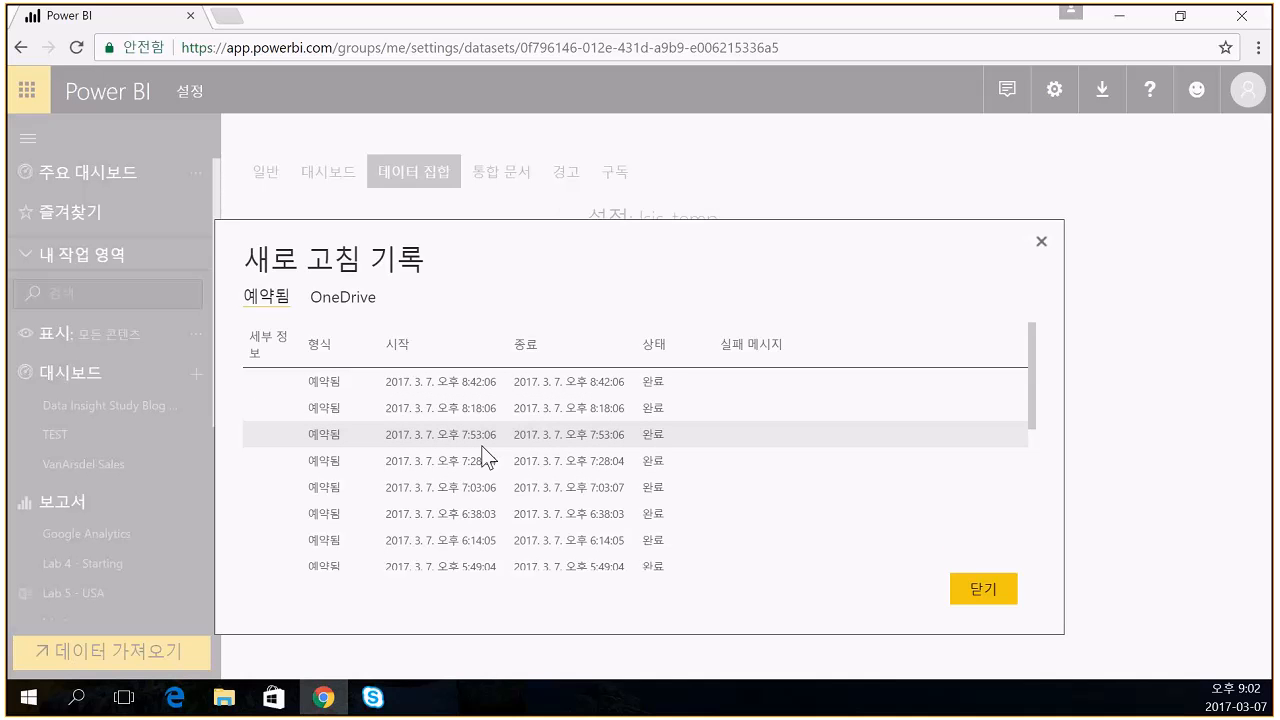
left_click(975, 590)
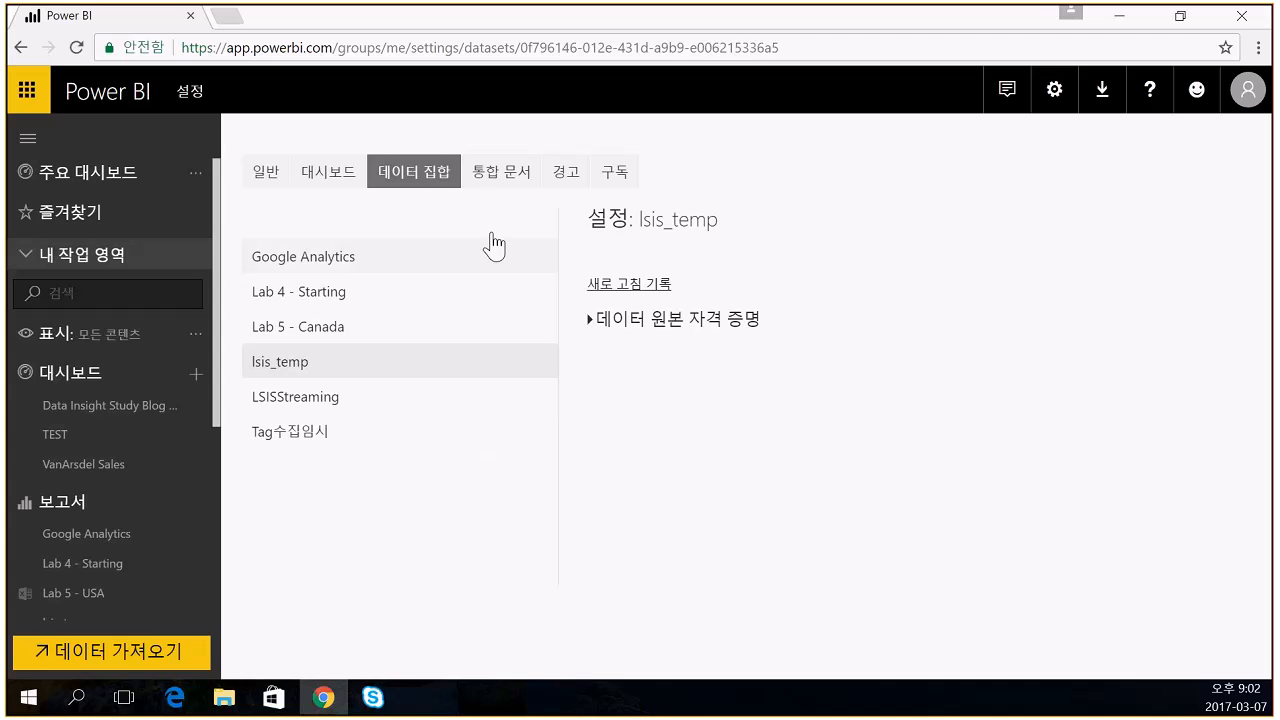
- Move through workbook and alerts settings to the empty Subscriptions page
left_click(502, 185)
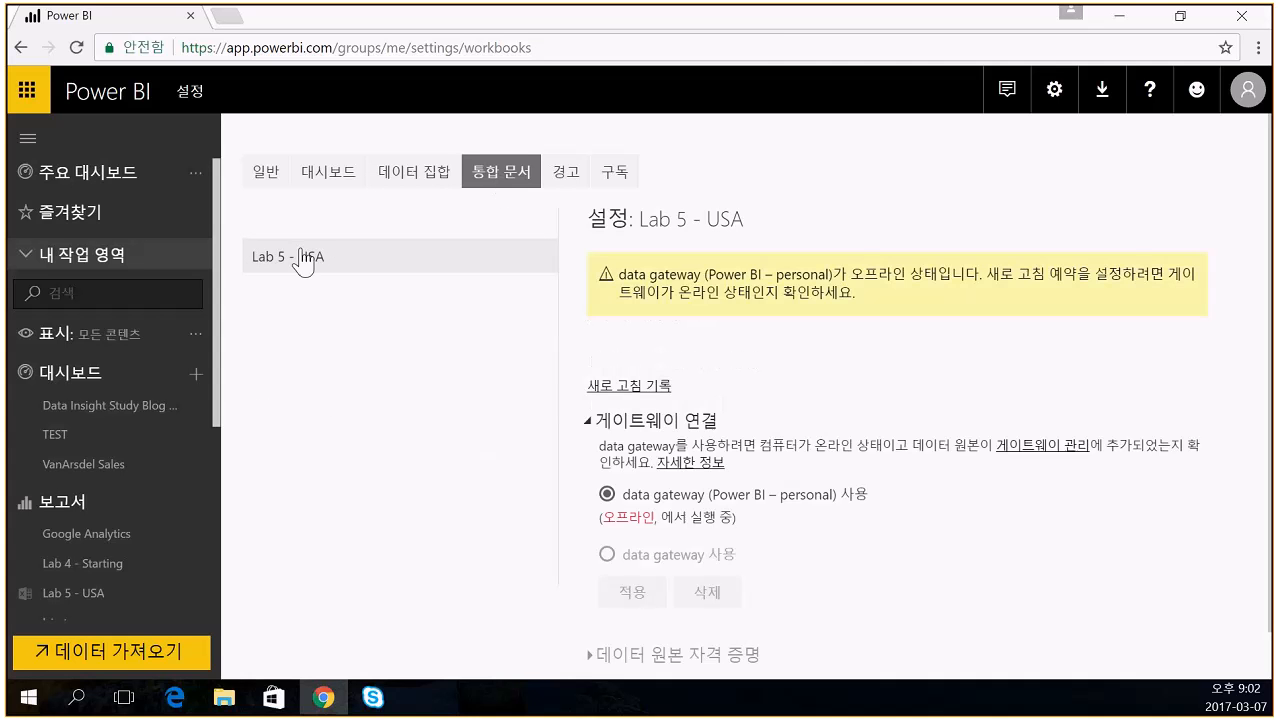
left_click(567, 178)
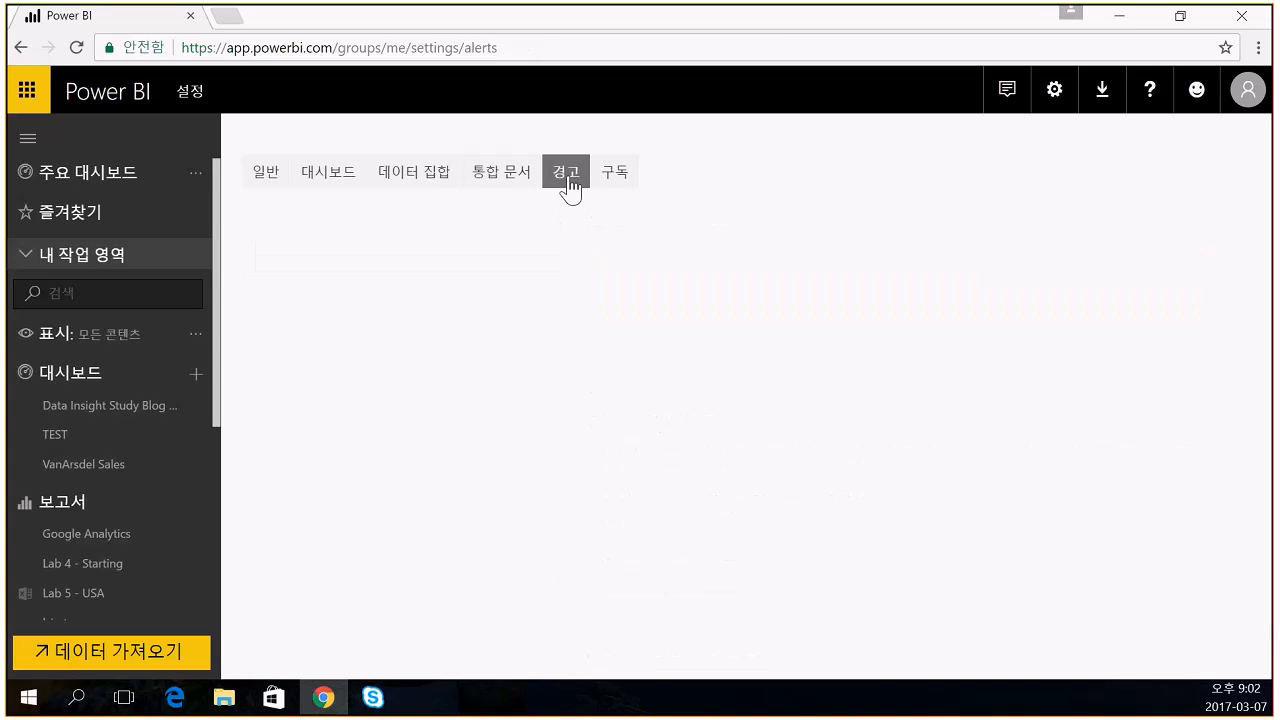
left_click(617, 177)
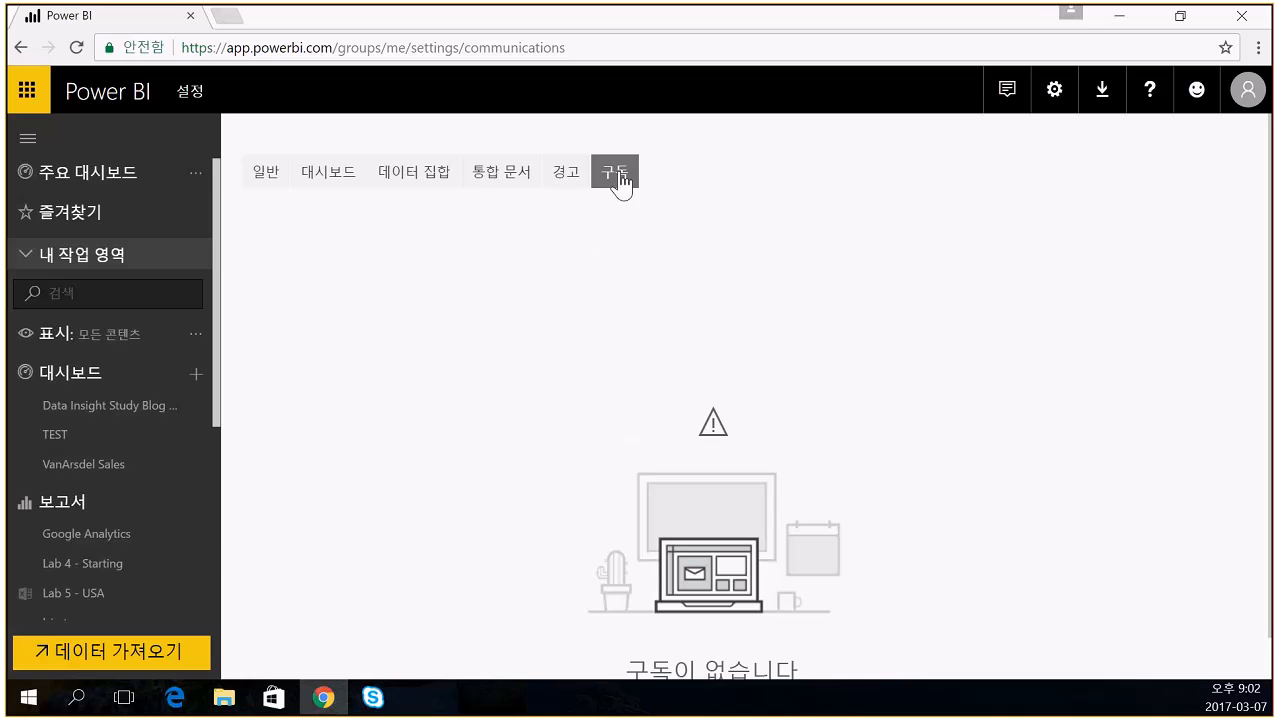
- Open VanArsdel Sales and save its settings with Q&A switched off
left_click(57, 436)
left_click(73, 466)
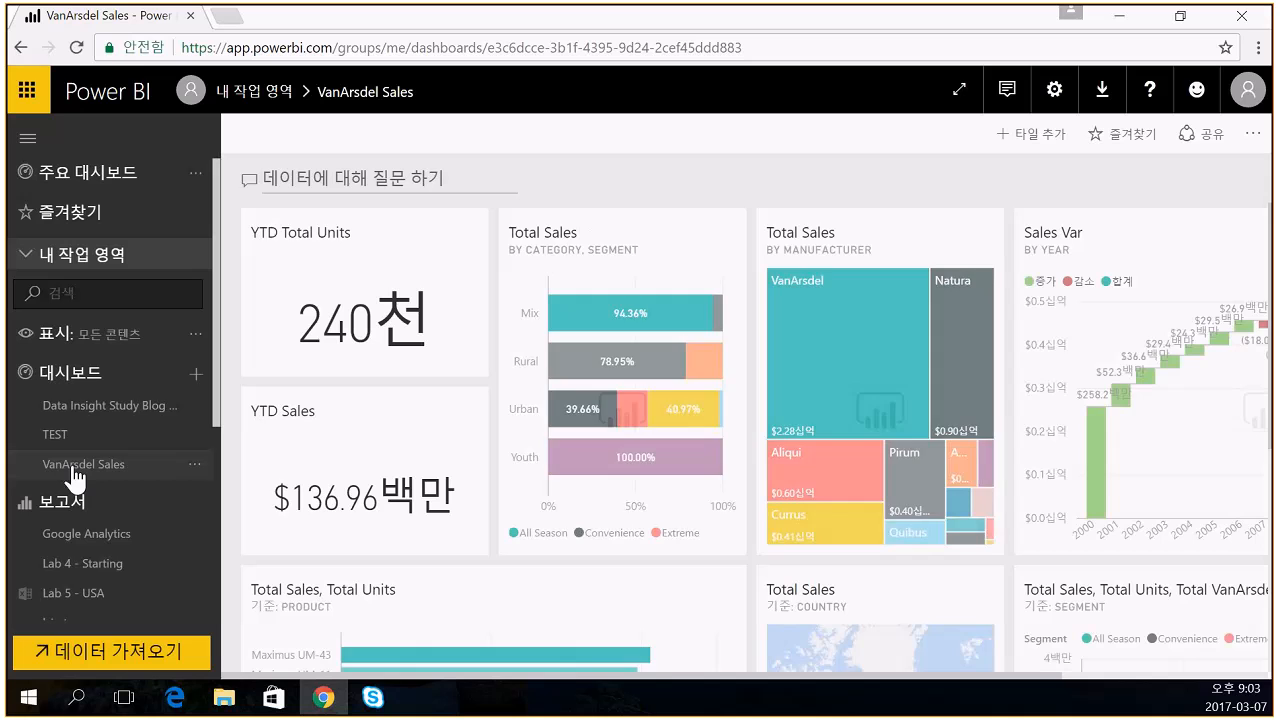
left_click(1253, 133)
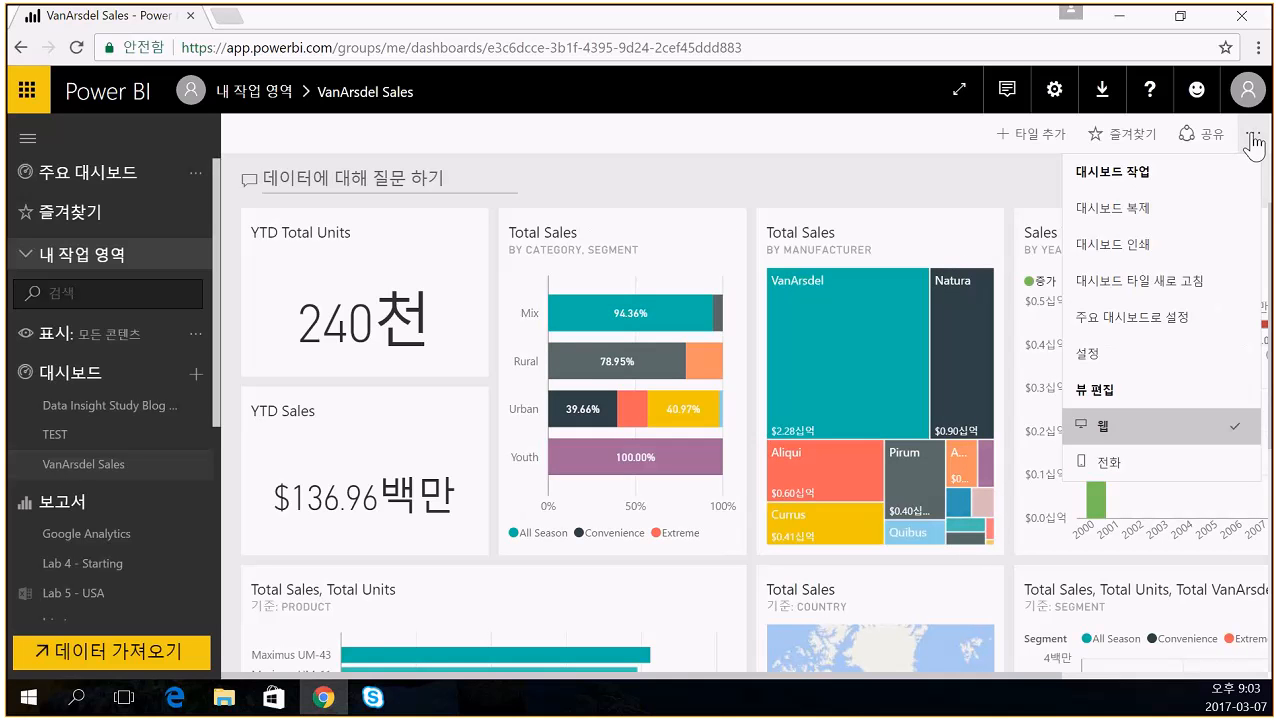
left_click(1092, 355)
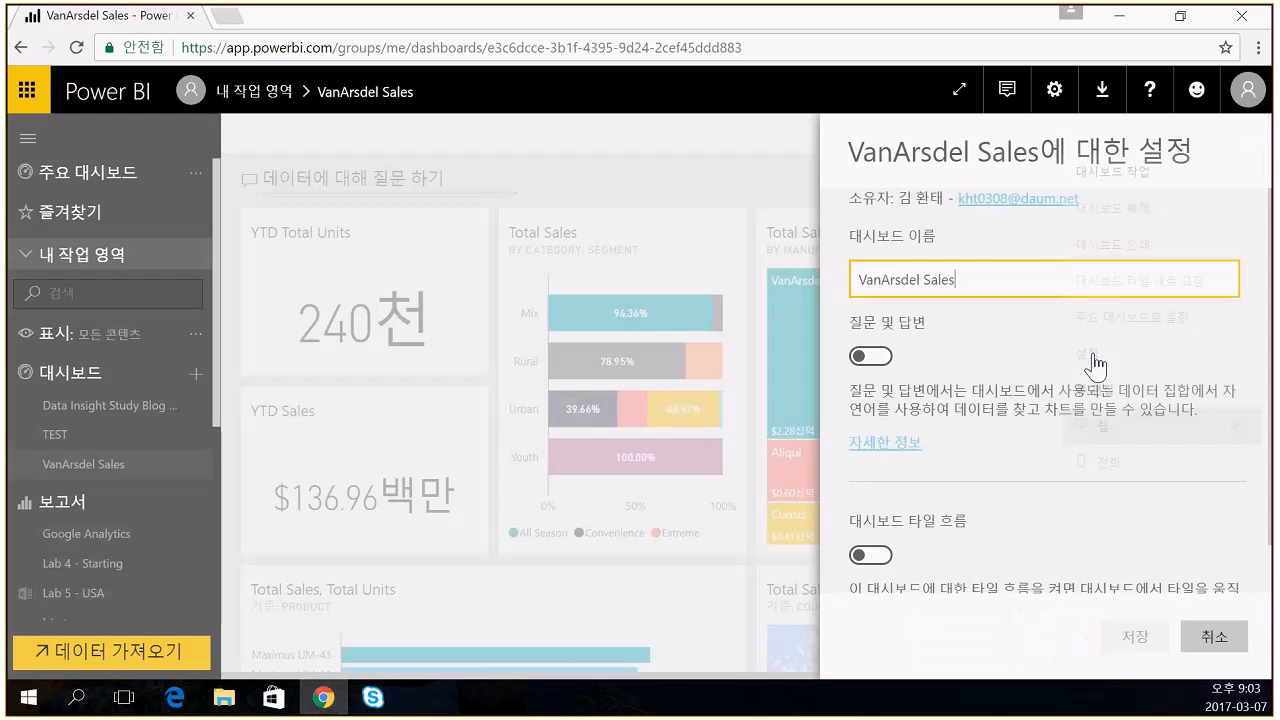
left_click(870, 356)
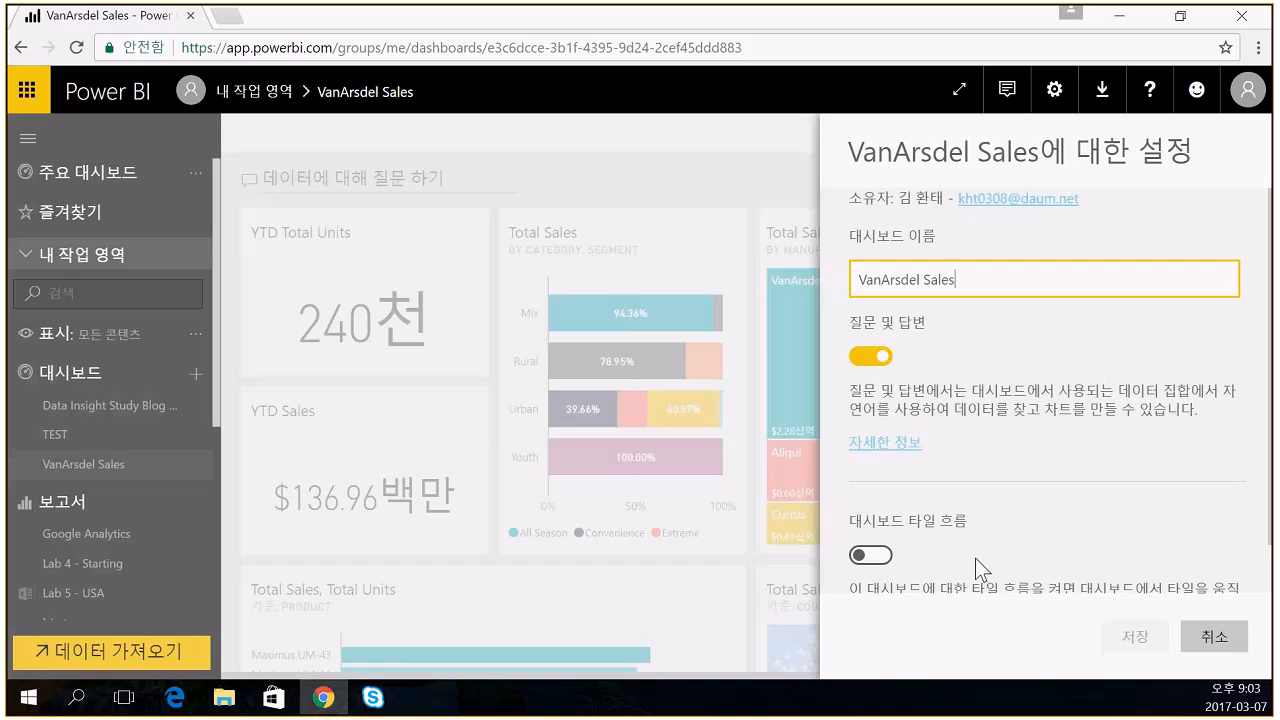
left_click(862, 362)
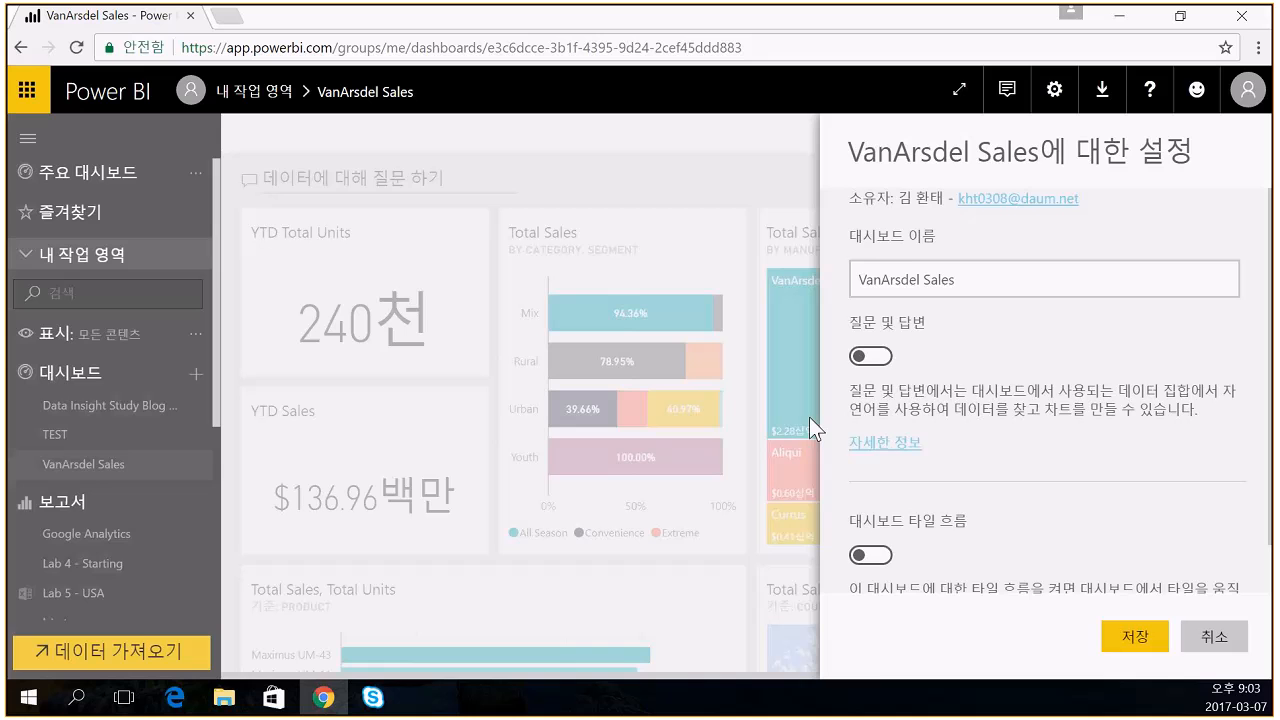
left_click(1134, 636)
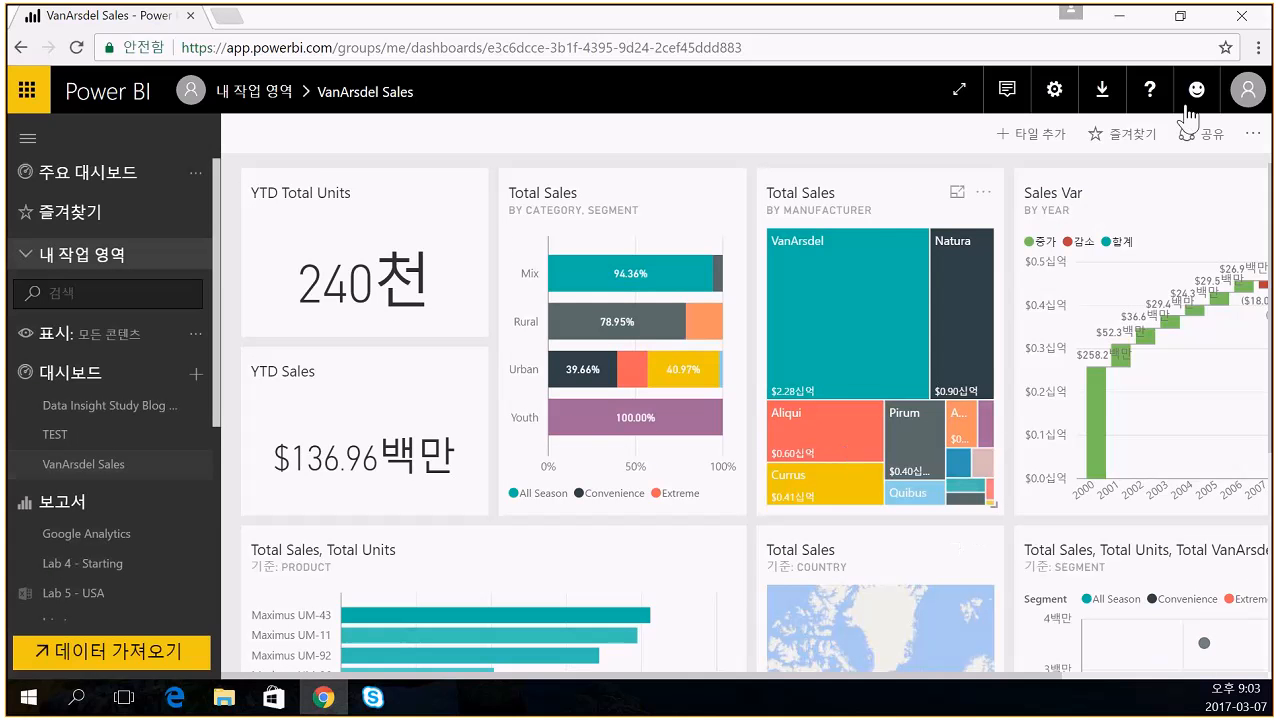
- Turn dashboard tile flow on, save, and drag the YTD Total Units tile
left_click(1252, 133)
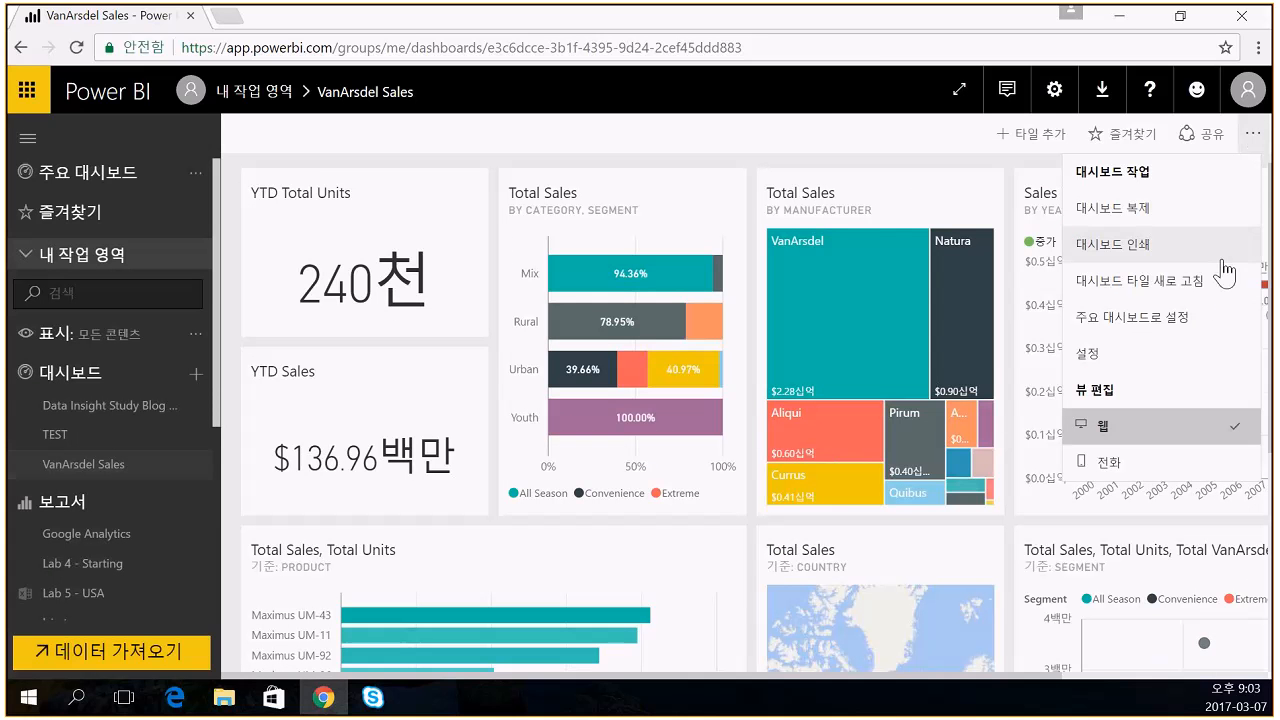
left_click(1090, 354)
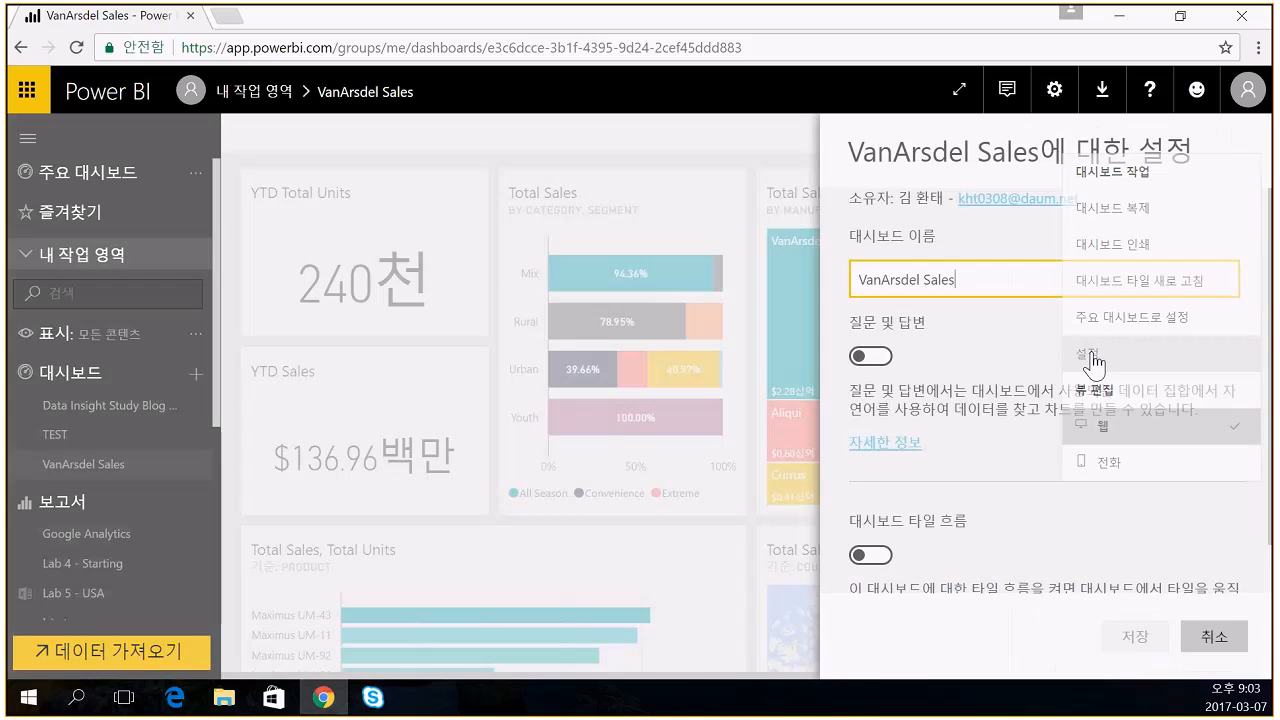
left_click(872, 556)
left_click(1134, 638)
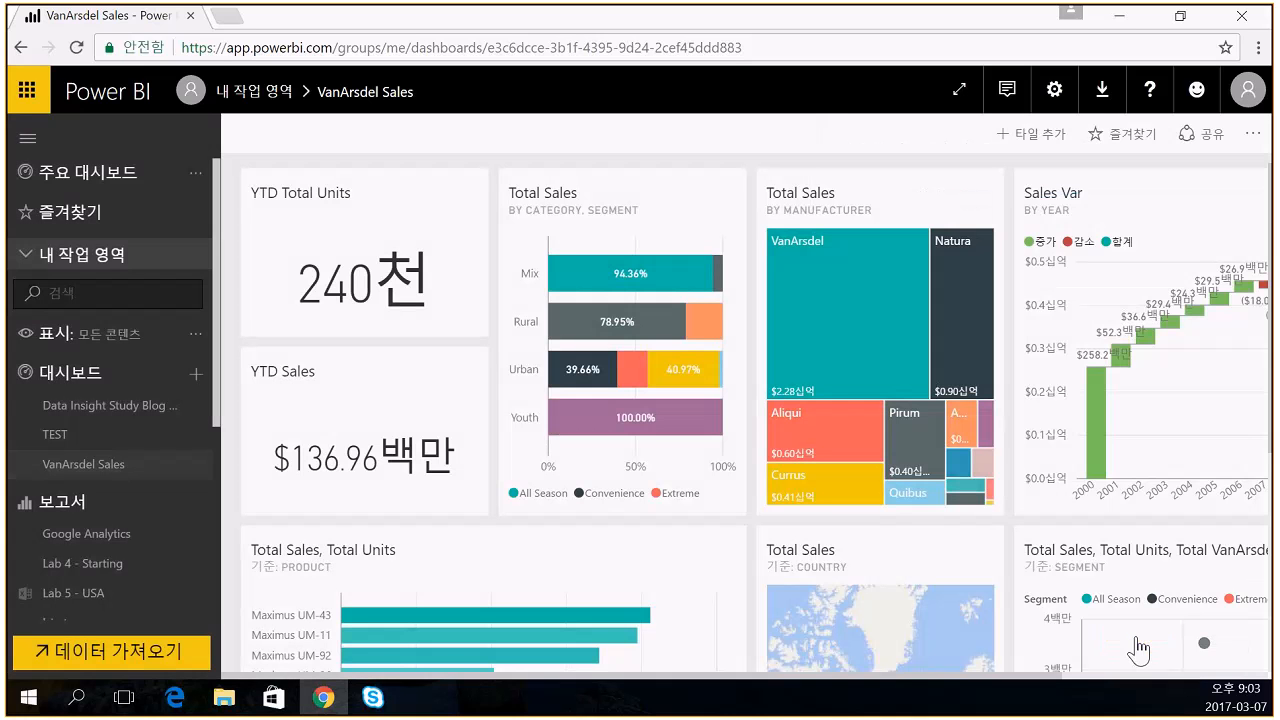
left_click_drag(388, 210, 380, 166)
- Turn tile flow back off, save, and reposition the YTD Total Units tile
left_click(1254, 136)
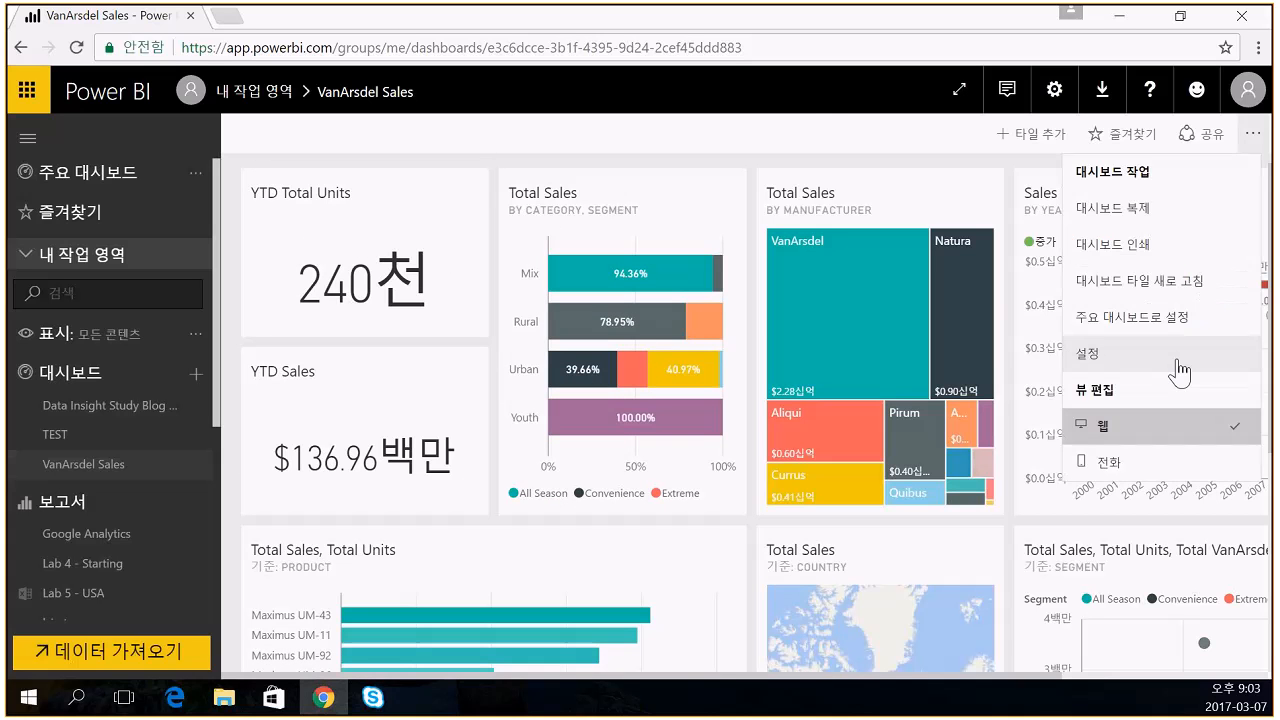
left_click(1108, 358)
left_click(864, 558)
left_click(1138, 640)
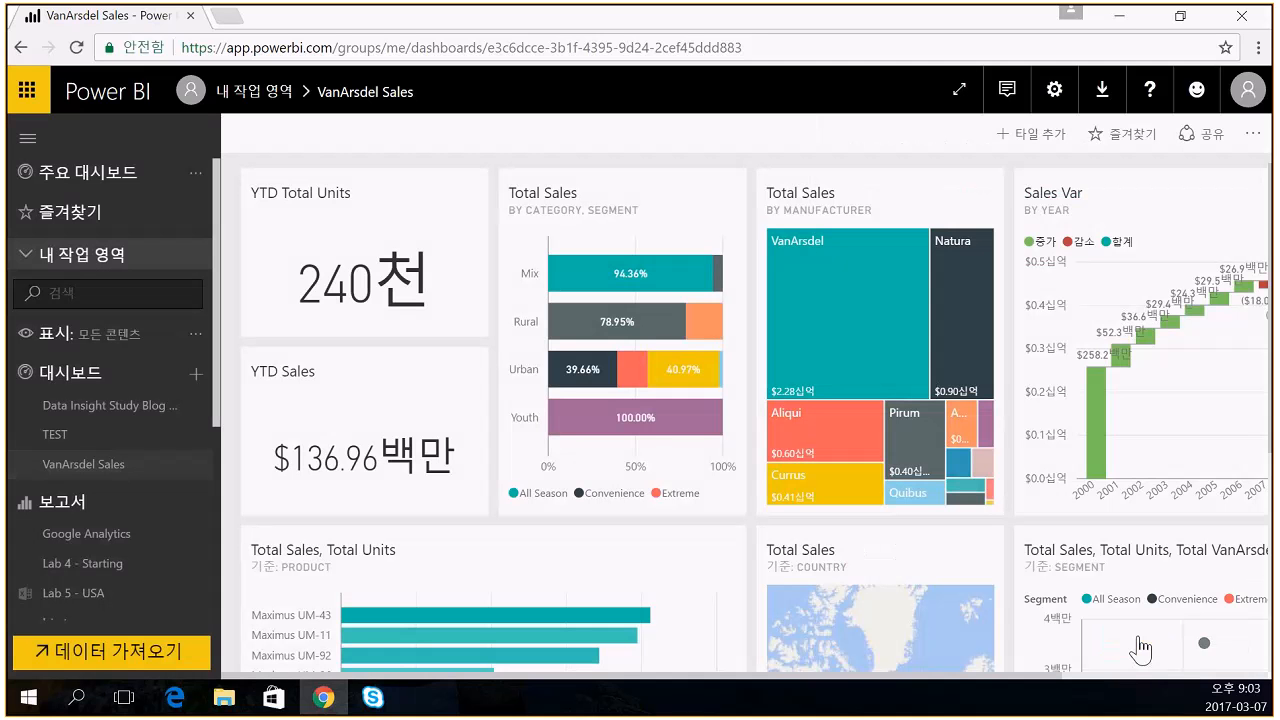
left_click_drag(383, 197, 437, 200)
left_click(1253, 134)
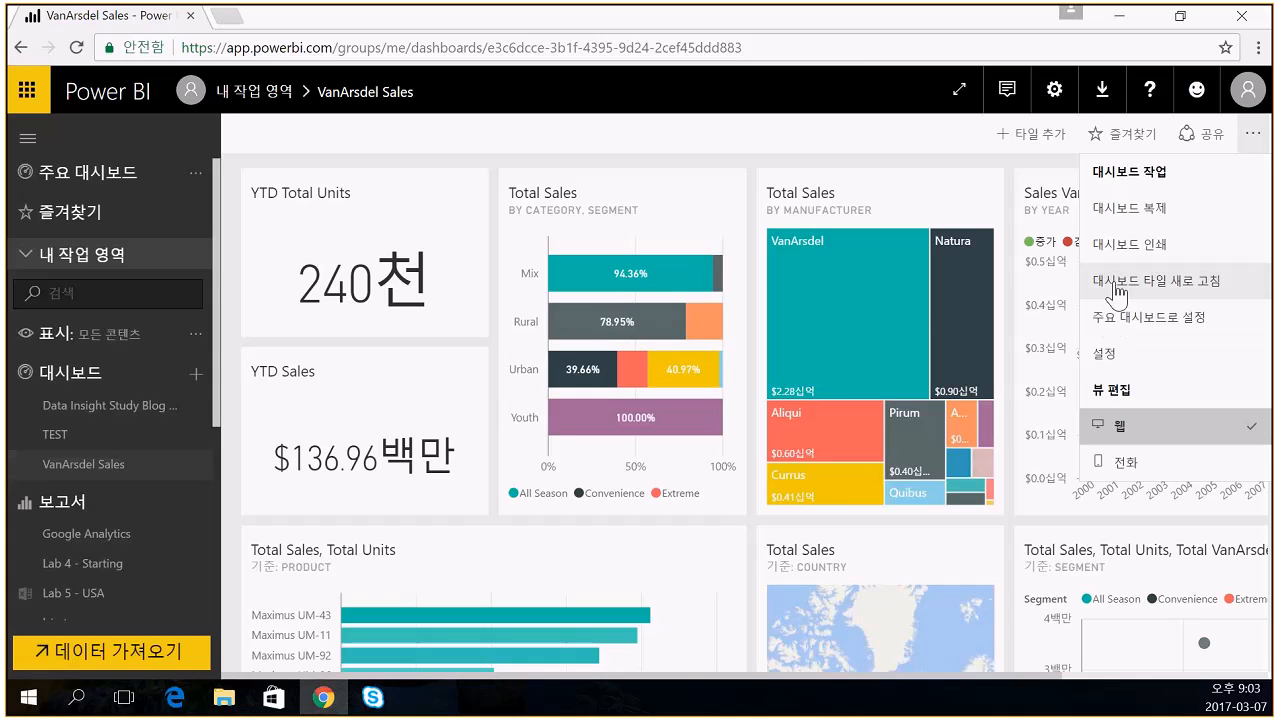
- Cancel the guest's pending invitation in the dashboard's Access list, leaving only the owner
mouse_move(984, 193)
left_click(908, 140)
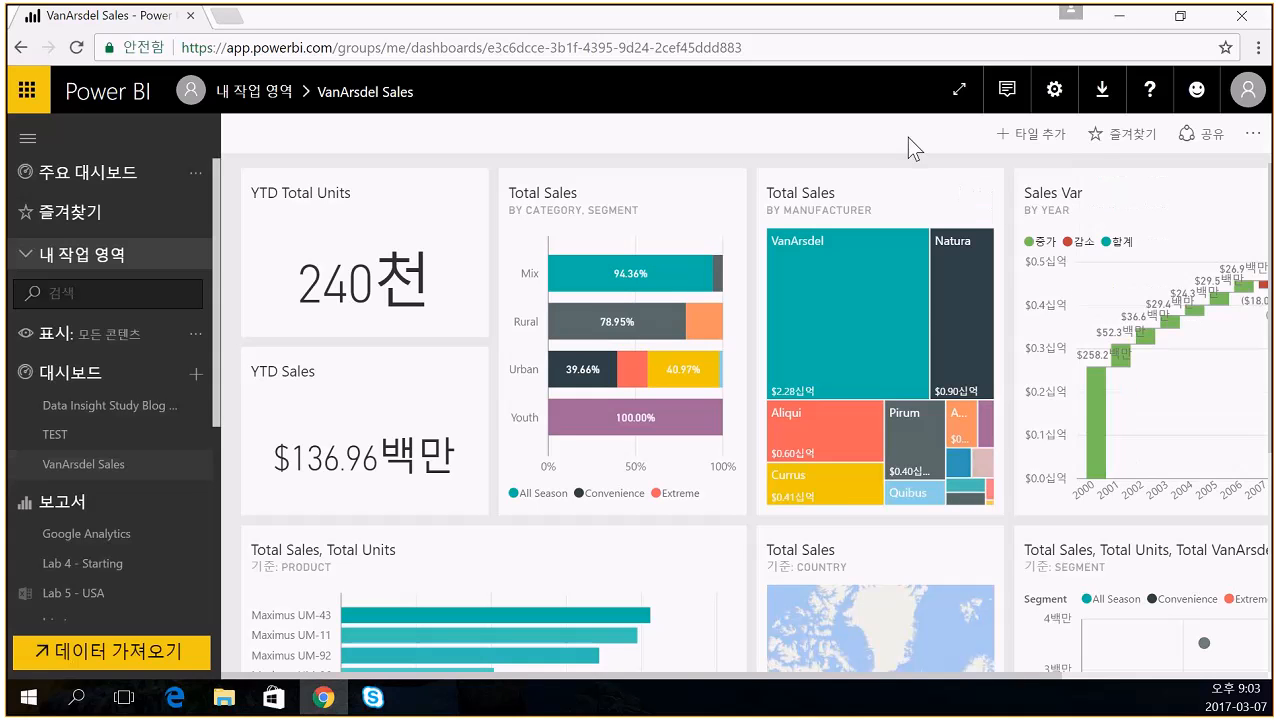
left_click(1200, 140)
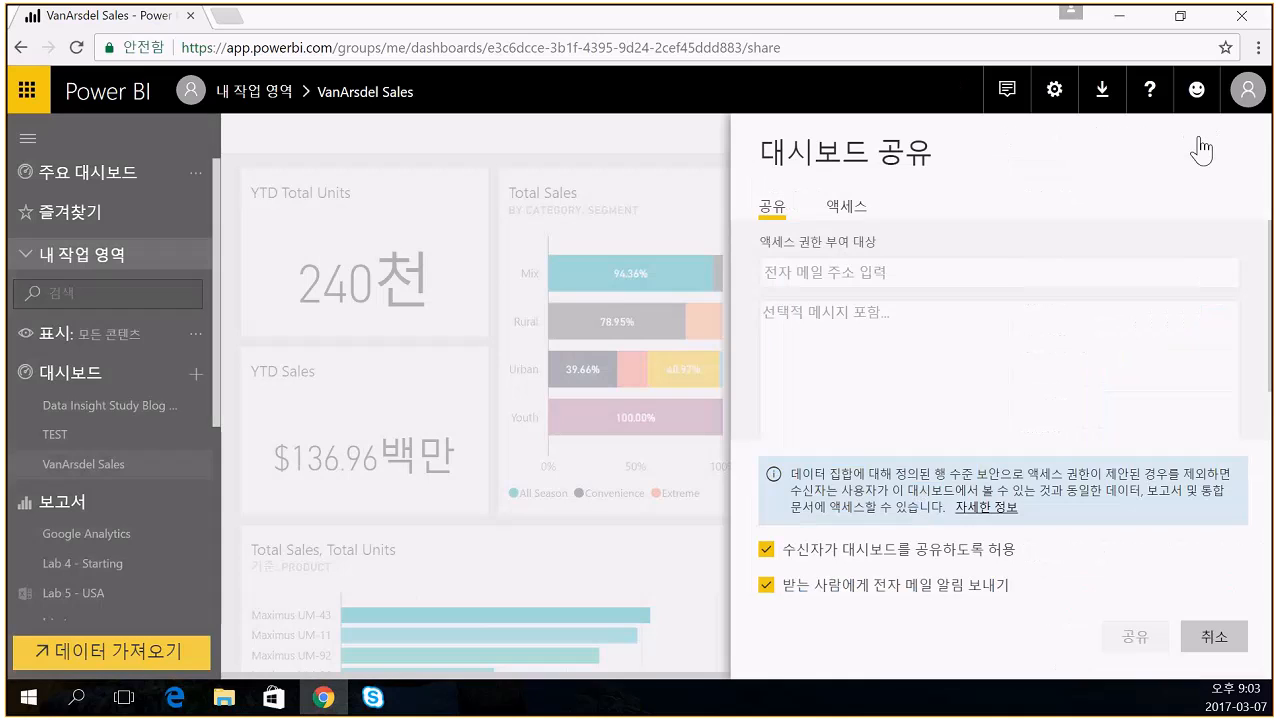
left_click(846, 212)
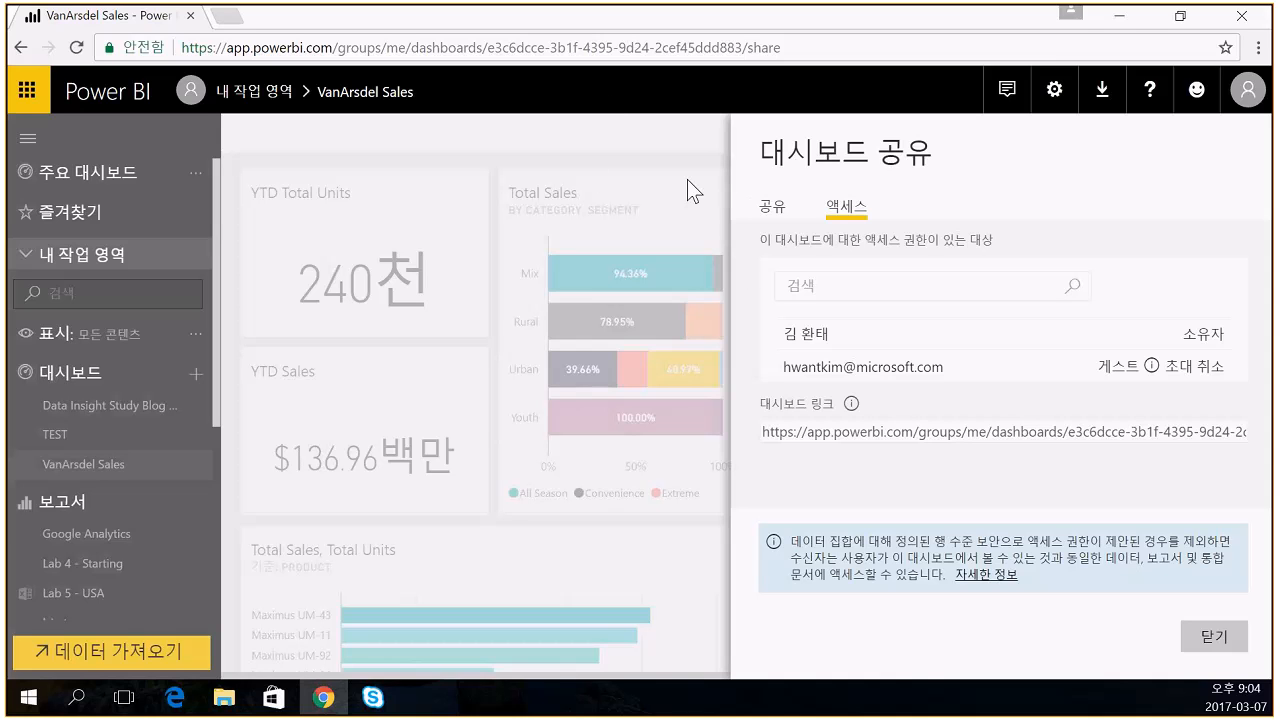
left_click_drag(787, 368, 941, 375)
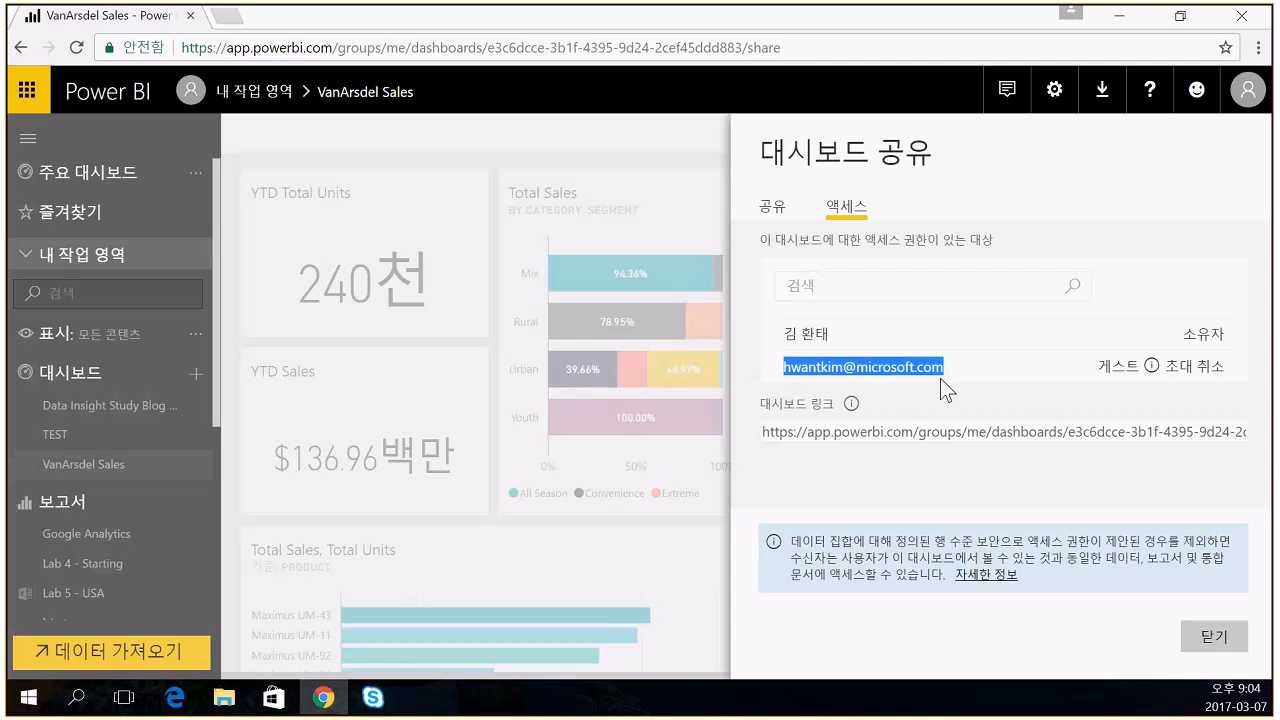
left_click(1148, 378)
left_click(1199, 368)
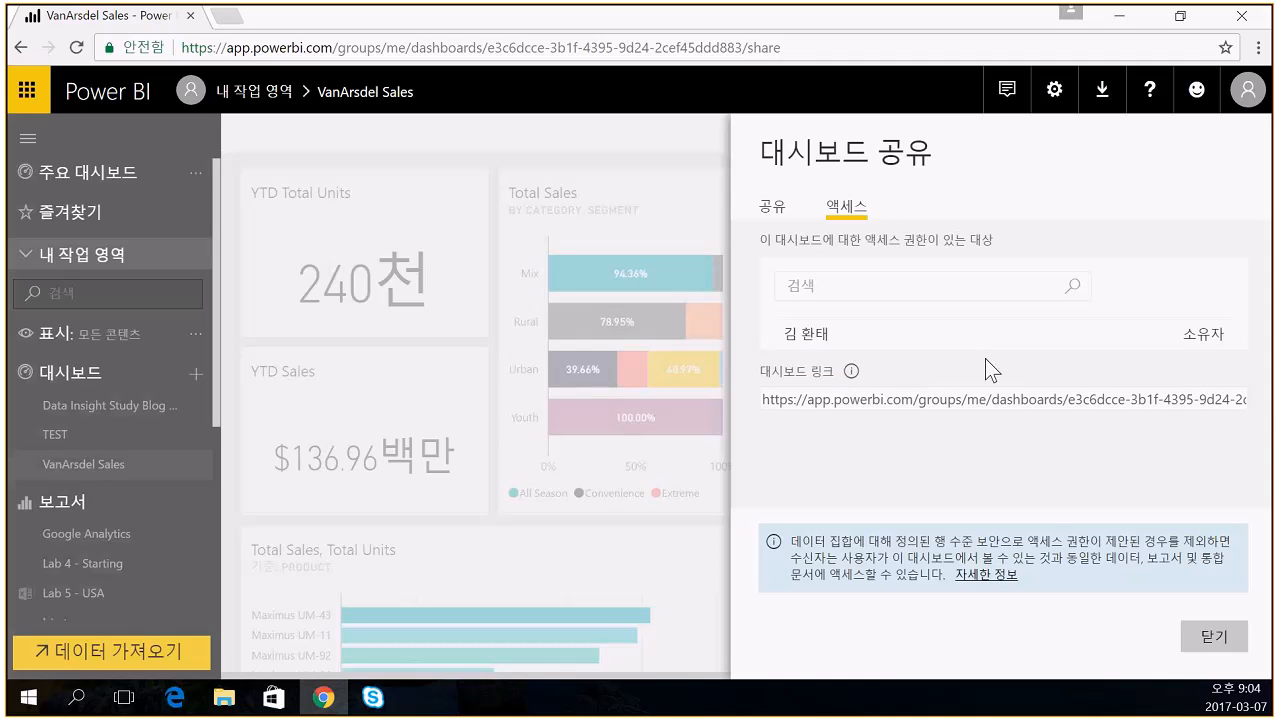
left_click(1213, 636)
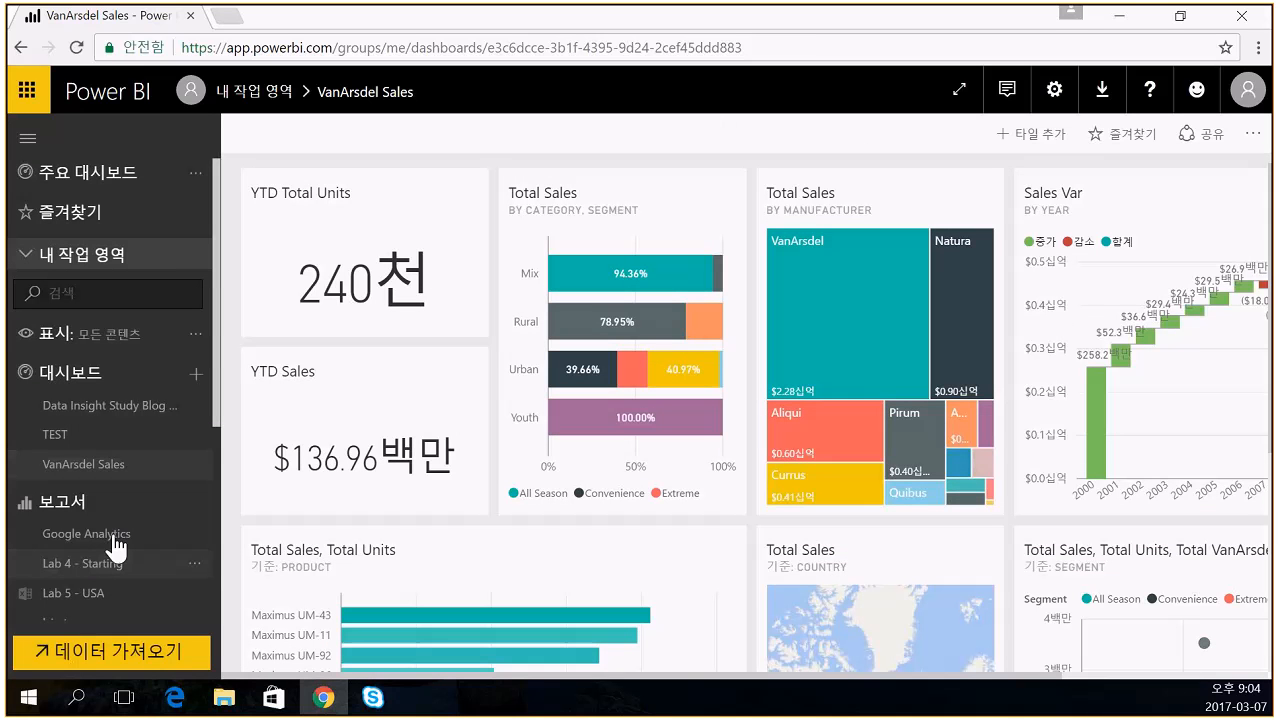
- Open the Tag수집임시 report and dismiss its Publish to web embed code dialog
left_click(97, 567)
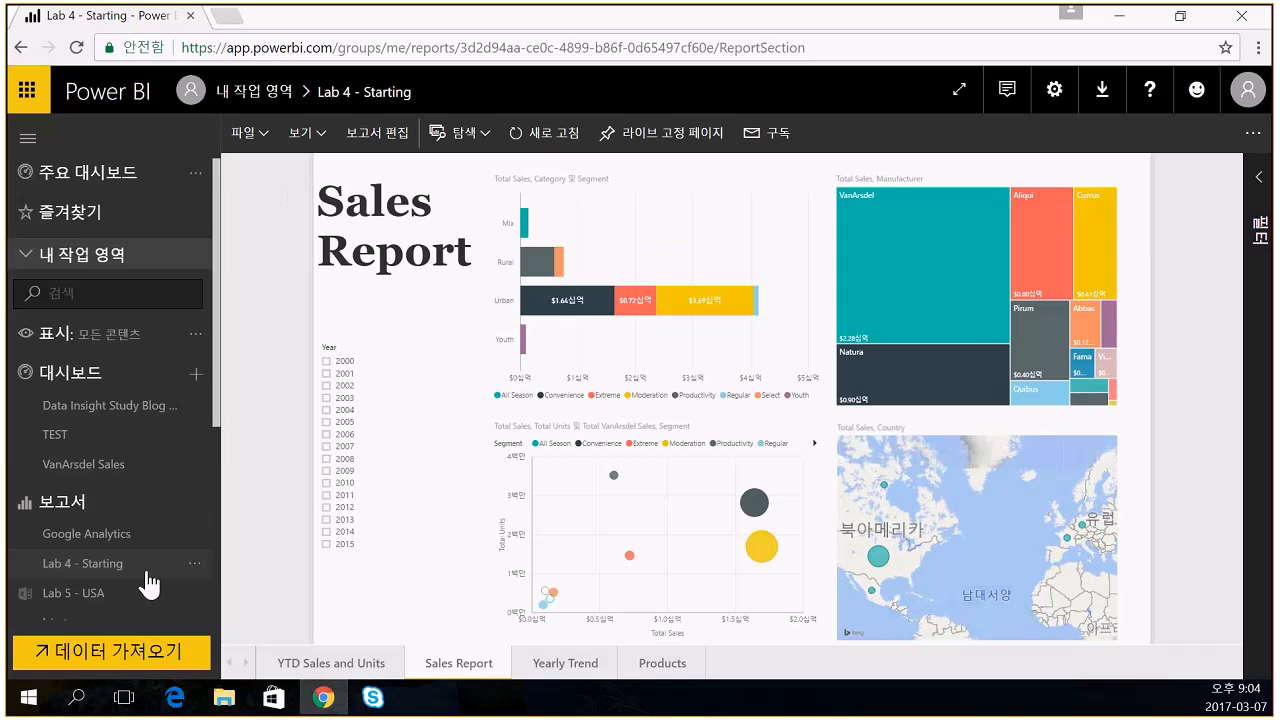
scroll(150, 570, "down", 3)
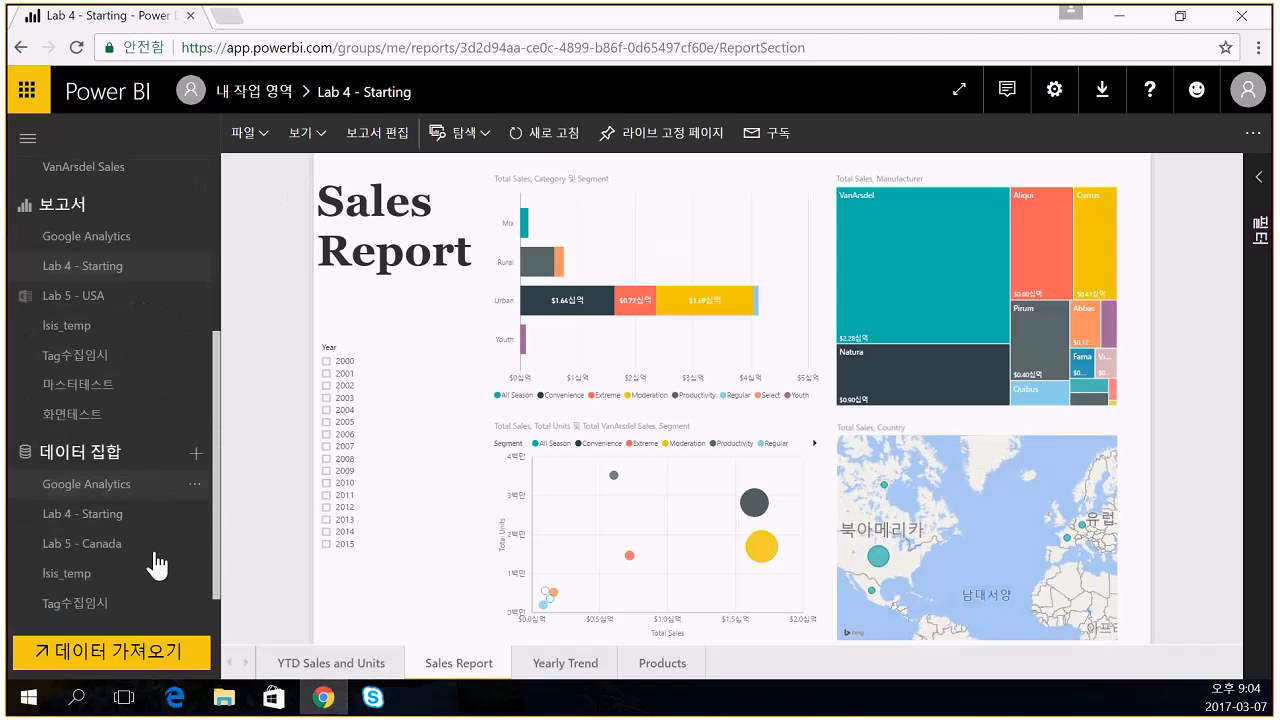
left_click(104, 360)
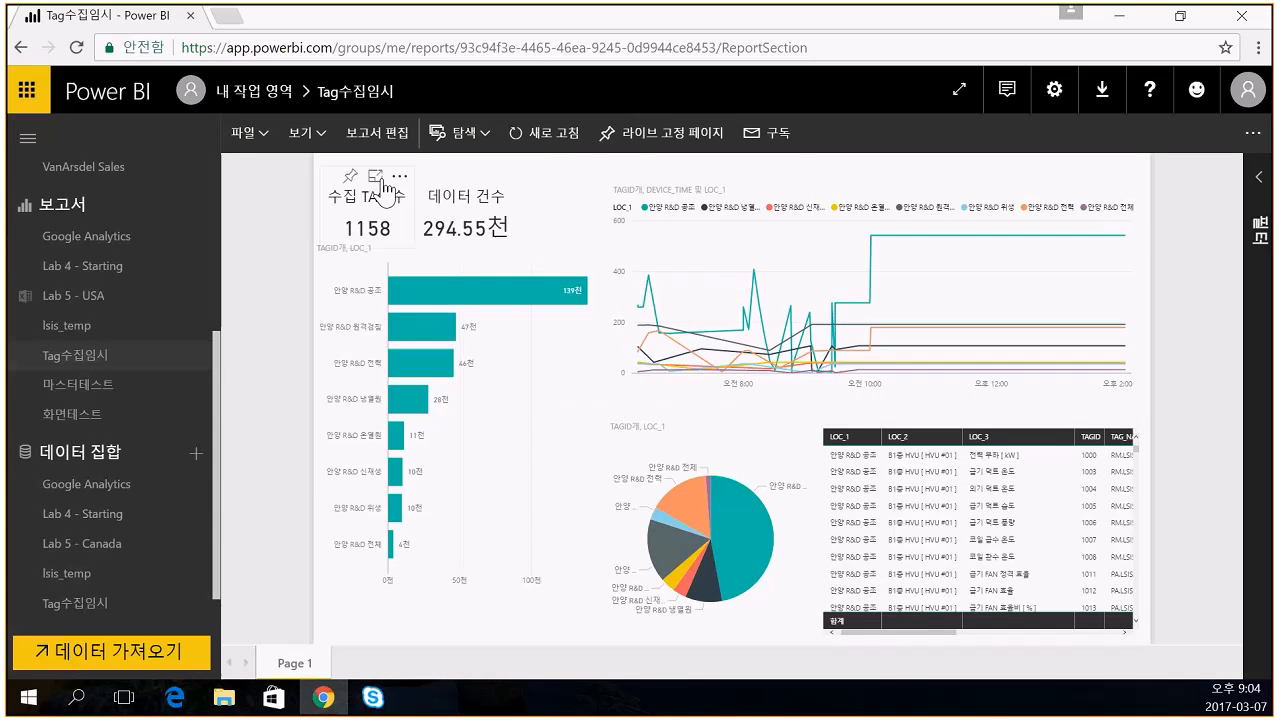
left_click(251, 131)
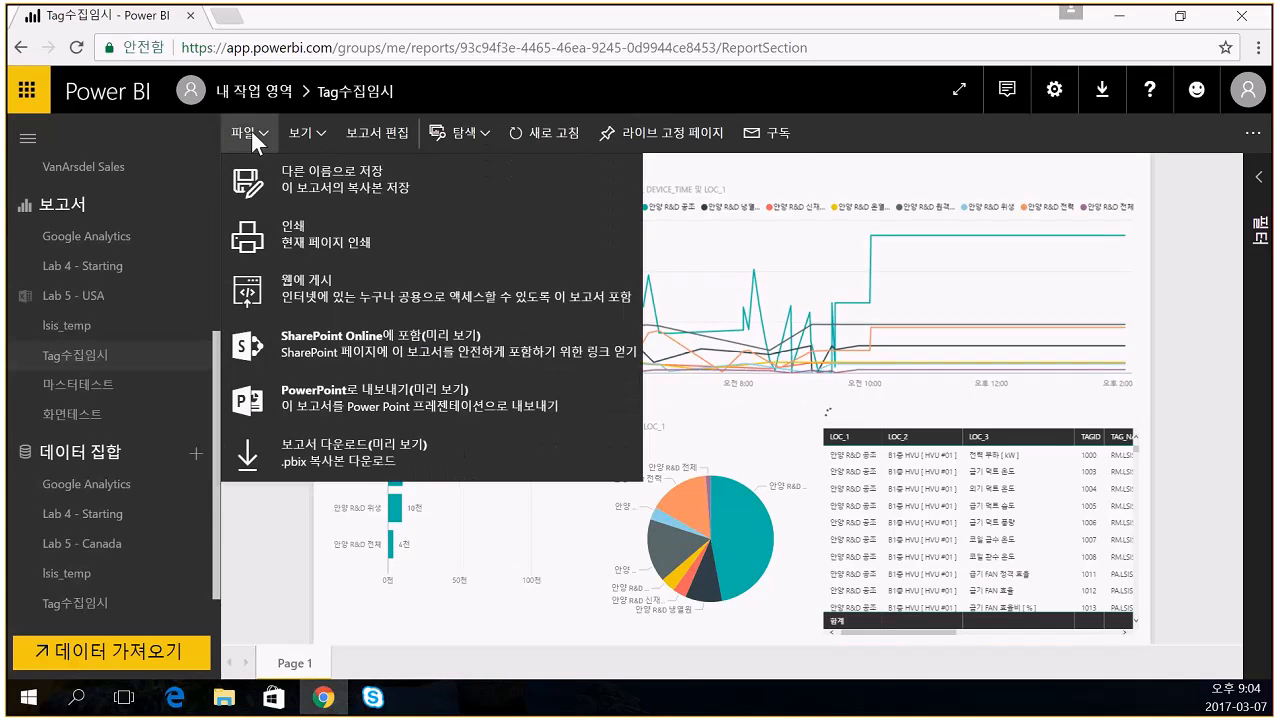
left_click(316, 281)
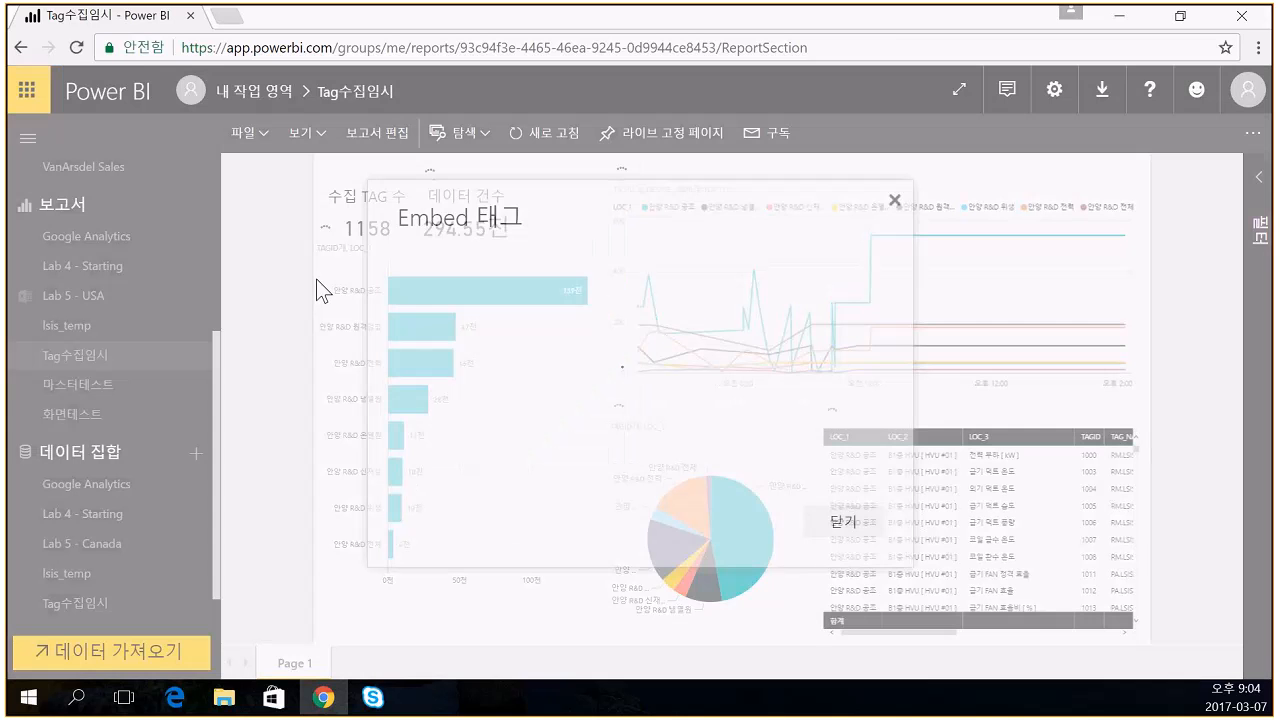
left_click(894, 204)
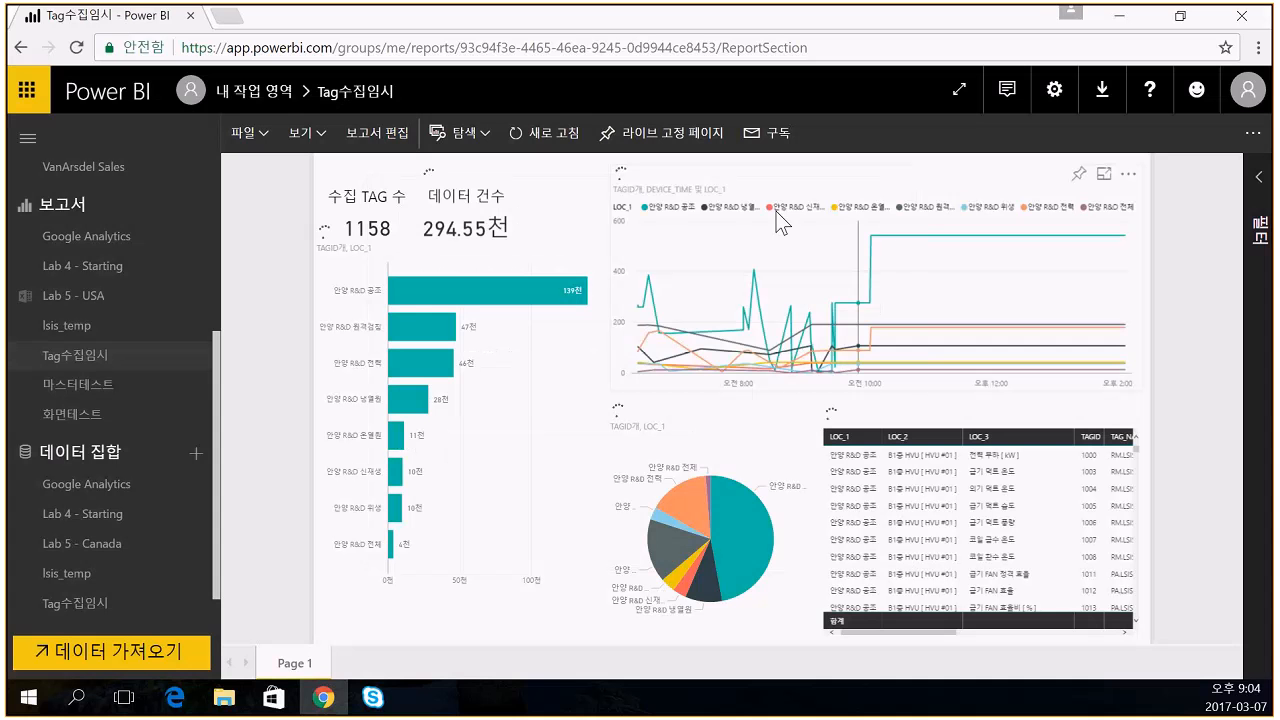
- Browse the report's more options and Explore menu, then cancel the weekly email subscription
left_click(1253, 137)
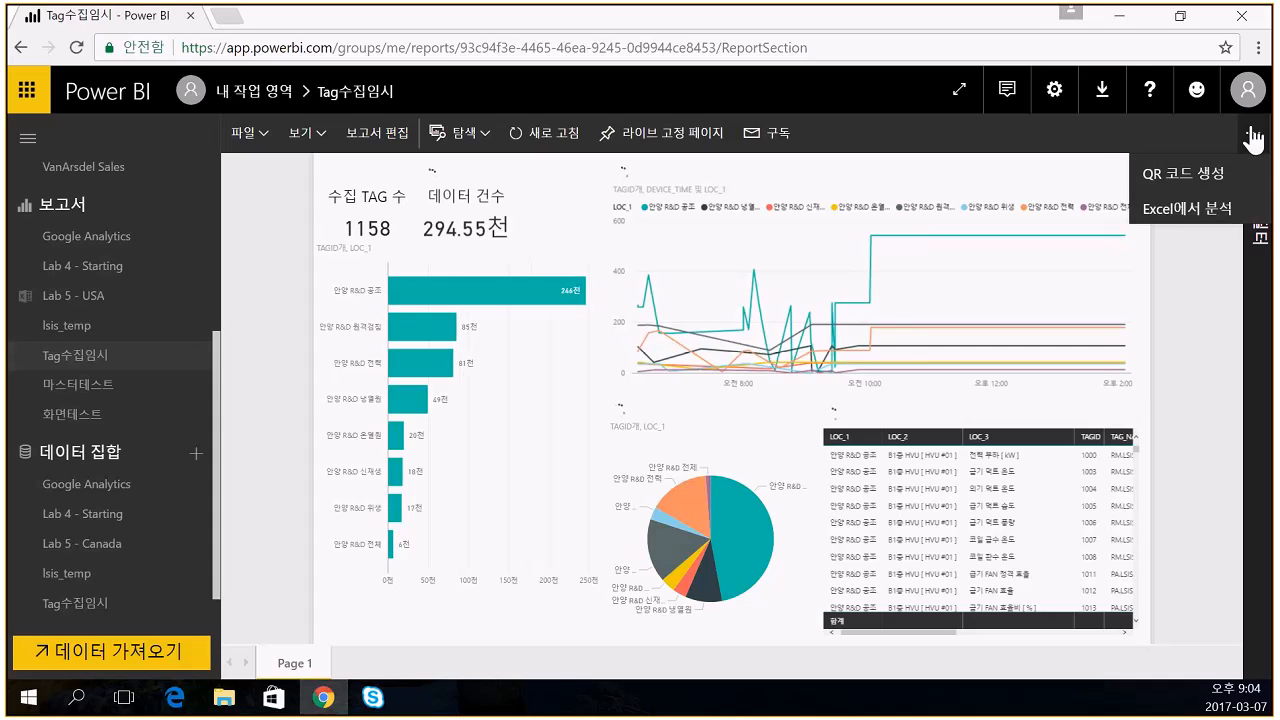
left_click(463, 135)
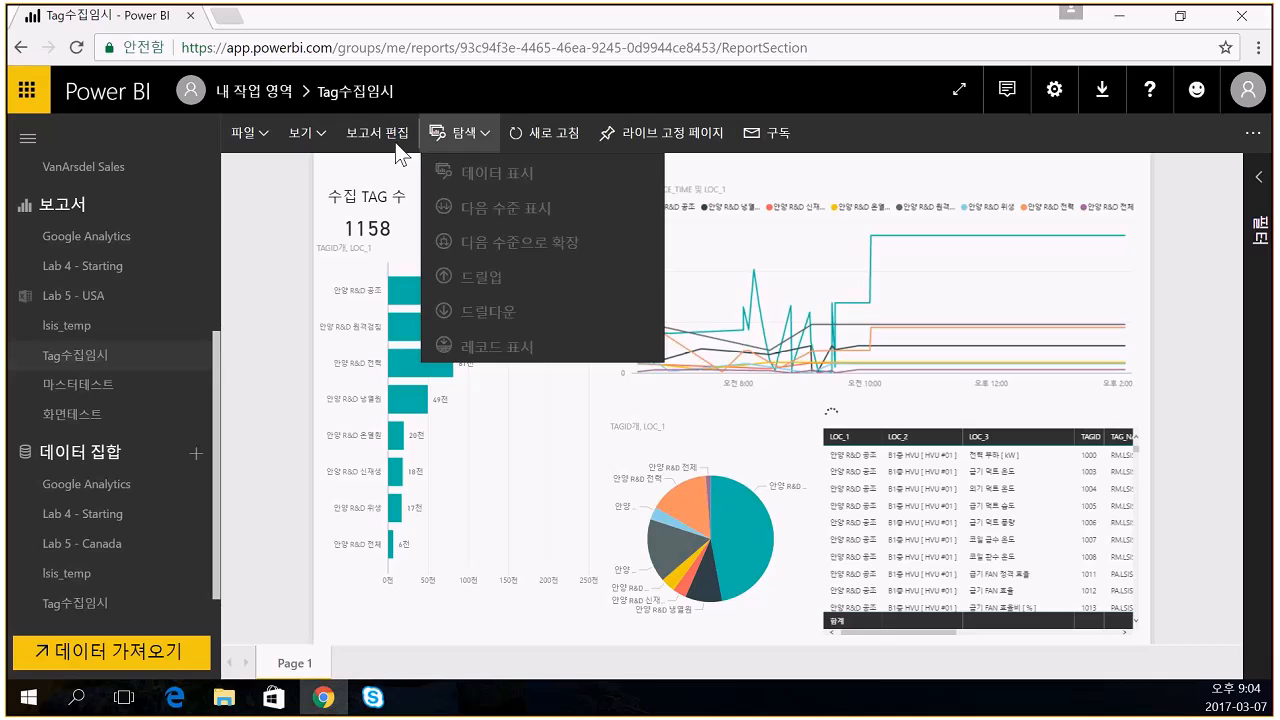
left_click(767, 134)
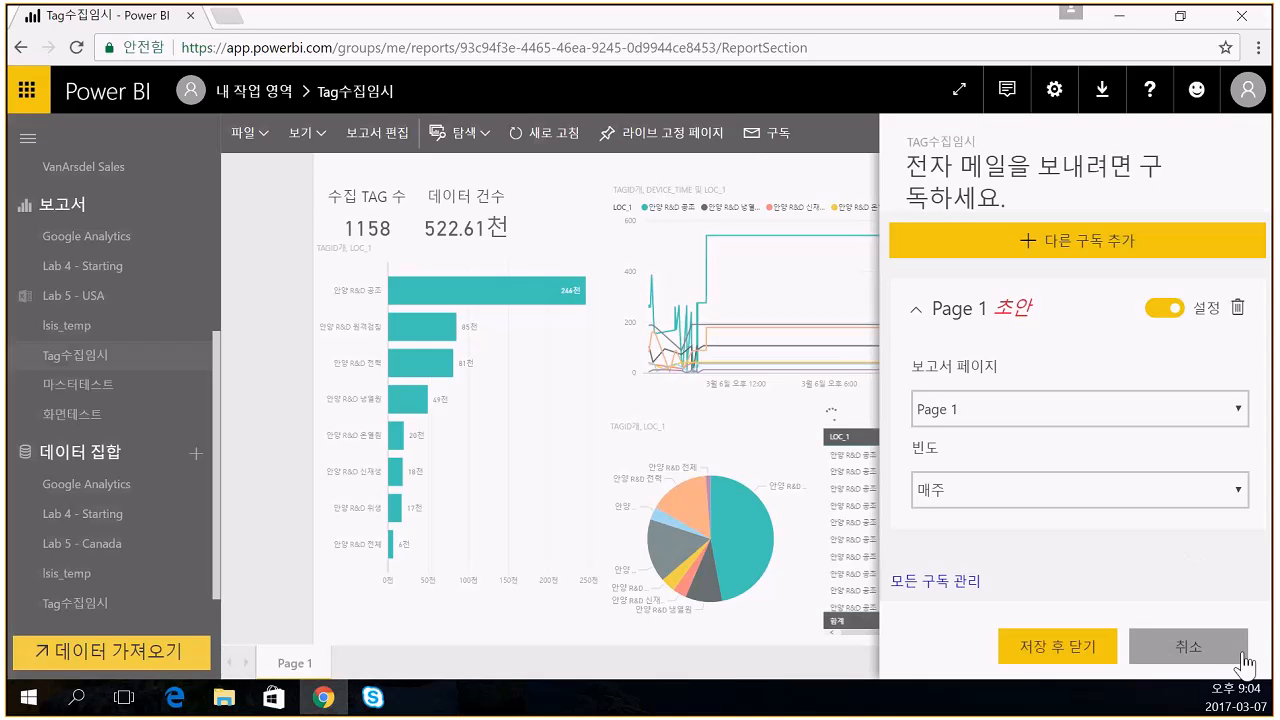
left_click(1200, 652)
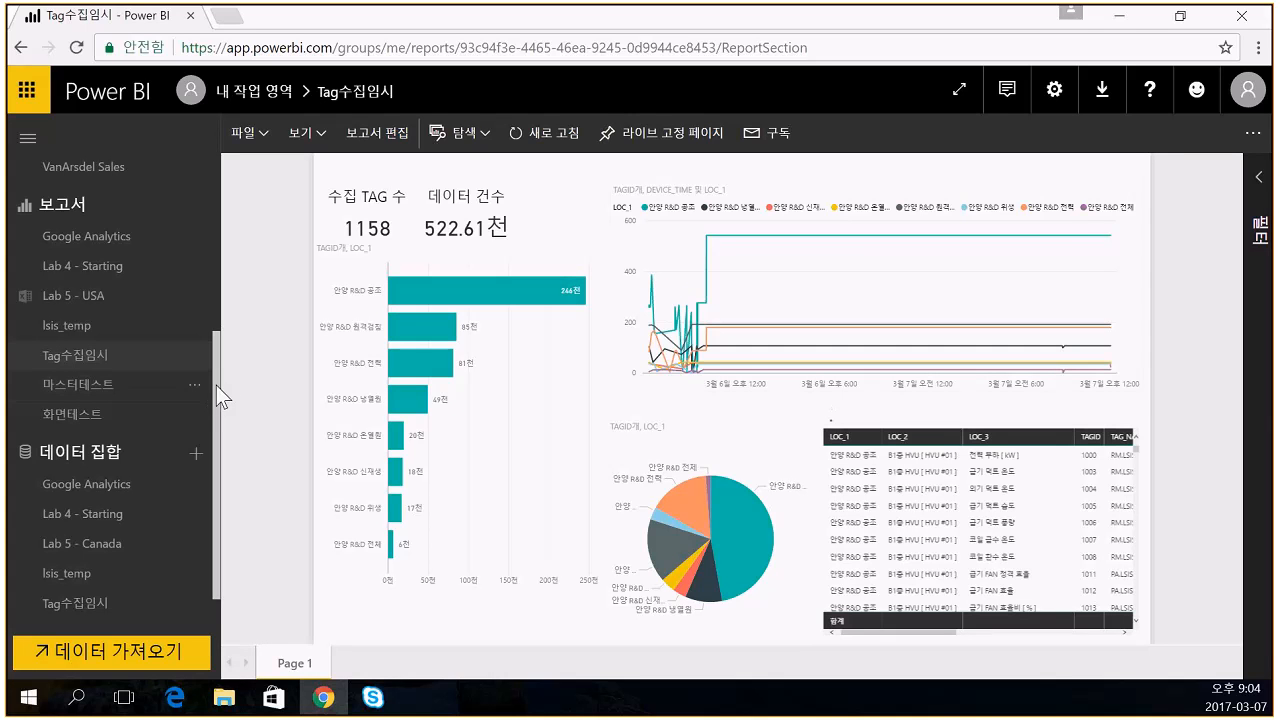
- Show the account dropdown with the signed-in user and sign-out option
left_click(1250, 94)
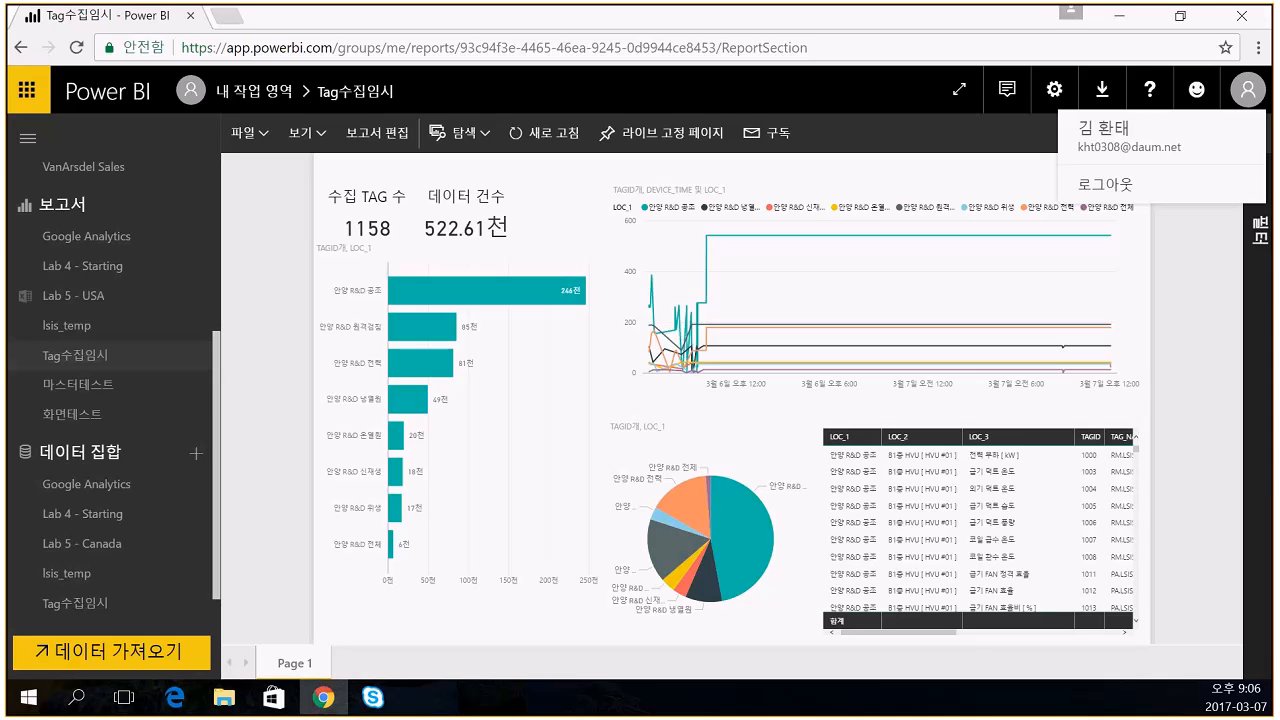
- Open a Chrome incognito window, move it onto this screen, and maximize it
key("super+d")
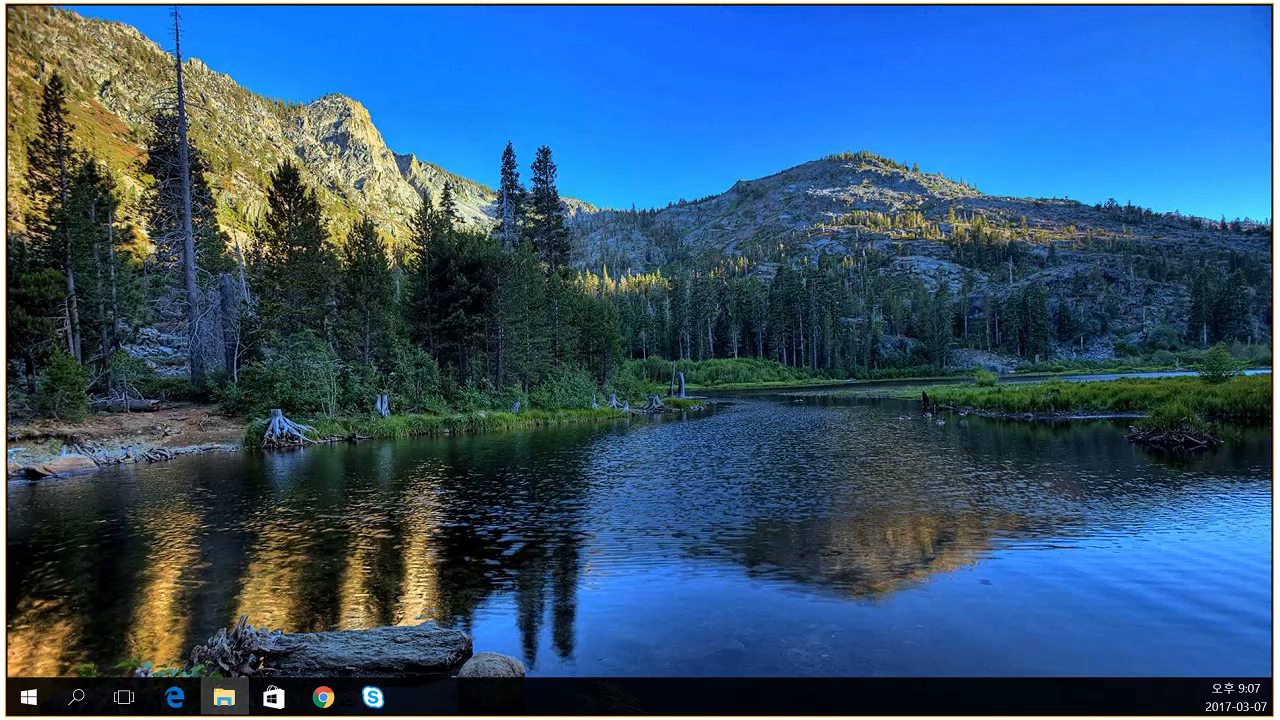
key("alt+Tab")
left_click(1247, 55)
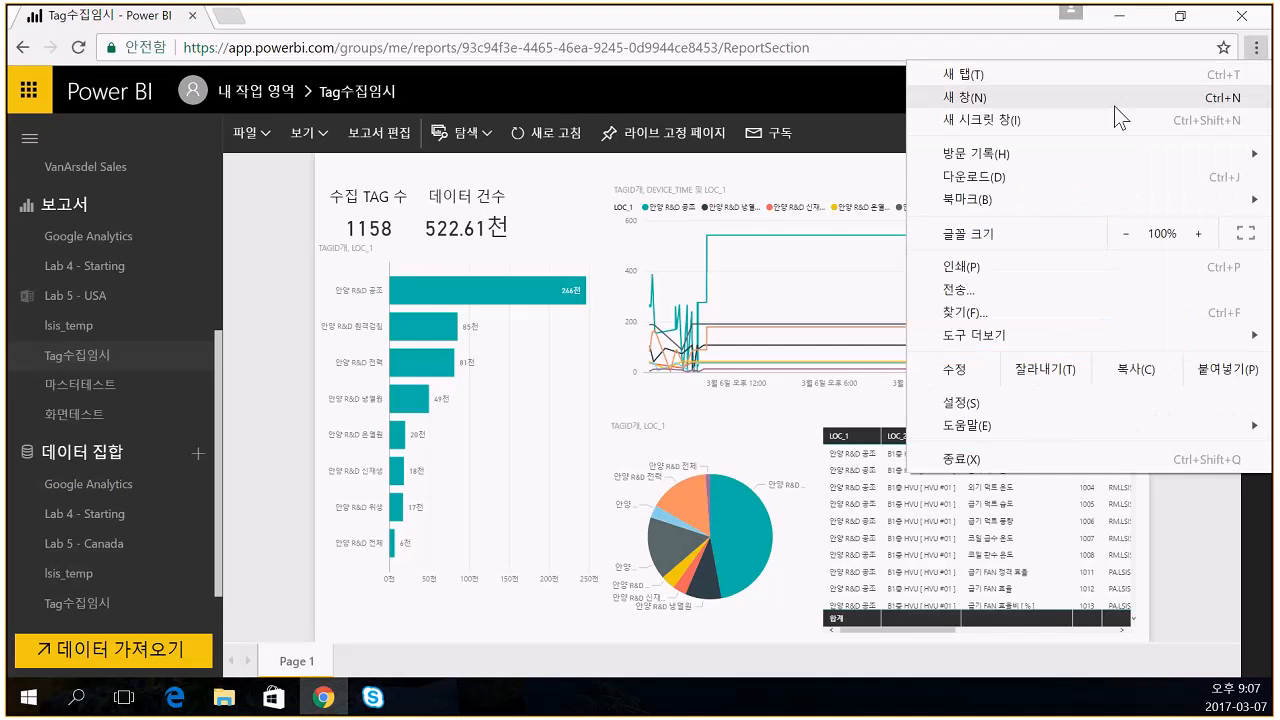
left_click(1114, 106)
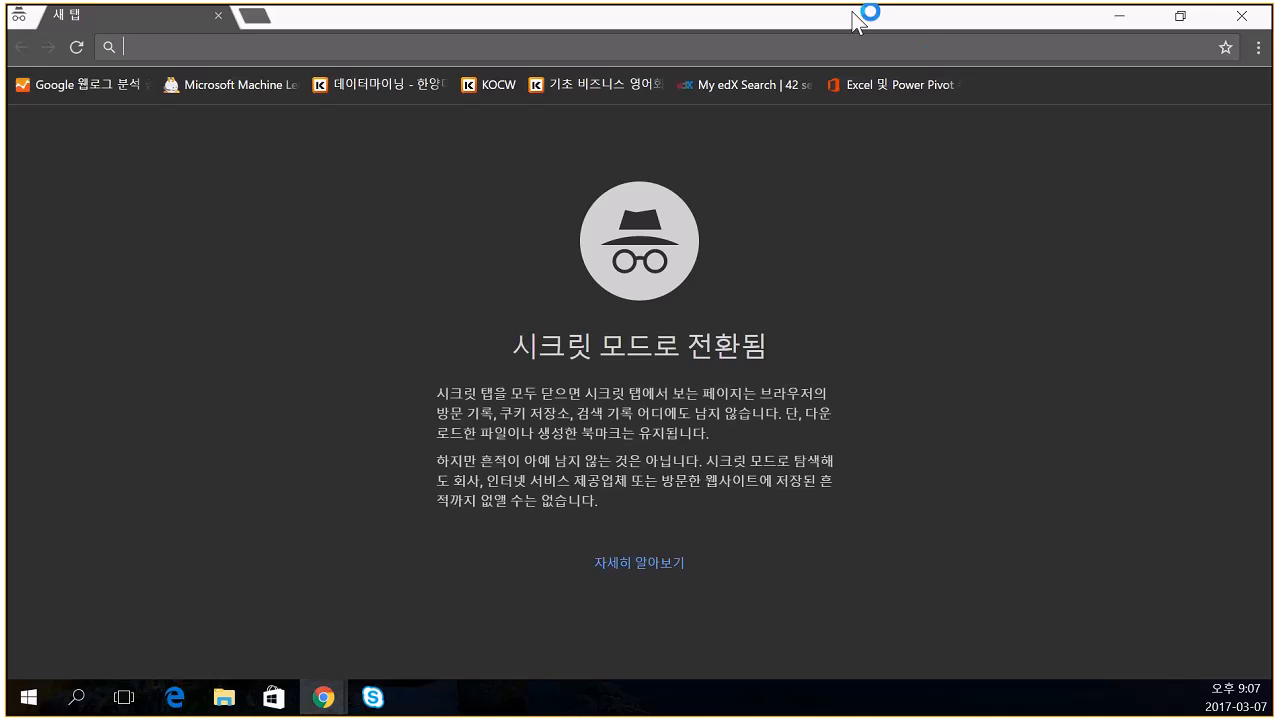
left_click_drag(855, 20, 8, 114)
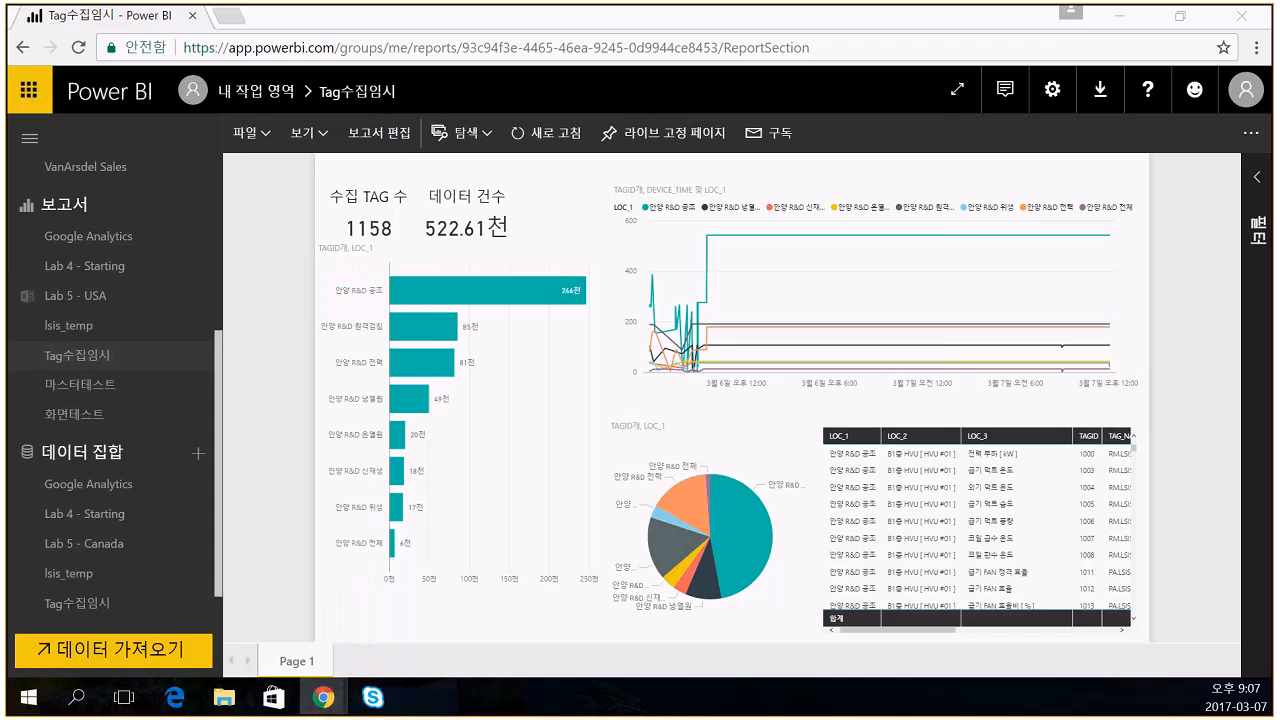
left_click_drag(8, 113, 162, 52)
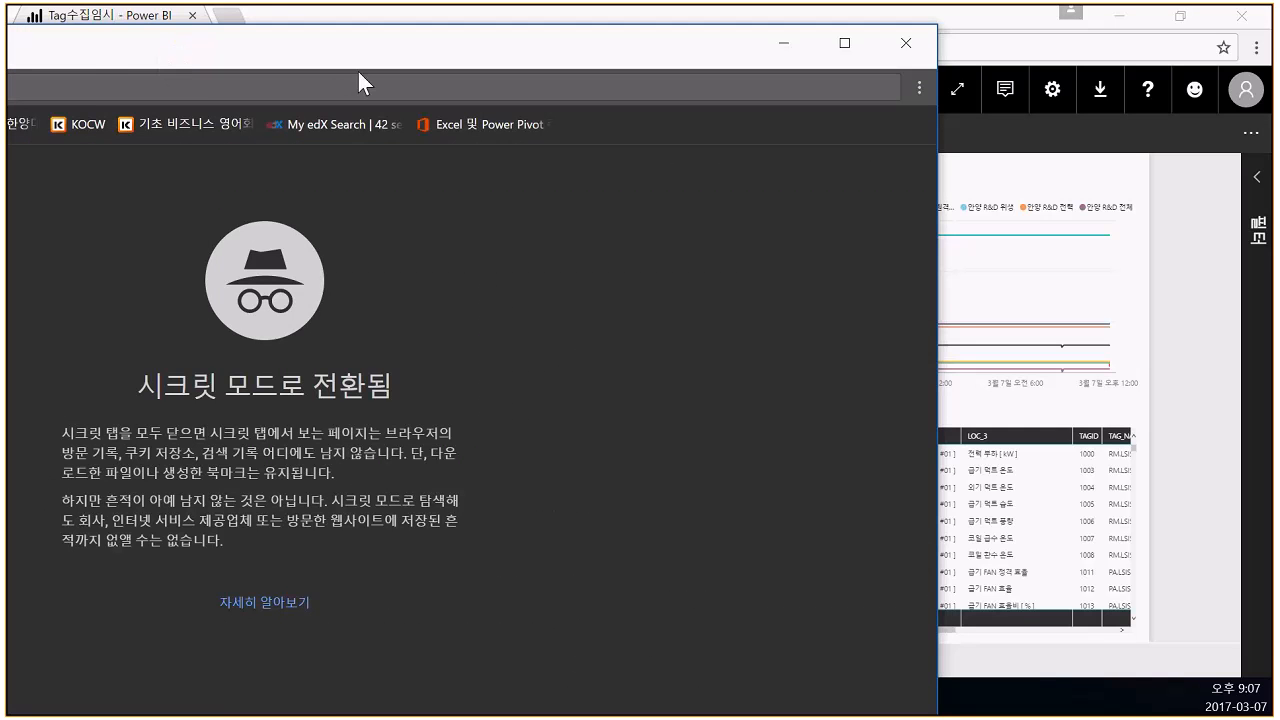
double_click(376, 52)
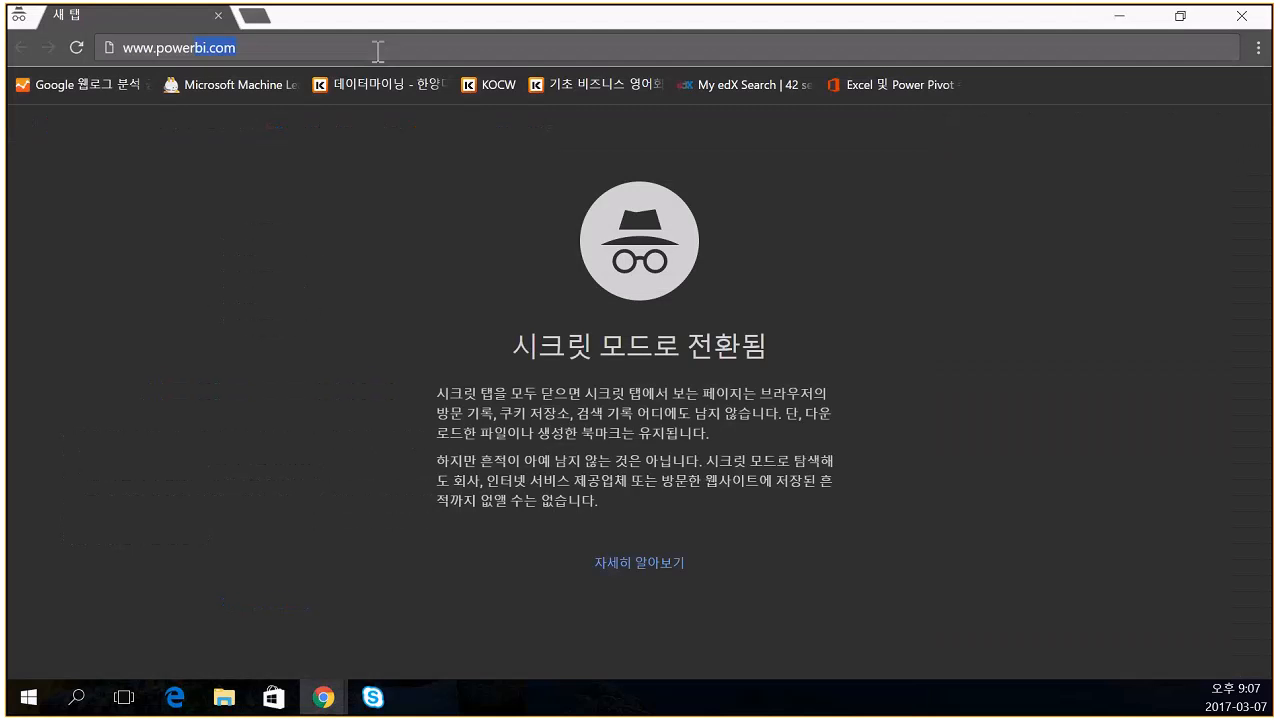
- Load powerbi.com's sign-in page, enter an account e-mail, then delete it again
left_click(1193, 56)
key("Return")
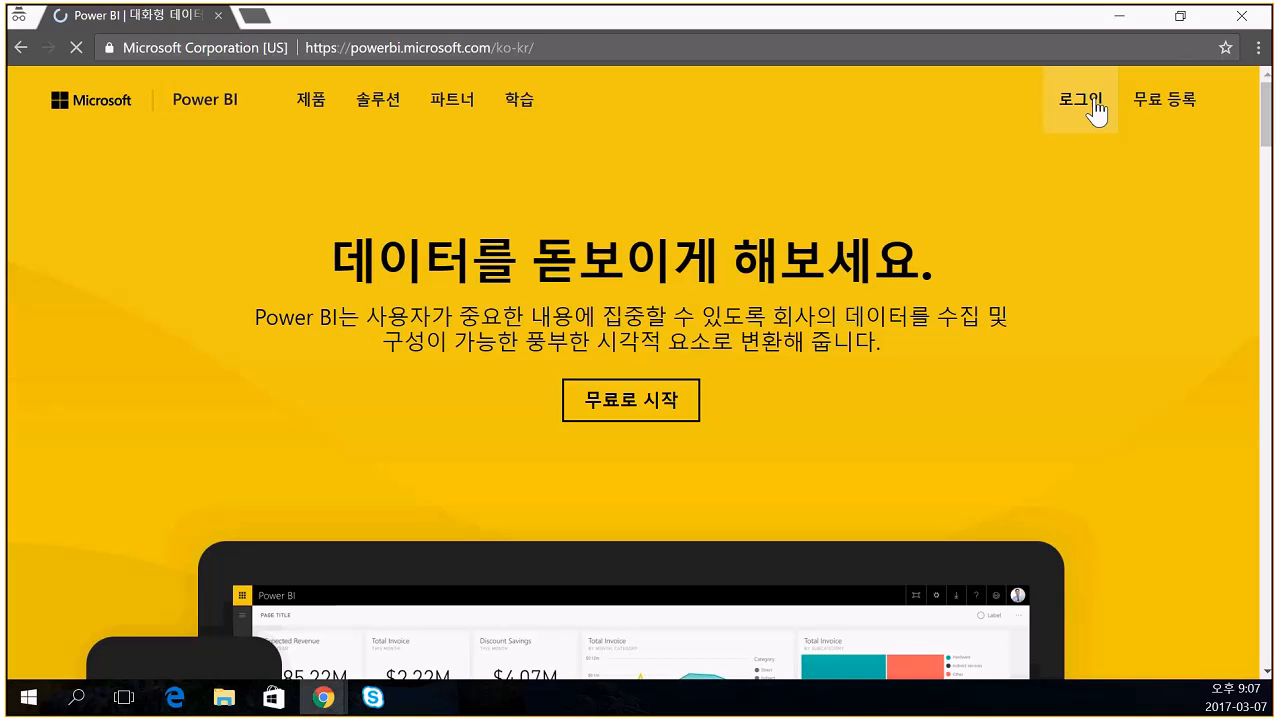
left_click(1093, 104)
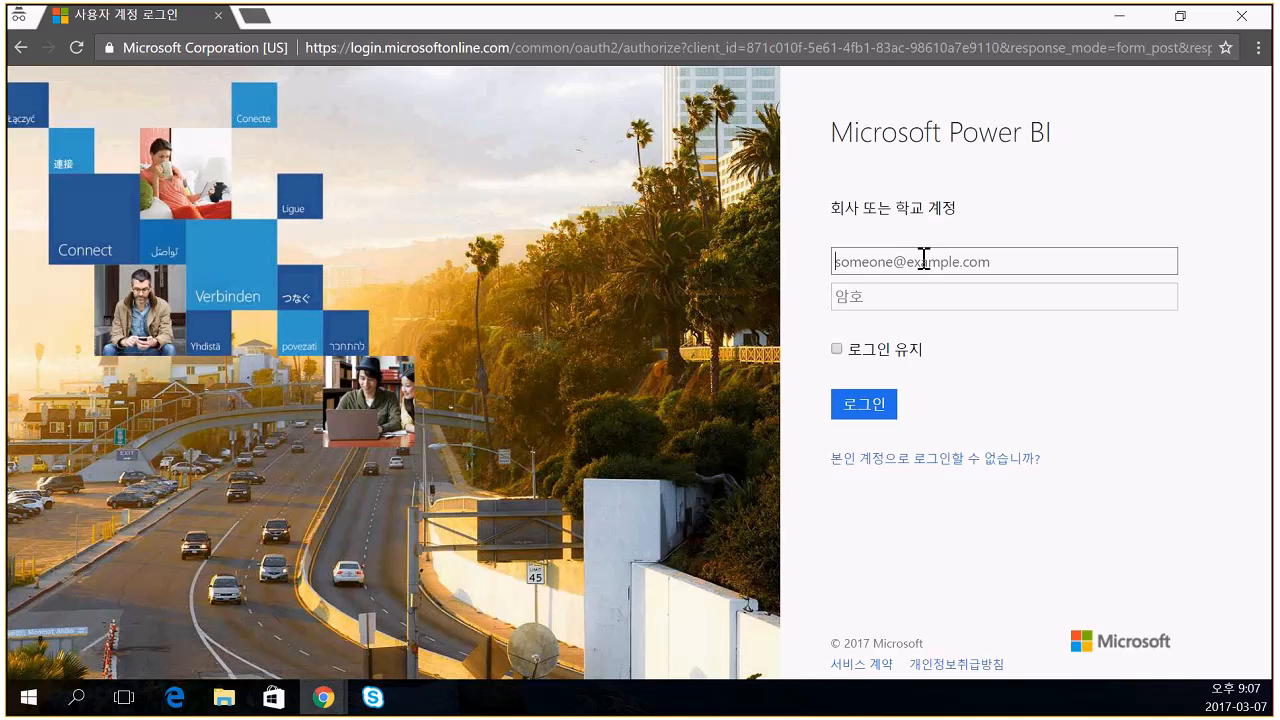
key("Tab")
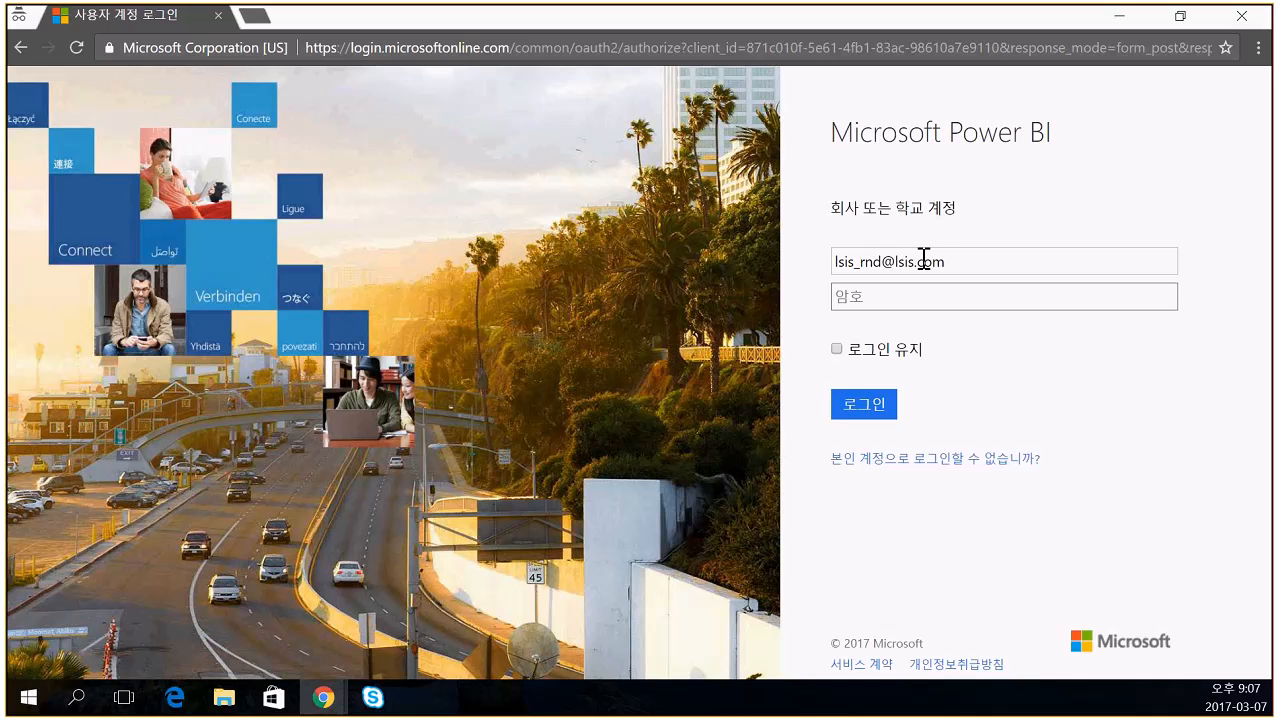
triple_click(924, 259)
key("BackSpace")
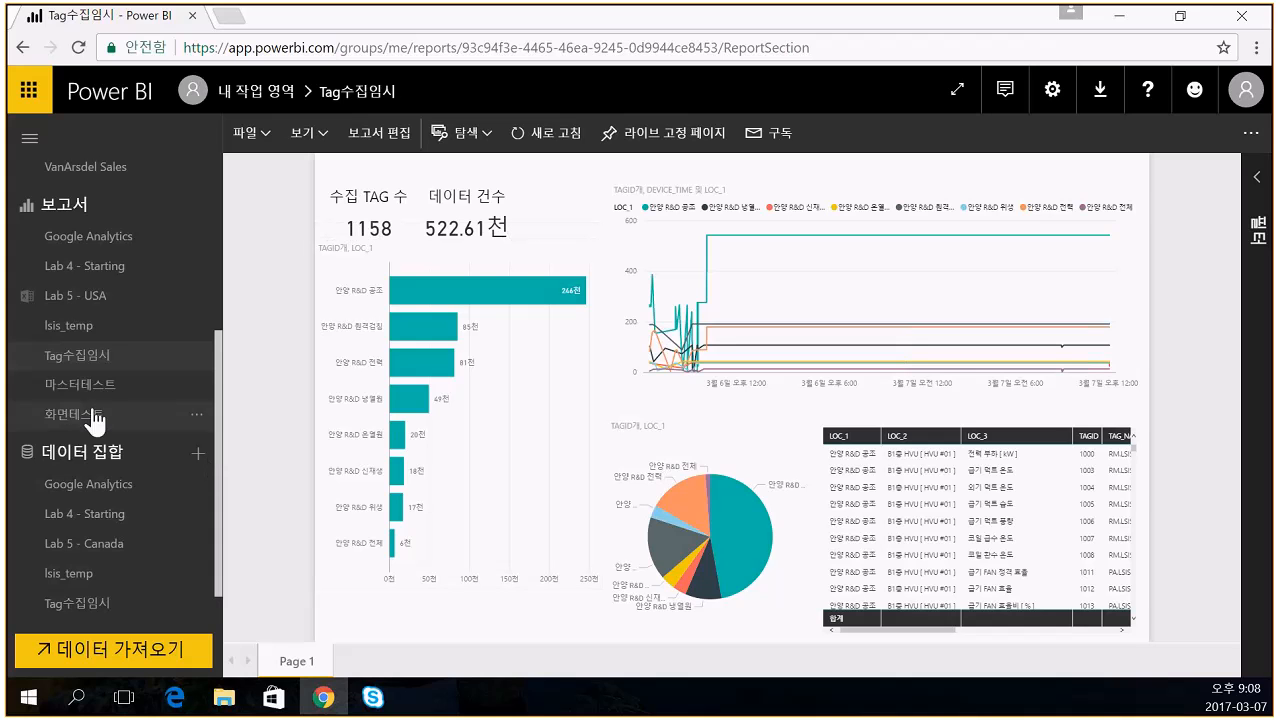
- Select VanArsdel Sales under Dashboards in the left navigation pane
scroll(183, 468, "down", 1)
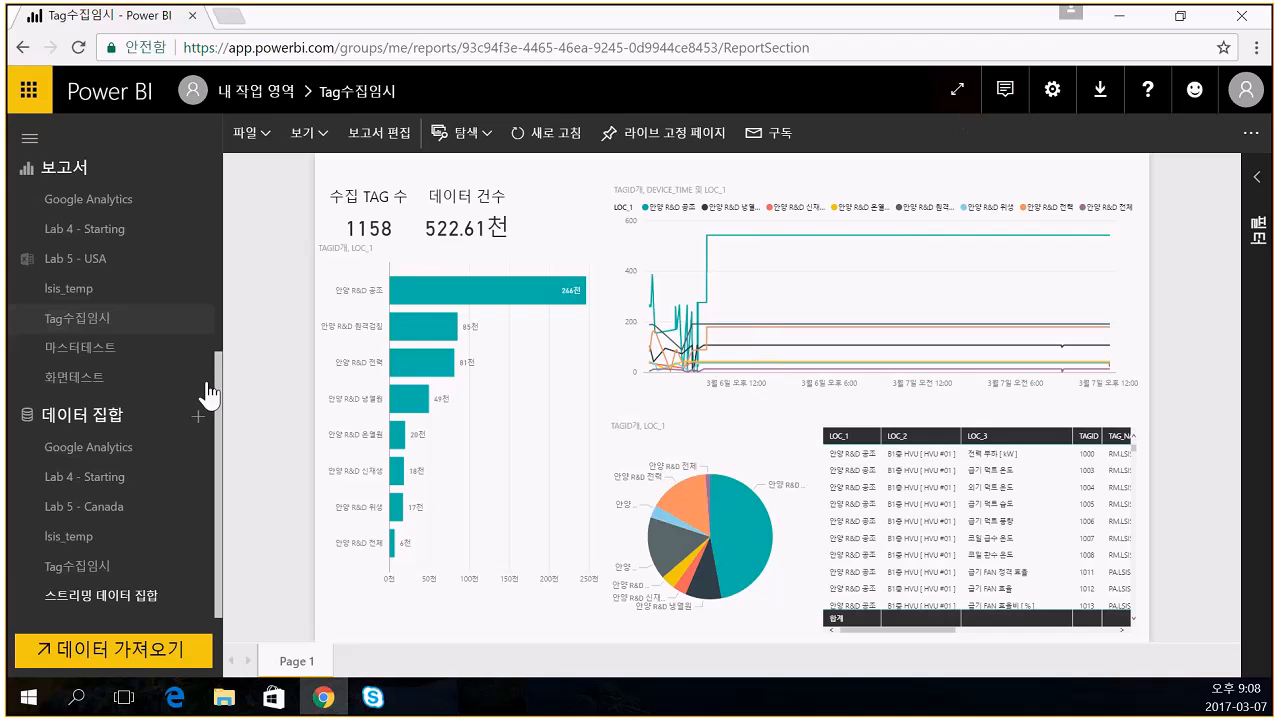
scroll(40, 334, "up", 4)
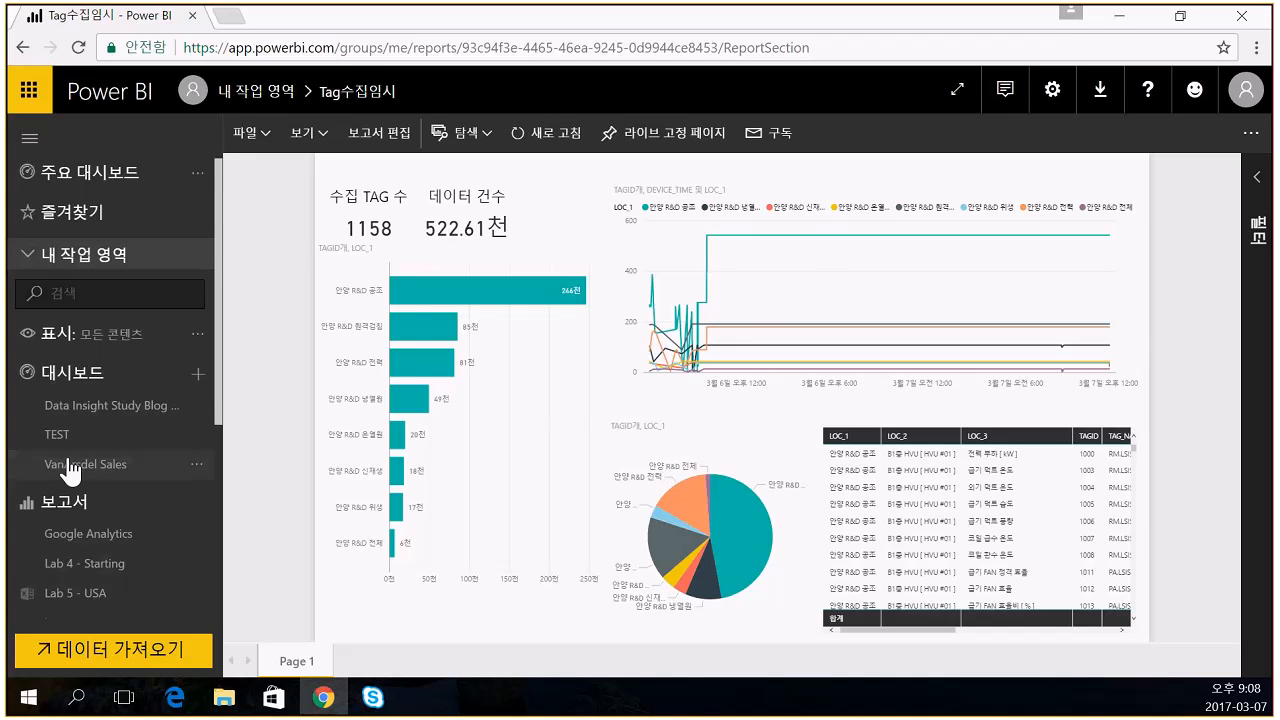
left_click(72, 466)
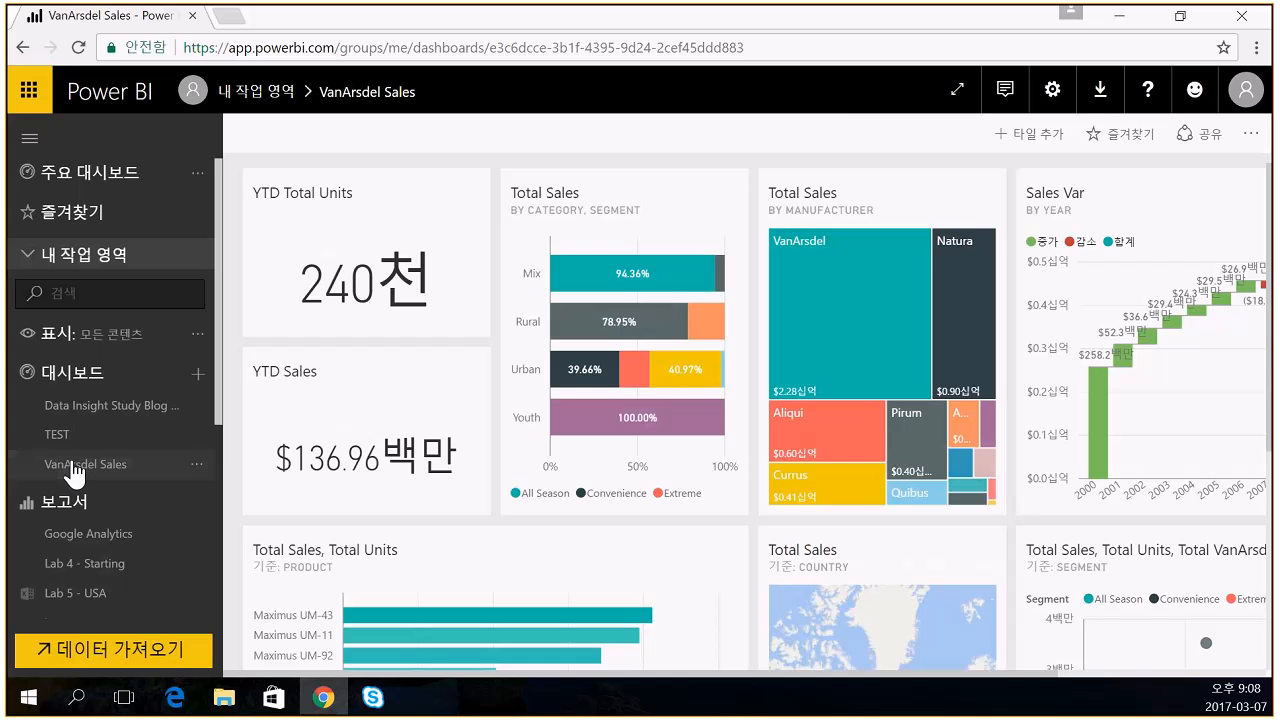
- Show VanArsdel Sales full screen fitted to the screen, then focus on the scatter chart tile
left_click(957, 89)
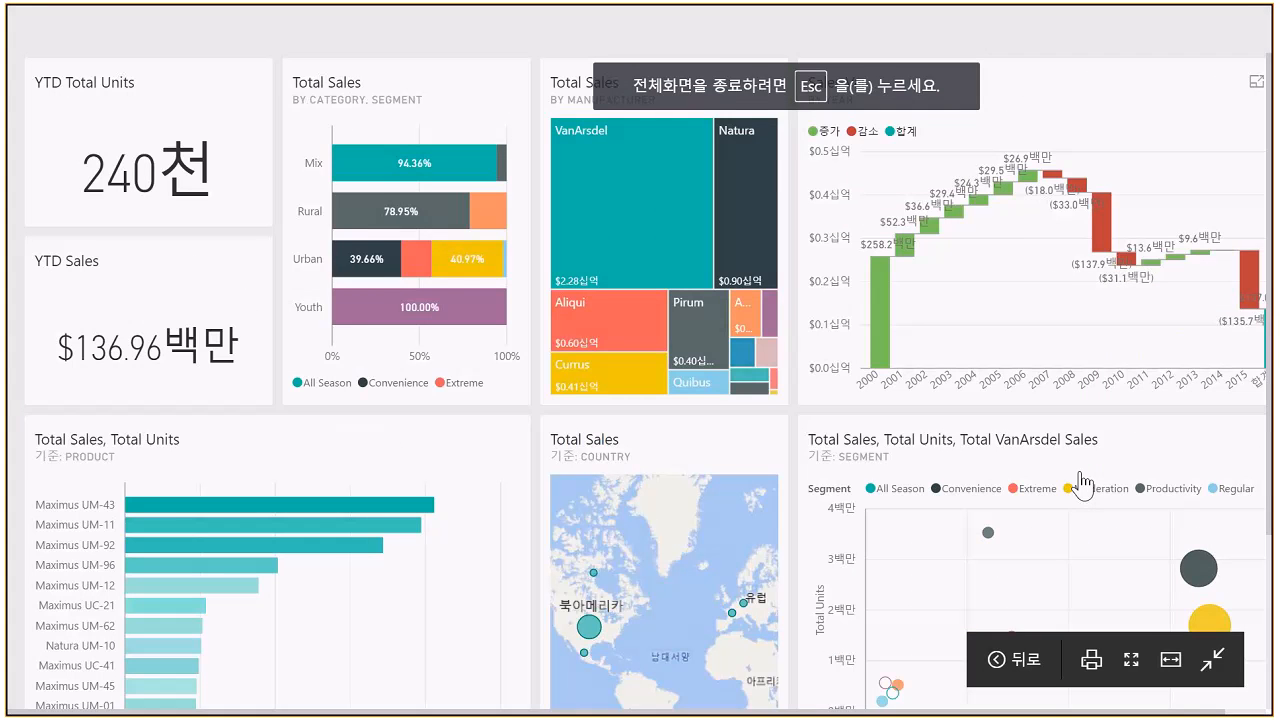
left_click(1129, 662)
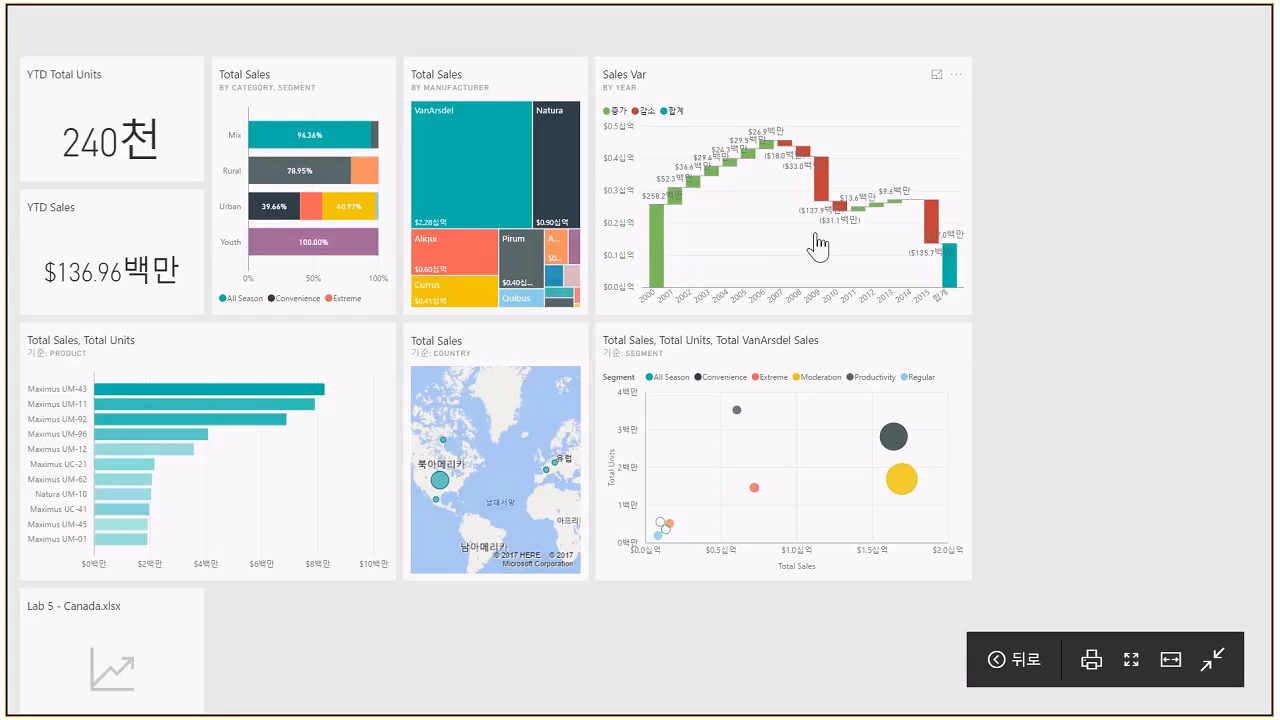
left_click(938, 343)
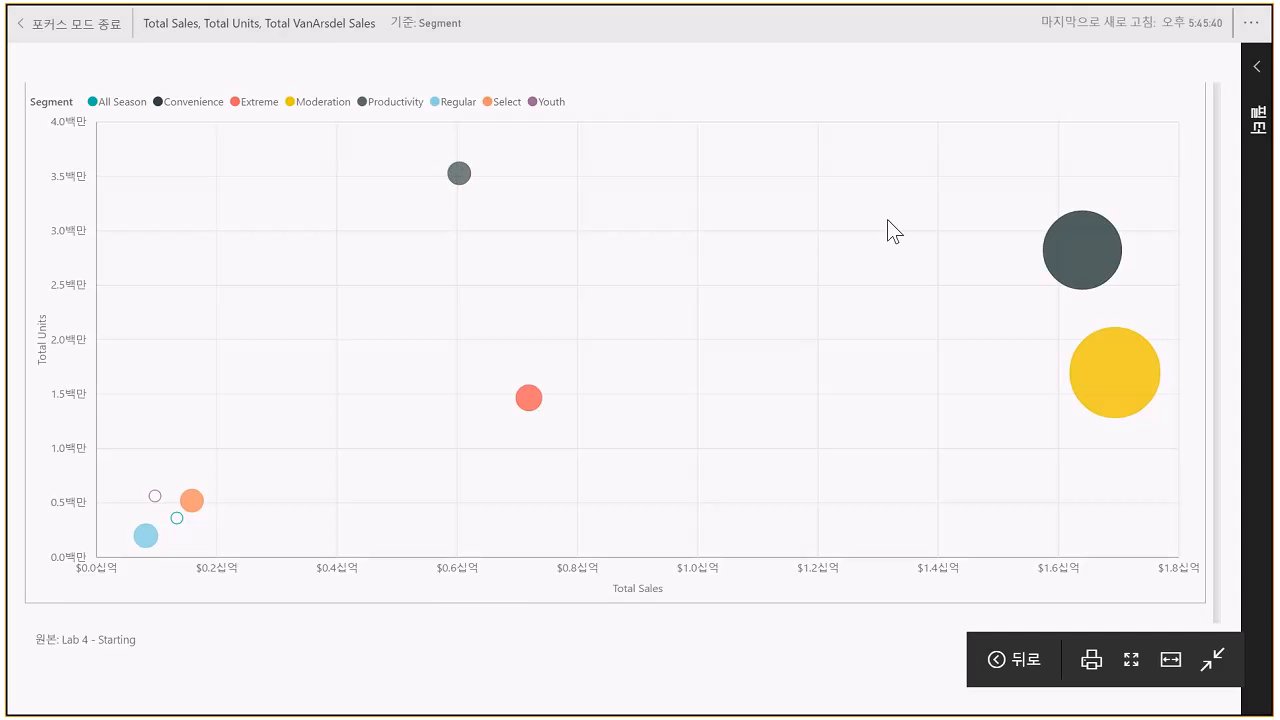
- Export the scatter chart's data to CSV, review it in Excel, and exit focus mode
left_click(1250, 22)
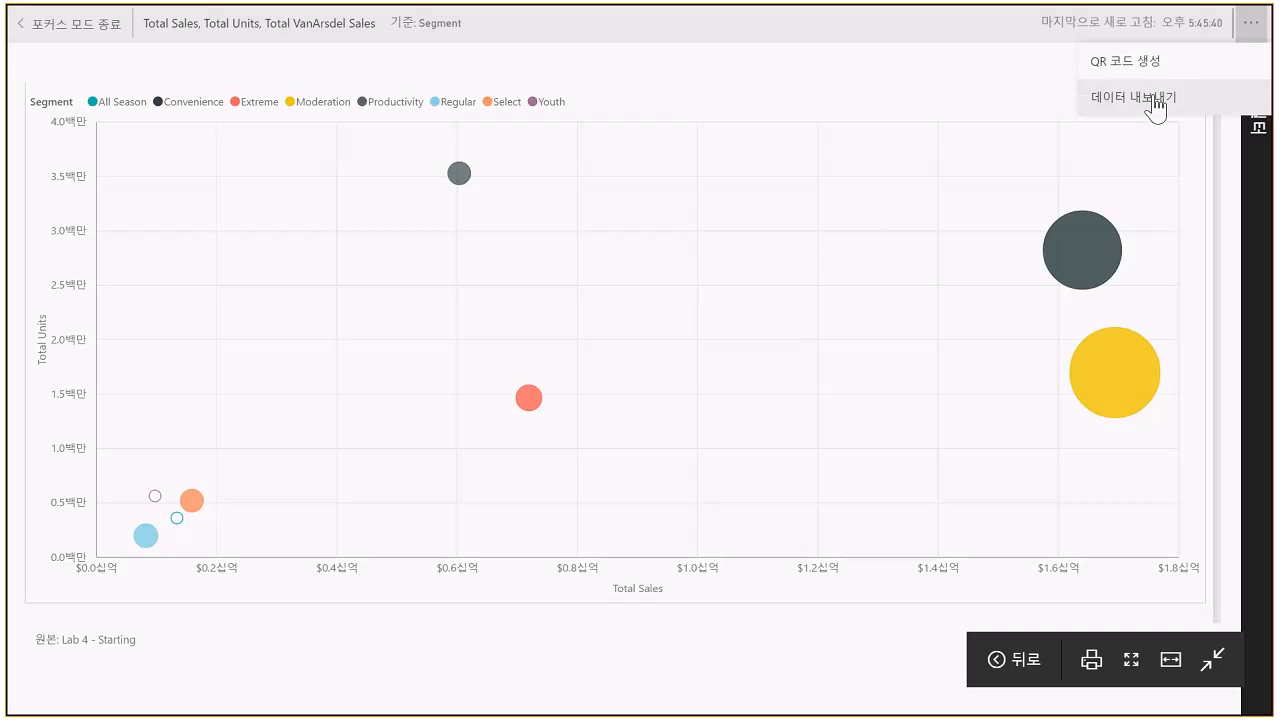
left_click(1153, 97)
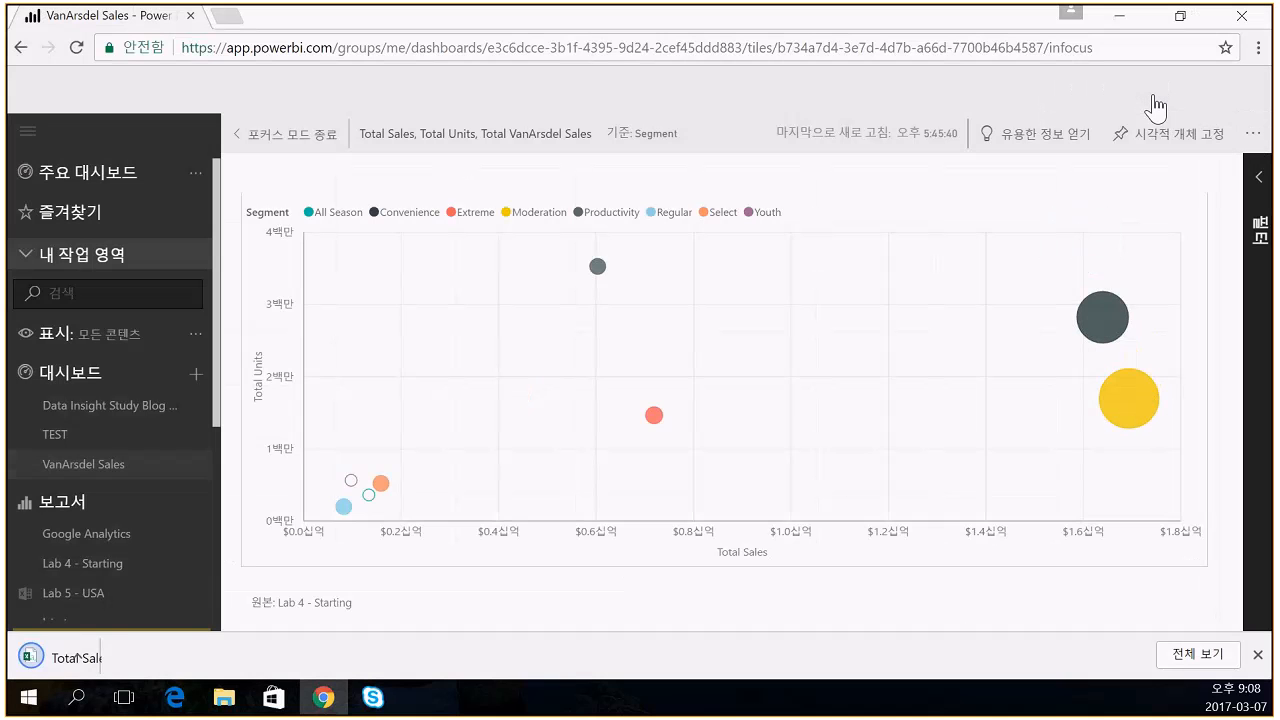
left_click(137, 666)
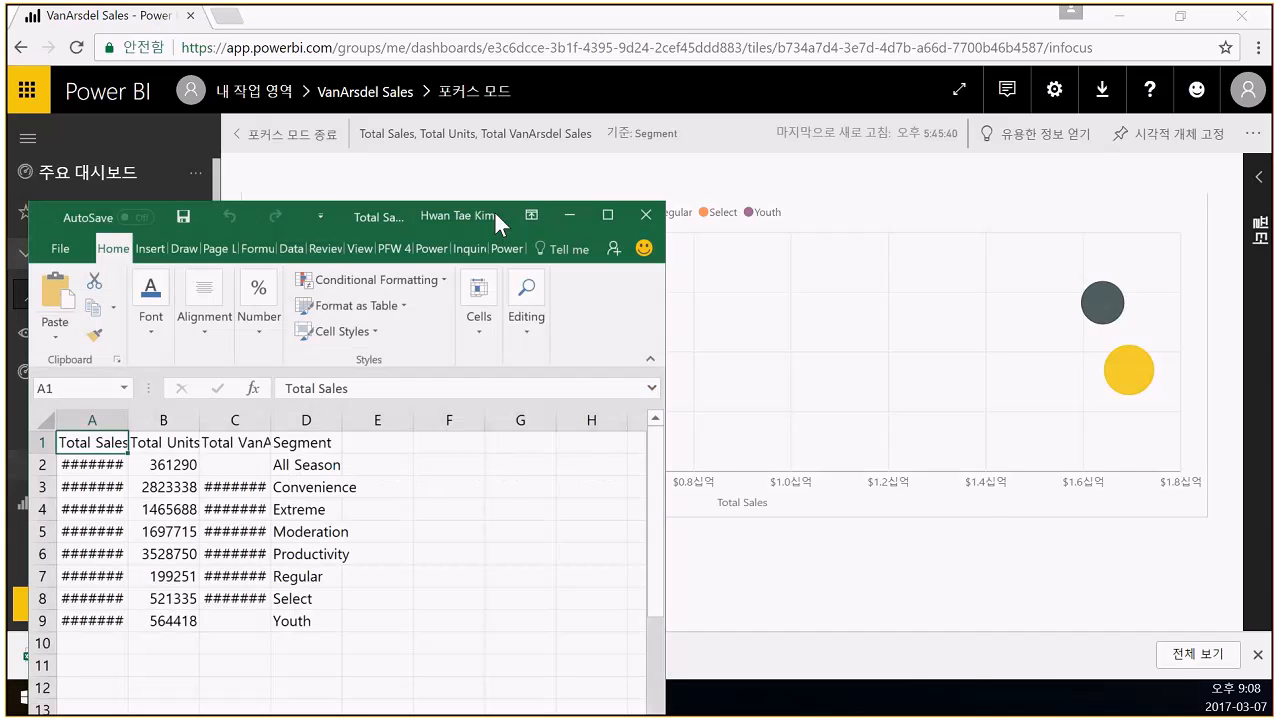
left_click_drag(494, 210, 827, 219)
left_click(961, 213)
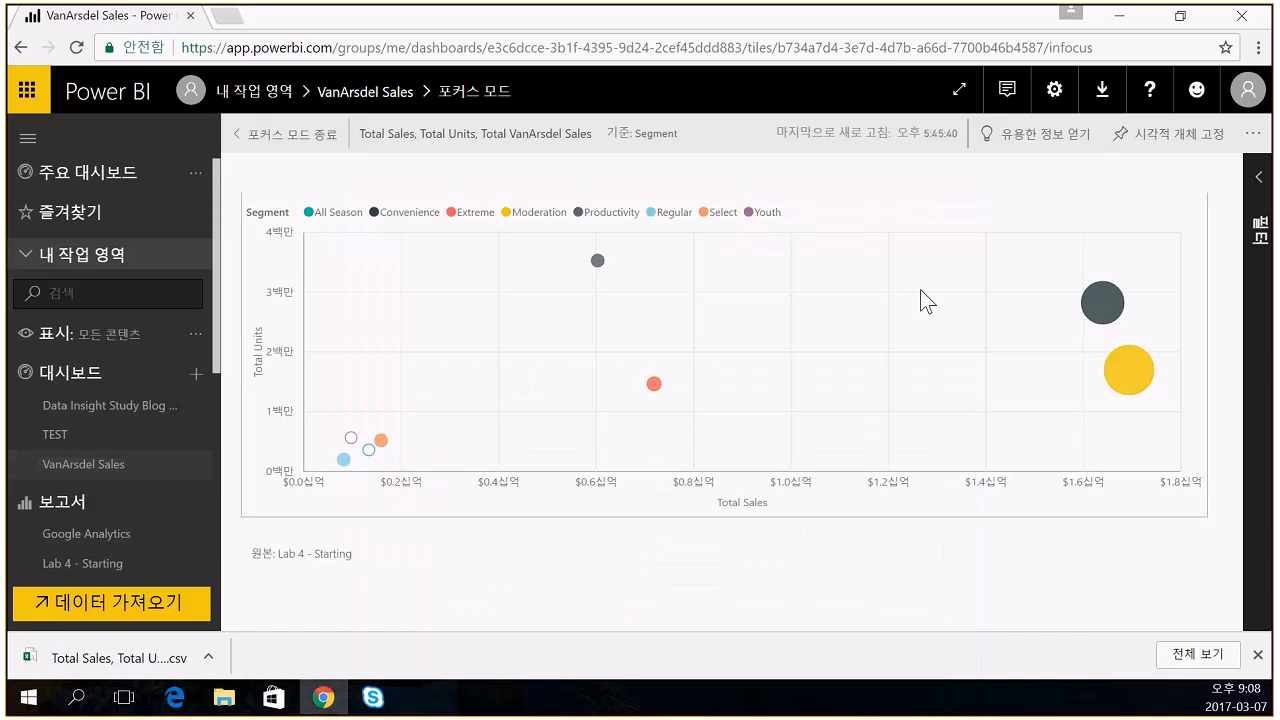
left_click(295, 149)
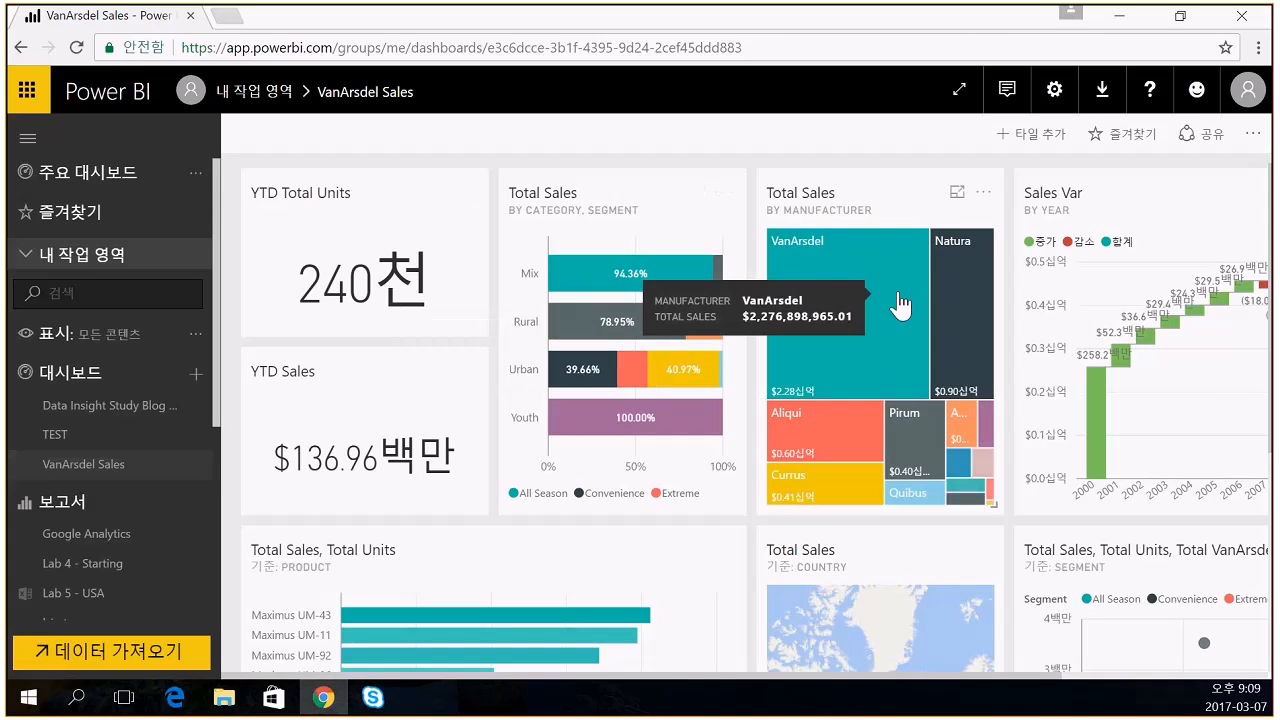
- View insights for the Total Sales by Manufacturer treemap, then return to the VanArsdel Sales dashboard
left_click(985, 194)
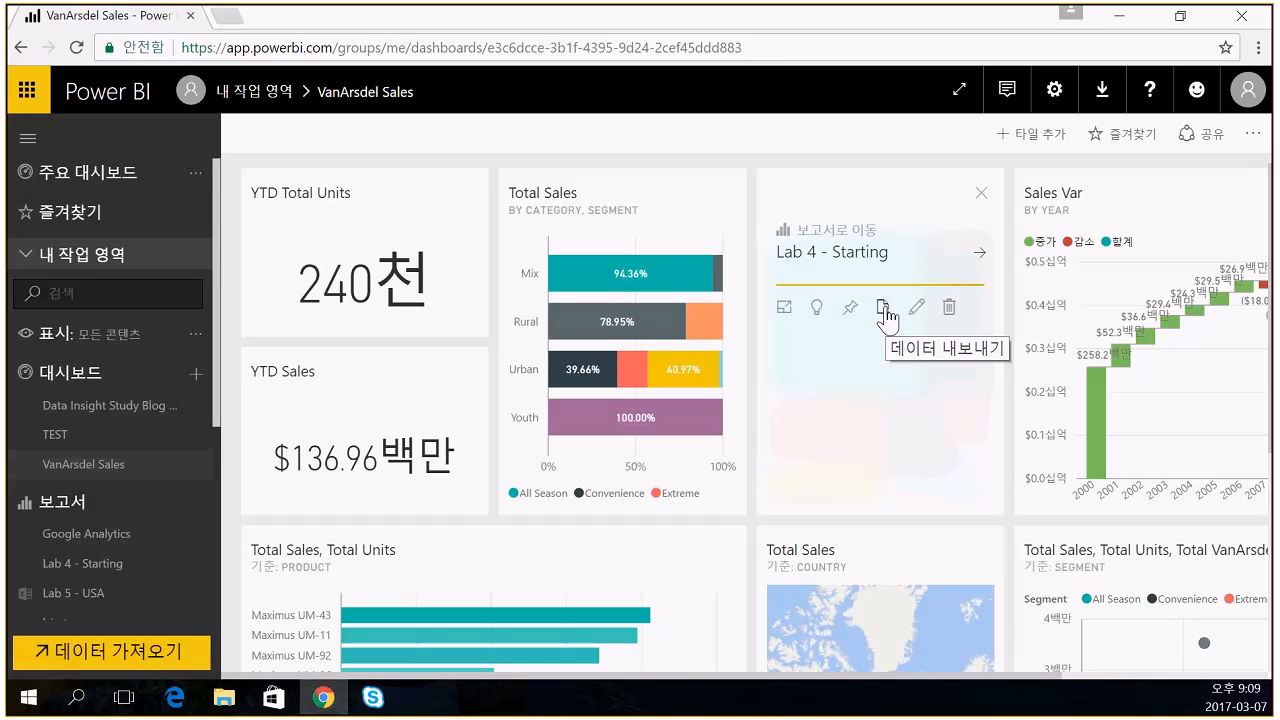
left_click(815, 310)
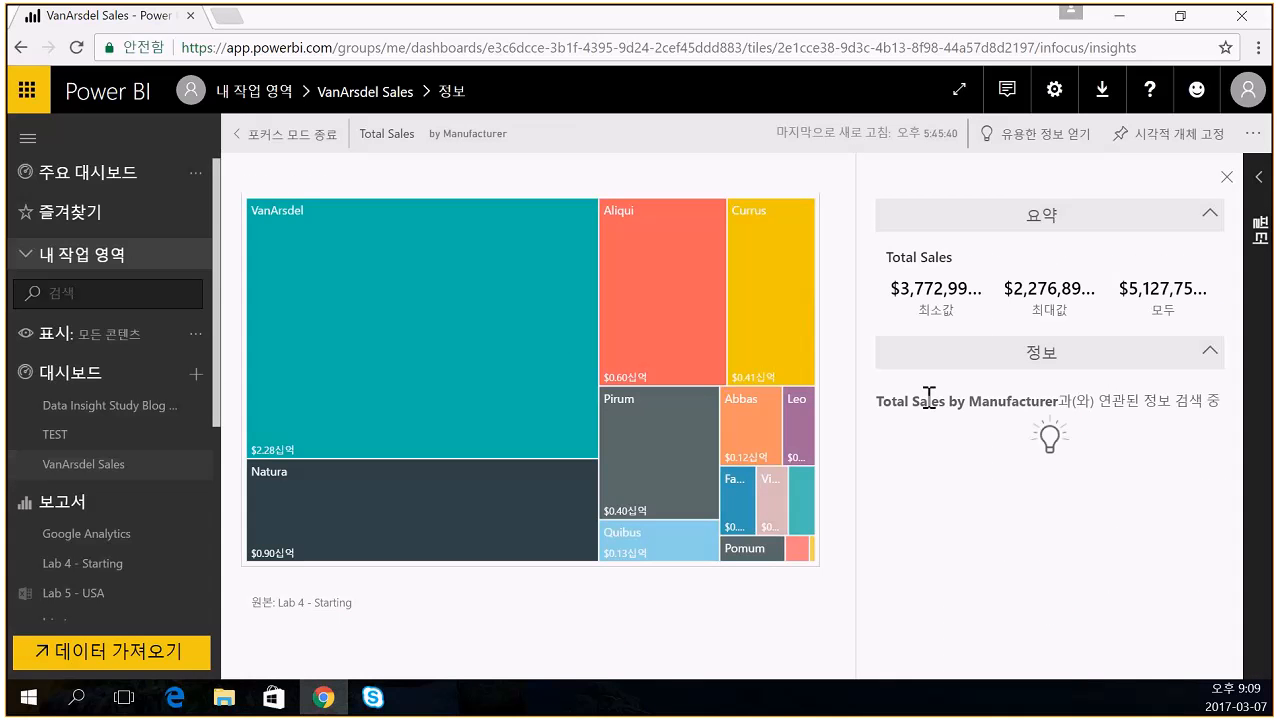
left_click(674, 323)
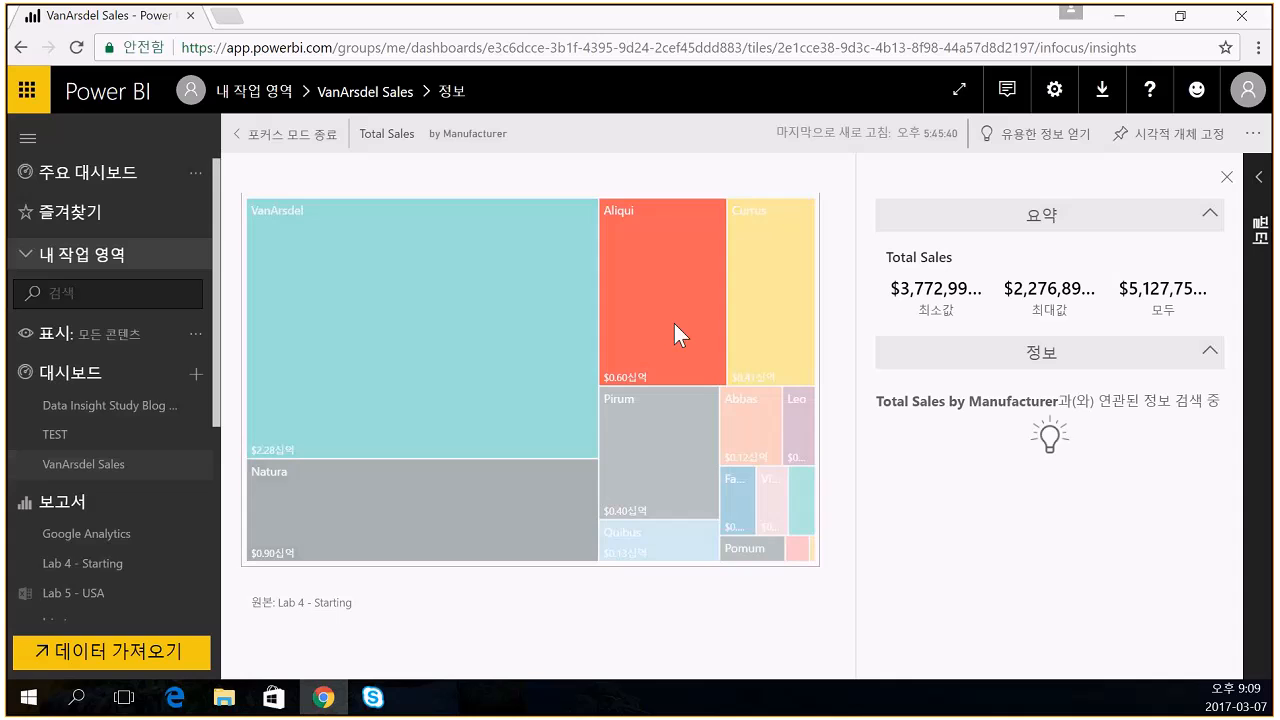
left_click(605, 305)
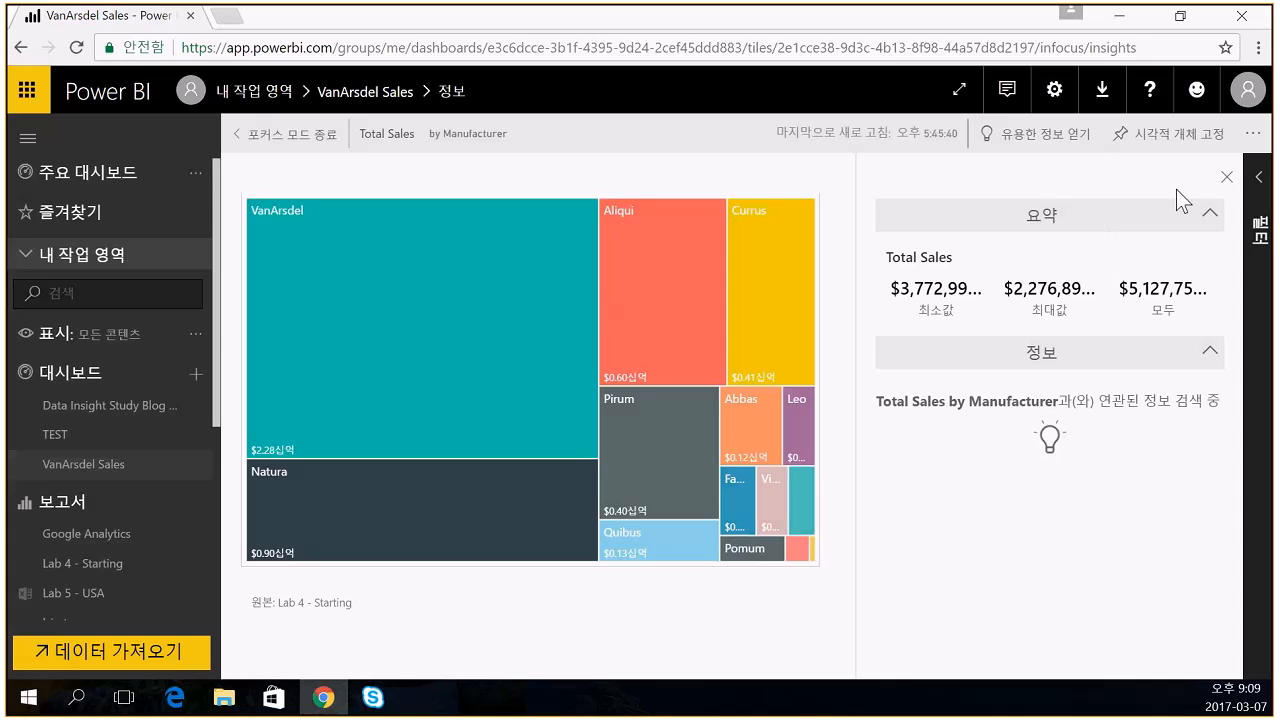
left_click(1225, 180)
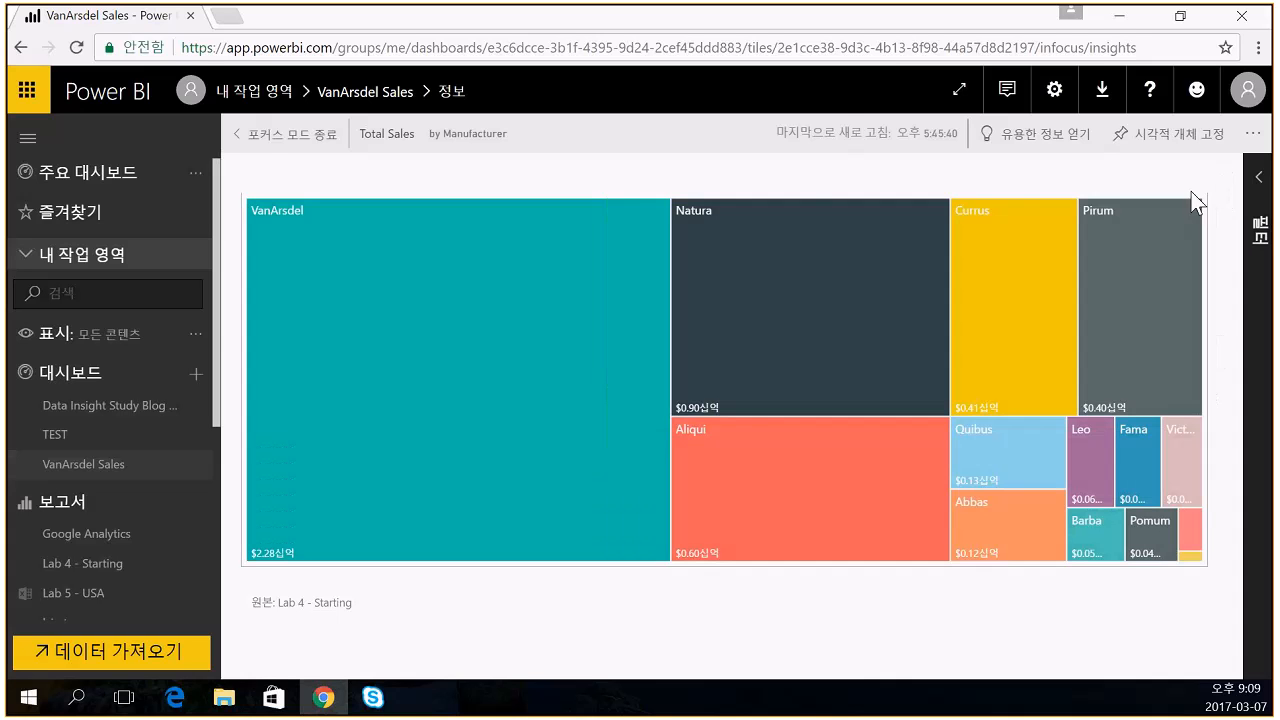
left_click(280, 138)
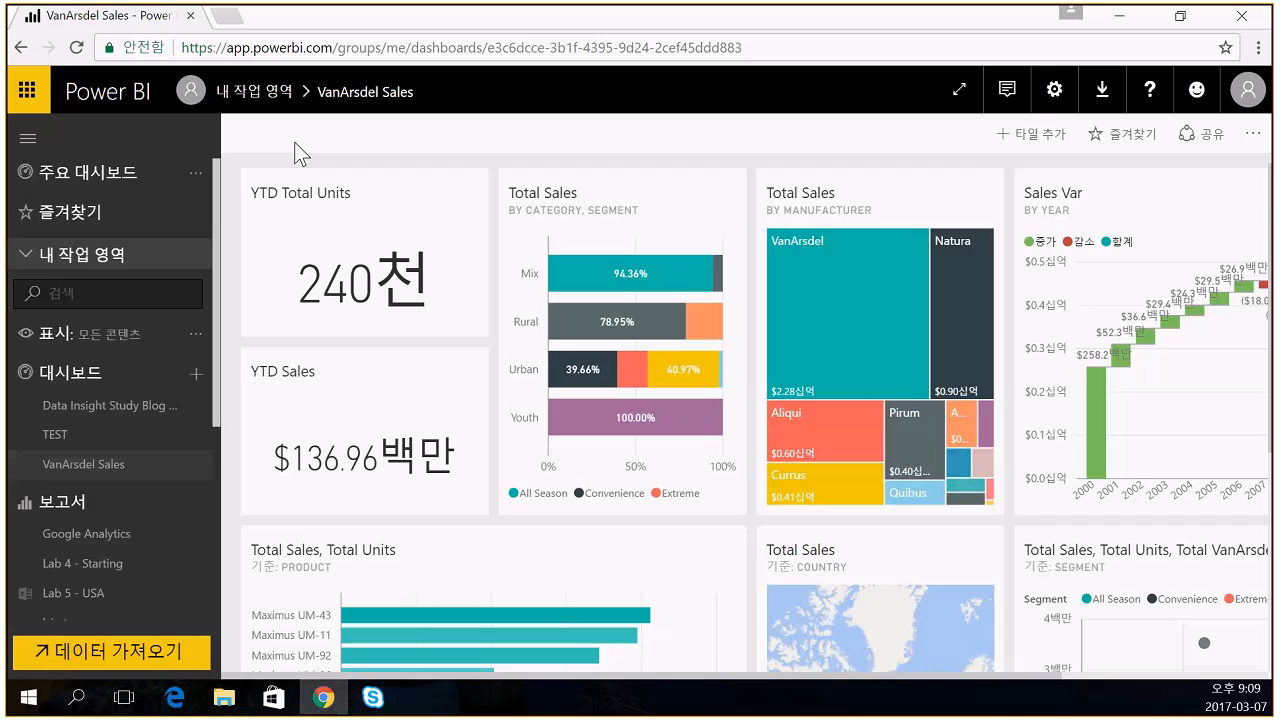
left_click(982, 196)
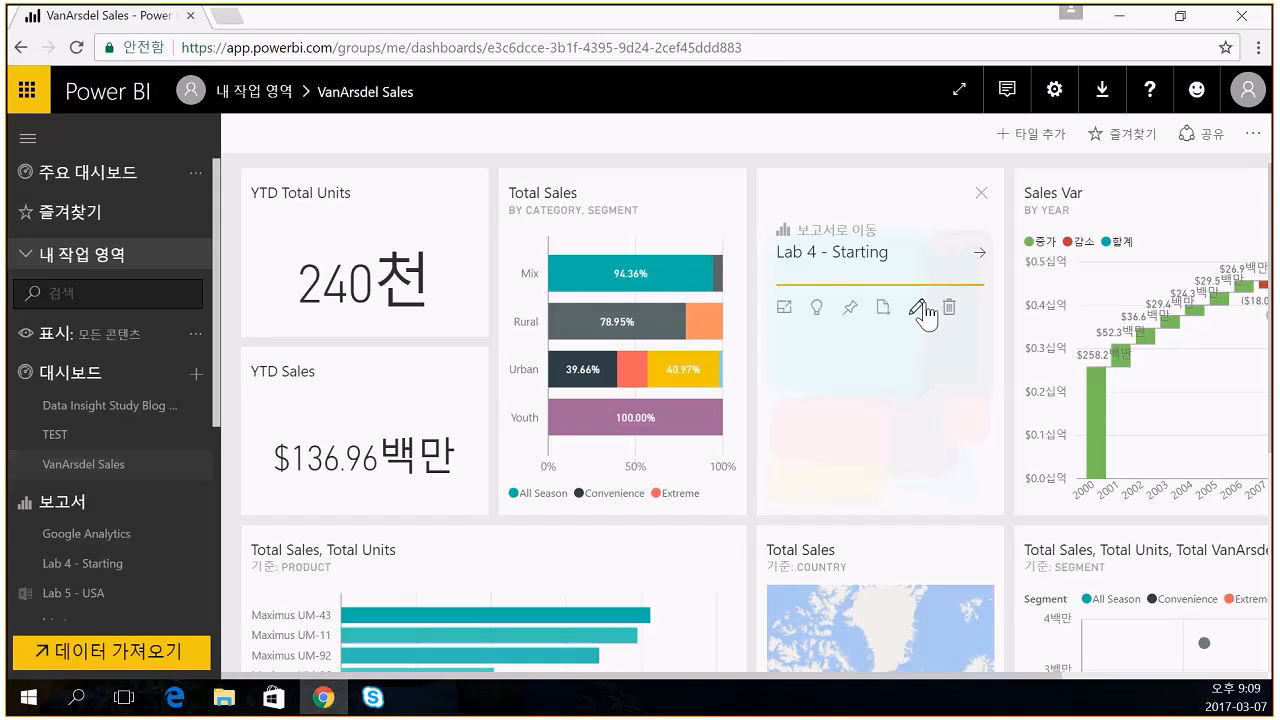
left_click(920, 308)
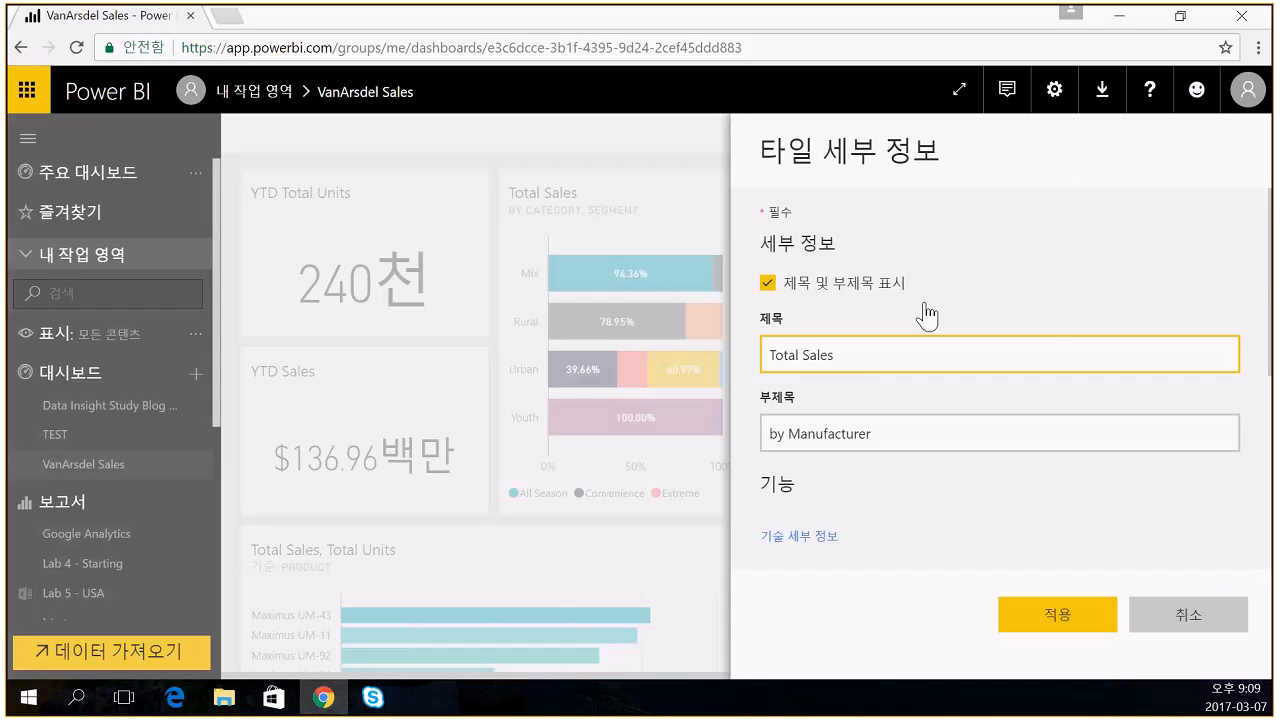
left_click(1178, 614)
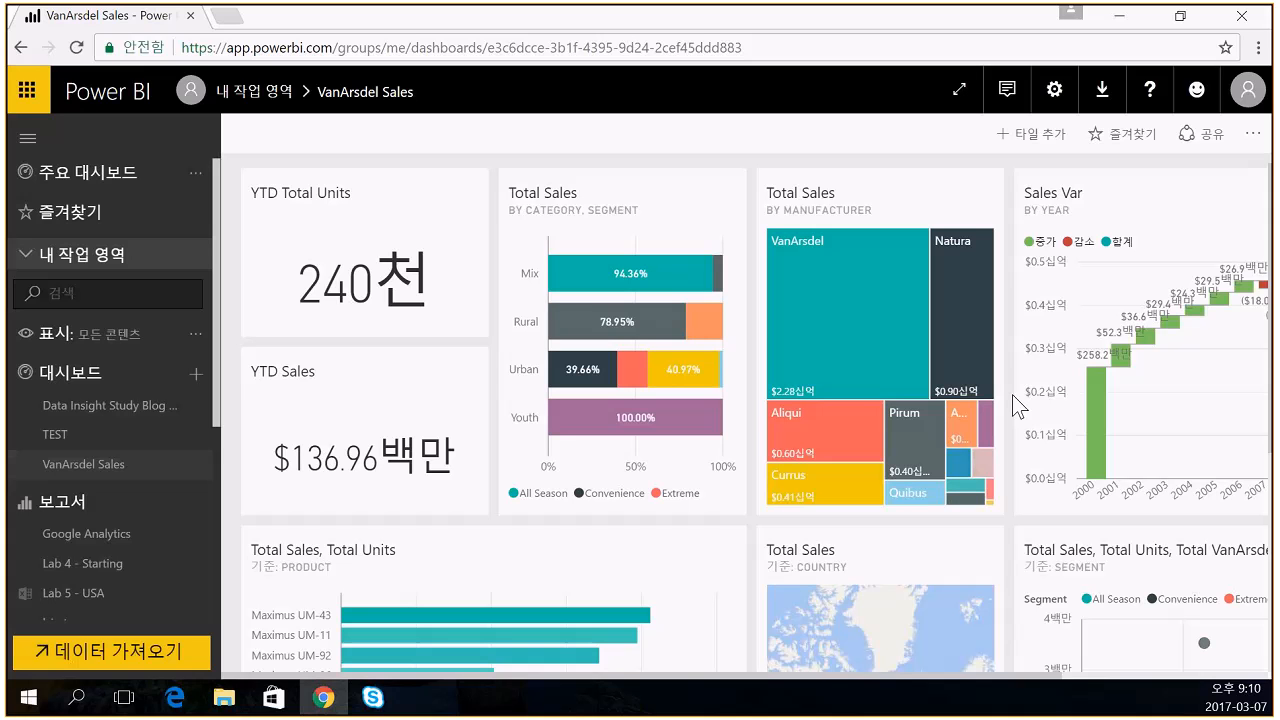
- Review the dashboard's share and access settings, cancel without sharing, and open the Start menu
left_click(1208, 134)
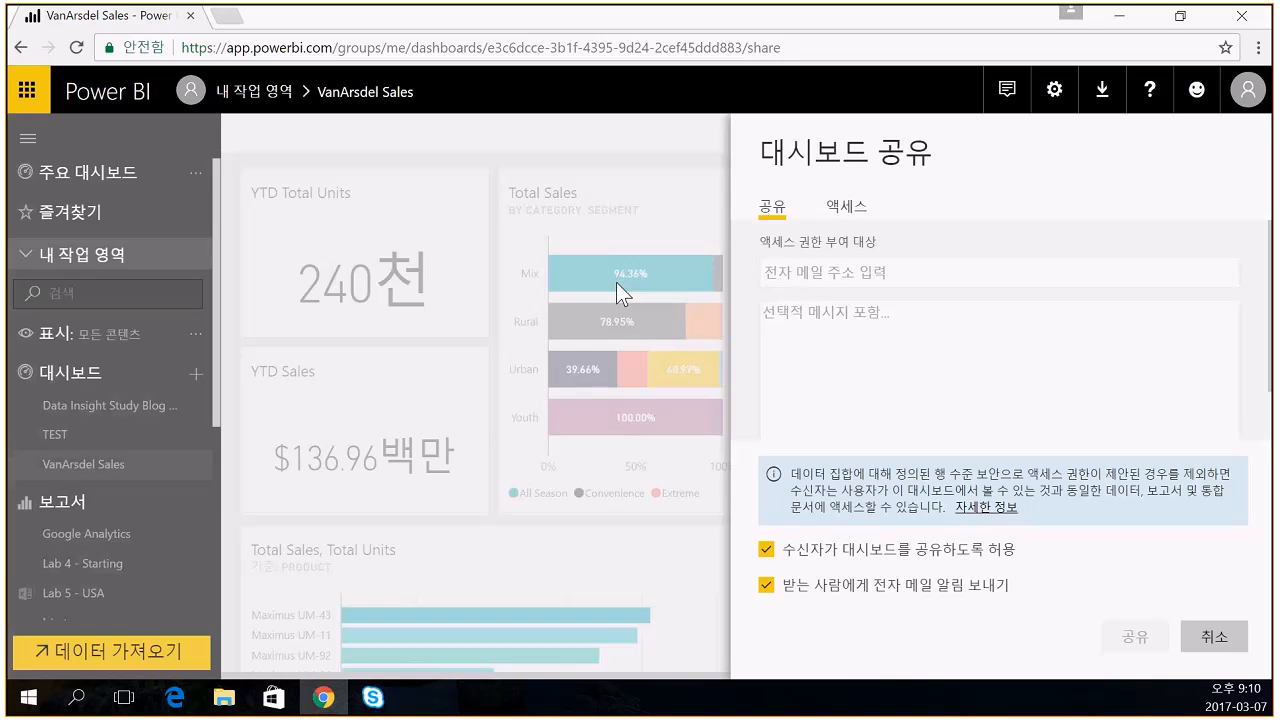
left_click(843, 215)
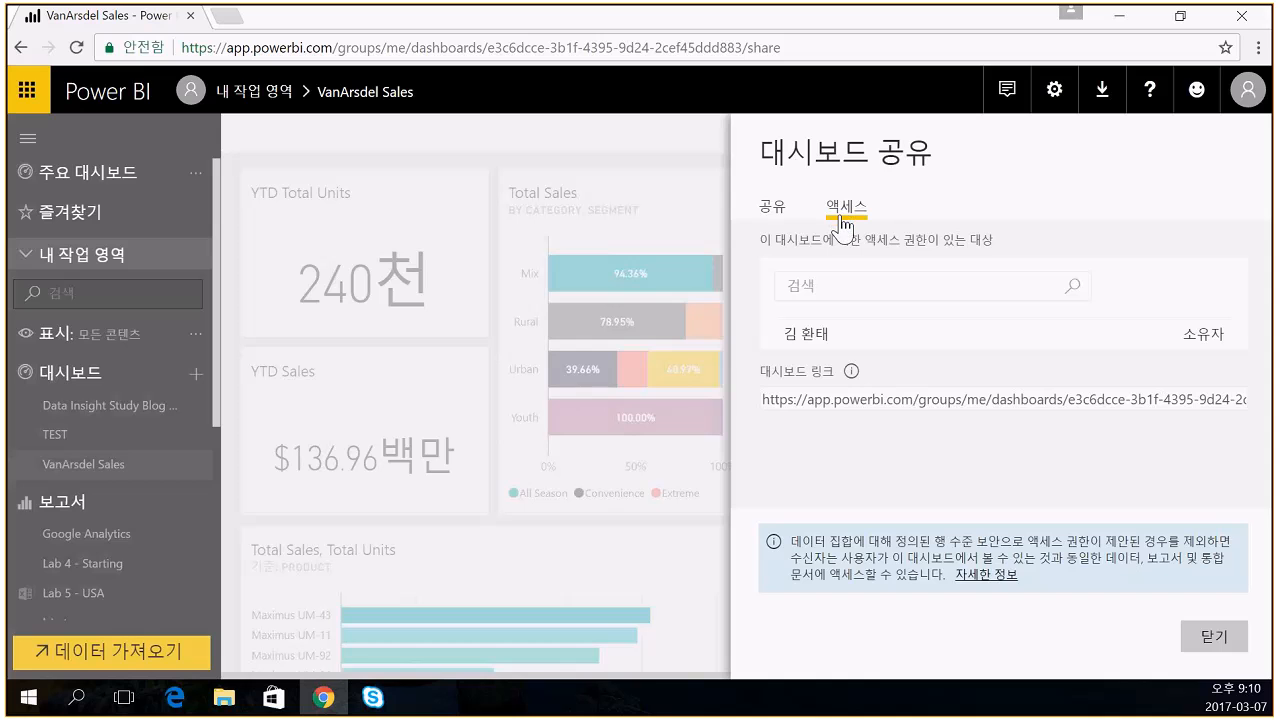
left_click(771, 206)
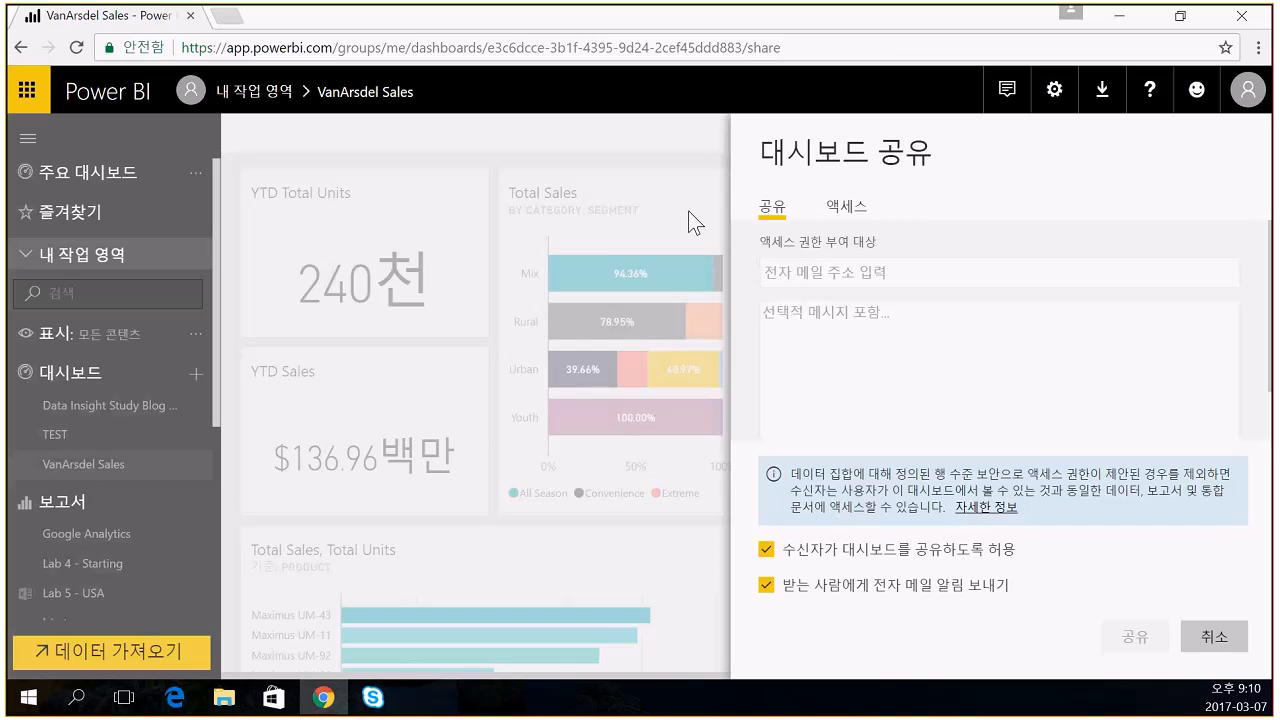
left_click(1212, 636)
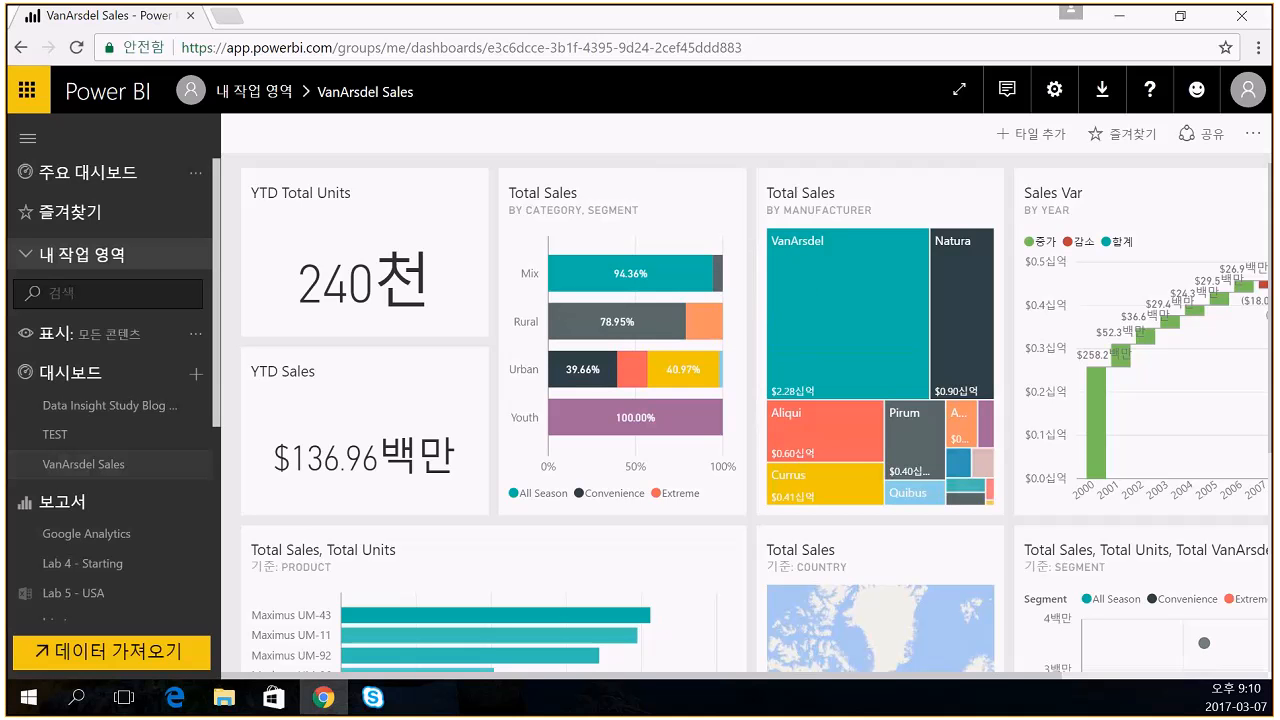
left_click(25, 705)
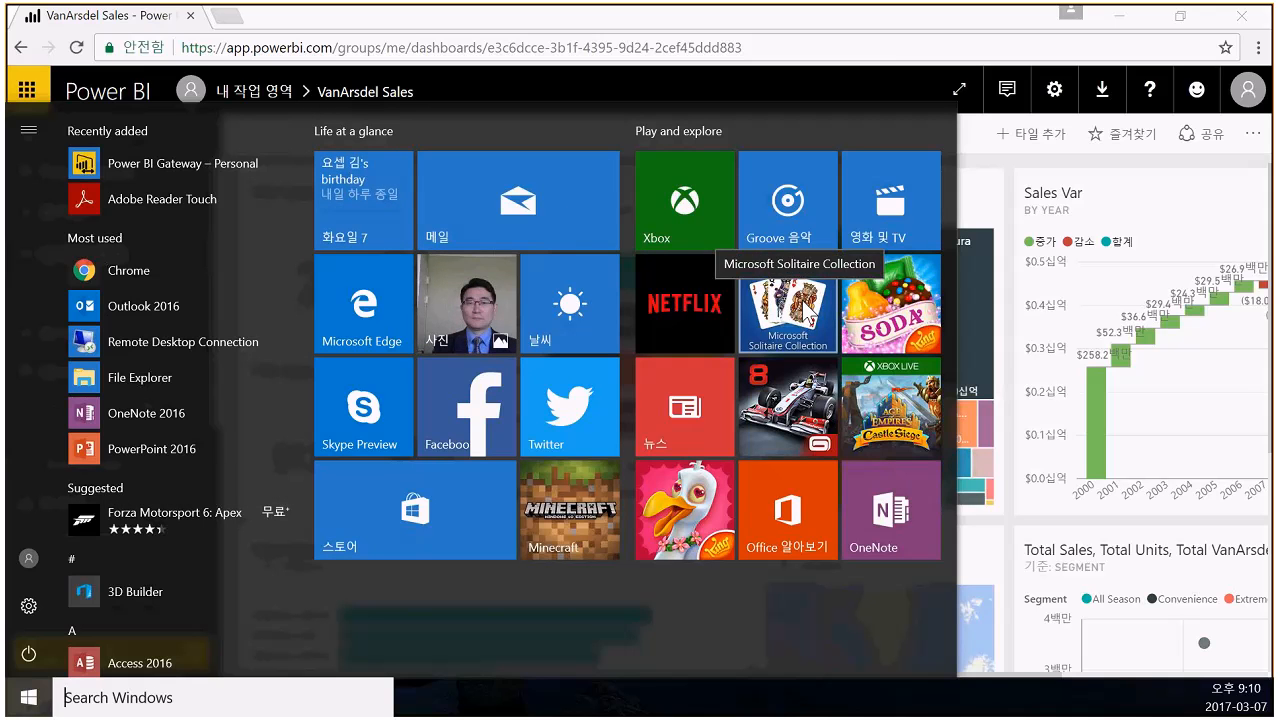
- Search 'power bi' in Windows Store and open the Microsoft Power BI app page
left_click(455, 498)
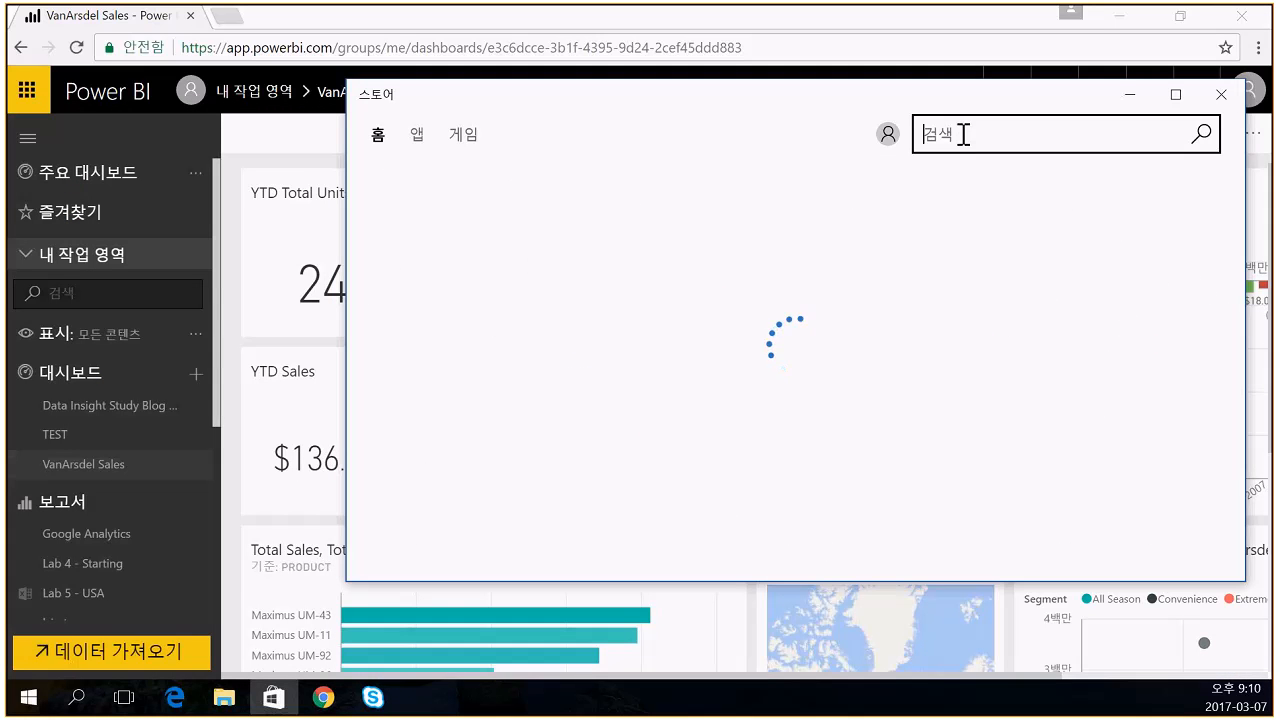
left_click(970, 135)
type("pow")
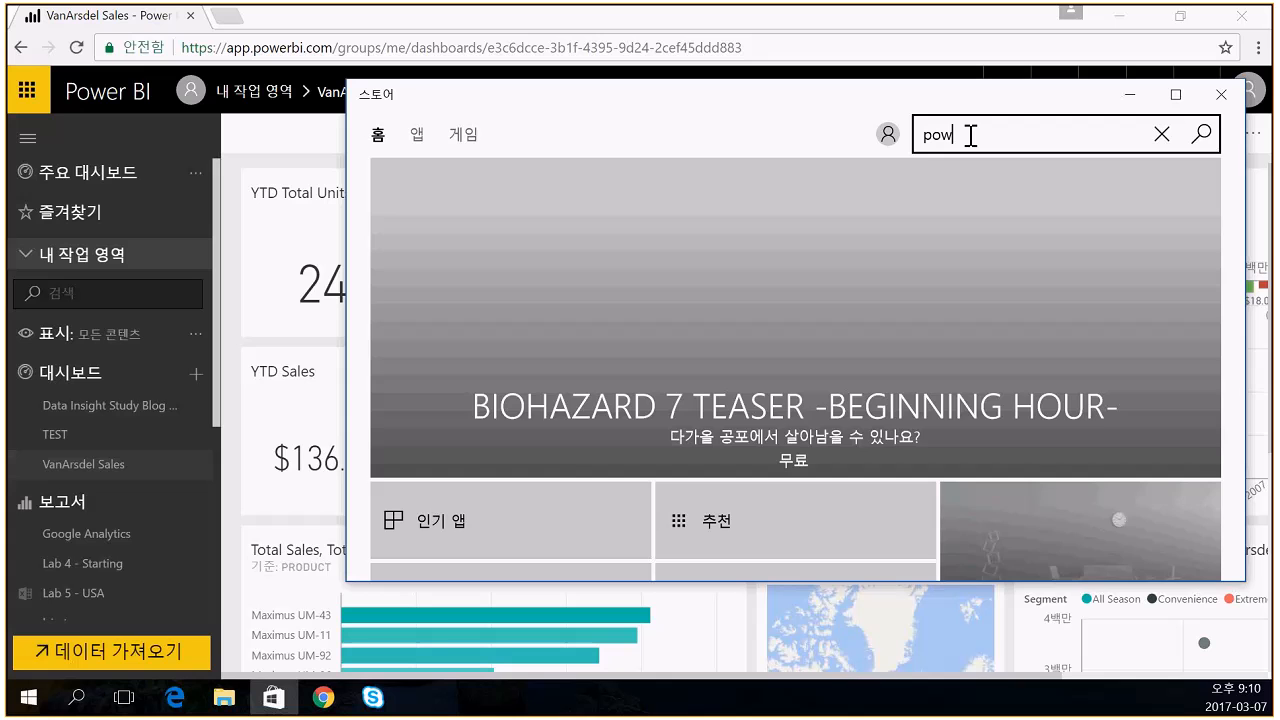
type("er bi")
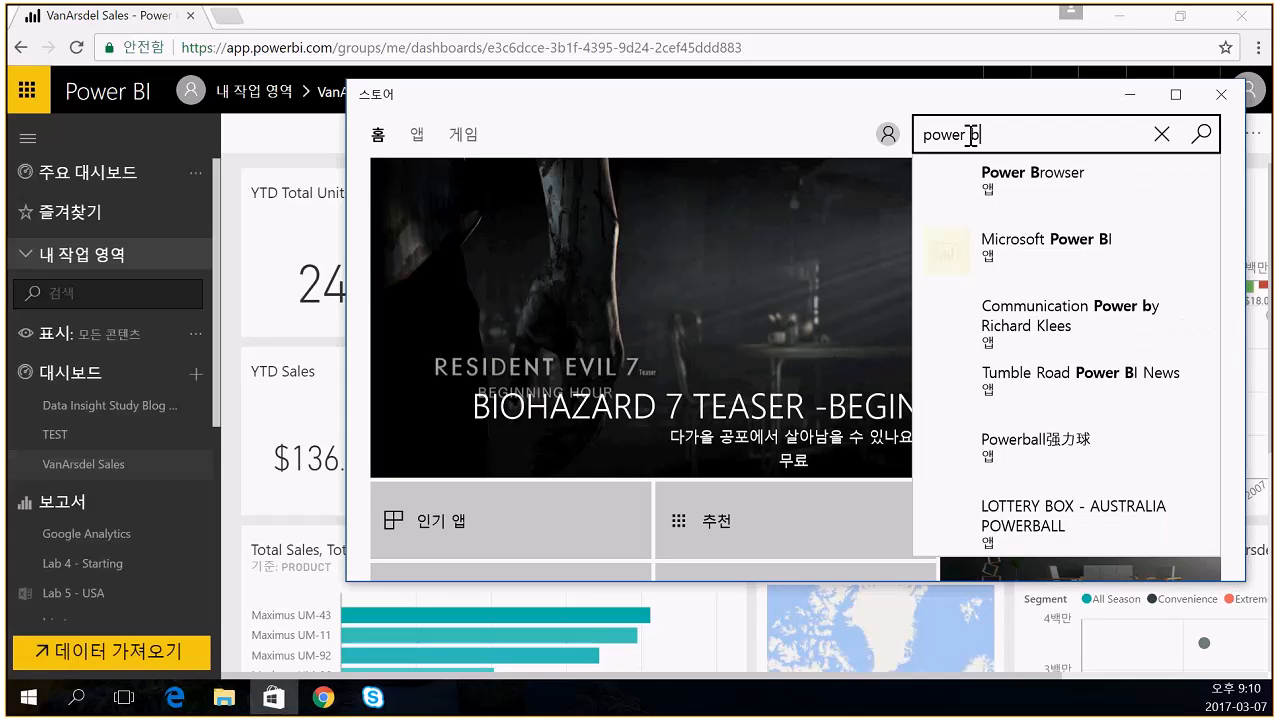
left_click(1026, 238)
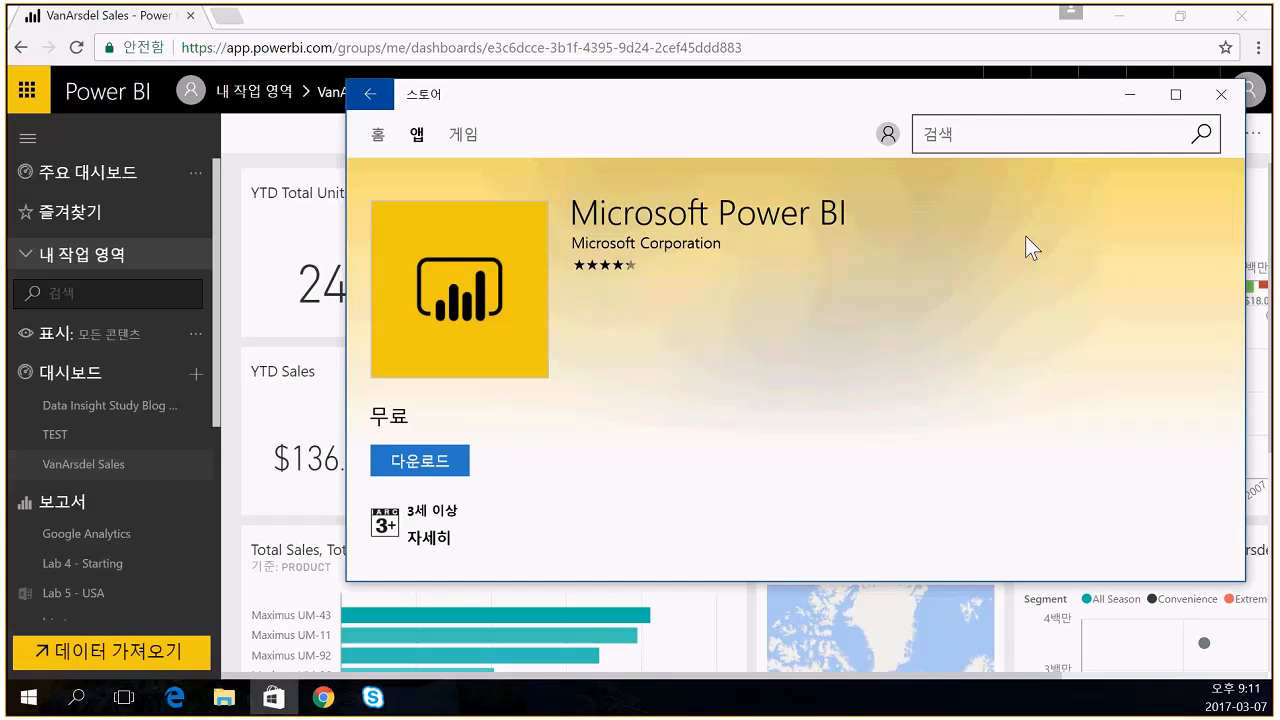
- Close the Store, open the Google Analytics report, and generate and download its QR code
left_click(1221, 94)
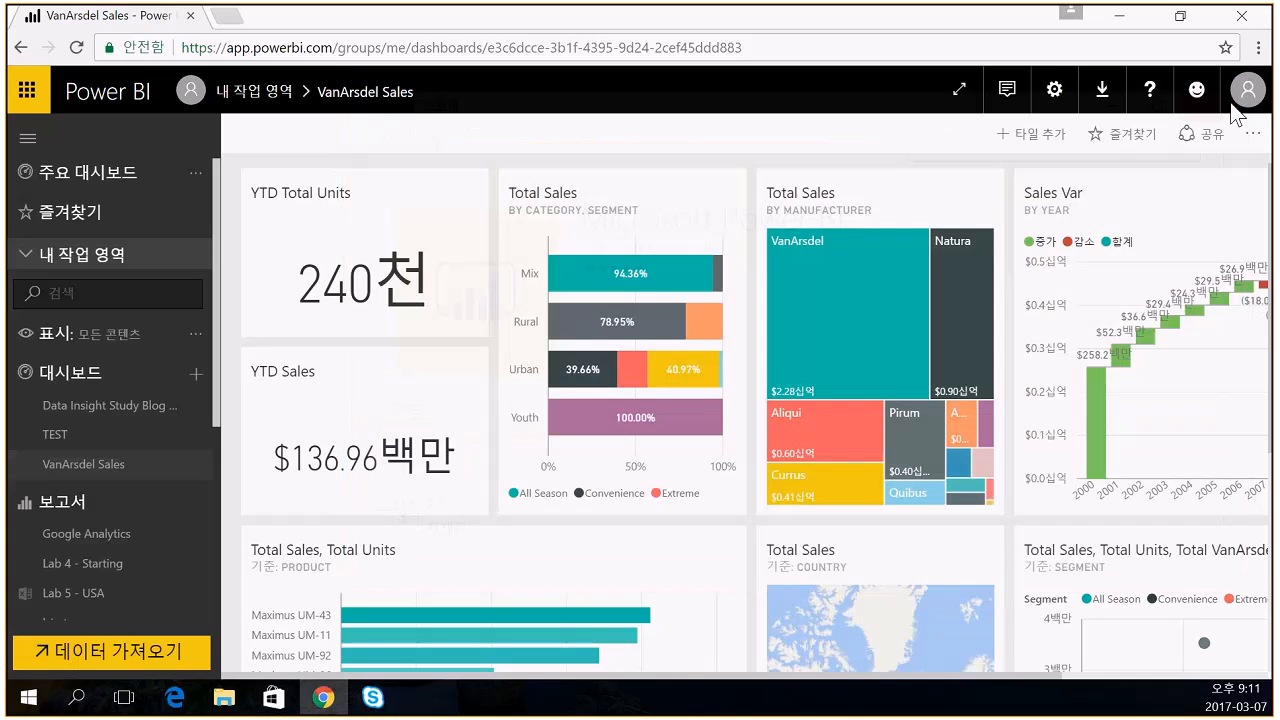
mouse_move(700, 325)
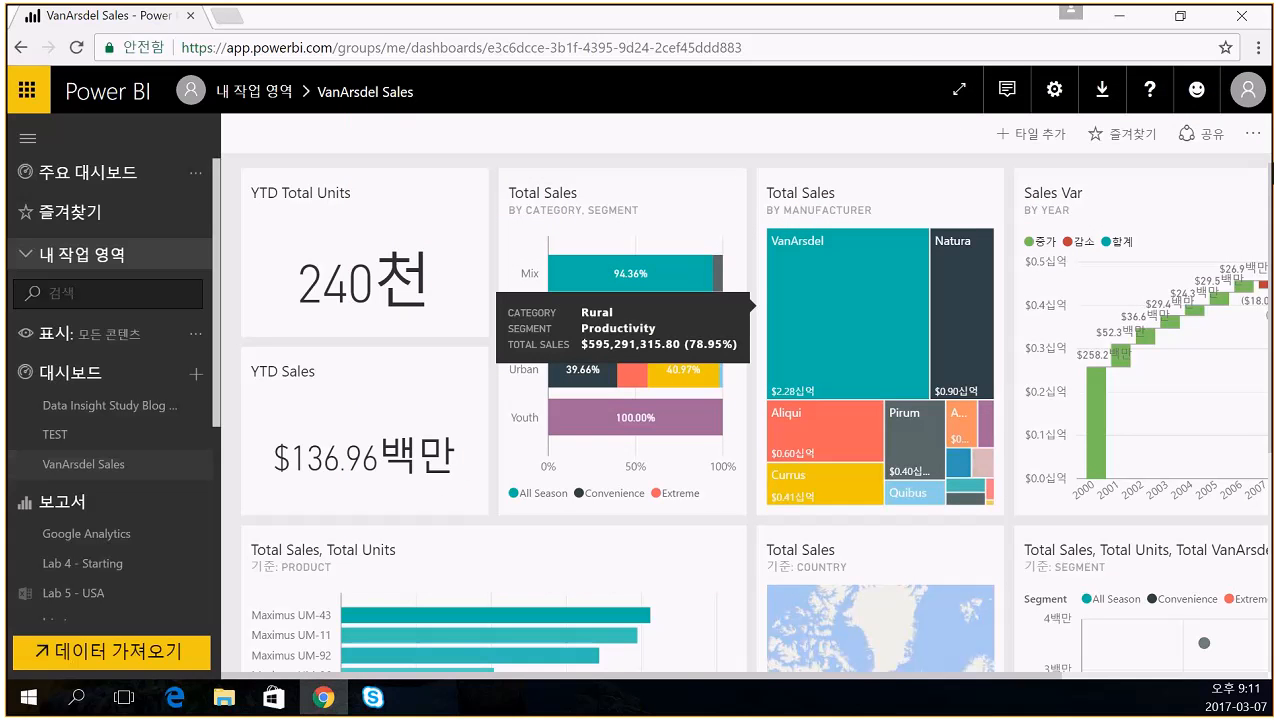
left_click(1252, 133)
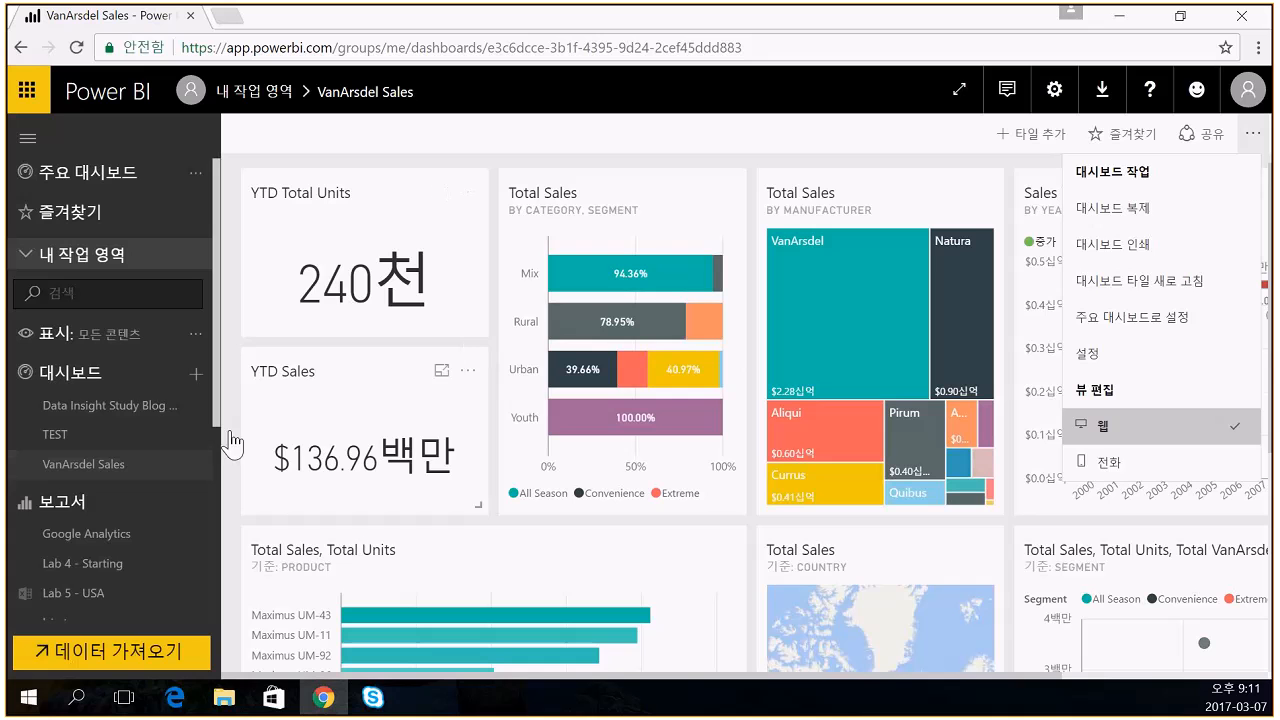
left_click(123, 540)
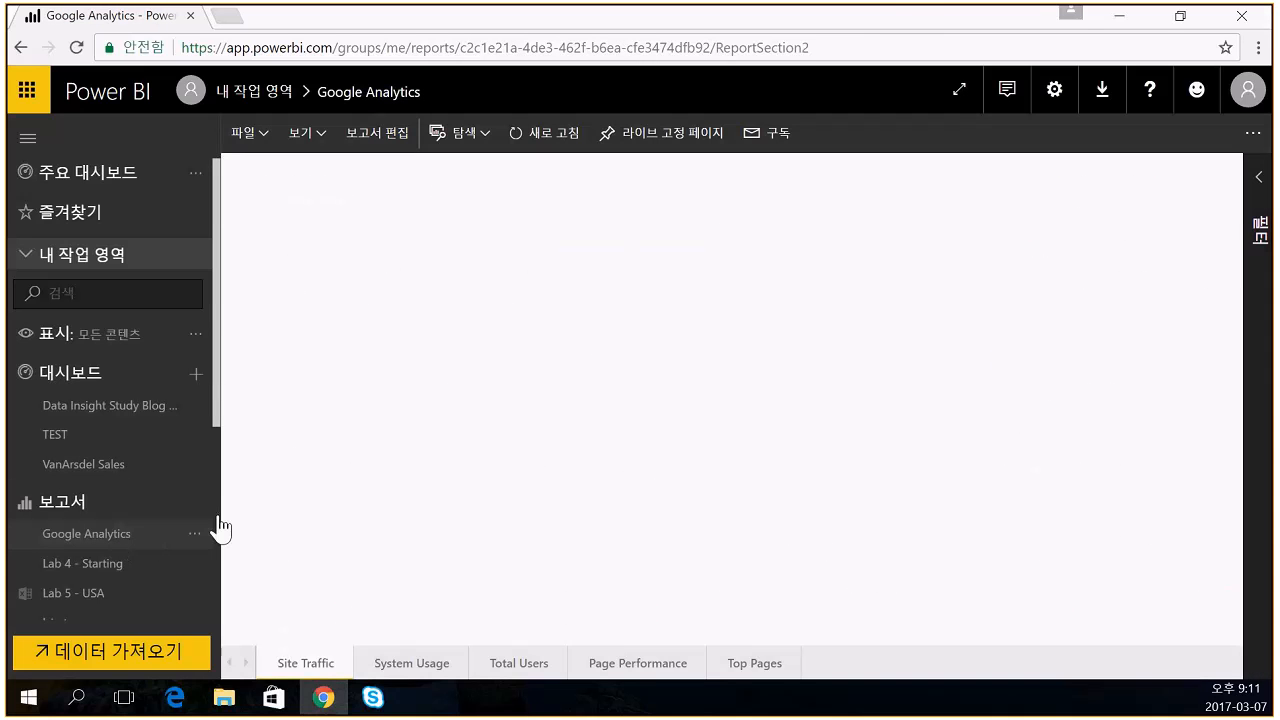
left_click(1252, 133)
left_click(1190, 173)
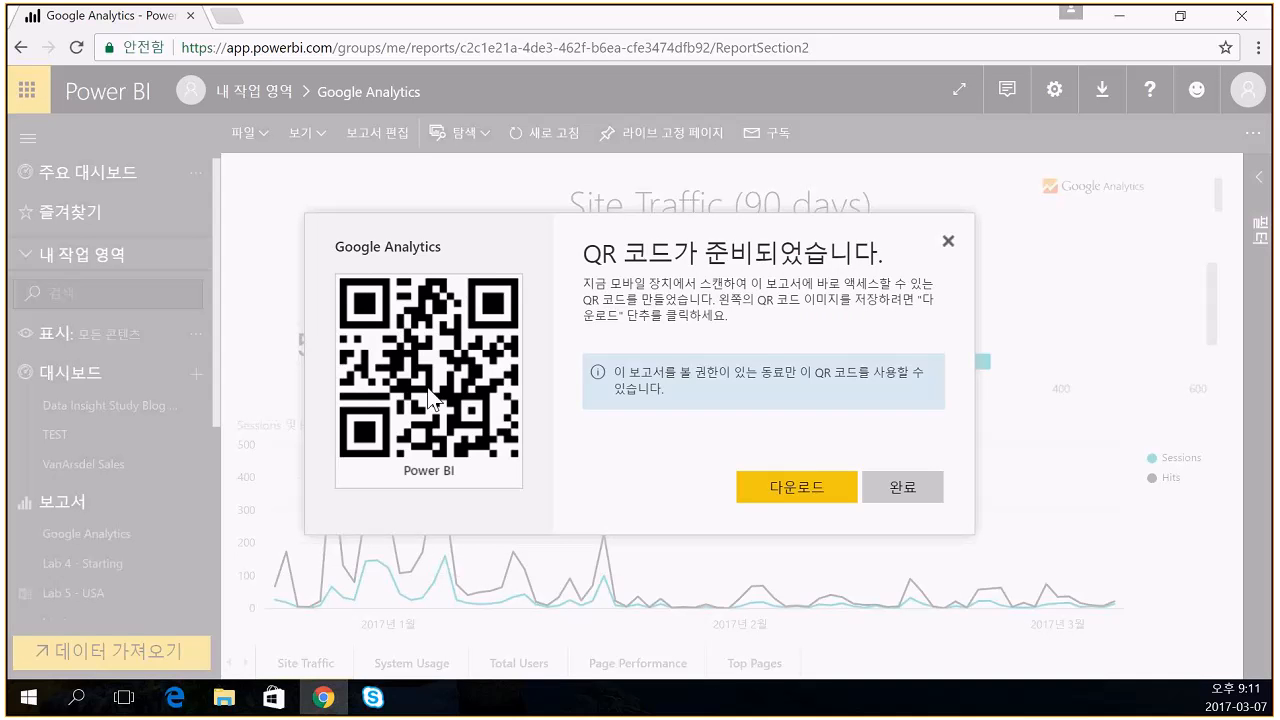
left_click(789, 492)
left_click(949, 243)
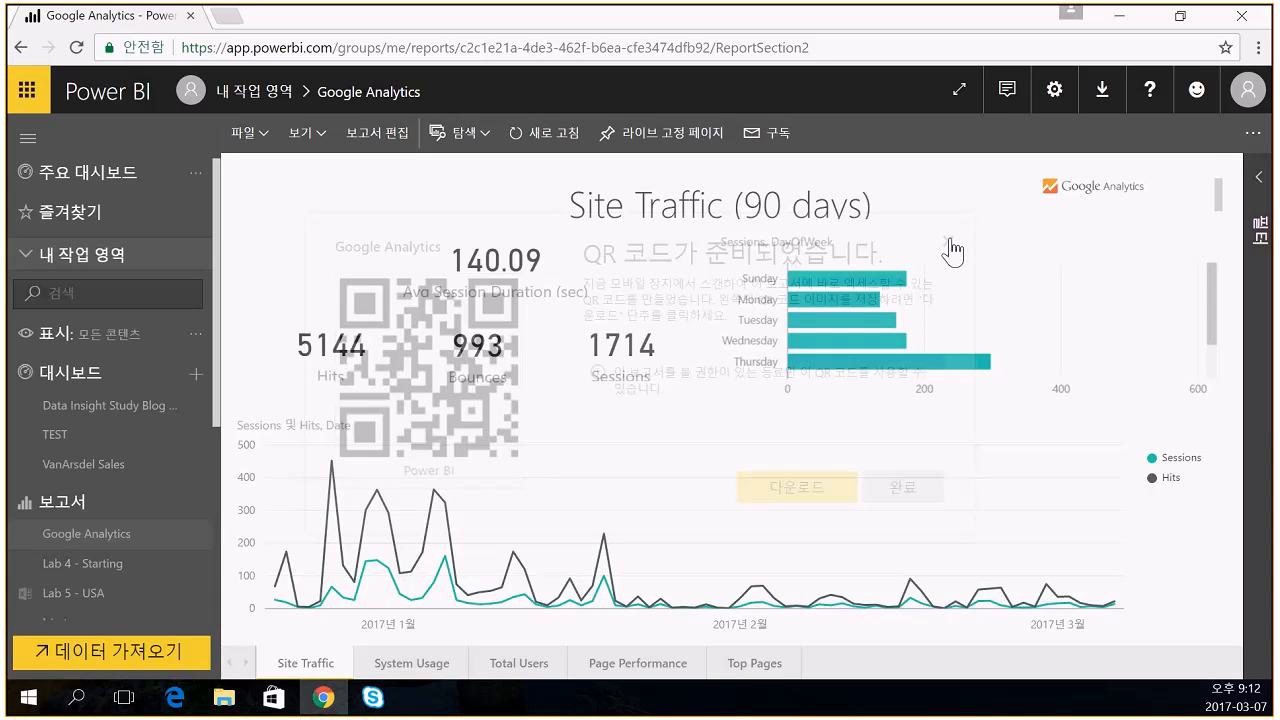
- Export the Lab 4 - Starting report to Excel, downloading Lab 4 - Starting (2).odc
left_click(1249, 139)
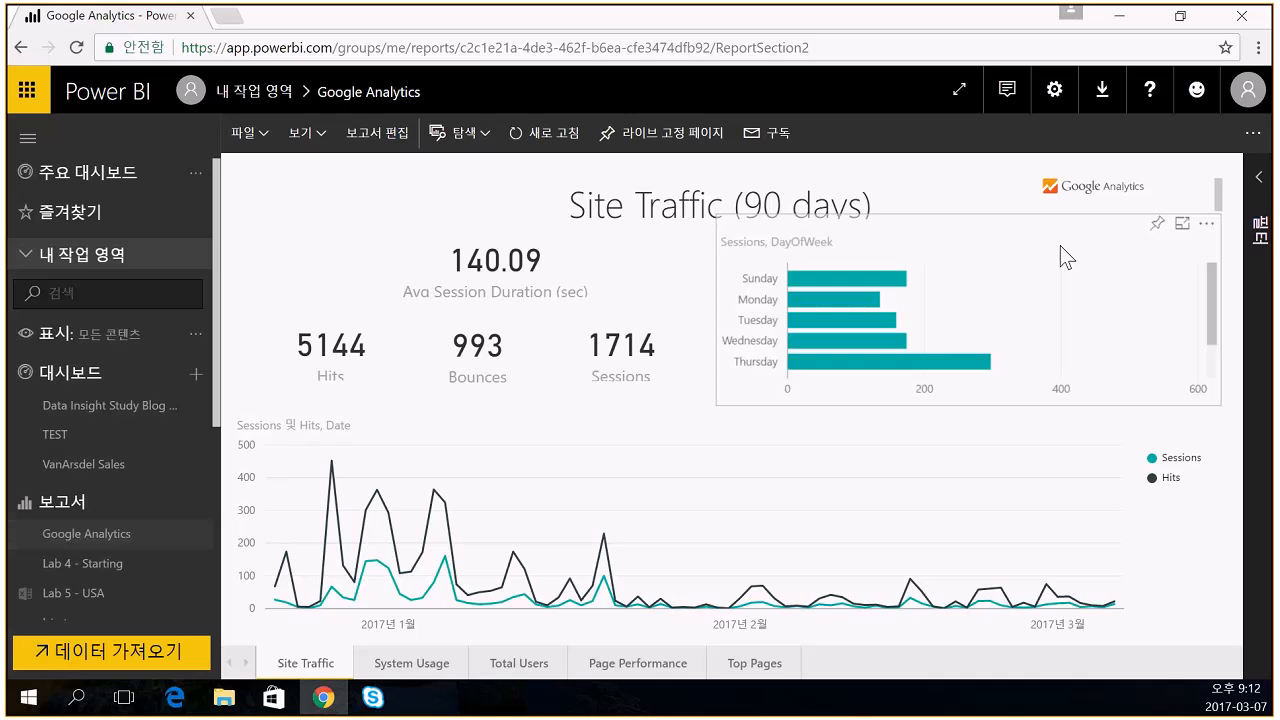
left_click(1252, 133)
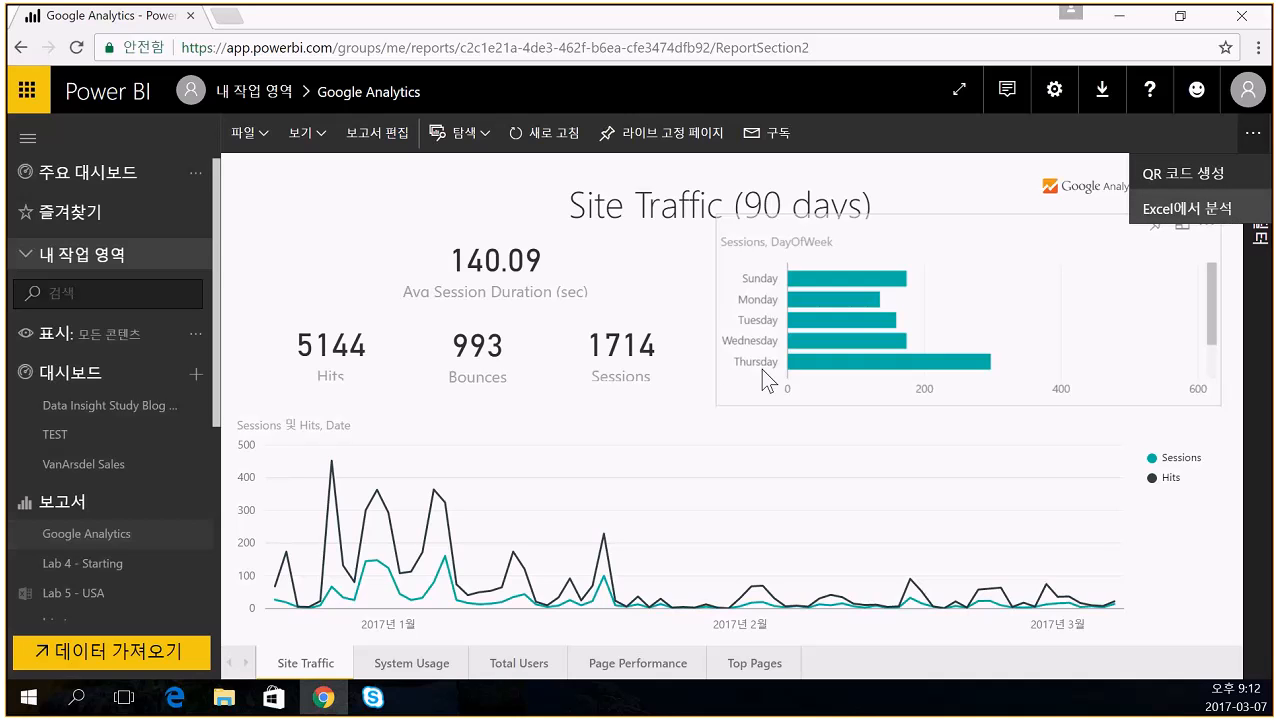
left_click(195, 534)
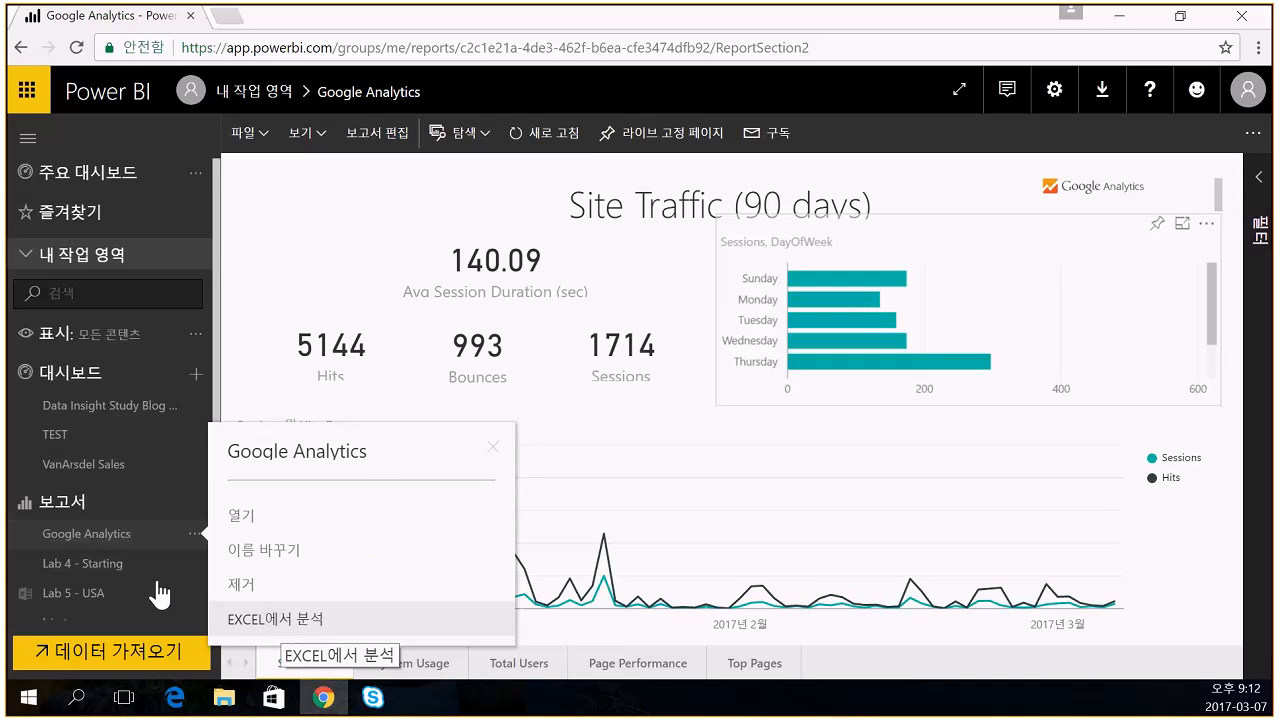
left_click(194, 563)
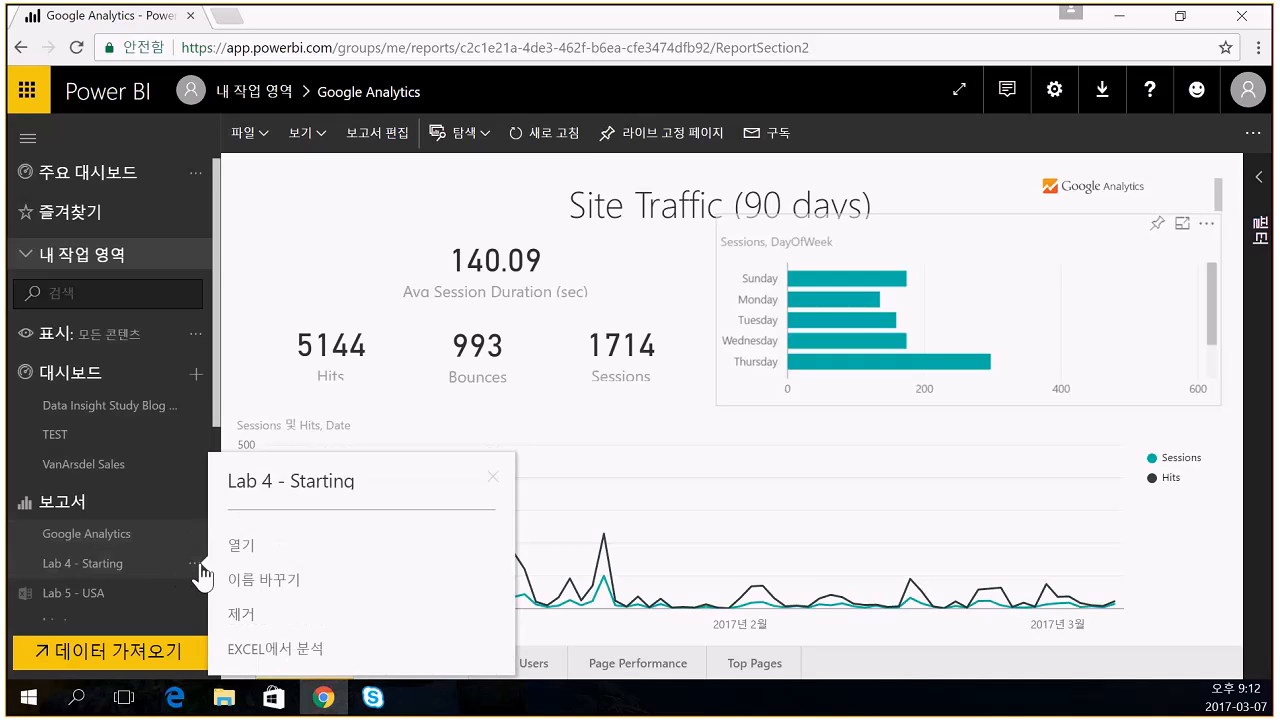
left_click(270, 652)
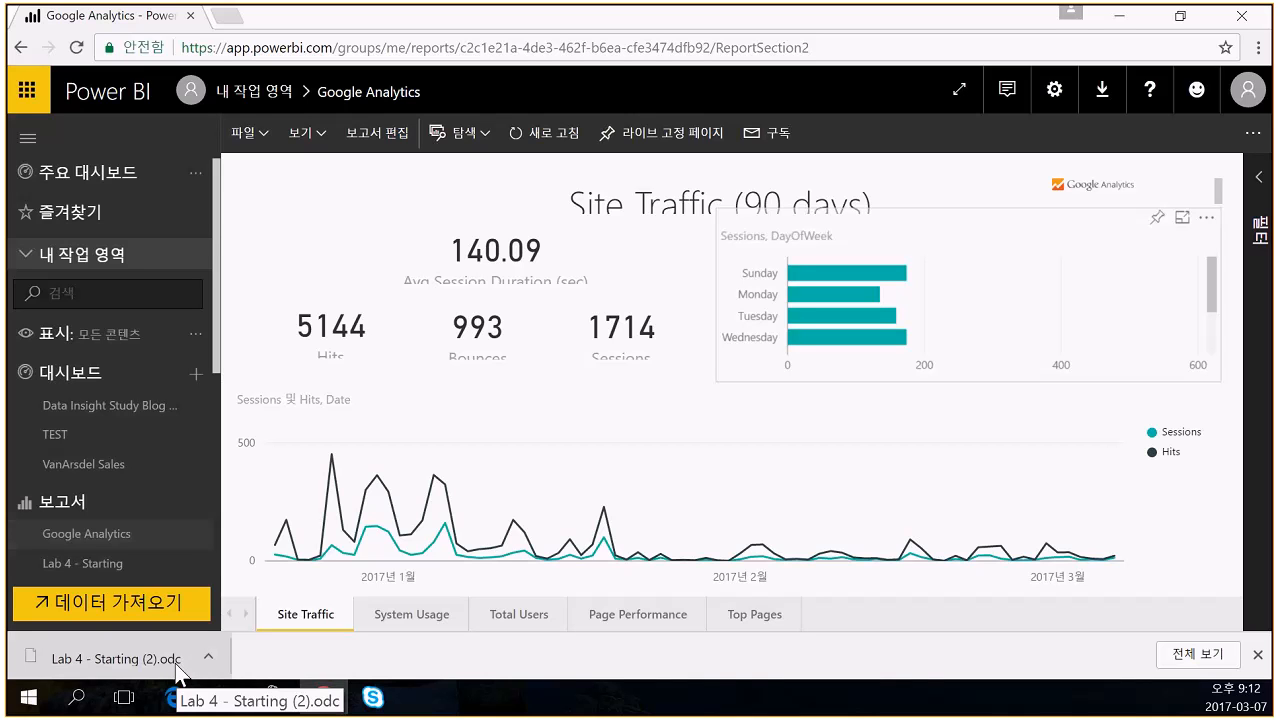
left_click(180, 660)
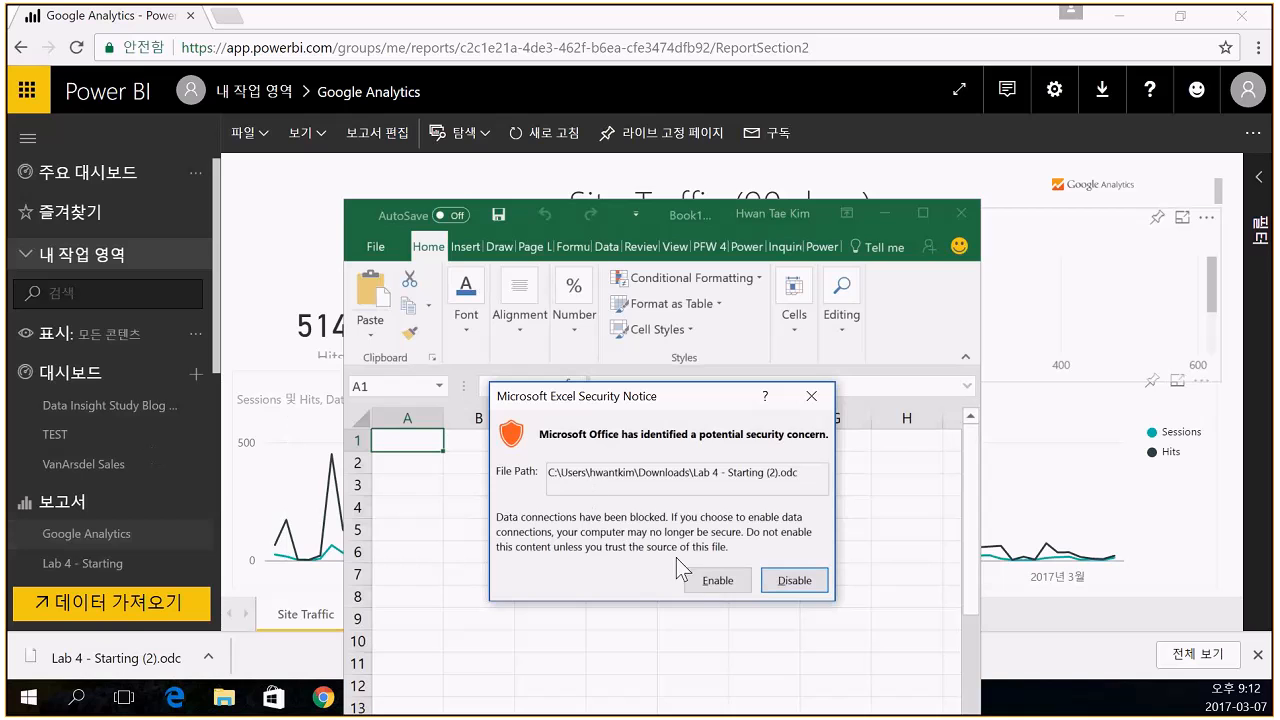
left_click(713, 581)
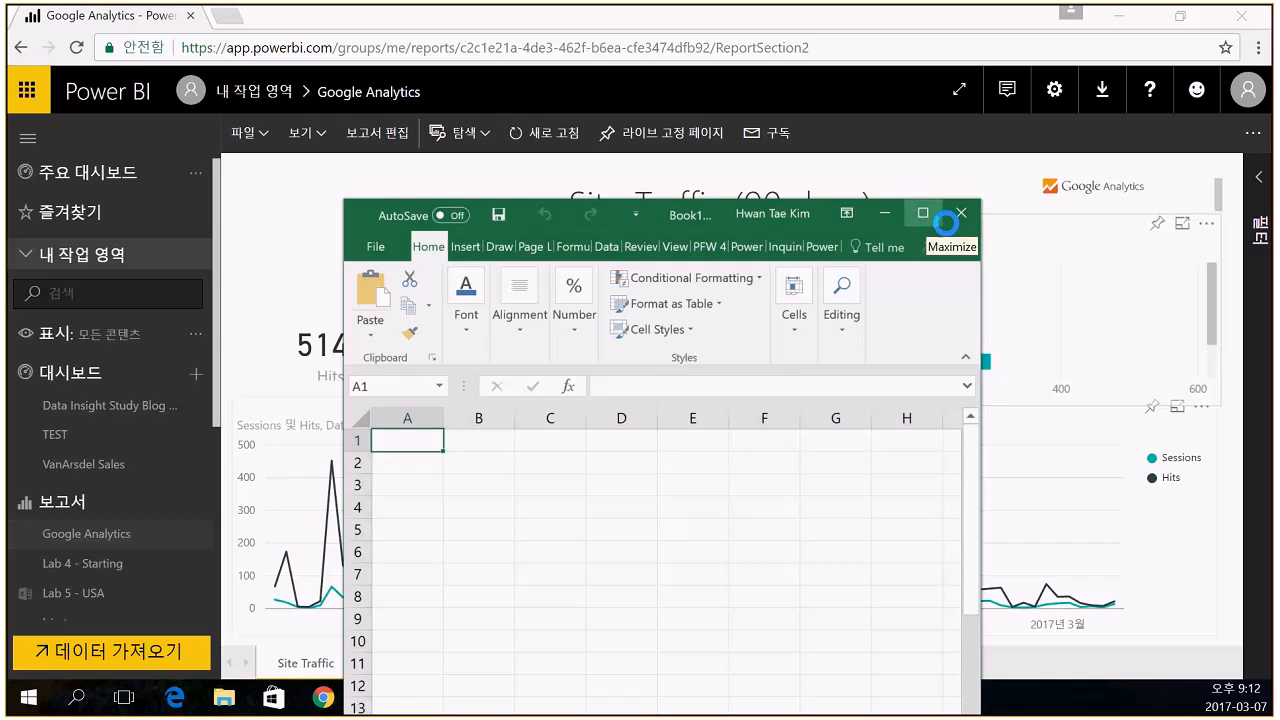
left_click(923, 213)
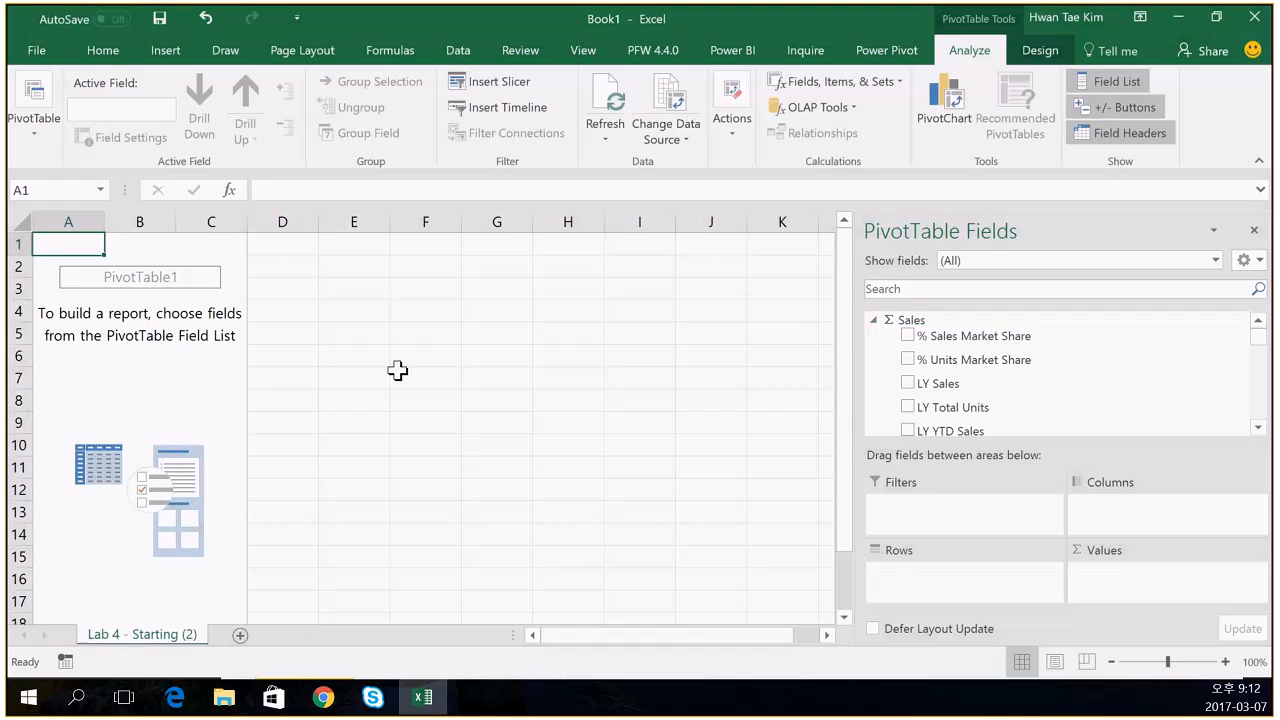
left_click_drag(857, 31, 352, 435)
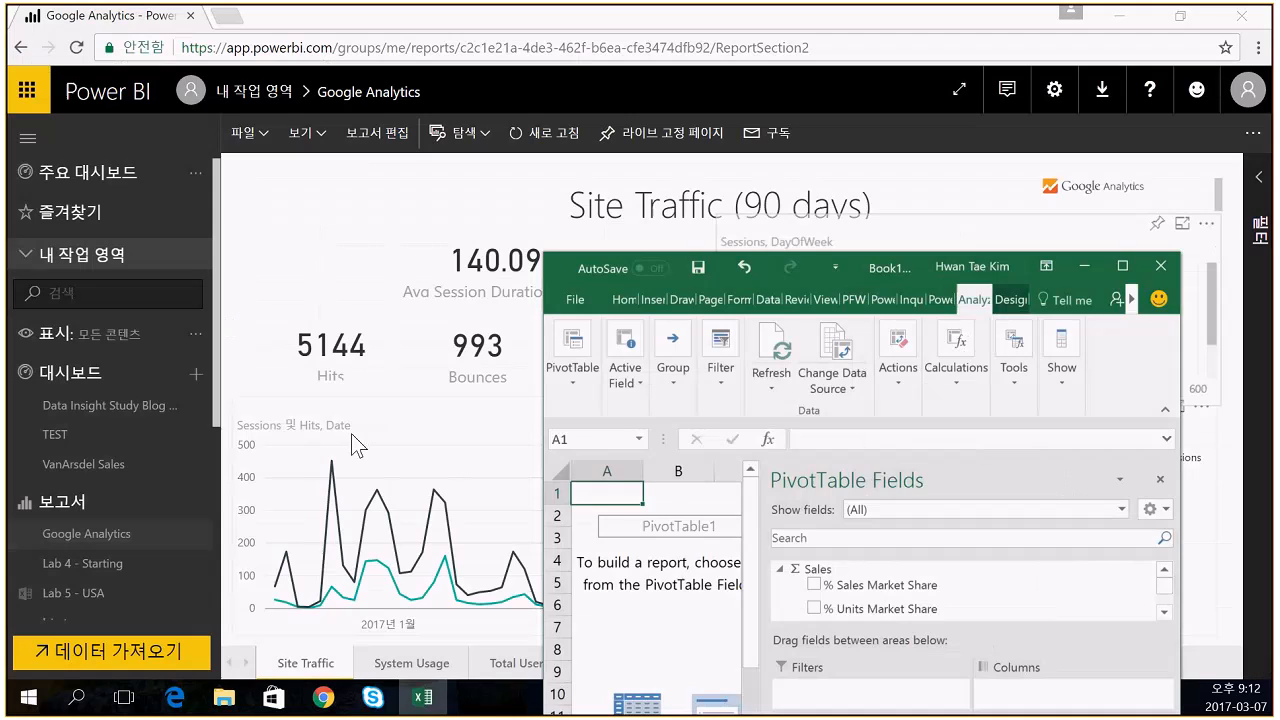
left_click(130, 566)
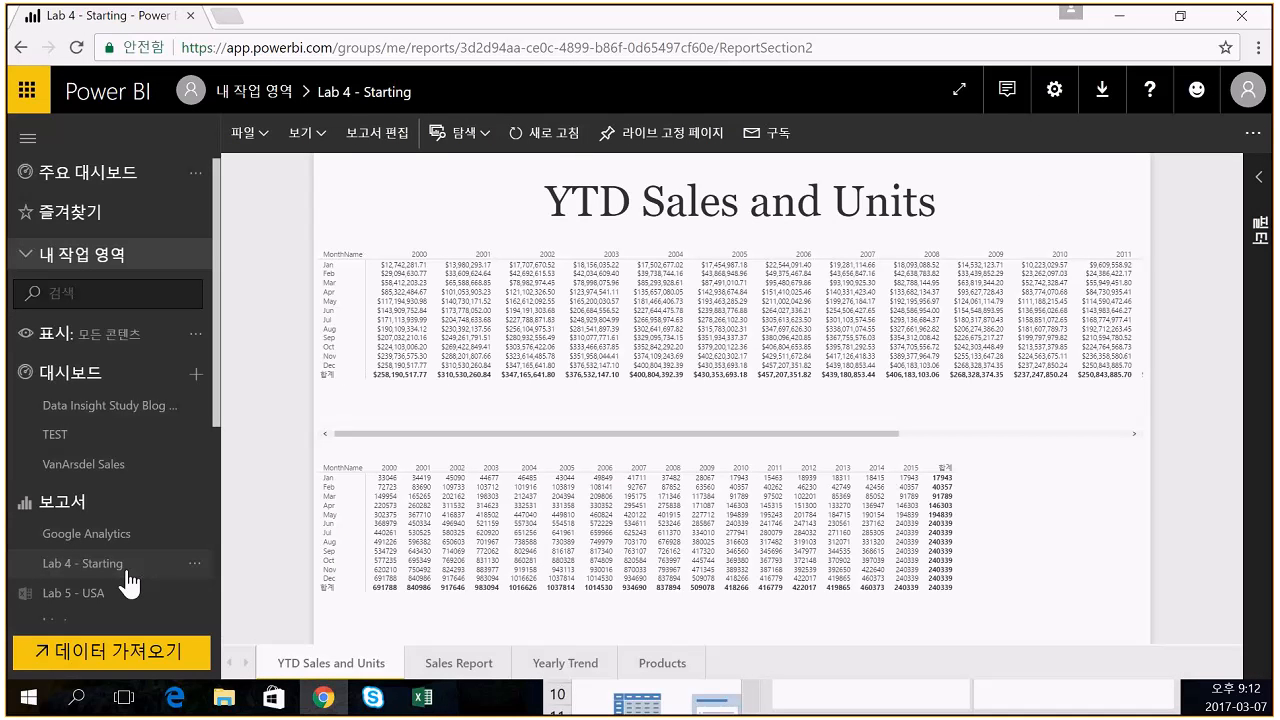
mouse_move(422, 697)
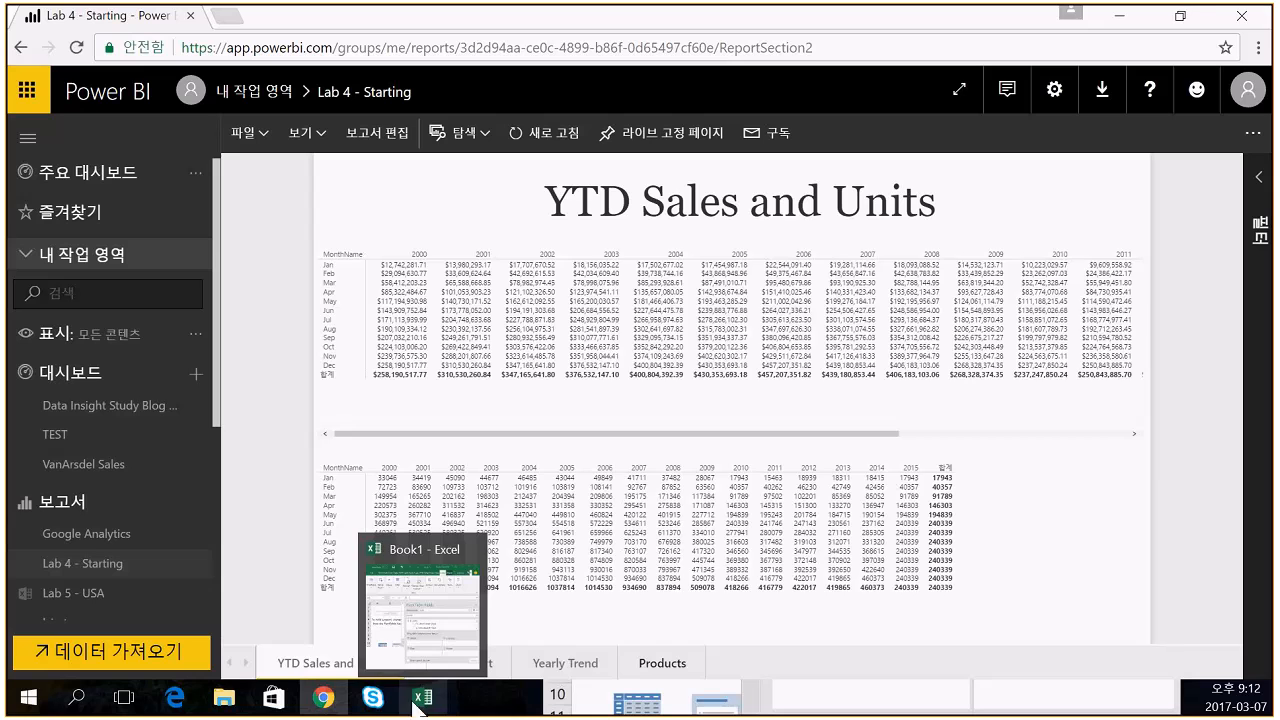
left_click(436, 654)
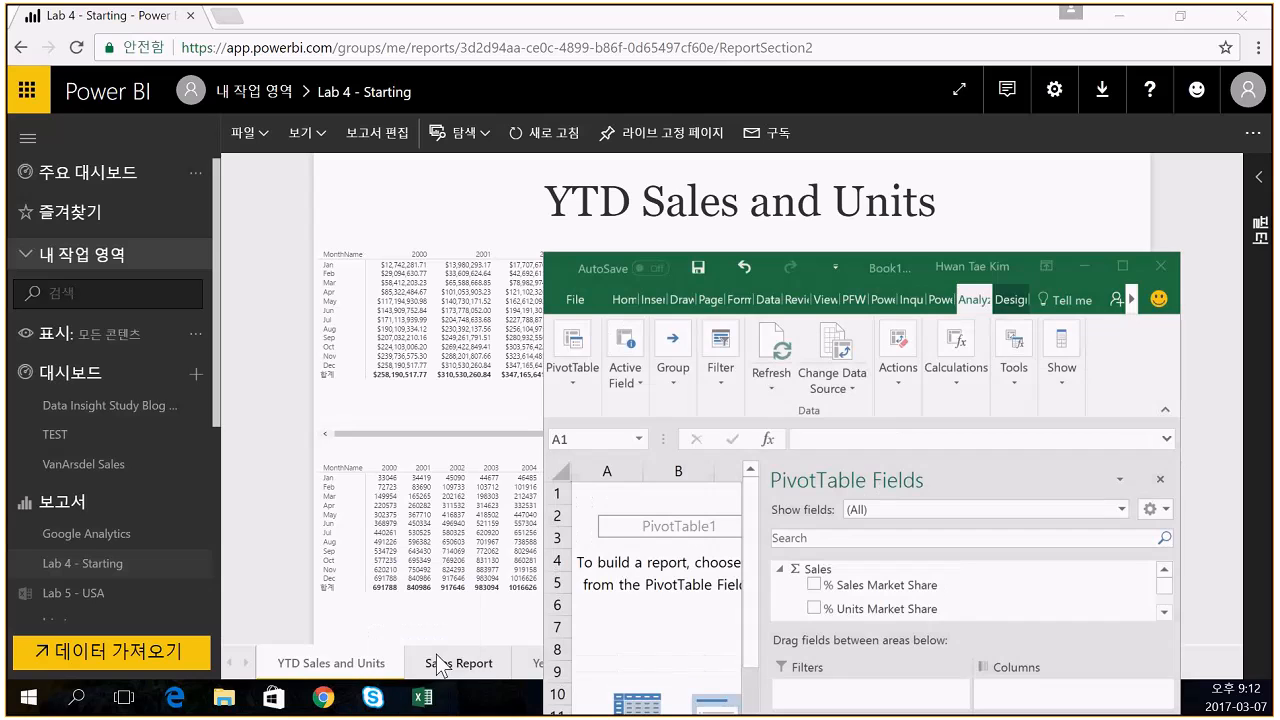
left_click(1106, 262)
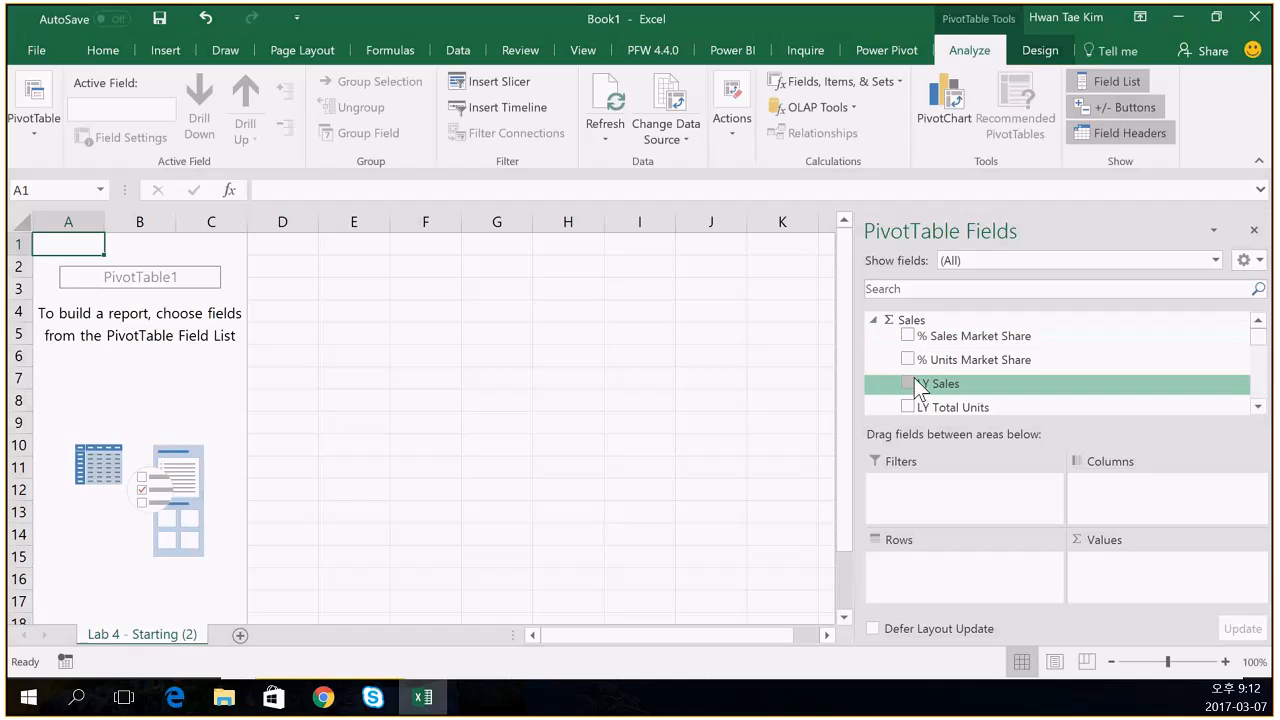
- Collapse the Excel ribbon to make room for the PivotTable Fields pane
scroll(916, 382, "down", 2)
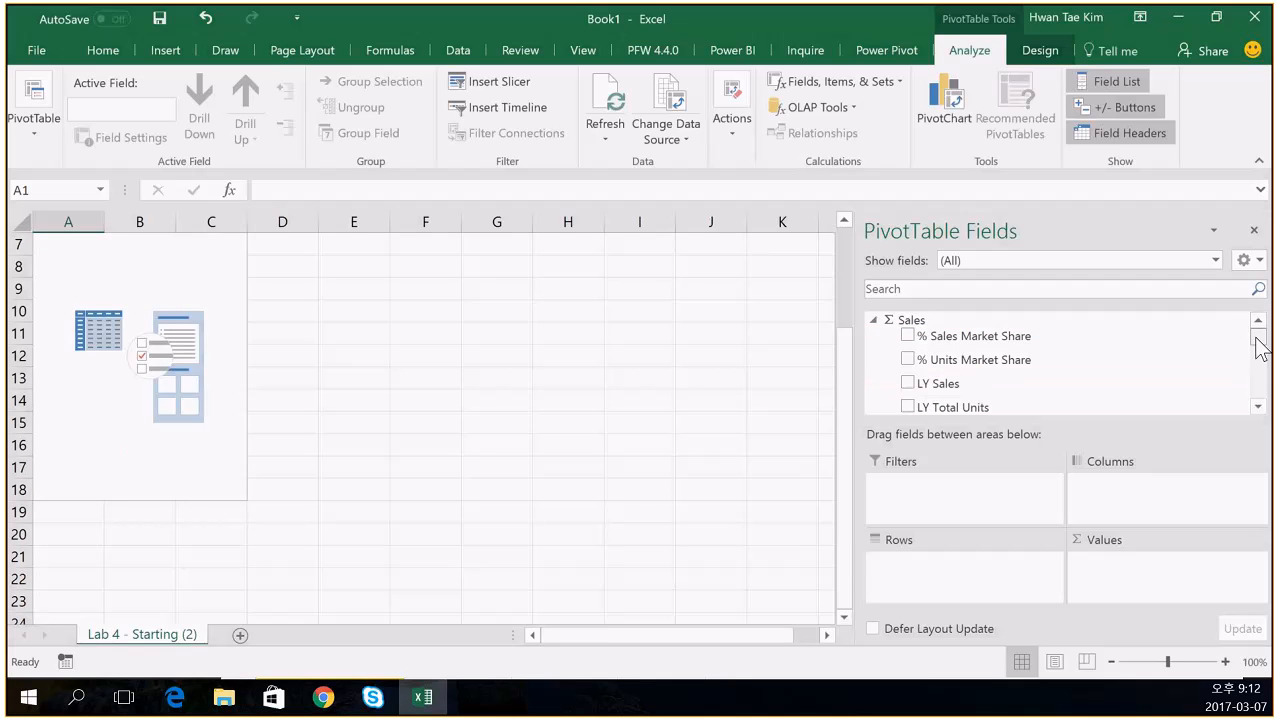
left_click_drag(1257, 338, 1257, 346)
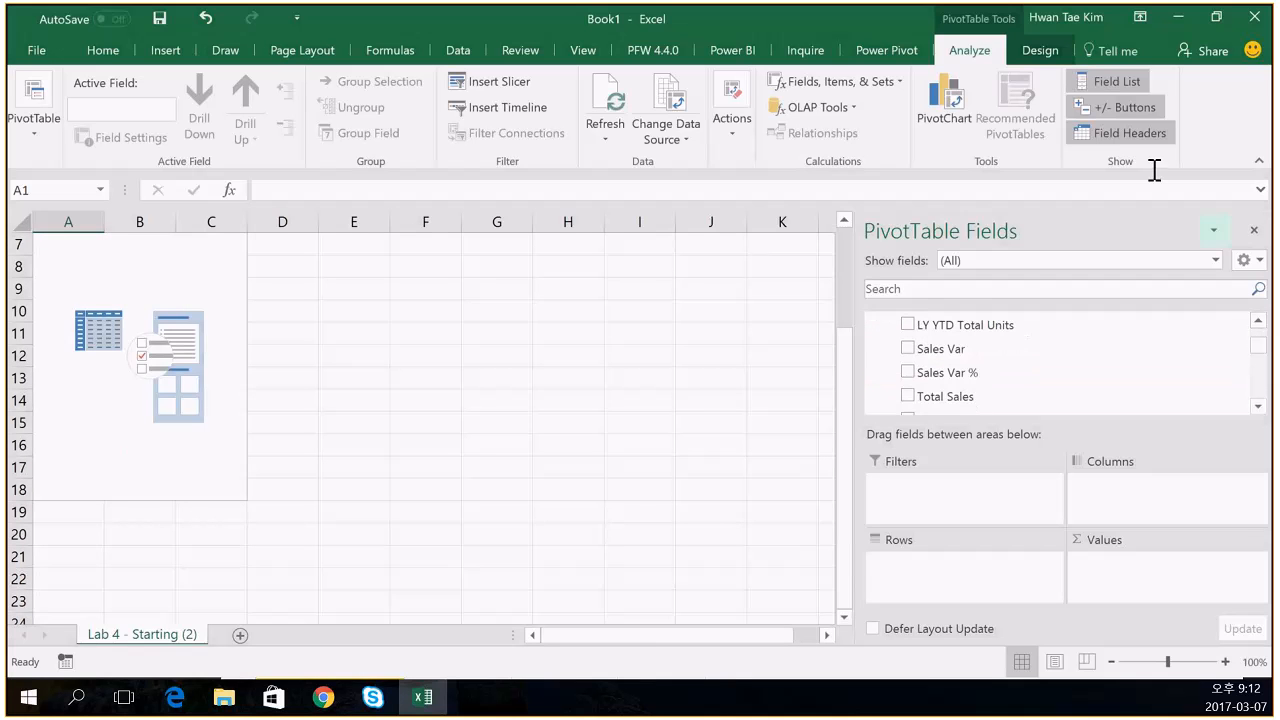
left_click(1138, 20)
left_click(1126, 45)
left_click_drag(1256, 219, 1256, 250)
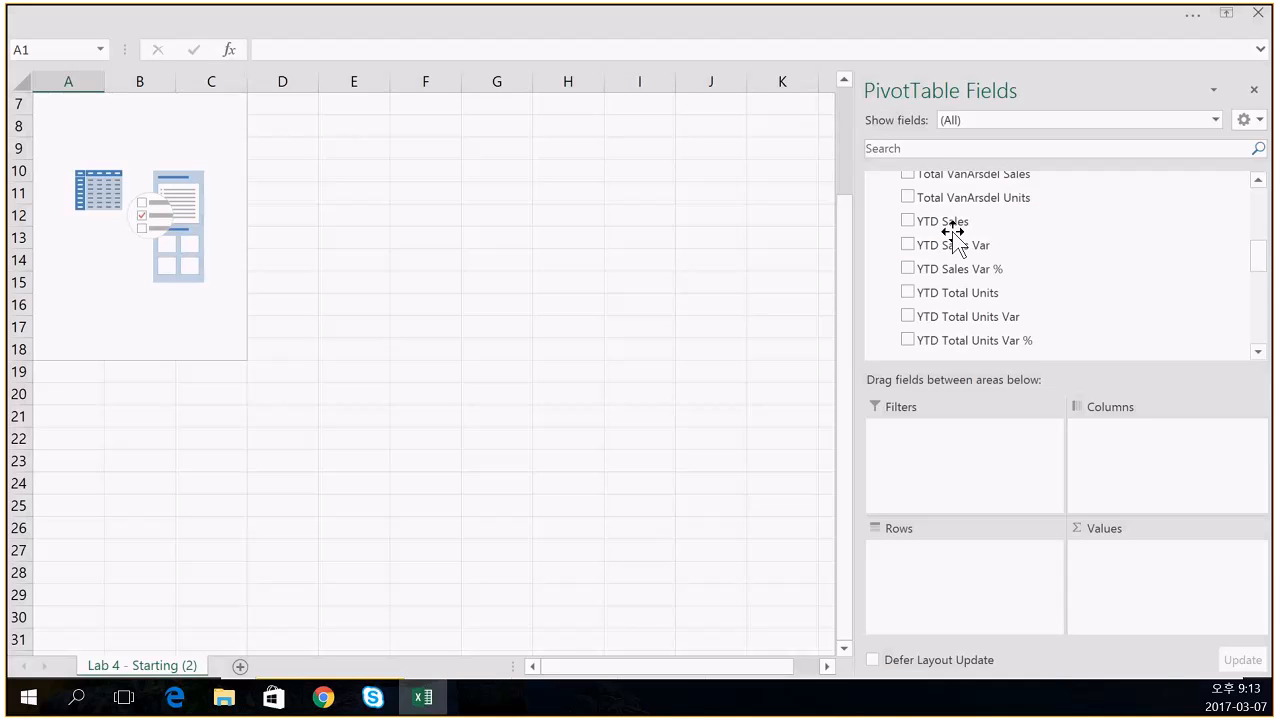
left_click_drag(1258, 265, 1258, 248)
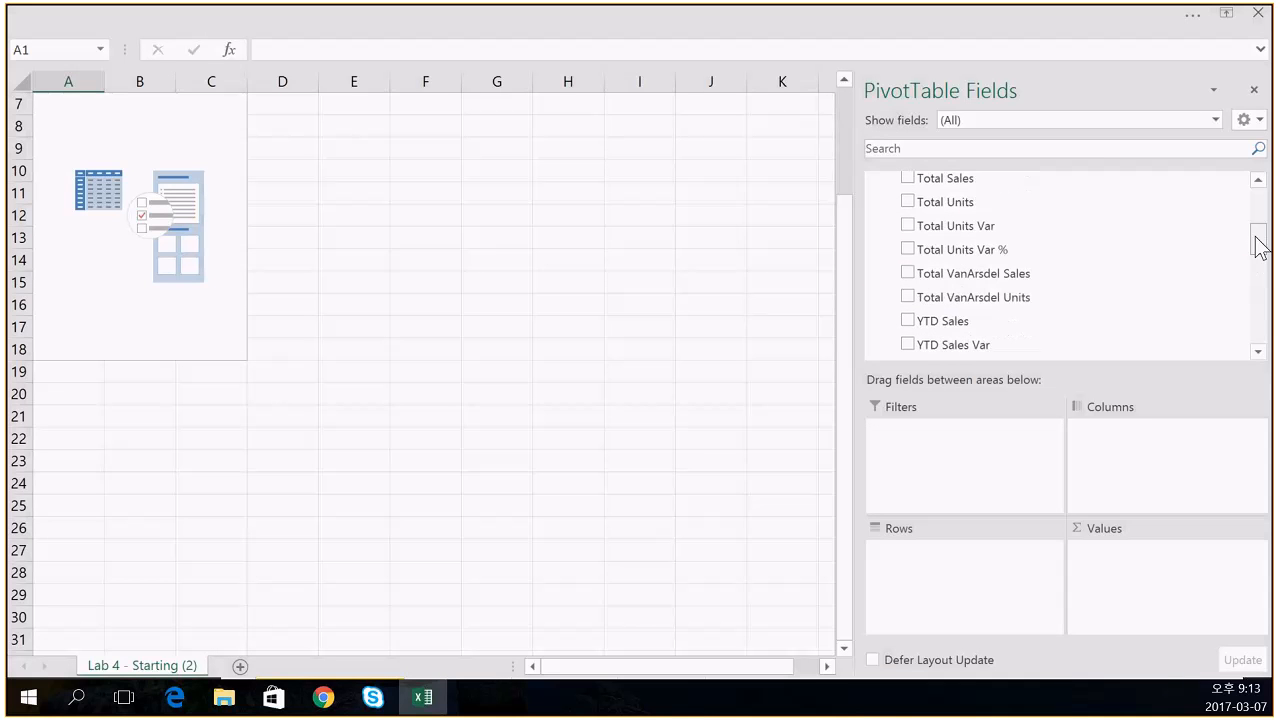
- Add Total Sales, Total Units and Year to the PivotTable, then restore the full ribbon
left_click(910, 181)
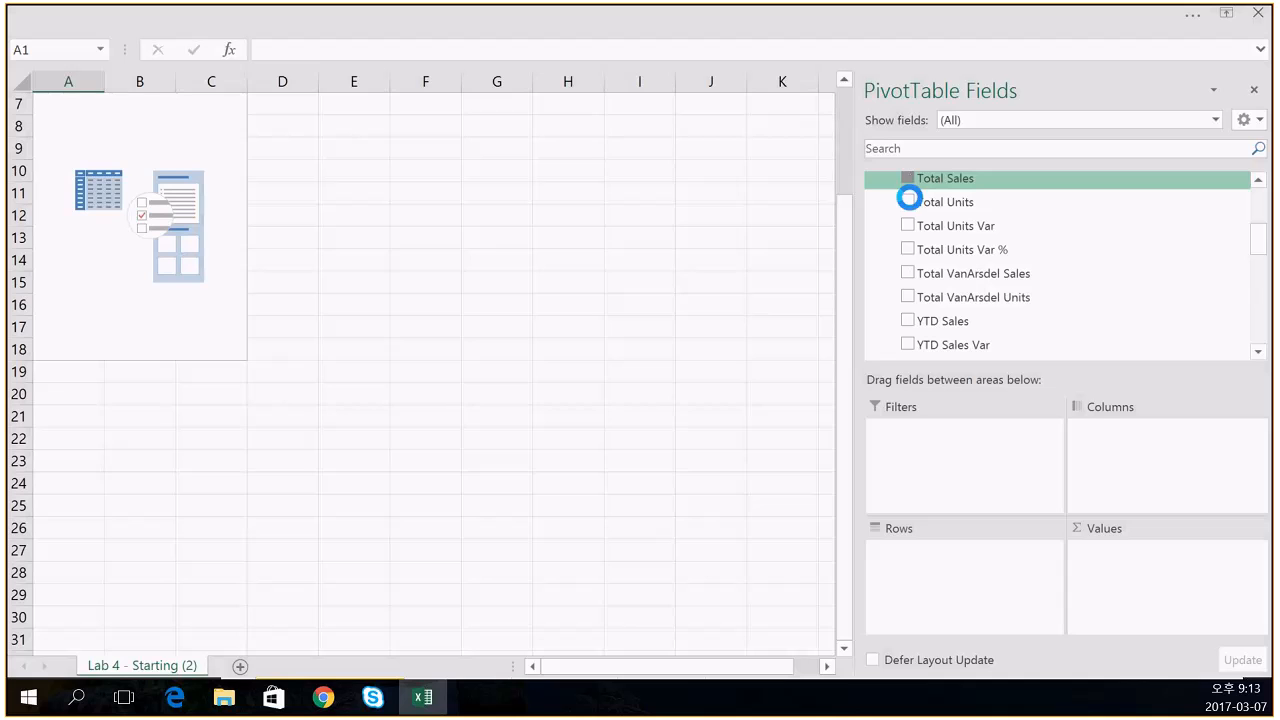
left_click(907, 201)
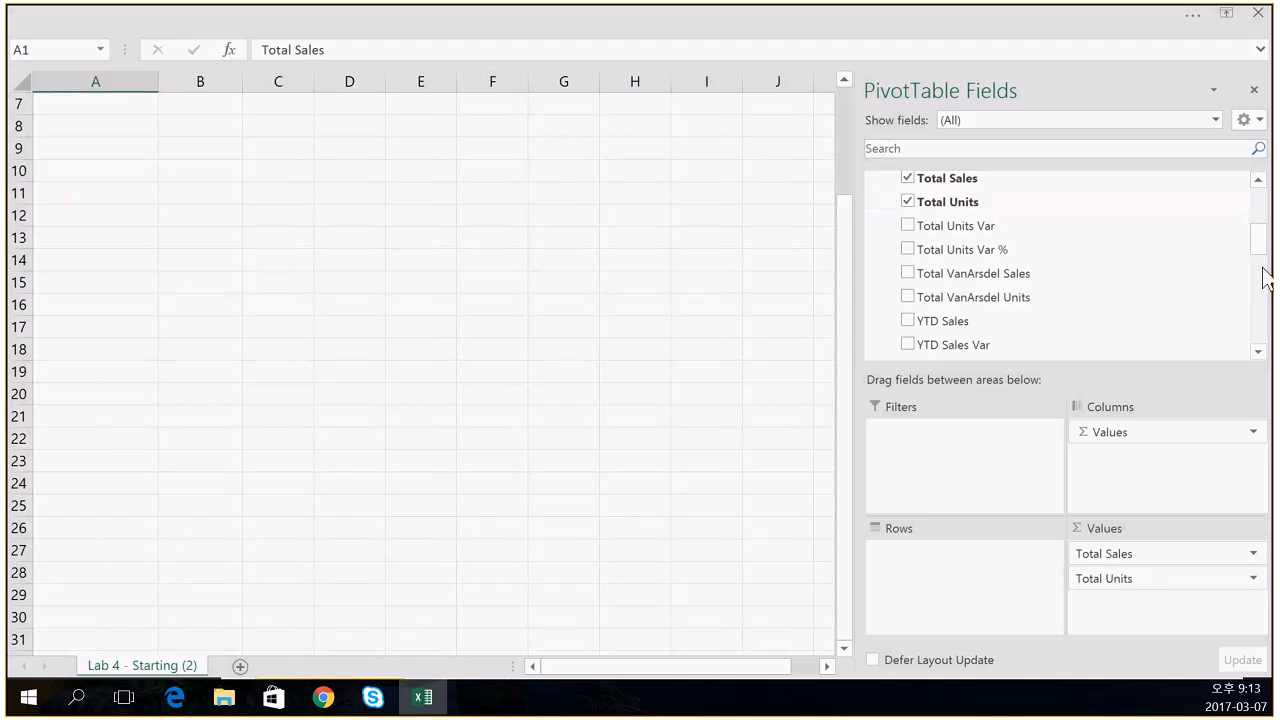
scroll(1263, 273, "down", 6)
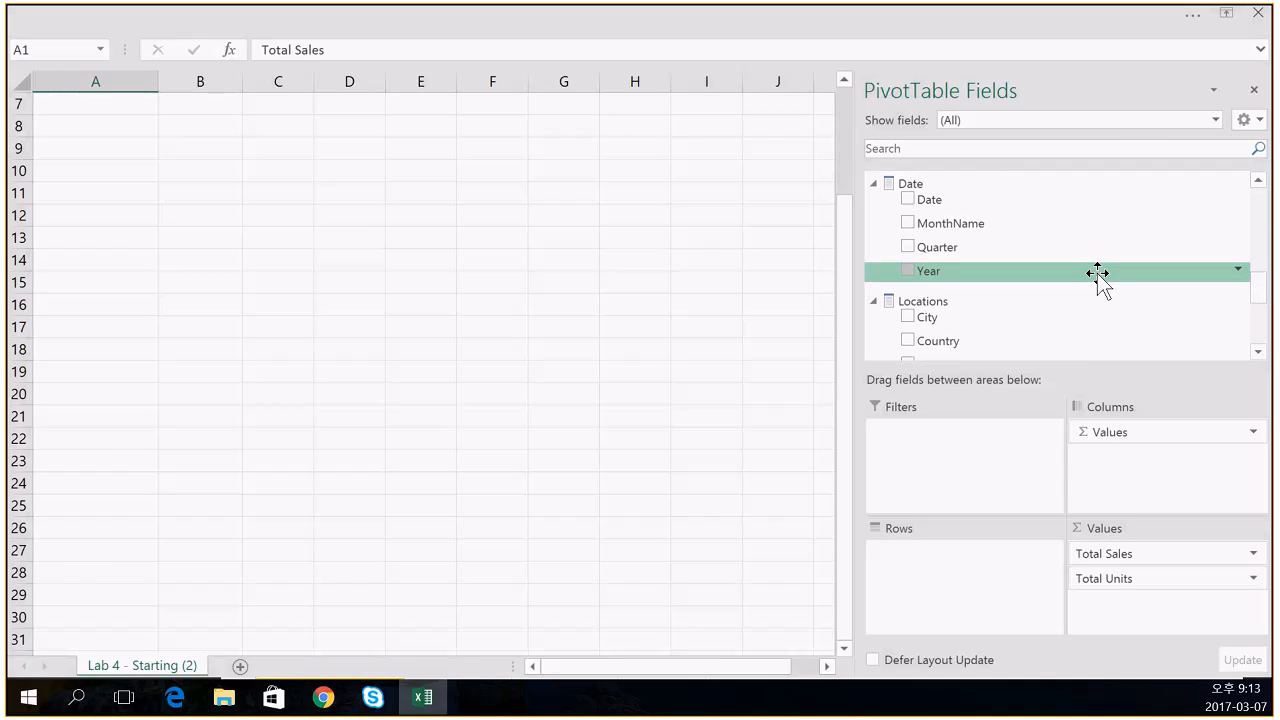
left_click(911, 270)
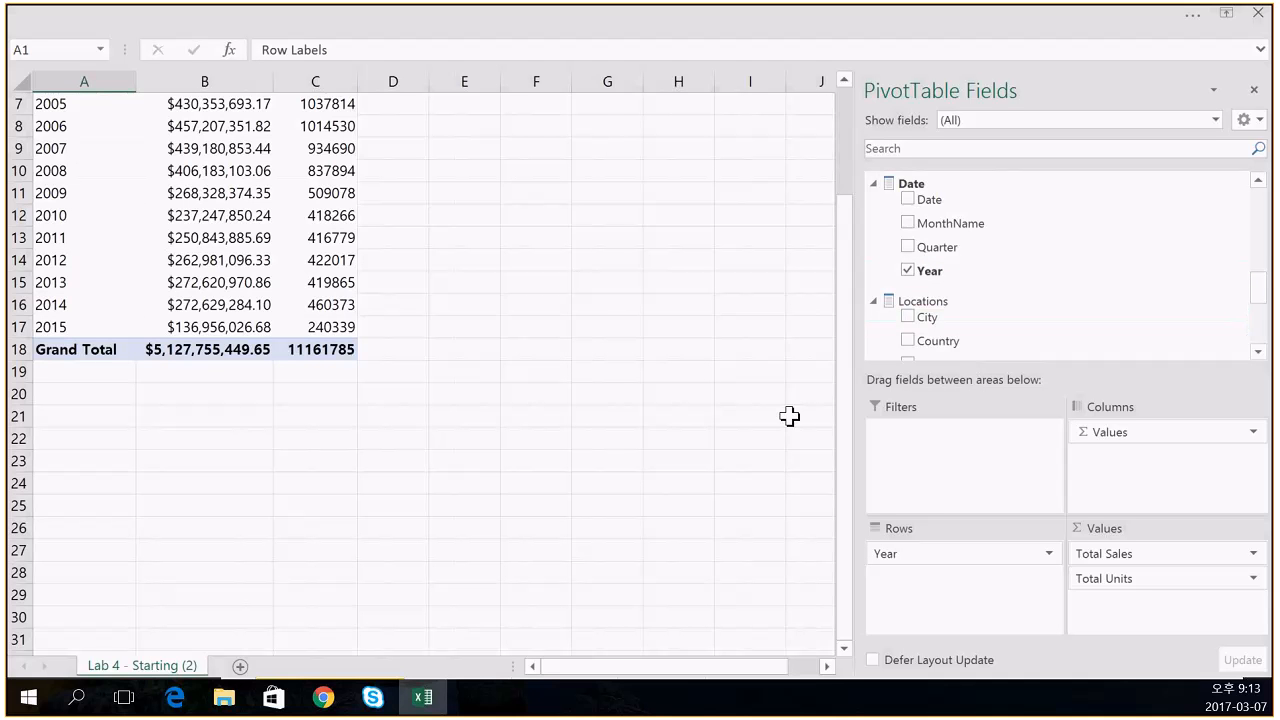
left_click_drag(845, 378, 841, 262)
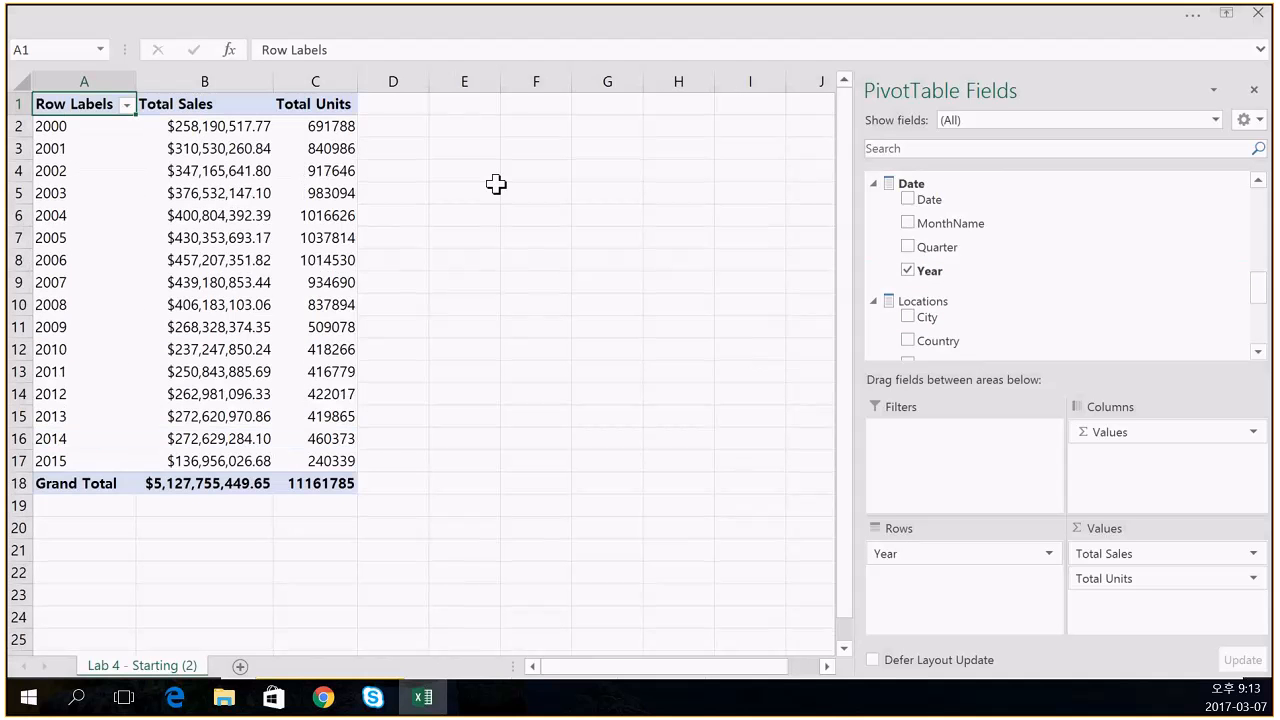
left_click(1226, 12)
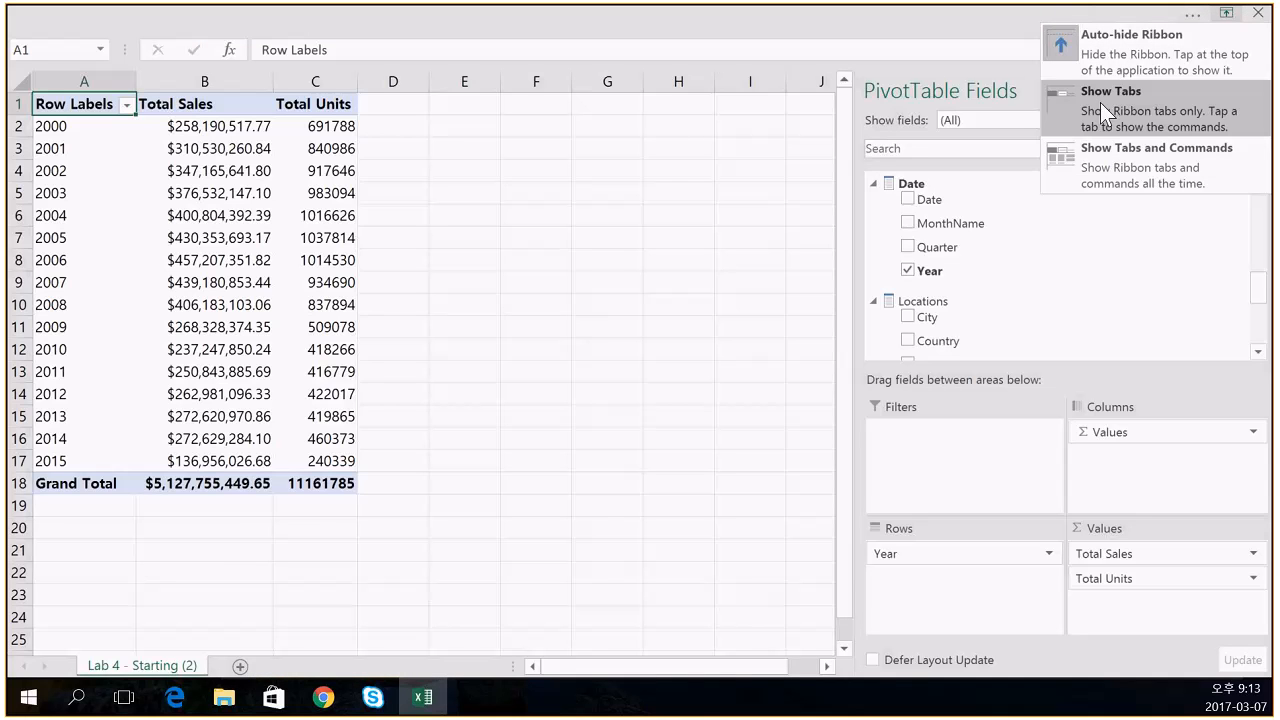
left_click(1096, 160)
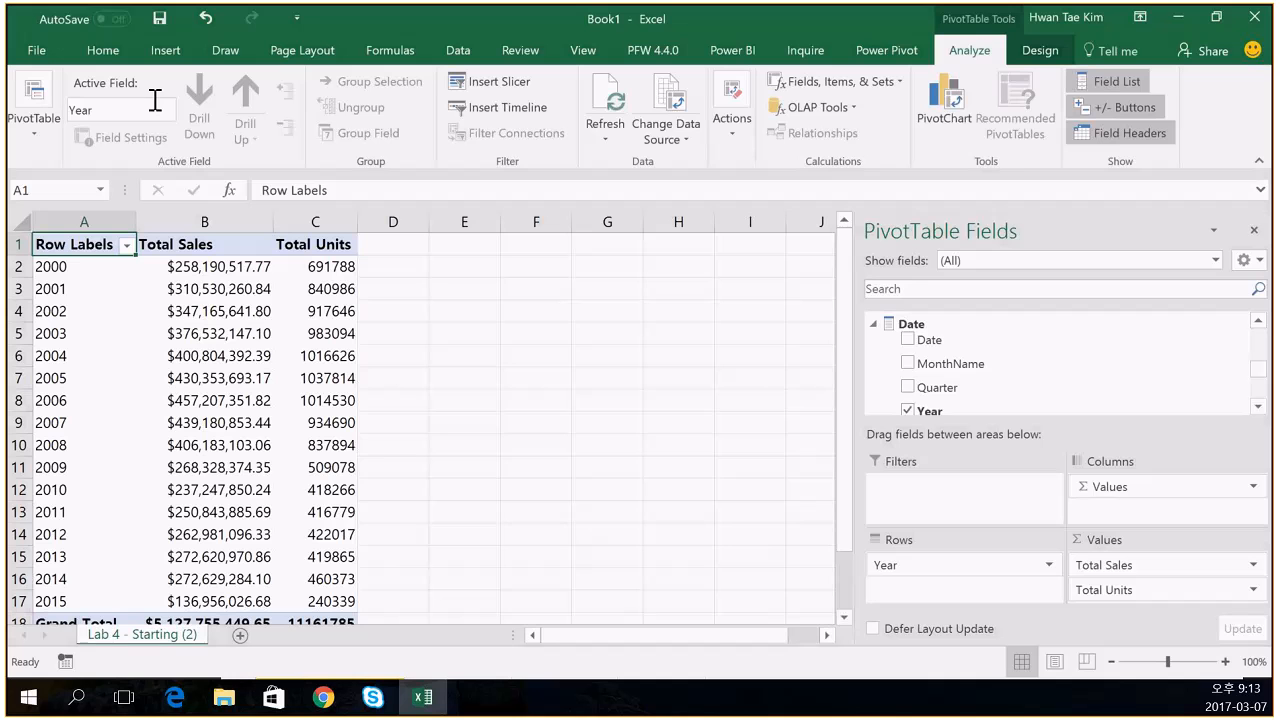
- Insert a Clustered Column chart from Recommended Charts after previewing the stacked variants
left_click(165, 51)
left_click(460, 108)
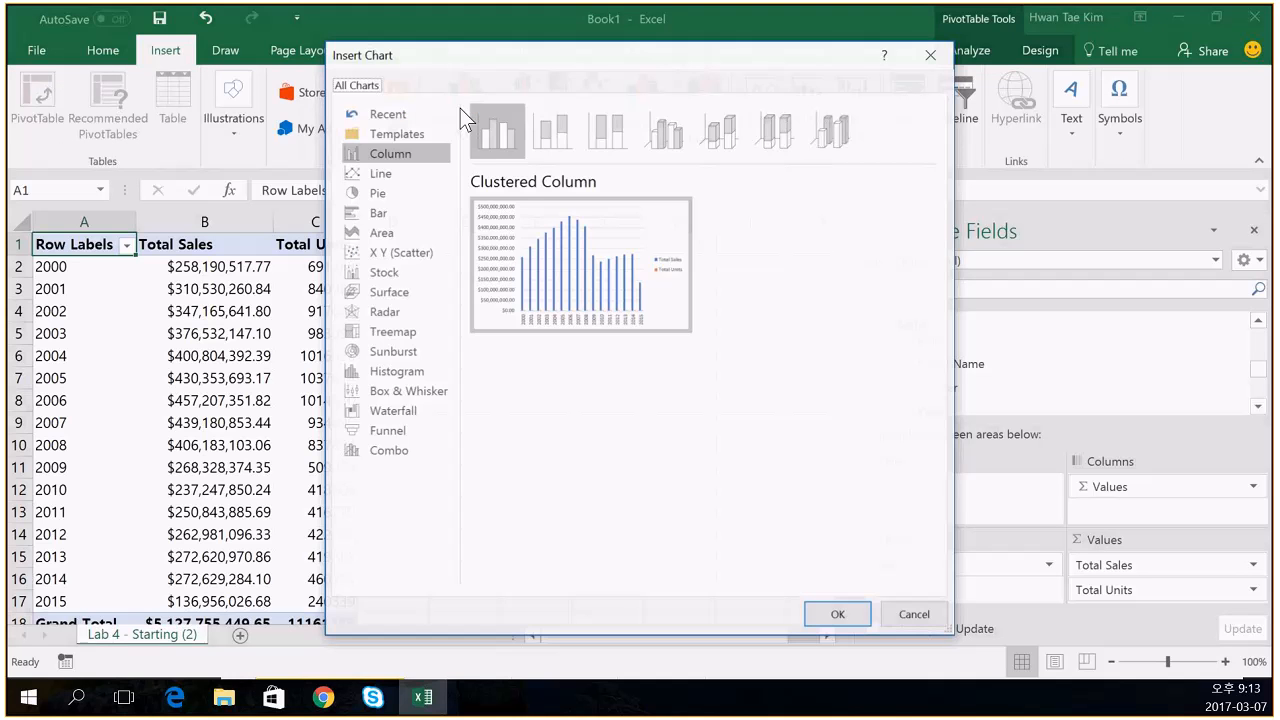
mouse_move(560, 240)
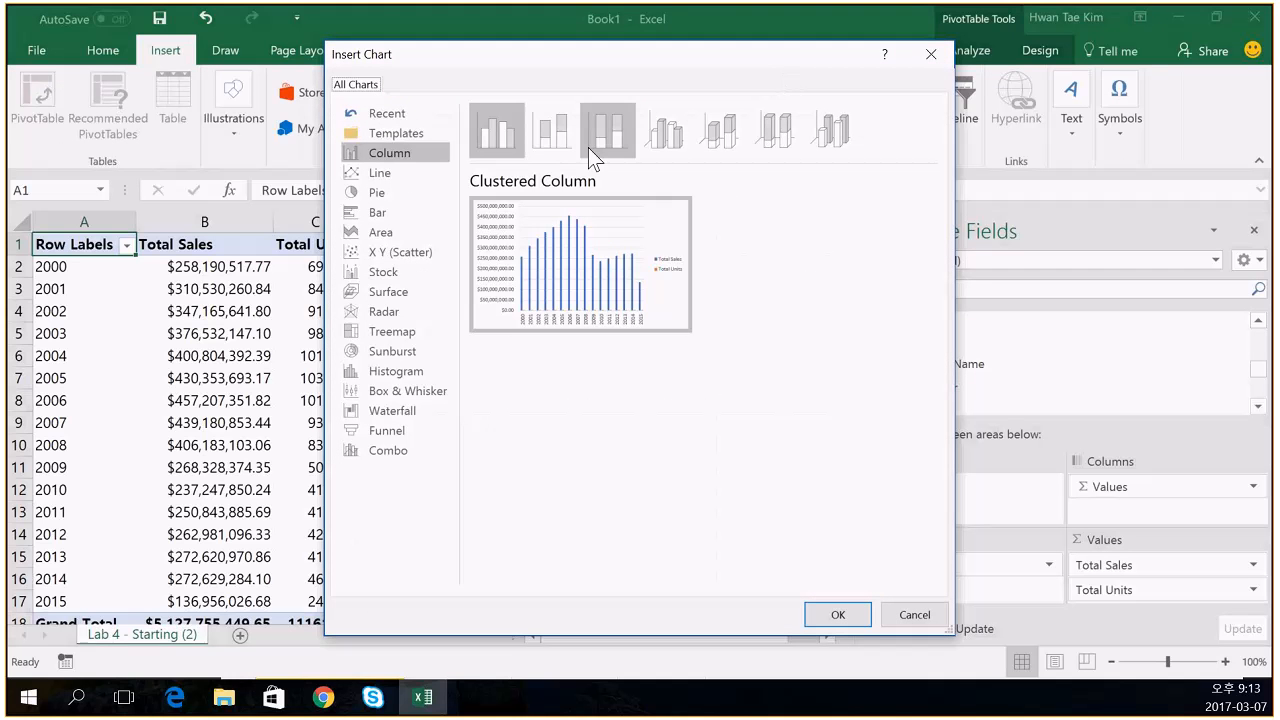
left_click(553, 140)
left_click(610, 133)
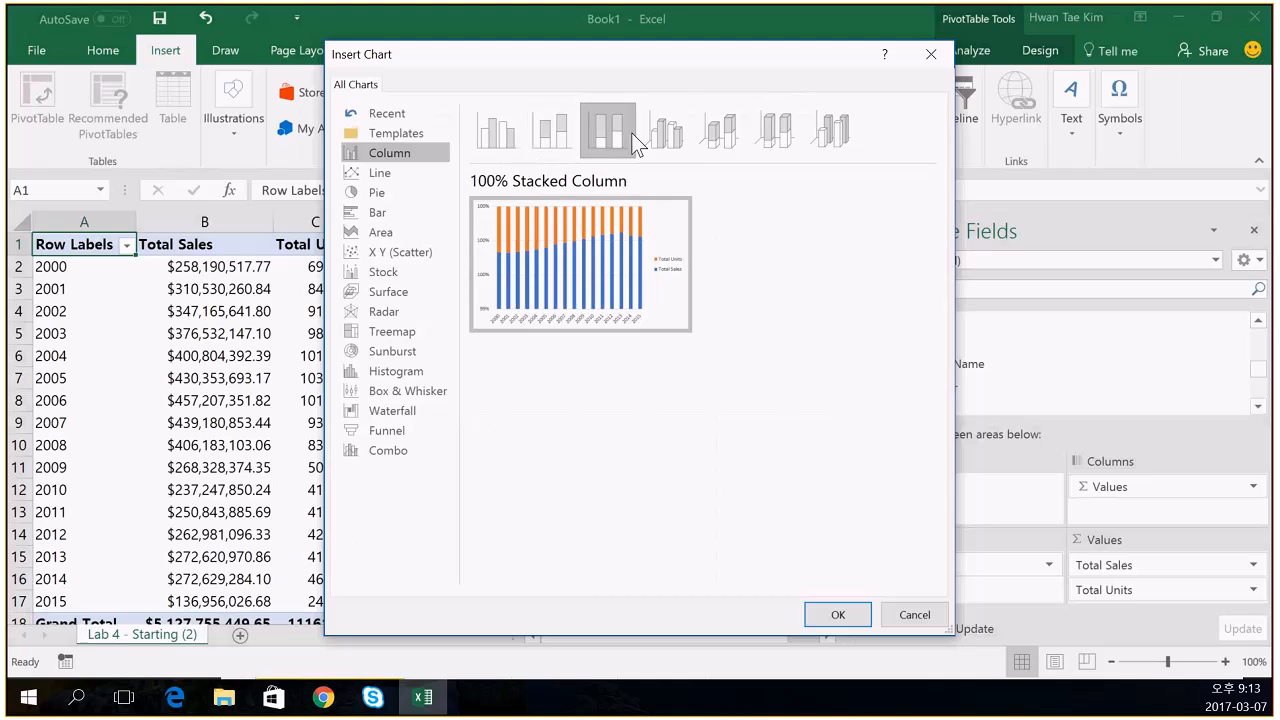
left_click(720, 132)
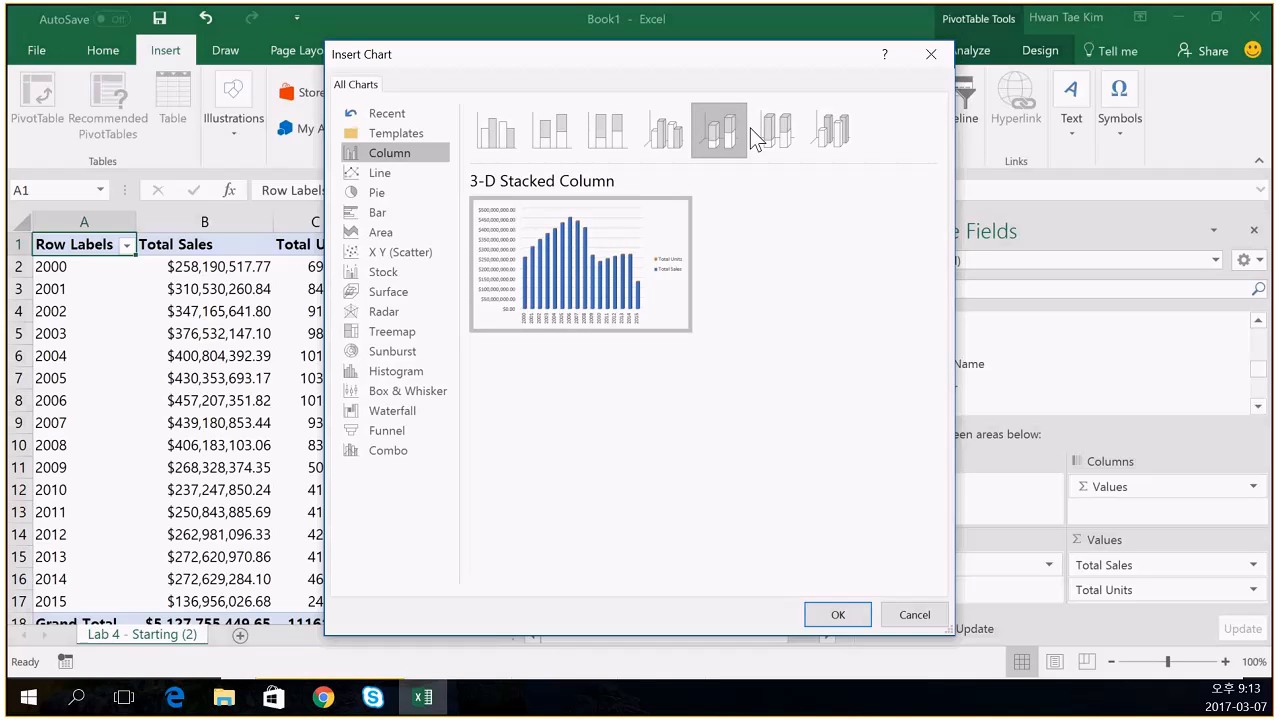
left_click(508, 142)
left_click(829, 614)
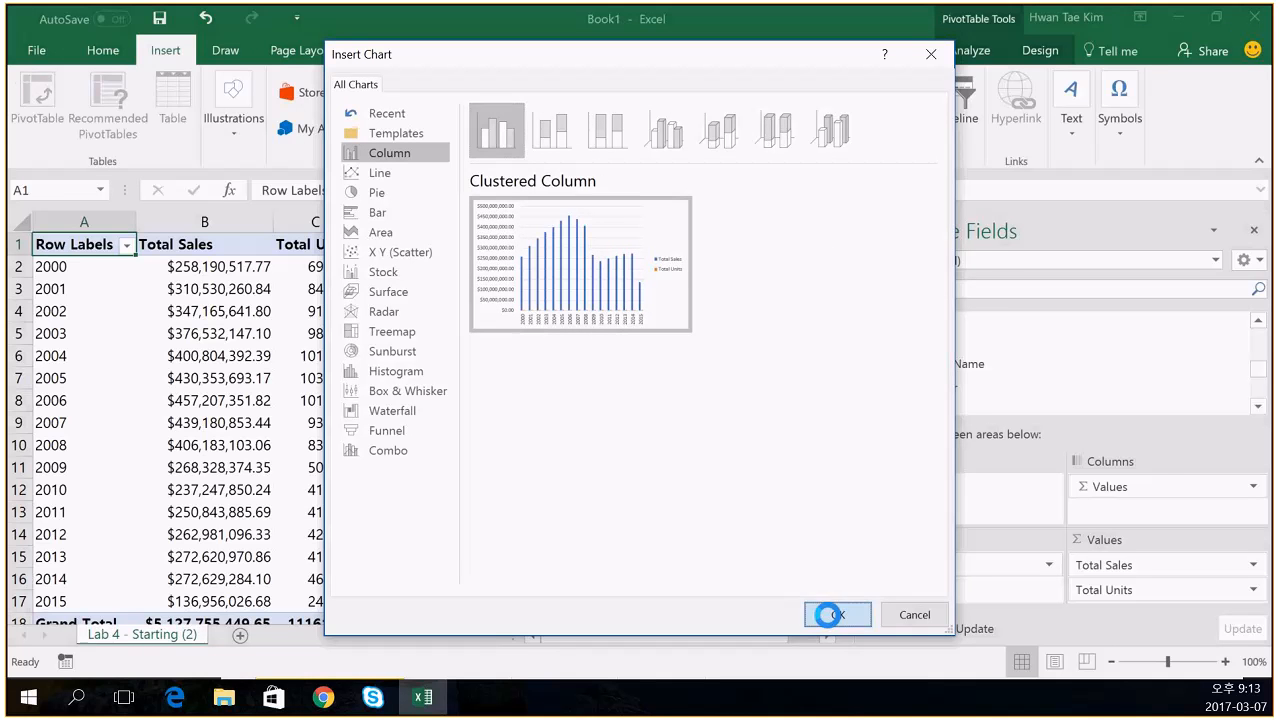
- Deselect the chart and scroll the field list down to the Locations Country field
left_click_drag(549, 340, 615, 349)
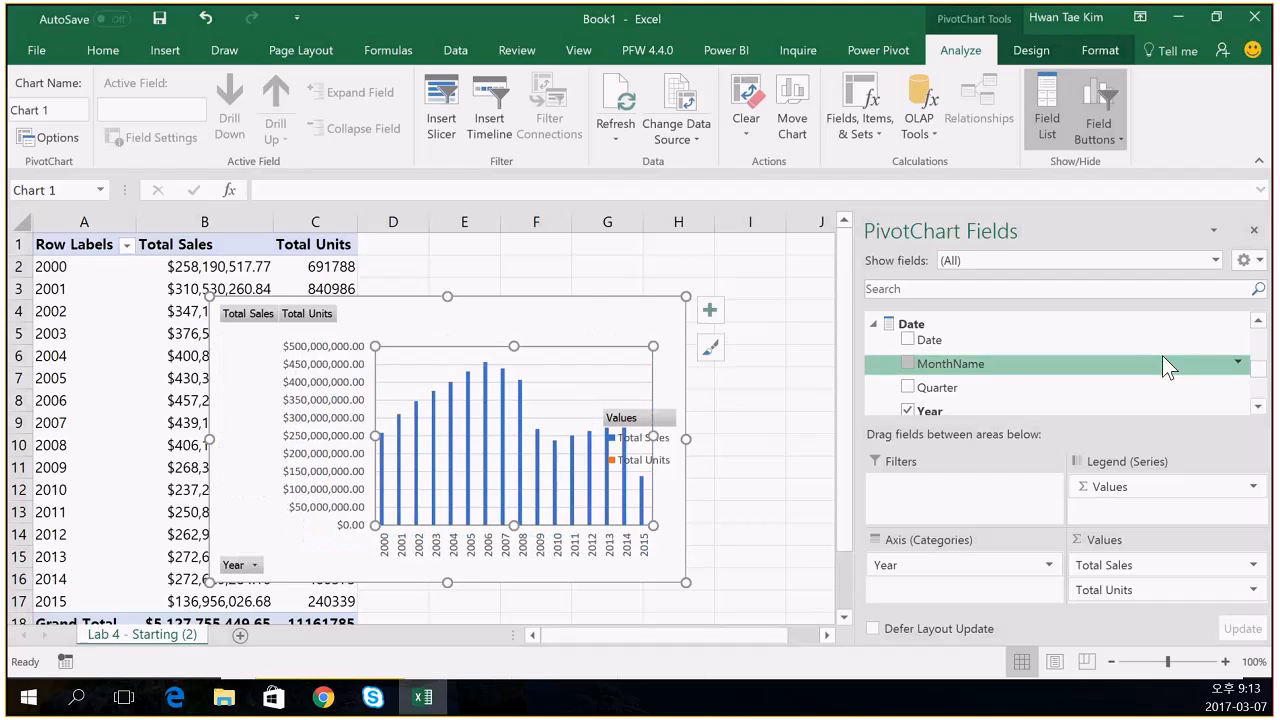
left_click(1258, 405)
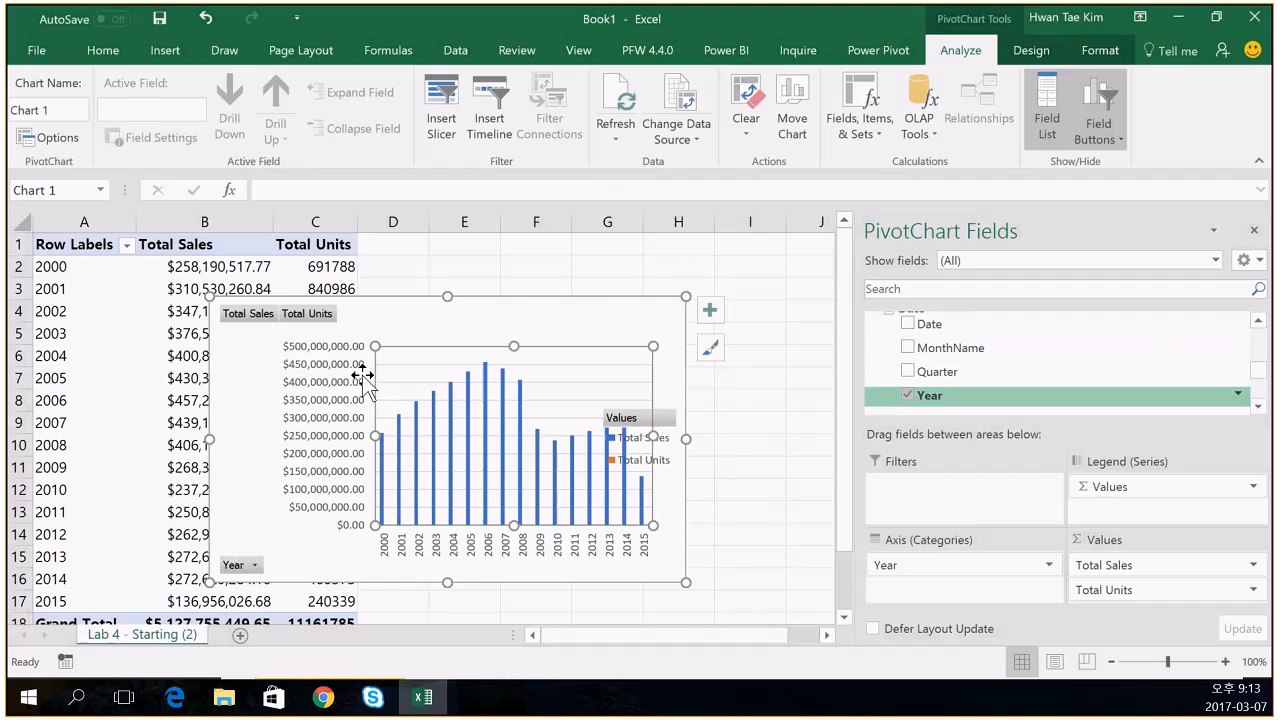
left_click(190, 375)
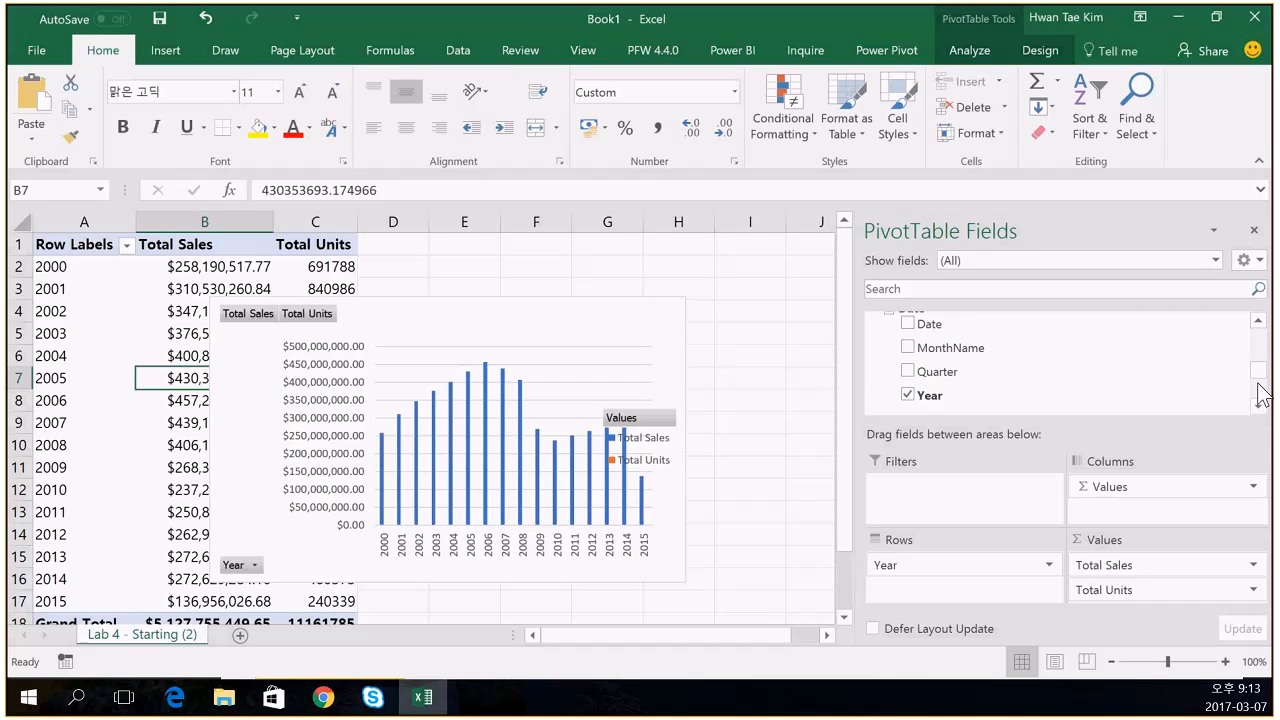
mouse_move(1258, 376)
left_mouse_down()
mouse_move(1258, 398)
mouse_move(1258, 371)
left_mouse_up()
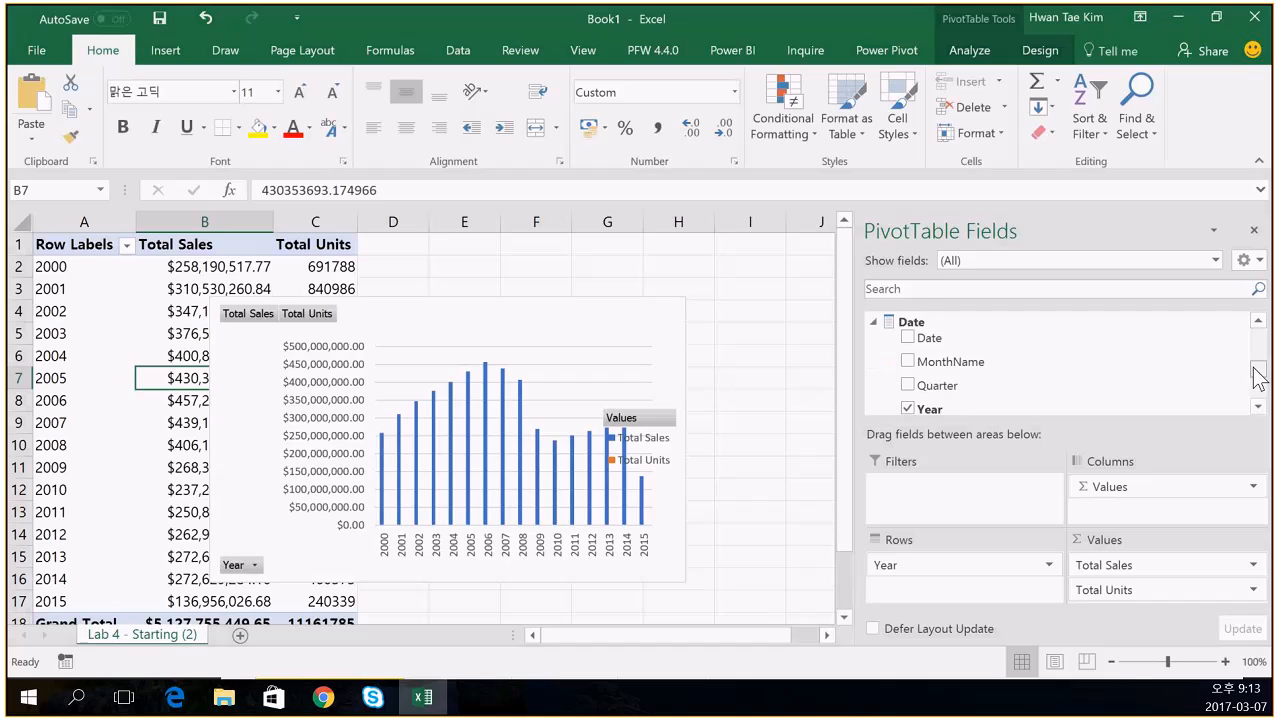
left_click(1258, 405)
left_click(1258, 405)
left_click(1258, 405)
left_click(1258, 405)
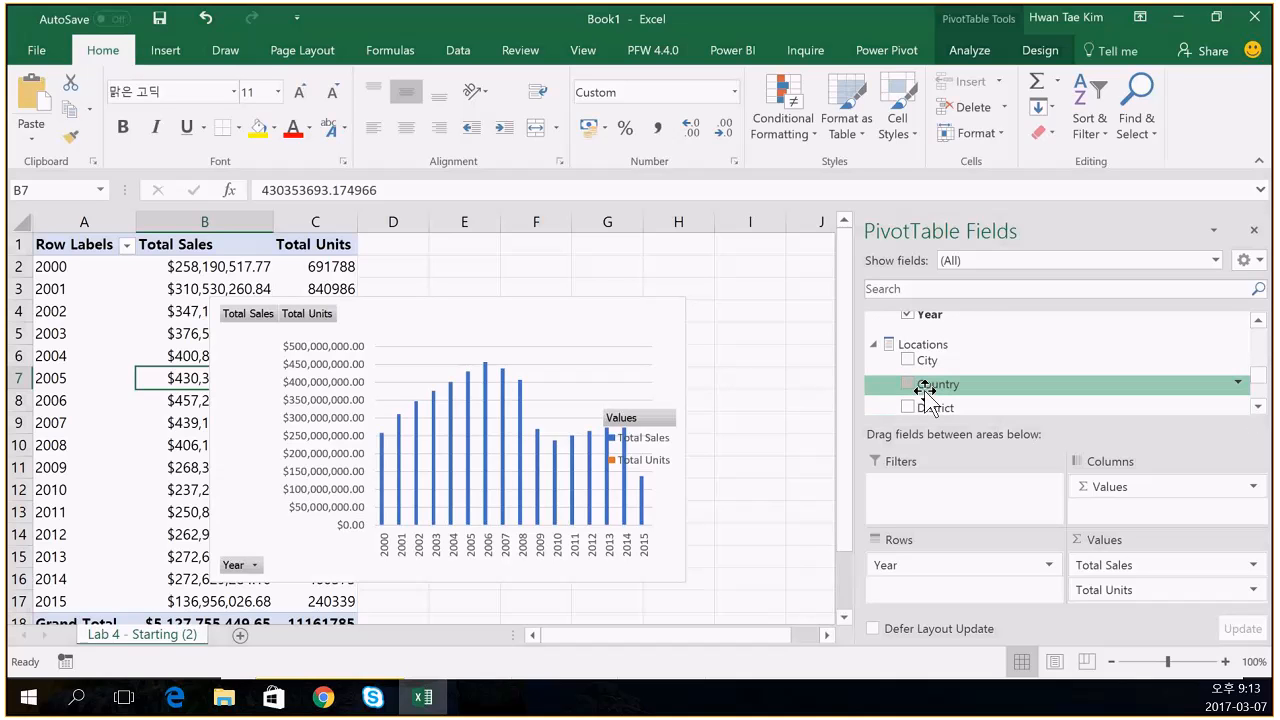
- Put Country into the pivot's columns and delete the pivot chart
left_click_drag(925, 390, 994, 594)
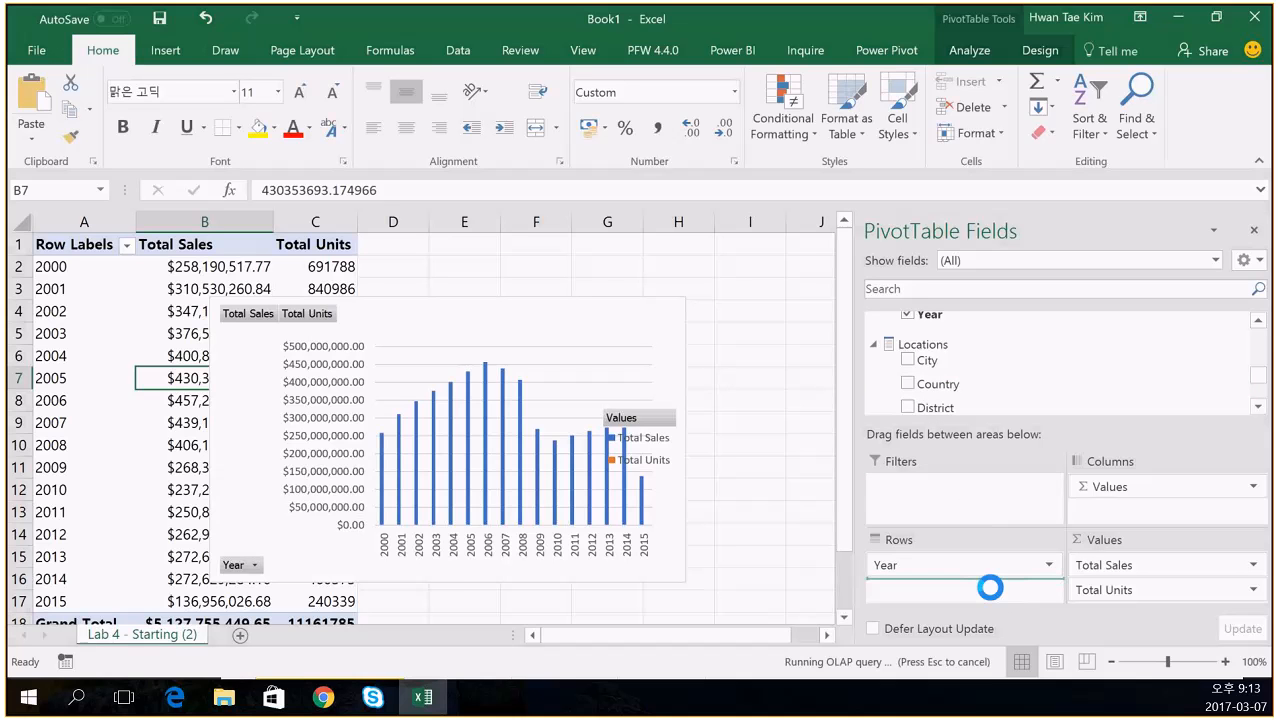
left_click_drag(990, 590, 1125, 511)
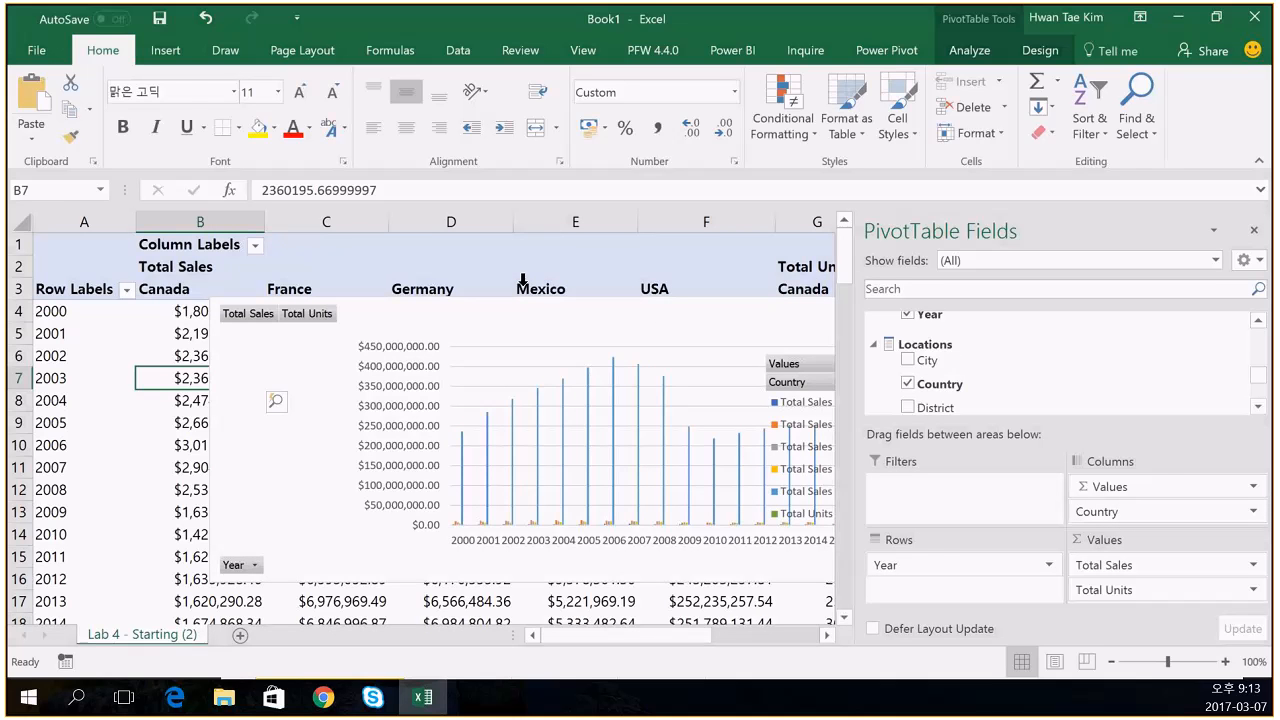
left_click(406, 436)
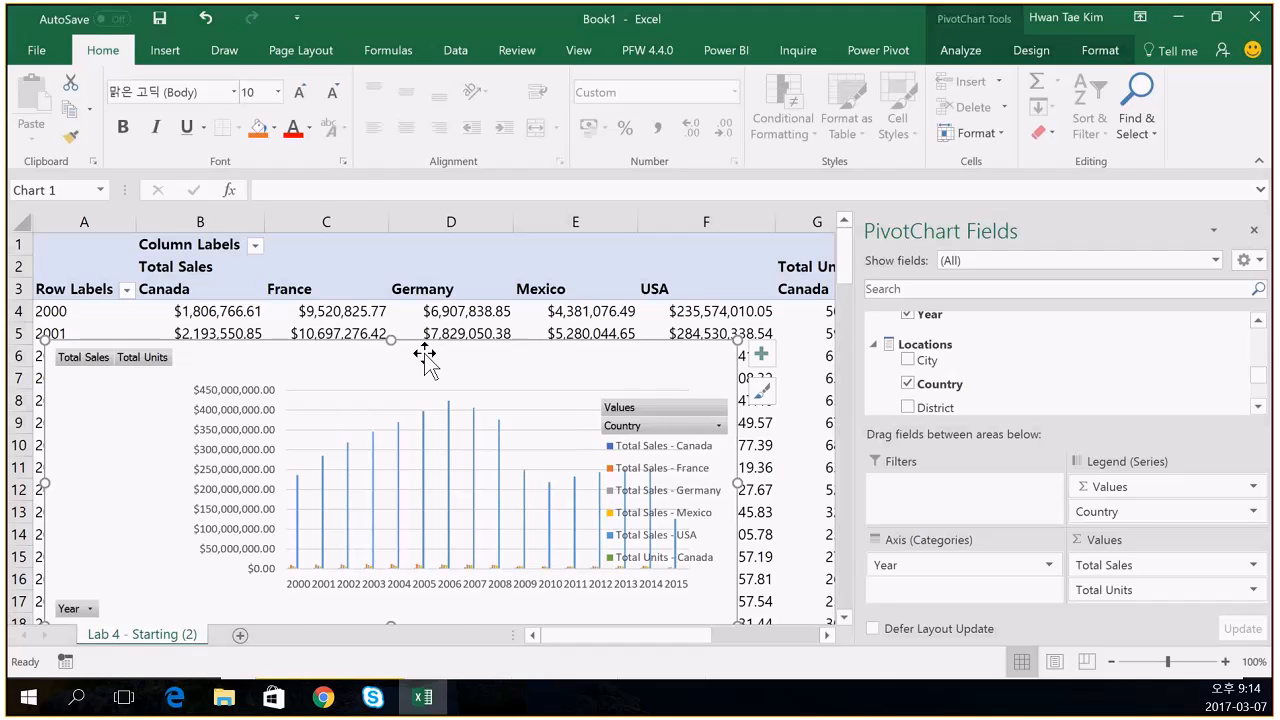
key("Delete")
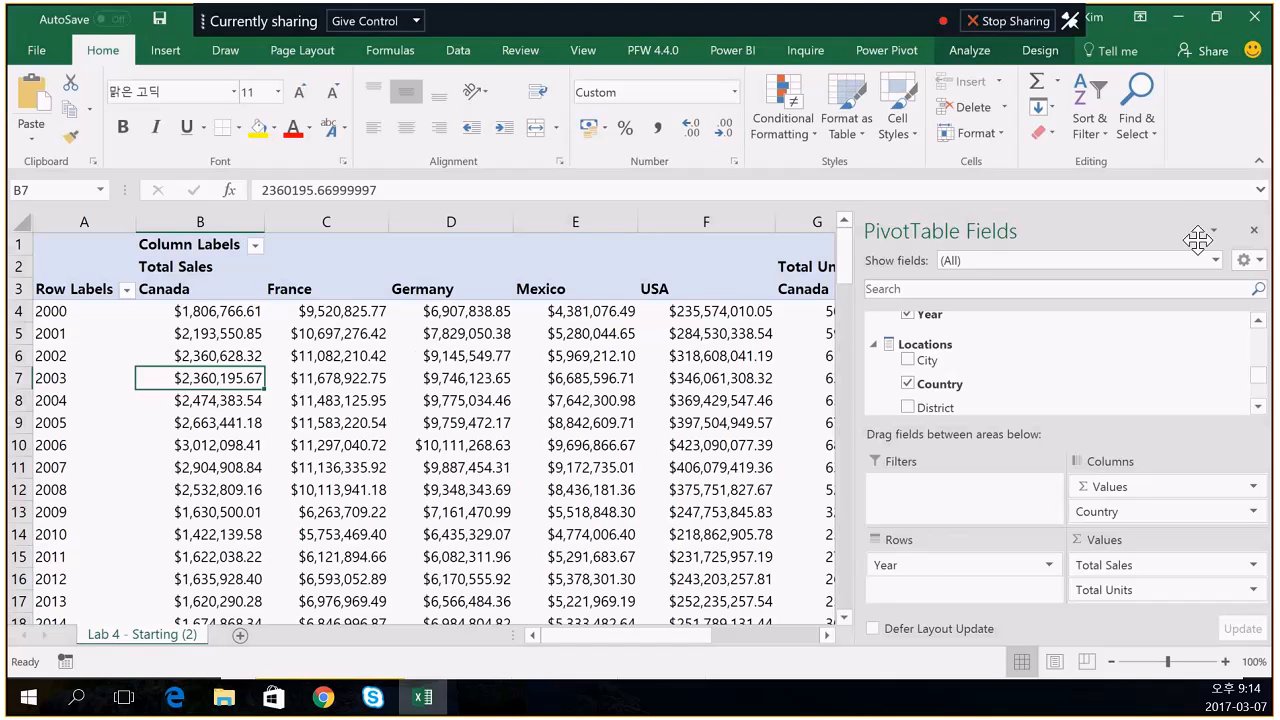
- Reopen the PivotTable field list via the pivot's Show Field List shortcut
left_click(1254, 231)
left_click(740, 467)
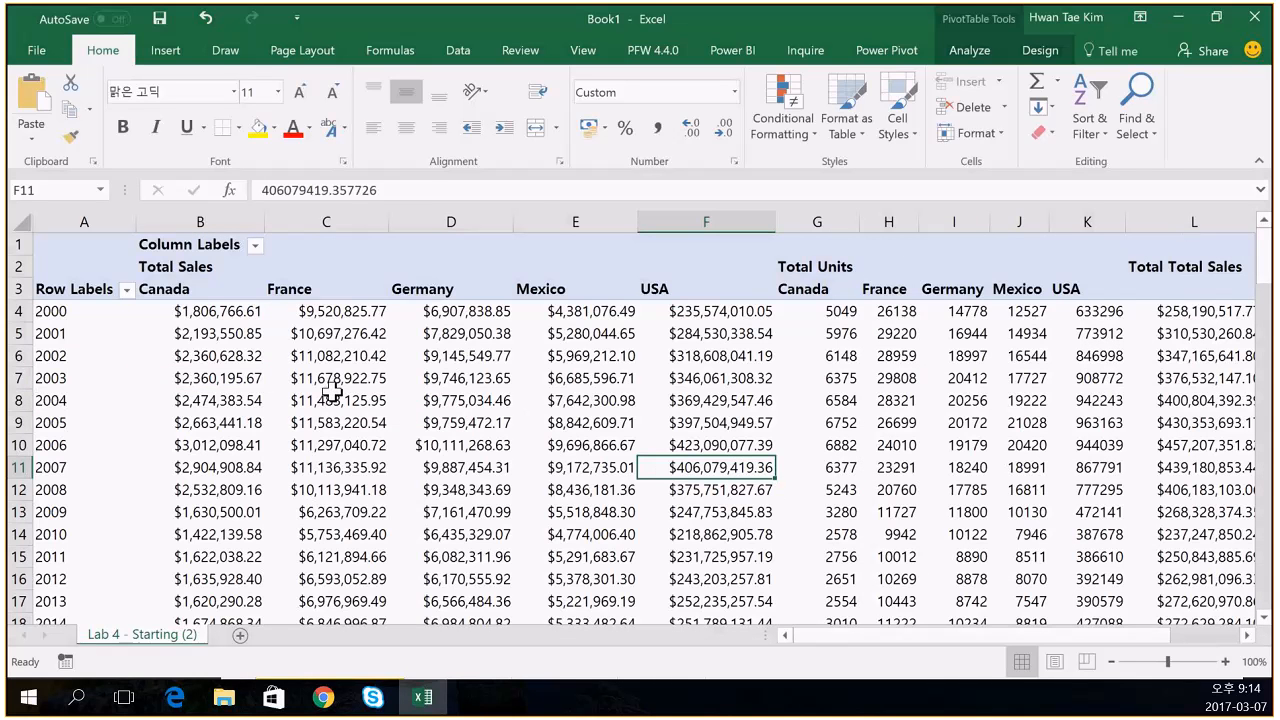
right_click(328, 360)
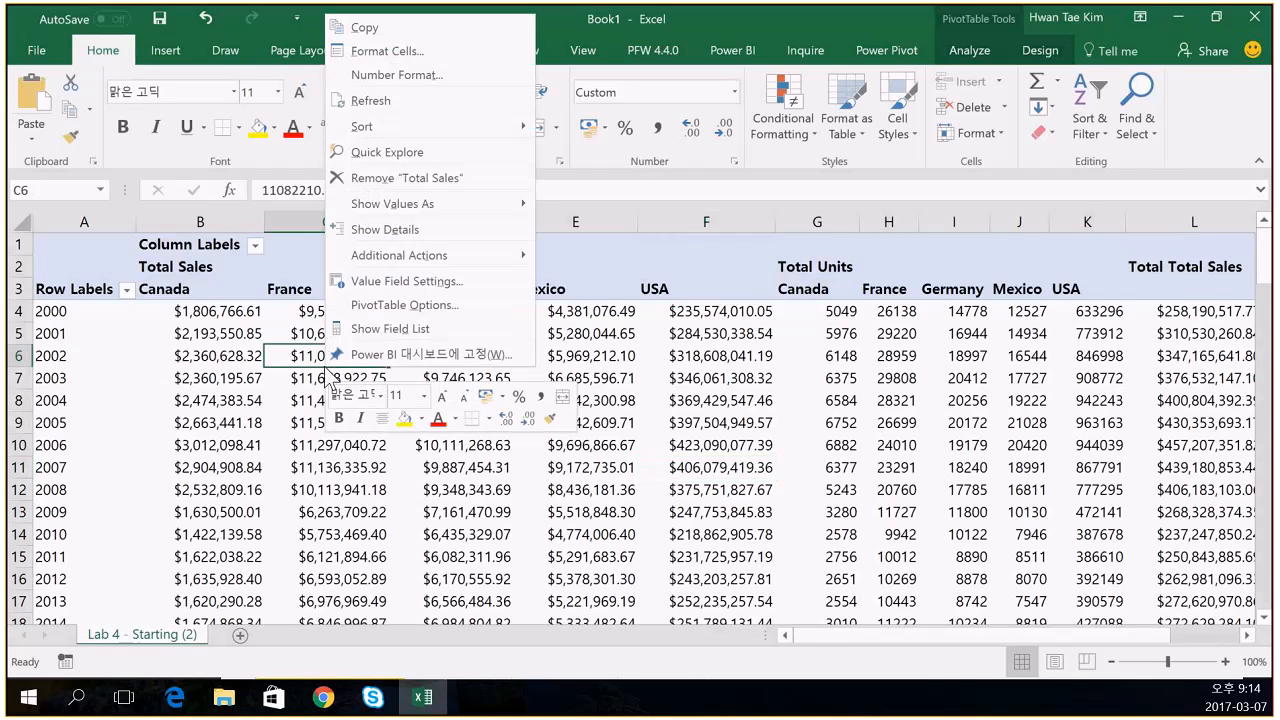
left_click(390, 328)
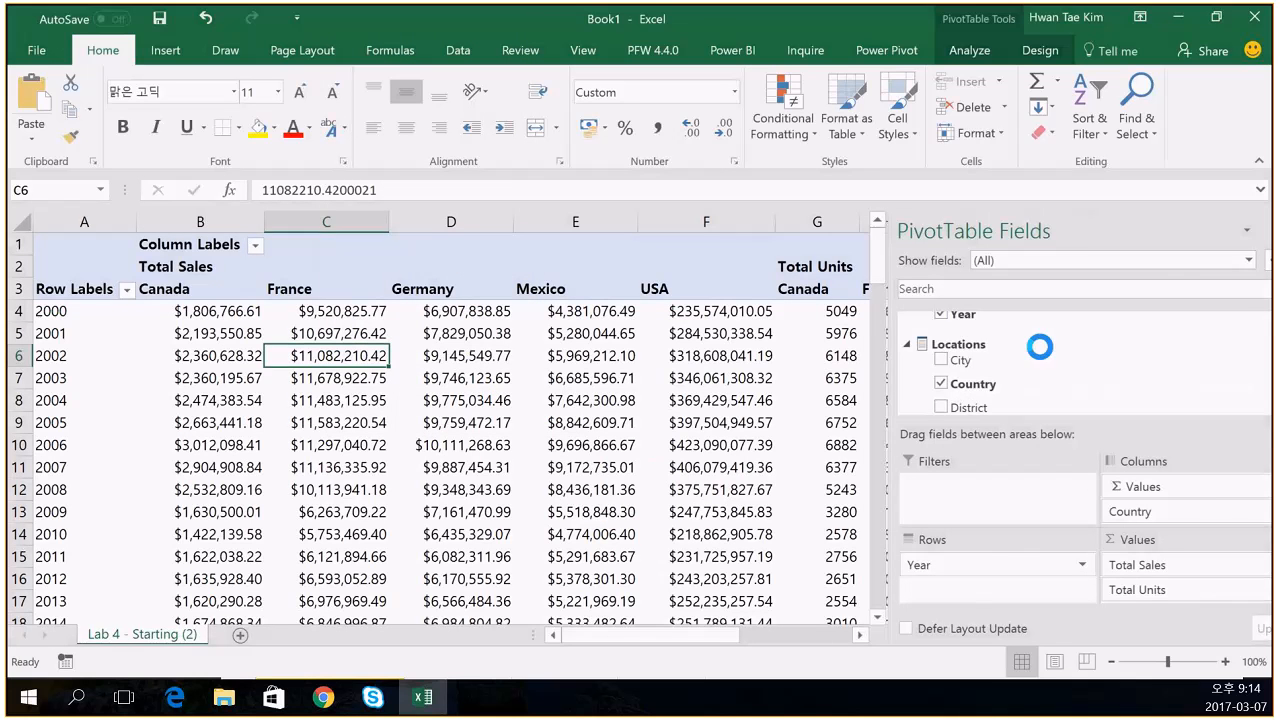
- Remove Country from the pivot, select year rows A2:A17, show the Power BI tab, then switch to Edge
left_click_drag(1218, 517, 657, 423)
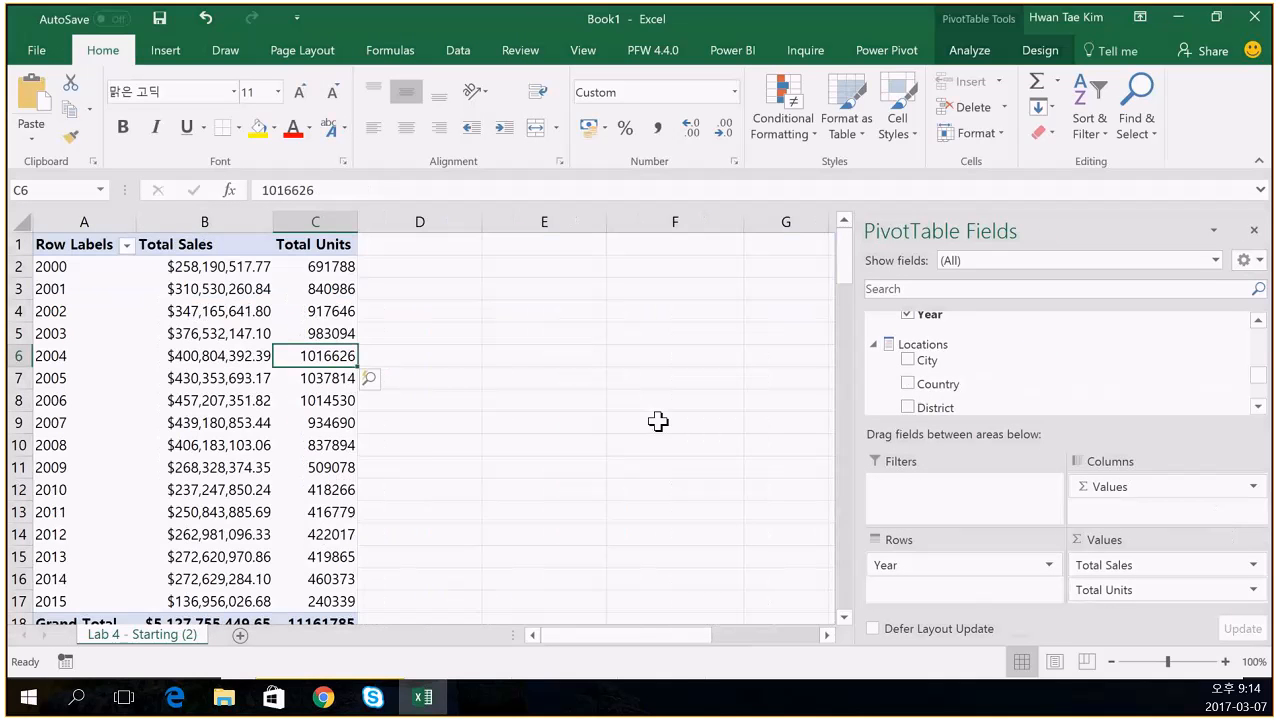
left_click(298, 288)
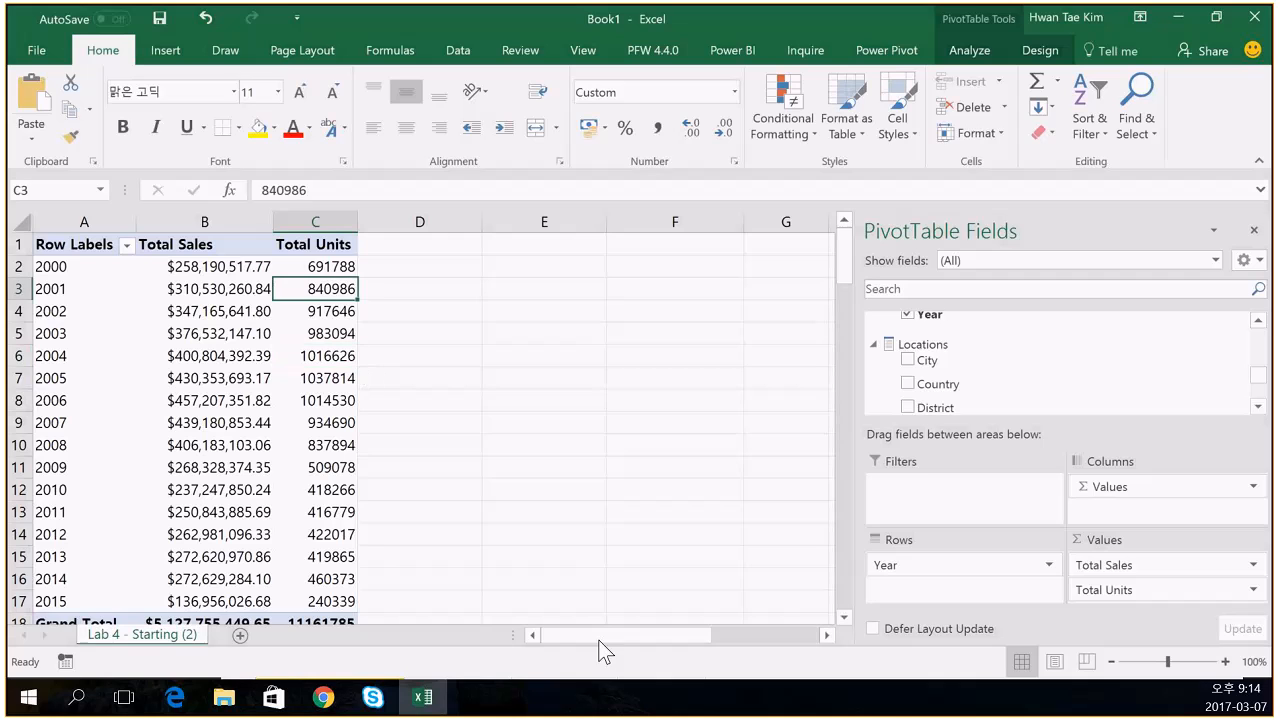
left_click(170, 374)
left_click(128, 302)
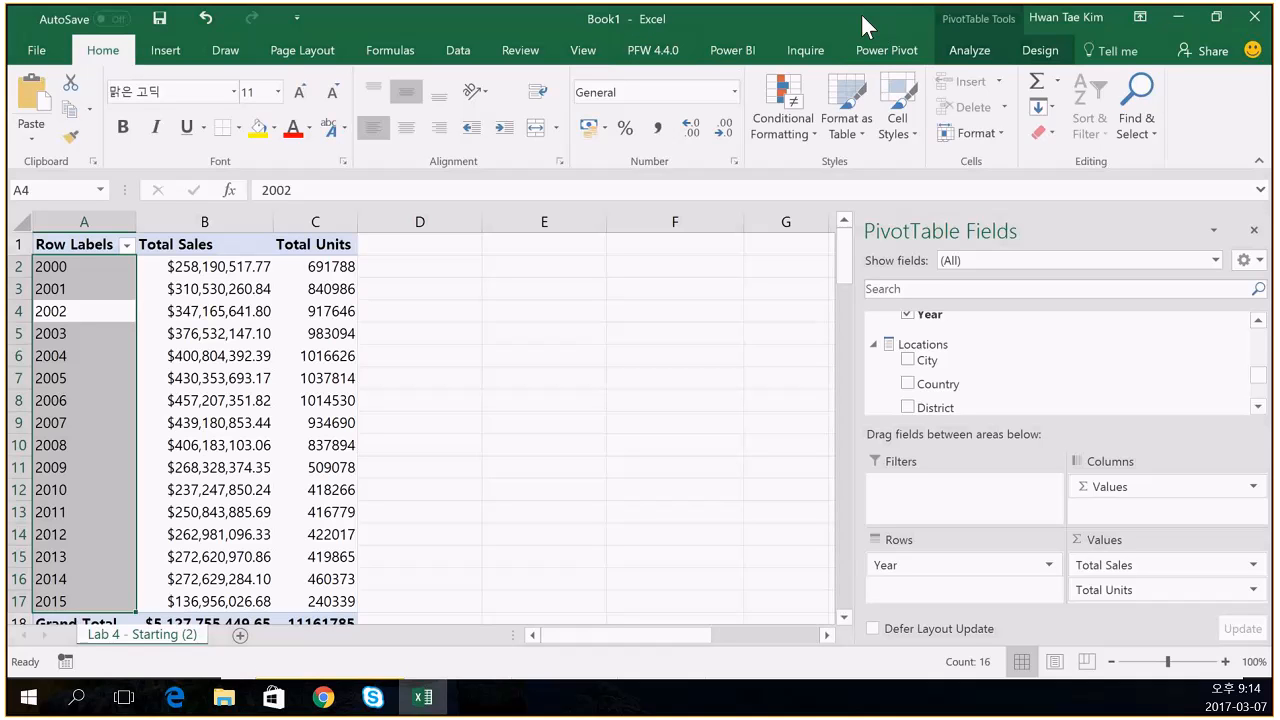
left_click(738, 52)
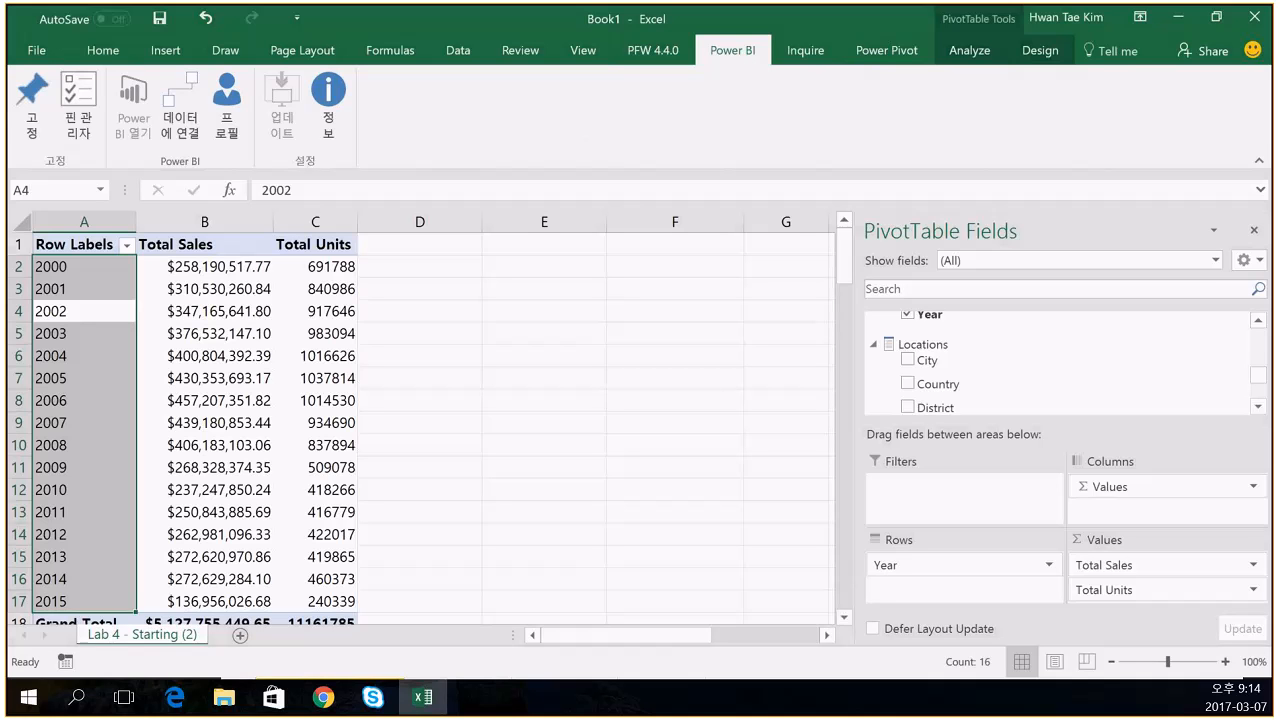
left_click(175, 697)
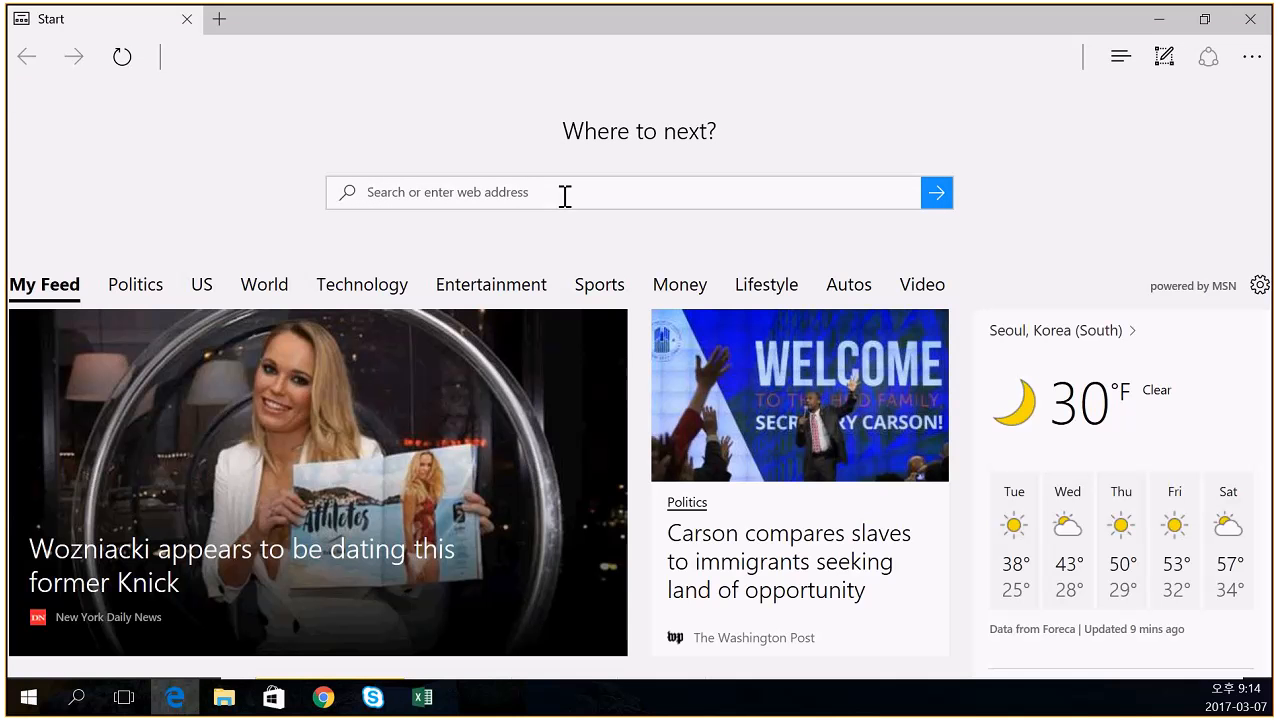
- Search the web for 'power bi excel add-in' from Edge's address box
left_click(565, 193)
key("Escape")
type("p")
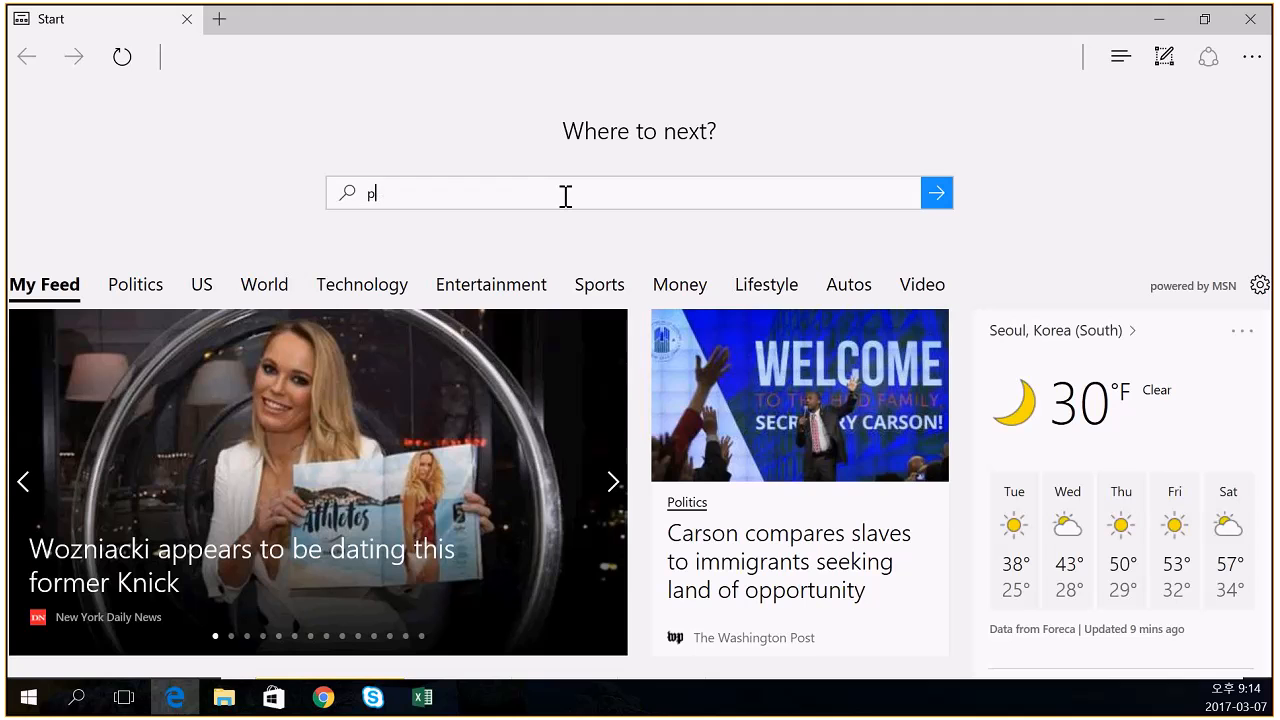
type("ower bi")
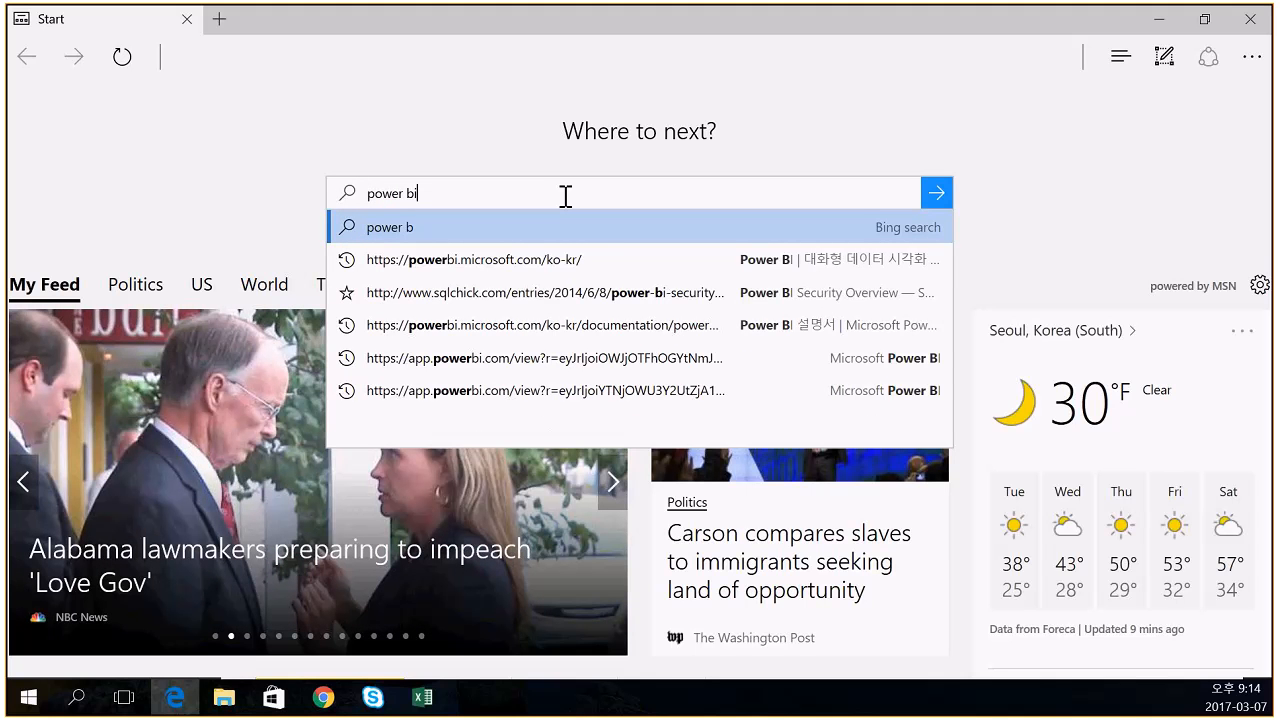
type(" ece")
key("BackSpace")
key("BackSpace")
type("xcel")
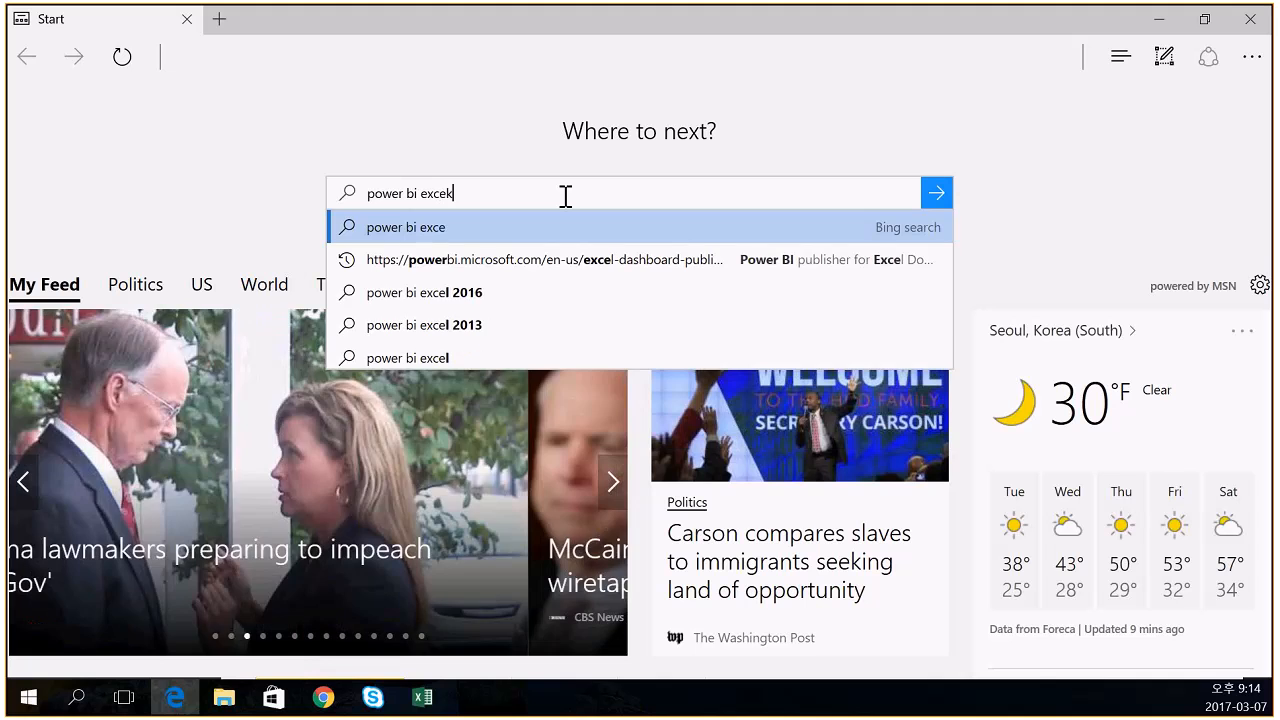
type(" add")
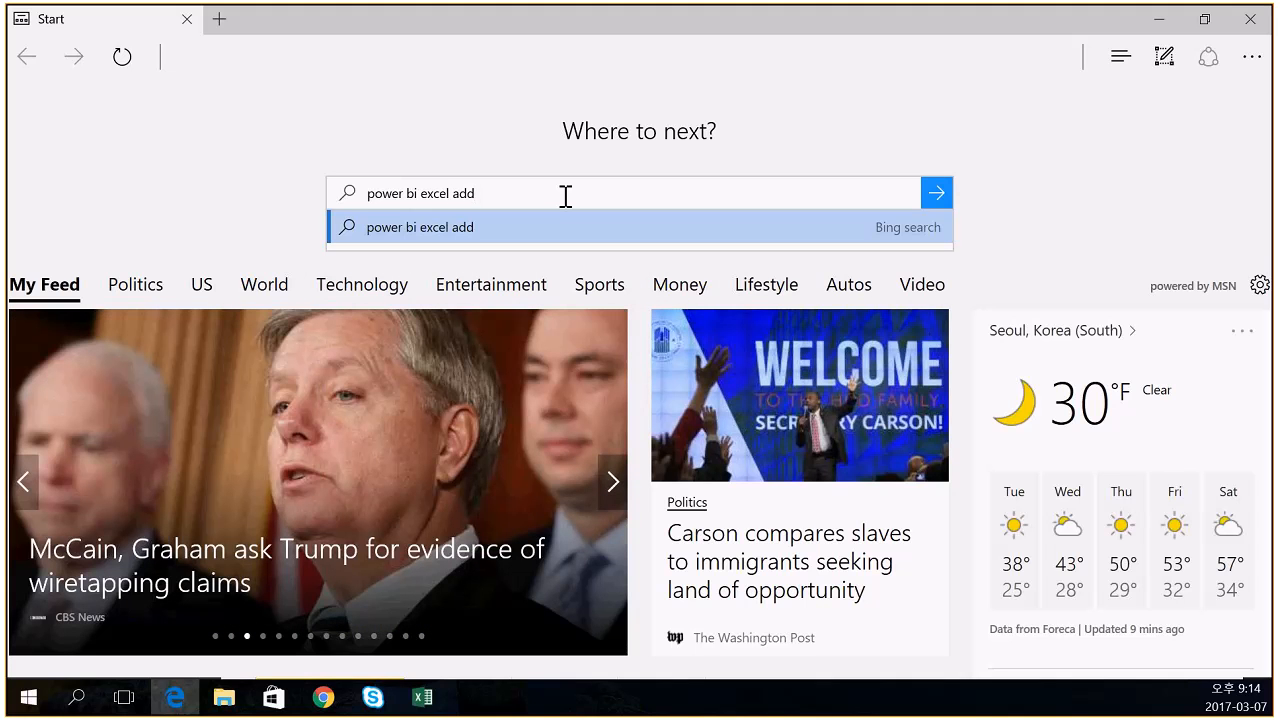
type("0")
key("BackSpace")
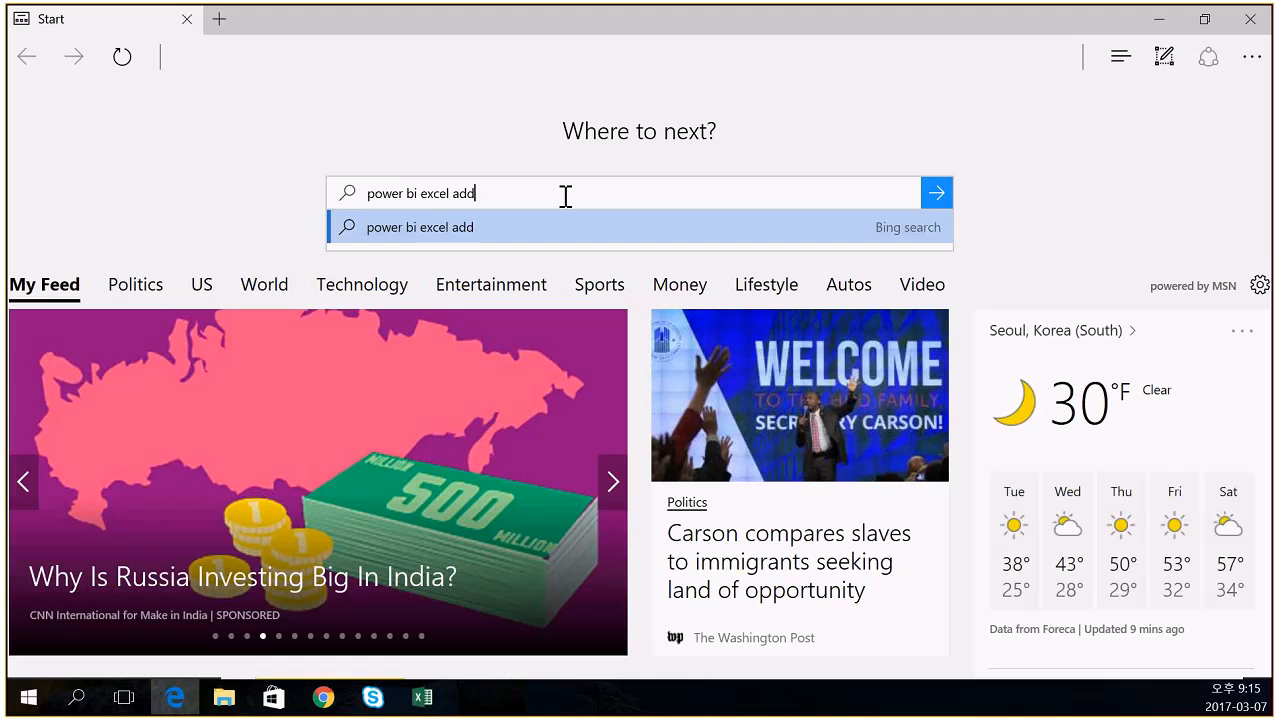
type("-in")
key("Return")
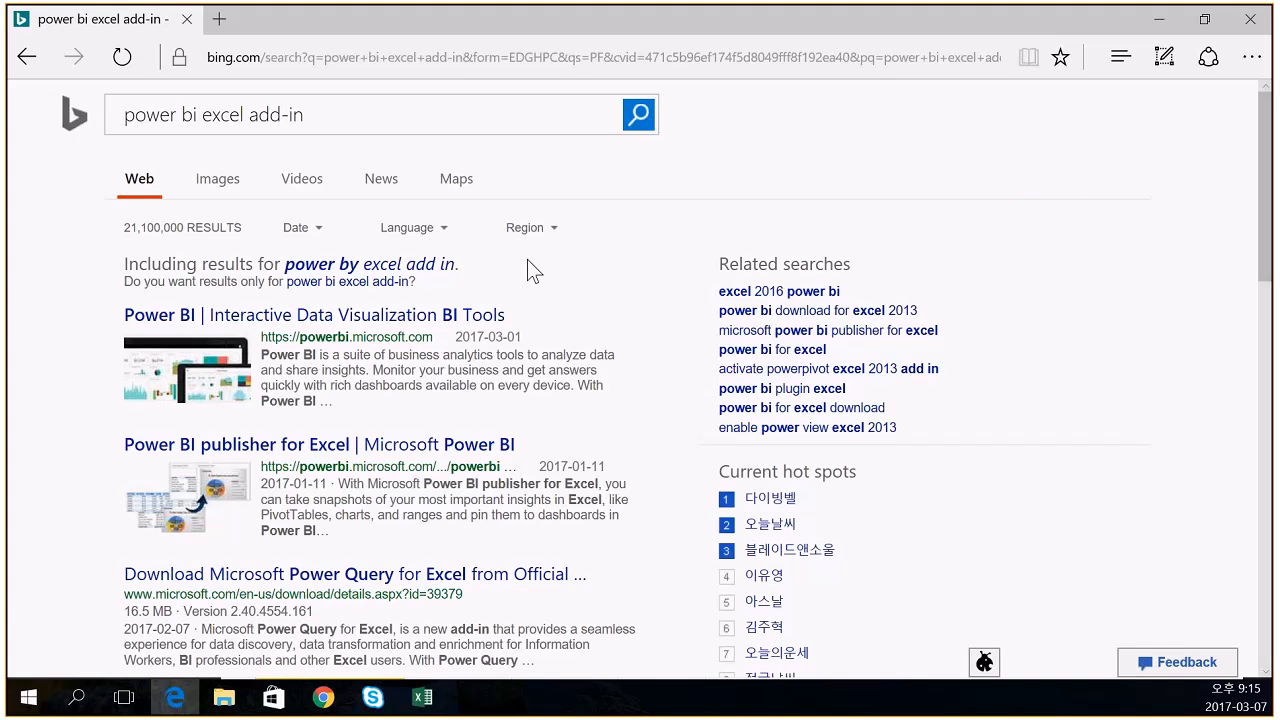
- Refine the Bing search to 'download power bi excel add-in'
left_click(127, 114)
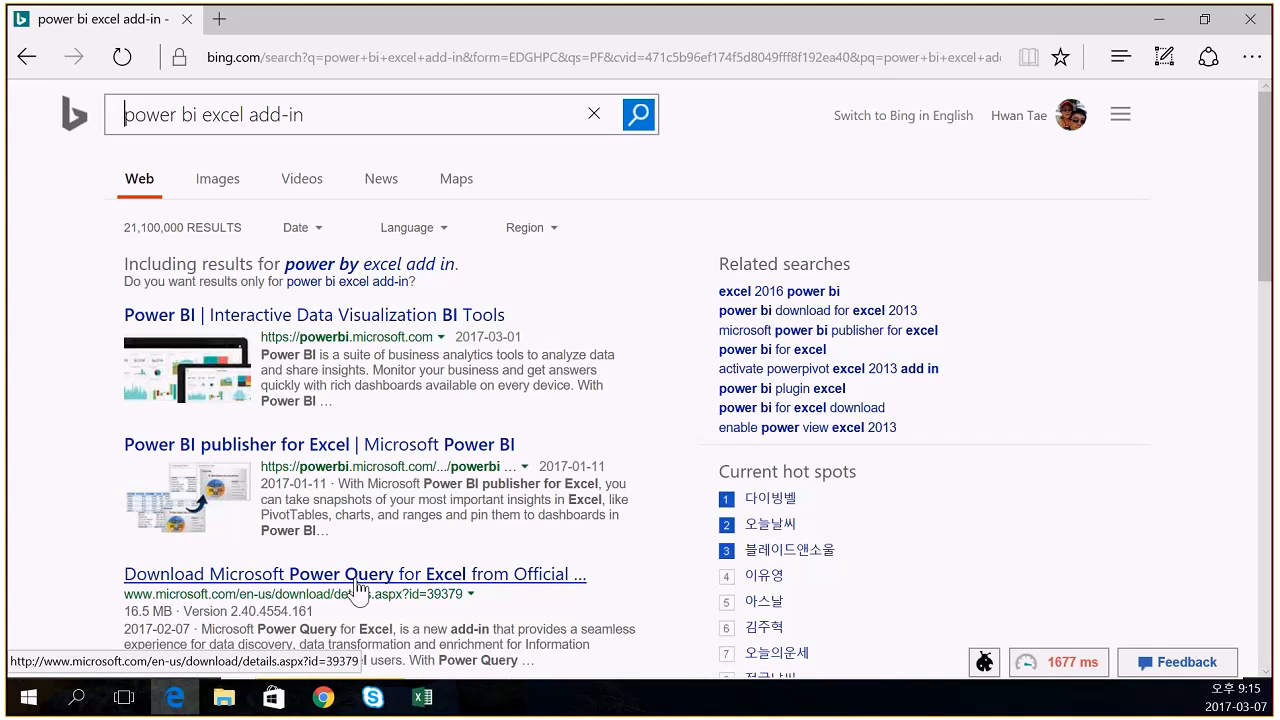
type("download")
key("Return")
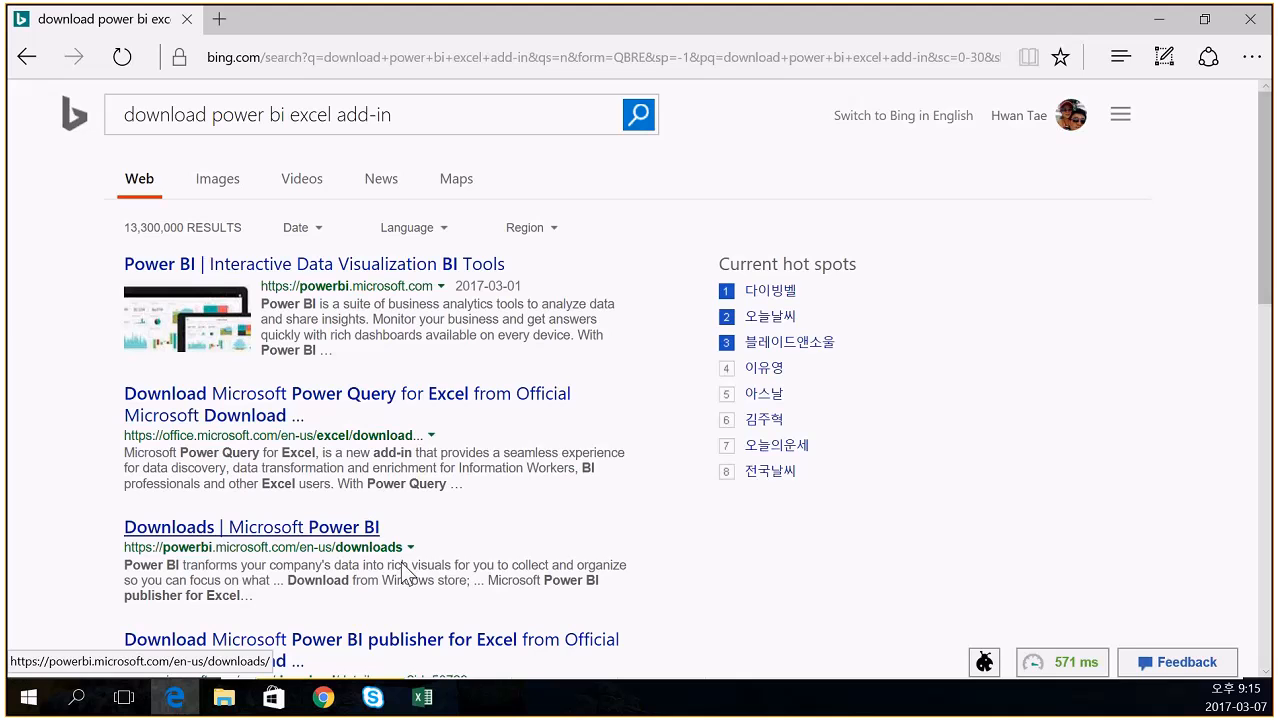
- Open the Microsoft Power BI Downloads page and switch its URL language from en-us to ko-kr
left_click(330, 530)
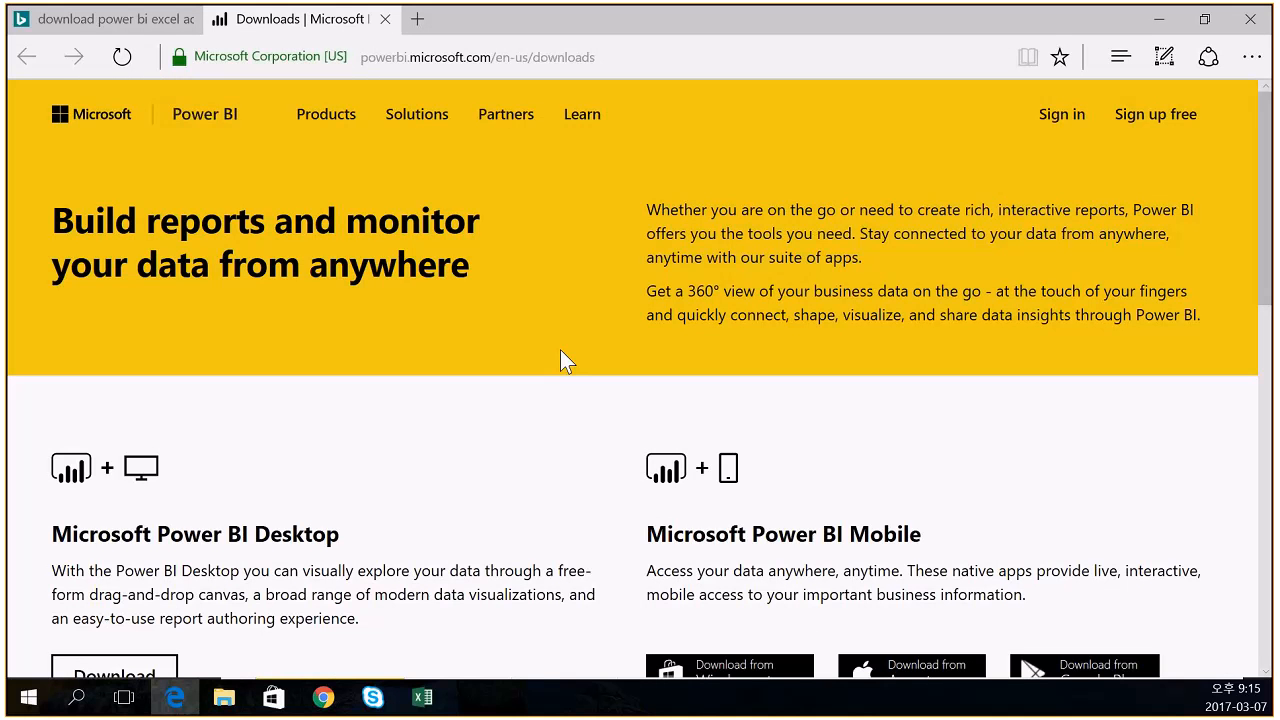
left_click(511, 57)
left_click(379, 57)
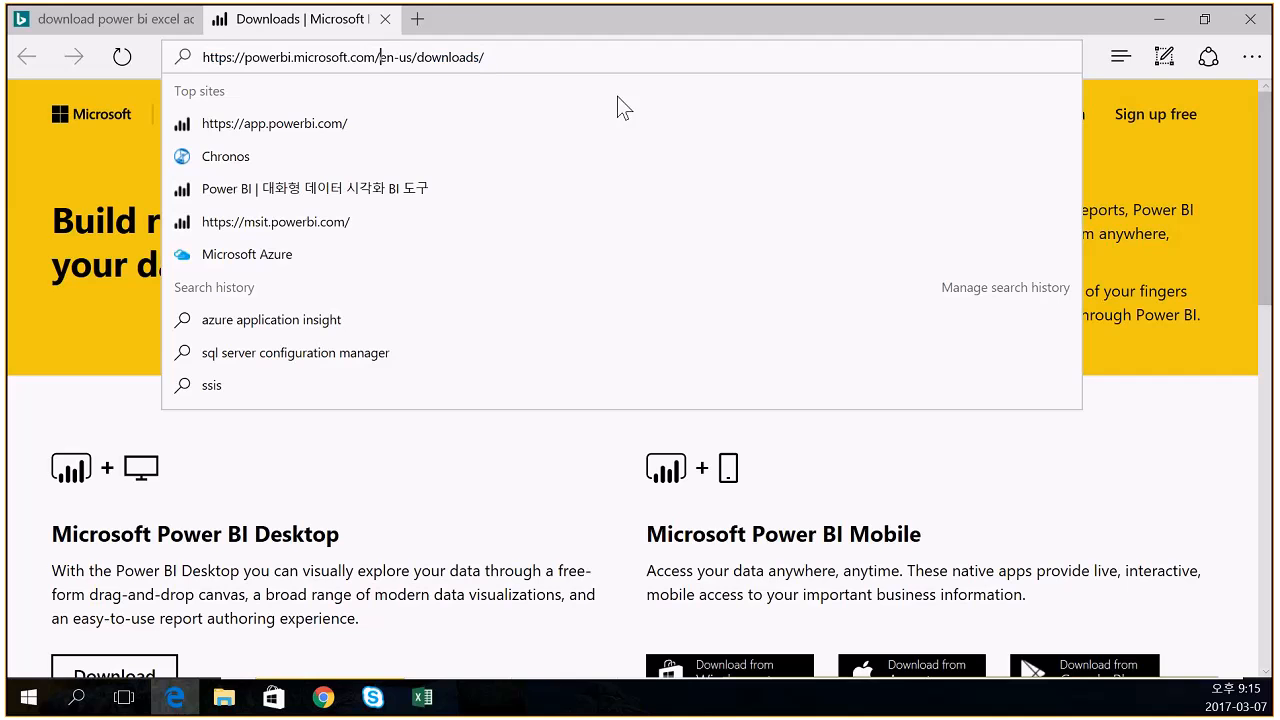
key("shift+Right")
key("shift+Right")
key("shift+Right")
key("shift+Right")
key("shift+Right")
type("ko-kr")
key("Return")
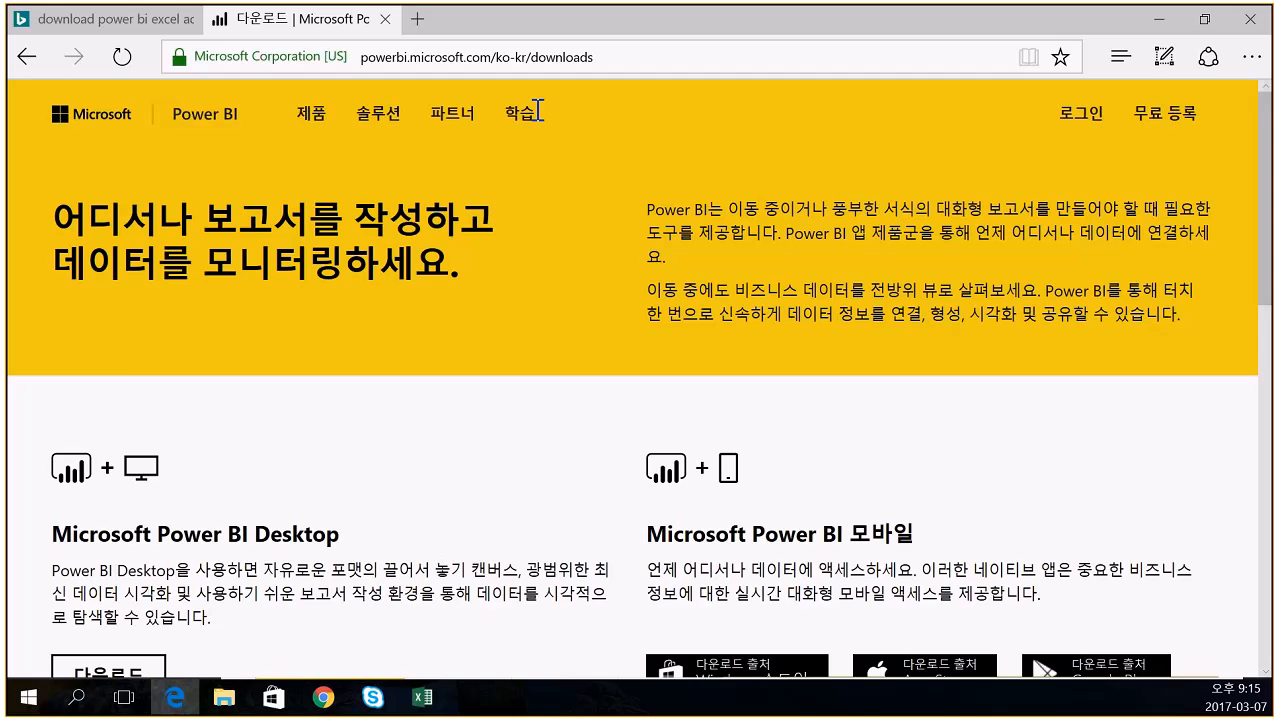
- Find the Excel publisher section on the Korean downloads page and open the Power BI publisher for Excel download
scroll(386, 385, "down", 1)
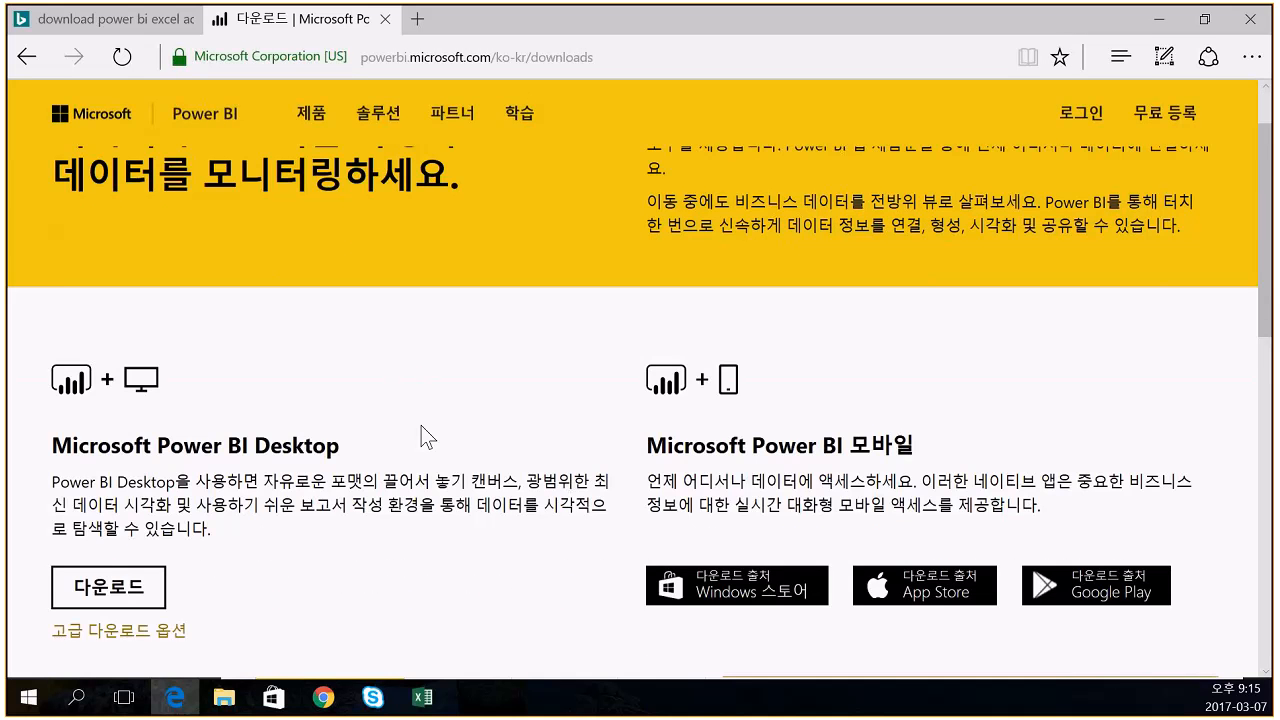
scroll(421, 425, "down", 1)
scroll(367, 366, "up", 2)
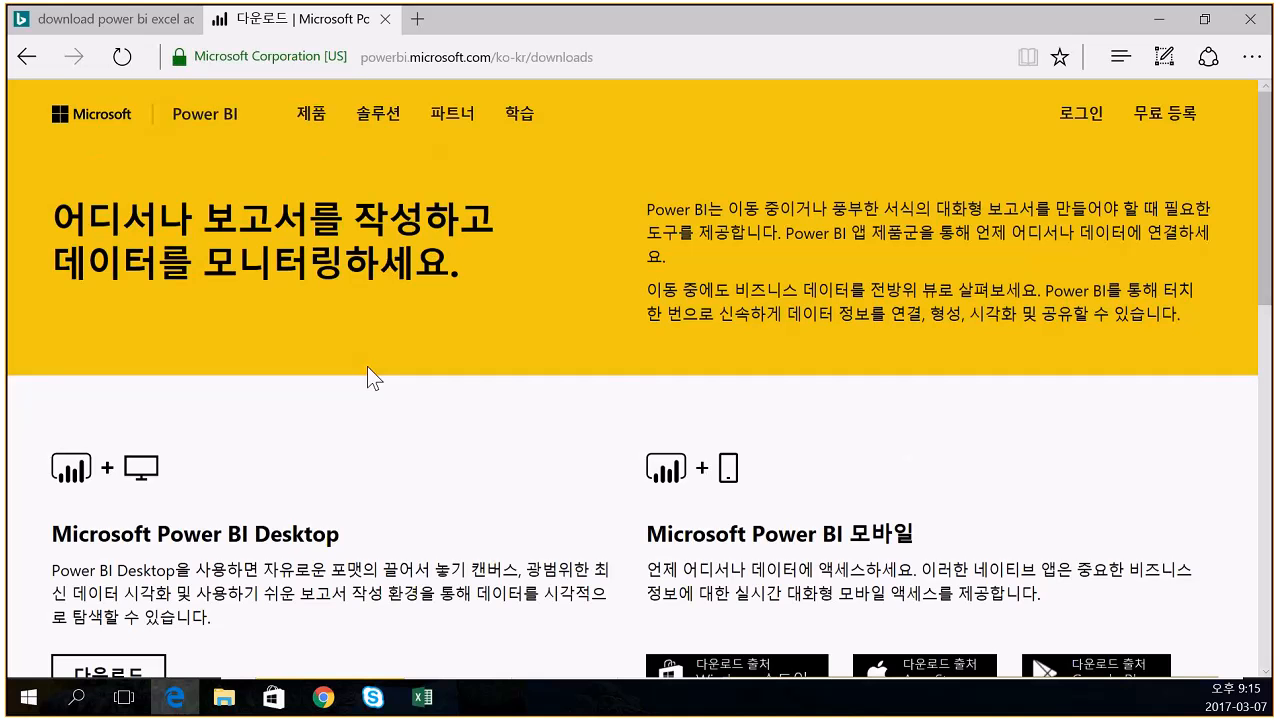
scroll(367, 366, "down", 5)
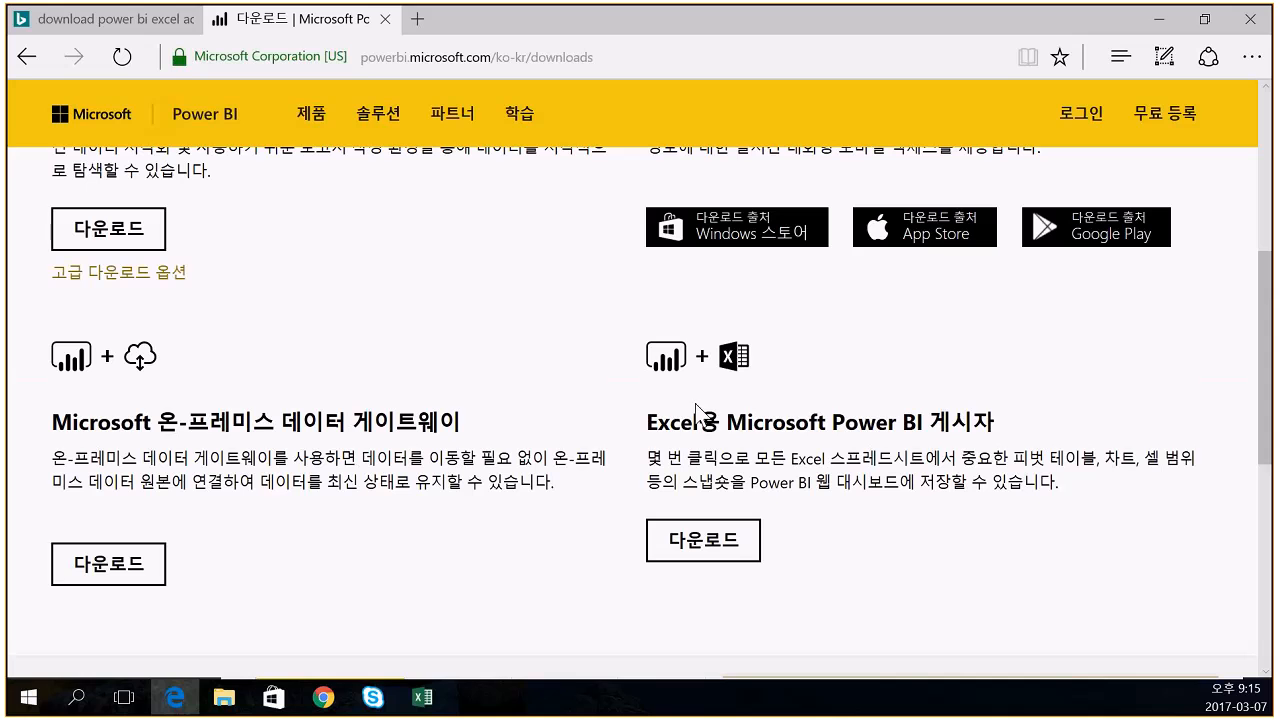
left_click_drag(649, 424, 965, 455)
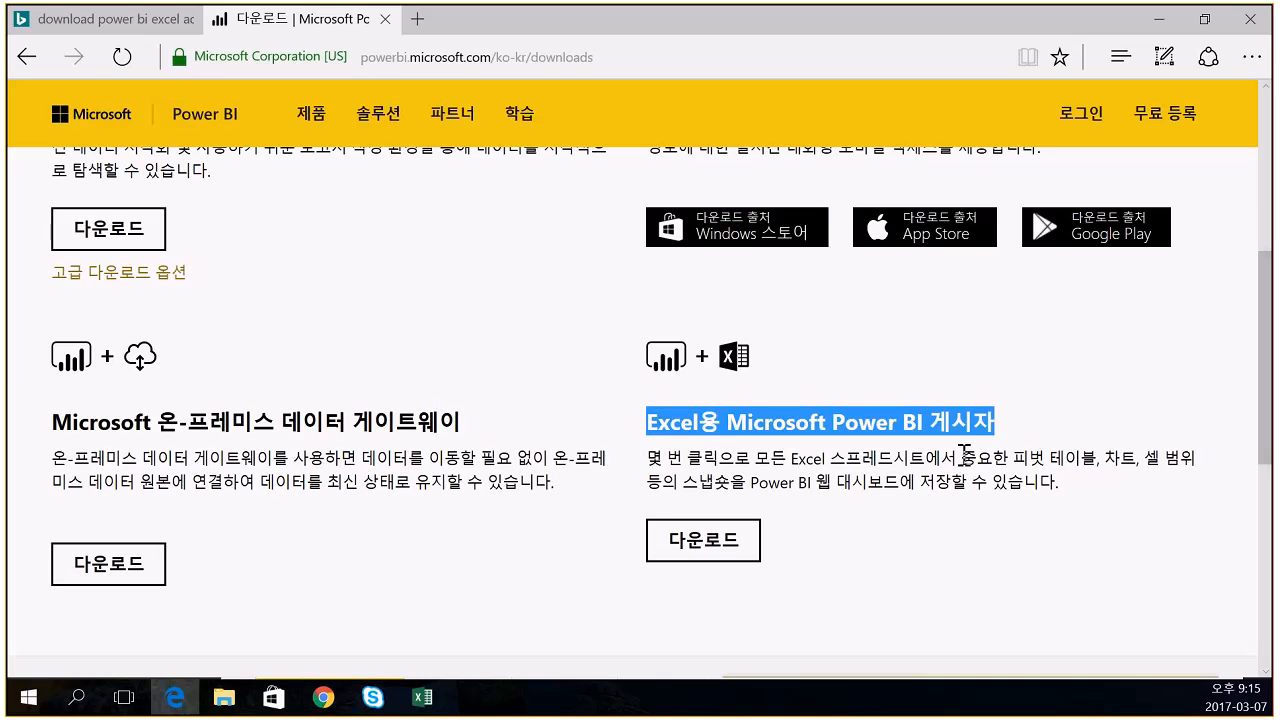
left_click_drag(334, 426, 460, 426)
left_click(648, 560)
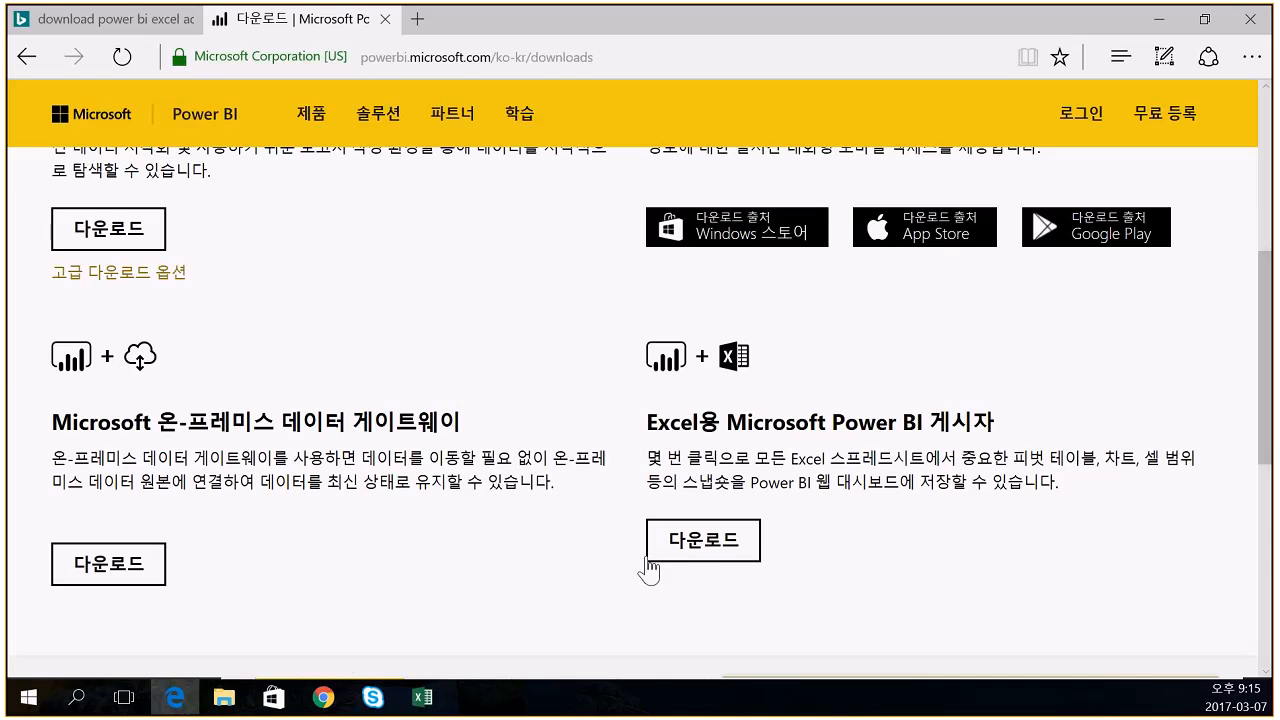
left_click(698, 557)
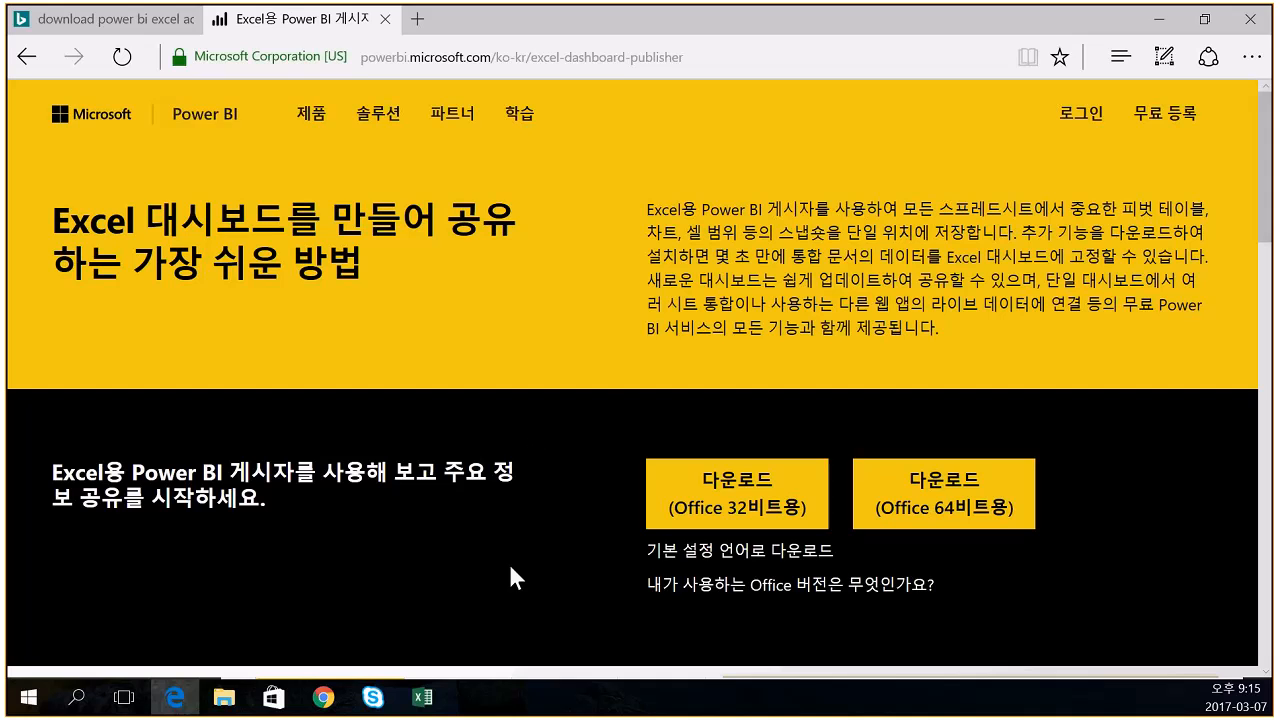
- Read the help article on finding your Office version, then go back to the publisher download page
left_click(720, 592)
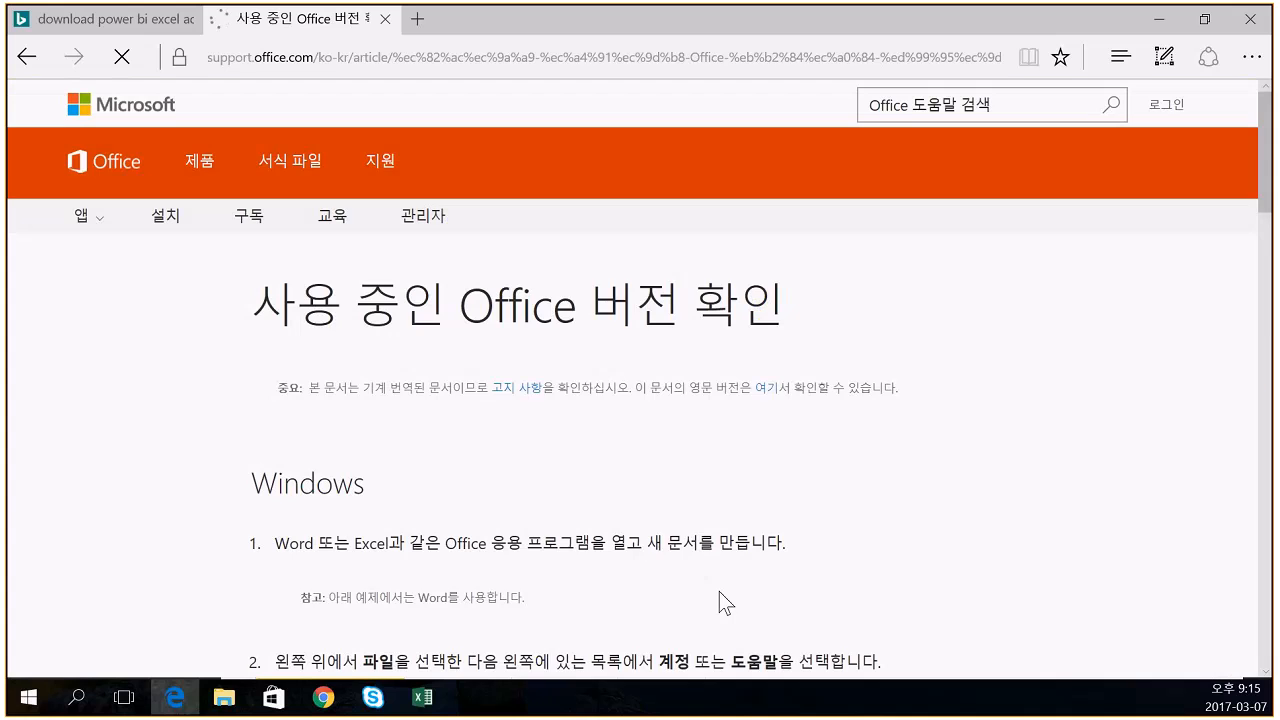
scroll(557, 487, "down", 4)
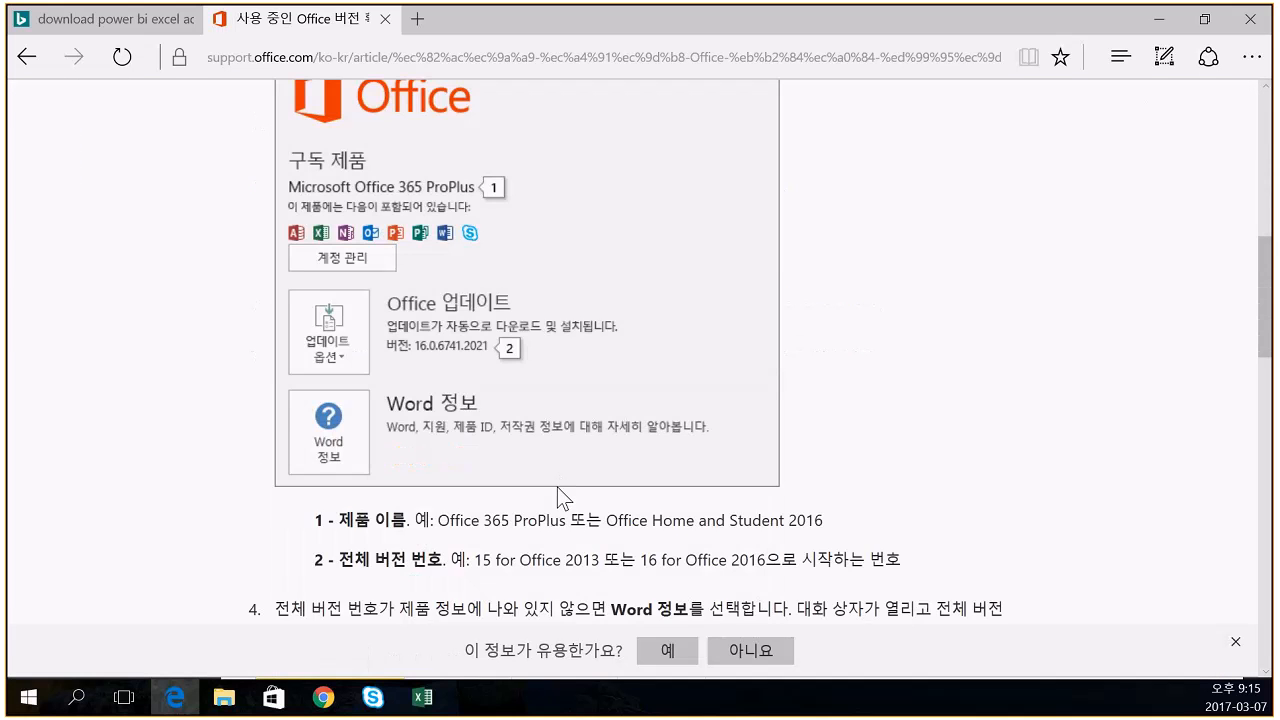
scroll(557, 487, "up", 4)
scroll(557, 487, "up", 1)
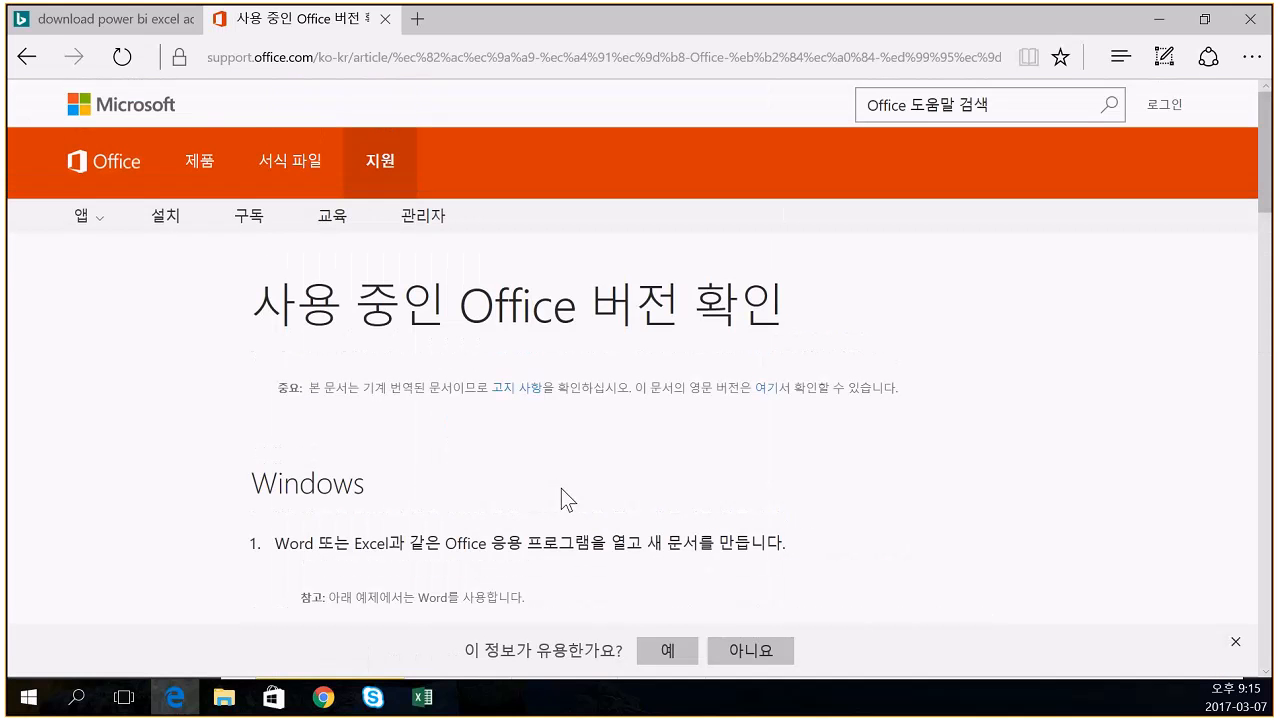
left_click(40, 56)
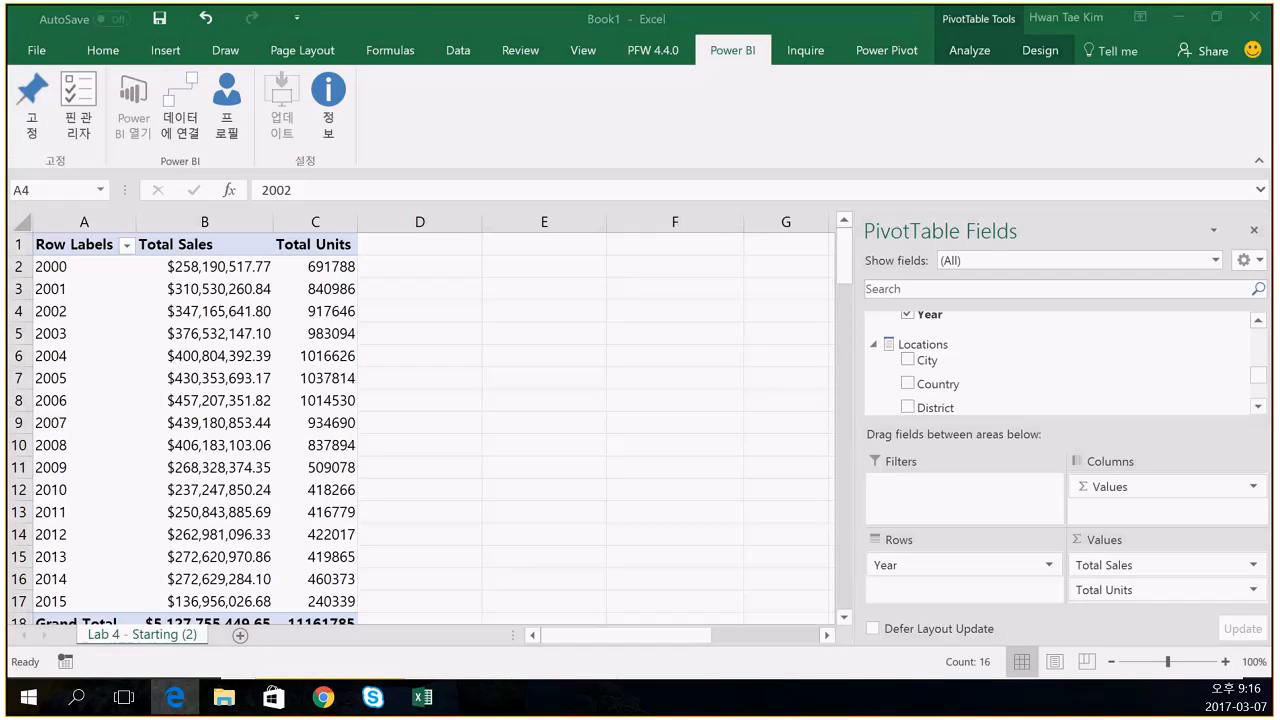
- In Excel's Account info, confirm the version is 2016 MSO 16.0.7766.7080 32-bit, then return to the sheet
left_click(137, 23)
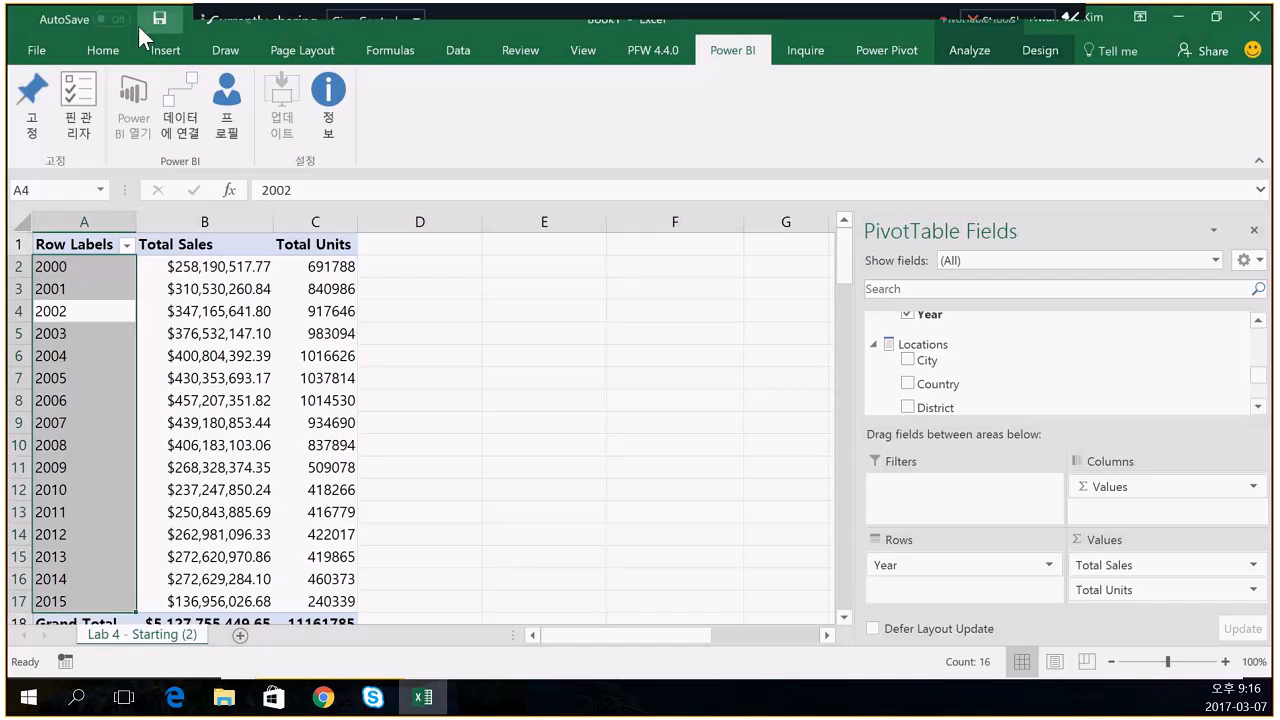
left_click(35, 48)
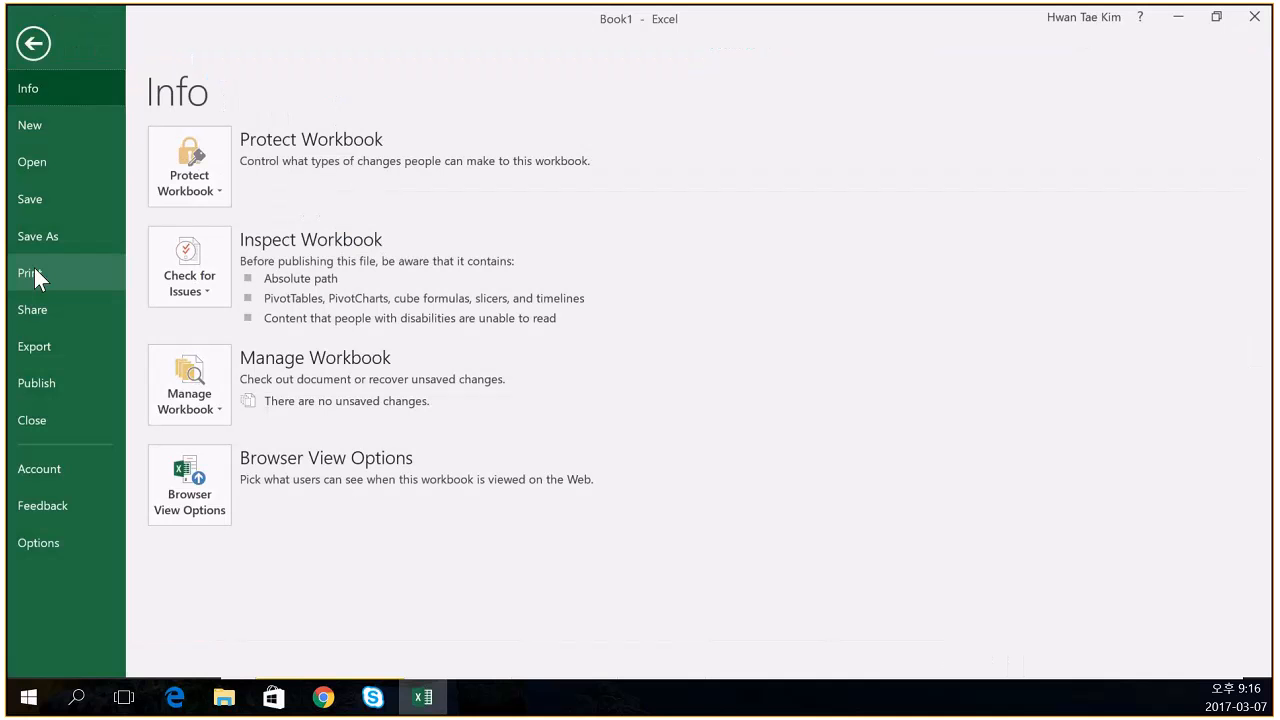
left_click(27, 463)
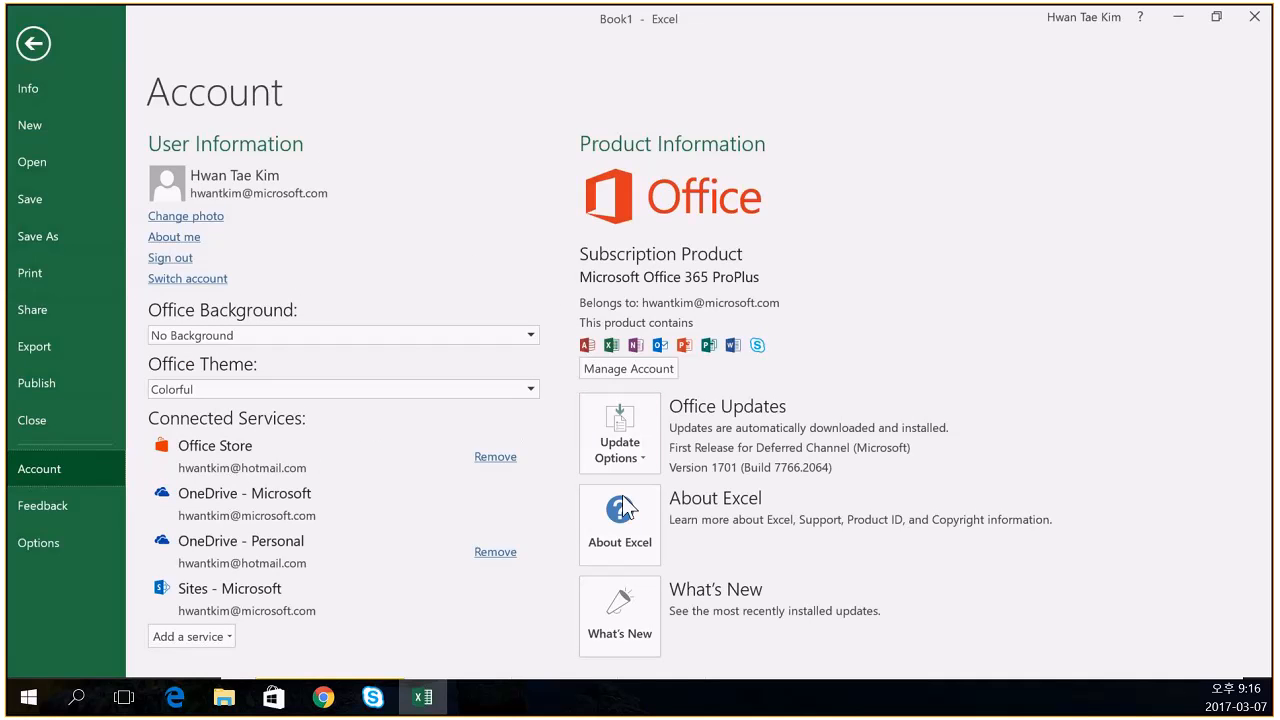
left_click(624, 534)
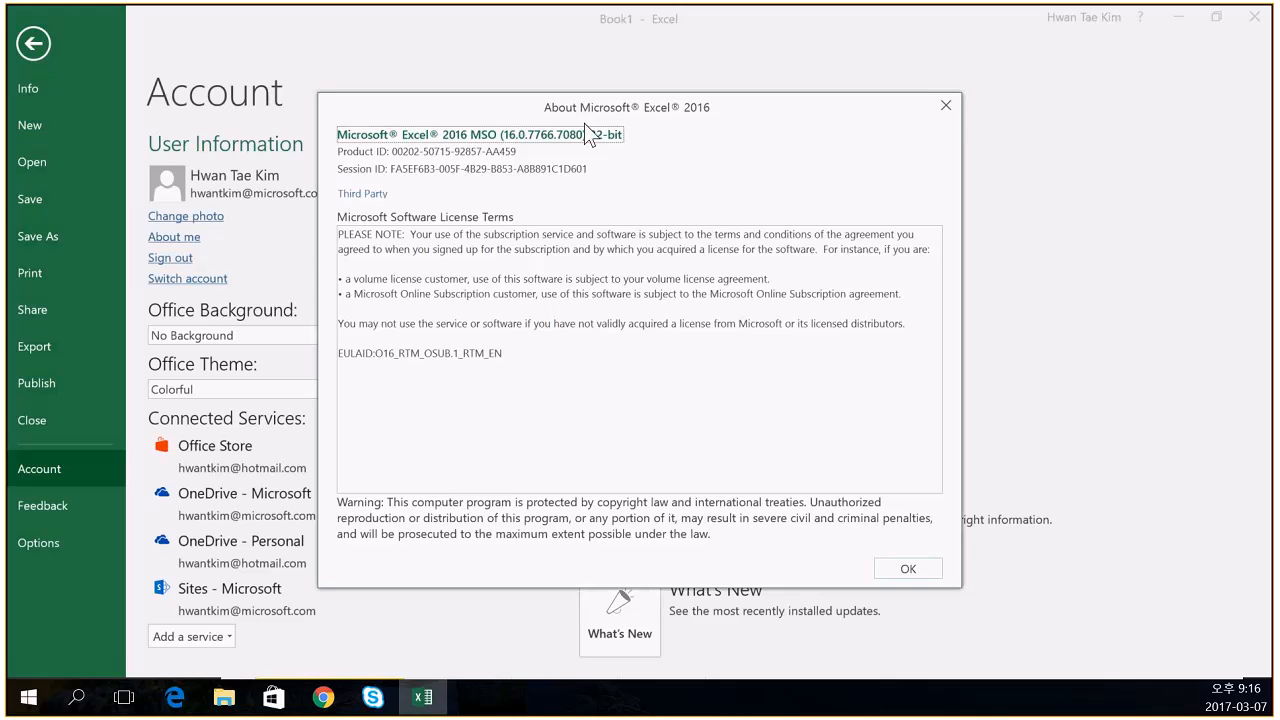
left_click(946, 105)
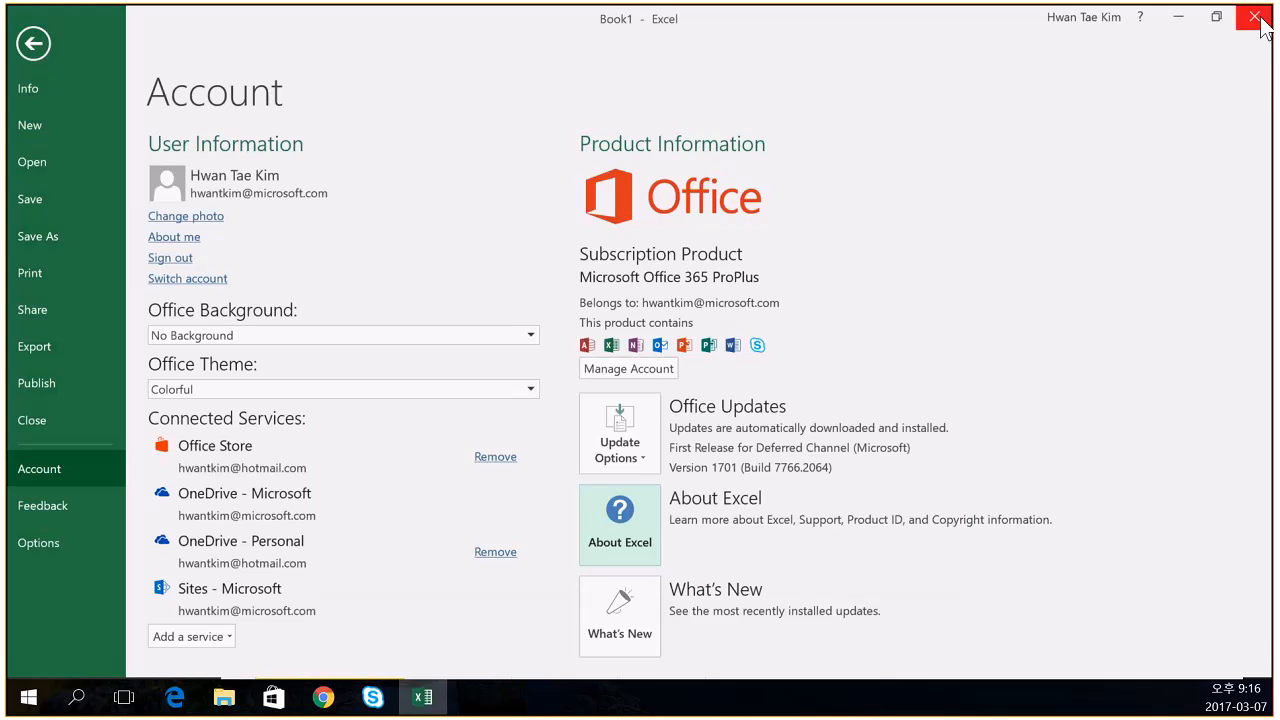
key("Escape")
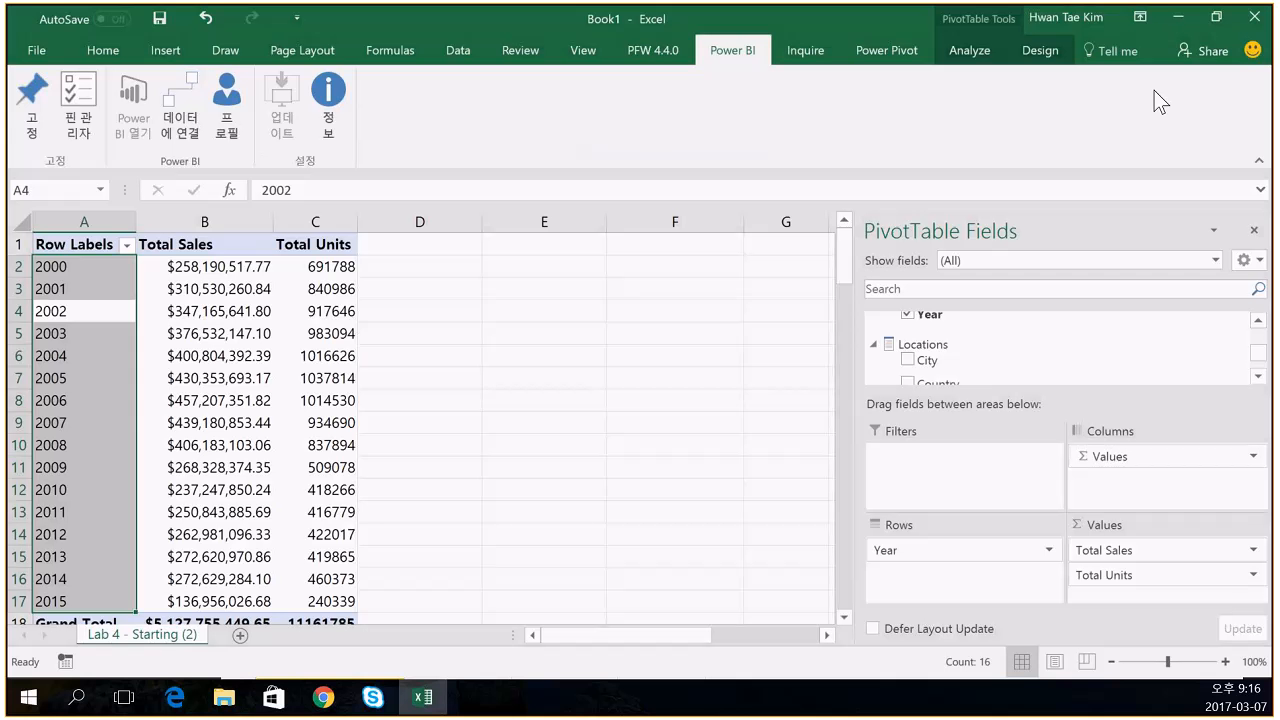
- Cancel the save prompt, select the pivot table range A1:C18, and pin it to Power BI
left_click(737, 367)
left_click_drag(60, 244, 312, 618)
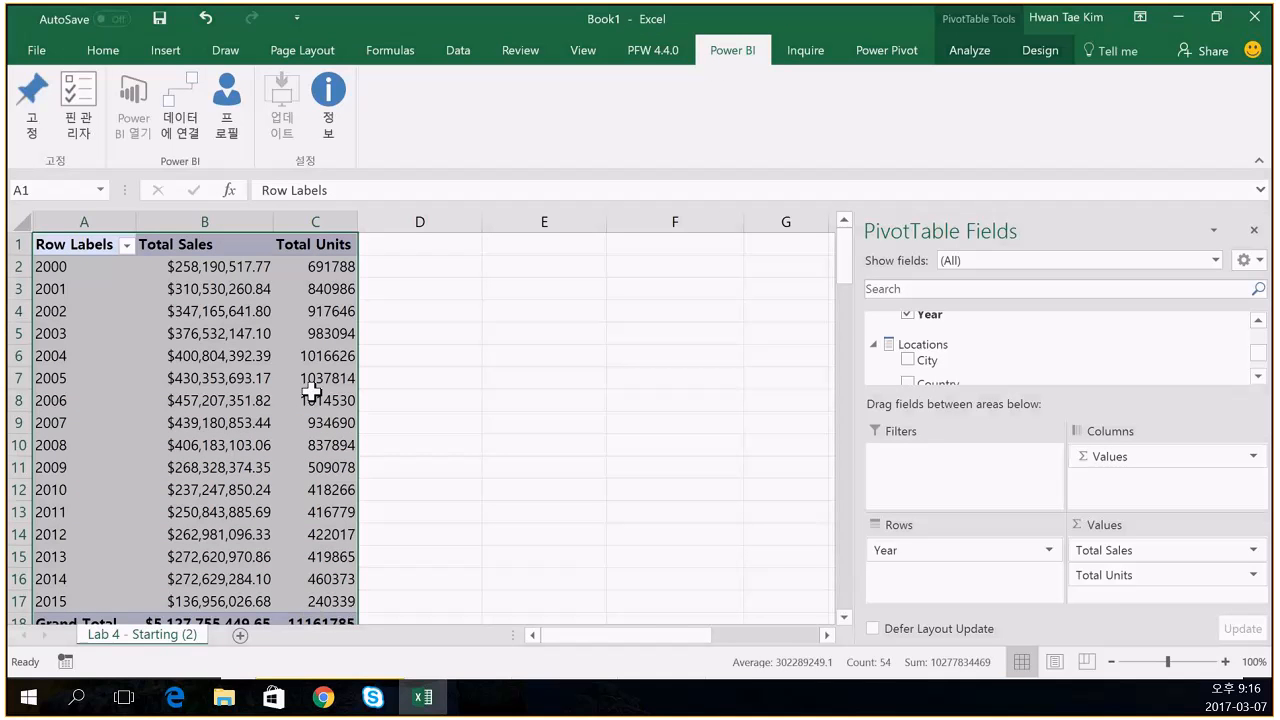
left_click(32, 105)
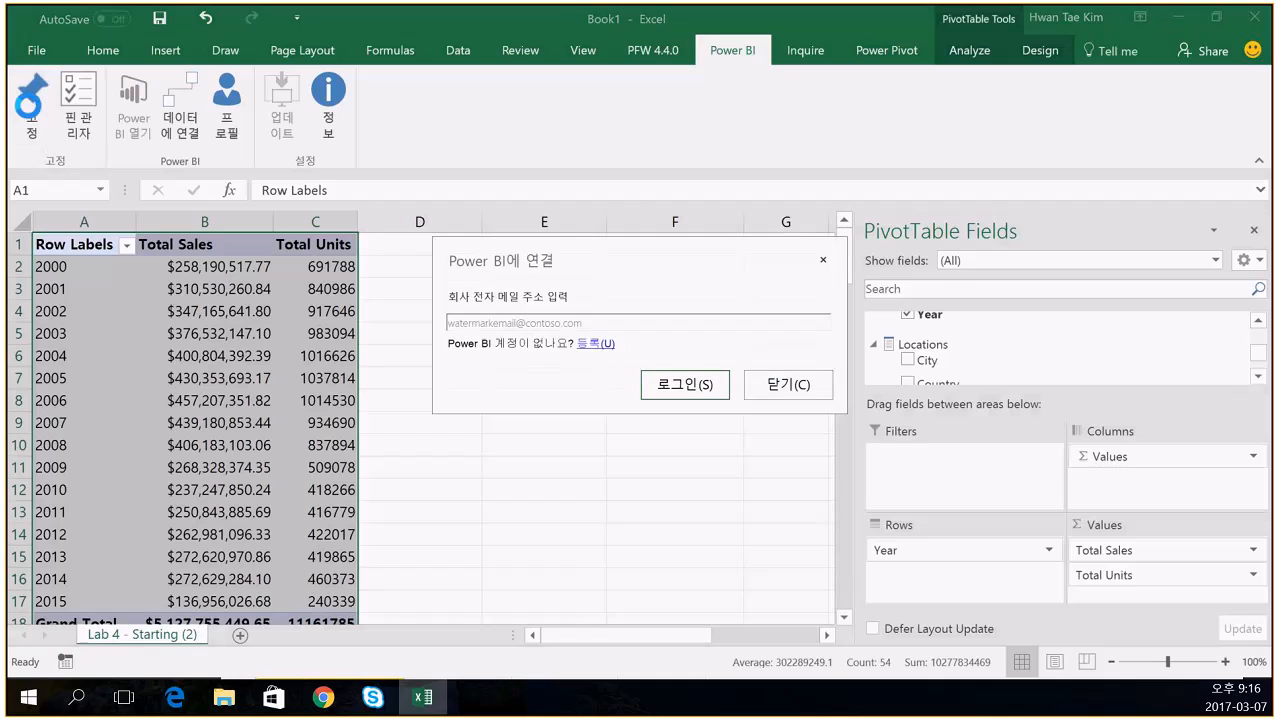
- Sign in to Power BI with the account e-mail and password, retyping the mistyped password
left_click(483, 323)
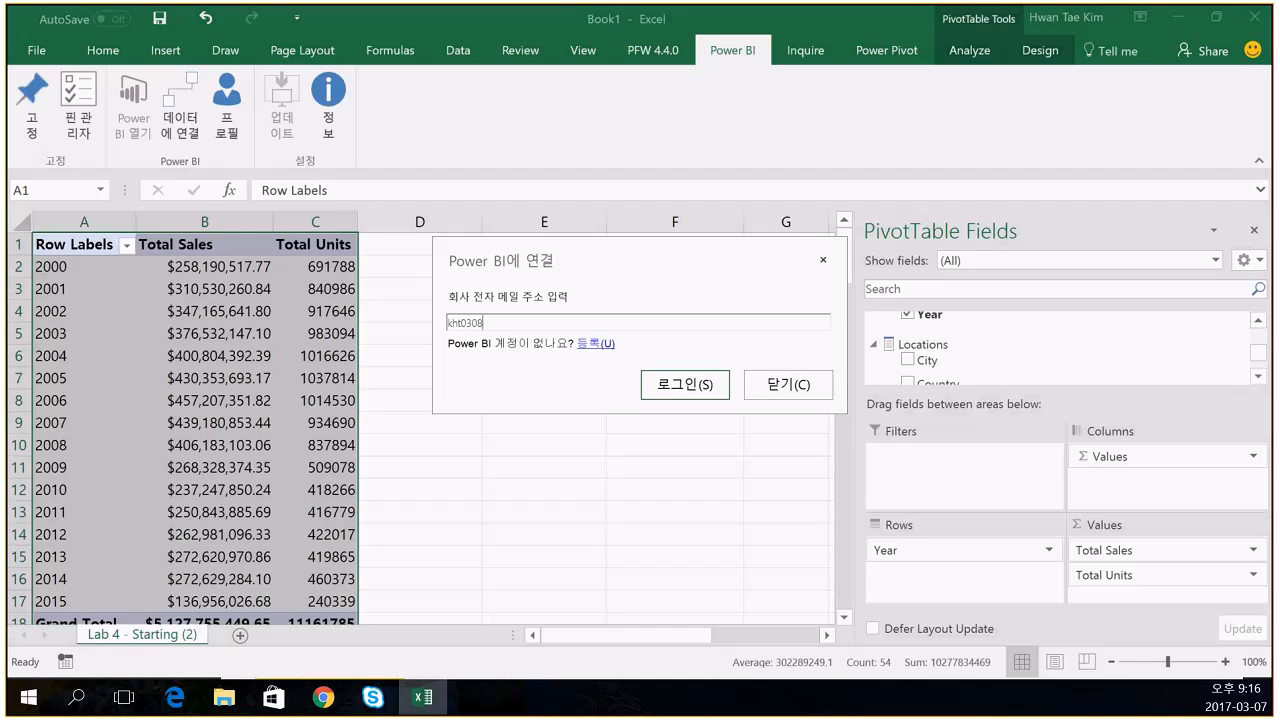
left_click(666, 380)
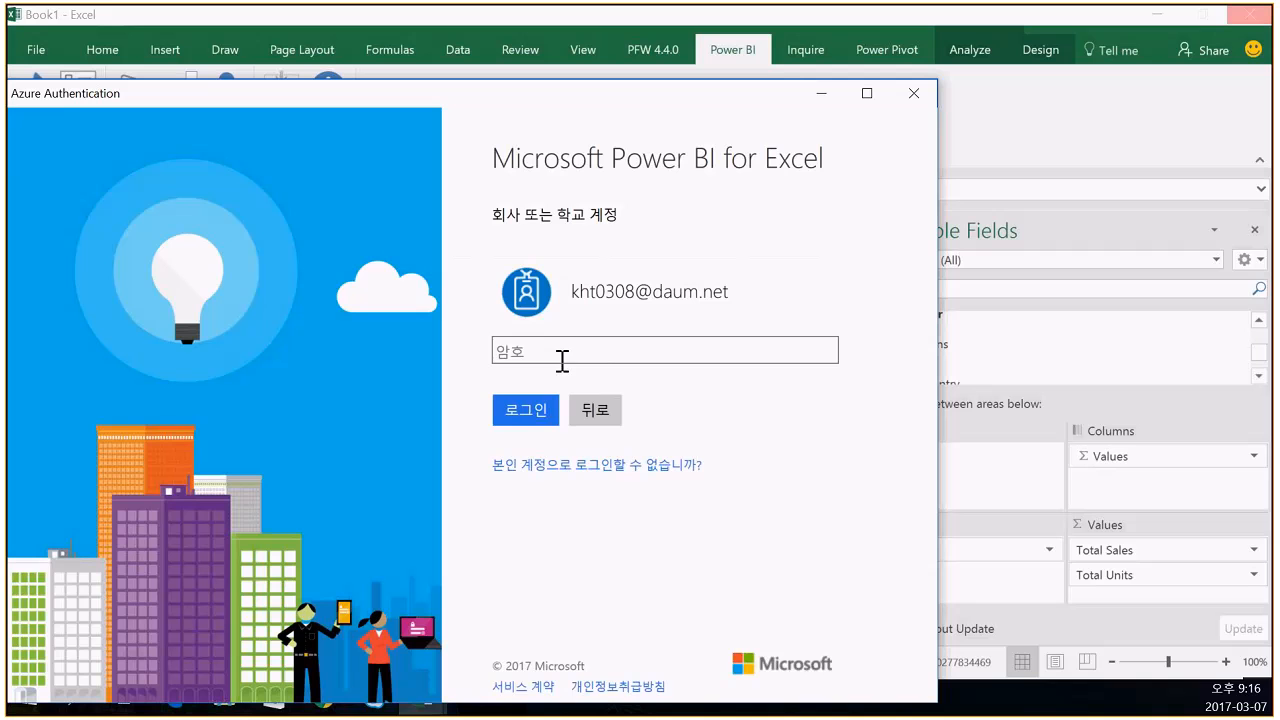
left_click(577, 340)
type("••••••")
key("BackSpace")
key("BackSpace")
key("BackSpace")
key("BackSpace")
key("BackSpace")
key("BackSpace")
type("•••••••••••")
key("Return")
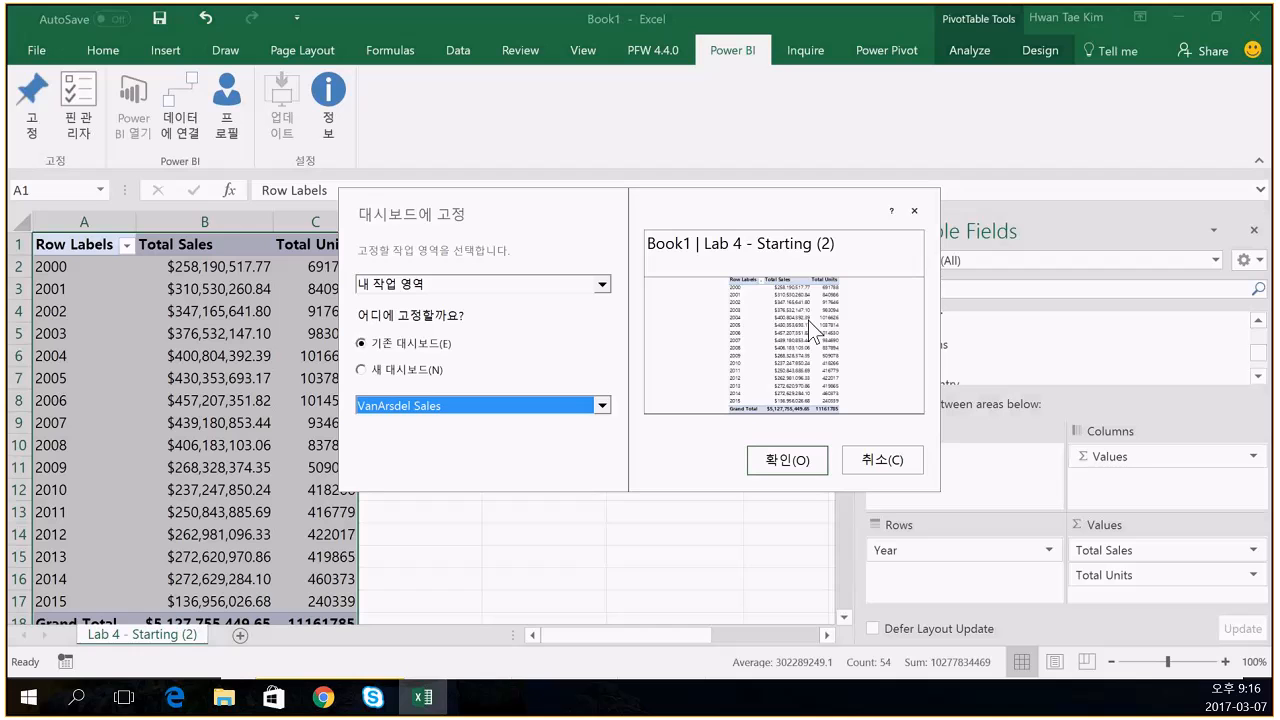
- Choose New dashboard, name it 'excel_test', and confirm the pin
left_click(428, 374)
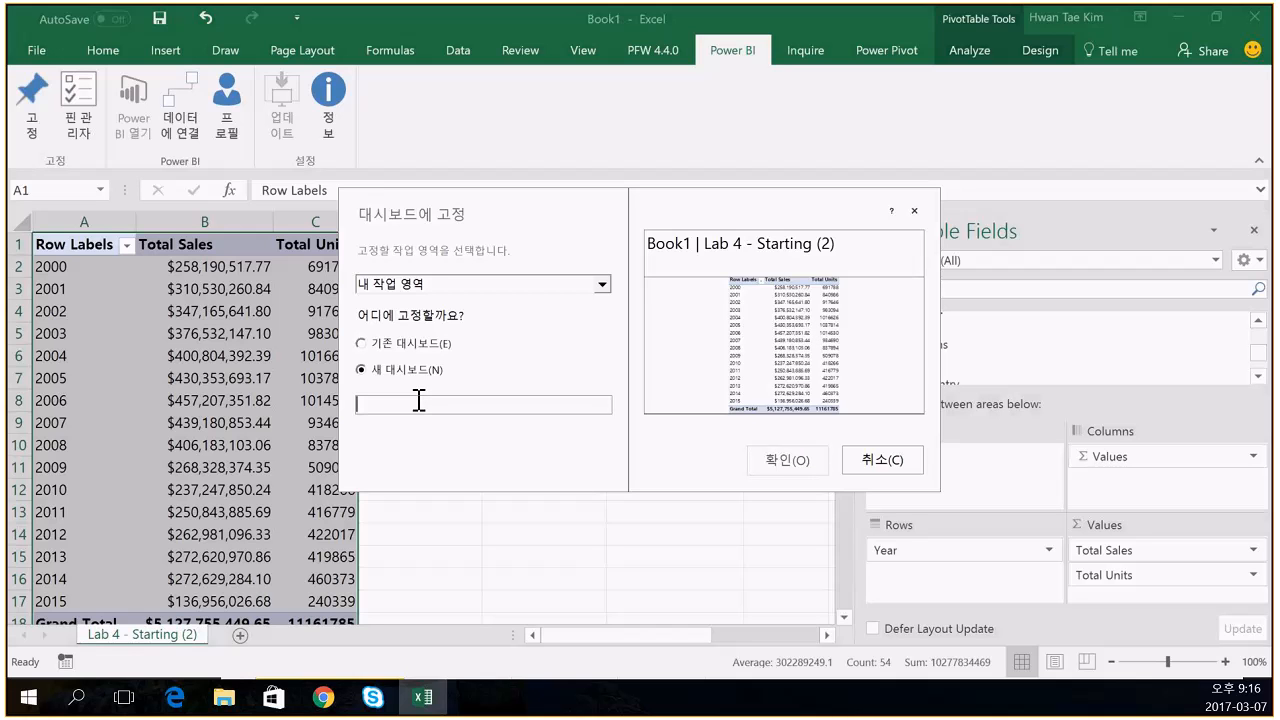
type("excel")
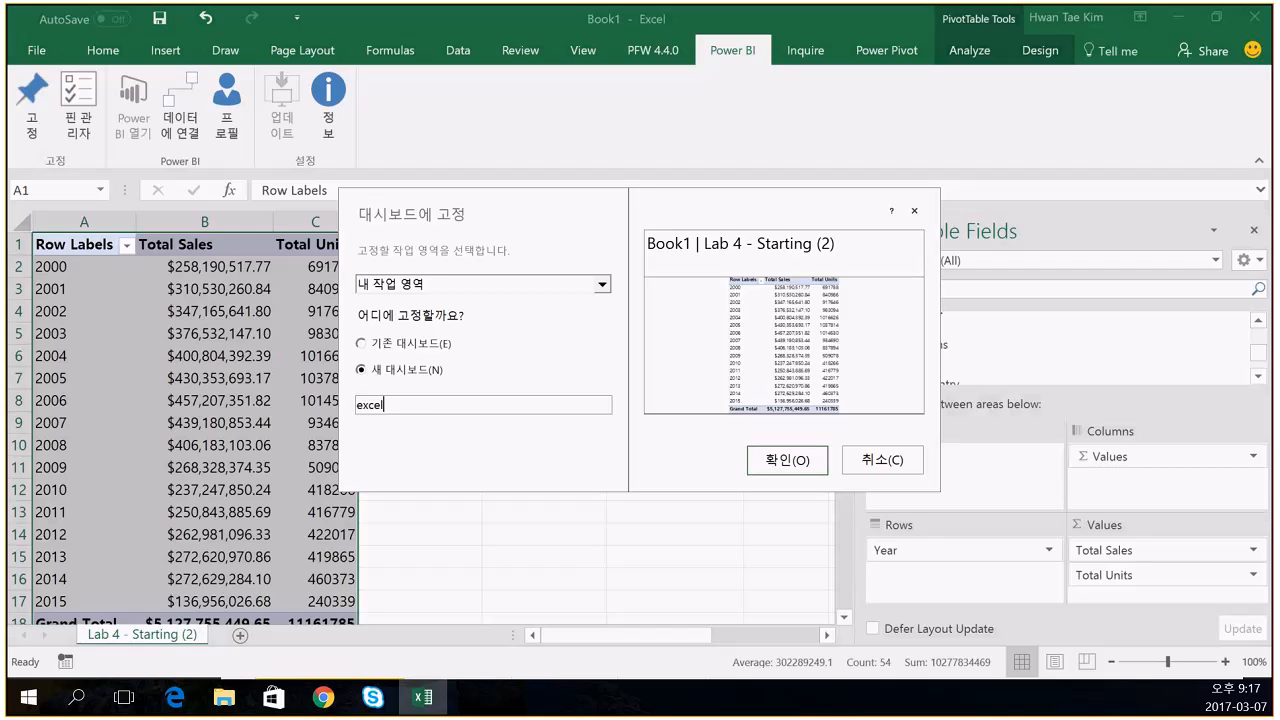
type("_test")
left_click(786, 465)
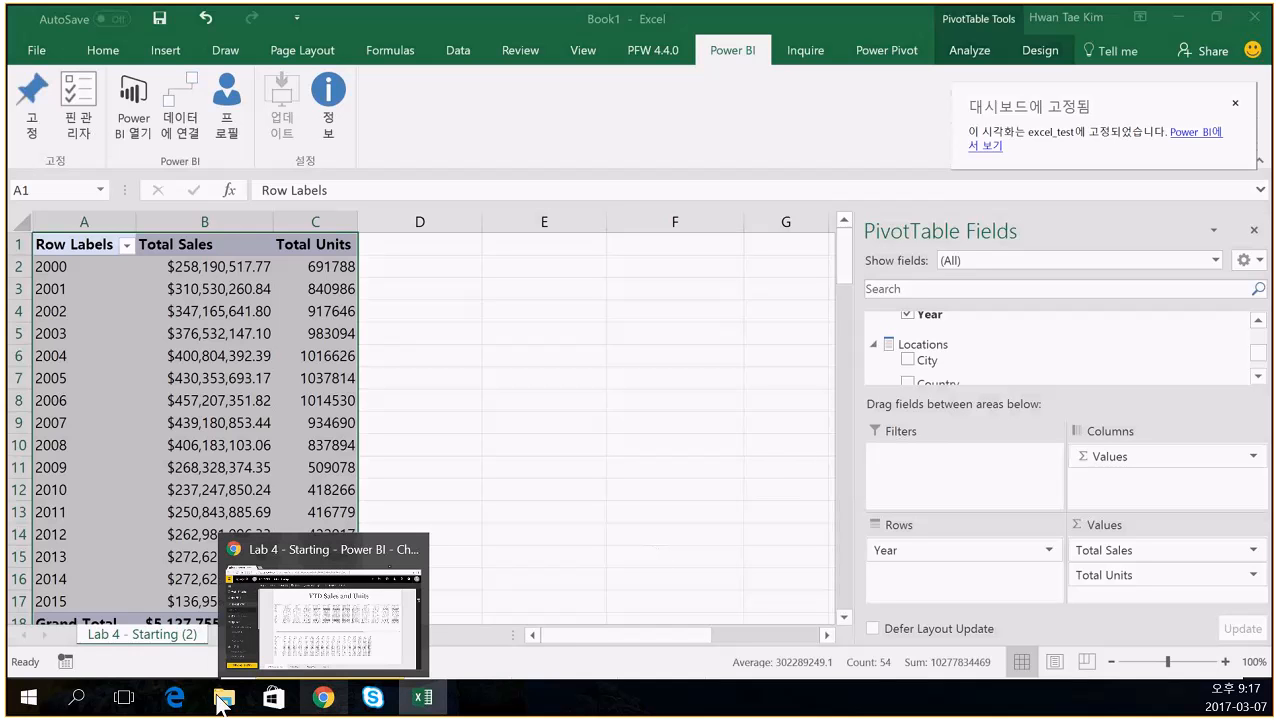
- Sign in to the Power BI service in Edge with the Power BI account and its password
mouse_move(170, 700)
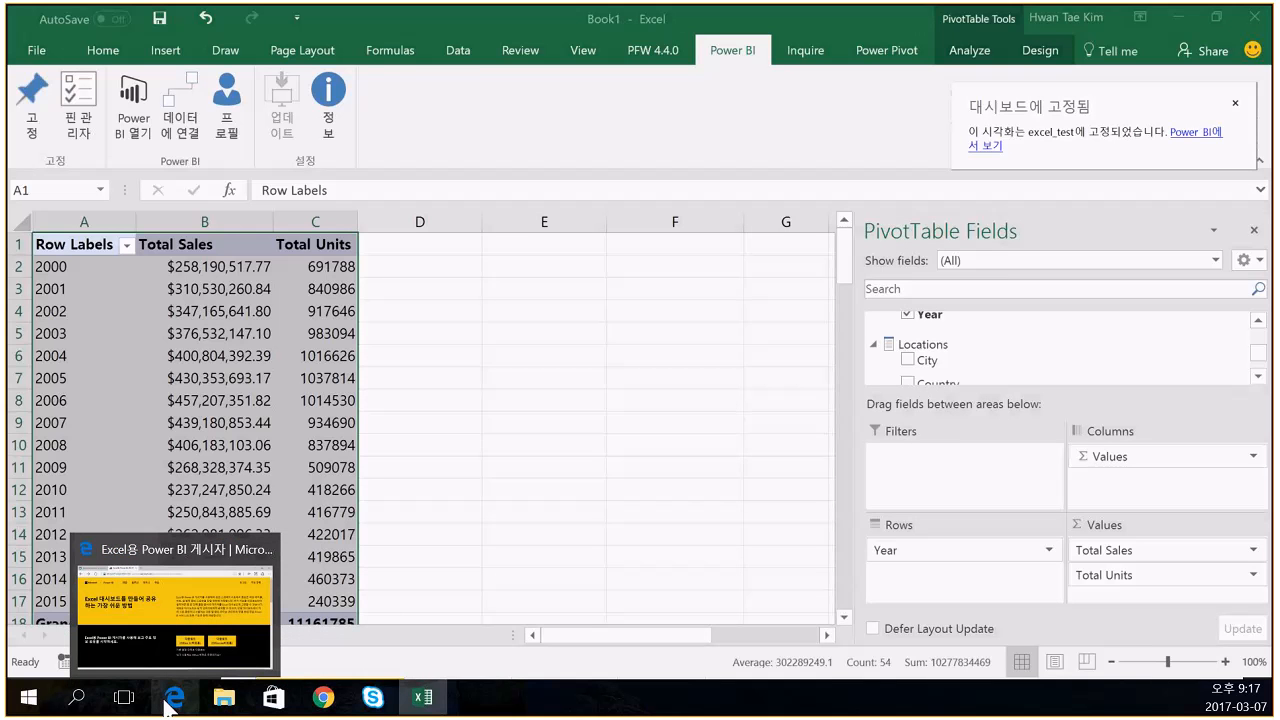
left_click(168, 704)
left_click(1078, 113)
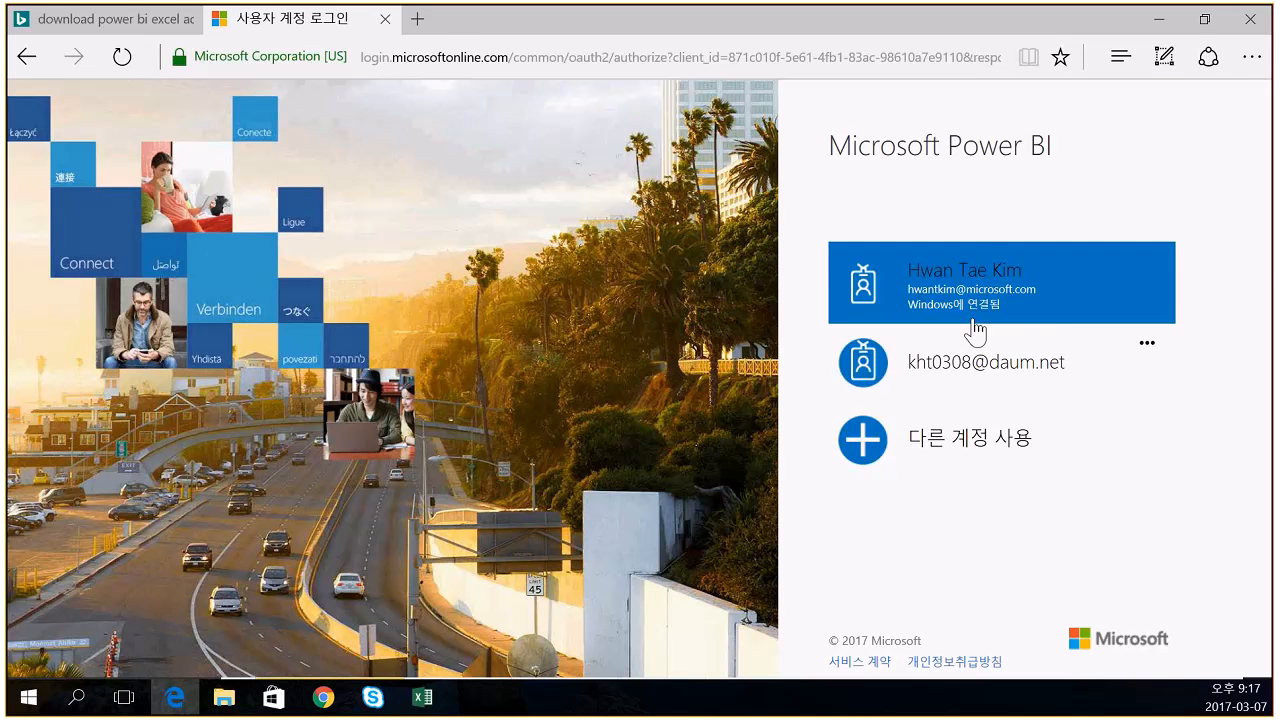
left_click(975, 357)
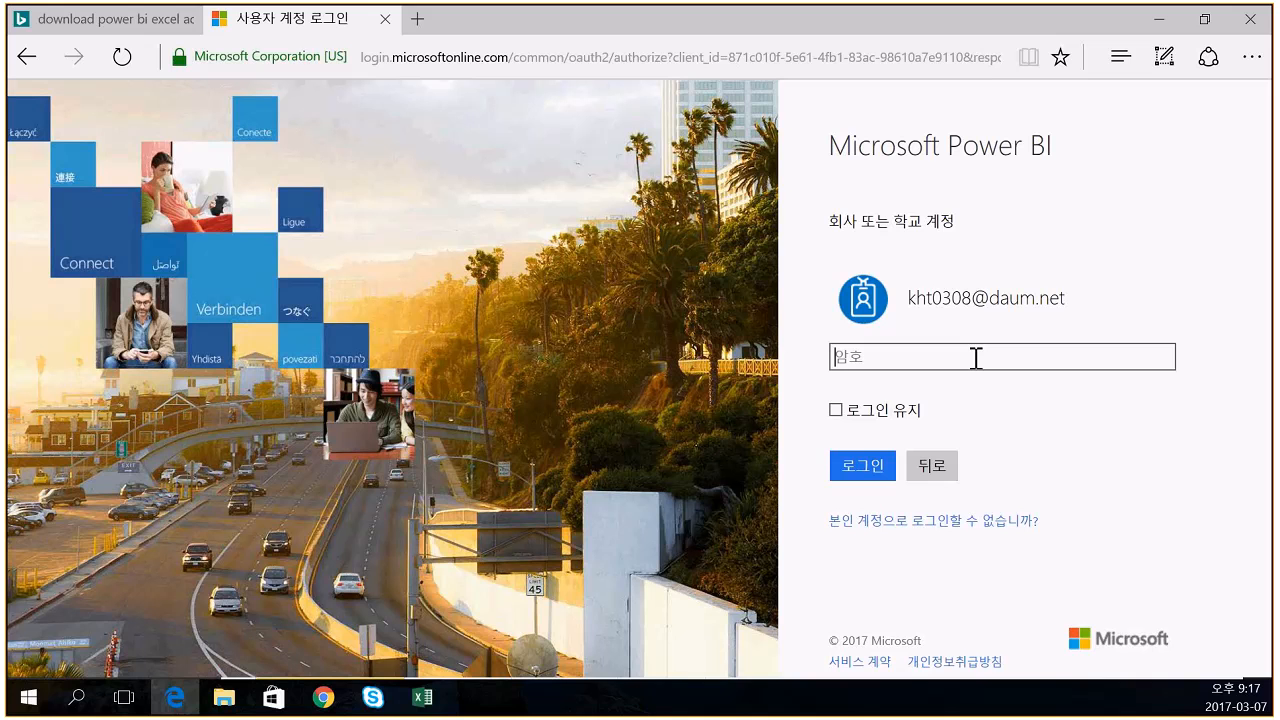
type("••••••••••••")
key("Return")
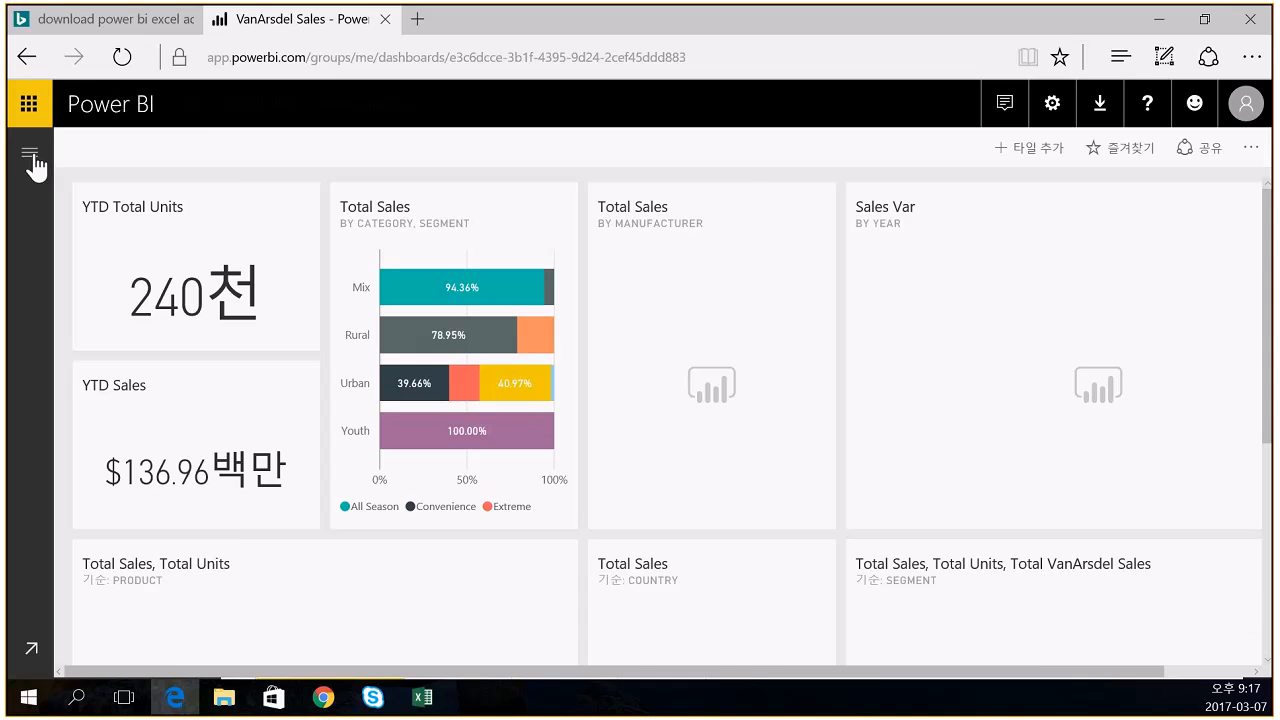
- Open the excel_test dashboard and shrink the pinned pivot-table tile to fit the 2000–2015 sales
left_click(30, 157)
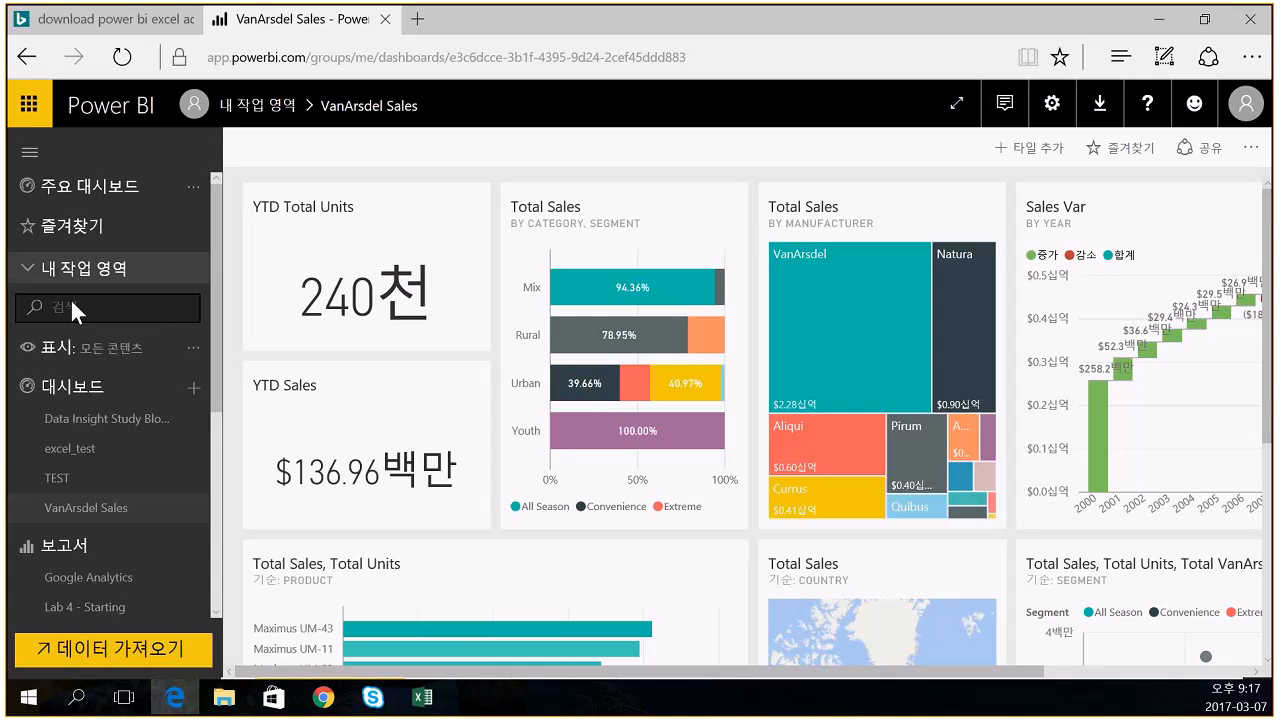
left_click(76, 452)
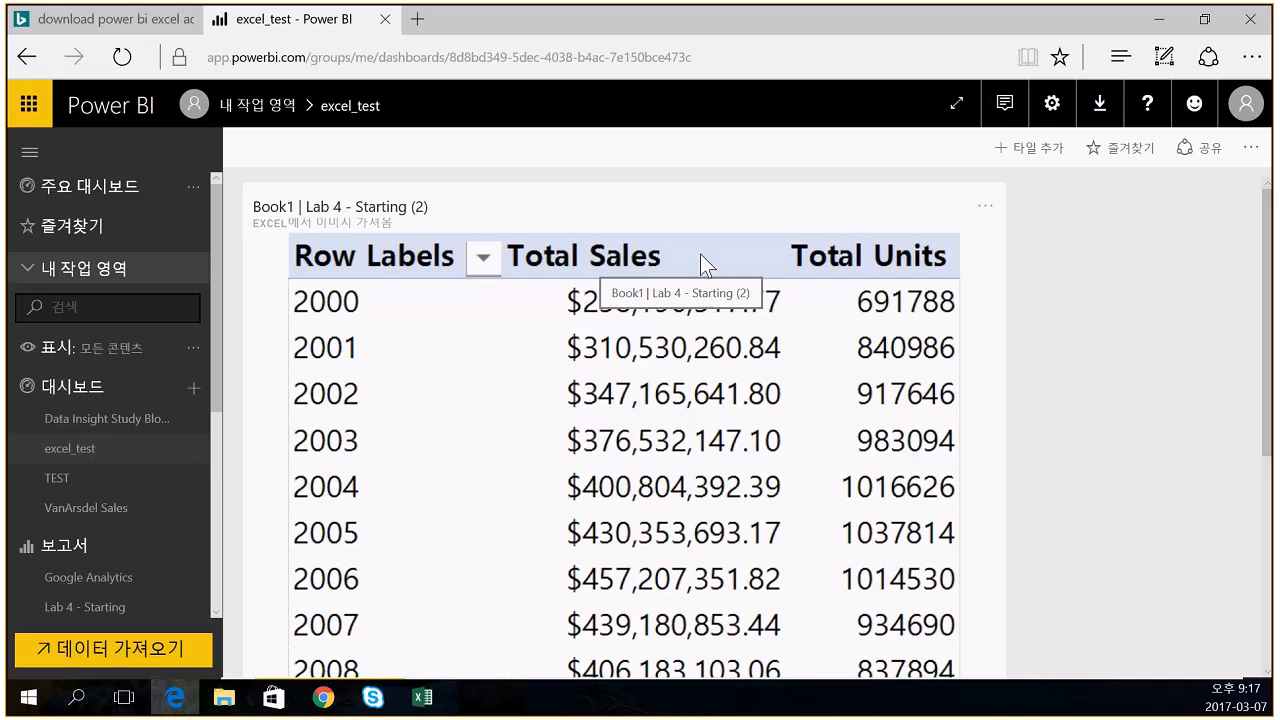
scroll(700, 262, "down", 5)
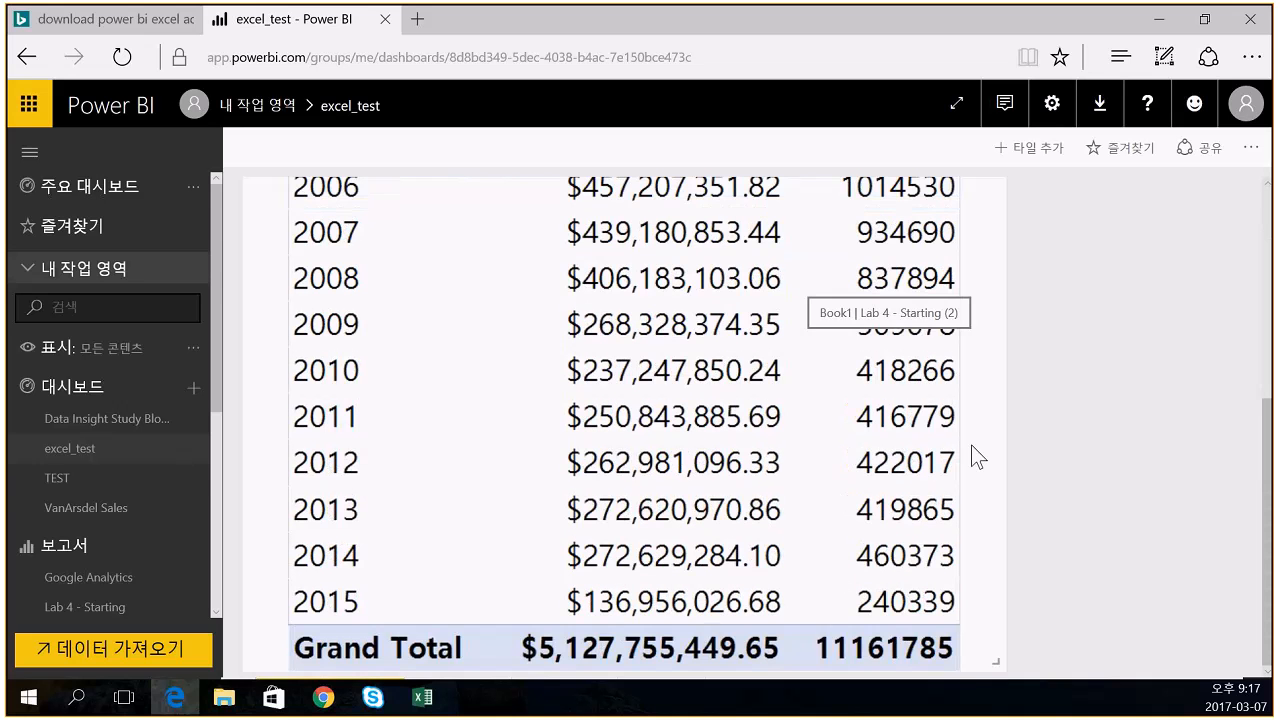
left_click_drag(992, 662, 682, 458)
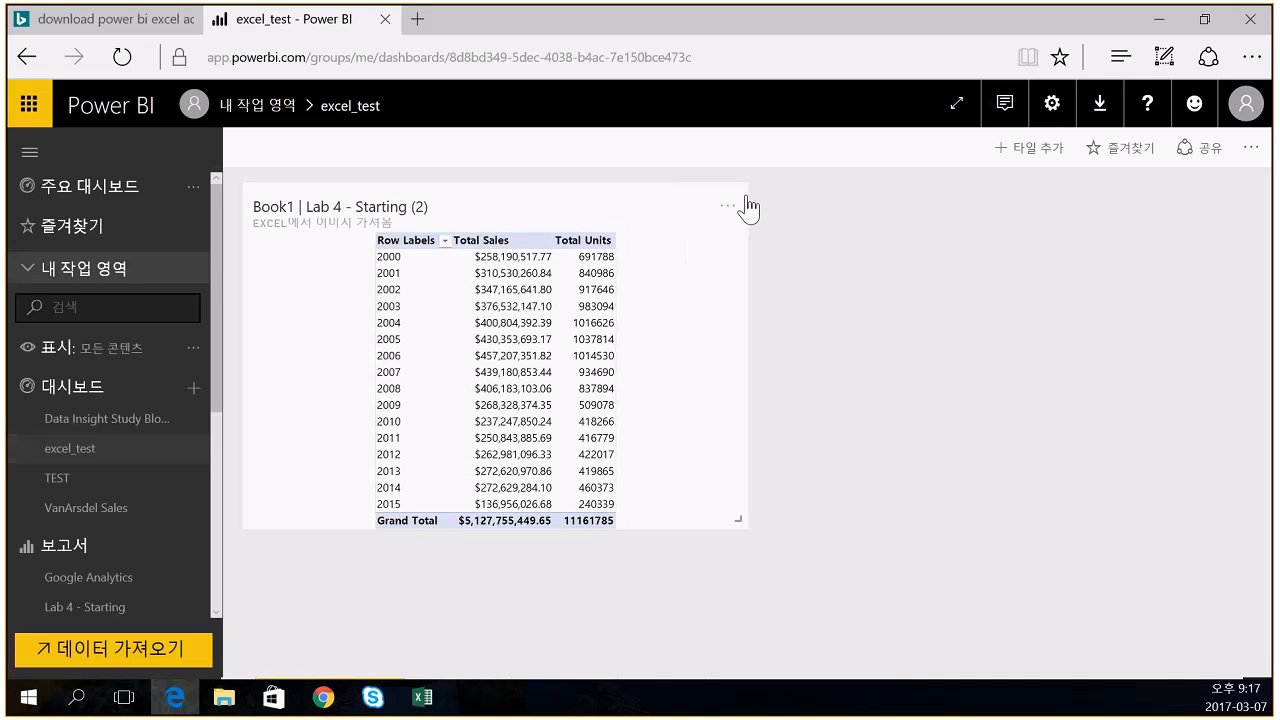
left_click(725, 209)
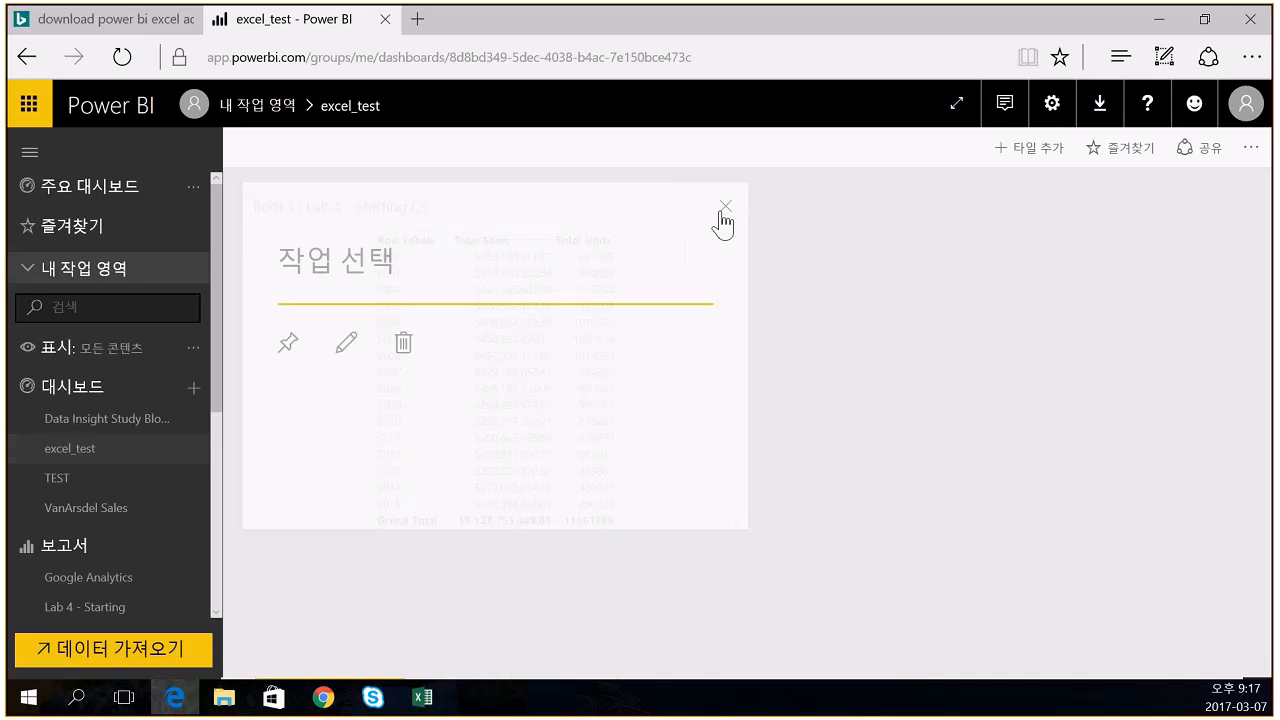
- Open the tile's title and subtitle details, cancel without changes, and return to Excel
left_click(355, 340)
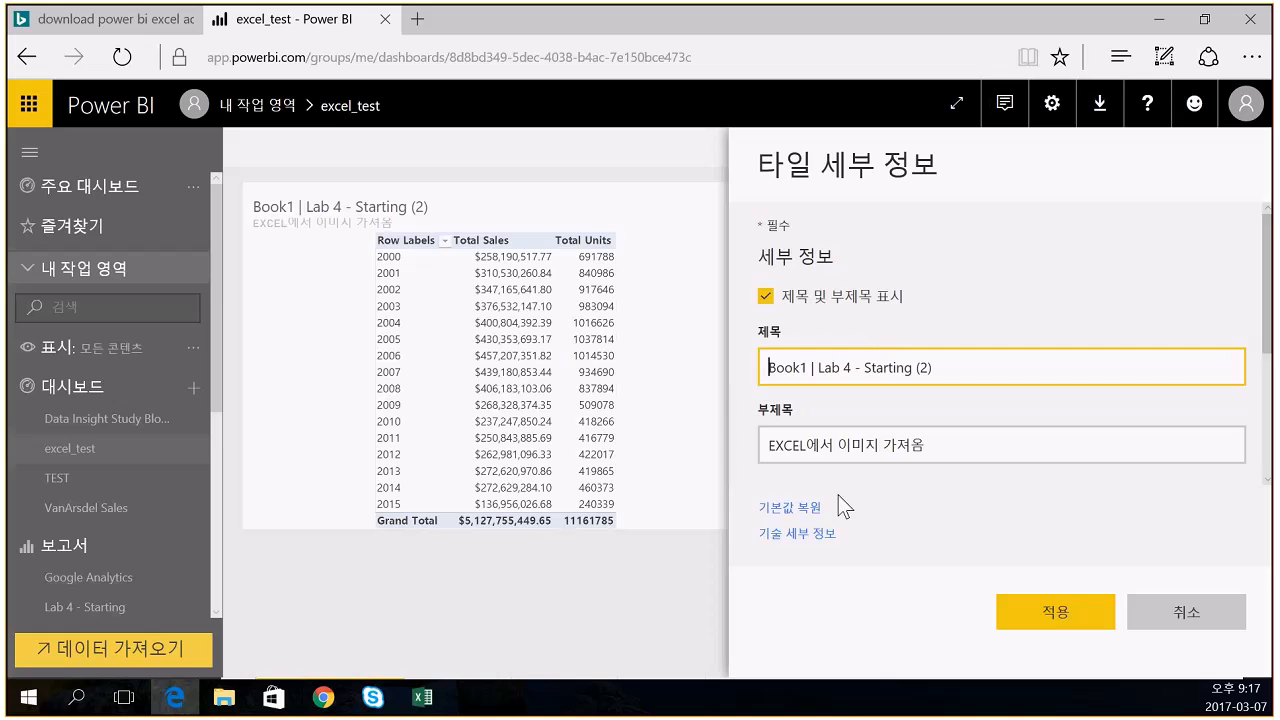
left_click(1186, 612)
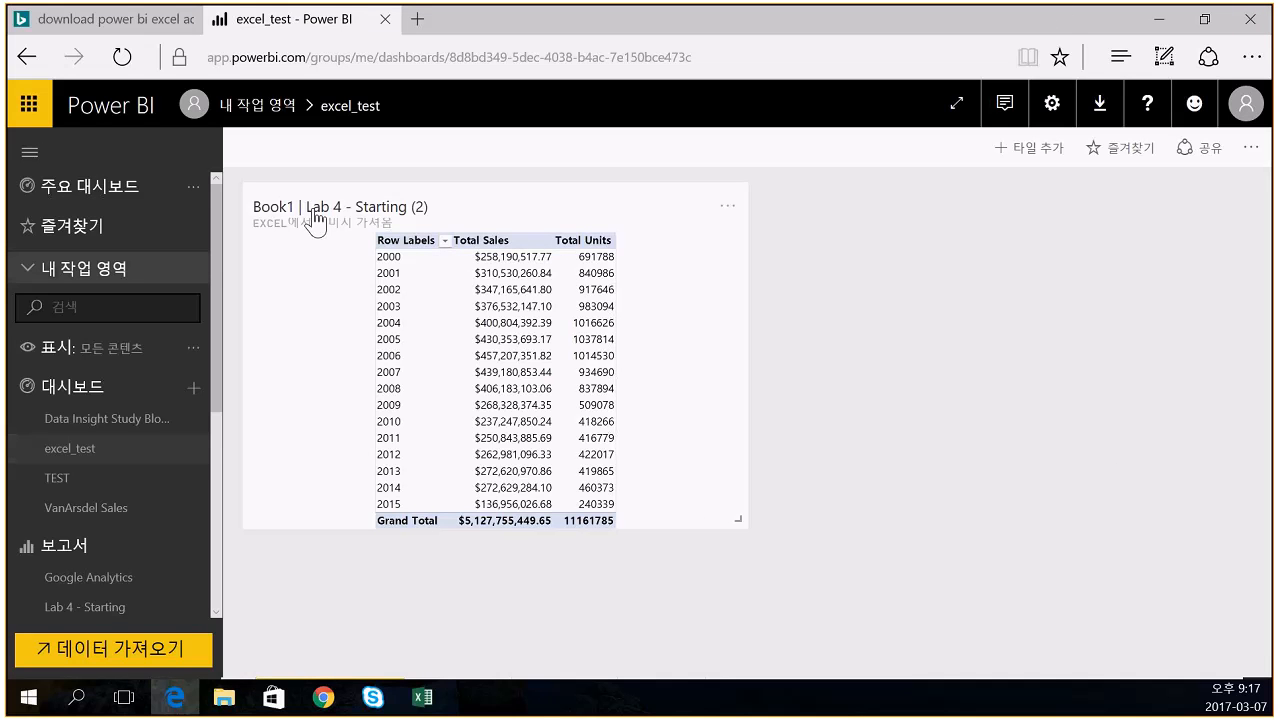
left_click(422, 706)
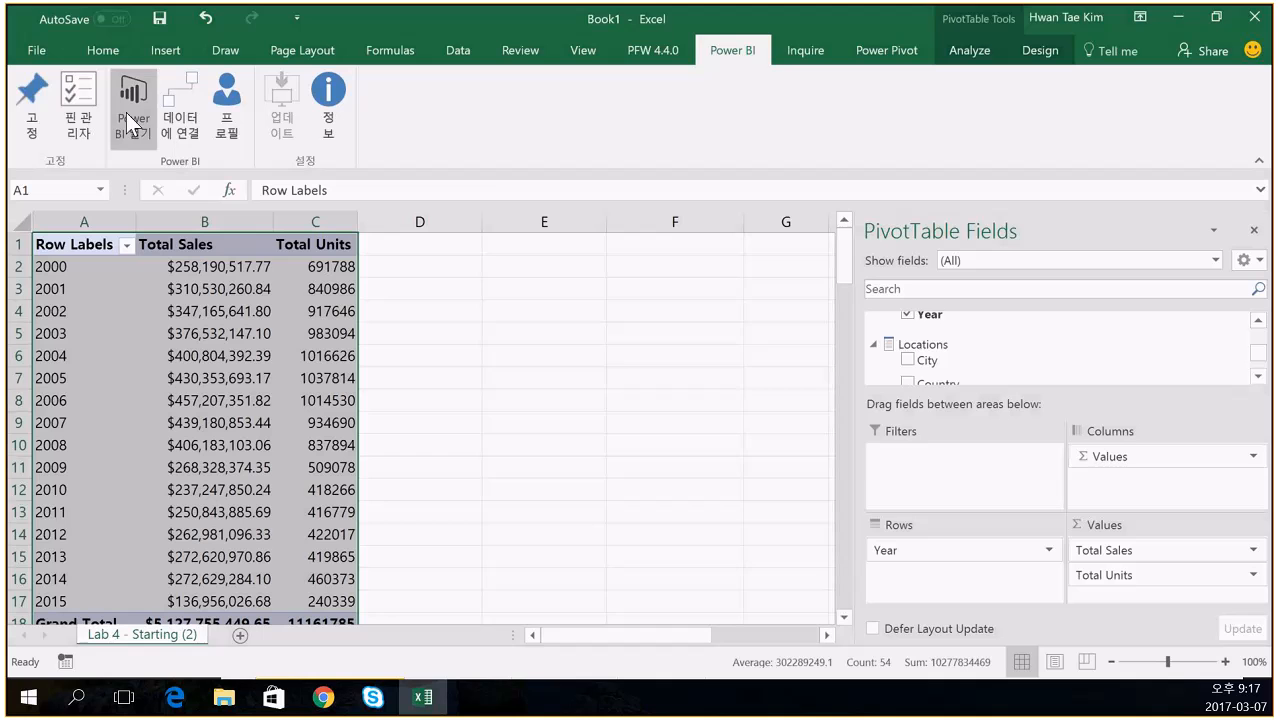
- Remove the PivotTable1 pin in the Pin Manager, then return to the excel_test dashboard in Edge
left_click(82, 104)
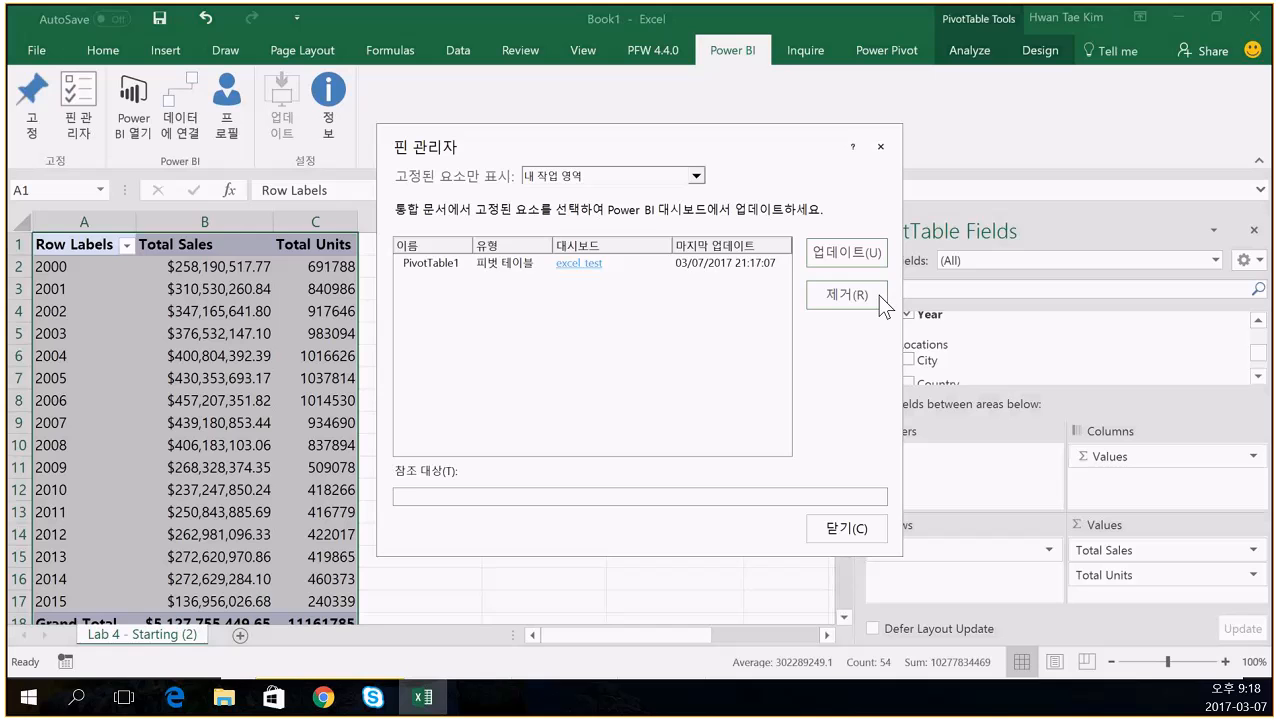
left_click(455, 264)
left_click(863, 302)
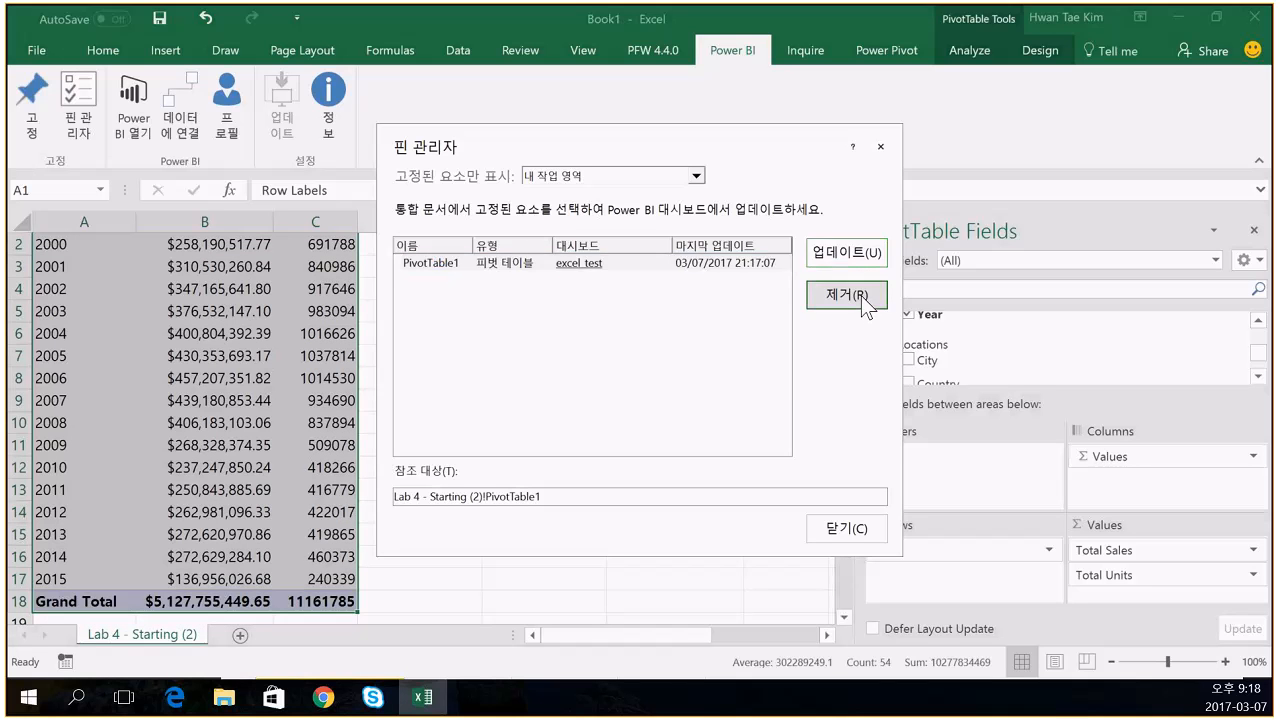
left_click(680, 416)
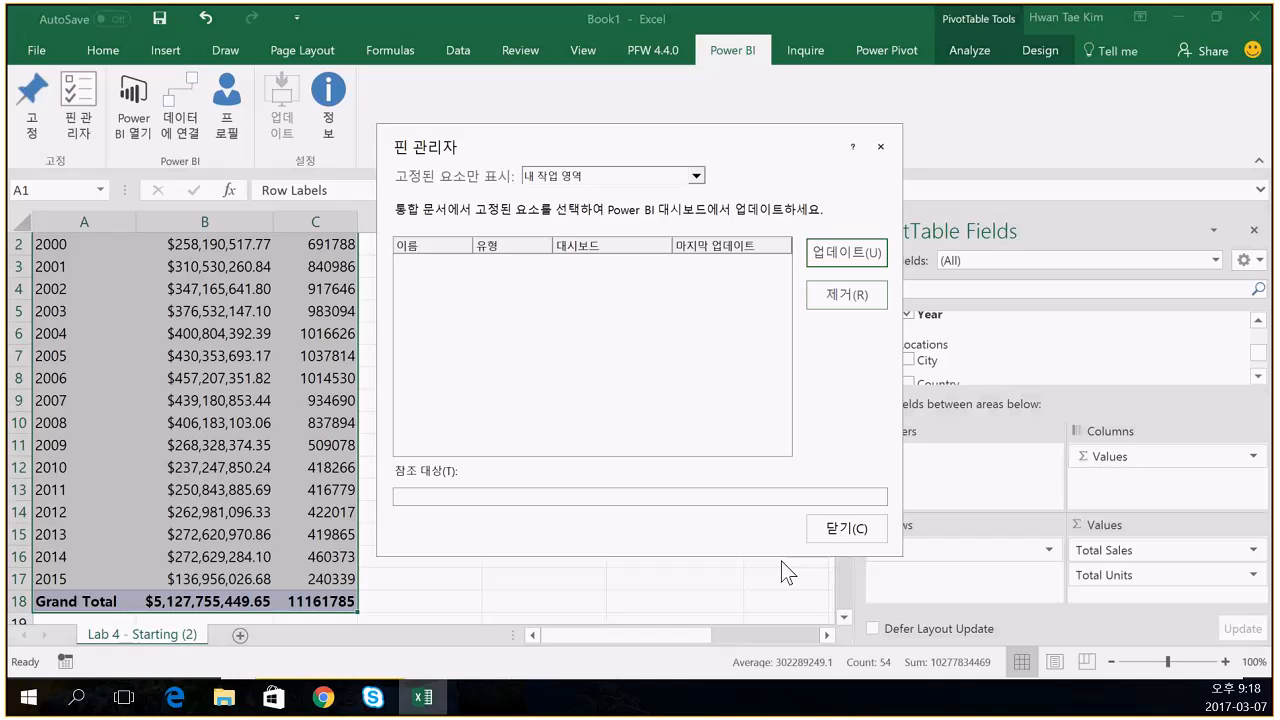
left_click(848, 530)
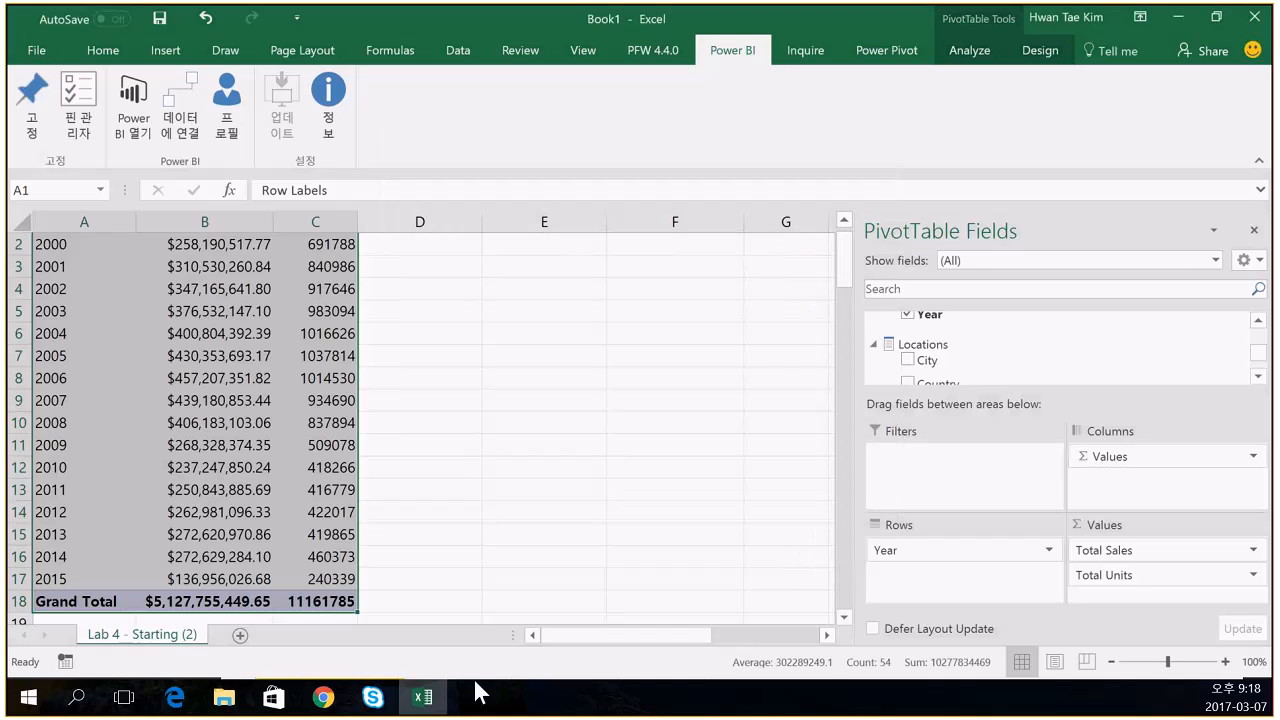
left_click(175, 697)
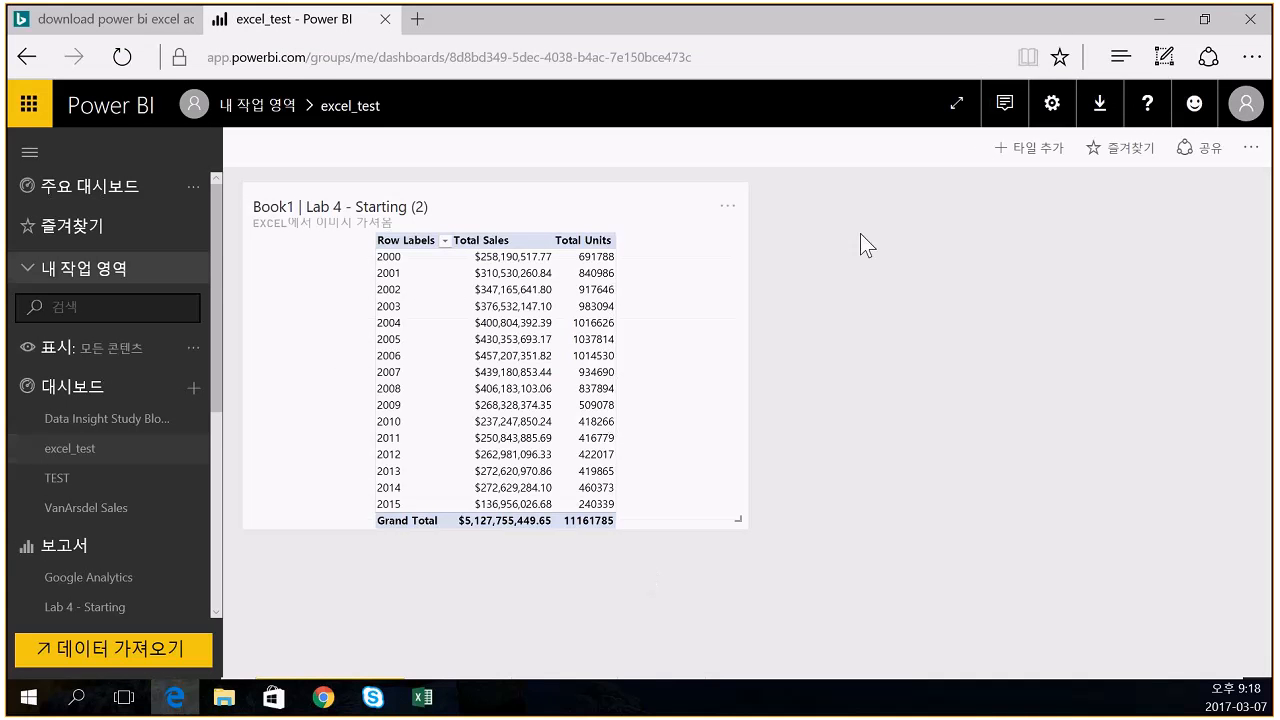
- Reload the excel_test dashboard, check the pivot tile's pin/edit/delete actions, and switch back to Excel
left_click(123, 58)
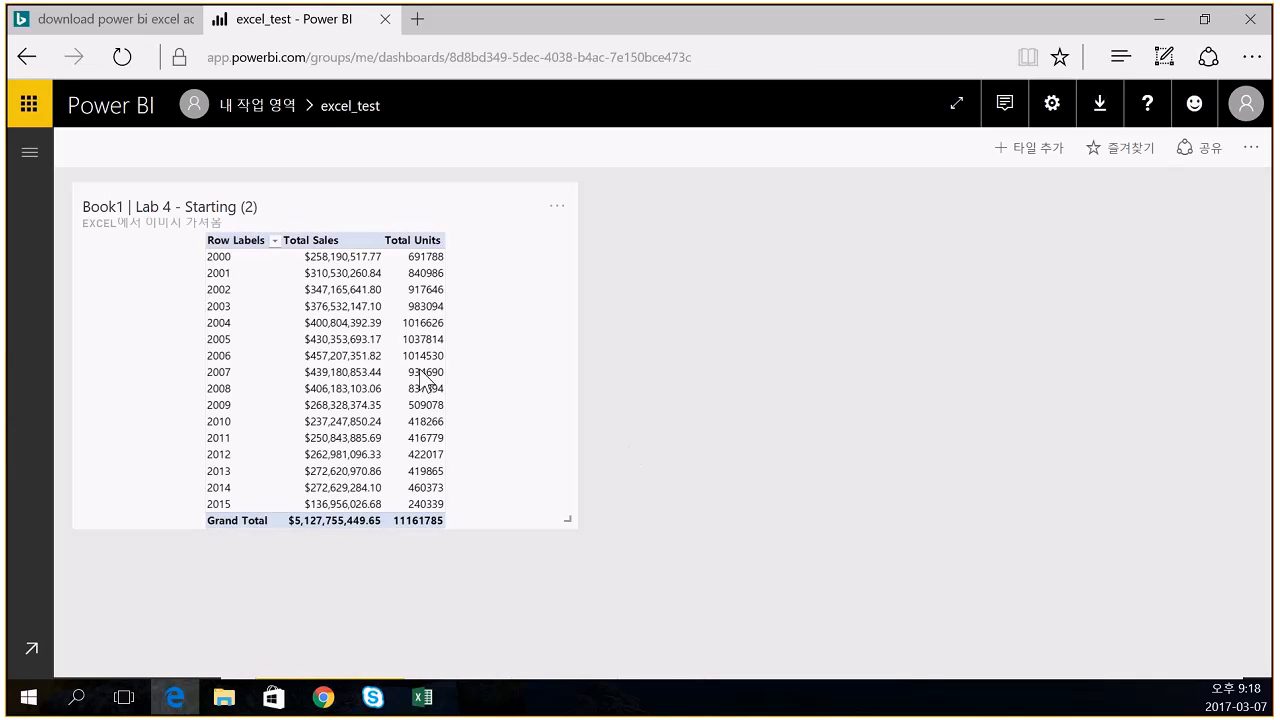
left_click(557, 207)
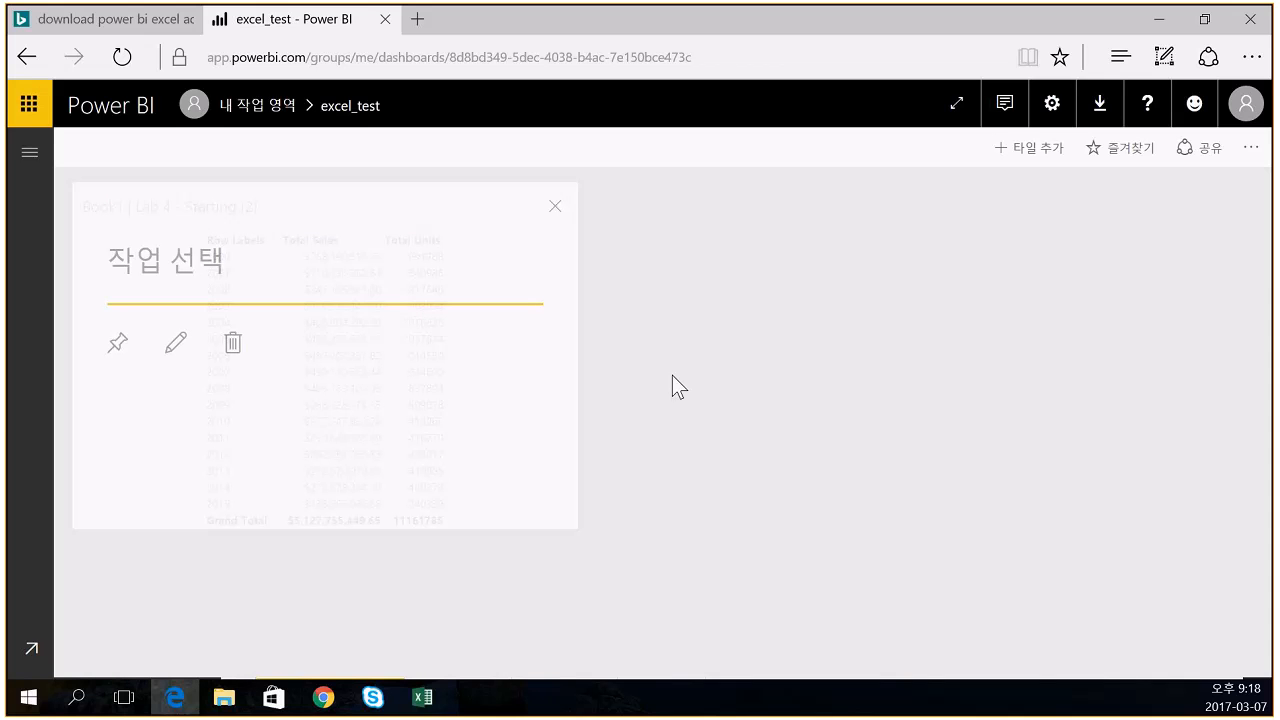
left_click(421, 698)
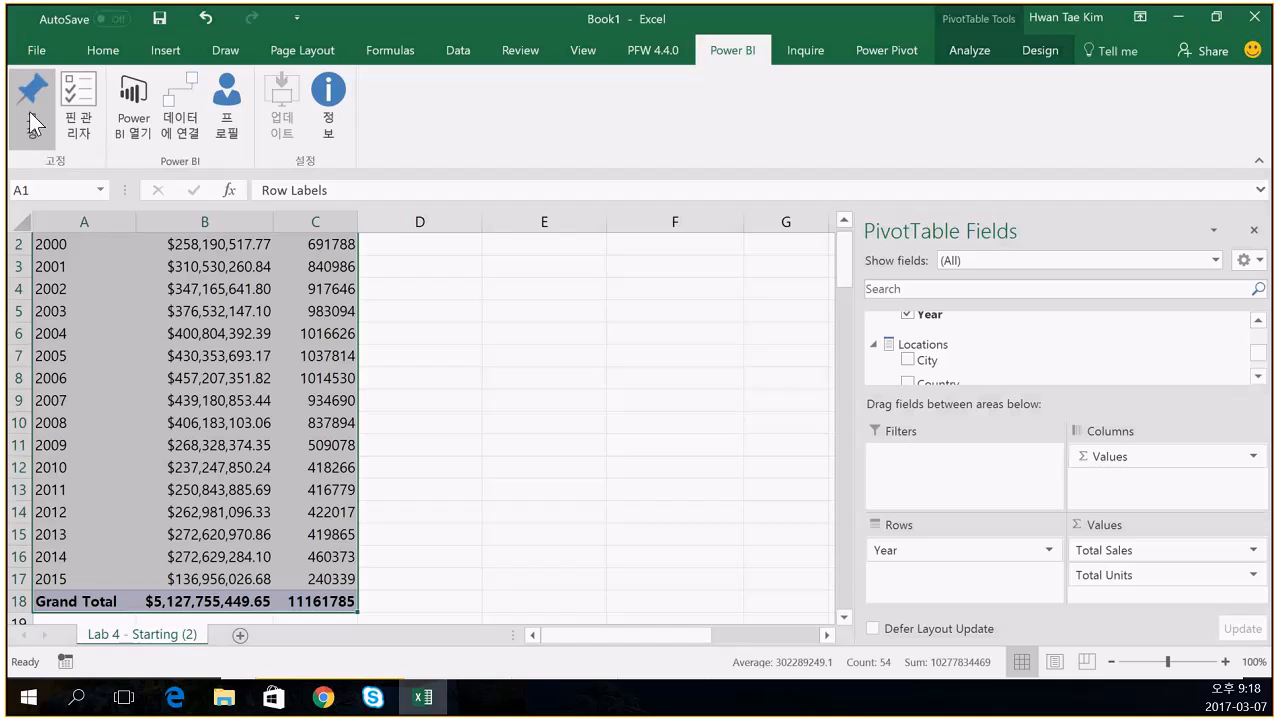
- Review the pinned items for My Workspace (내 작업 영역) in the Pin Manager, then close it
left_click(78, 108)
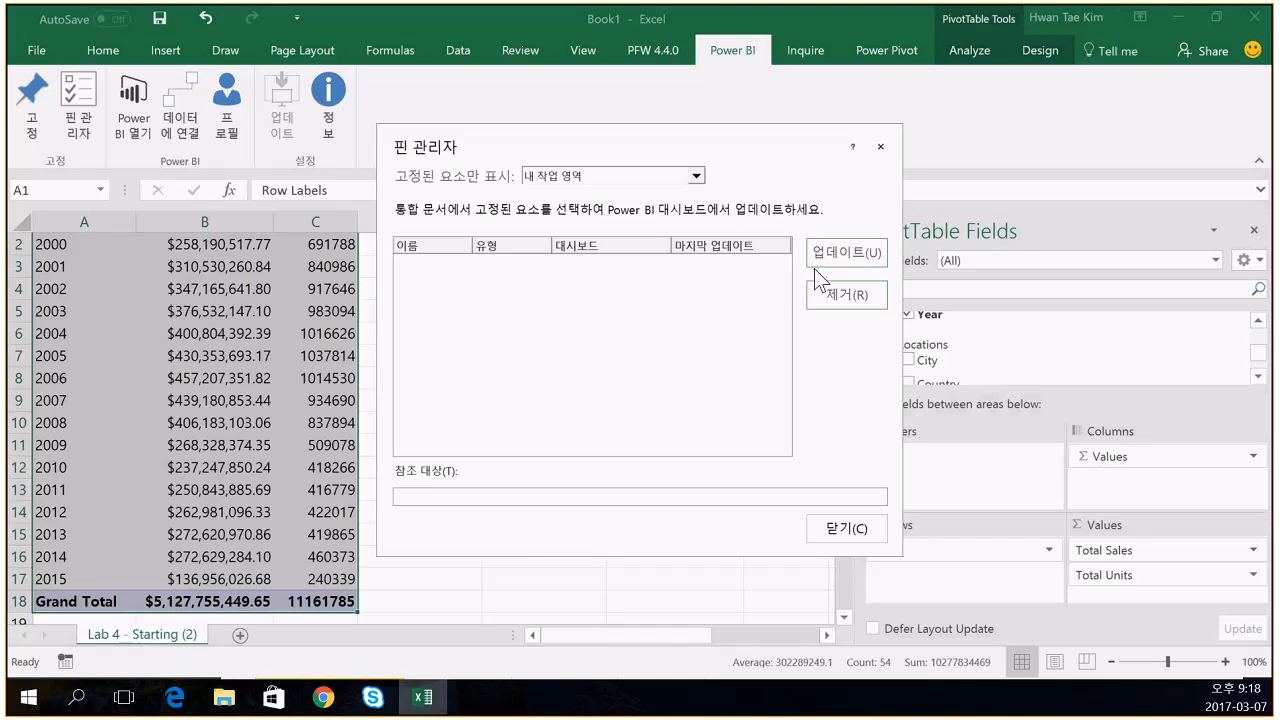
left_click(662, 177)
left_click(662, 178)
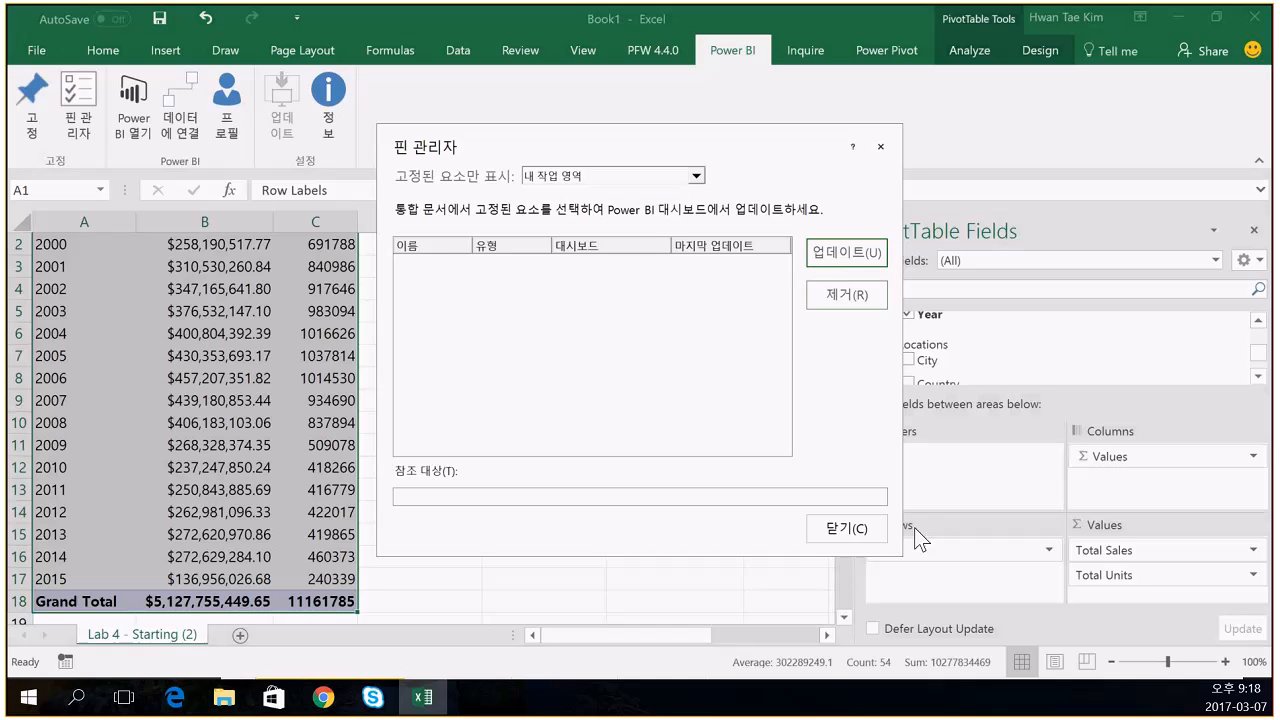
left_click(857, 538)
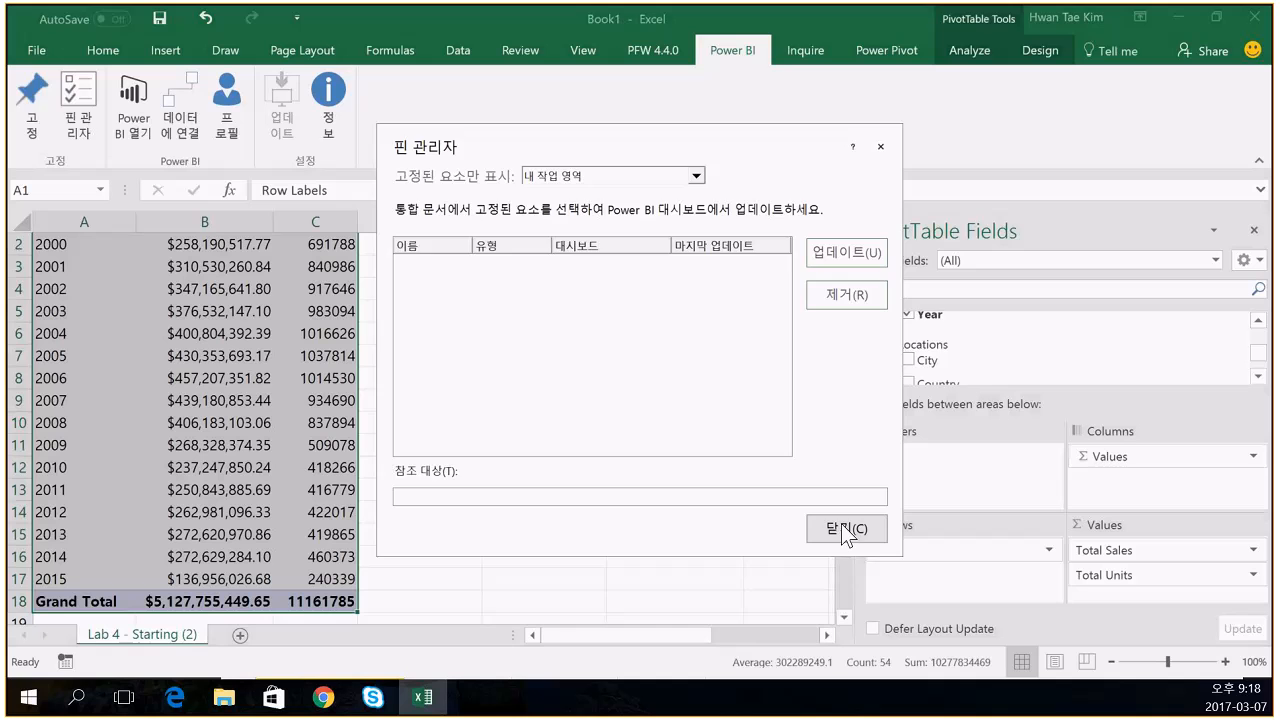
left_click(845, 533)
- Pin the pivot table to the existing excel_test dashboard in My Workspace and view it in Edge
left_click(32, 105)
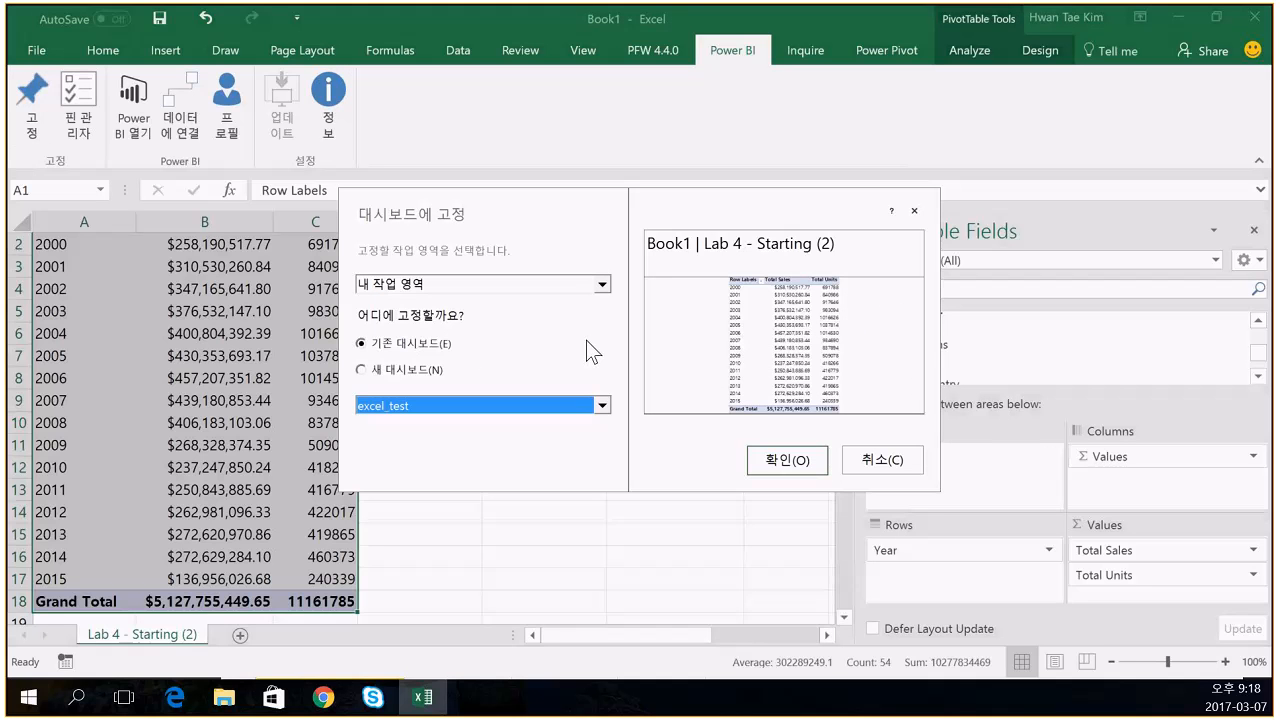
left_click(564, 288)
left_click(564, 290)
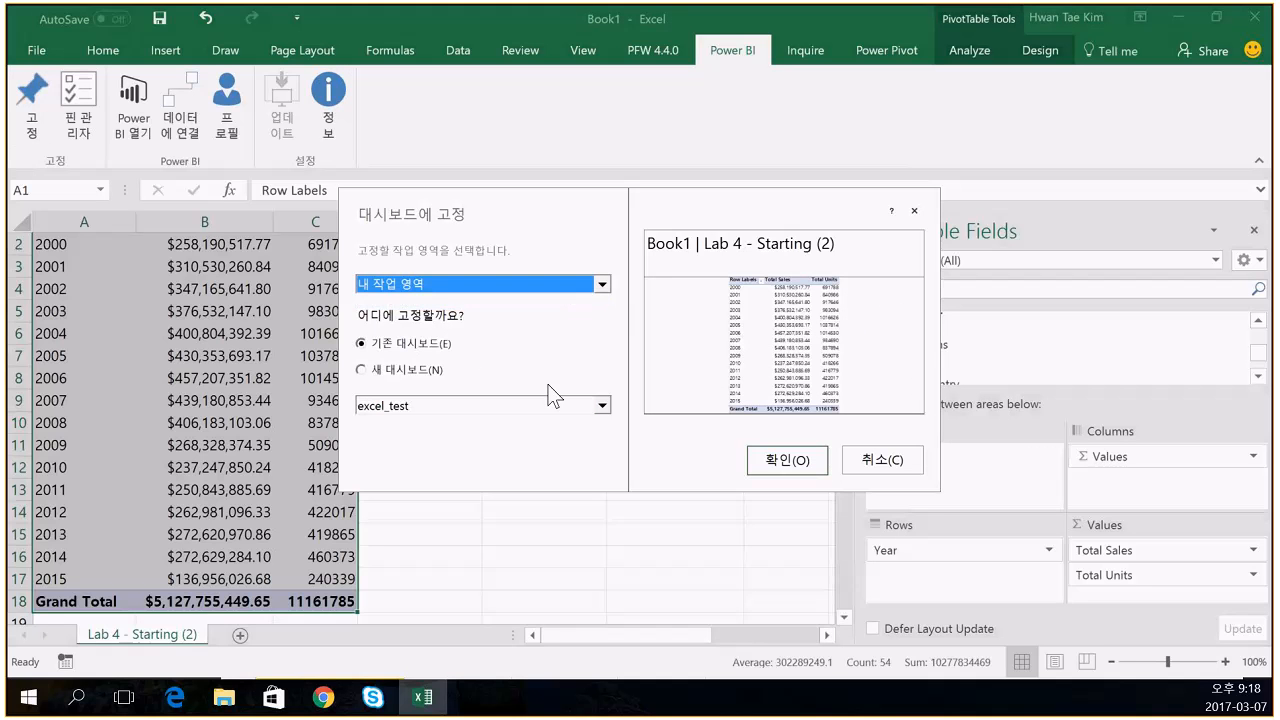
left_click(784, 457)
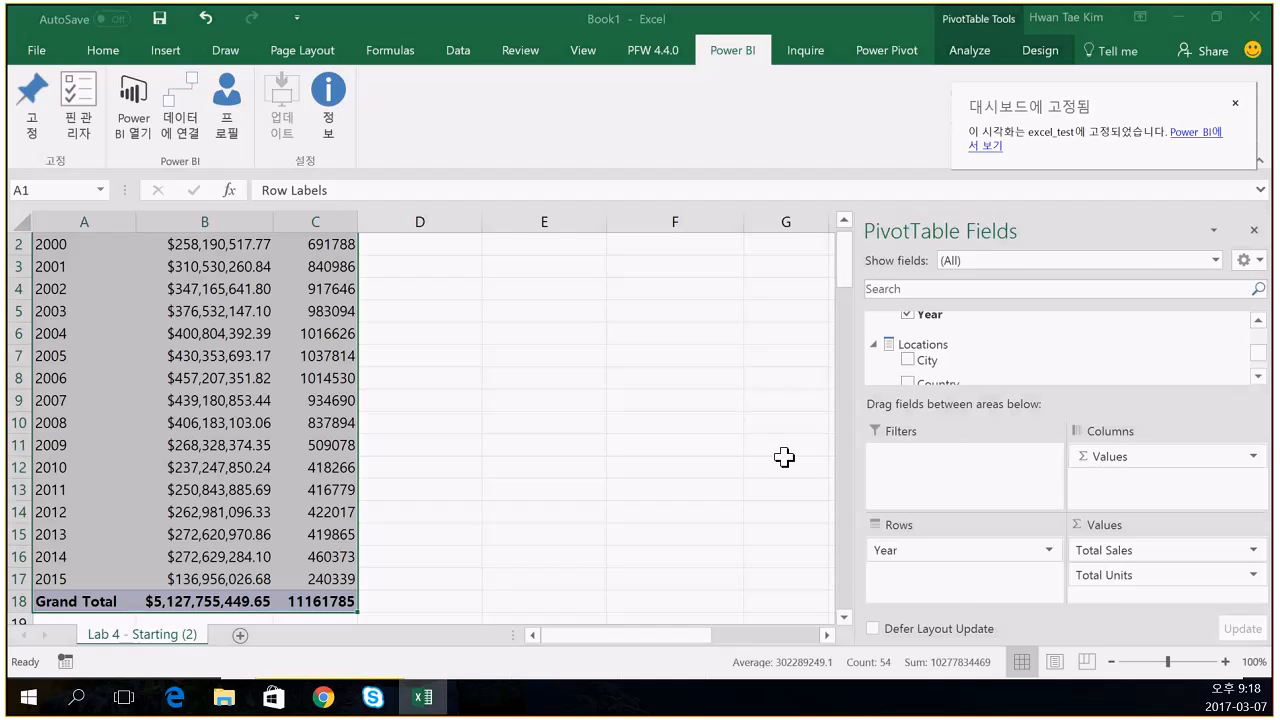
left_click(784, 460)
left_click(184, 702)
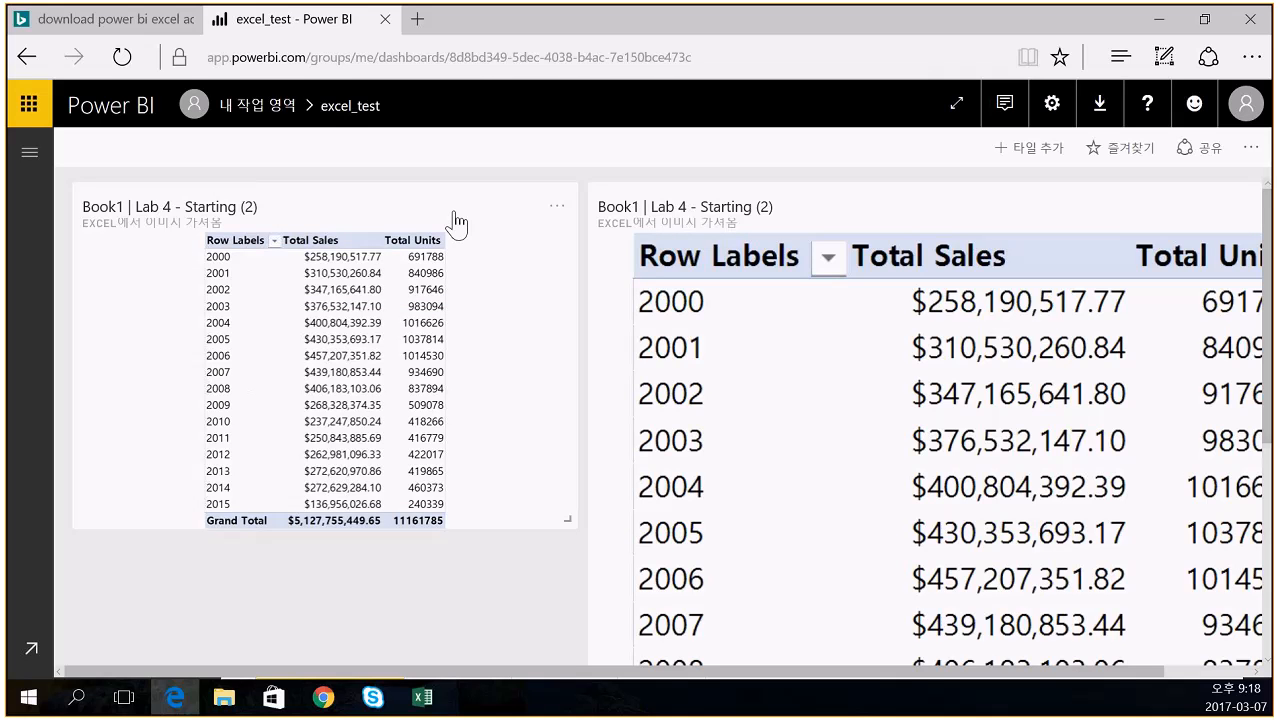
- Go back and reopen the excel_test dashboard from the navigation pane
key("alt+Left")
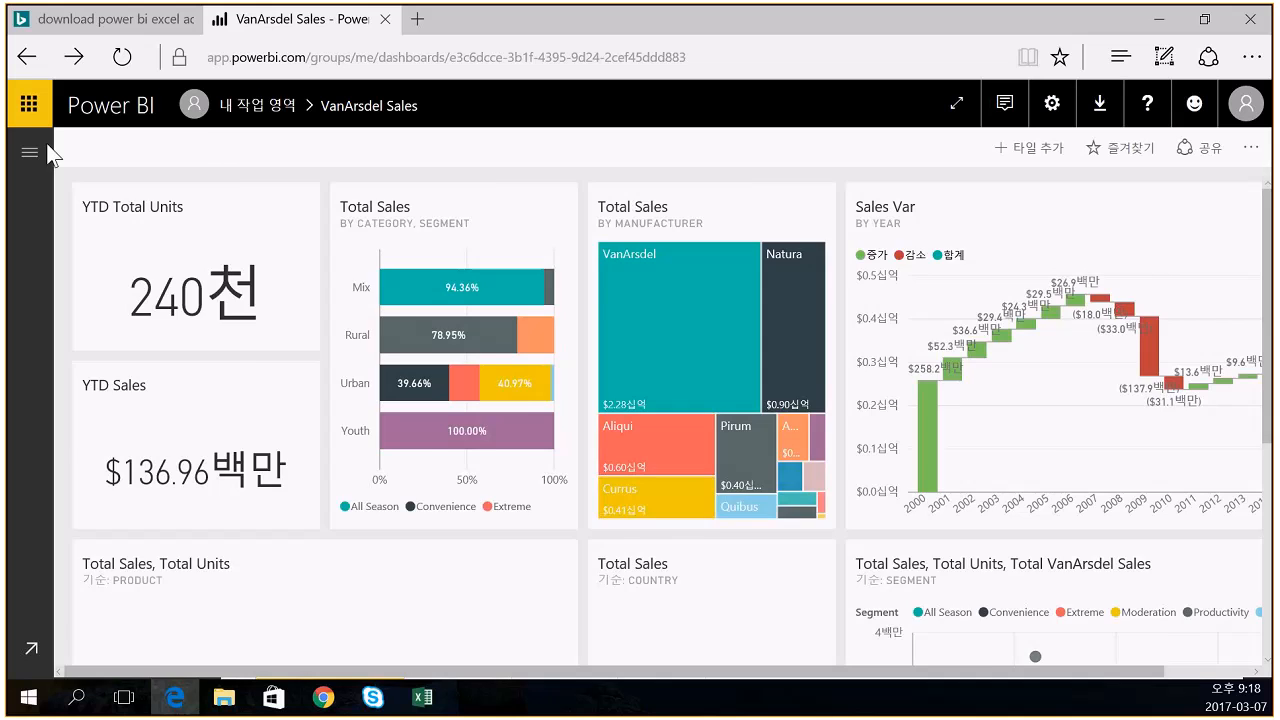
left_click(29, 152)
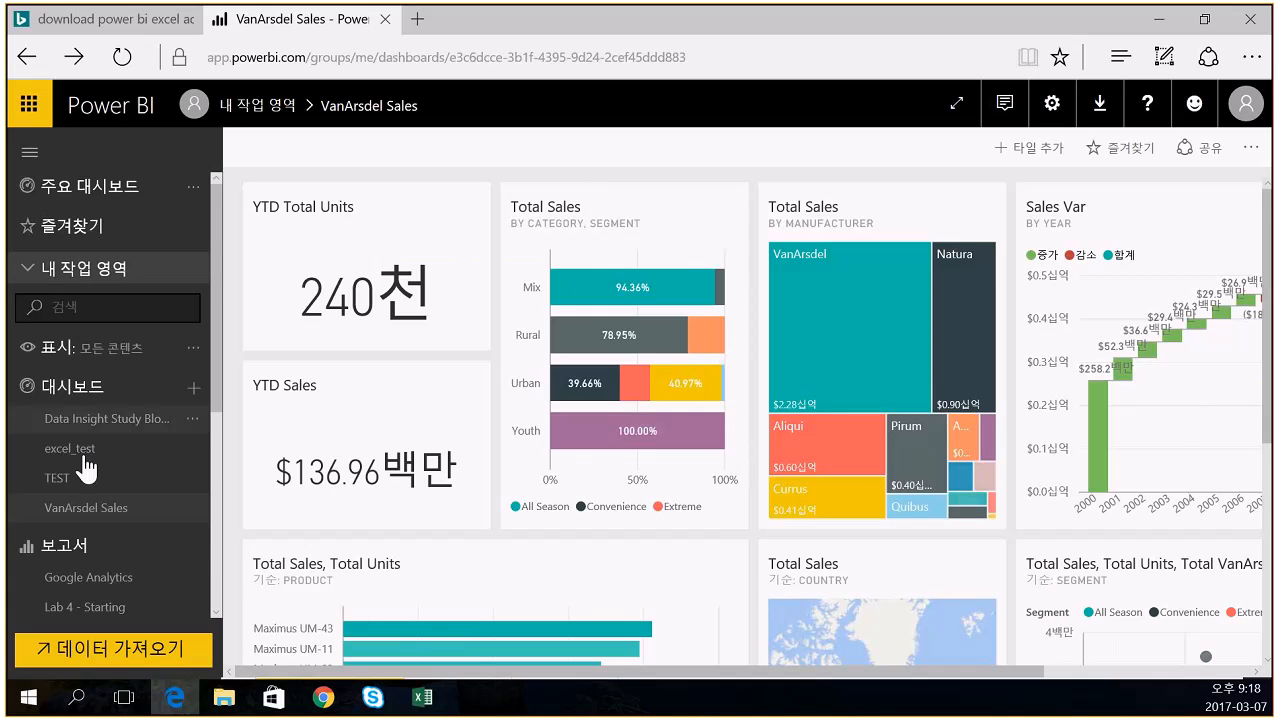
scroll(128, 495, "down", 2)
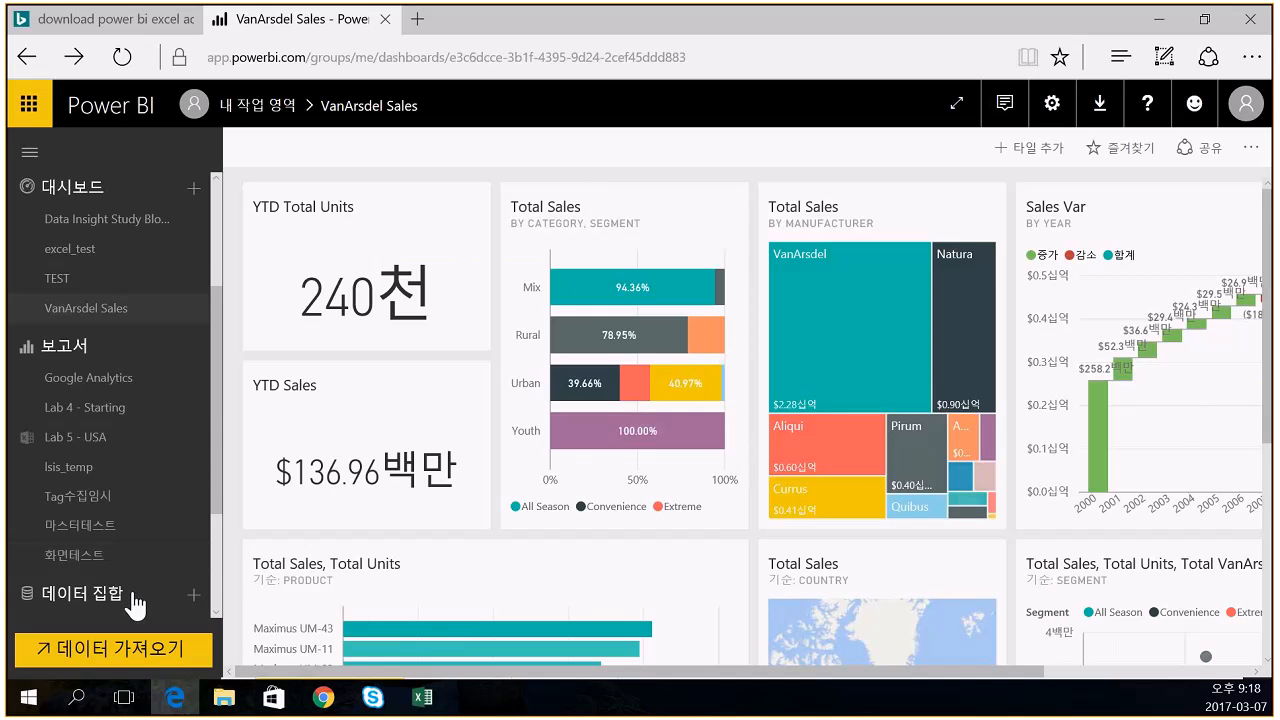
scroll(140, 600, "down", 3)
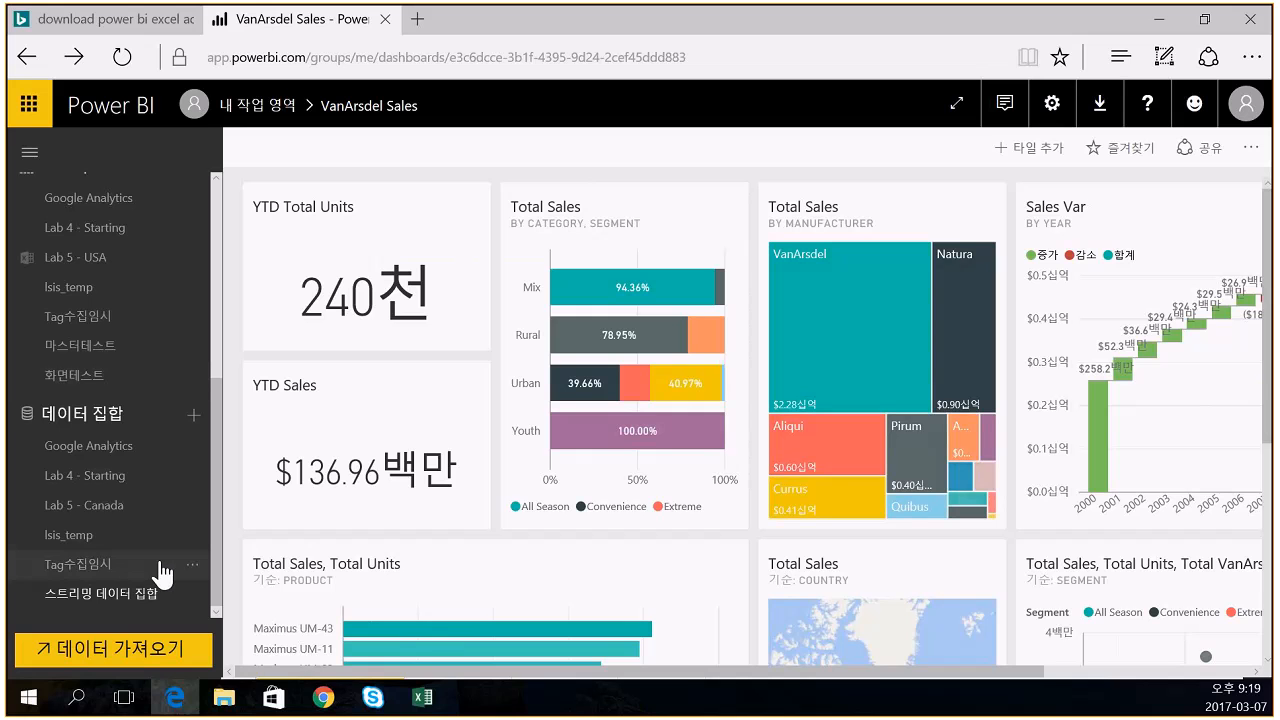
scroll(160, 575, "up", 5)
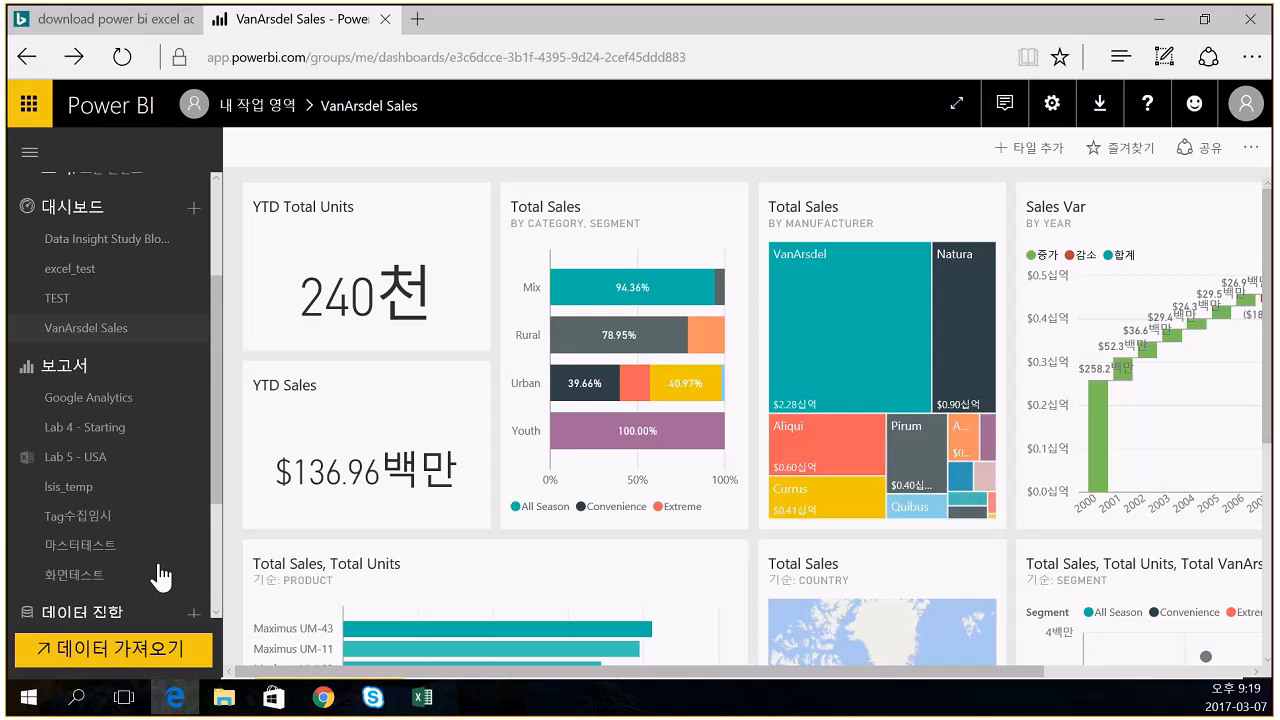
left_click(90, 405)
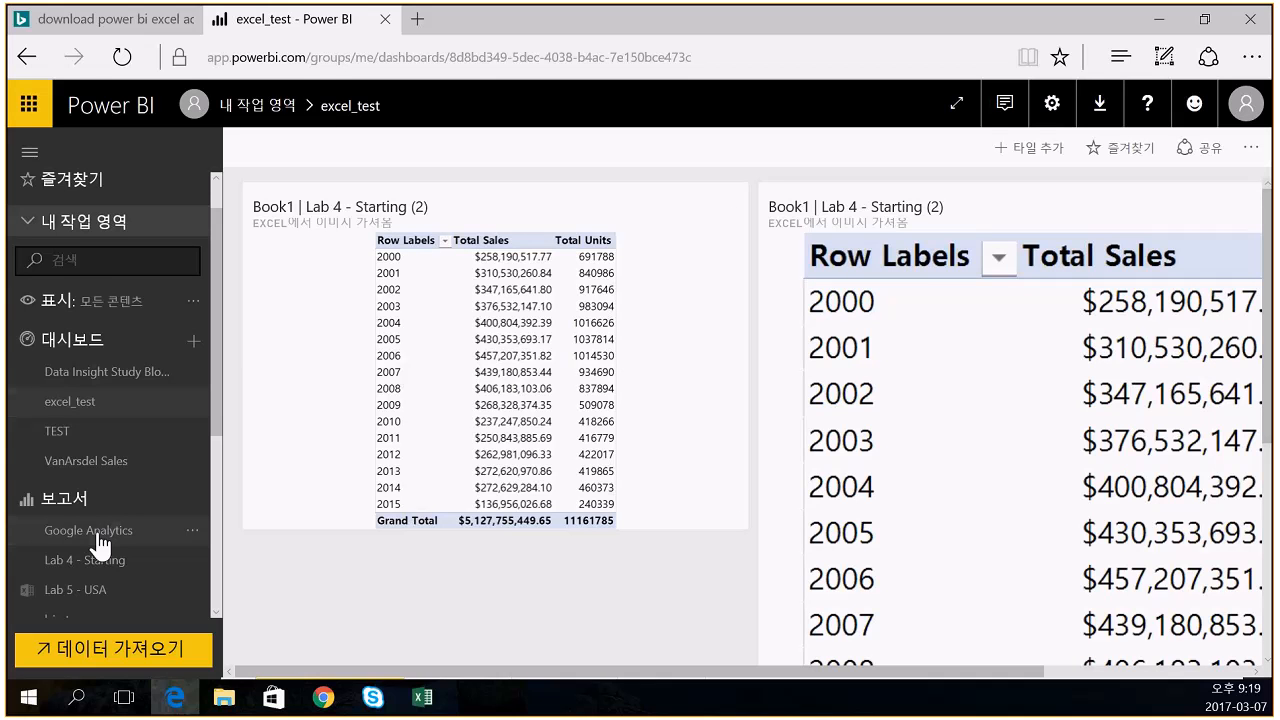
- Open the 마스터테스트 report, then the Tag수집임시 report
scroll(100, 545, "down", 3)
left_click(100, 345)
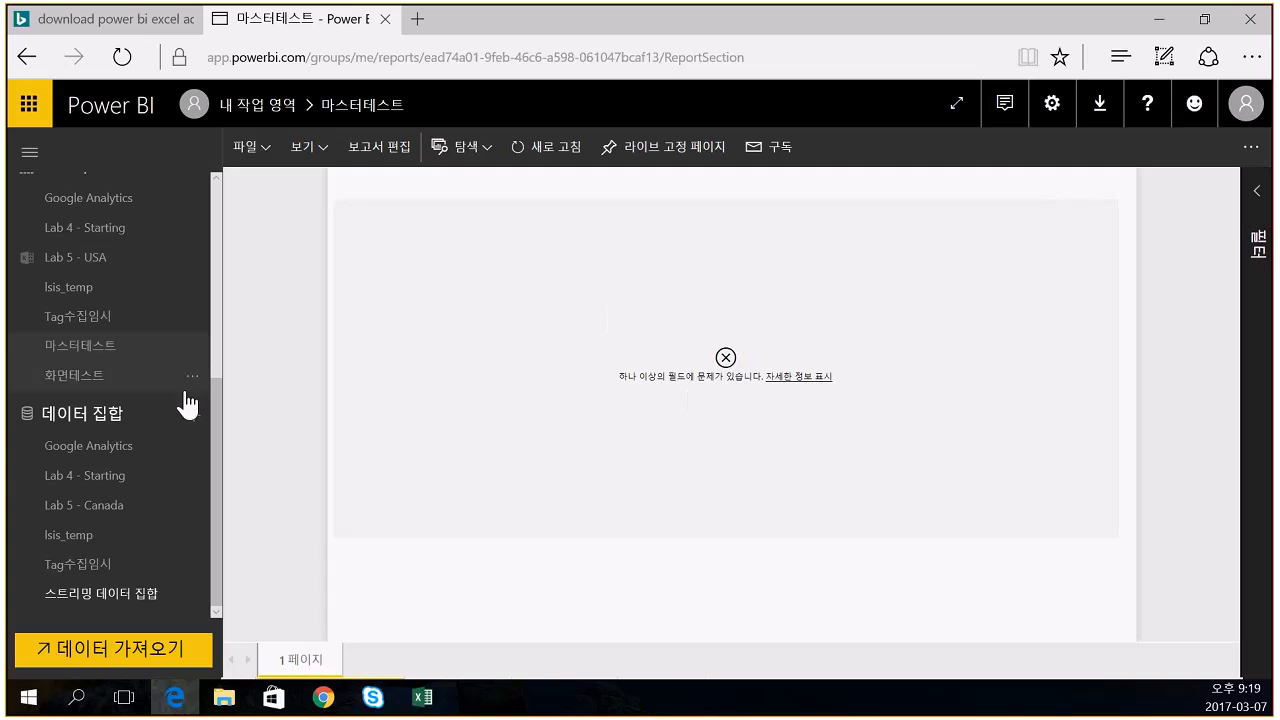
left_click(112, 328)
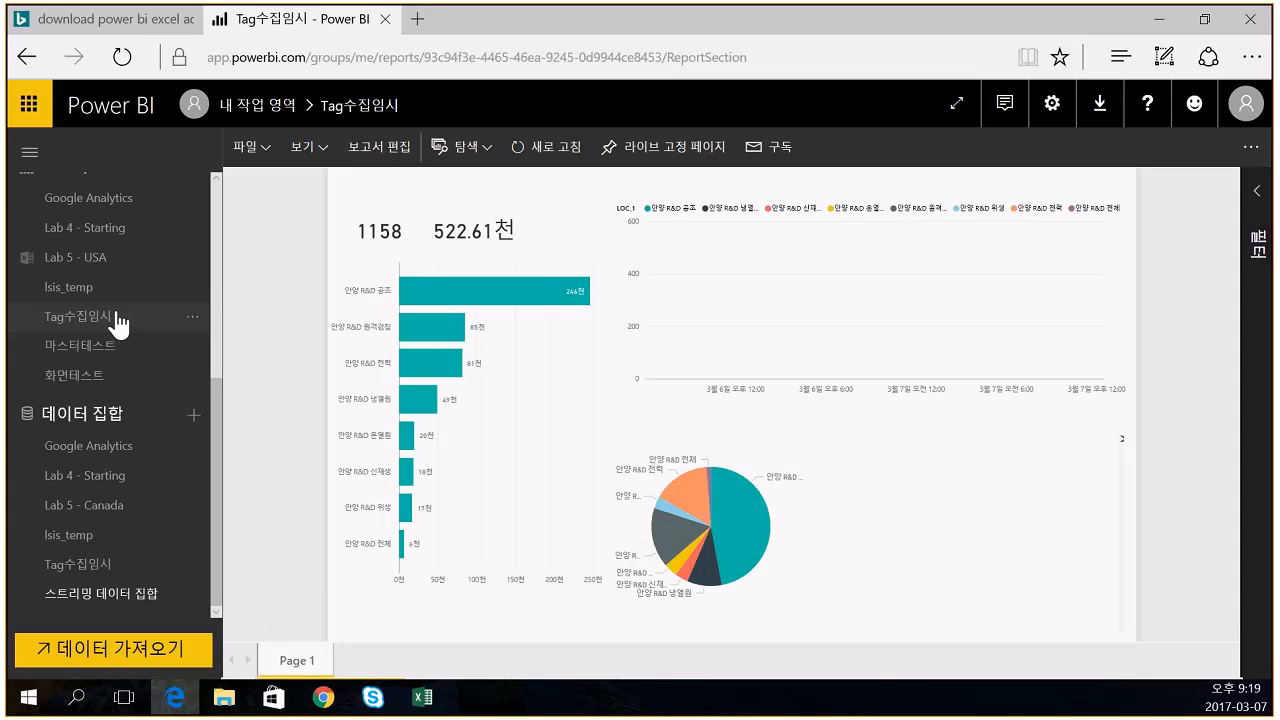
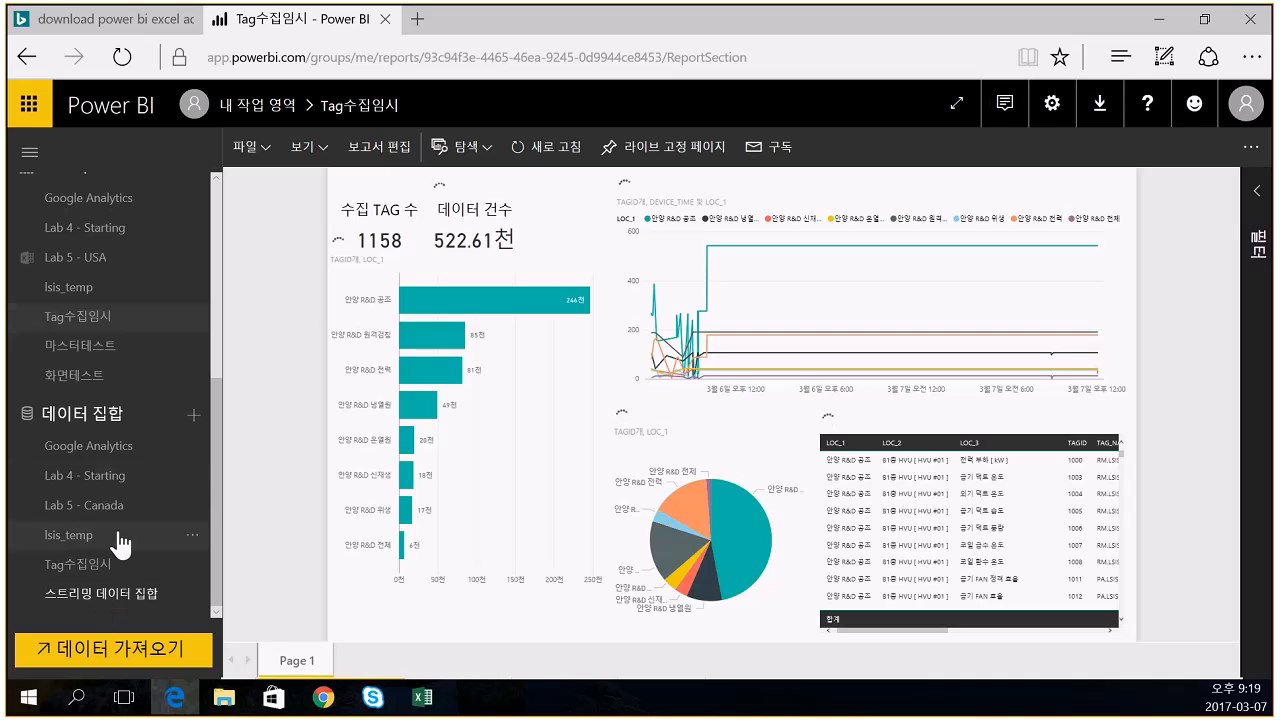
- Chart Date Year against Sales Total Sales from the Lab 4 - Starting dataset and enlarge the chart
left_click(124, 478)
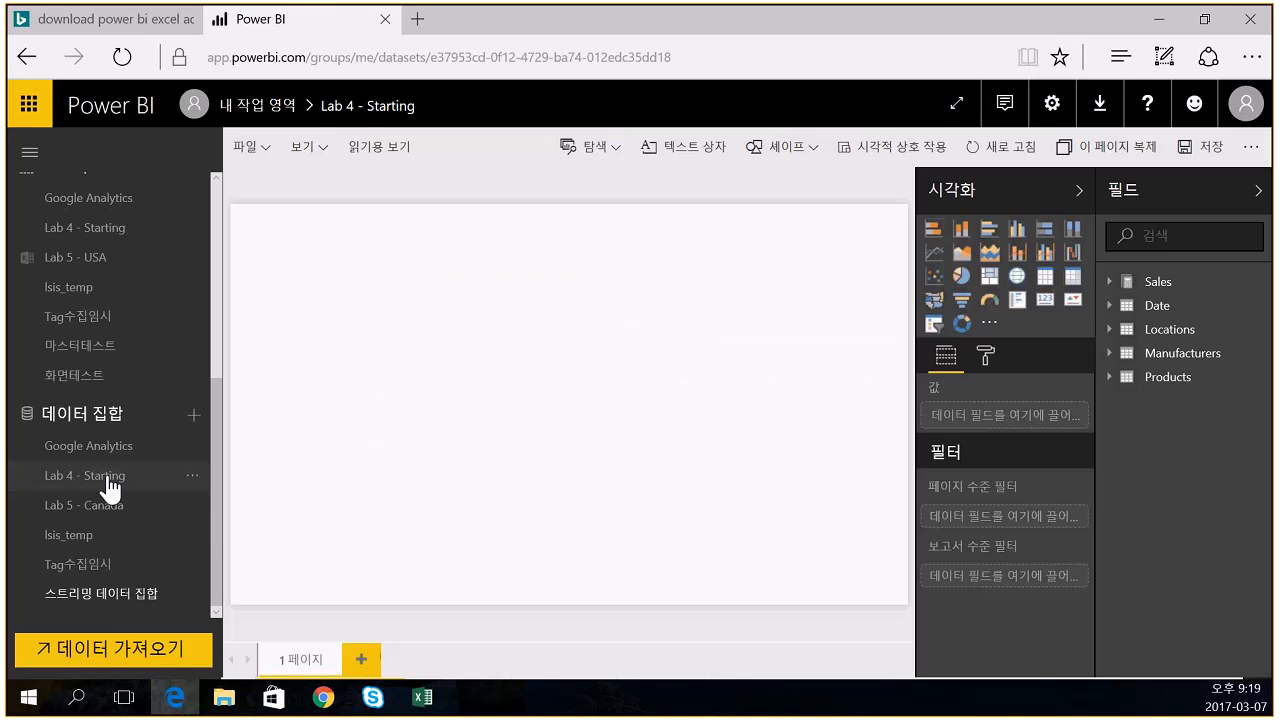
left_click(1110, 307)
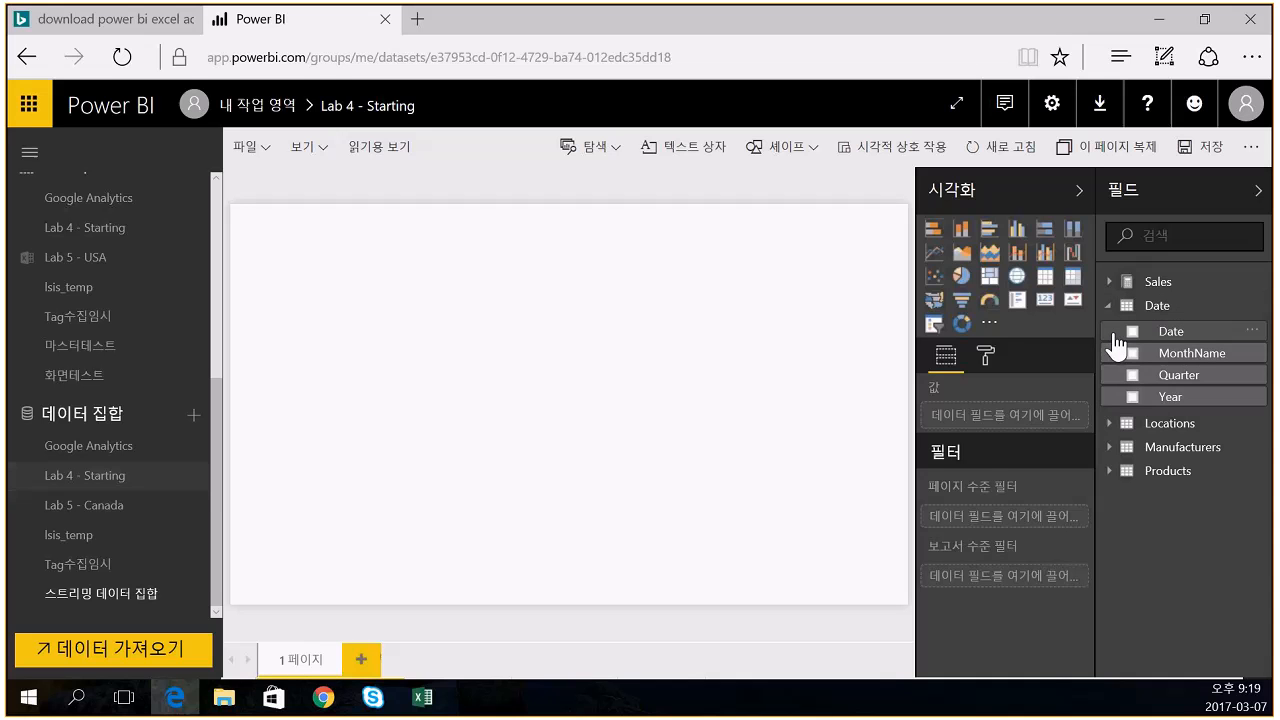
left_click(1133, 398)
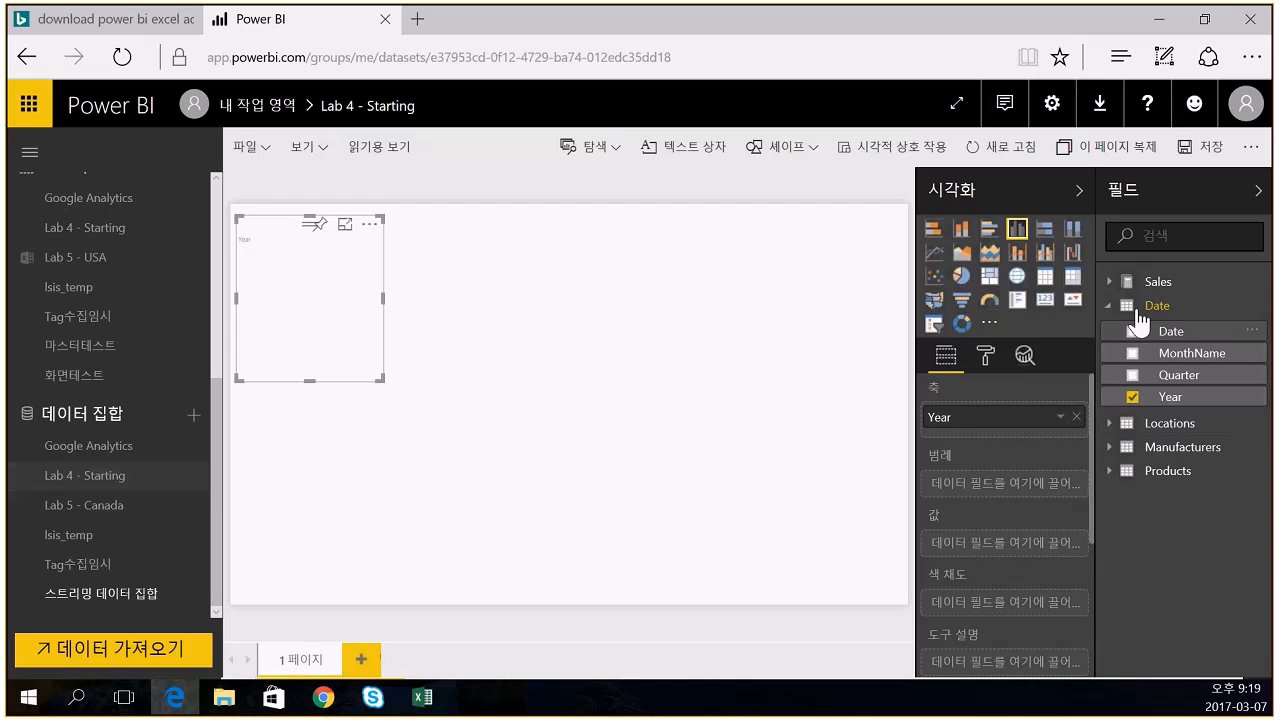
left_click(1150, 282)
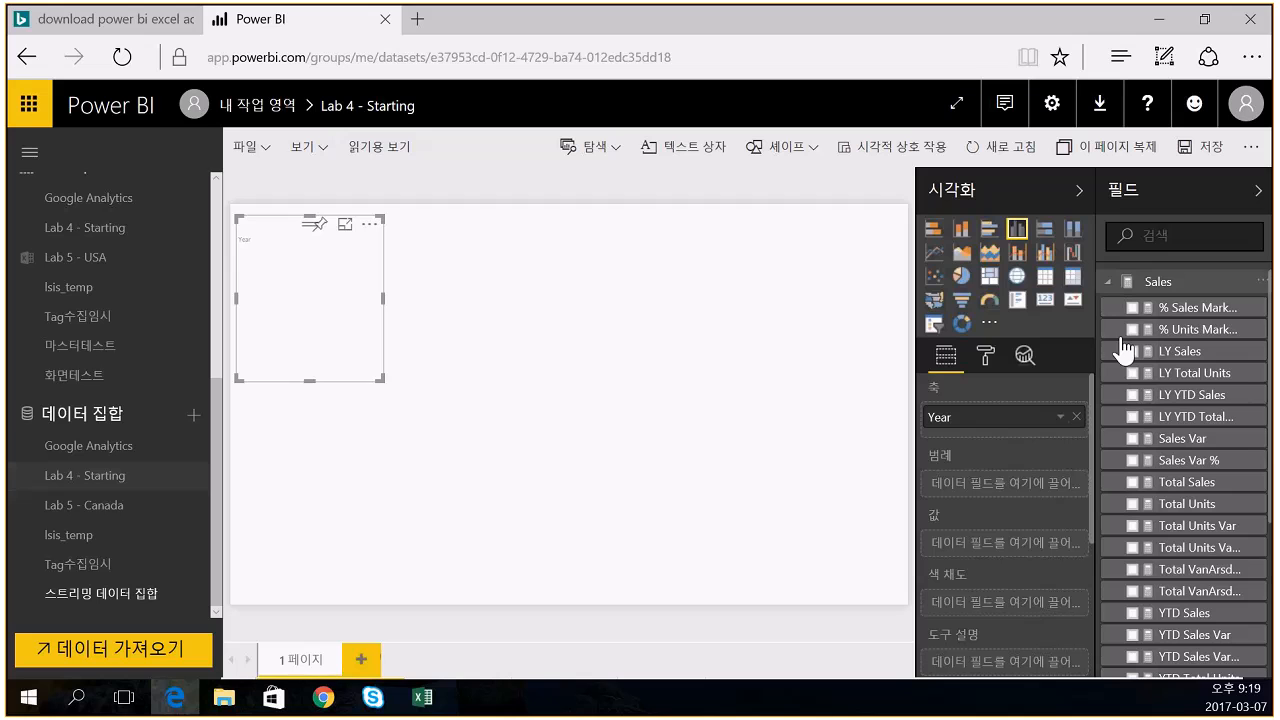
left_click(1133, 483)
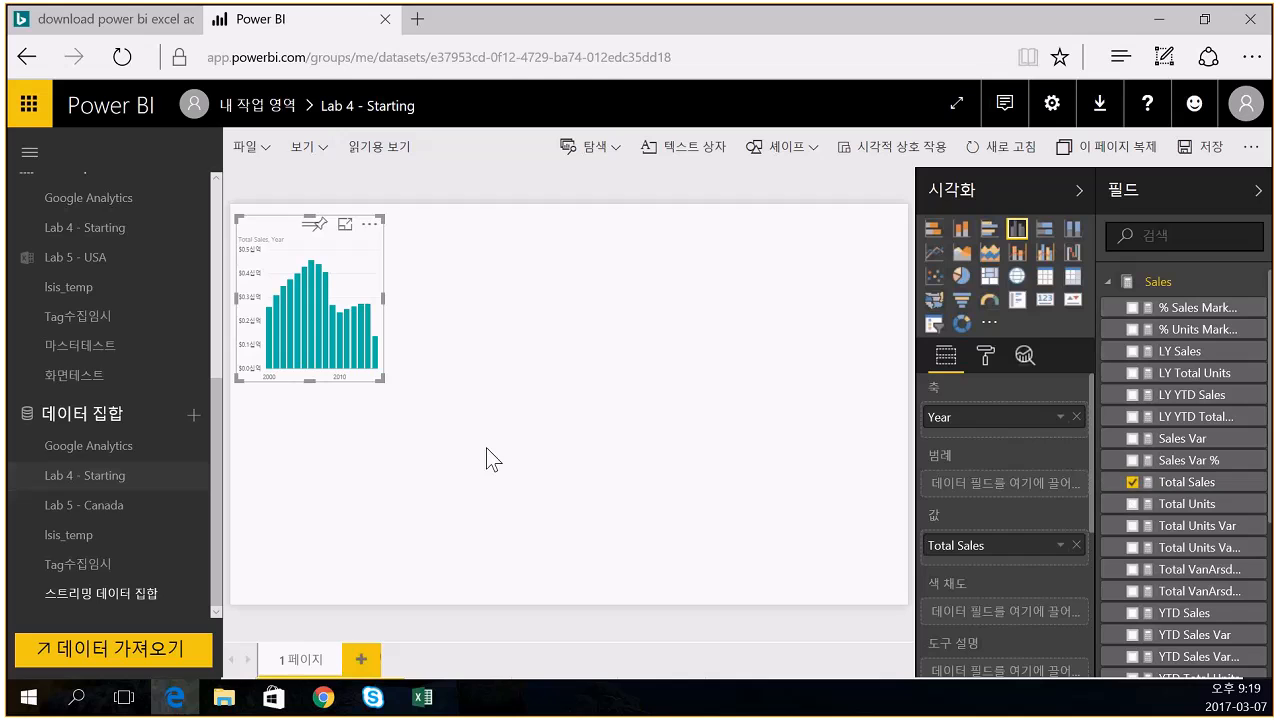
left_click_drag(381, 382, 774, 498)
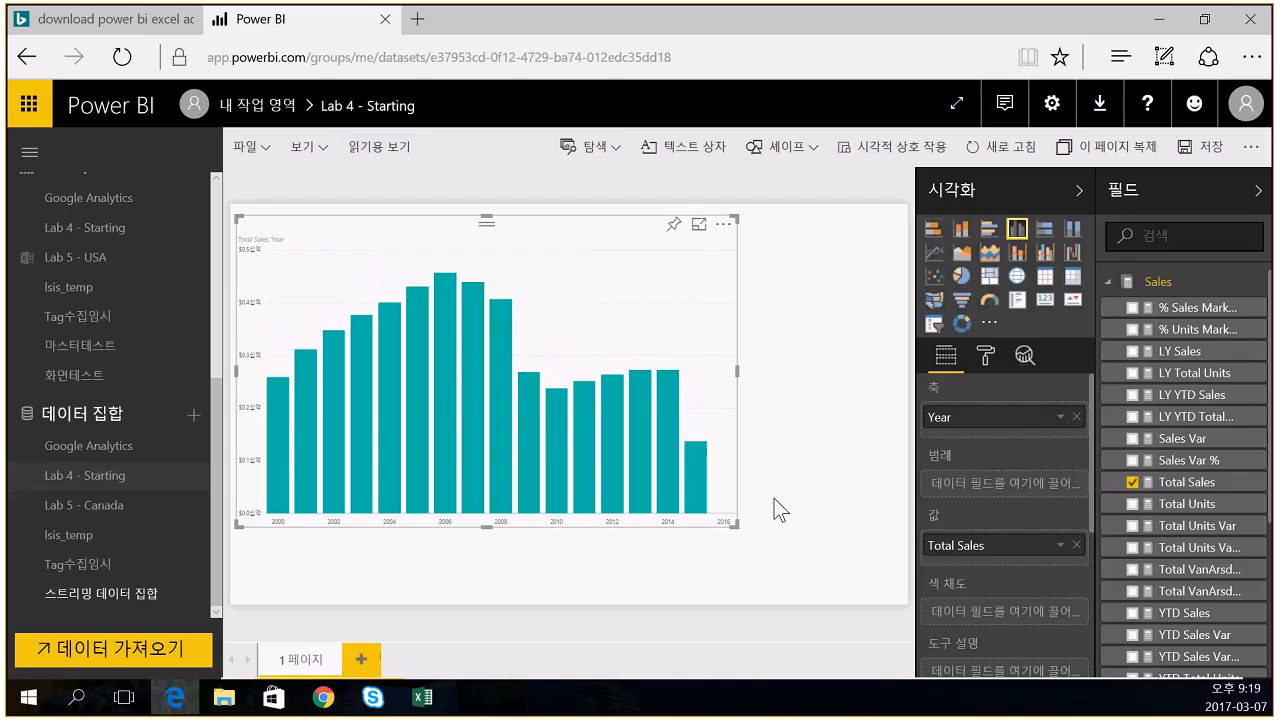
- Save the new report as test1234
left_click(1213, 146)
type("test1234")
left_click(838, 438)
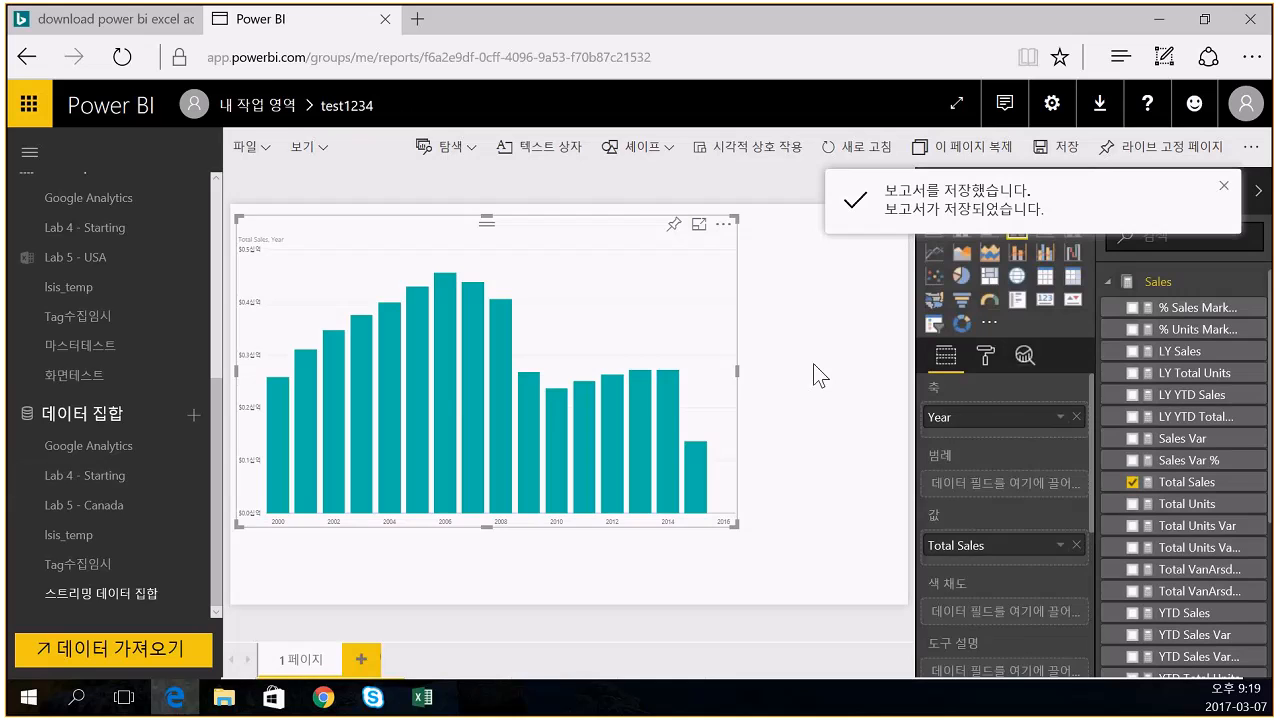
- Pin the Total Sales chart to the existing excel_test dashboard and open that dashboard
left_click(669, 228)
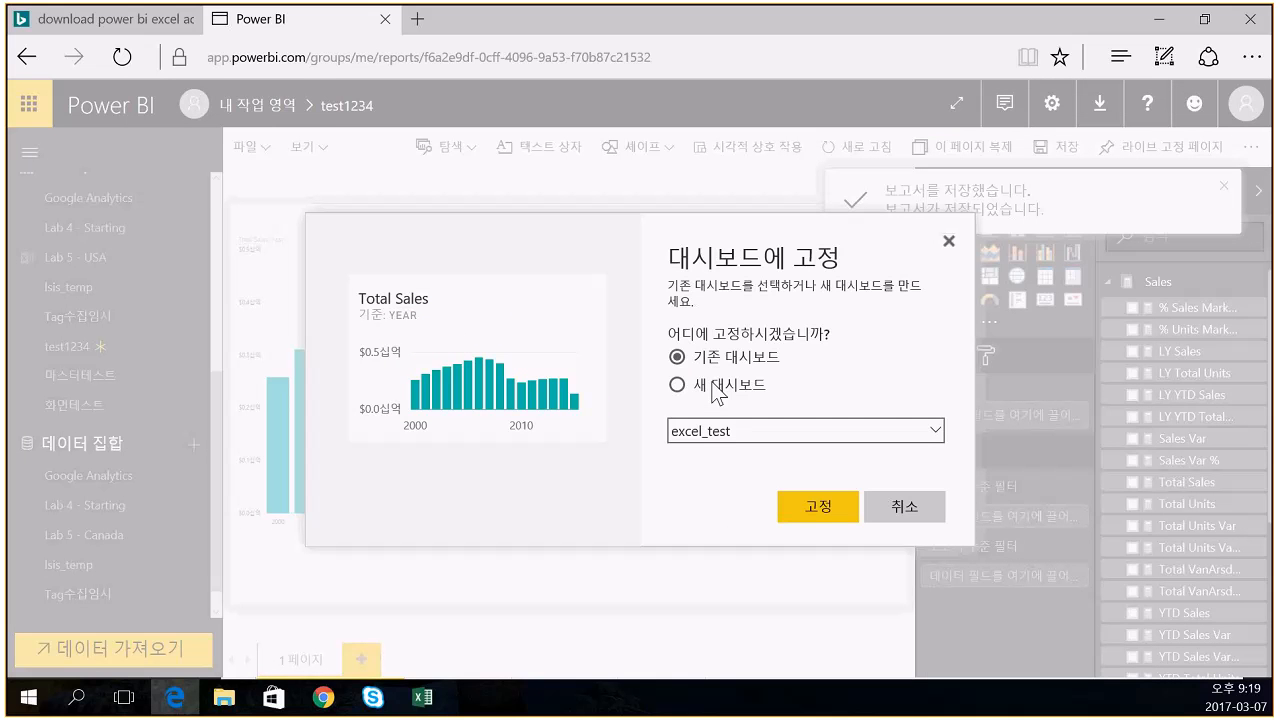
left_click(813, 516)
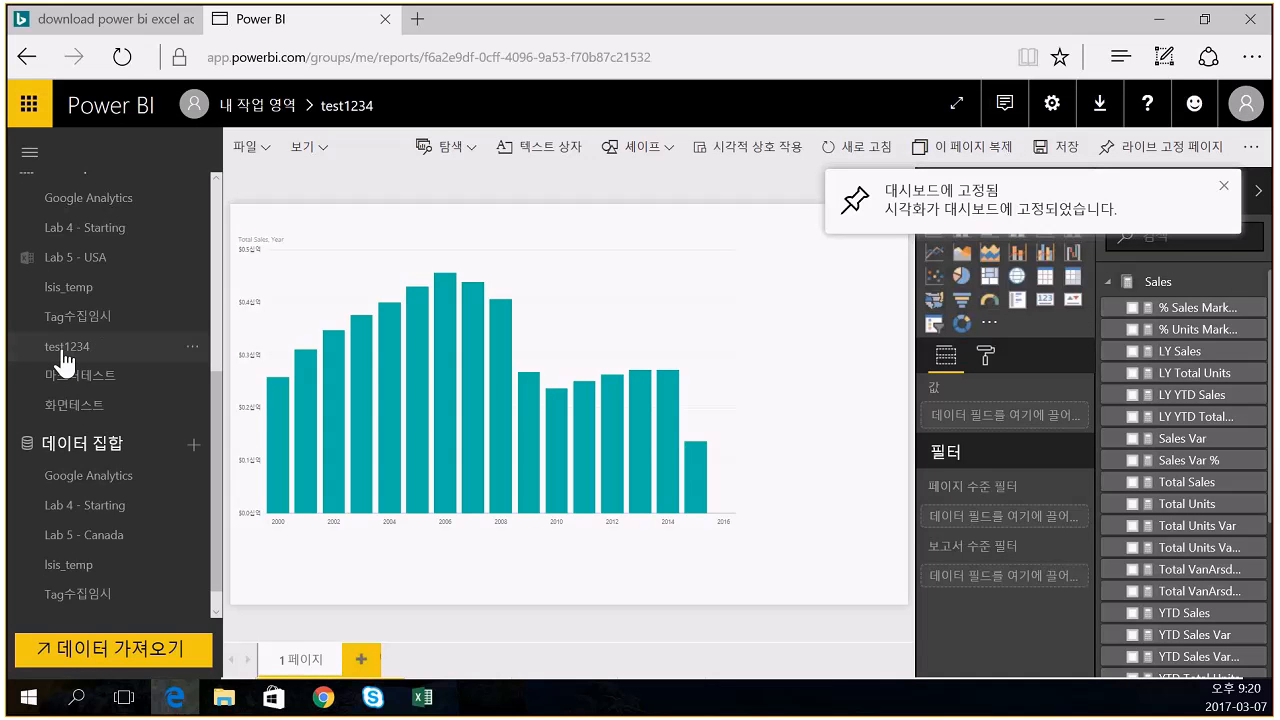
scroll(62, 360, "up", 5)
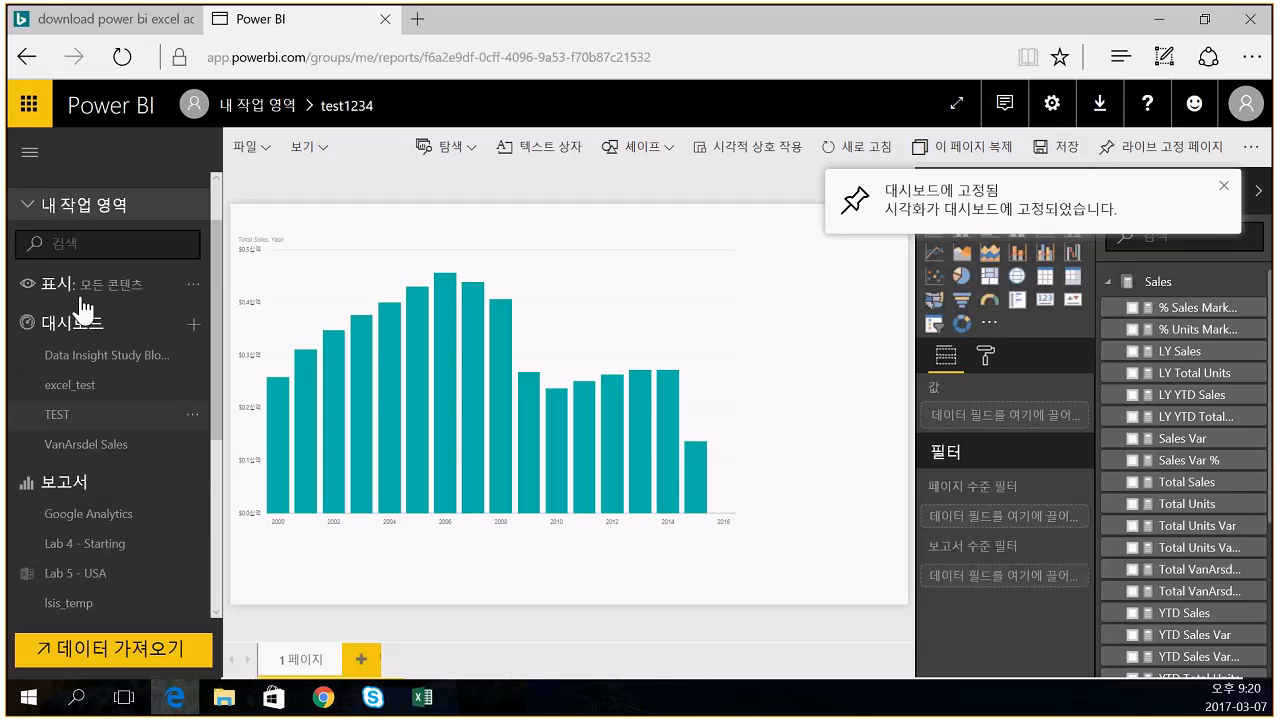
left_click(72, 452)
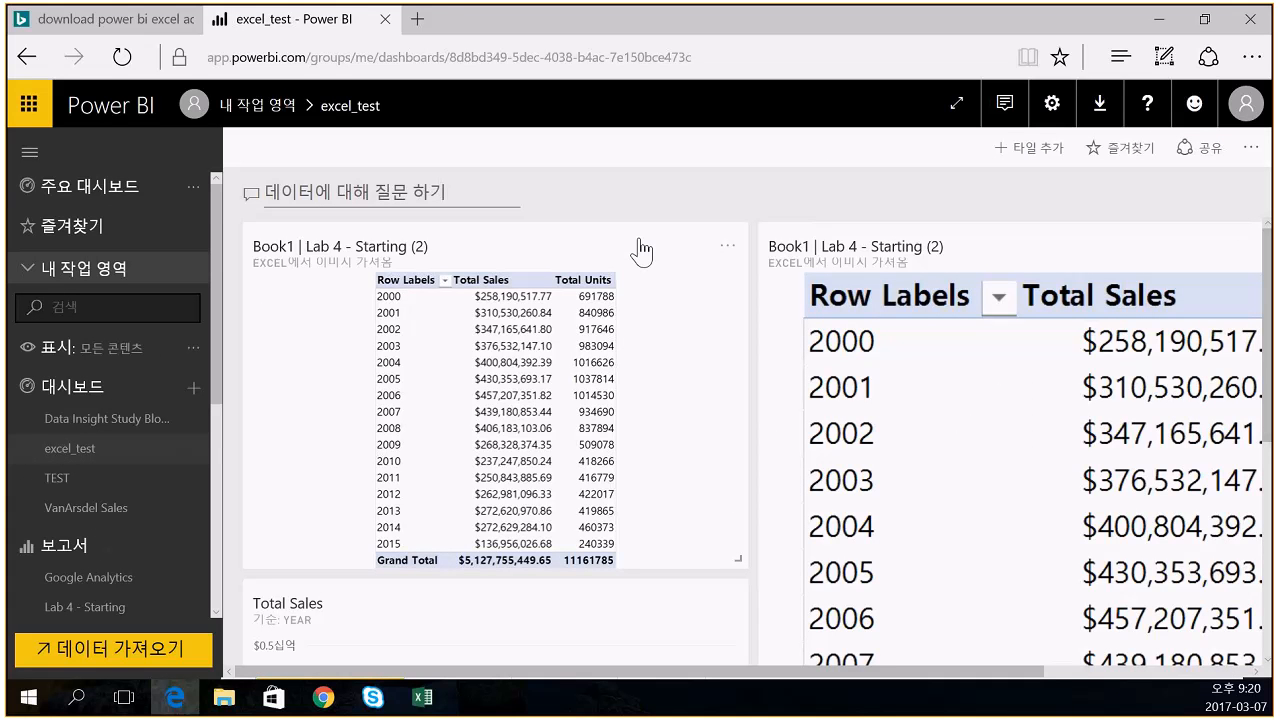
- Delete both Excel table tiles from the excel_test dashboard
left_click(725, 246)
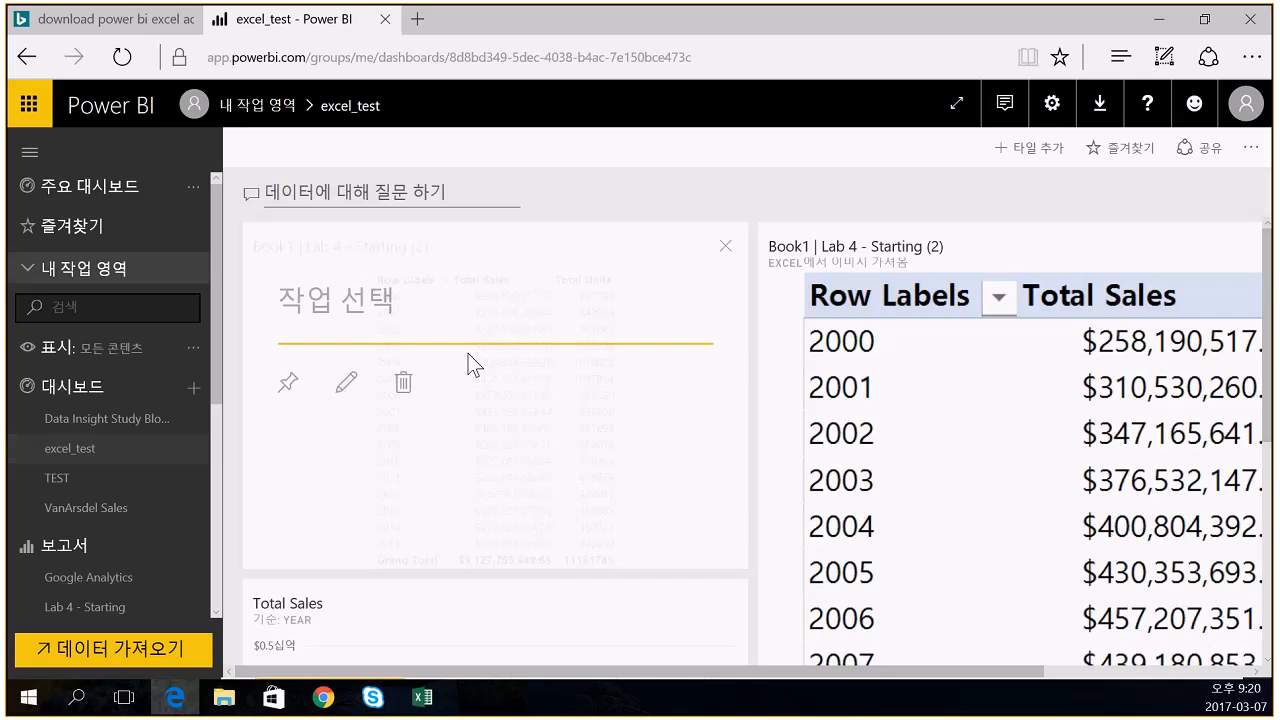
left_click(403, 382)
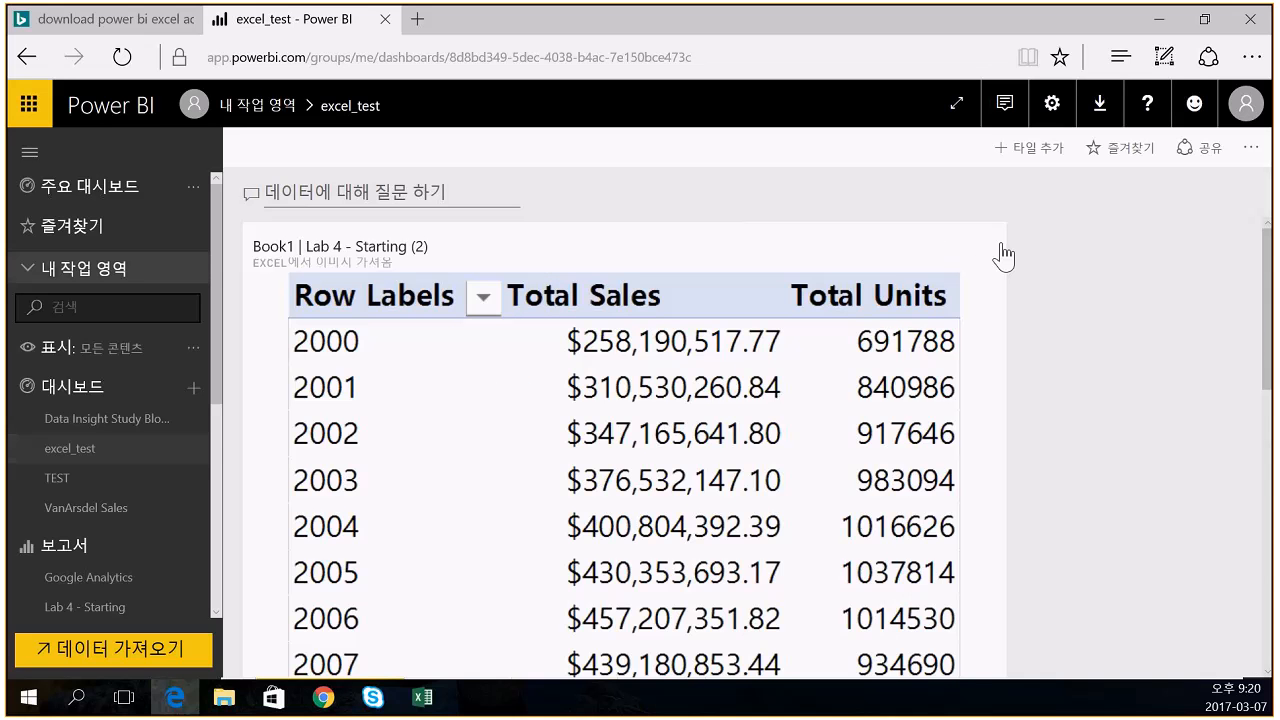
left_click(1001, 252)
left_click(402, 380)
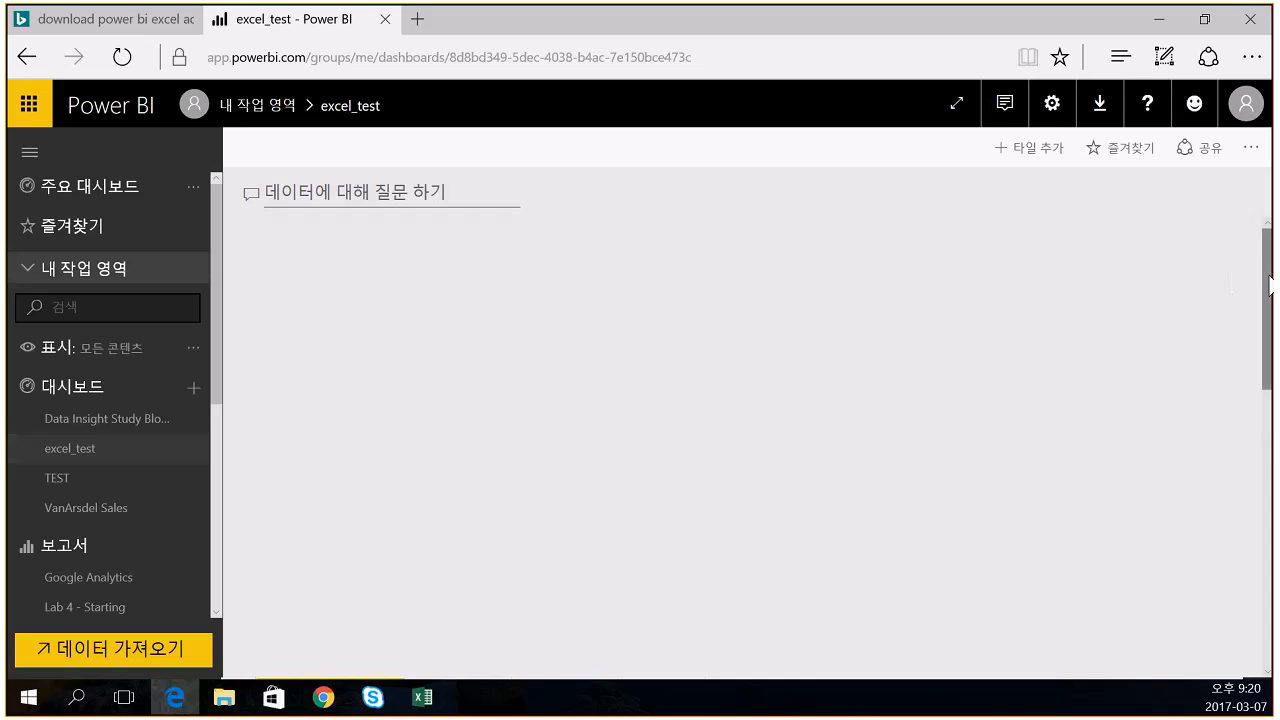
- Turn on Dashboard tile flow in the excel_test settings and save
left_click(1250, 148)
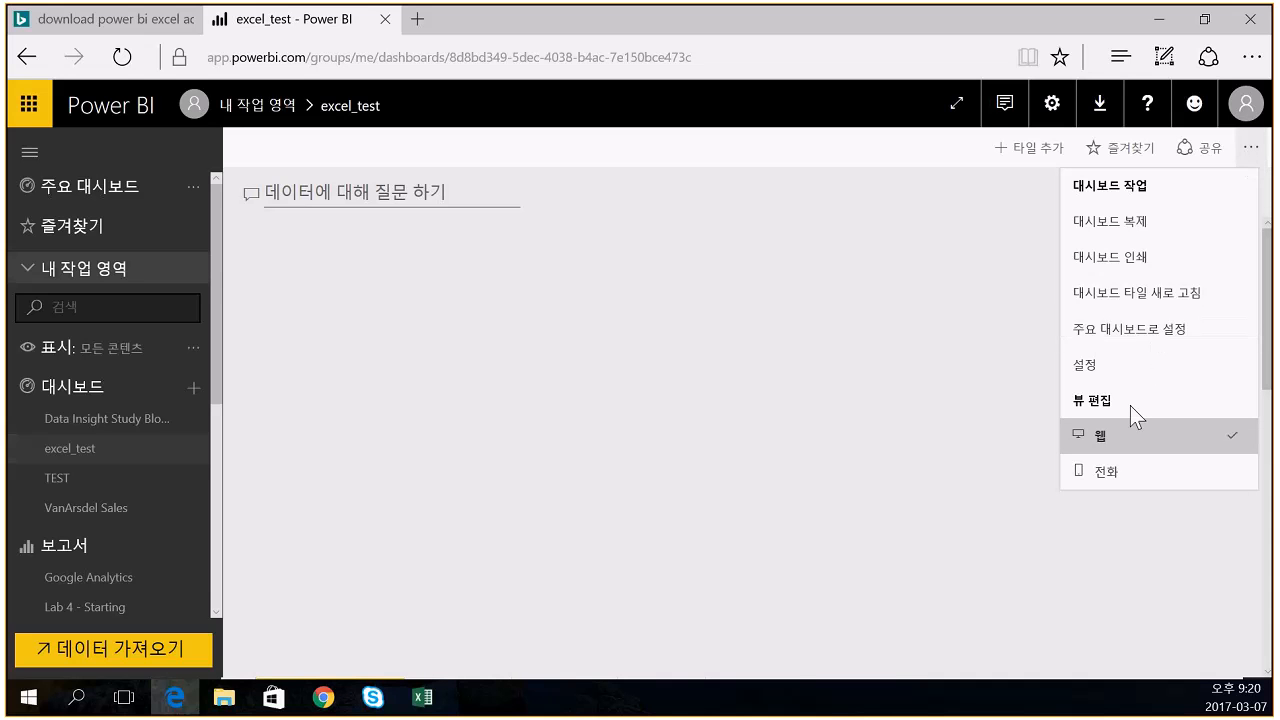
left_click(1122, 380)
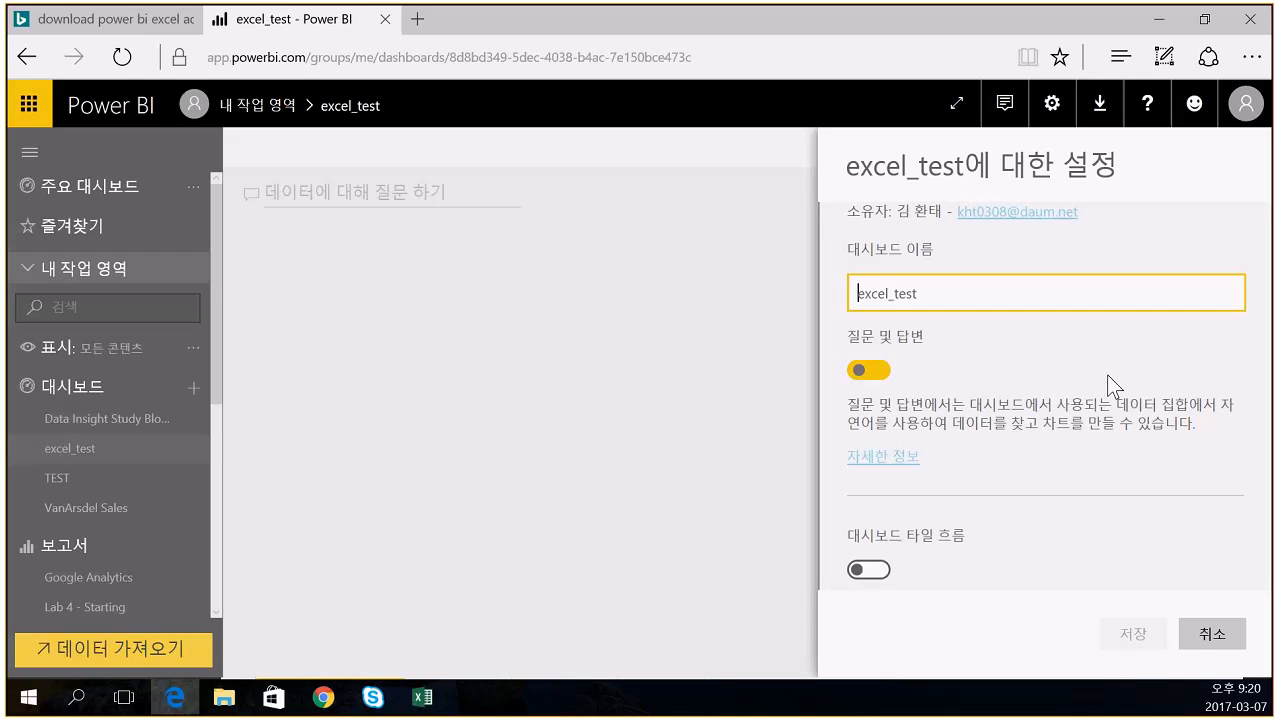
left_click(868, 570)
left_click(1118, 635)
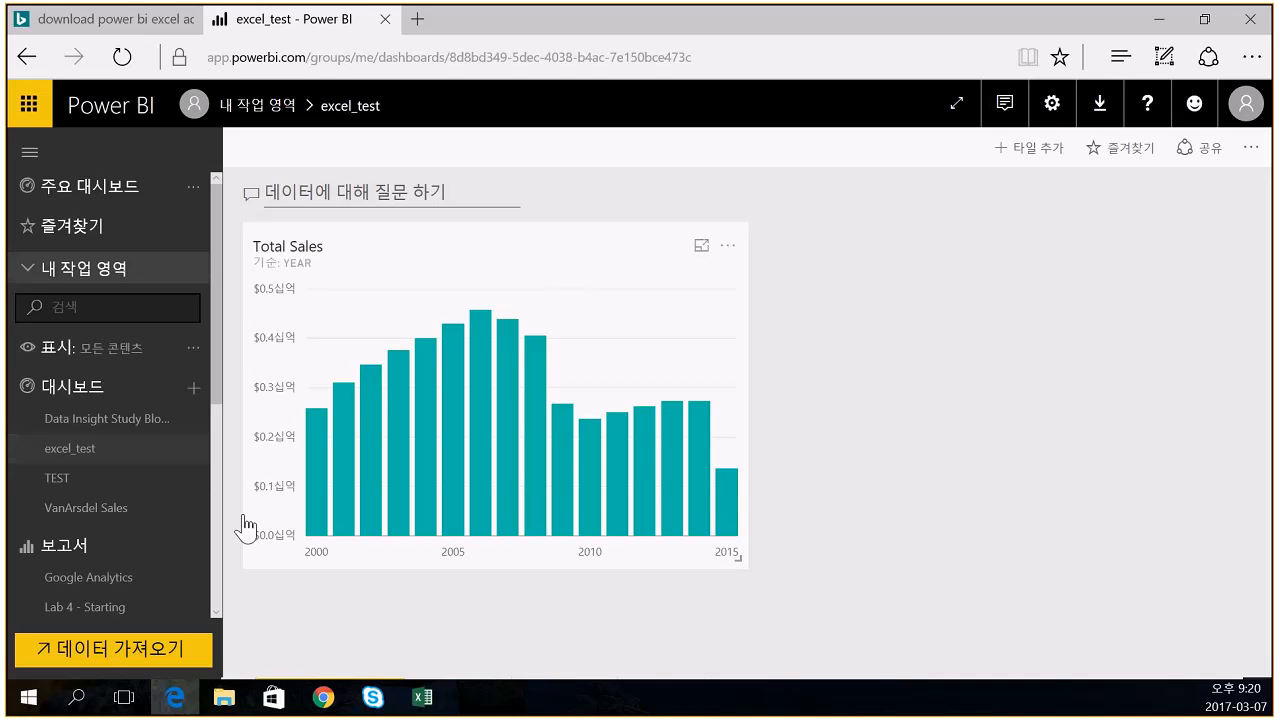
- Open test1234 for editing, change the Total Sales column chart to a line chart, and save
scroll(106, 525, "down", 3)
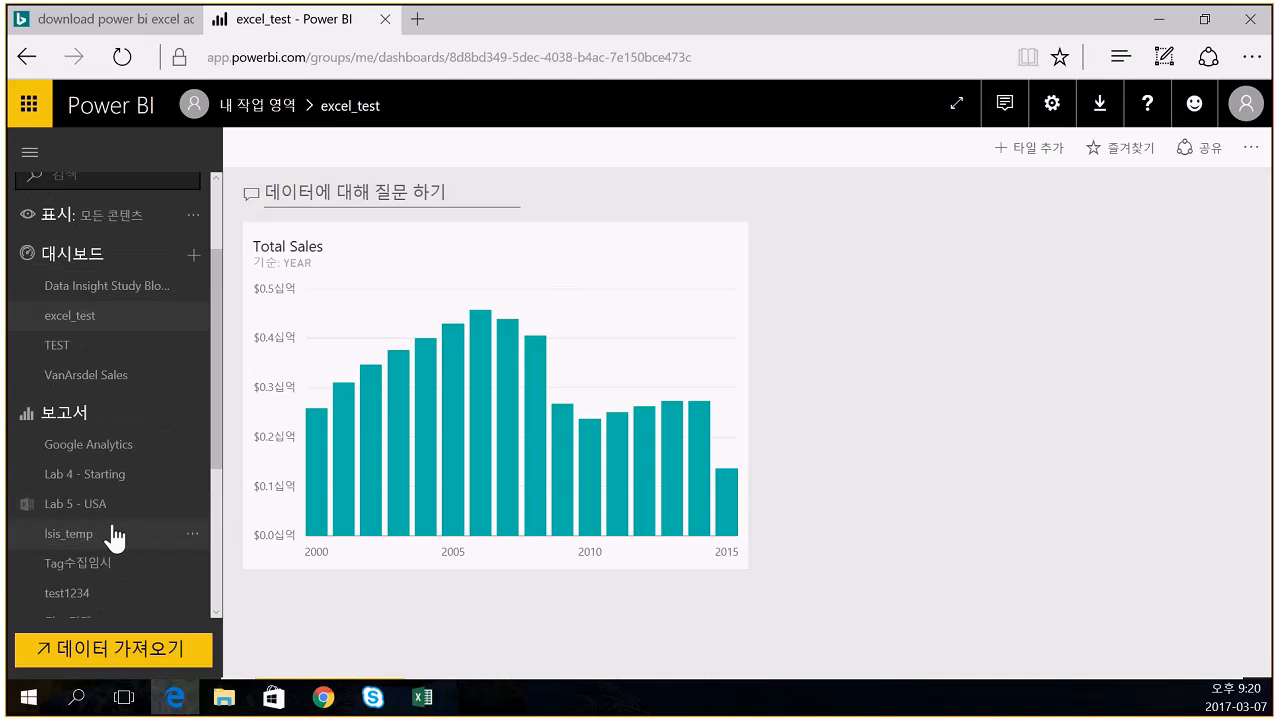
left_click(80, 596)
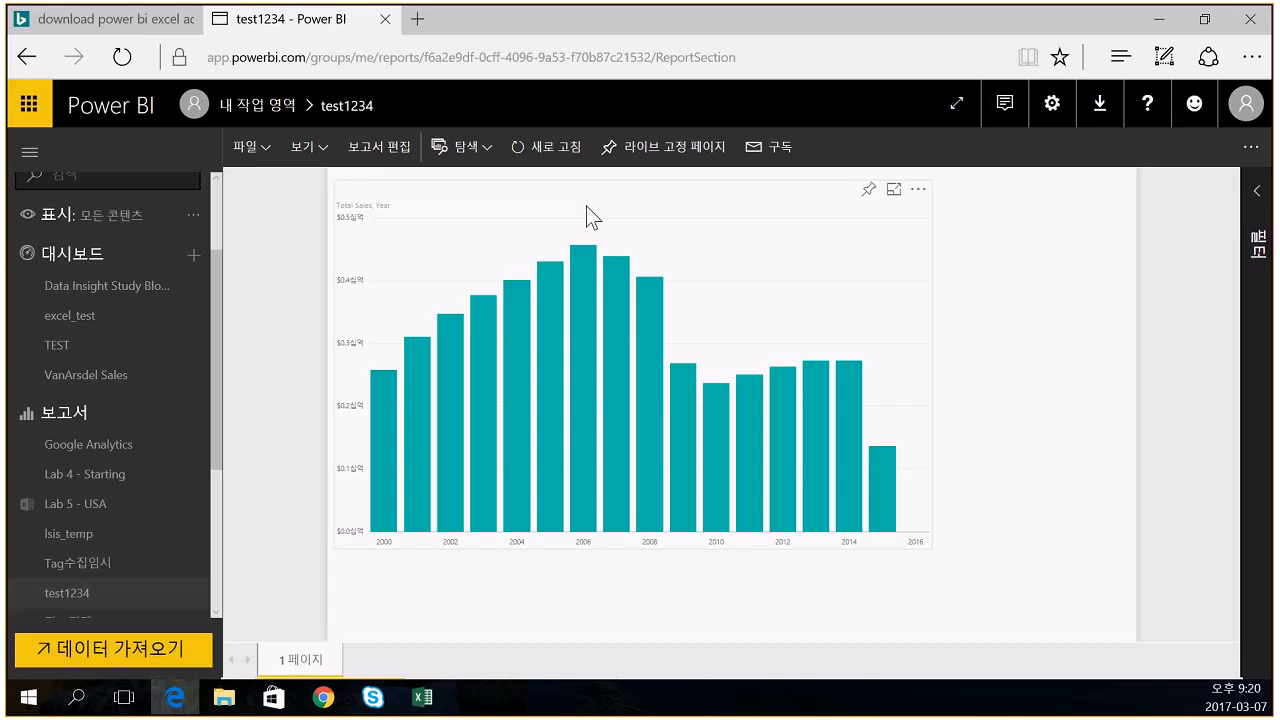
left_click(385, 141)
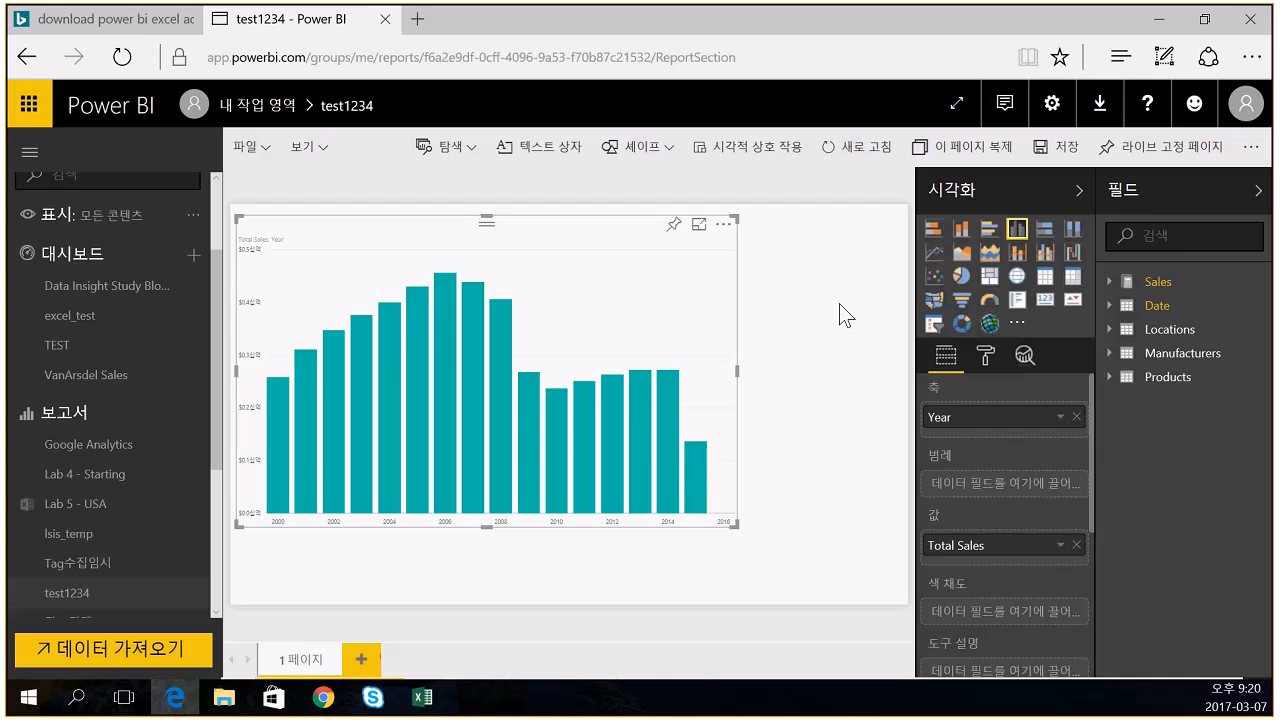
left_click(944, 252)
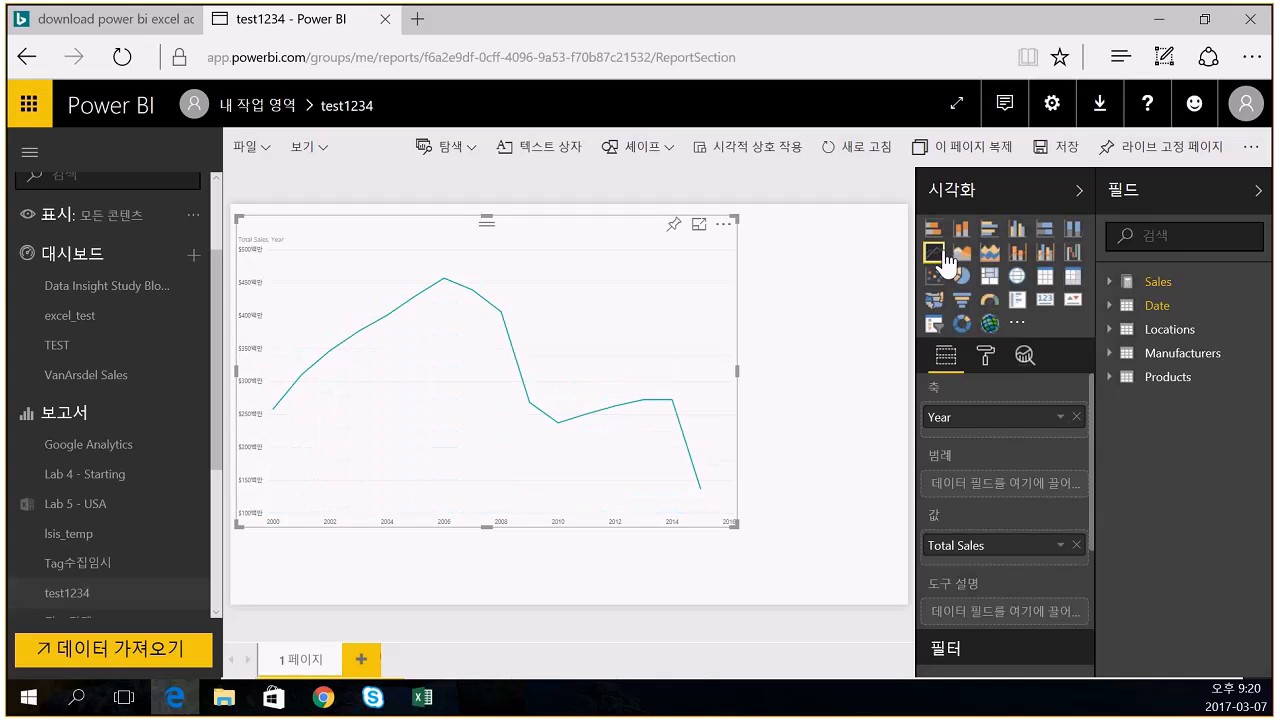
left_click(876, 413)
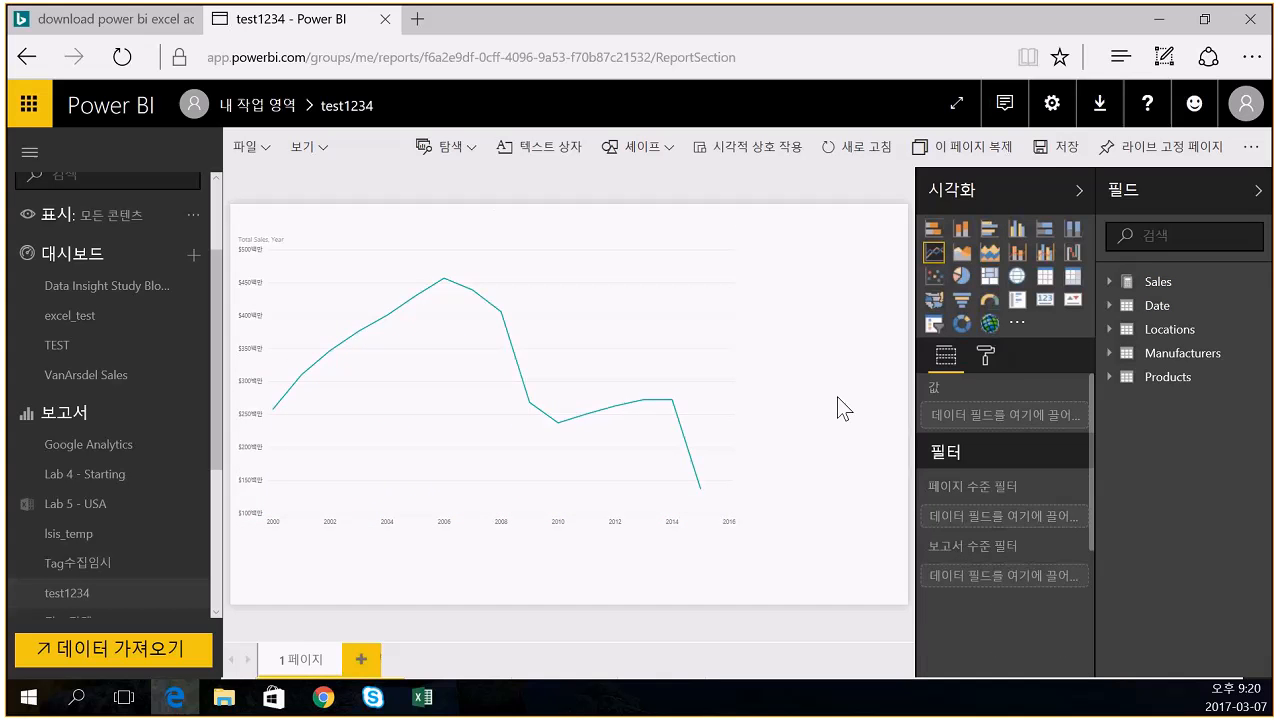
left_click(1047, 149)
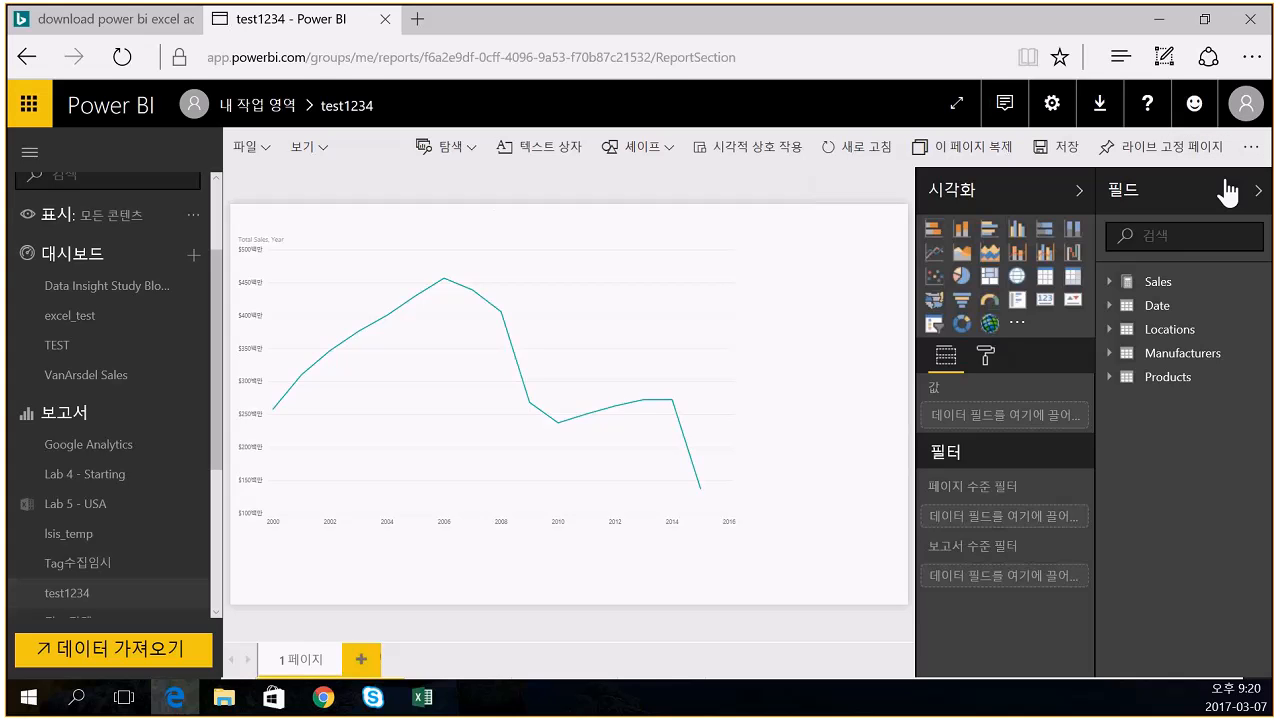
left_click(66, 318)
mouse_move(488, 405)
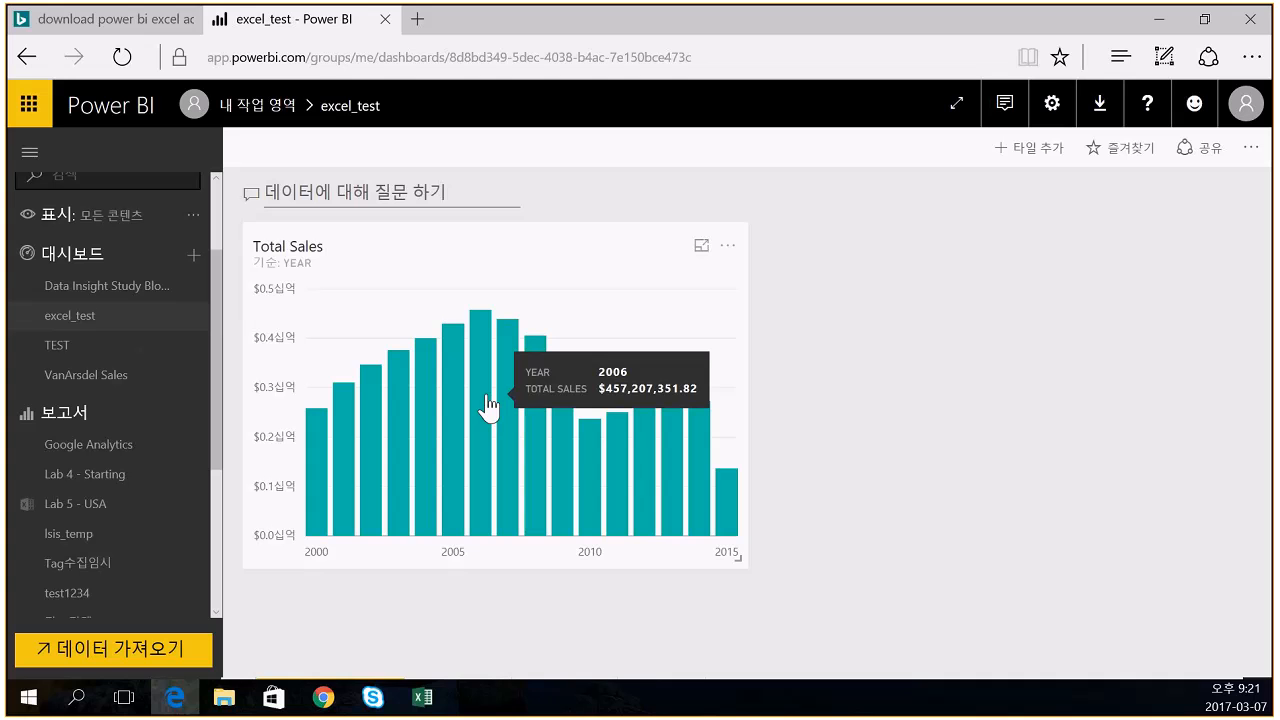
left_click(730, 250)
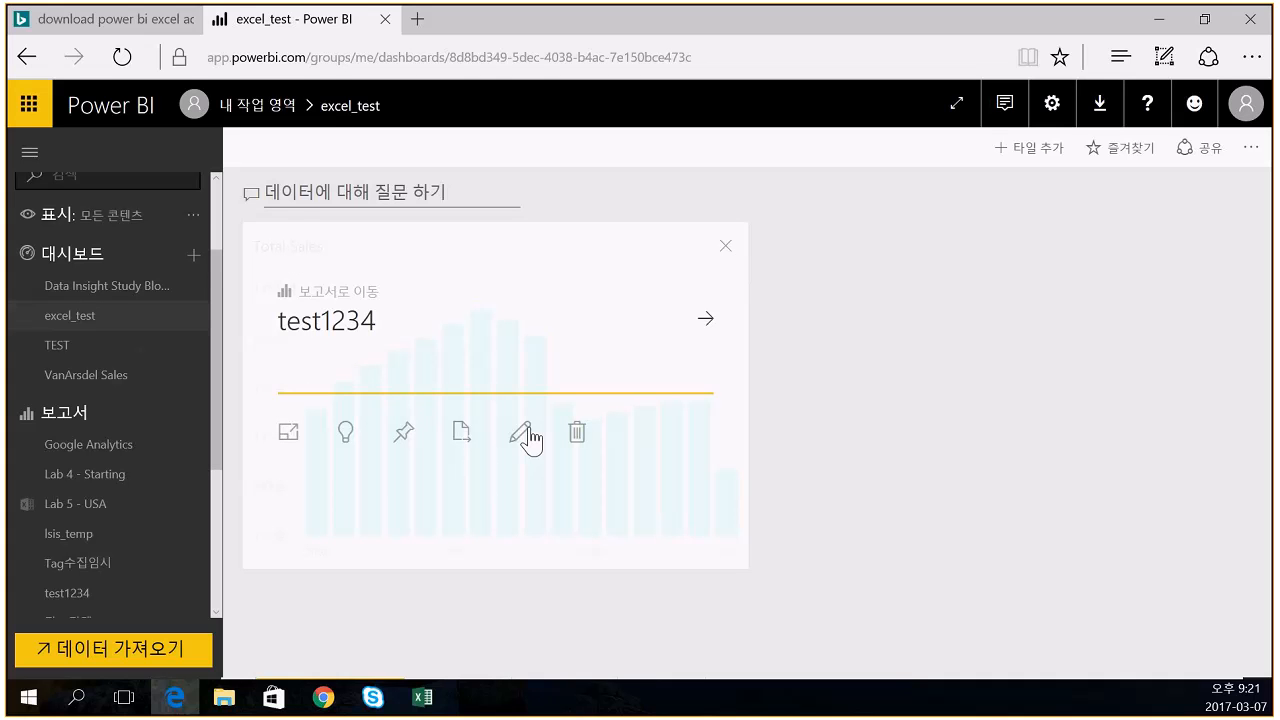
left_click(727, 250)
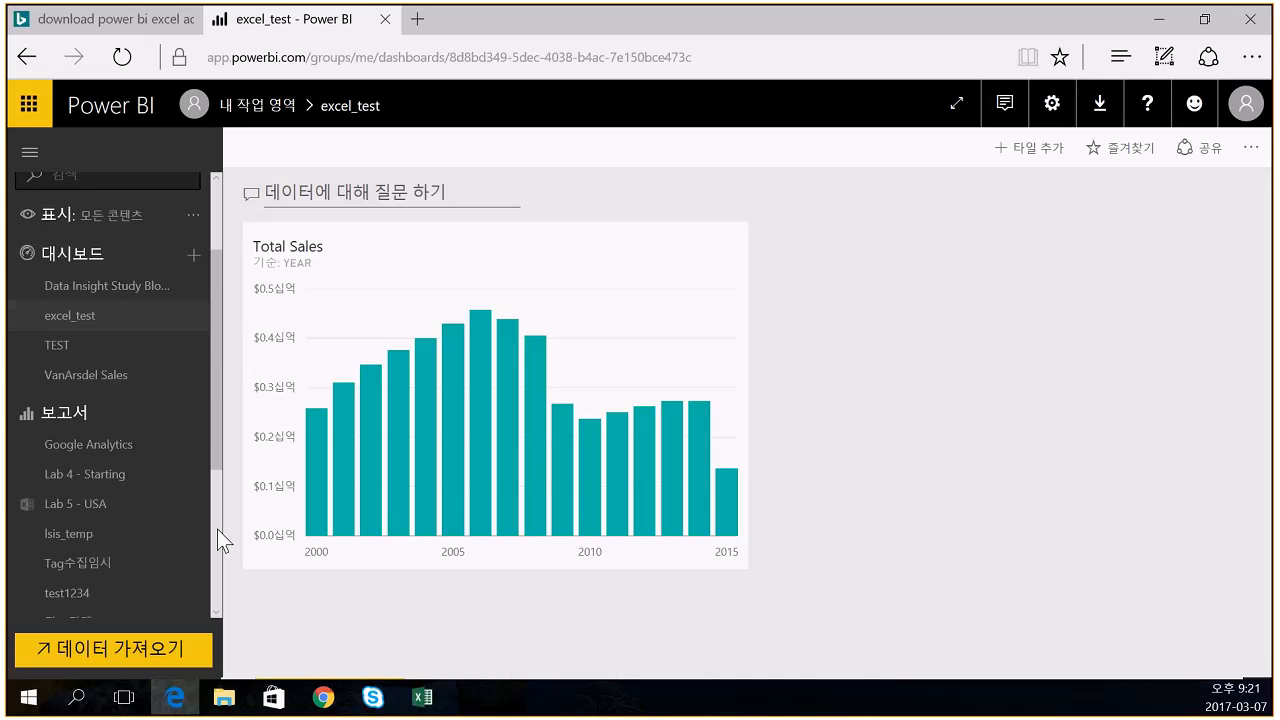
scroll(120, 430, "down", 3)
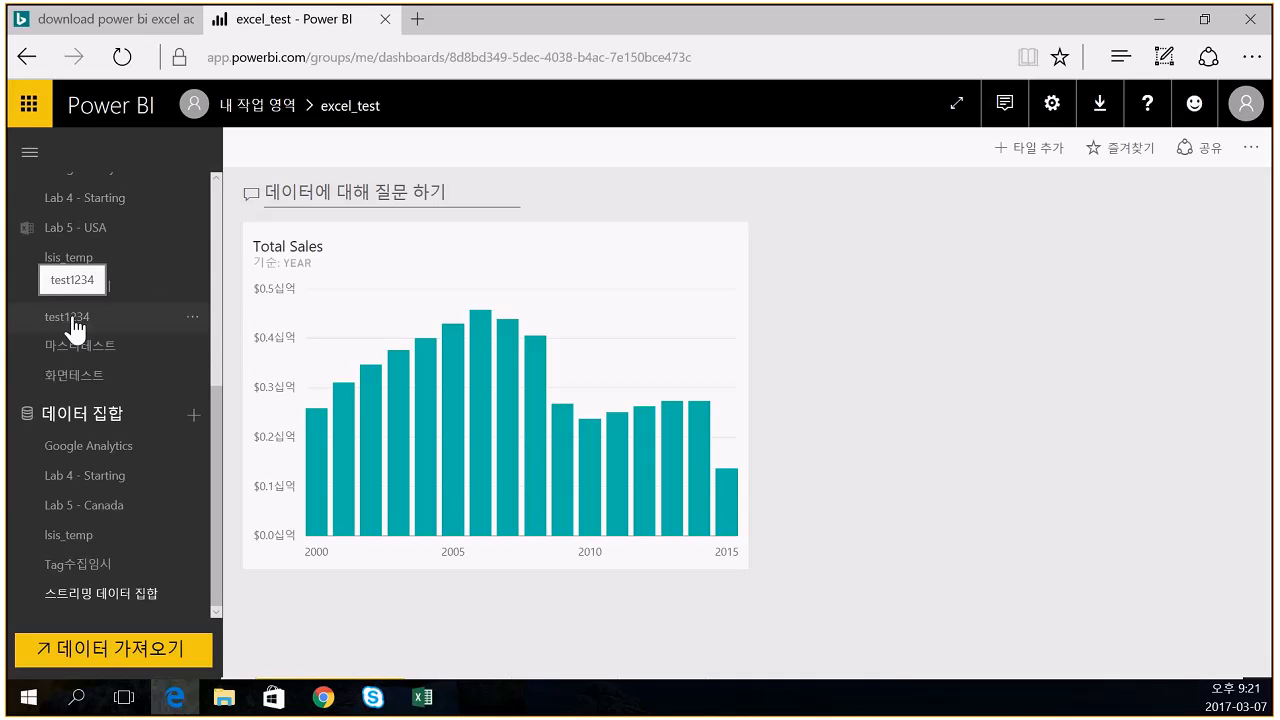
- Edit test1234, drop Date Year onto the line chart, and select the chart to show its fields
left_click(72, 322)
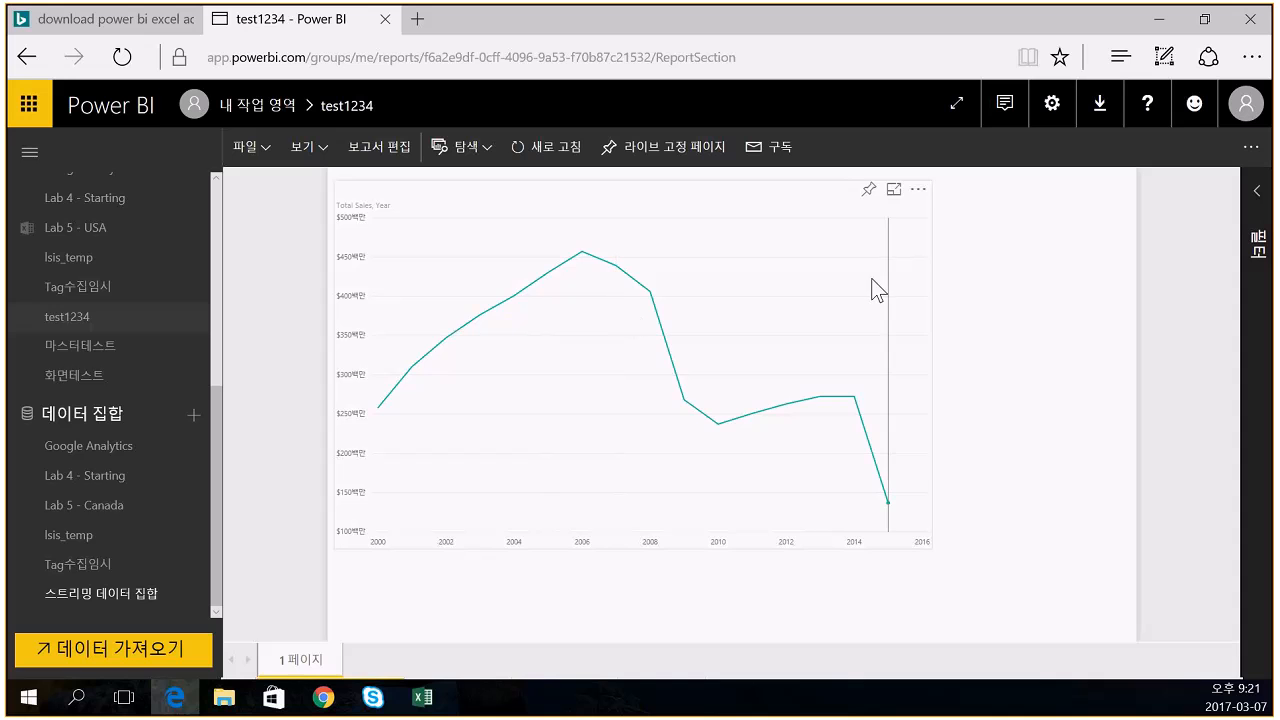
left_click(378, 148)
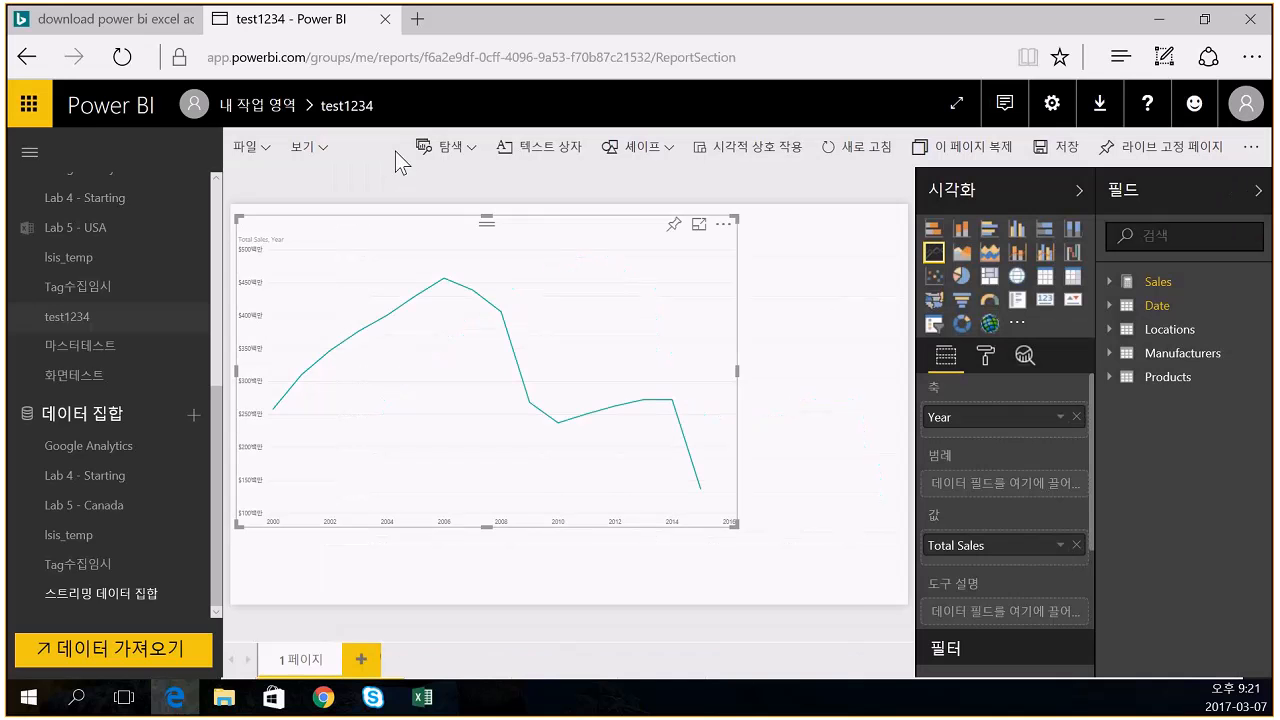
left_click(1111, 307)
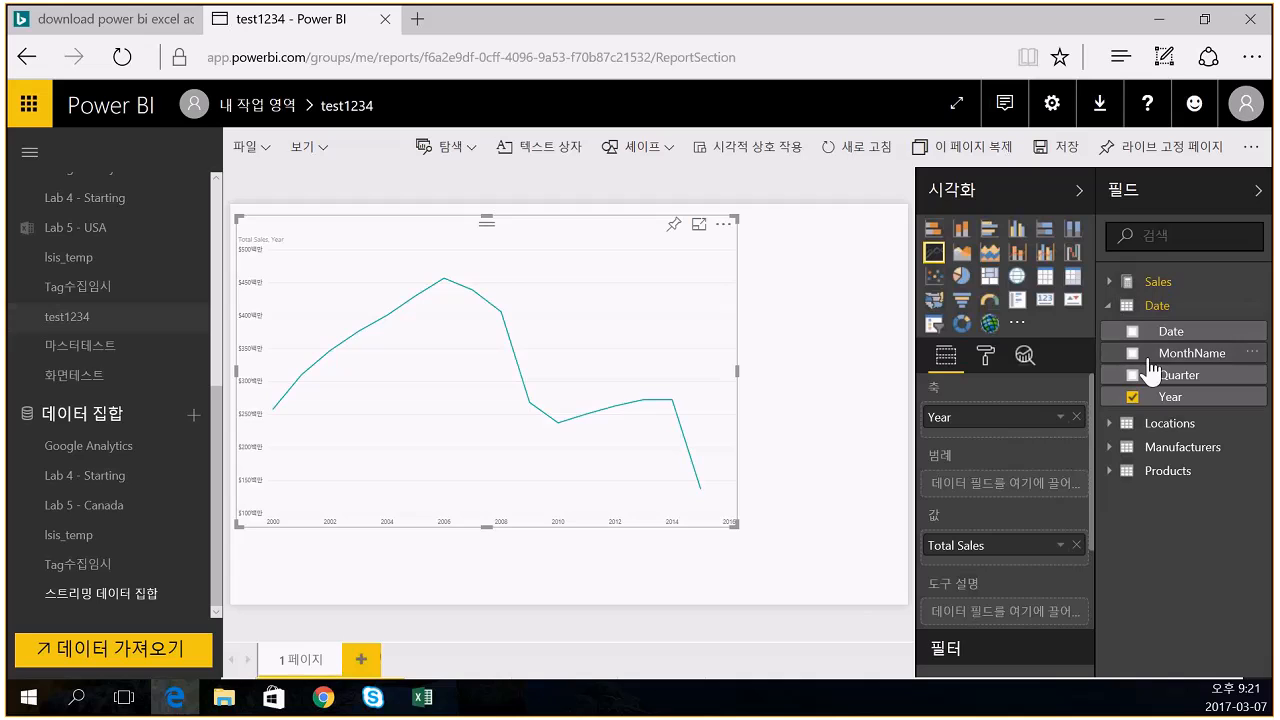
left_click_drag(1154, 412, 1190, 397)
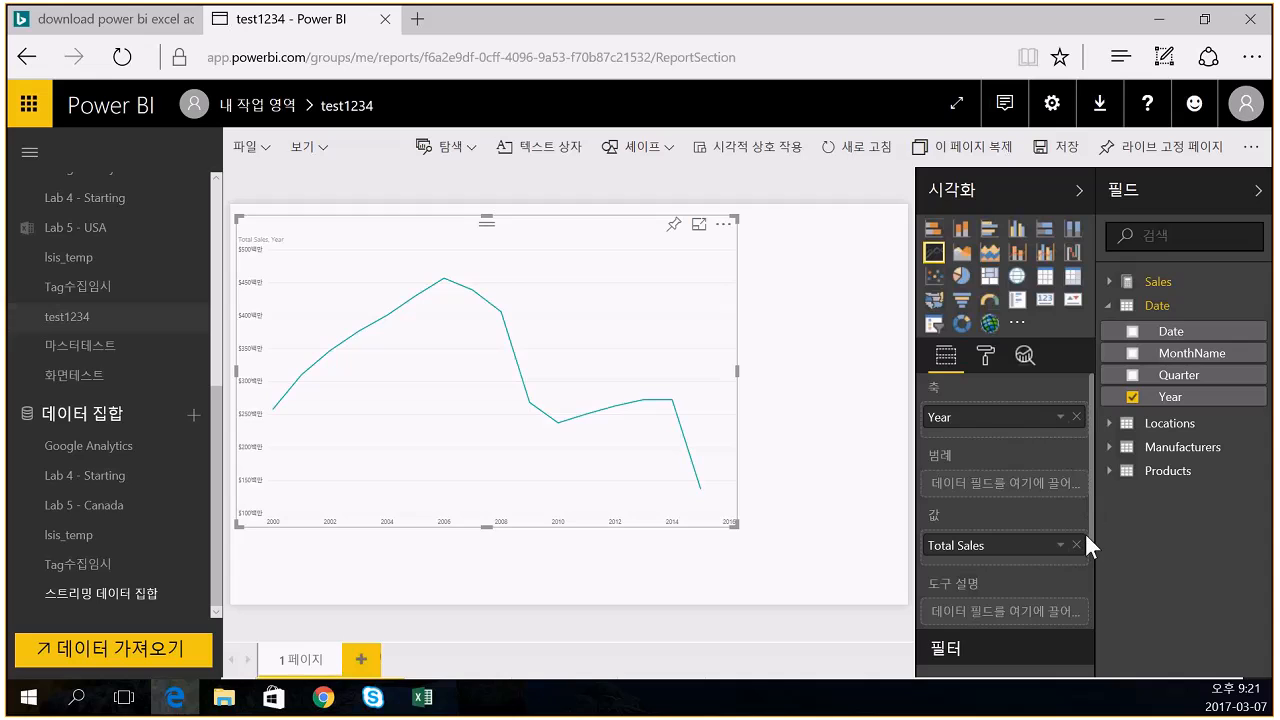
scroll(1089, 592, "down", 3)
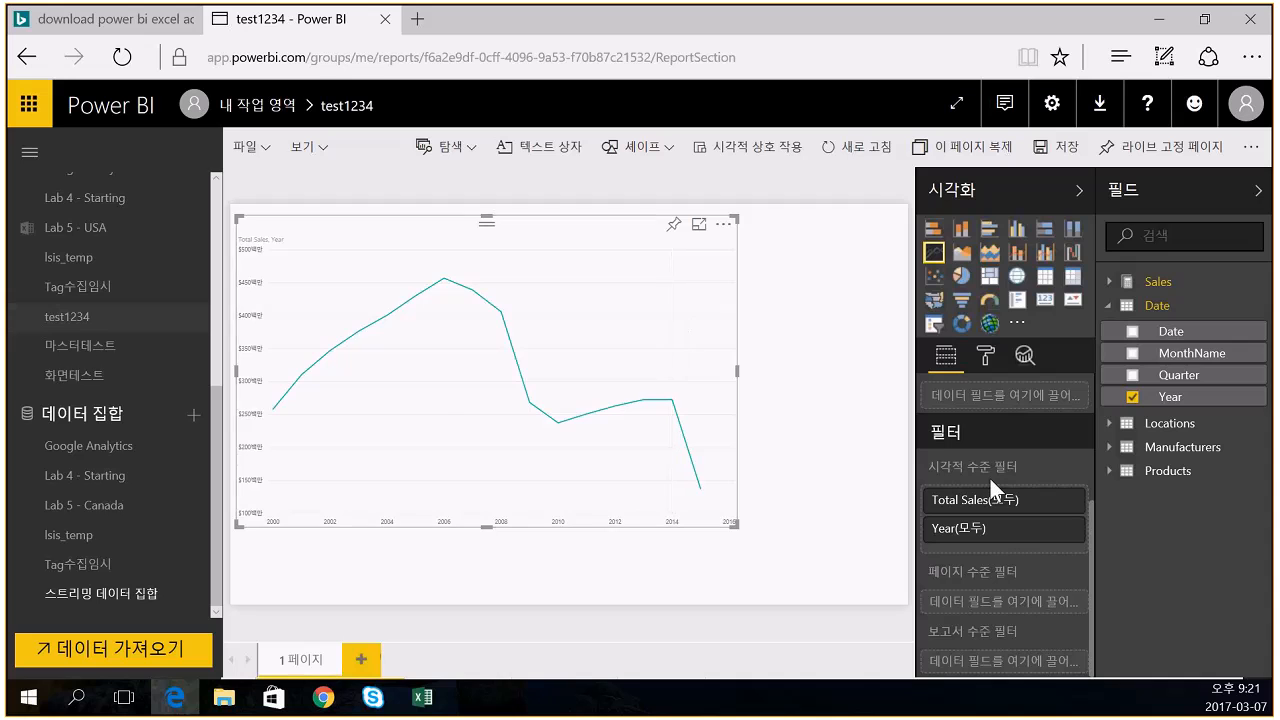
left_click(817, 367)
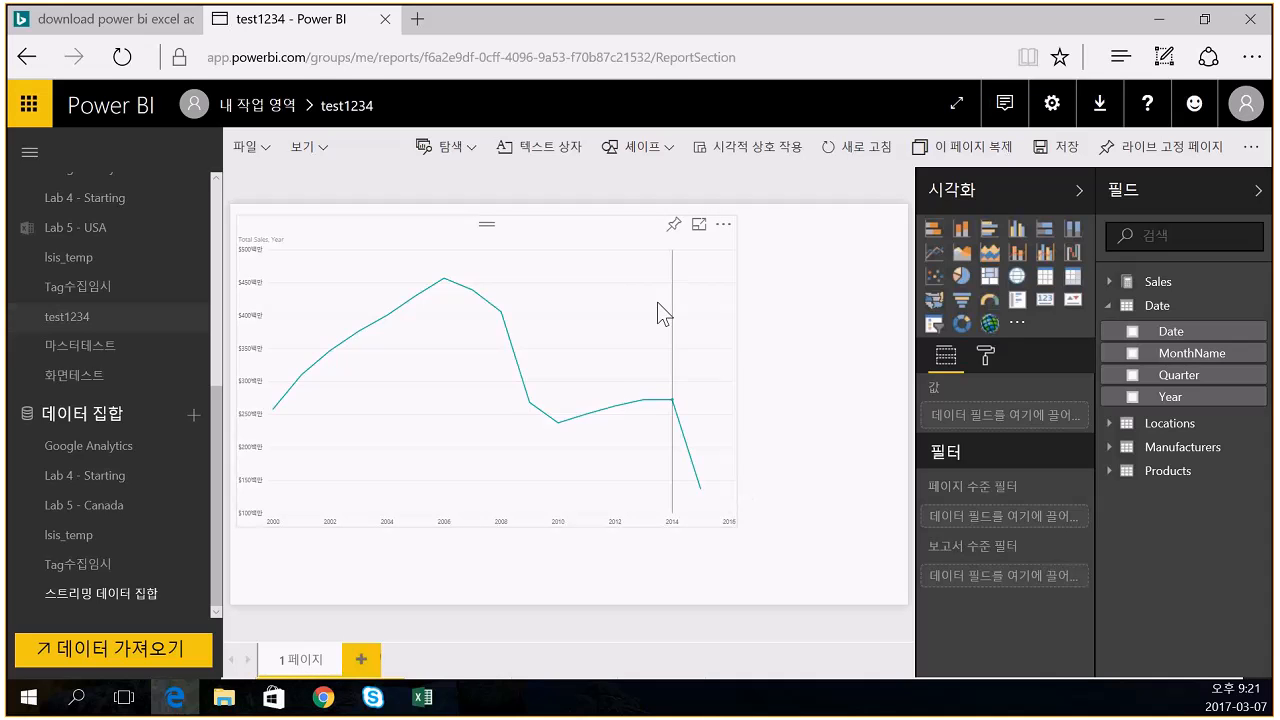
left_click(594, 271)
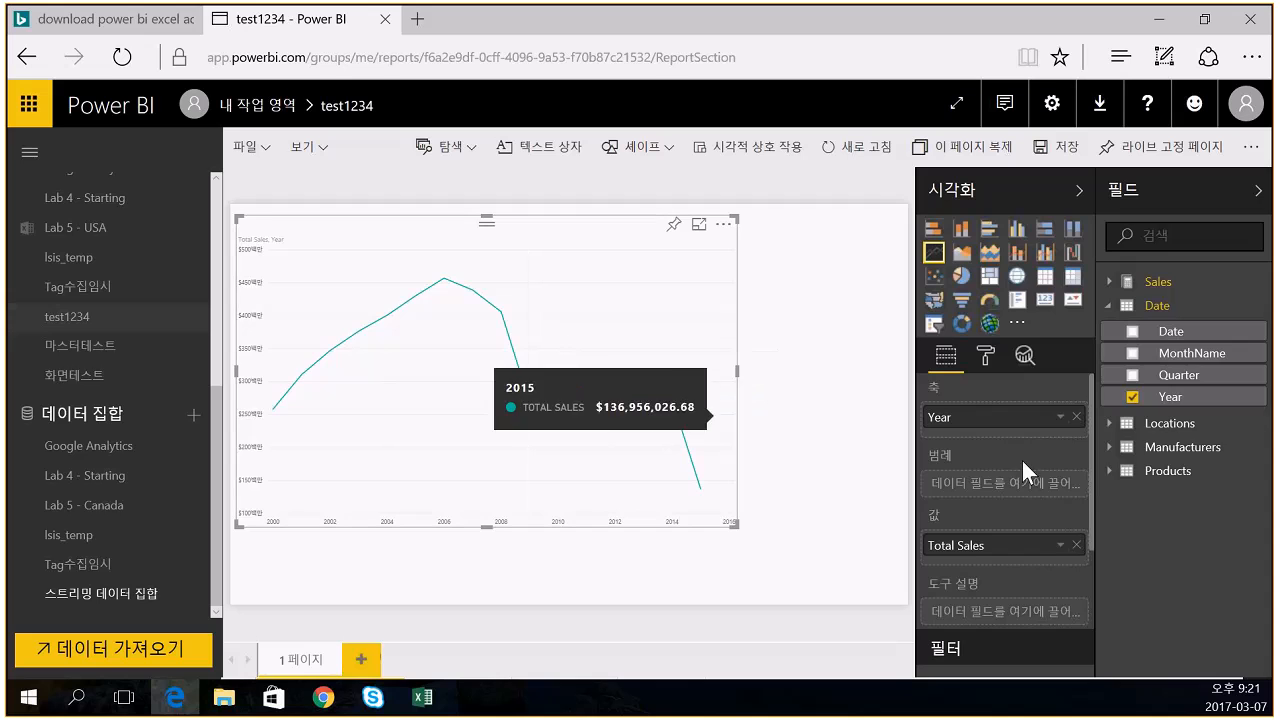
- Add Locations Country as a visual-level filter on the line chart with Basic filtering
left_click(1112, 426)
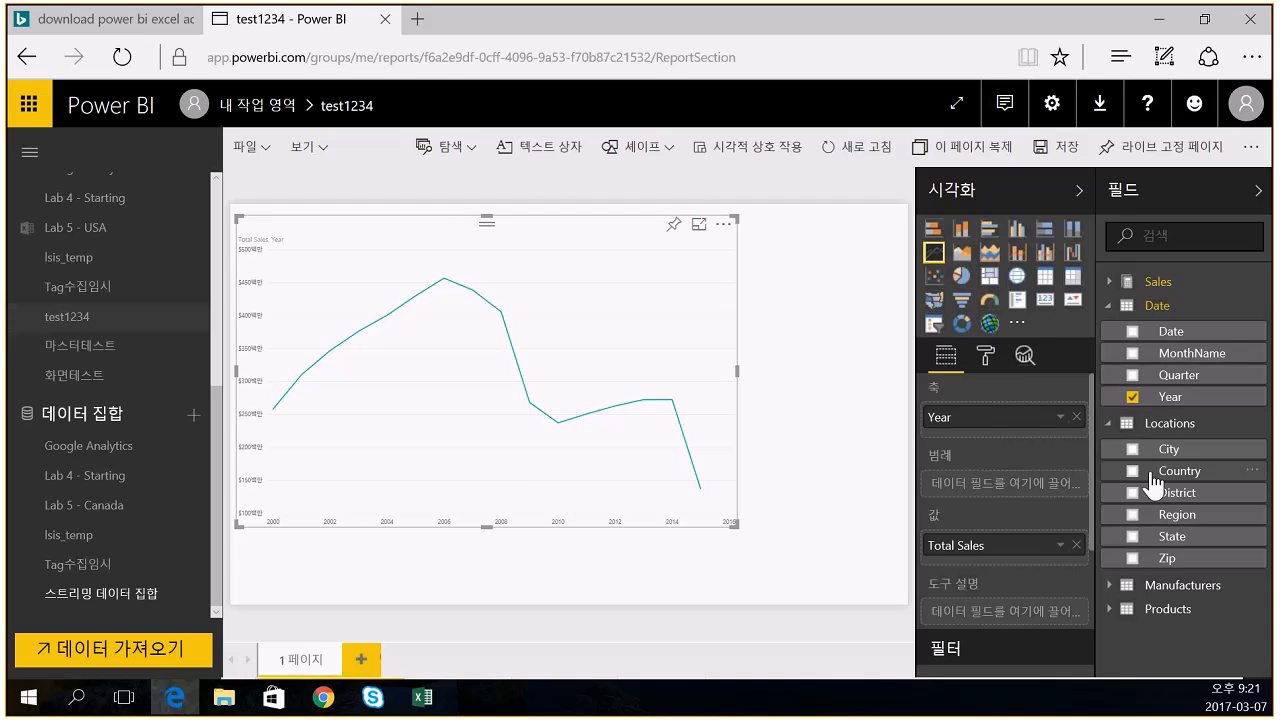
left_click_drag(1155, 482, 1077, 643)
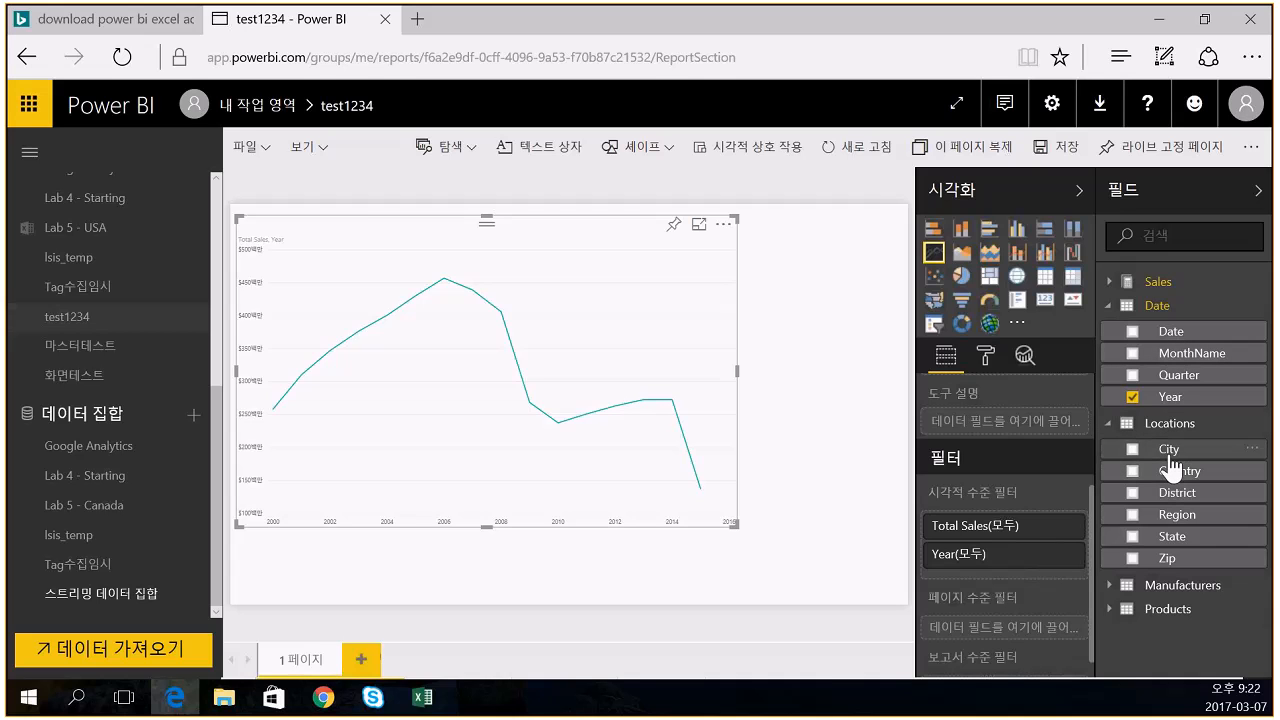
left_click_drag(1170, 470, 1067, 573)
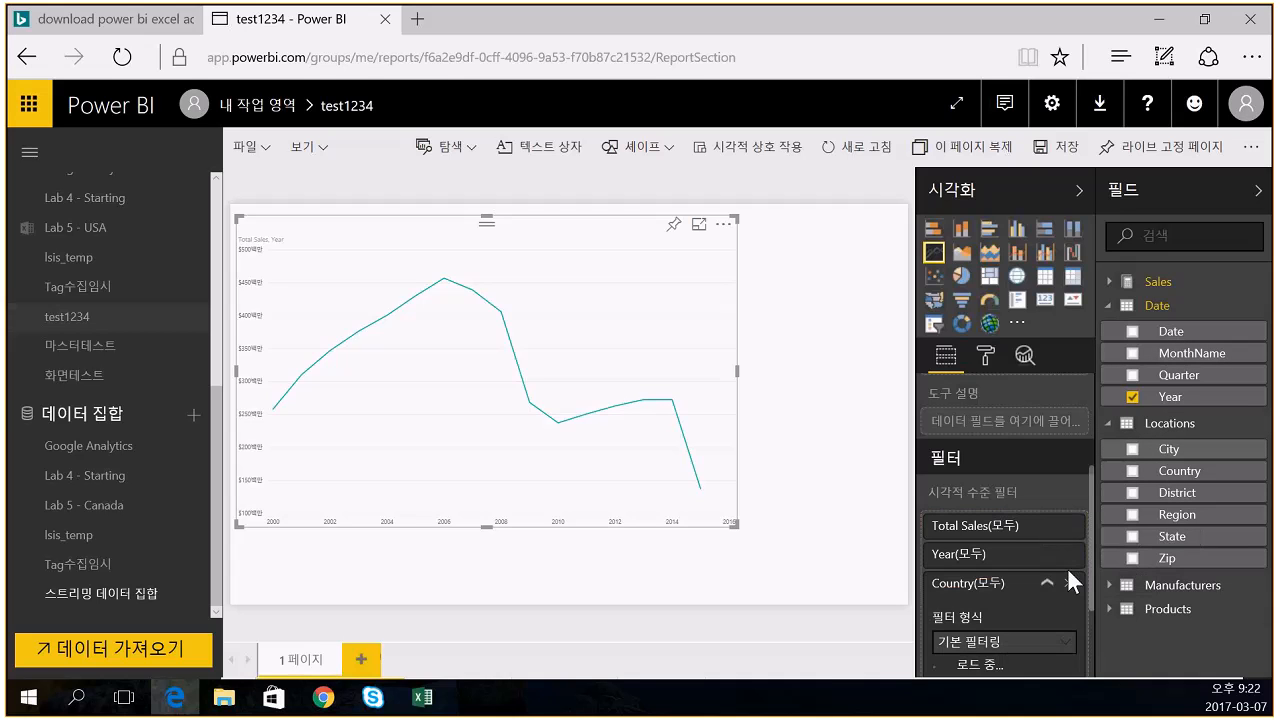
scroll(1060, 586, "down", 1)
left_click(1063, 506)
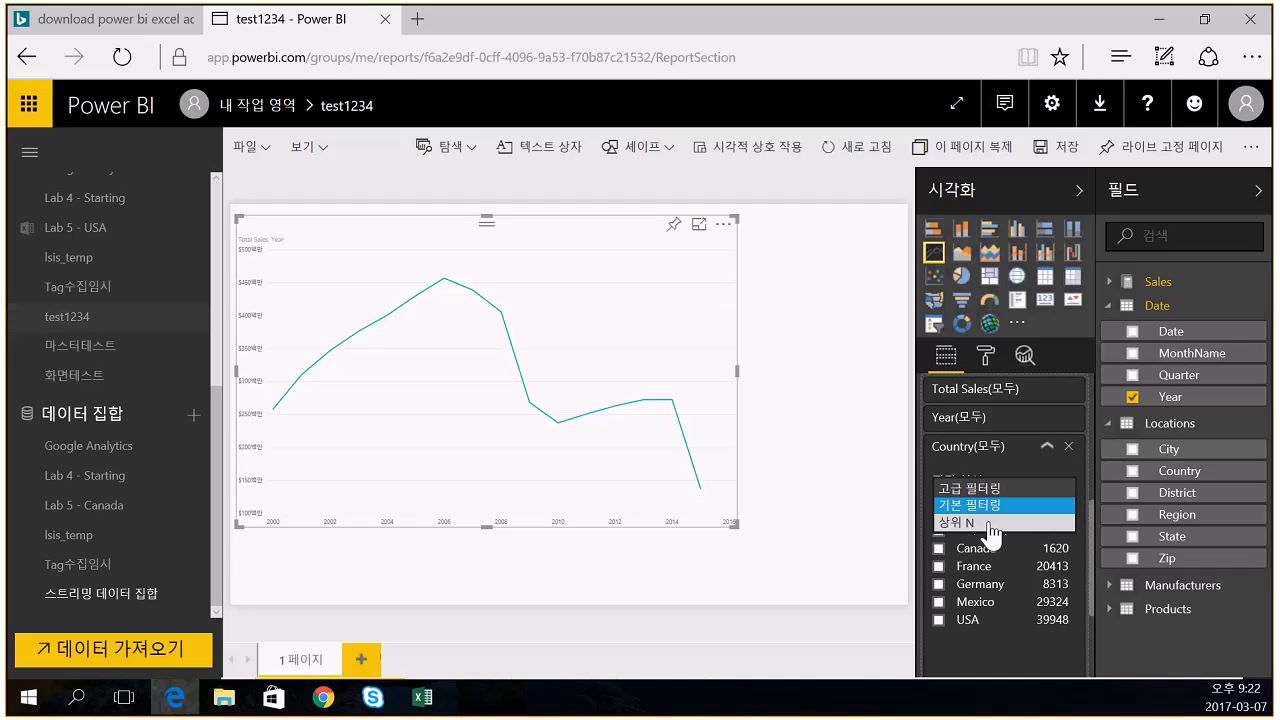
left_click(988, 509)
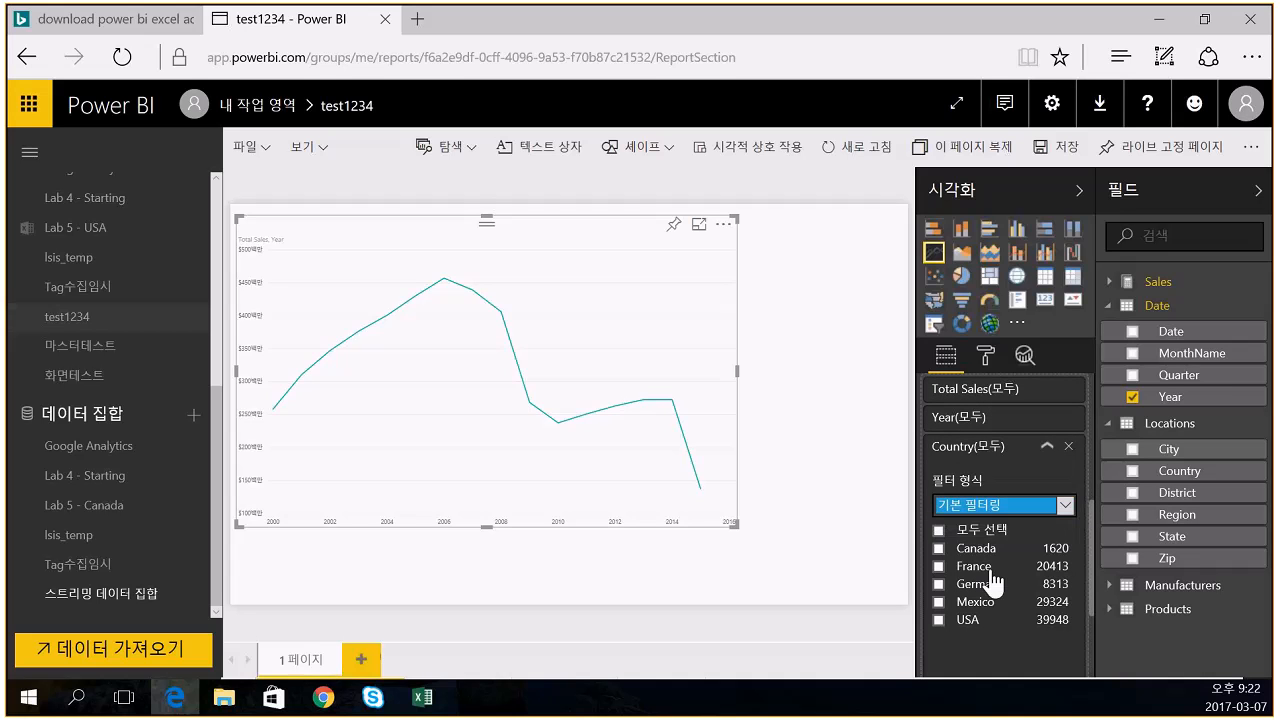
- Tick countries in the Country filter until only France remains selected
left_click(938, 548)
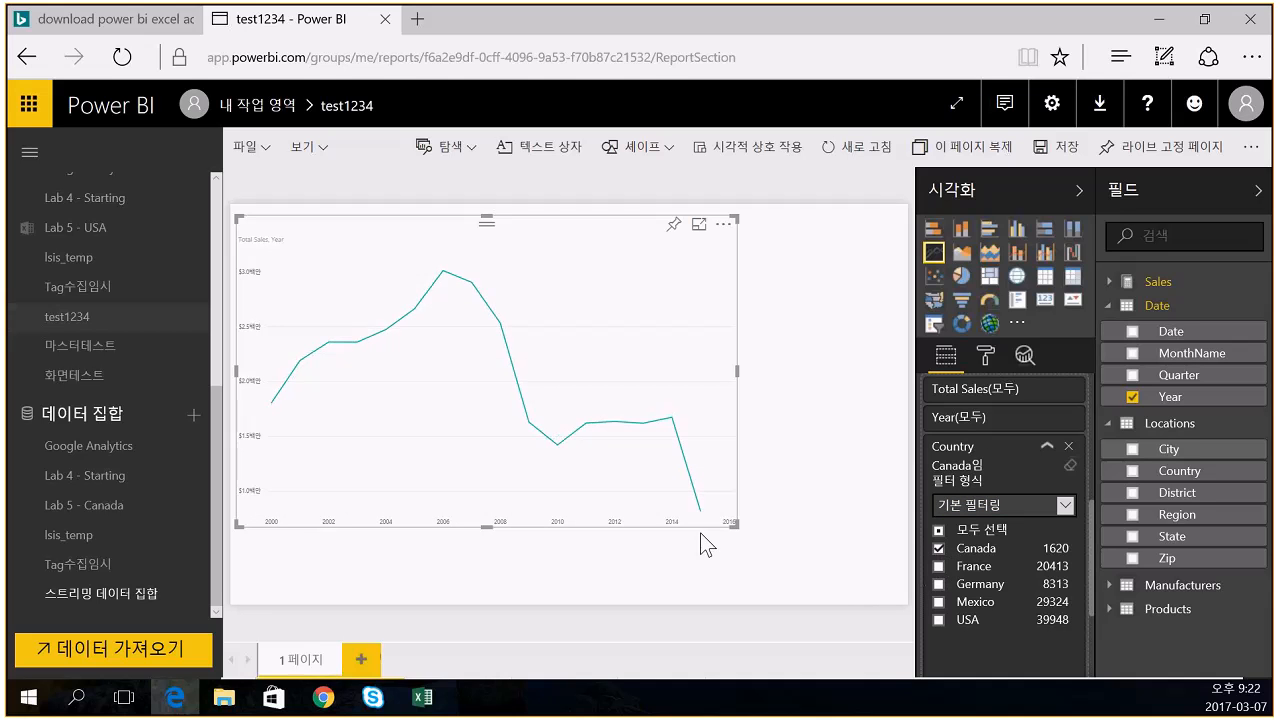
left_click(940, 567)
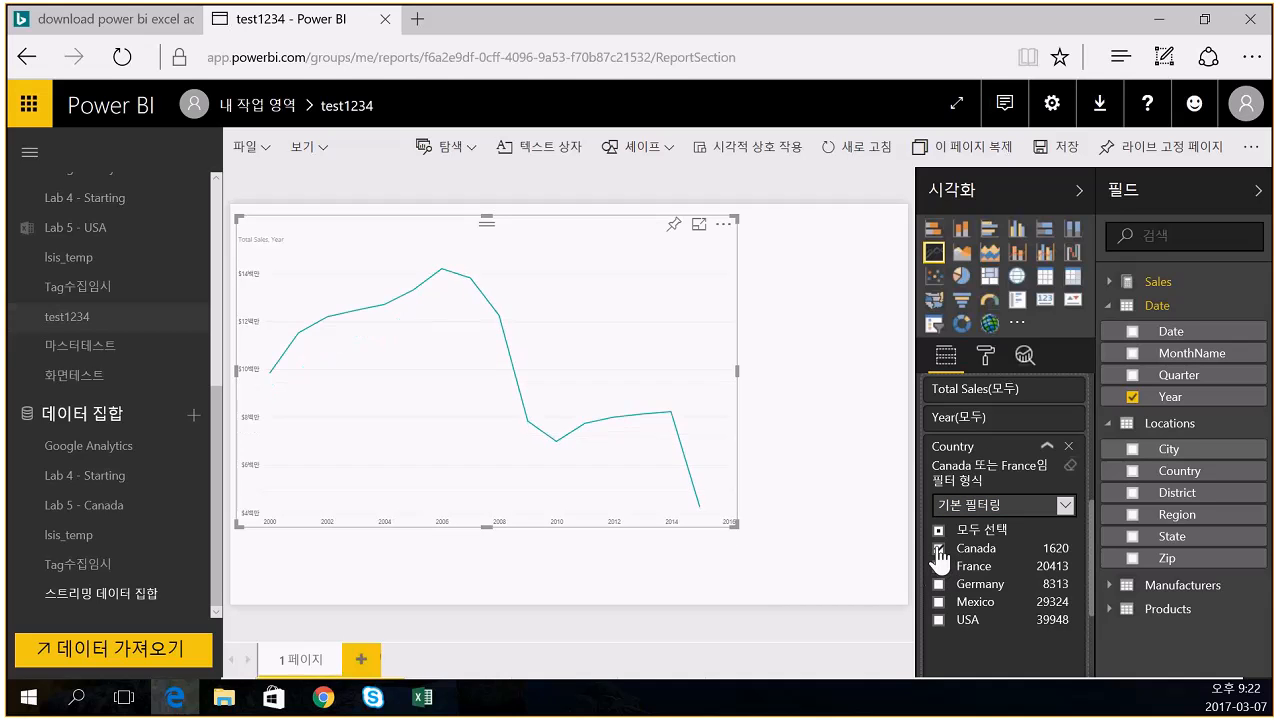
left_click(938, 602)
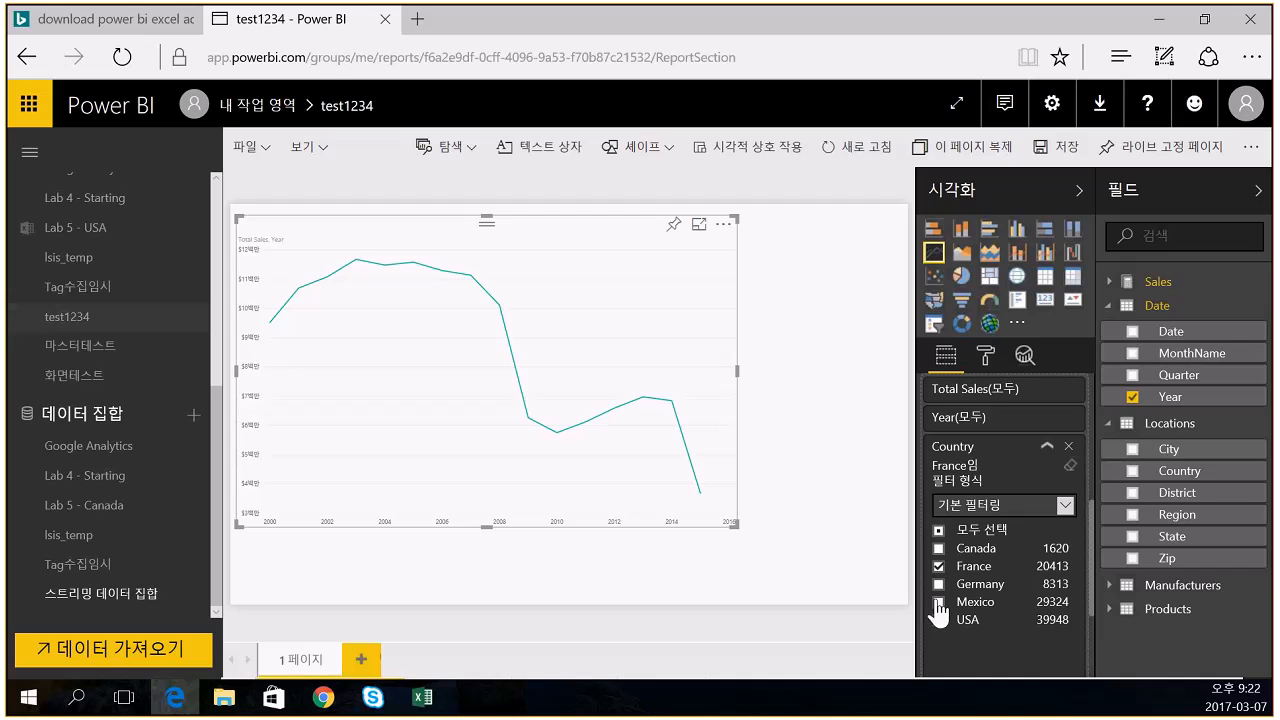
left_click(939, 620)
left_click(940, 620)
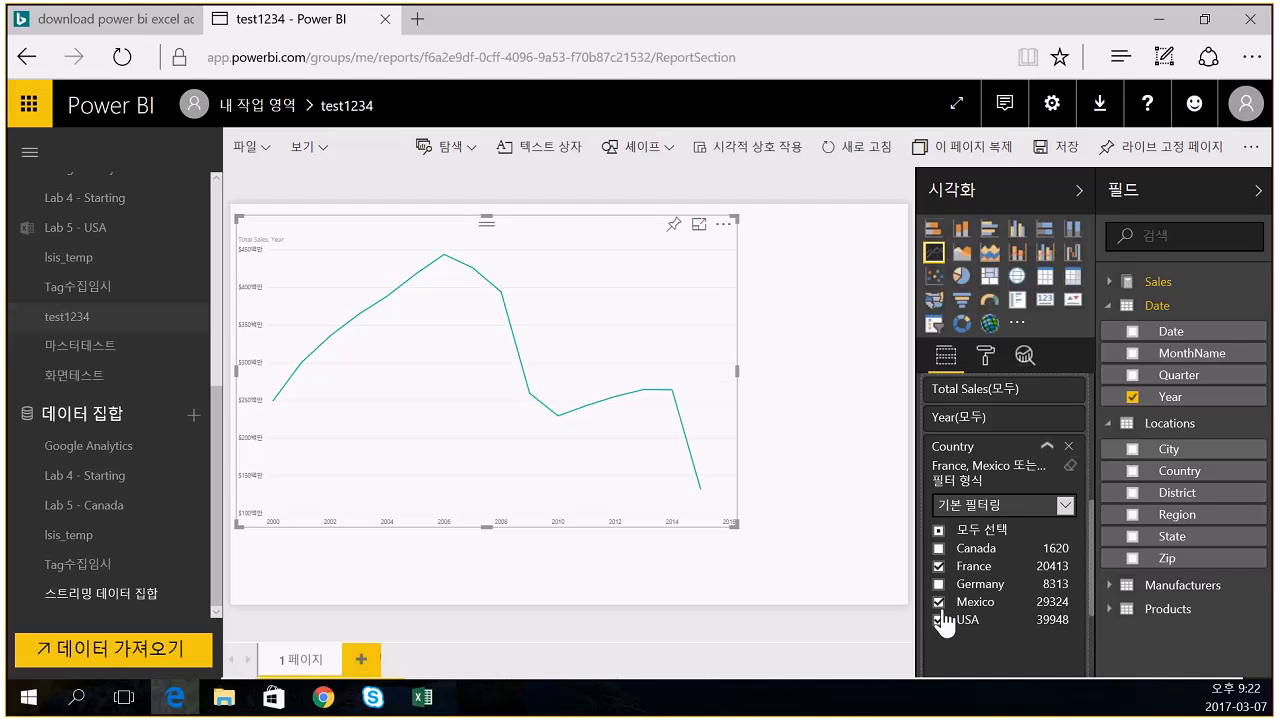
left_click(939, 602)
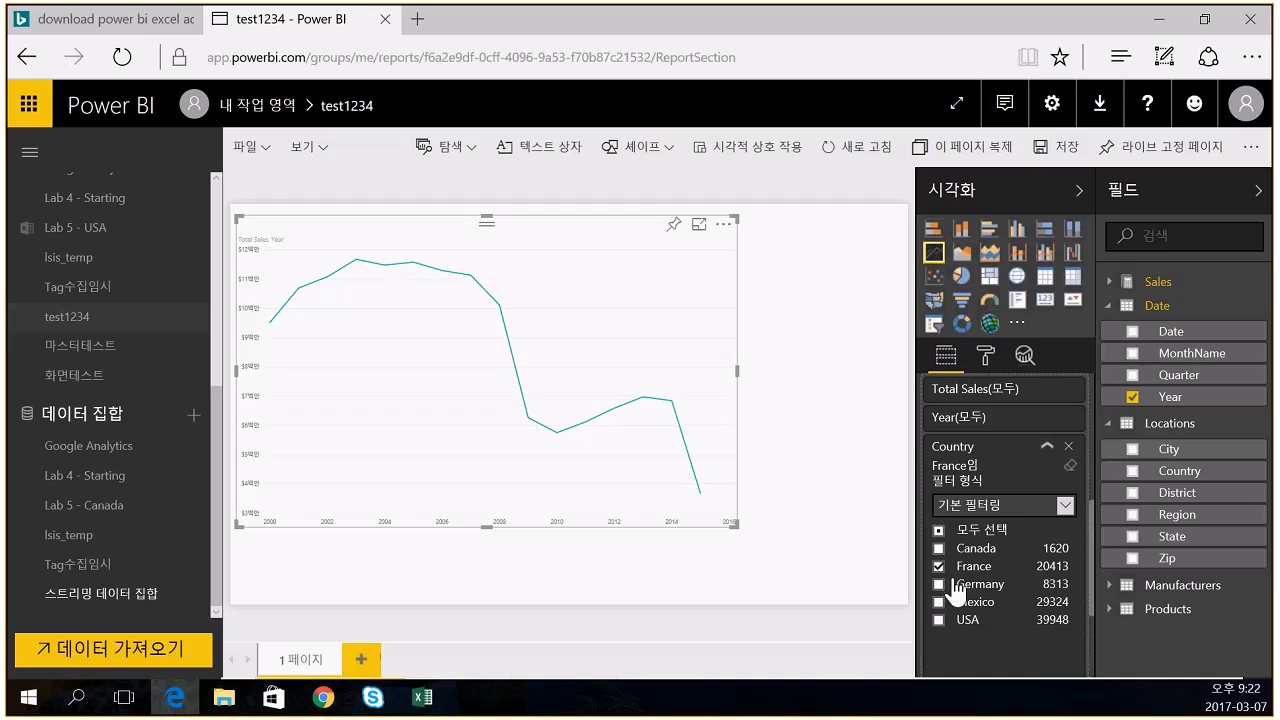
left_click(869, 365)
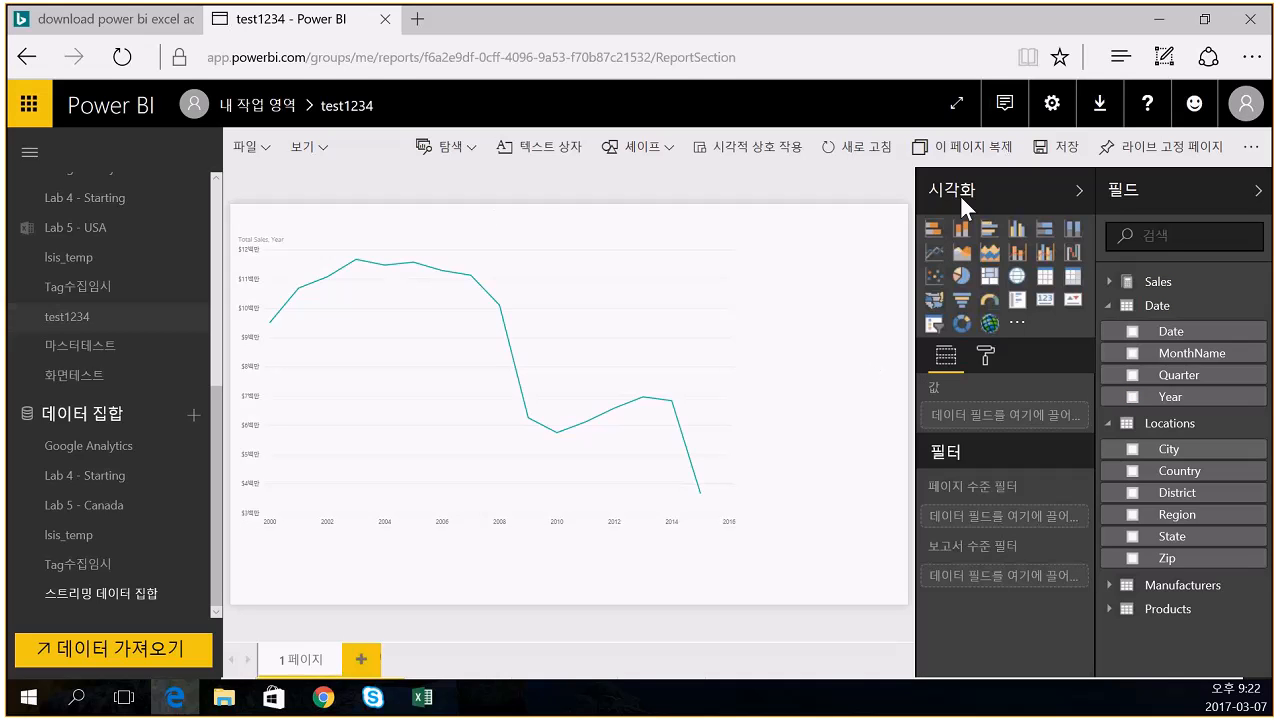
- Save the France-filtered test1234 report and dismiss the save confirmation
left_click(1060, 148)
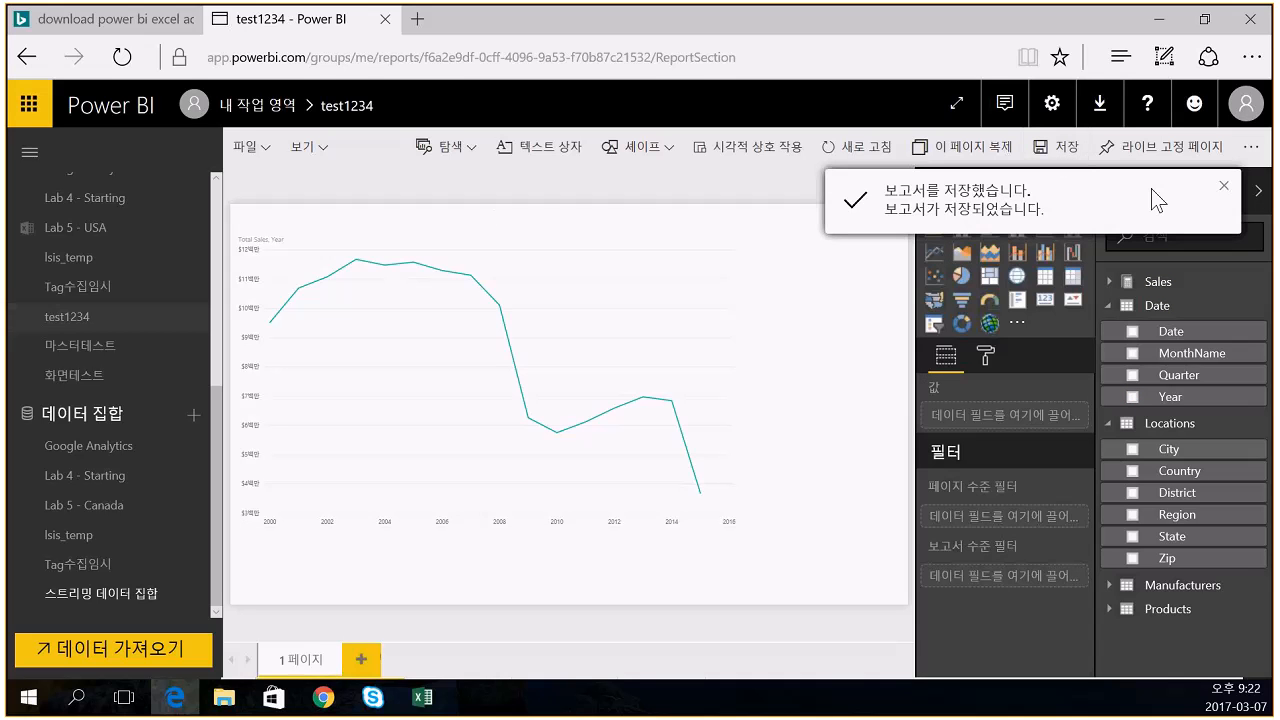
left_click(1224, 192)
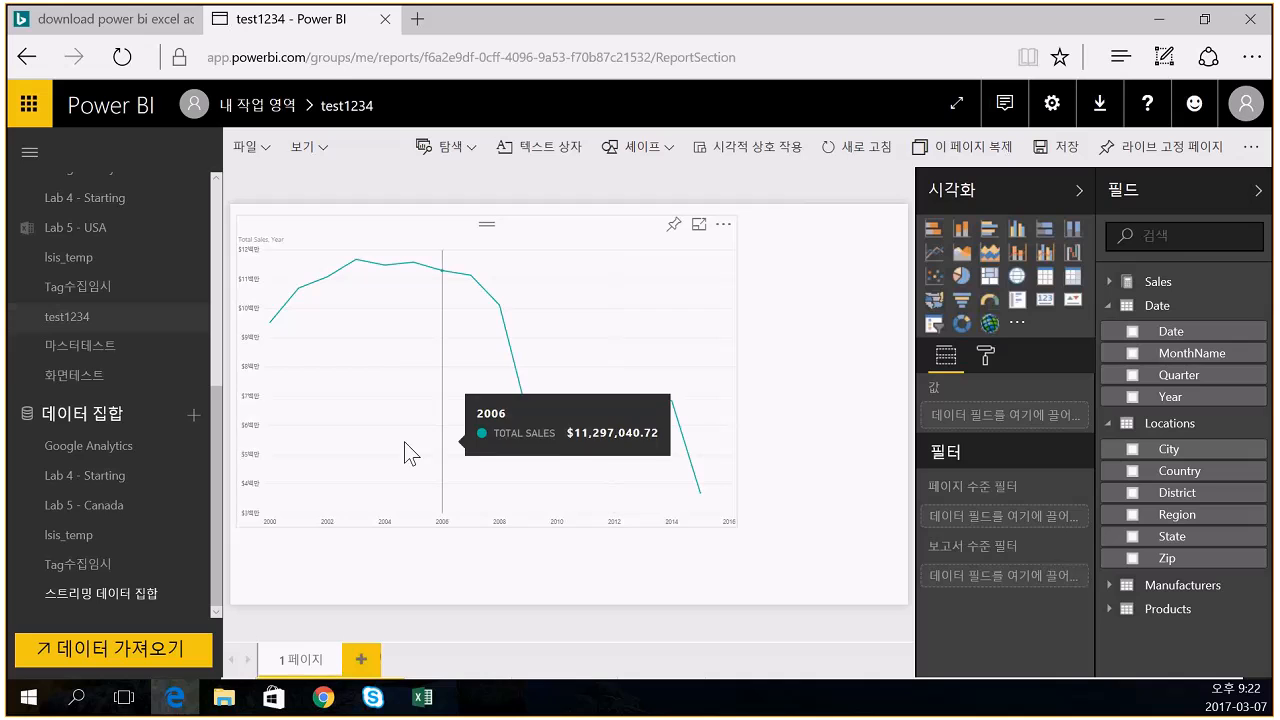
scroll(112, 345, "up", 3)
scroll(117, 352, "up", 2)
- Open excel_test, follow its Total Sales tile to the test1234 report, then return
left_click(95, 318)
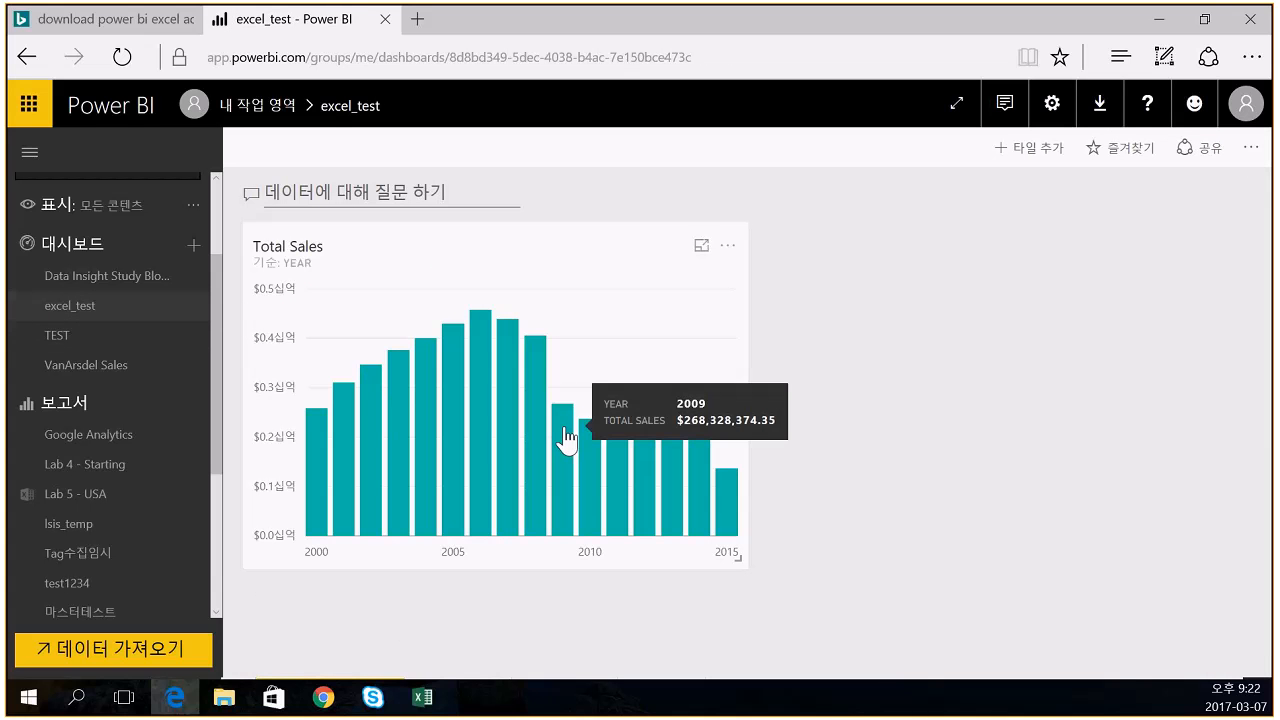
left_click(587, 325)
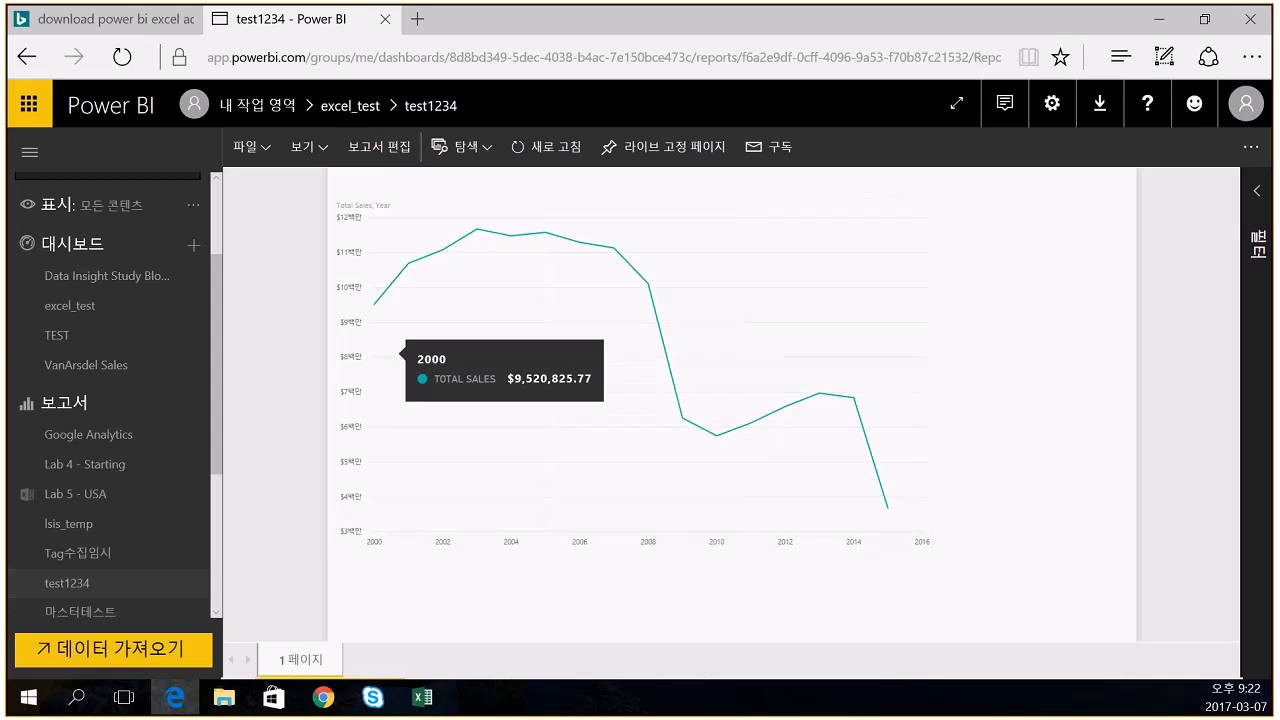
left_click(70, 306)
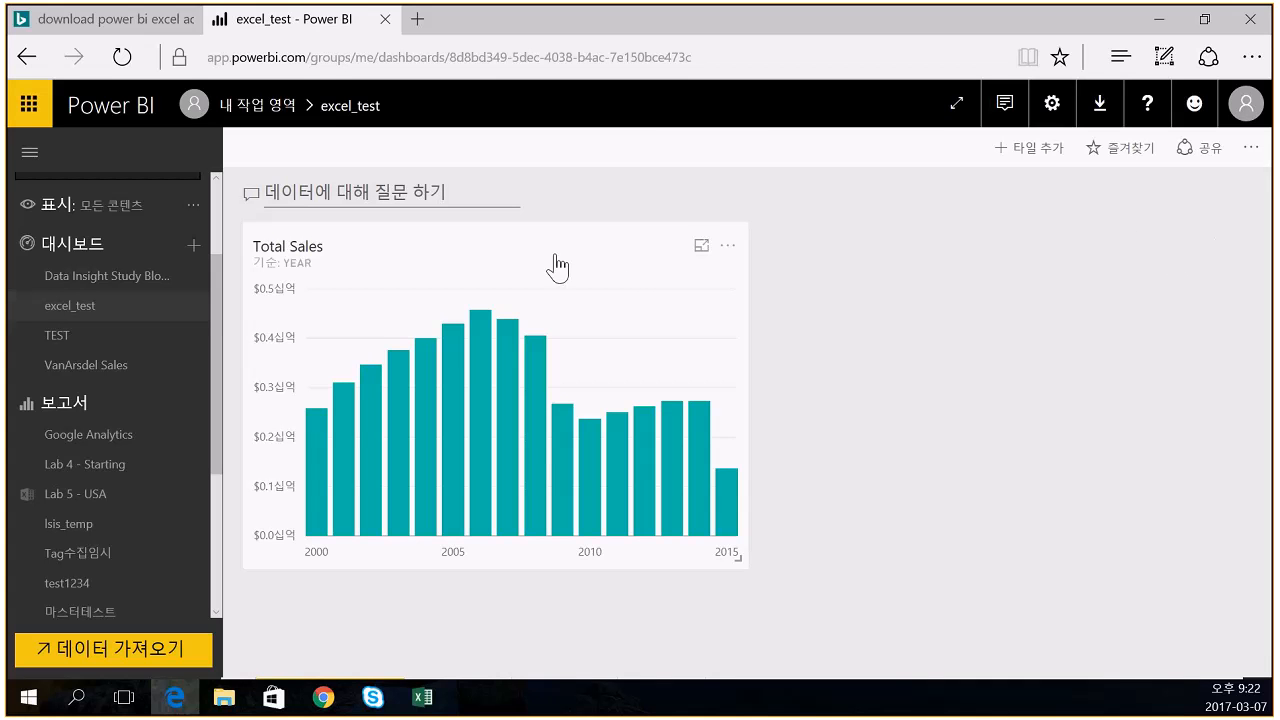
- Begin adding a dashboard tile, try Text box and Image, then cancel
left_click(999, 155)
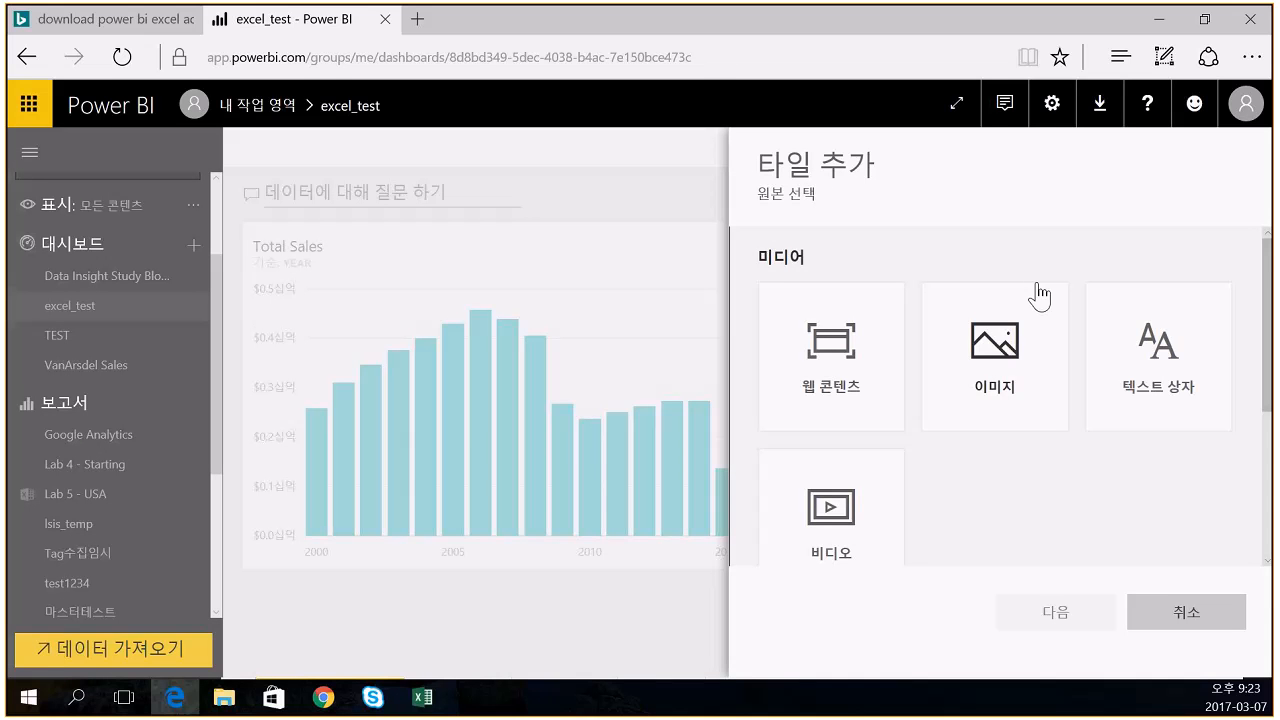
left_click(1138, 346)
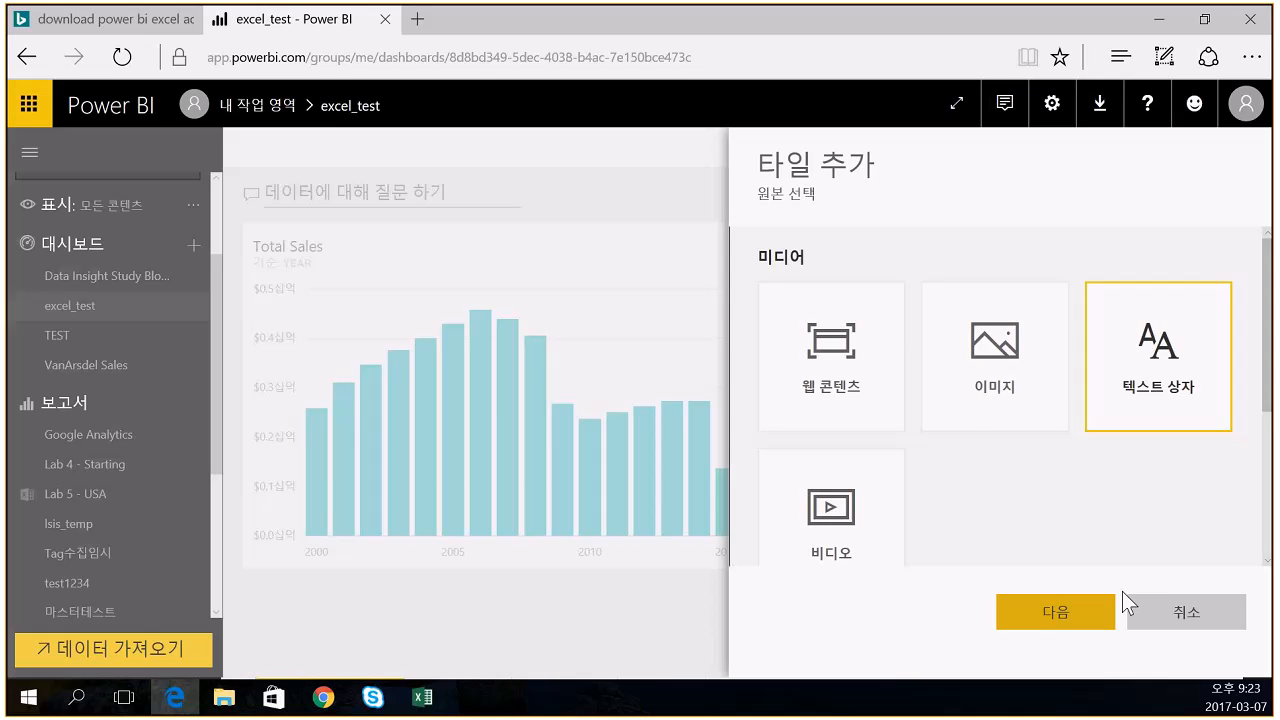
left_click(1008, 365)
left_click(1140, 615)
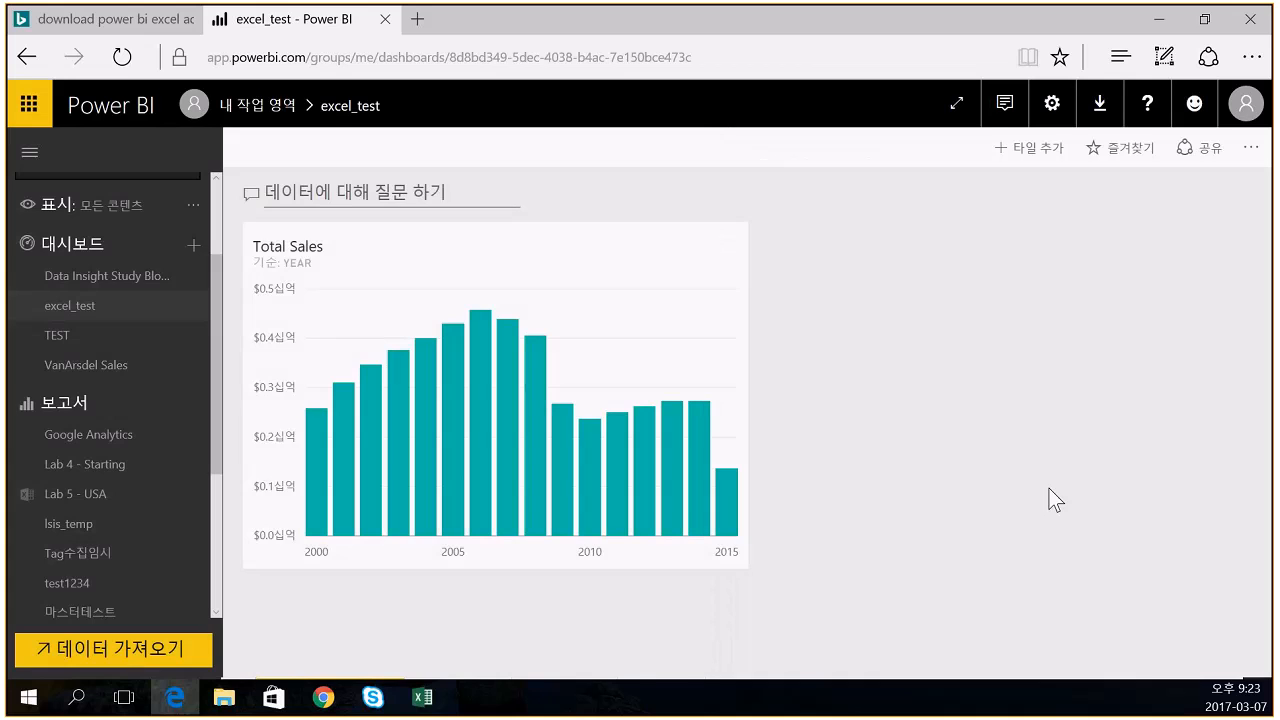
- Open a blank Edge tab and open an MSN news story in another new tab
left_click(417, 19)
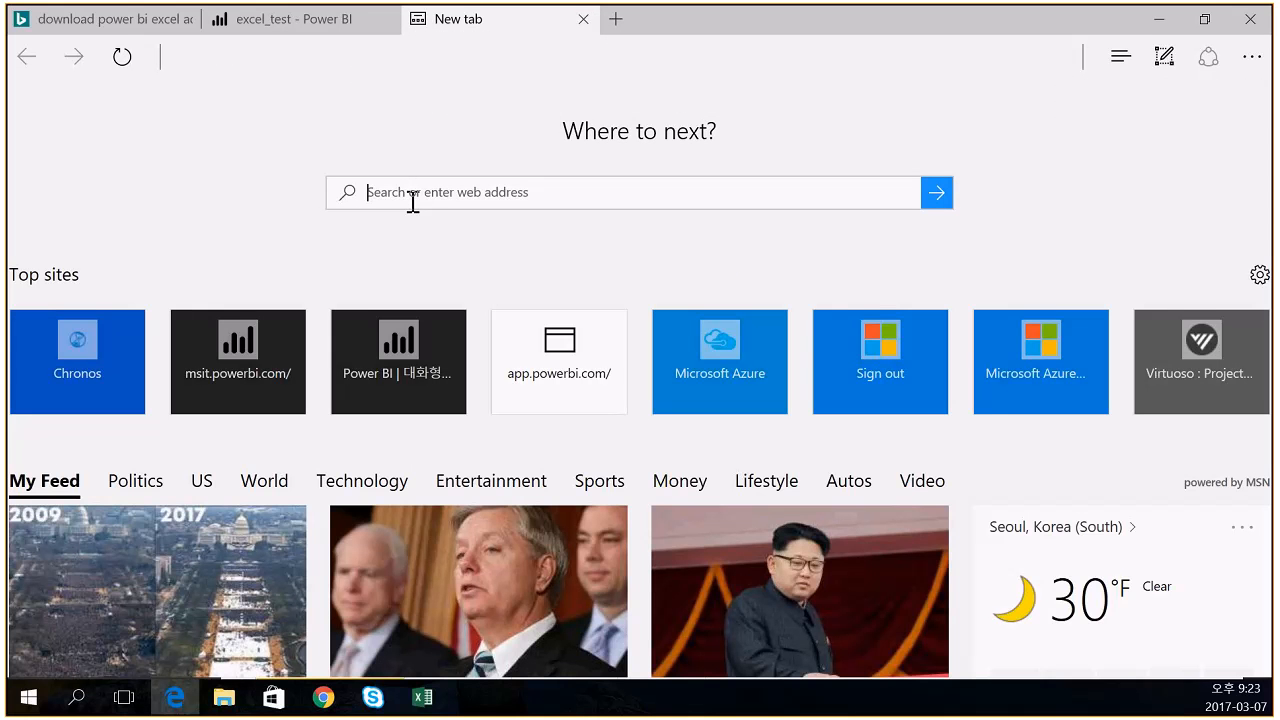
right_click(758, 600)
left_click(775, 614)
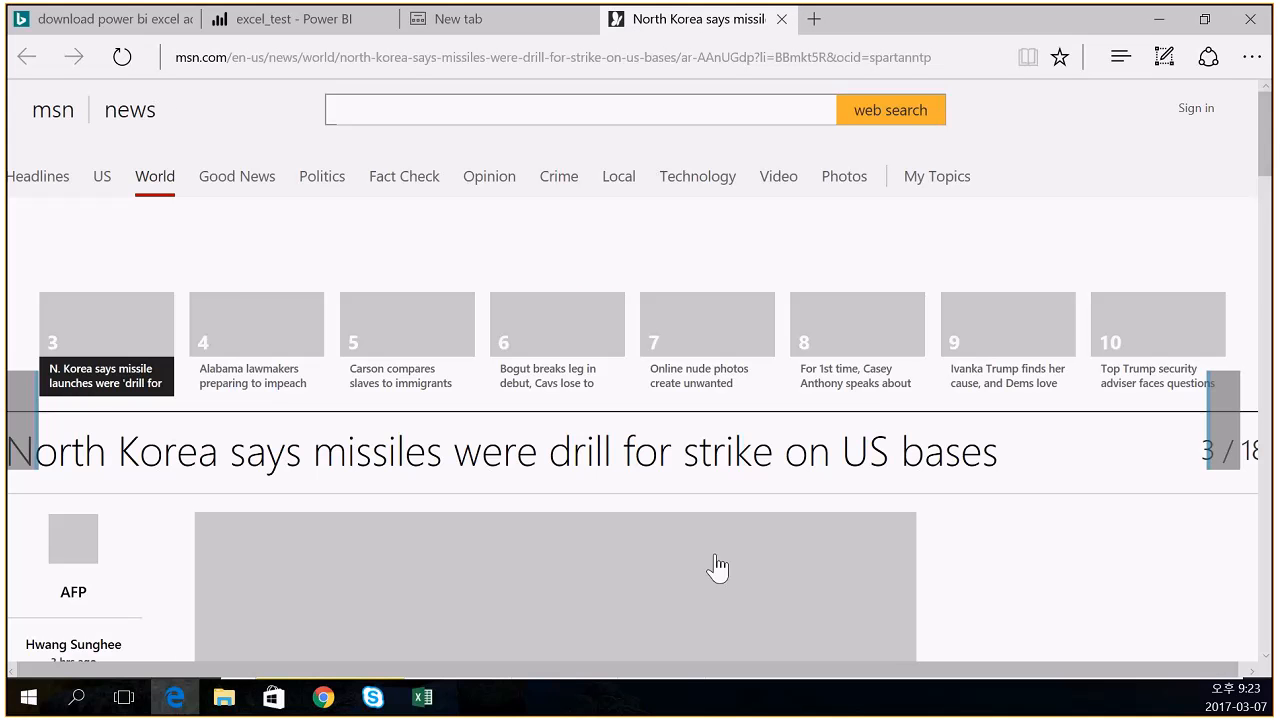
- Scroll the North Korea missiles article, bring up the photo's options, and select the address bar
scroll(725, 566, "down", 3)
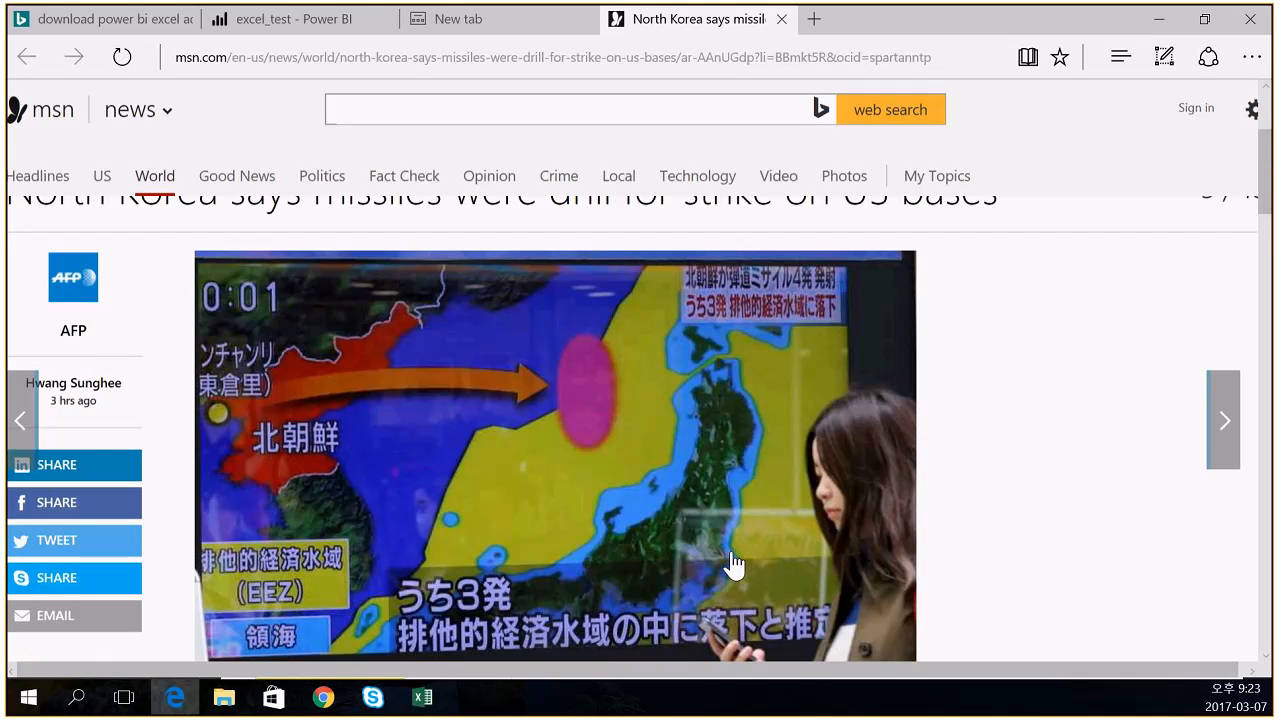
scroll(733, 565, "down", 2)
scroll(575, 341, "up", 1)
right_click(575, 341)
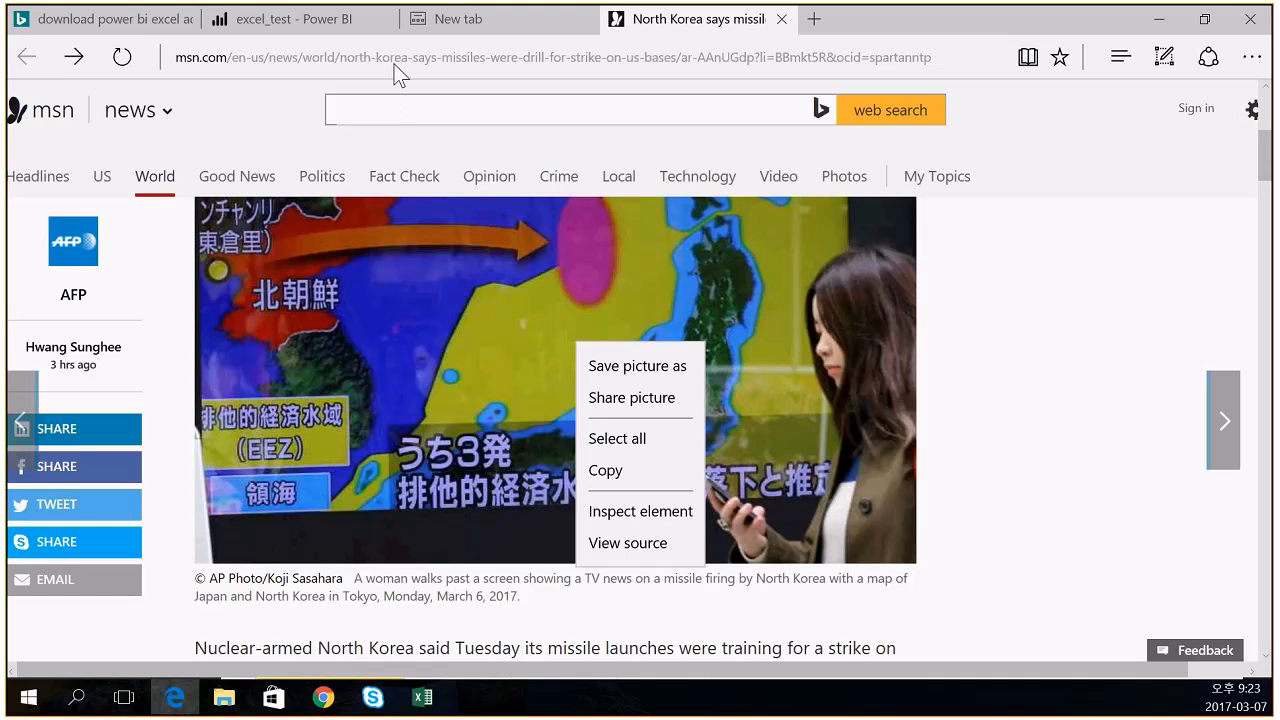
left_click(425, 55)
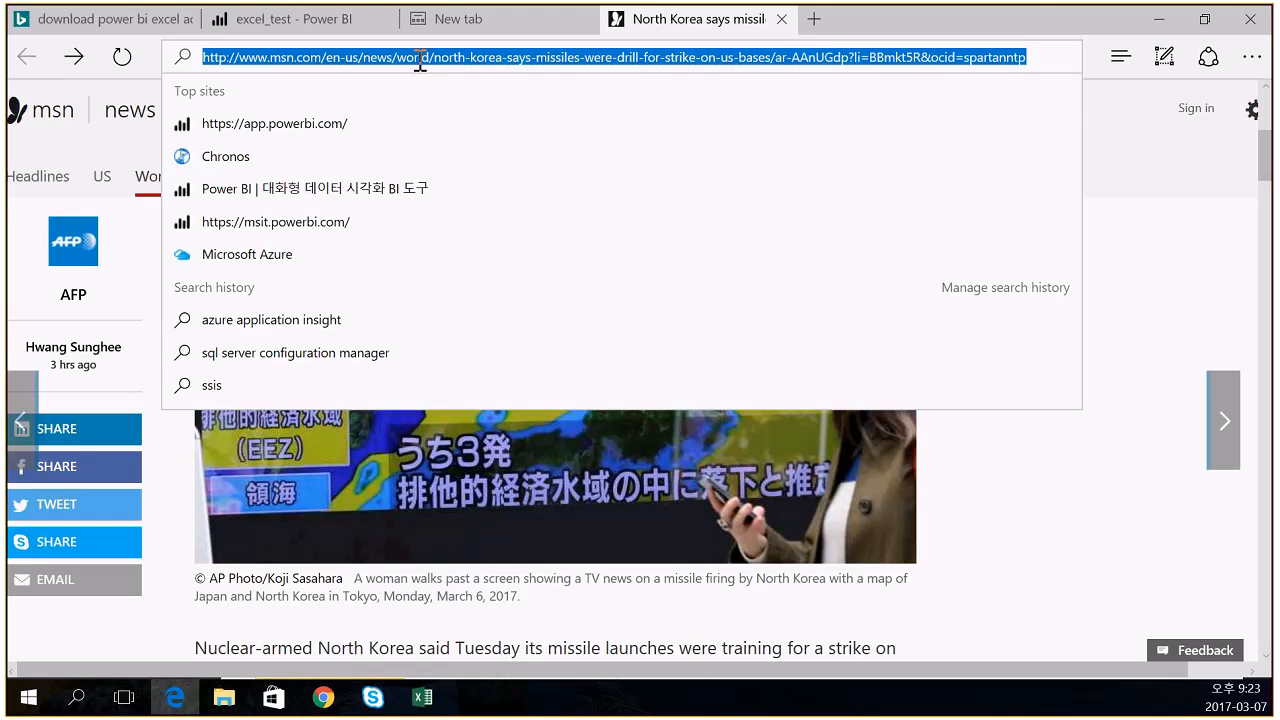
- Search Bing for 'power bi' and show the image results
type("vkdnj")
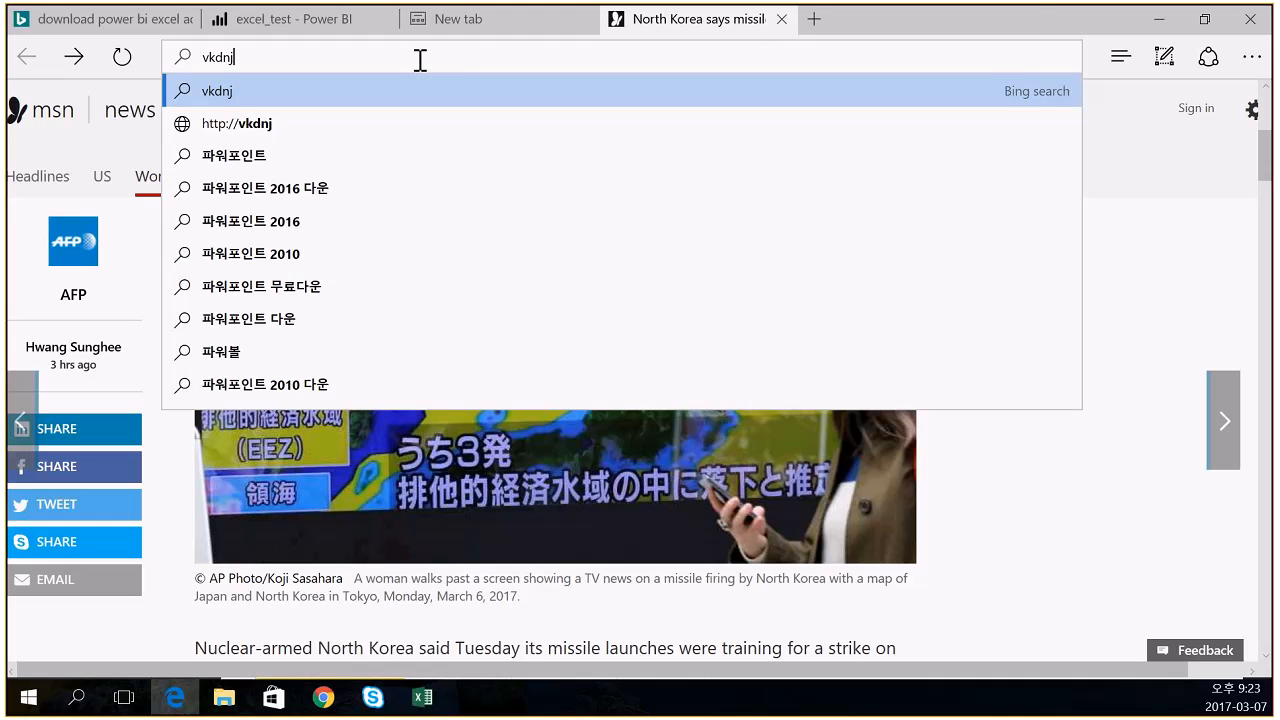
key("BackSpace")
key("BackSpace")
key("BackSpace")
key("BackSpace")
key("BackSpace")
type("power b")
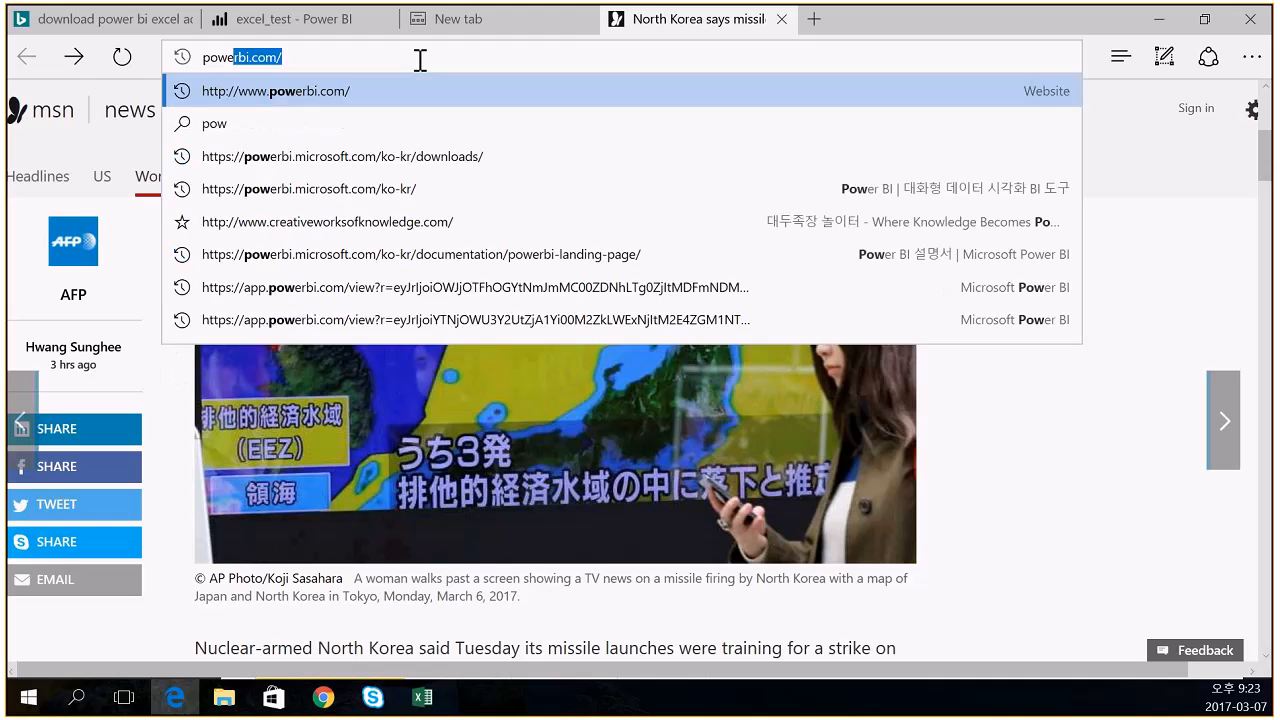
type("i")
key("Return")
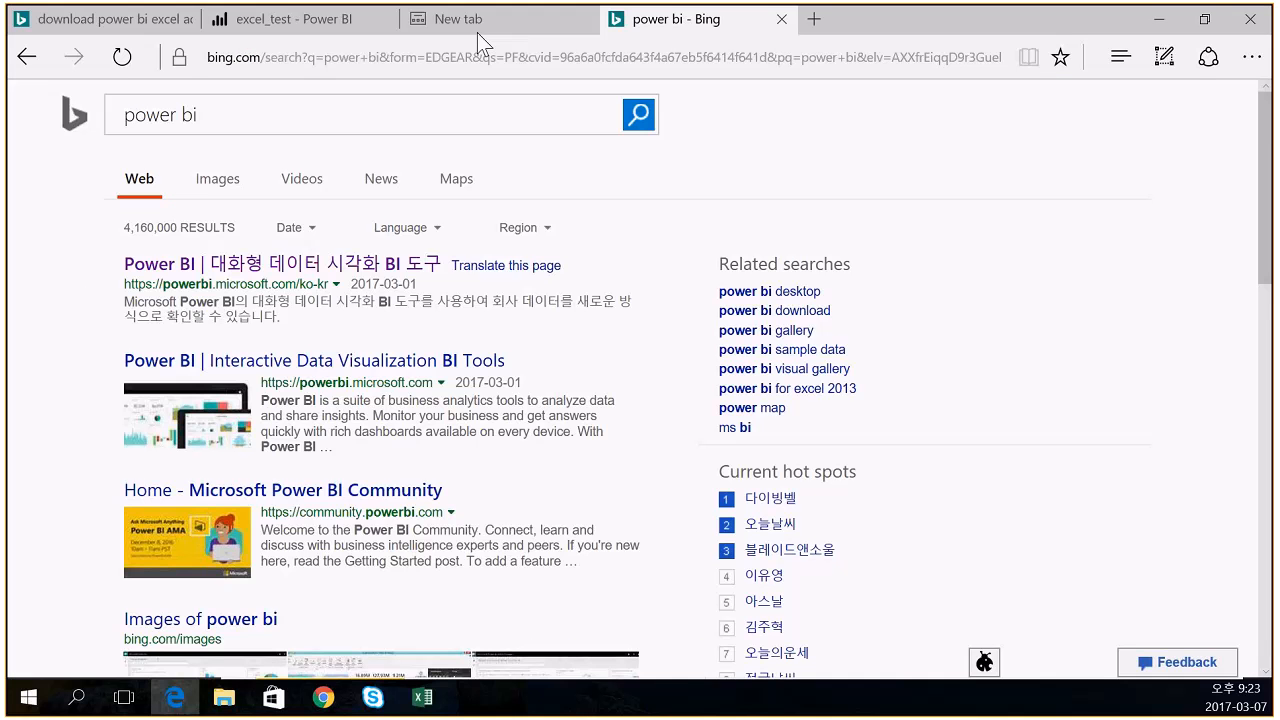
left_click(215, 180)
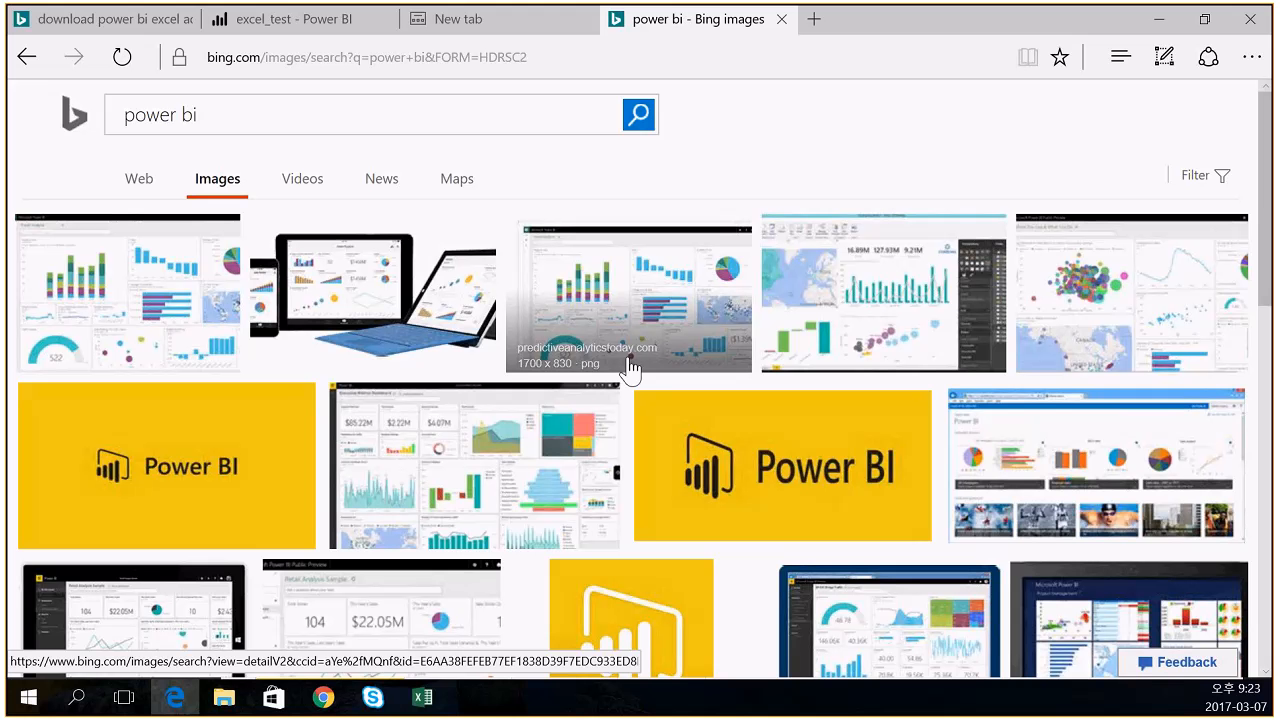
scroll(945, 445, "down", 3)
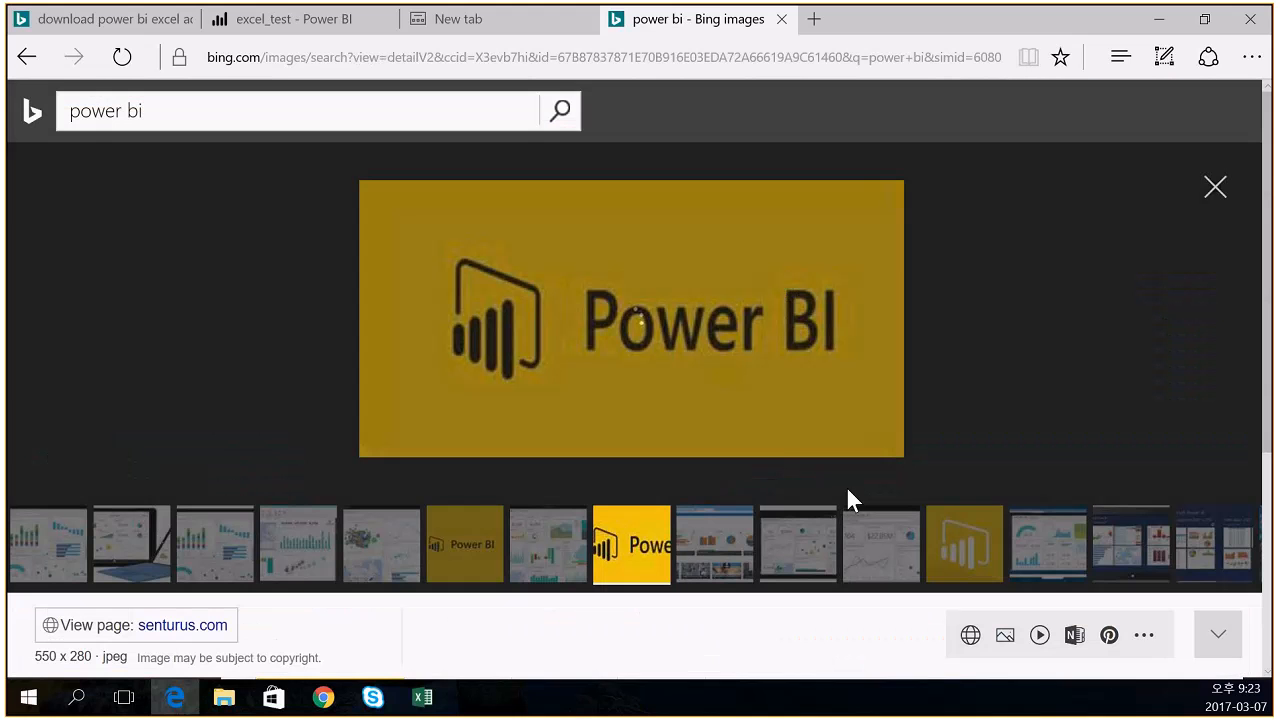
- Look over a Power BI logo result, then reopen the results page in Internet Explorer
right_click(569, 312)
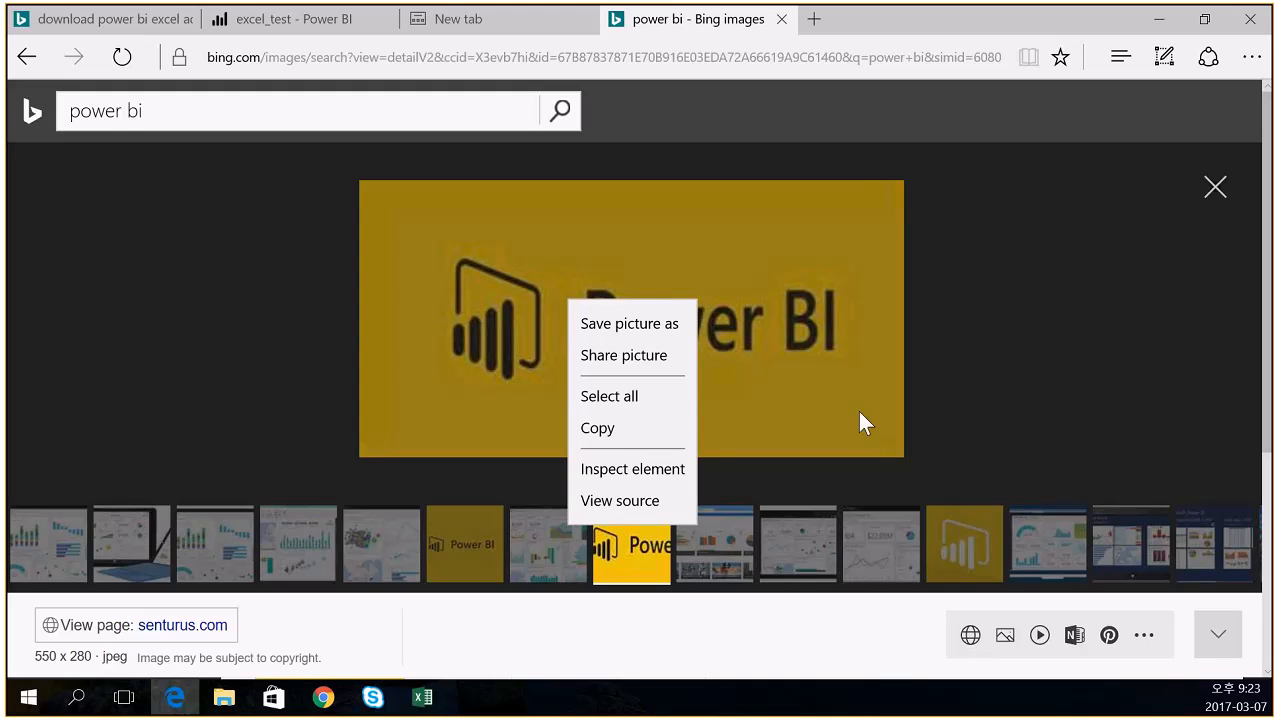
left_click(774, 409)
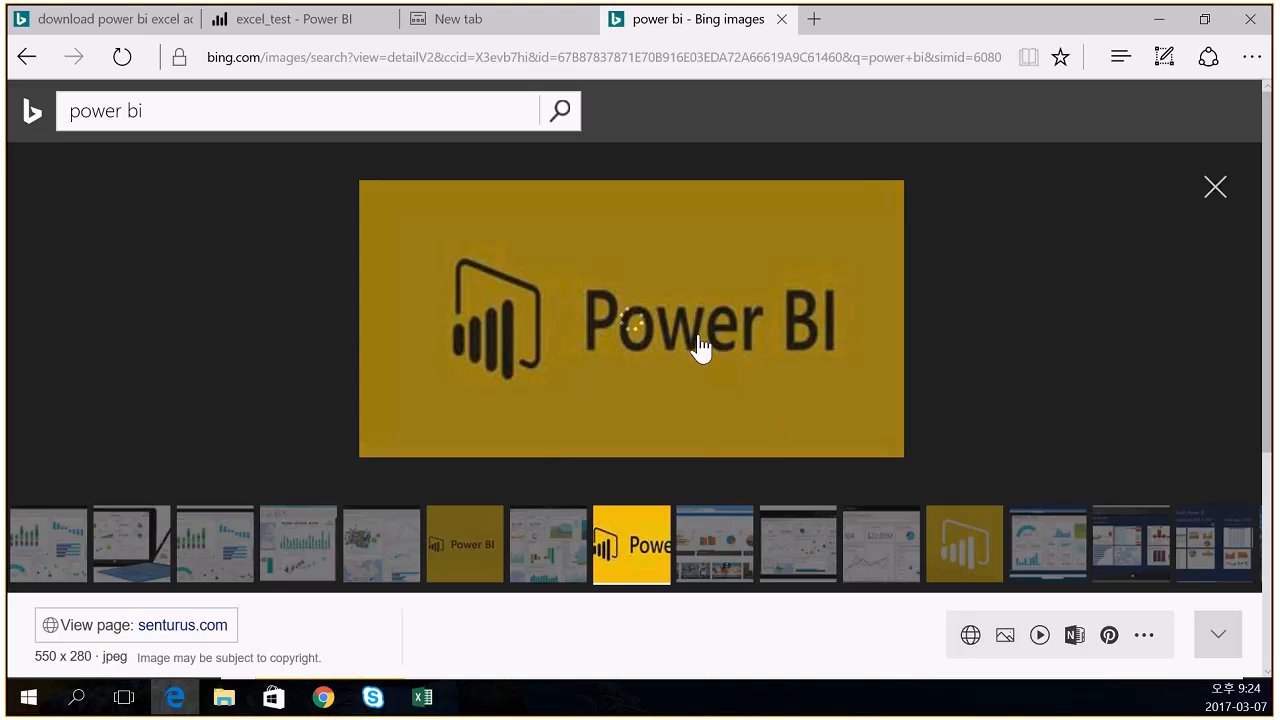
left_click(1215, 188)
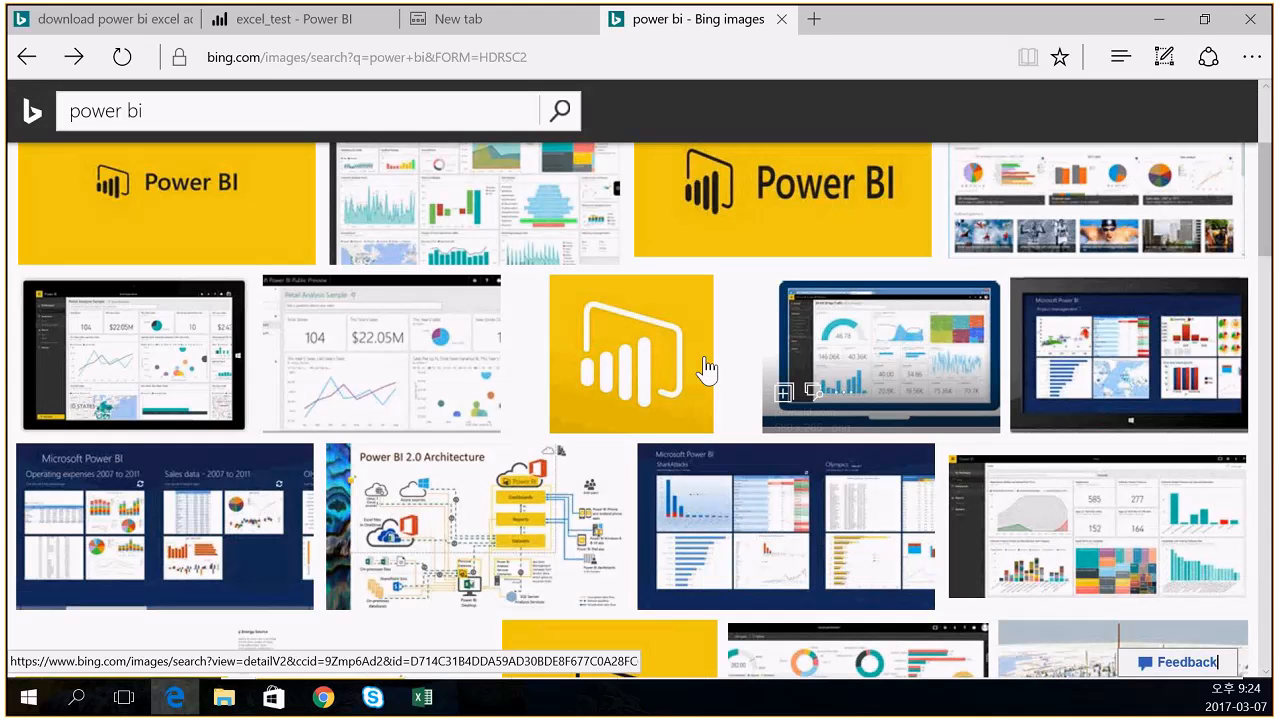
right_click(729, 236)
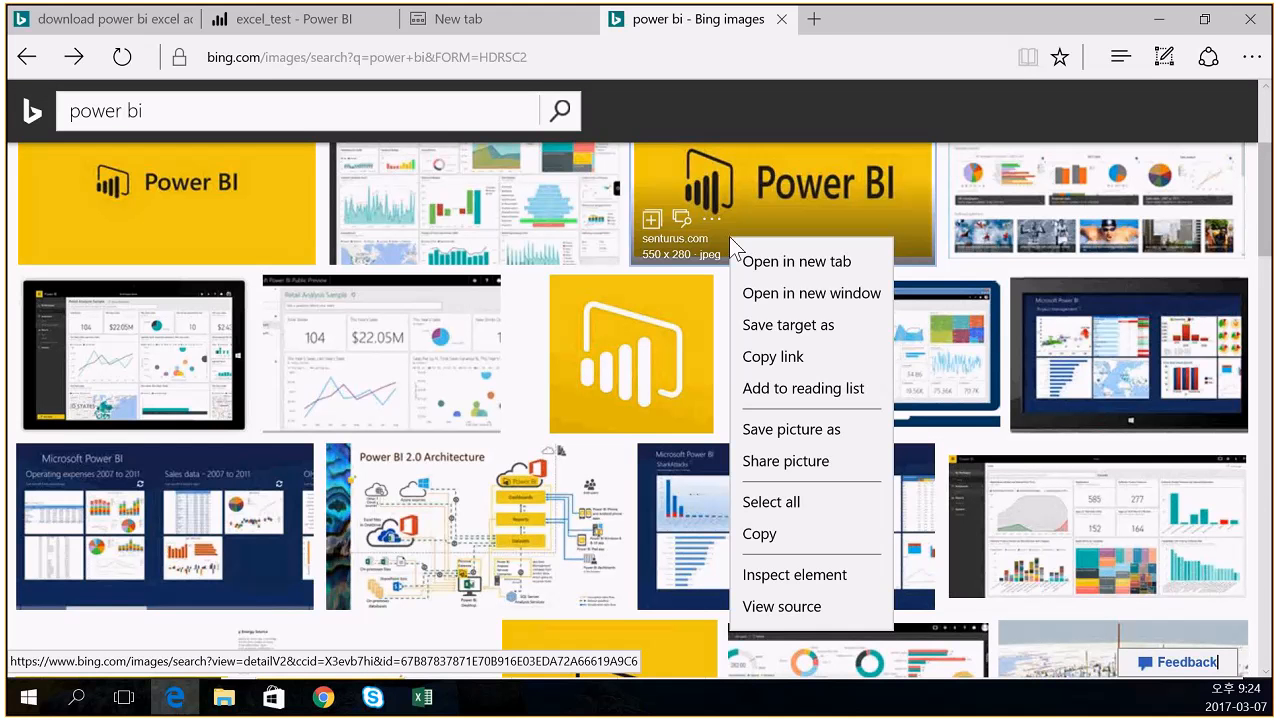
left_click(1251, 57)
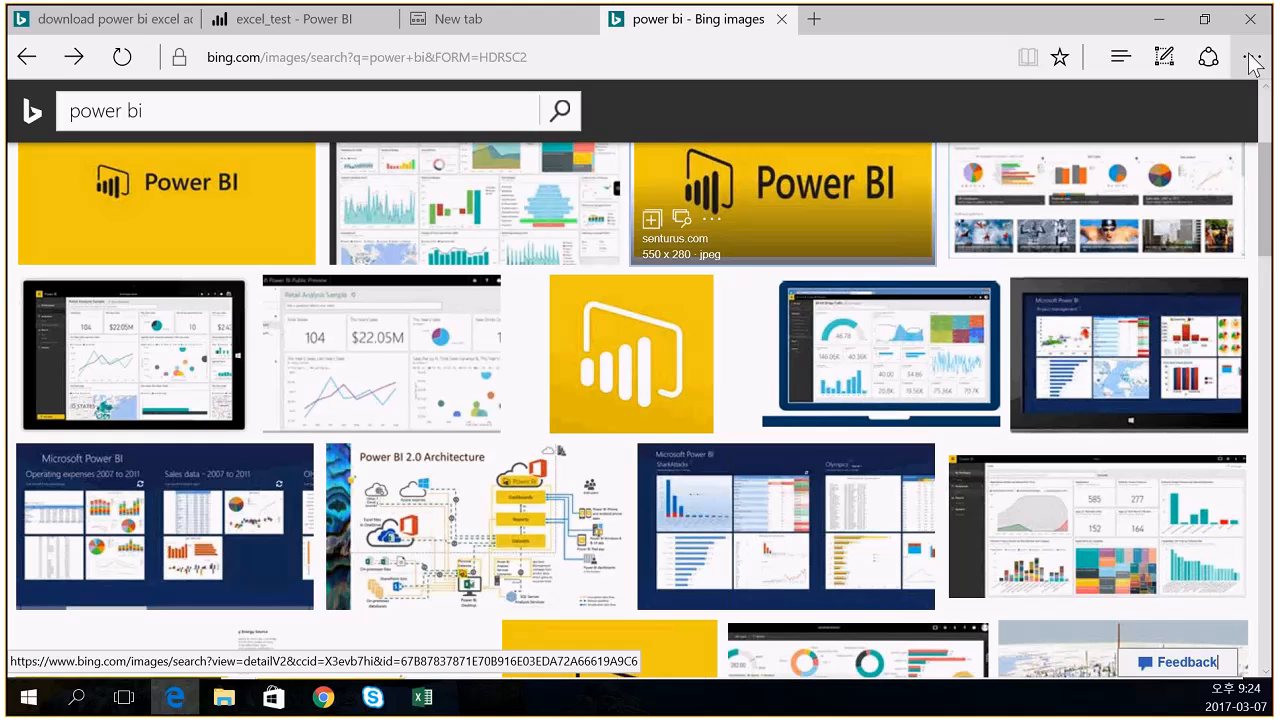
left_click(1251, 57)
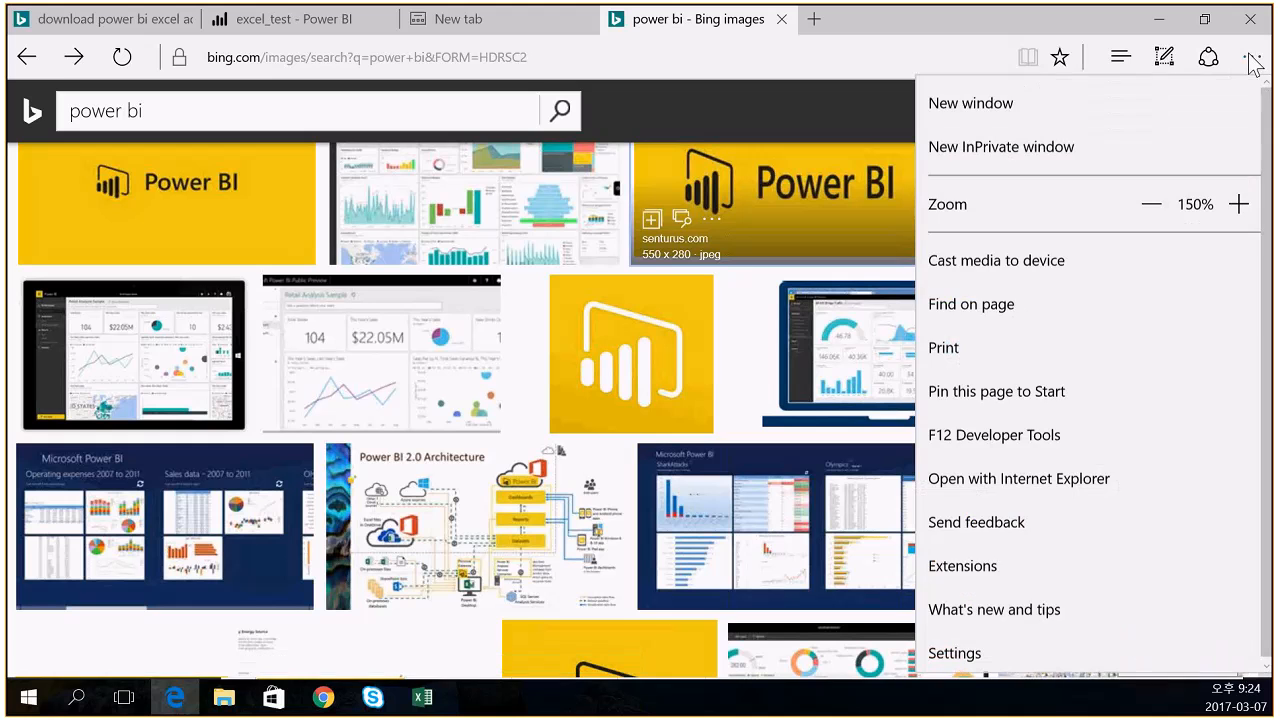
left_click(1071, 456)
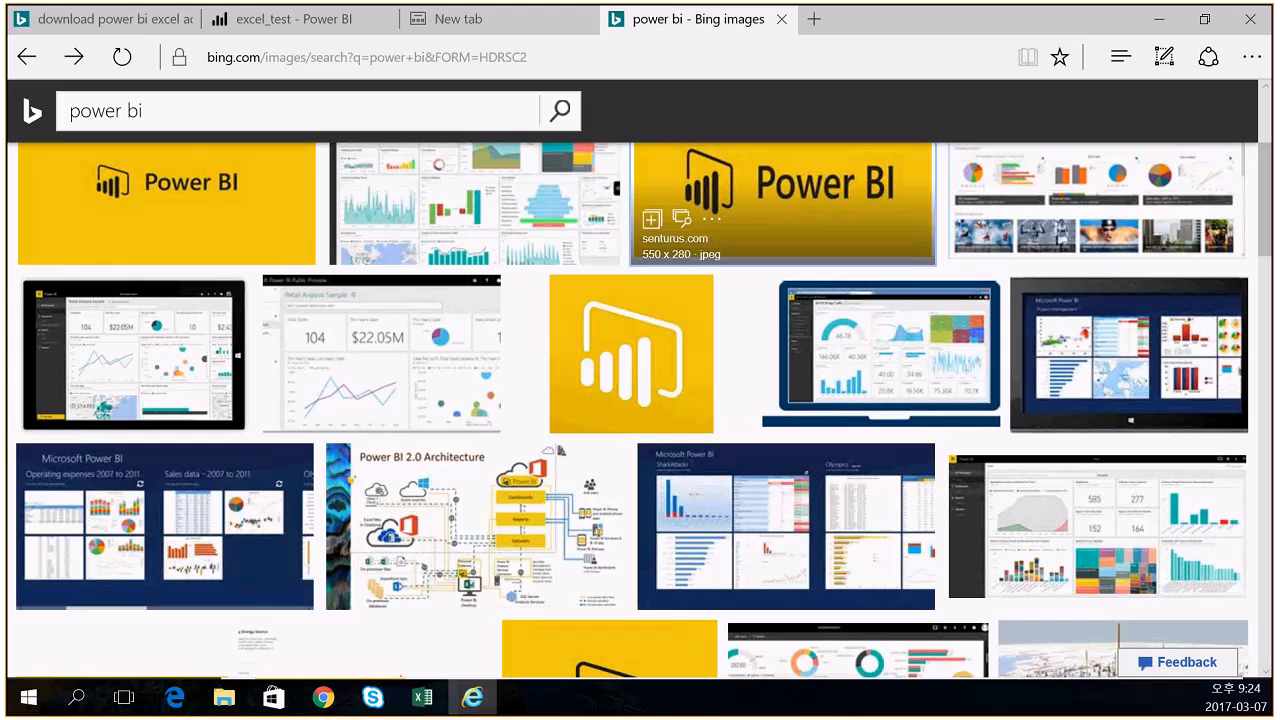
- Maximize Internet Explorer and show the Power BI logo in large view
left_click(472, 697)
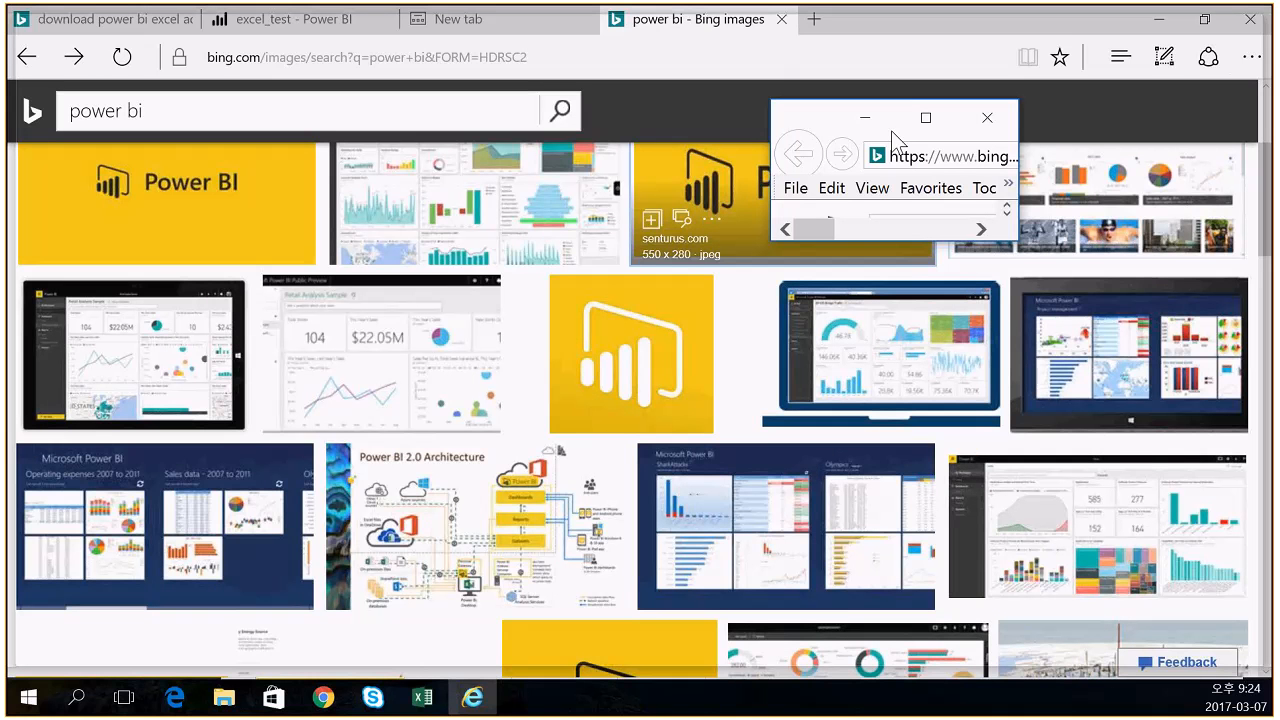
double_click(891, 131)
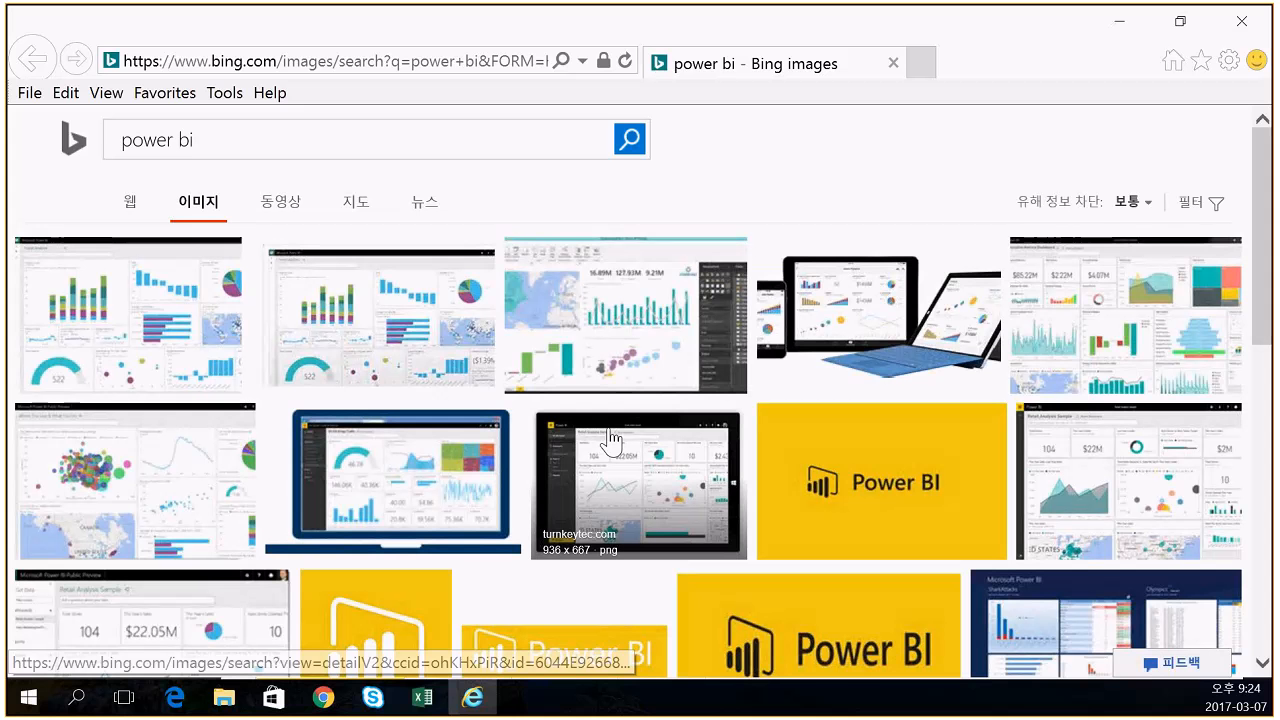
left_click(805, 646)
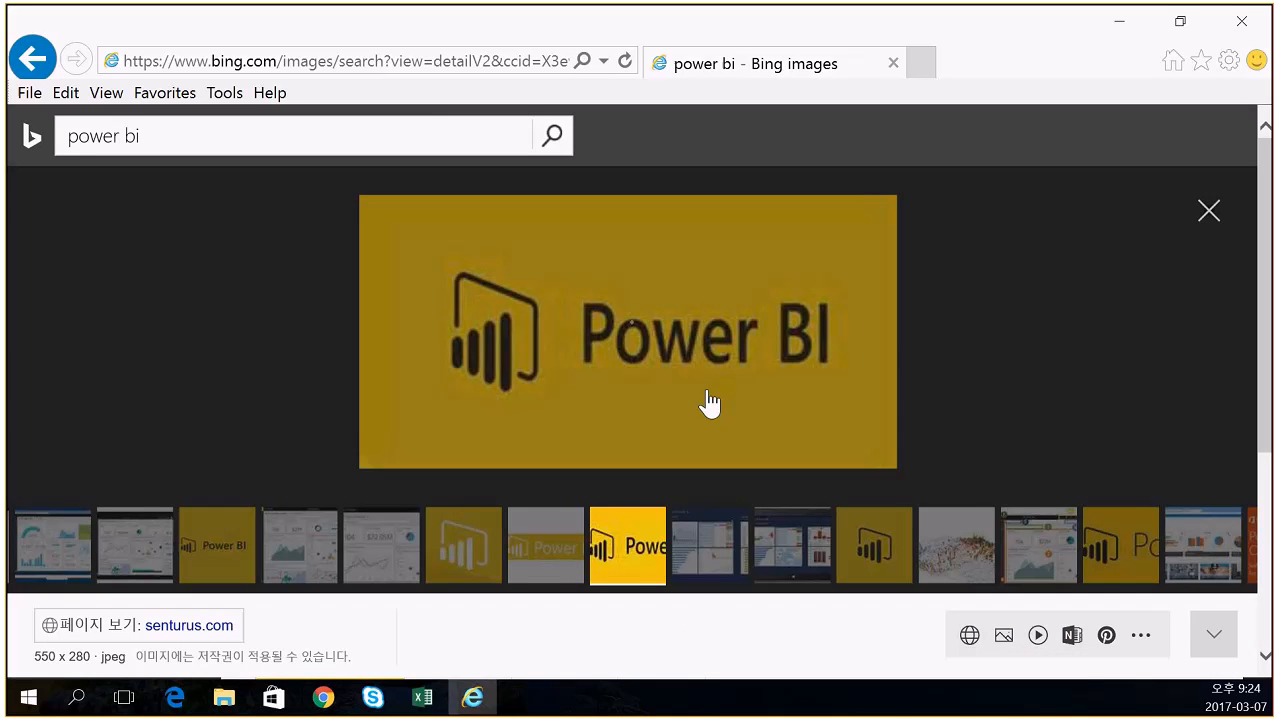
- Copy the Power BI logo image's web address from its Properties, then minimize Internet Explorer
right_click(709, 403)
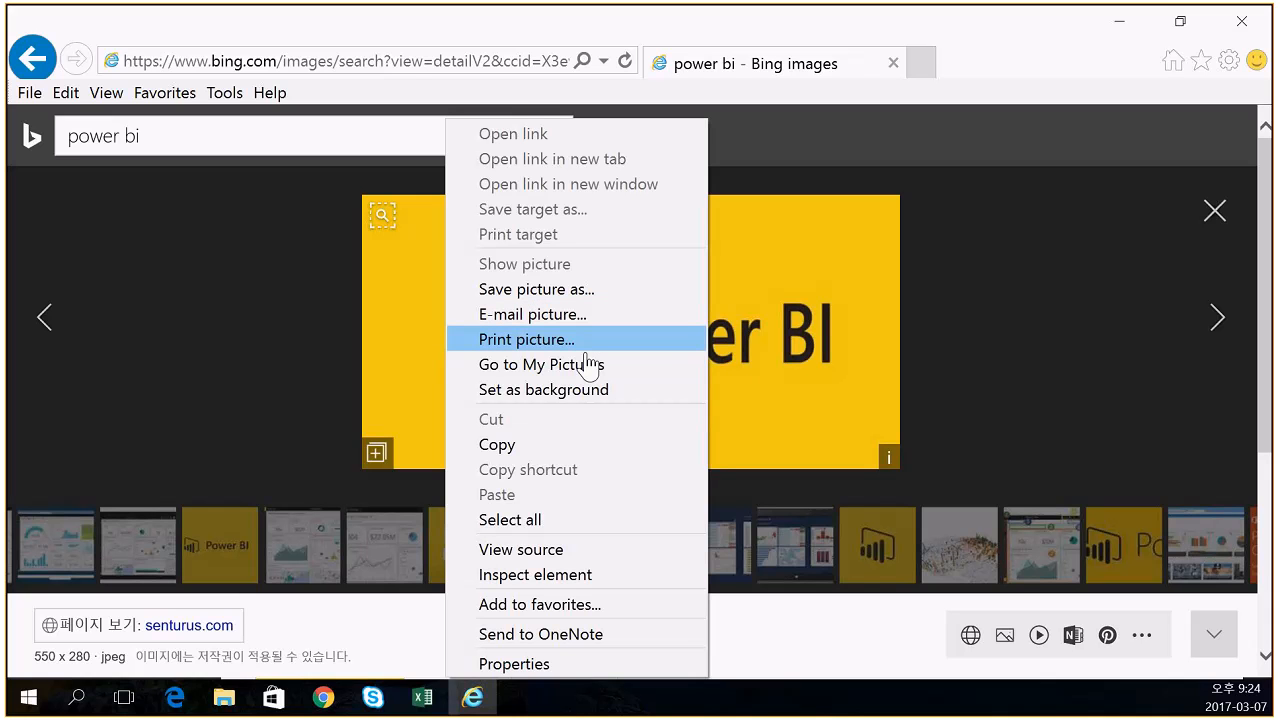
left_click(565, 664)
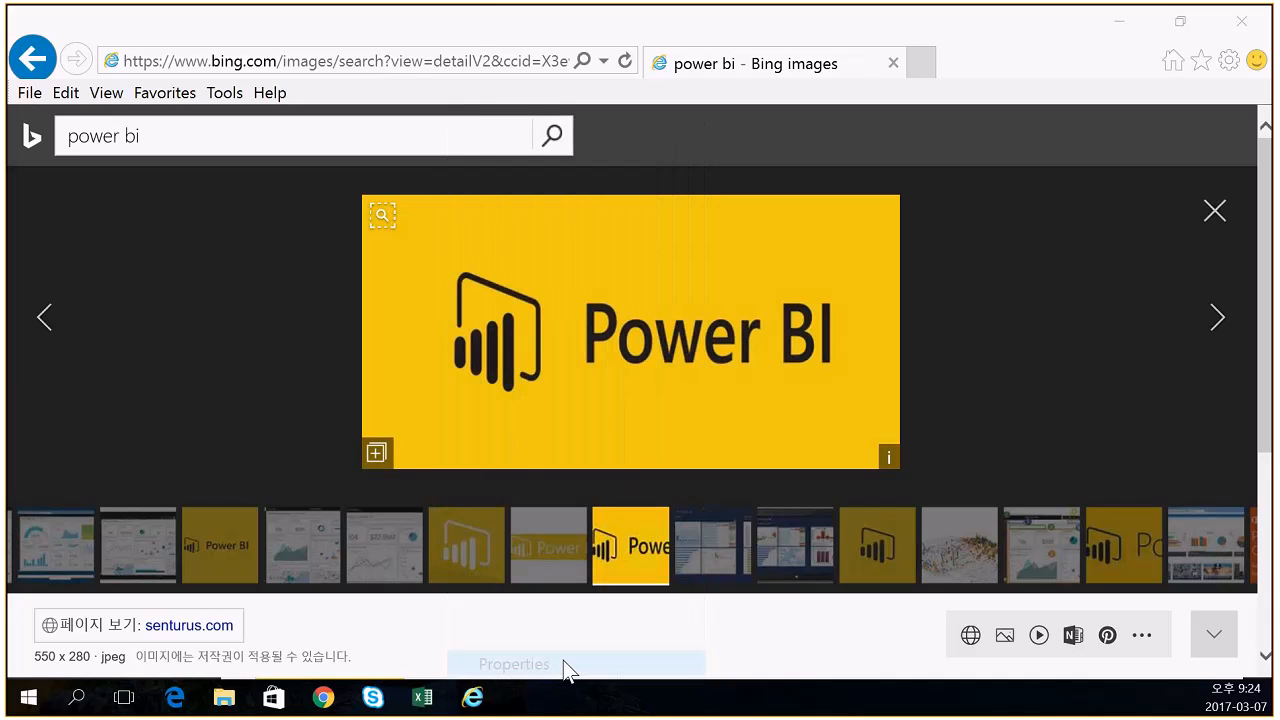
left_click_drag(131, 250, 457, 271)
right_click(311, 262)
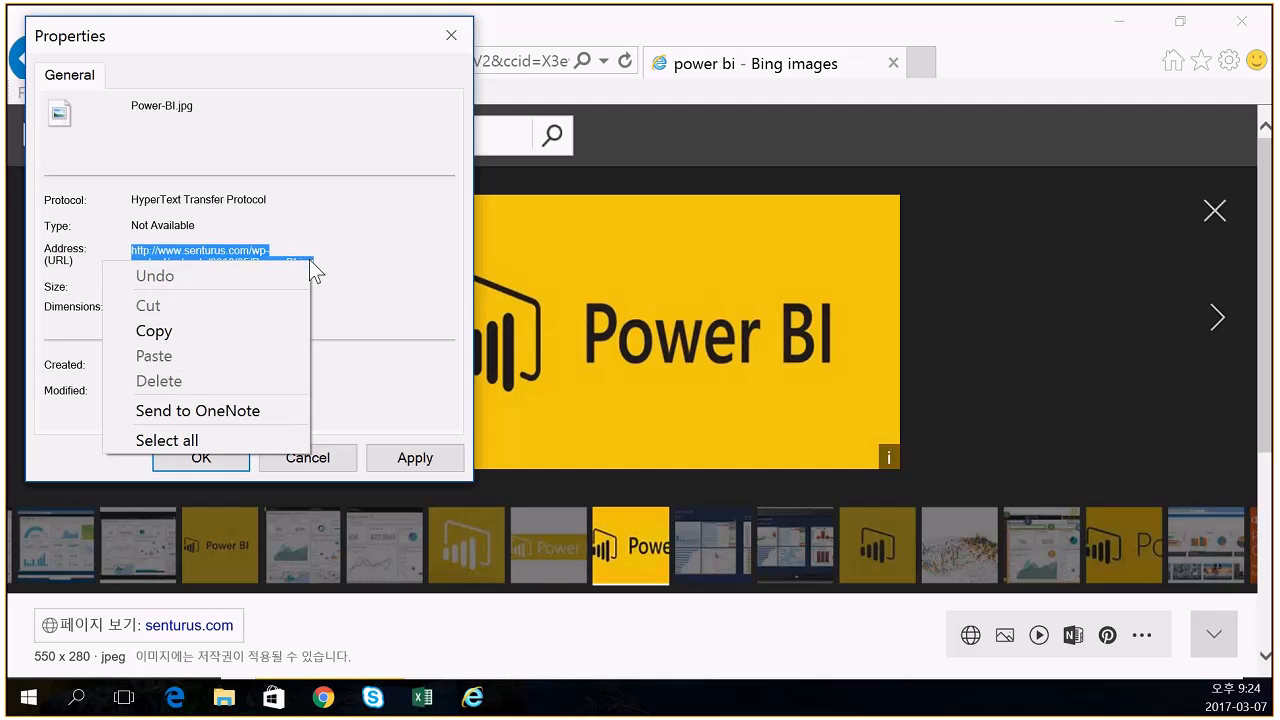
left_click(155, 331)
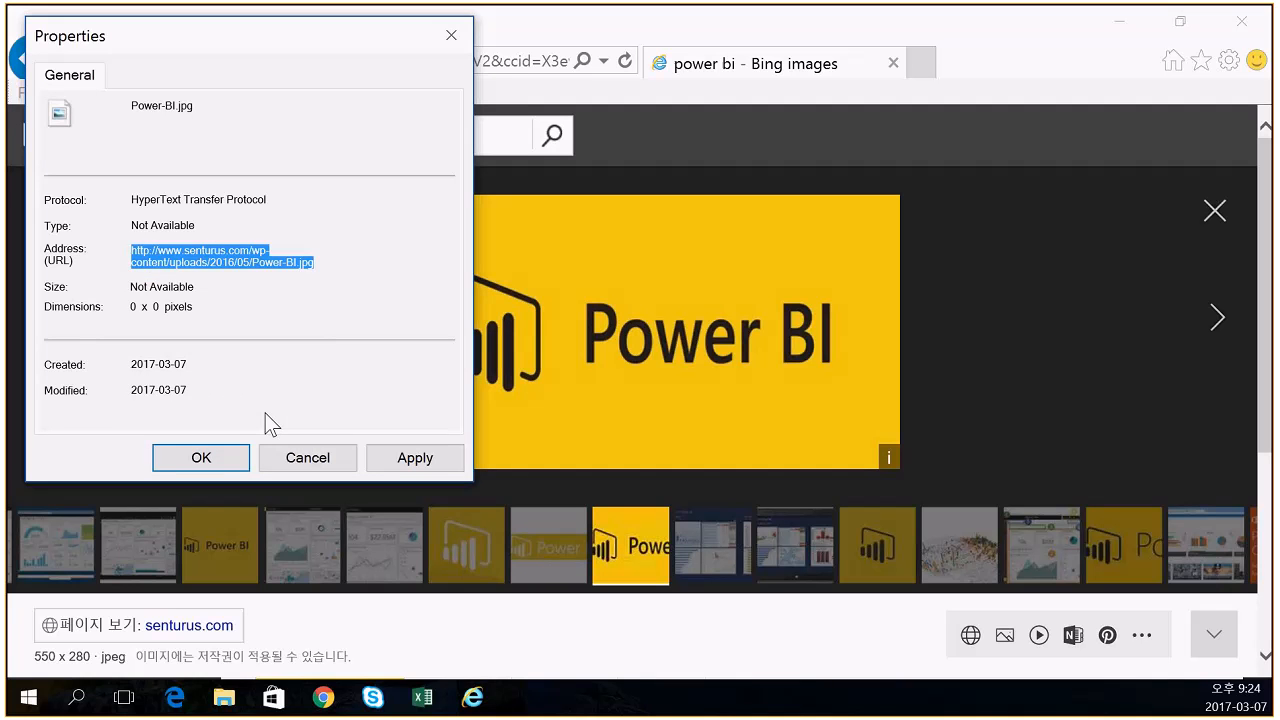
left_click(308, 458)
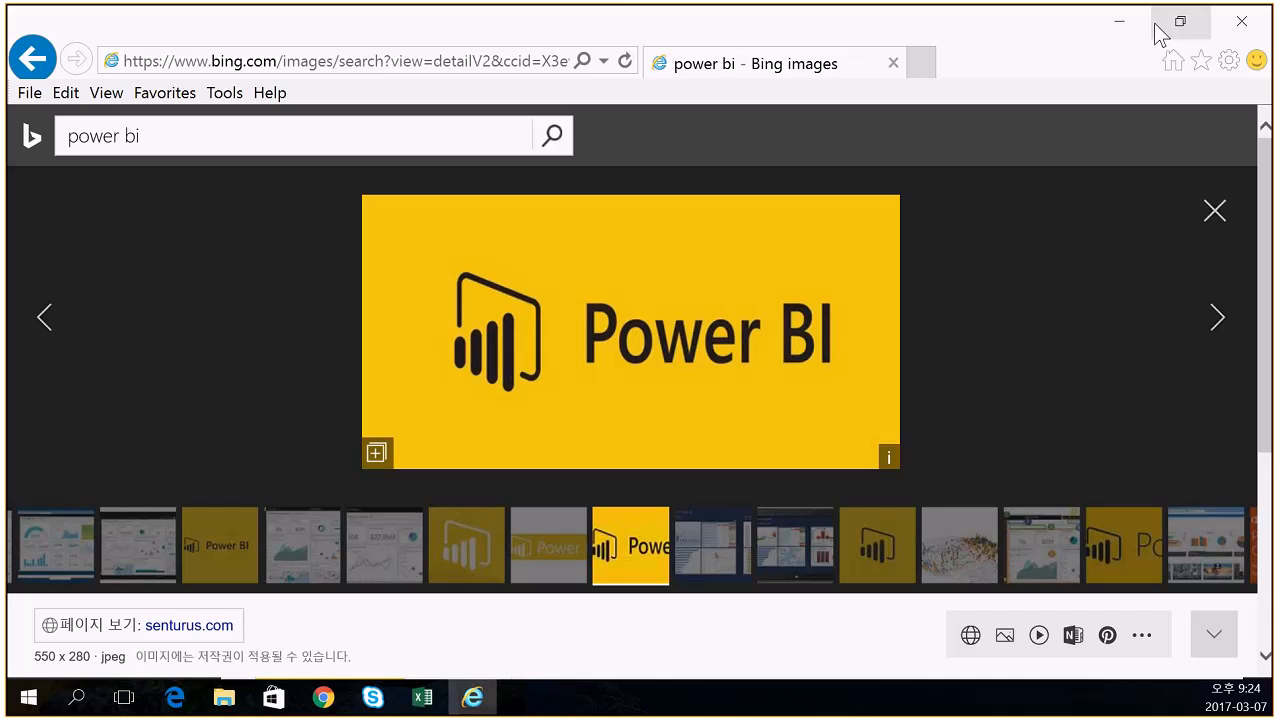
left_click(1124, 22)
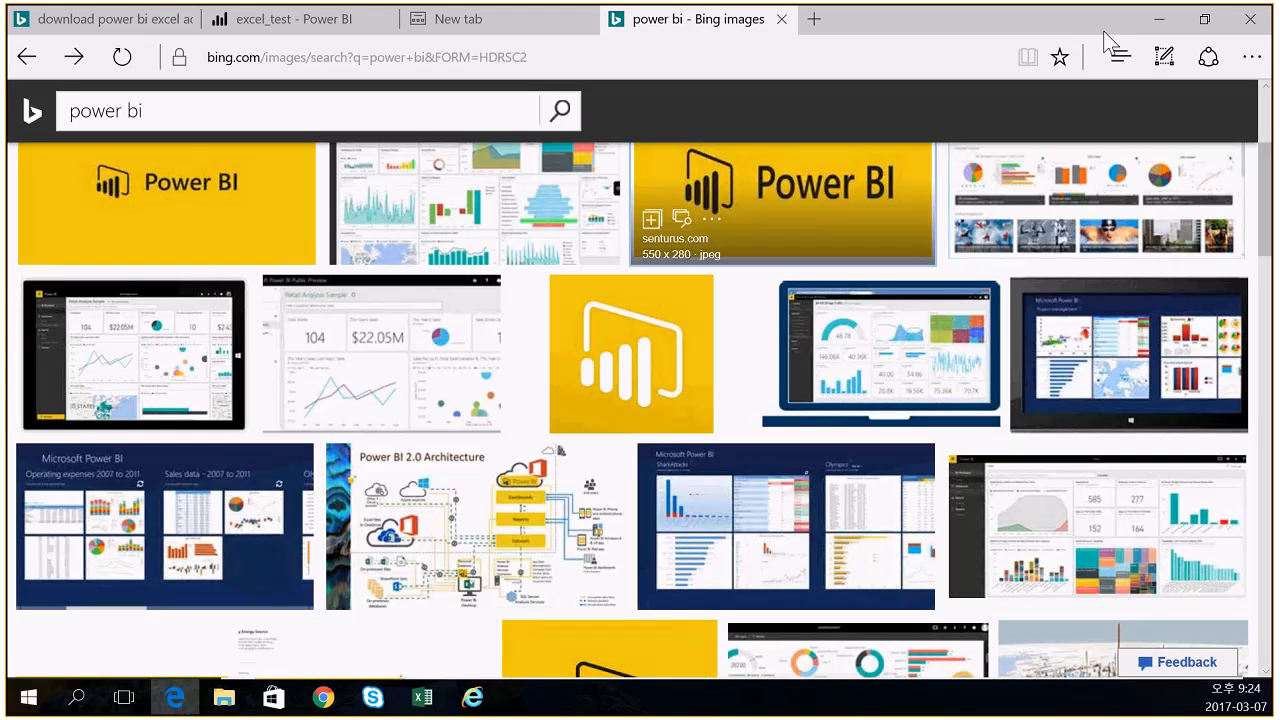
- On the excel_test dashboard, start a new image tile and check its technical details
left_click(368, 22)
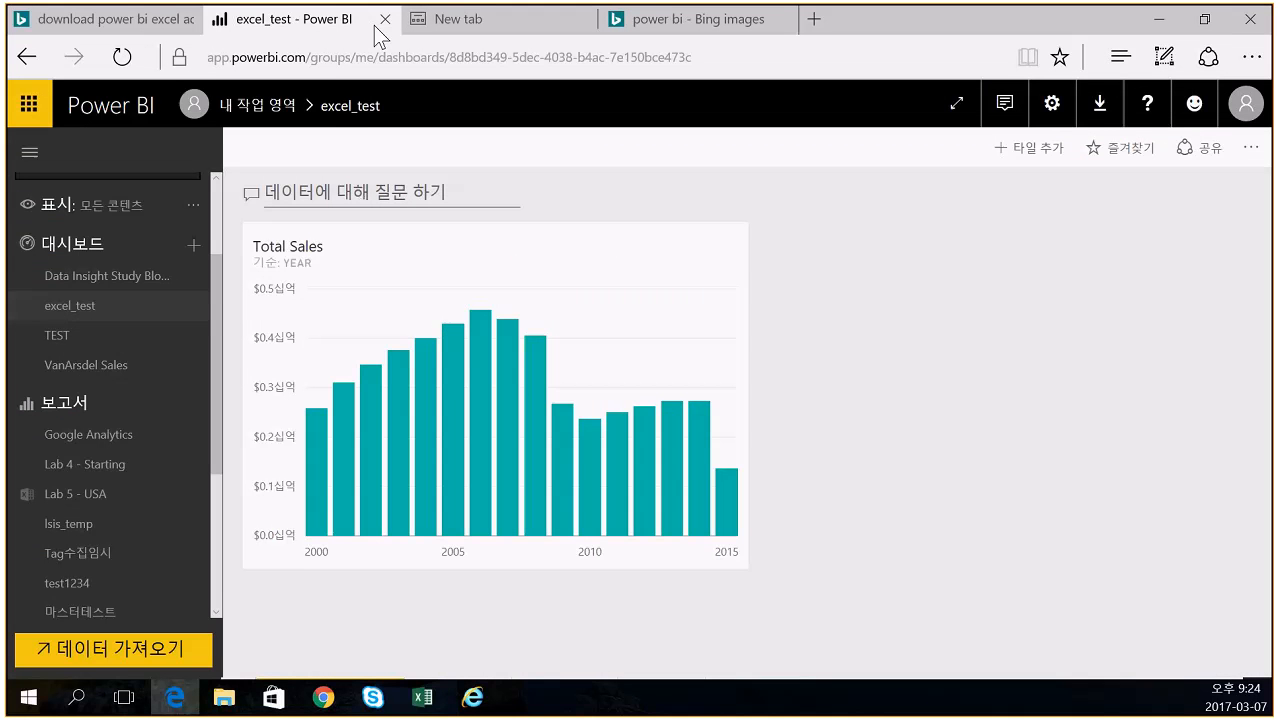
left_click(1026, 152)
left_click(992, 345)
left_click(1036, 608)
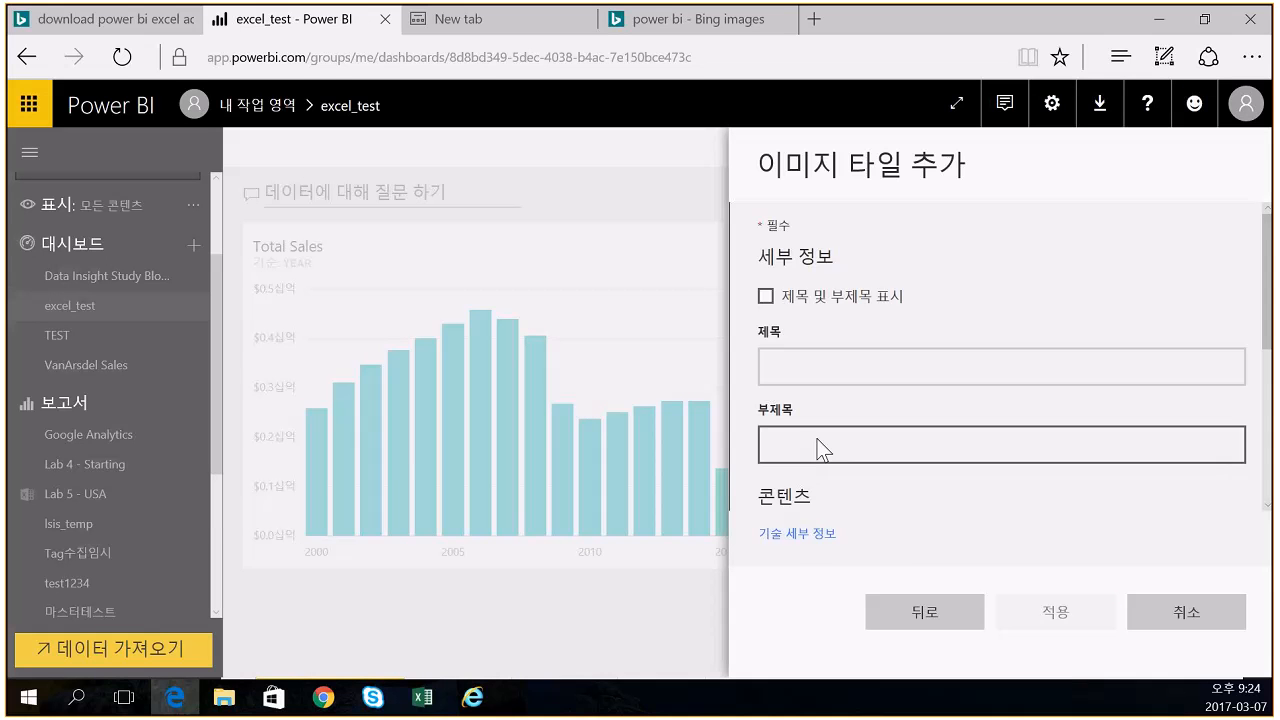
left_click(802, 539)
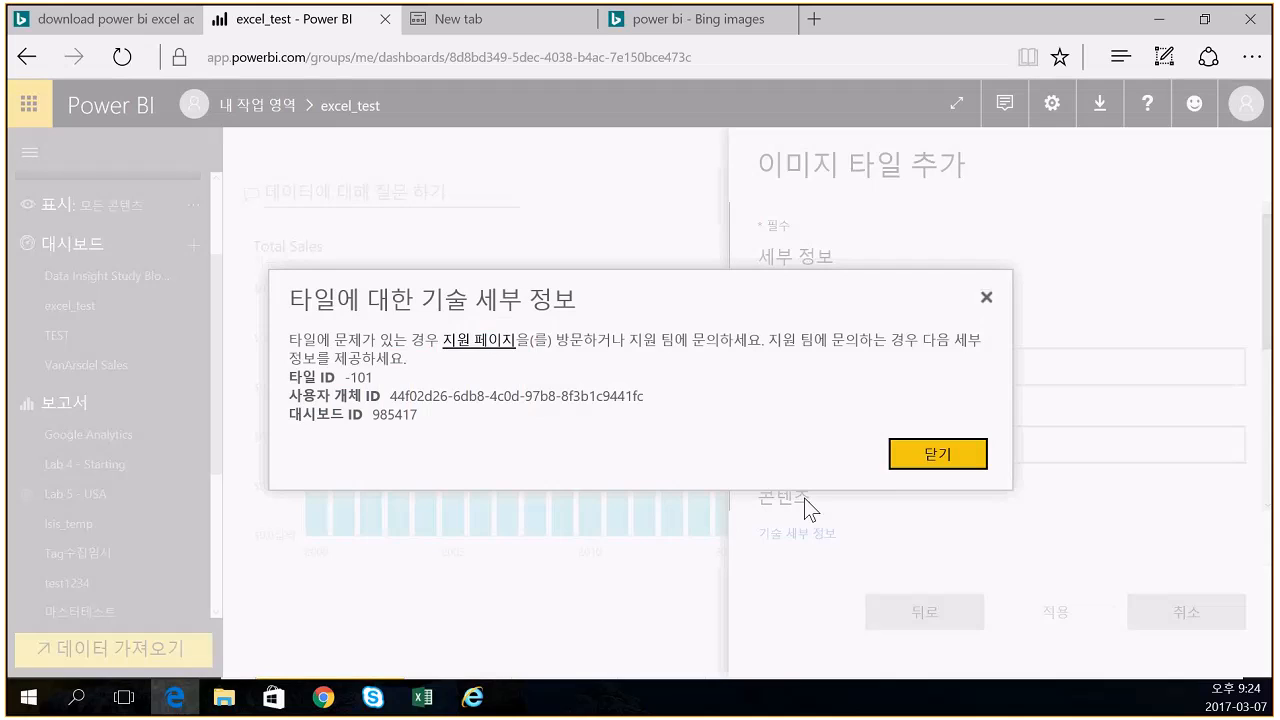
left_click(938, 455)
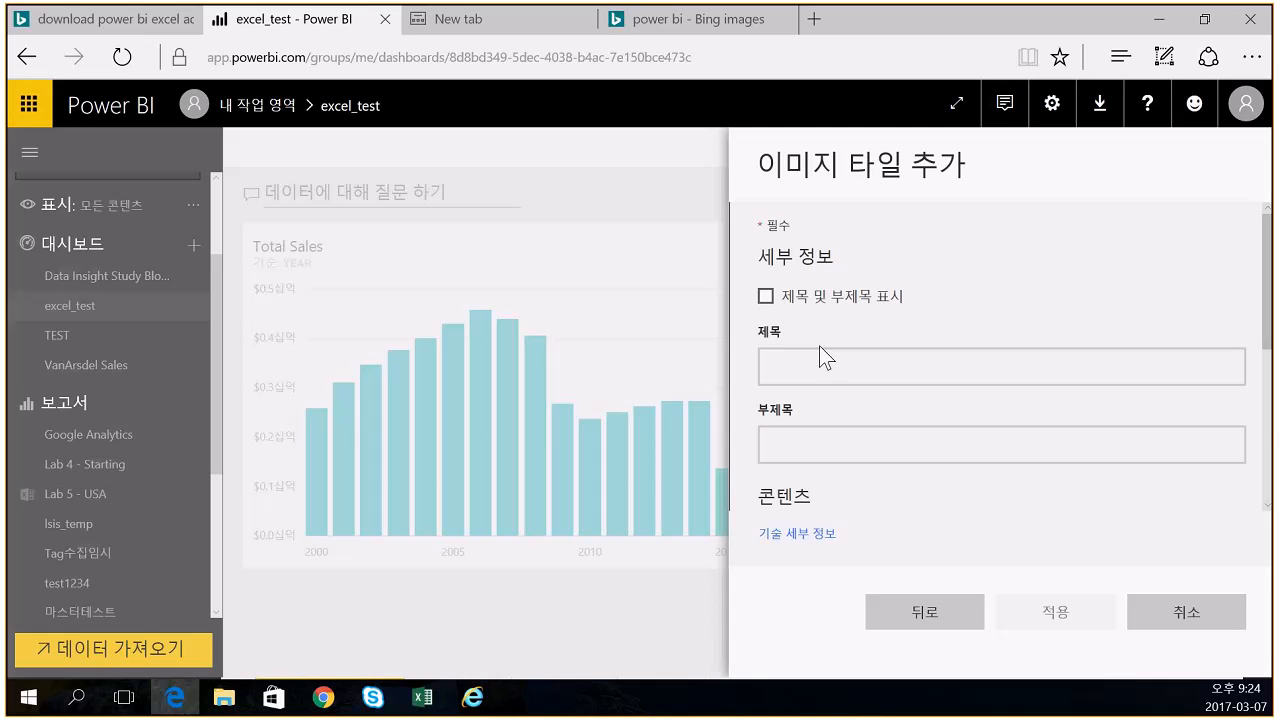
- Paste the copied Power BI logo URL as the tile's image and apply it
scroll(985, 327, "down", 2)
left_click(928, 383)
right_click(927, 384)
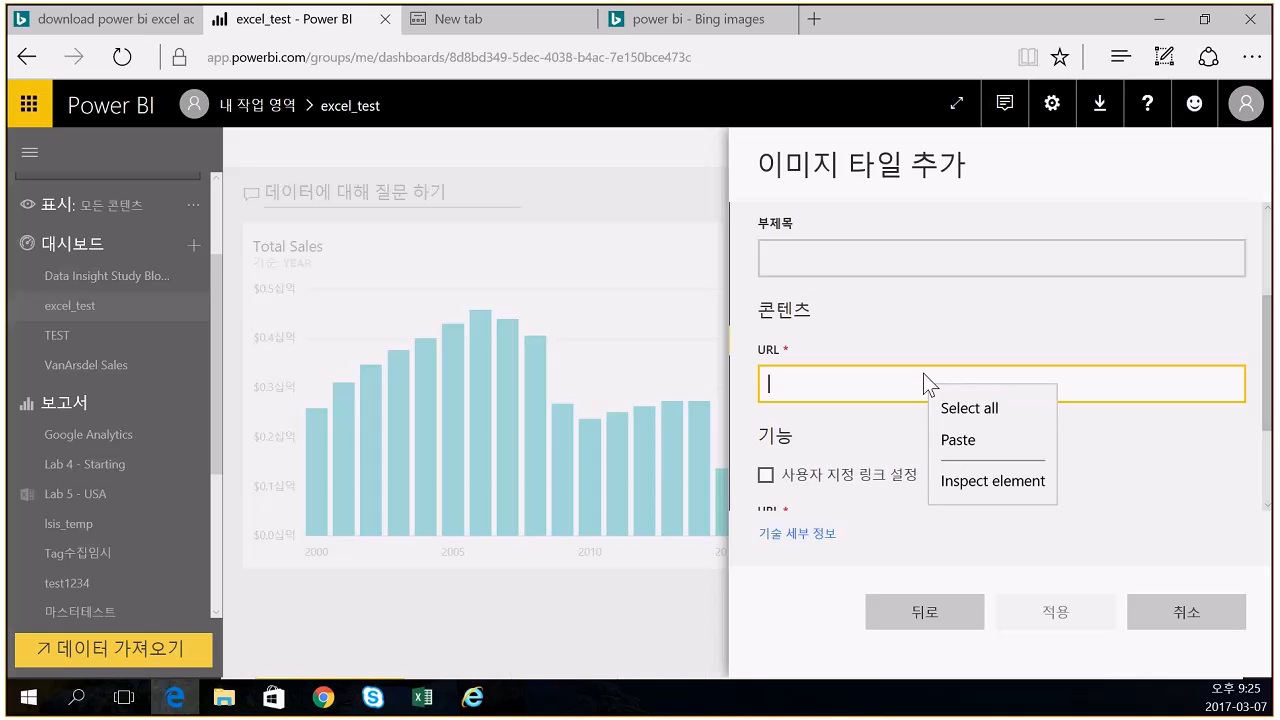
left_click(955, 439)
scroll(1014, 276, "up", 1)
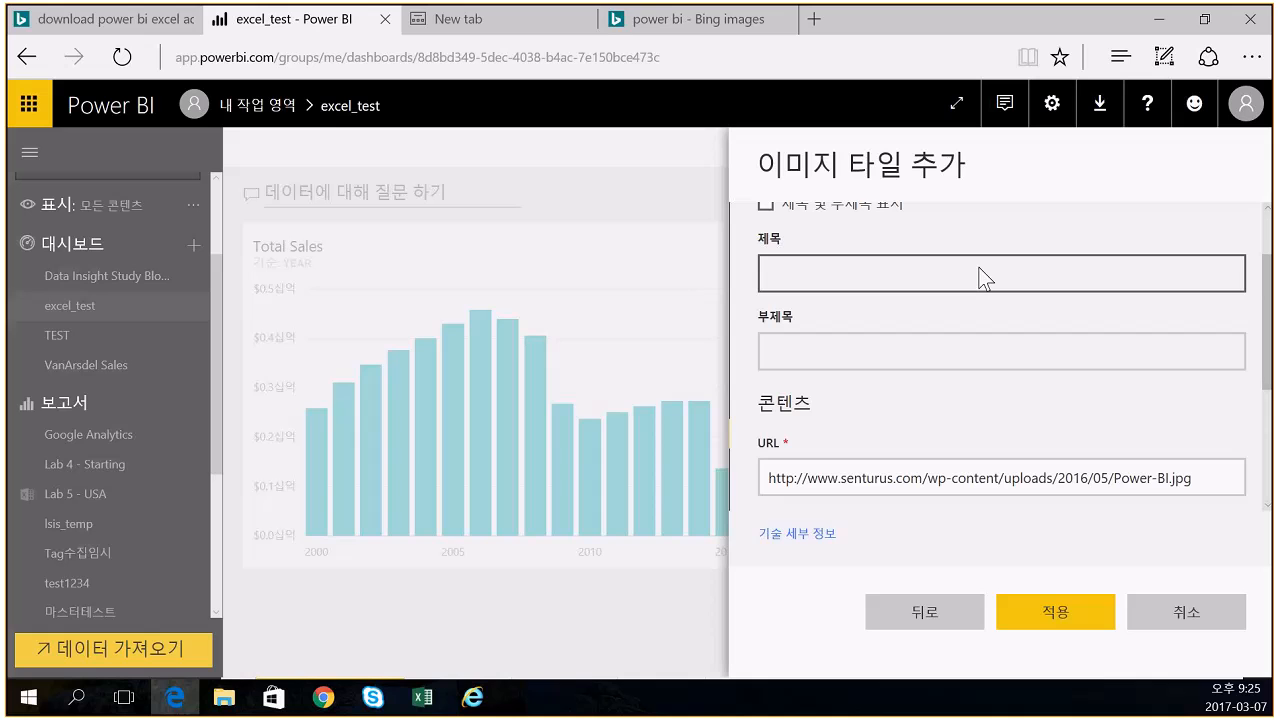
scroll(927, 383, "up", 1)
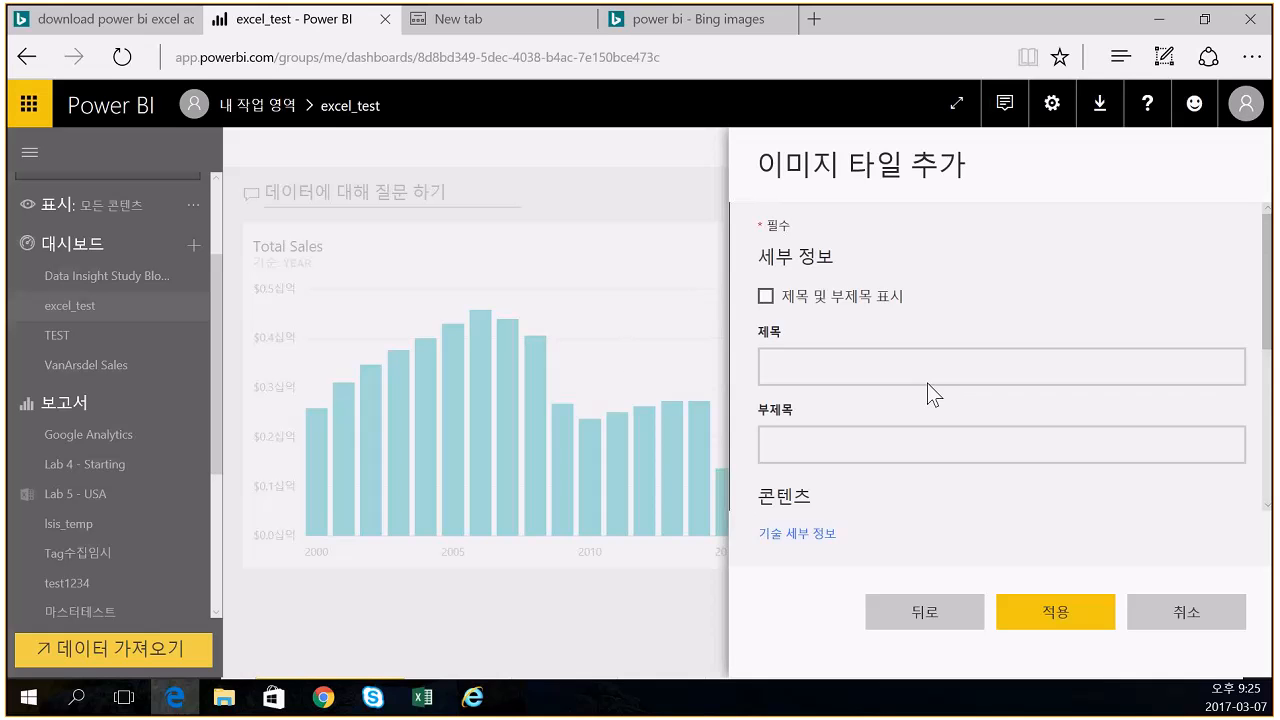
left_click(785, 367)
left_click(1054, 615)
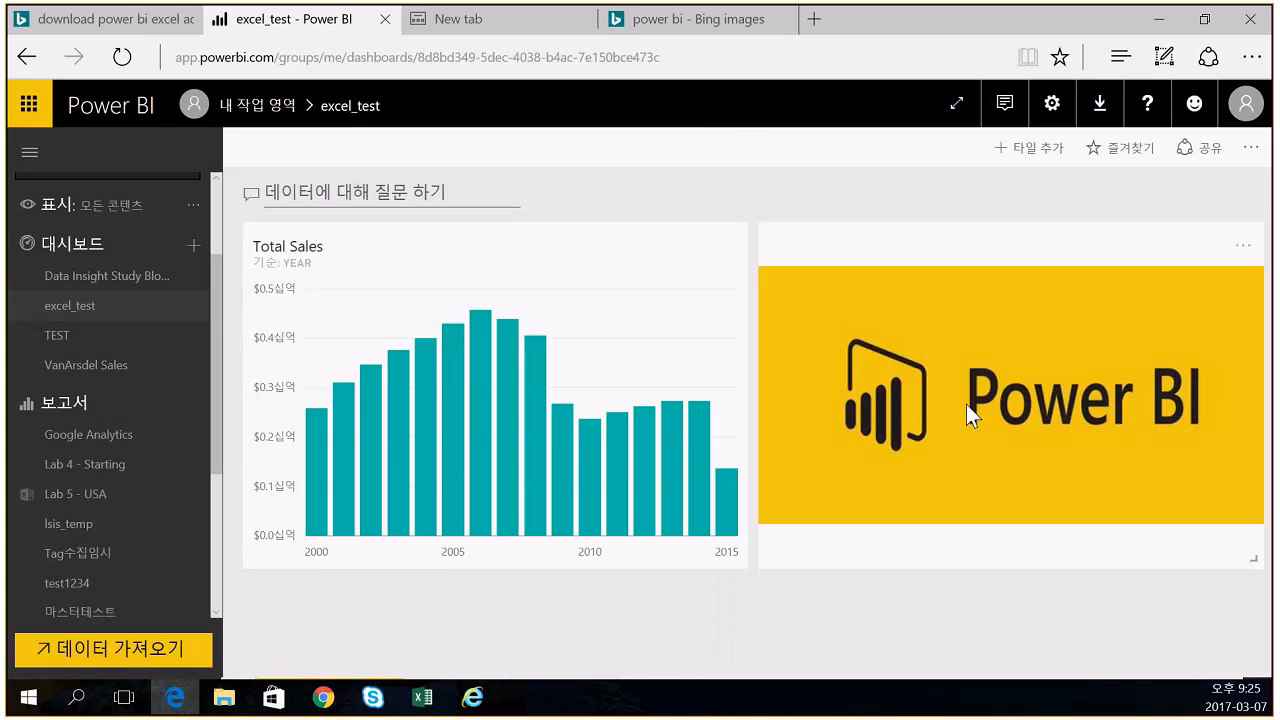
- Shrink the Power BI logo tile to small above Total Sales and edit its details
left_click_drag(1240, 558, 403, 259)
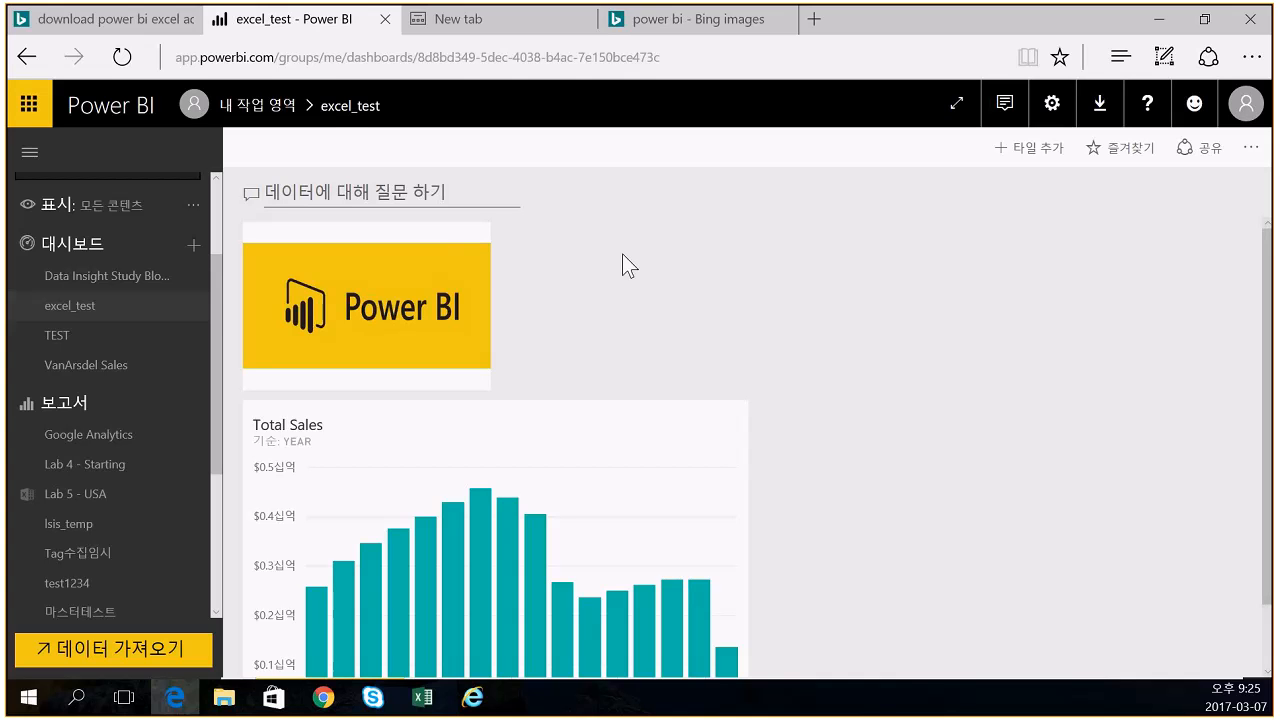
left_click(476, 249)
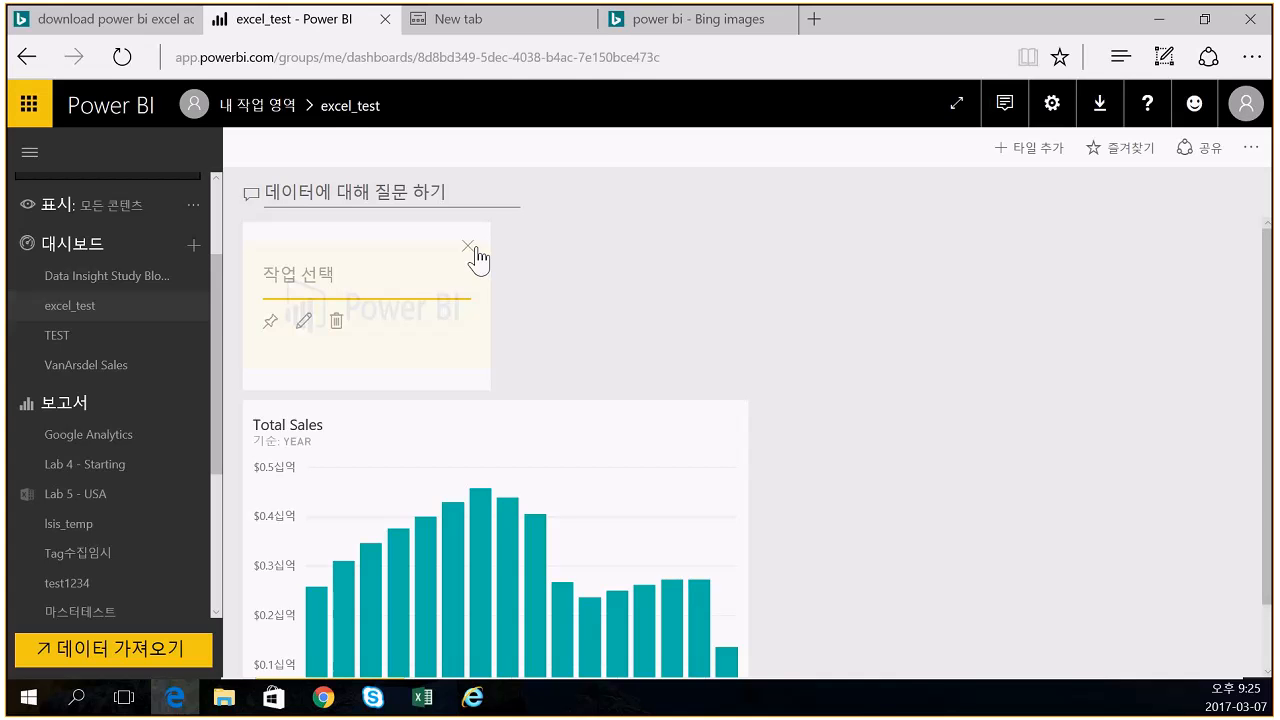
left_click(302, 322)
scroll(1228, 491, "down", 3)
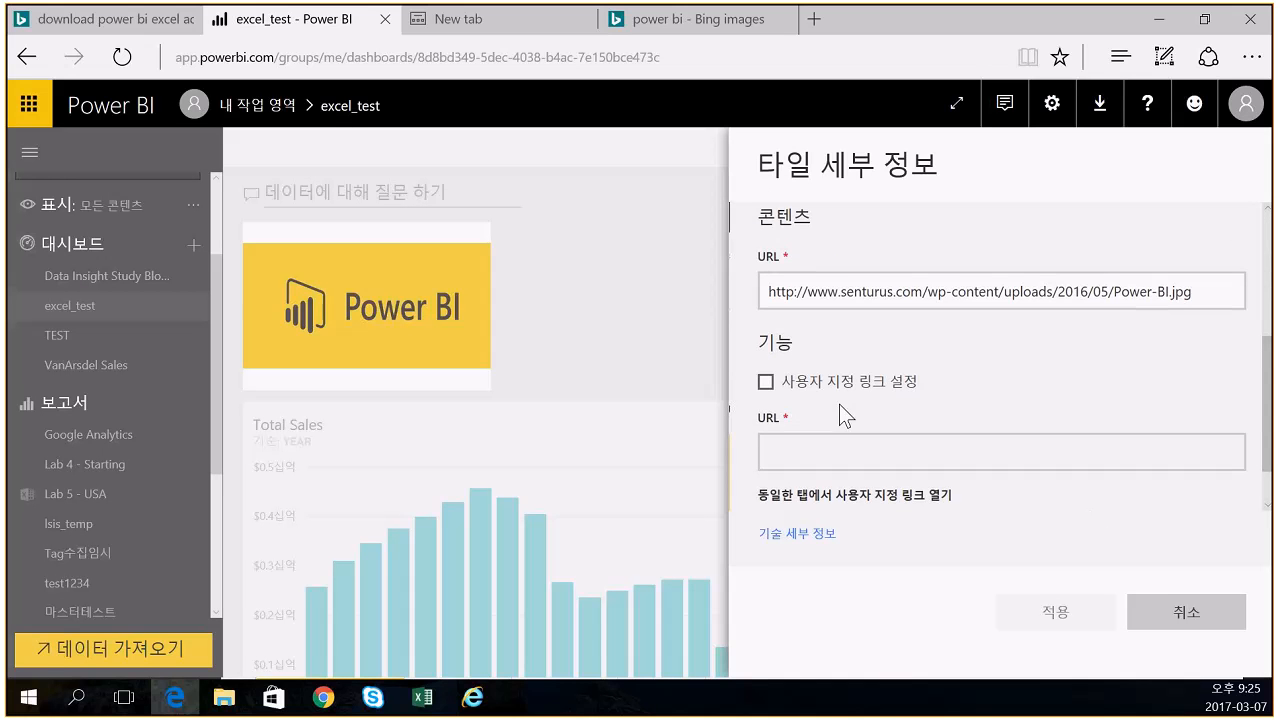
scroll(839, 404, "down", 1)
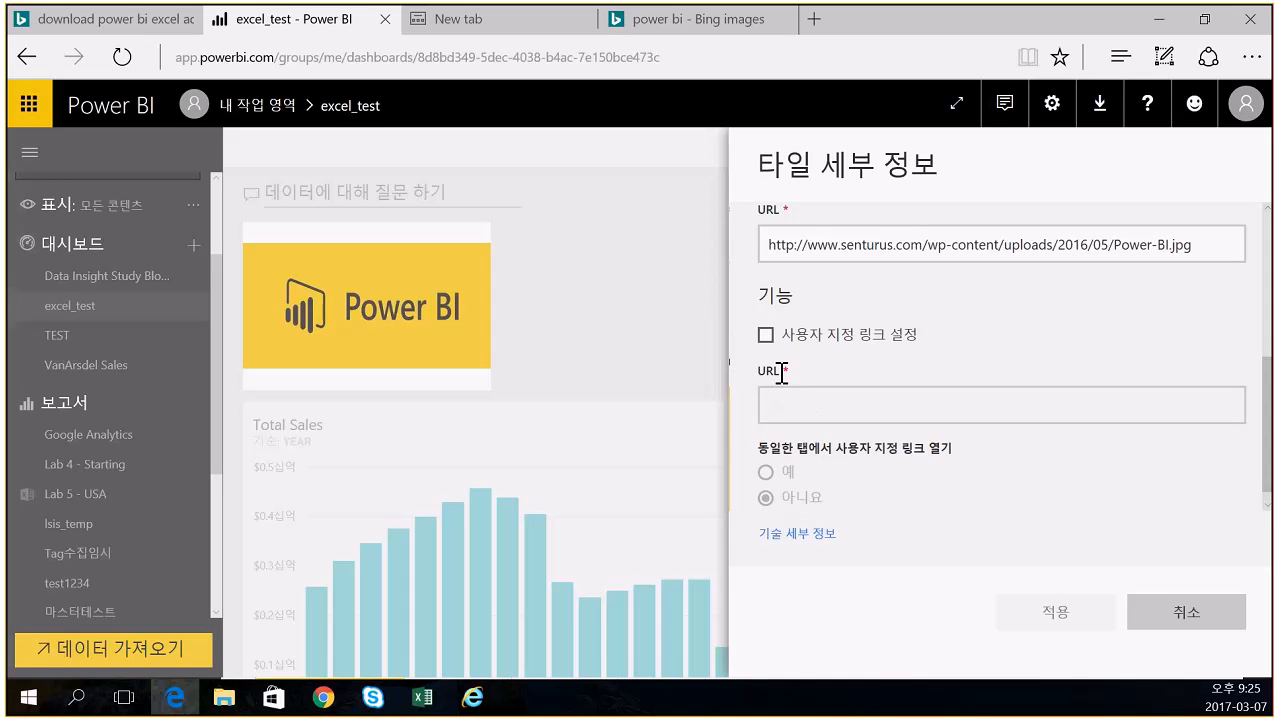
left_click(766, 335)
left_click(811, 412)
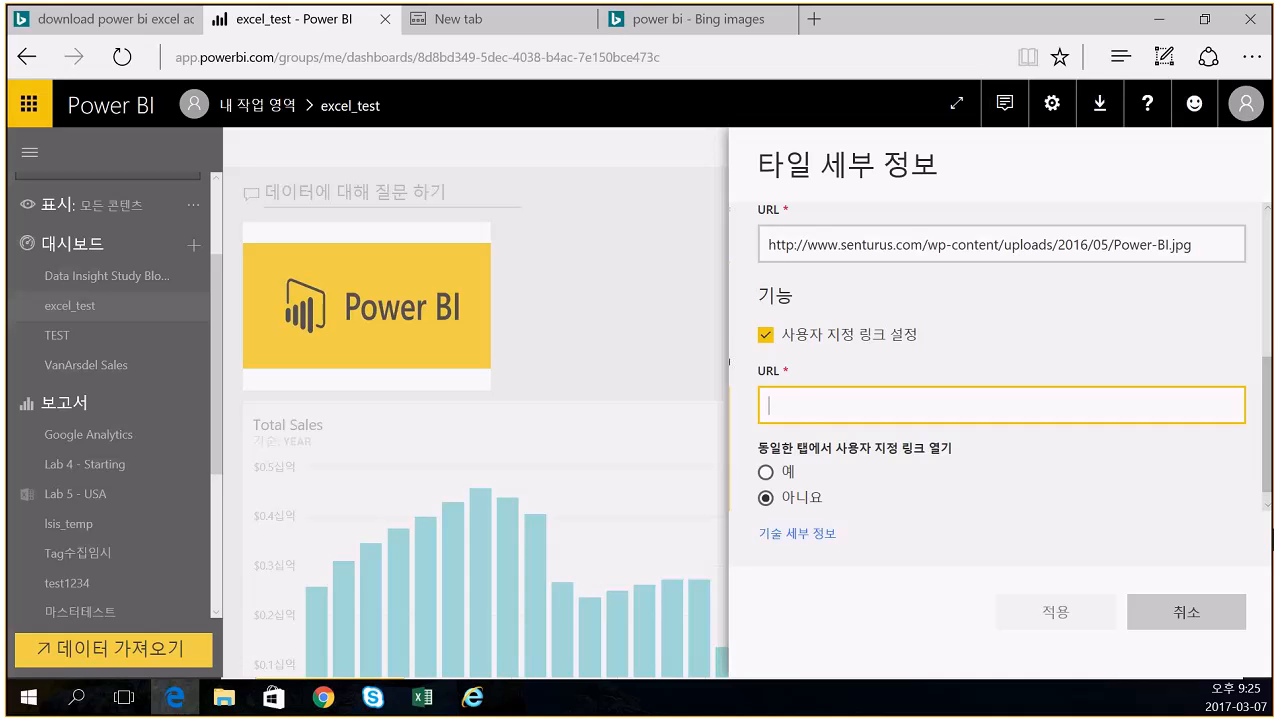
type("www")
key("BackSpace")
key("BackSpace")
key("BackSpace")
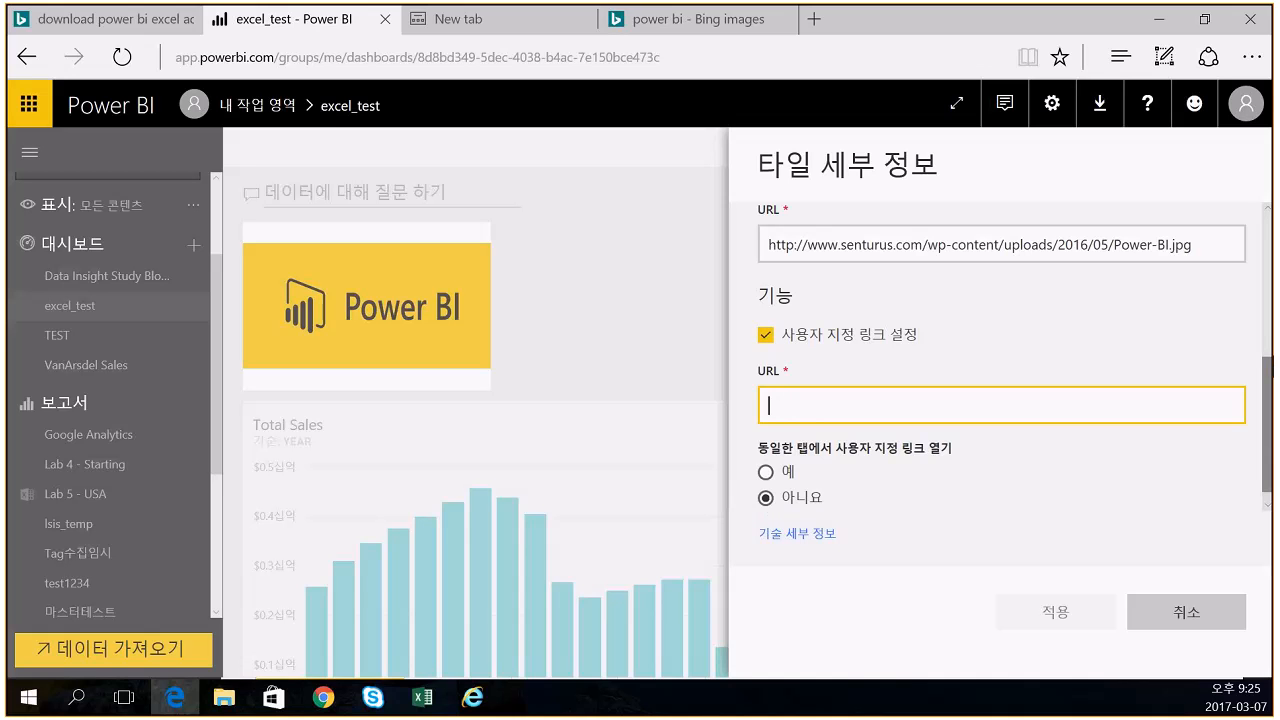
type("di")
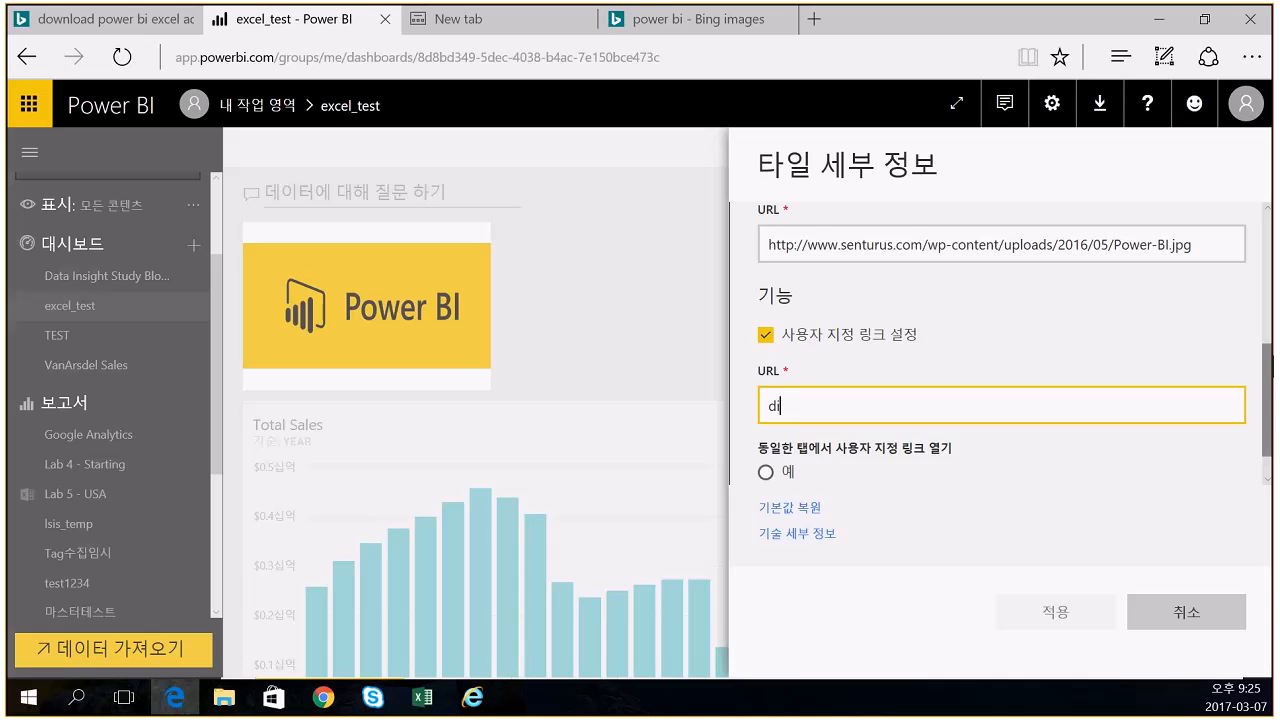
type("study")
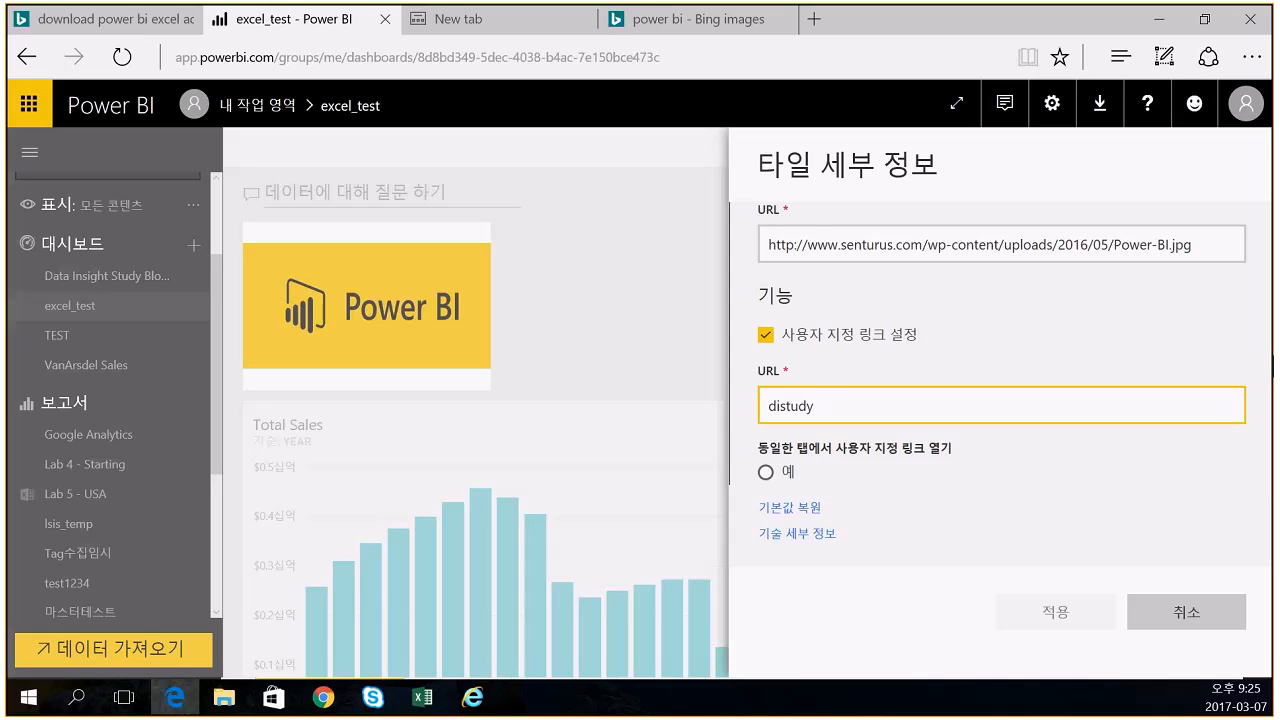
type(".azurewebsites.net")
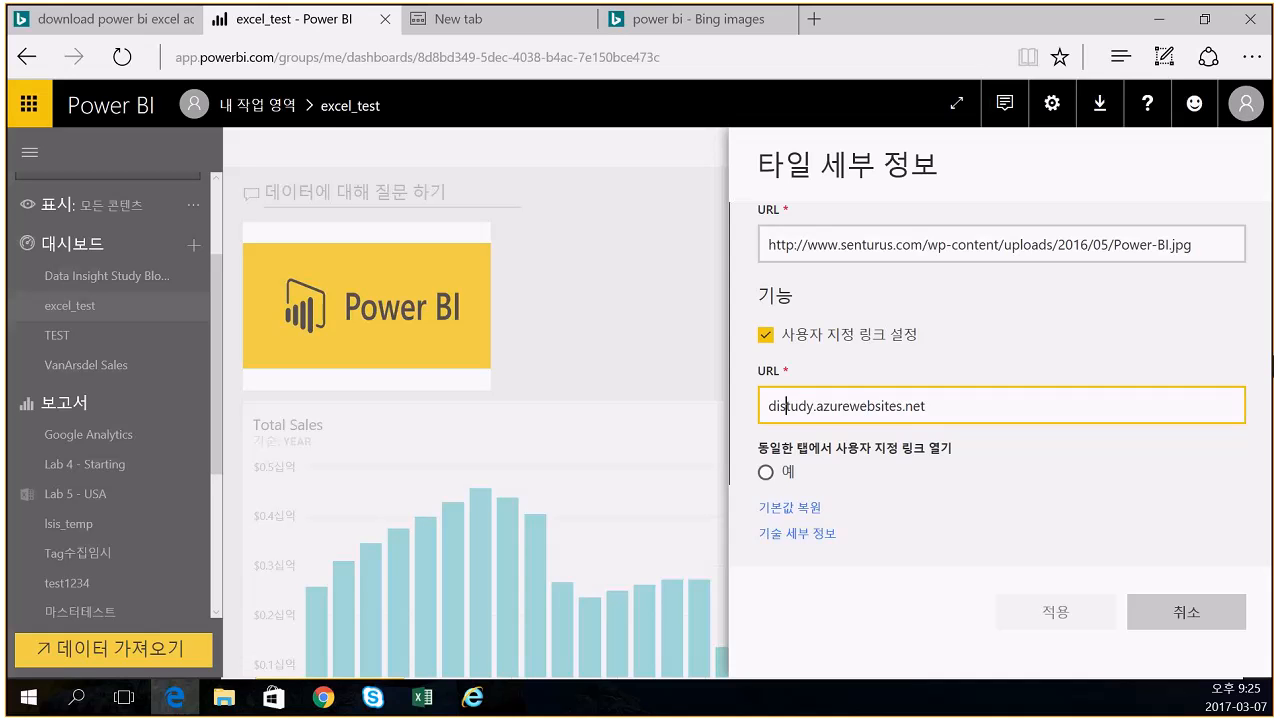
type("http://")
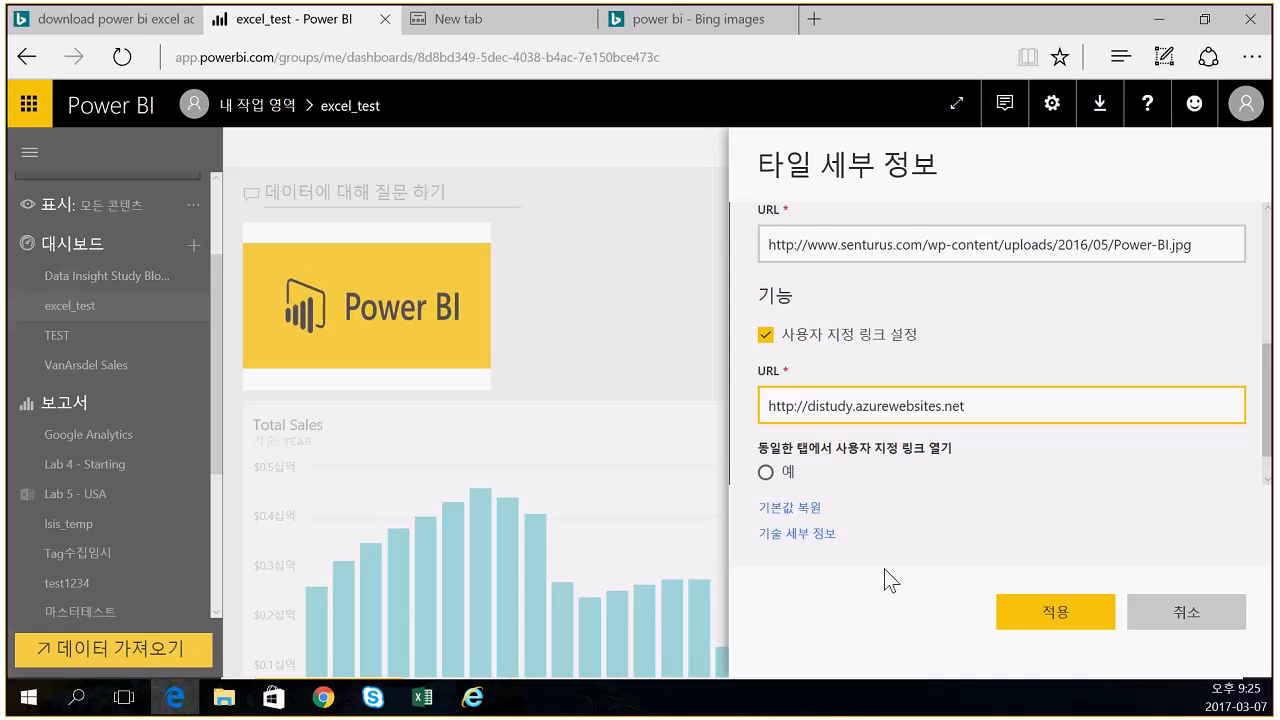
left_click(789, 479)
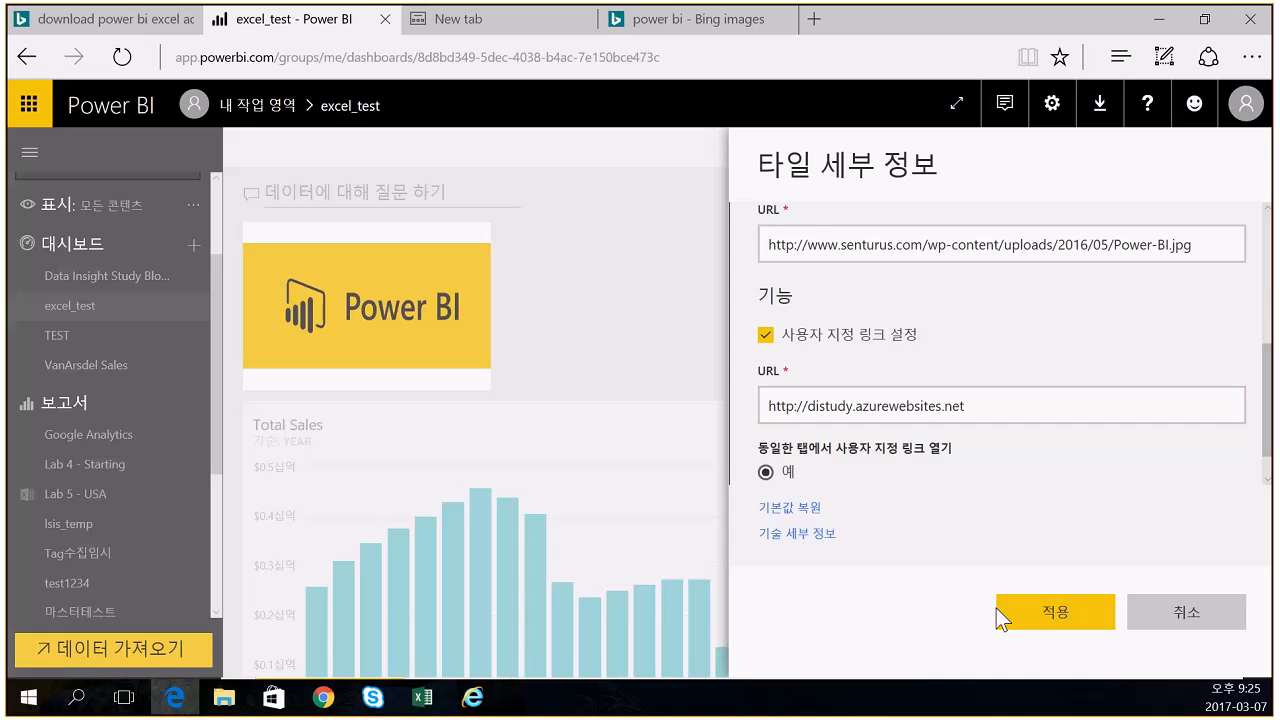
left_click(1055, 613)
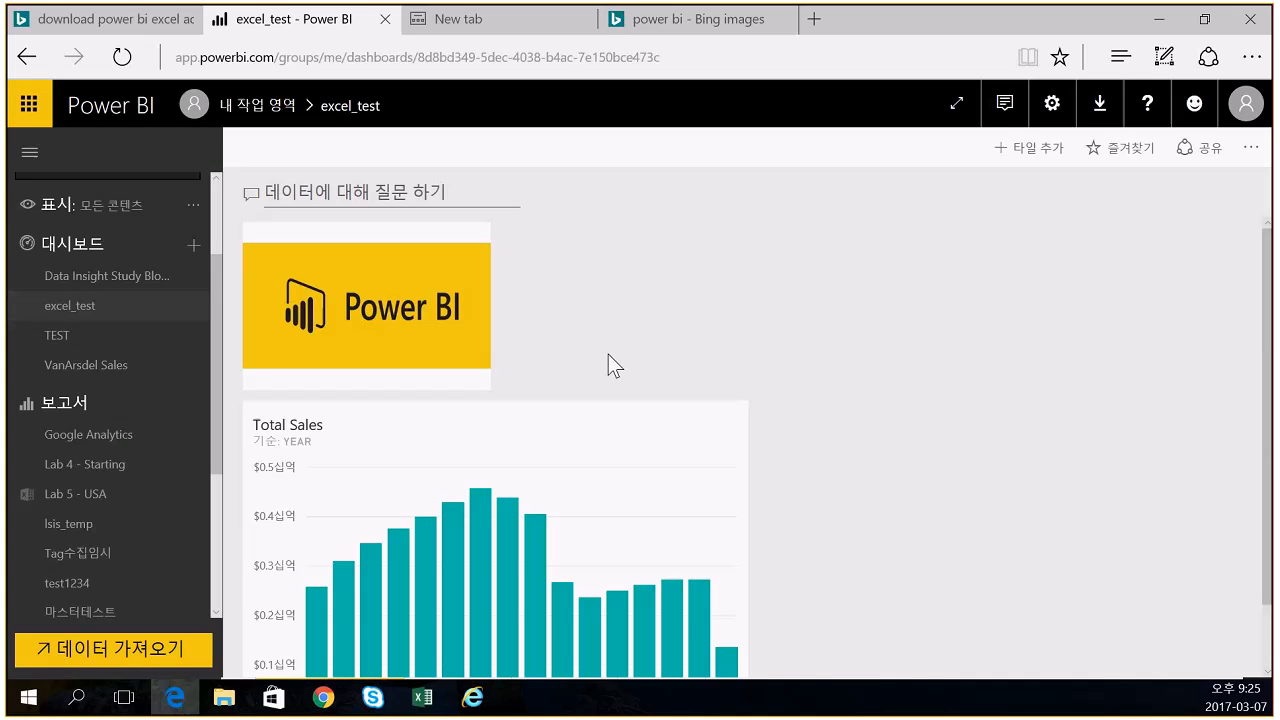
left_click(427, 317)
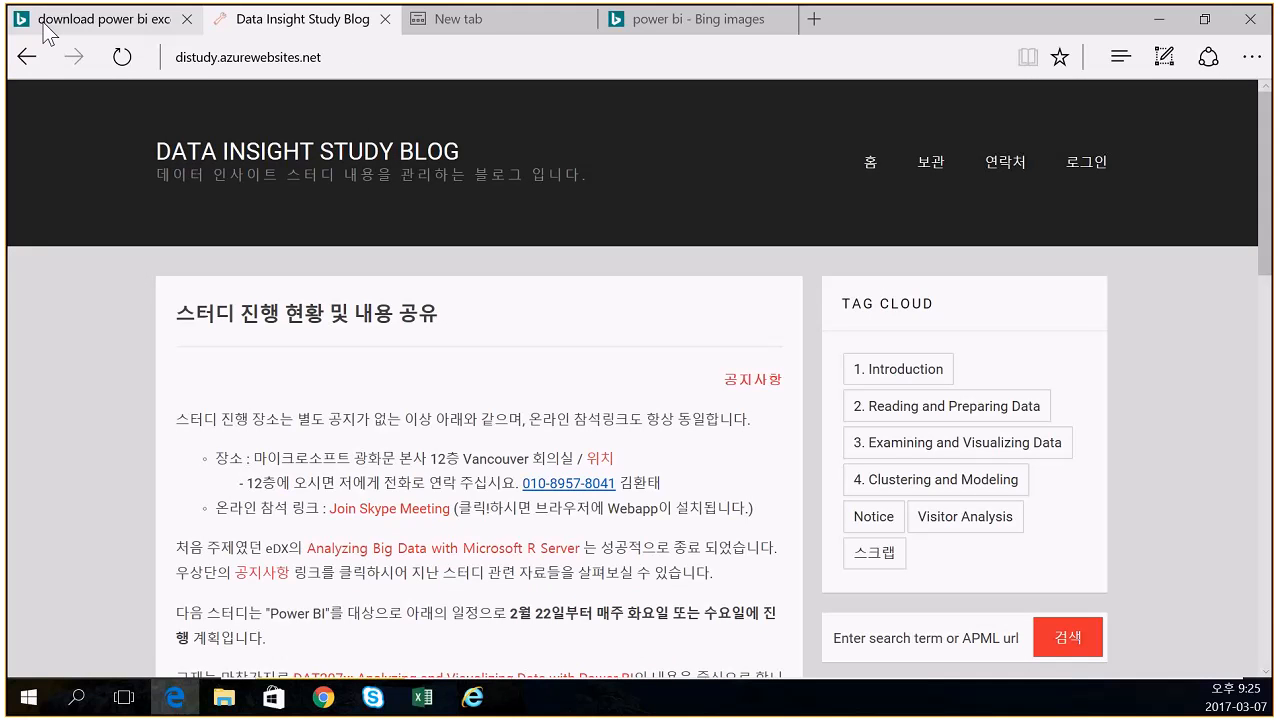
- Return from the Data Insight Study Blog to the excel_test dashboard, then switch to Skype
left_click(26, 59)
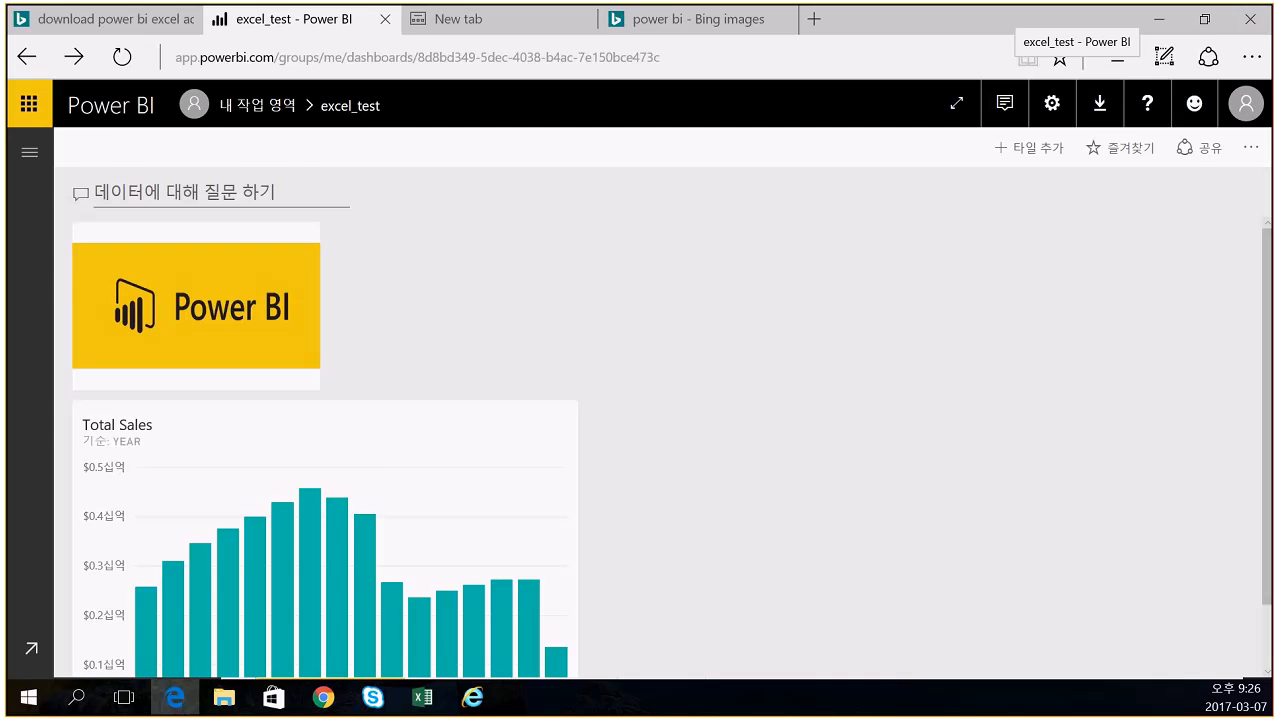
key("alt+Tab")
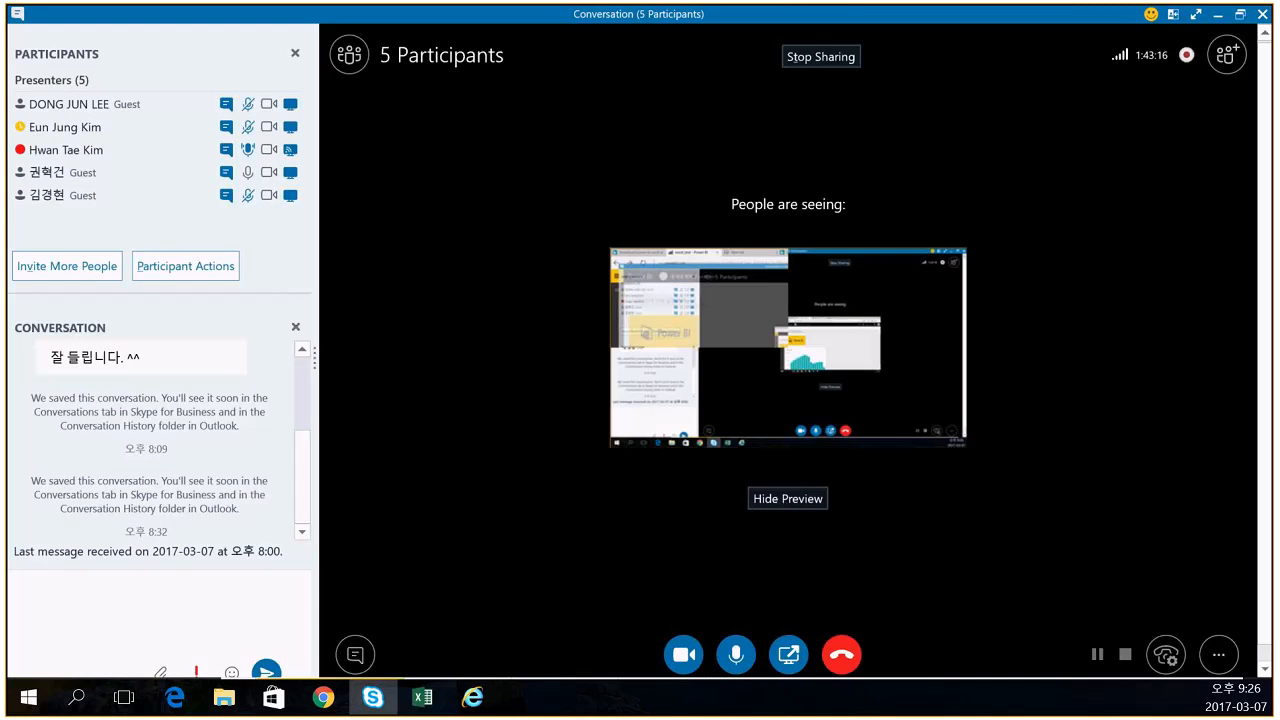